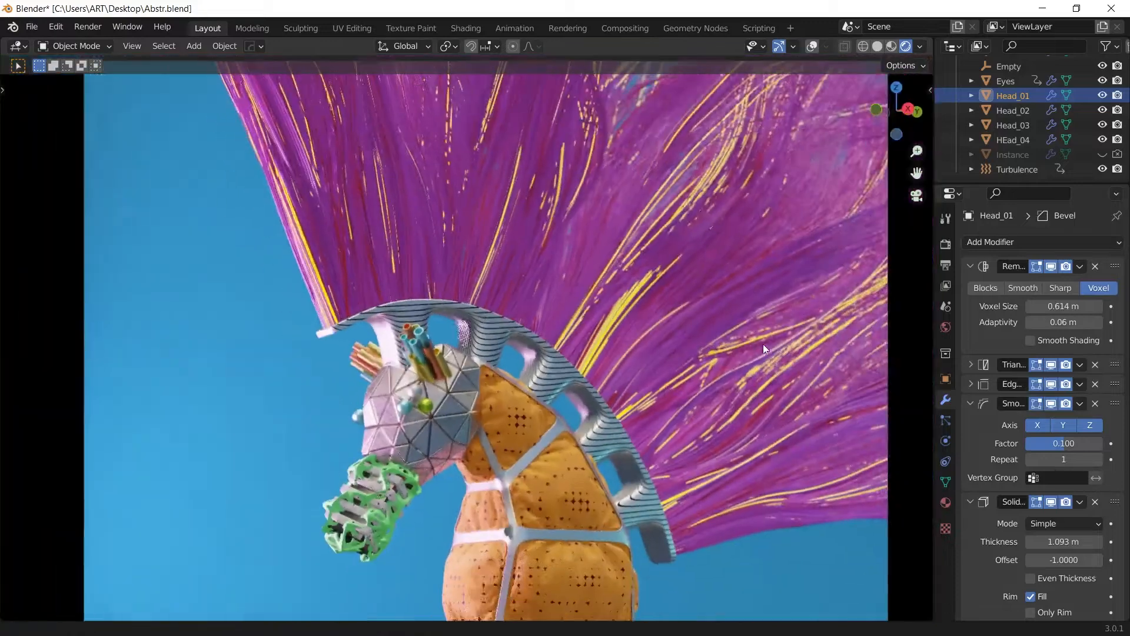
{"action": "key", "text": "space"}
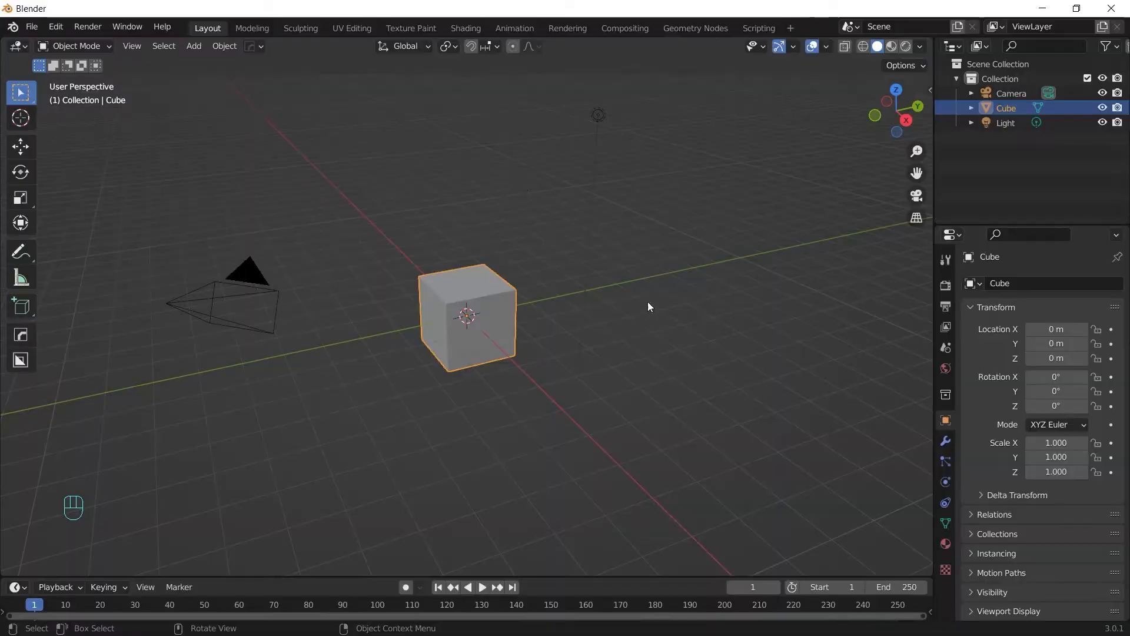
Delete the default light and camera from the scene.
{"action": "left_click_drag", "start_coordinate": [543, 149], "coordinate": [704, 195]}
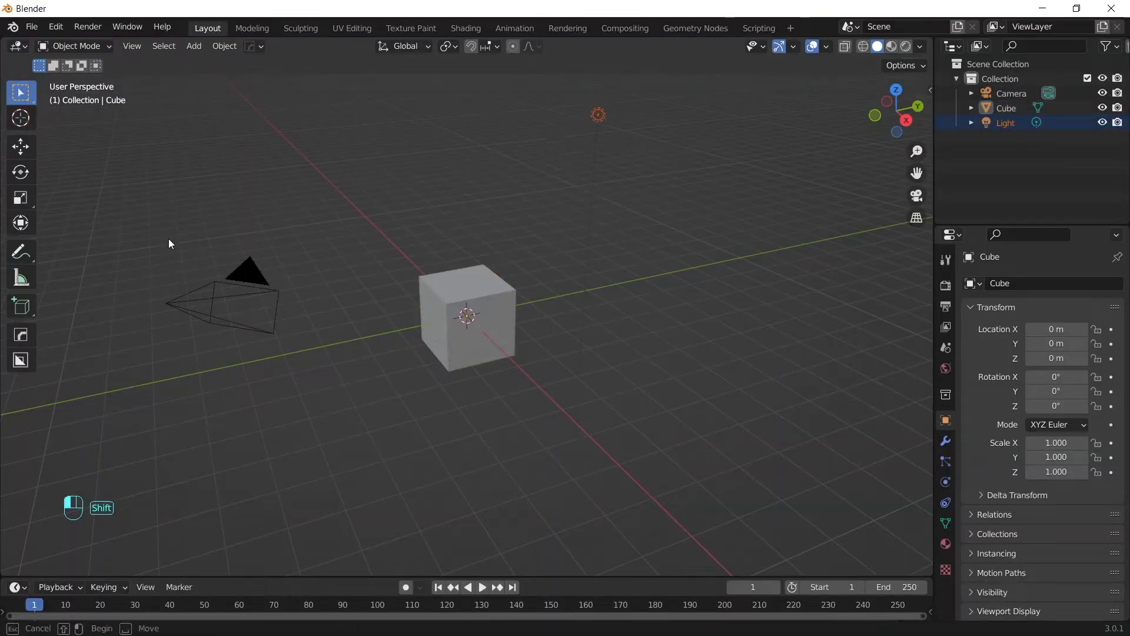
{"action": "left_click_drag", "start_coordinate": [168, 239], "coordinate": [288, 329], "text": "shift"}
{"action": "key", "text": "x"}
{"action": "left_click", "coordinate": [417, 194]}
Stretch the default cube along the Y axis to a scale of about 1.66.
{"action": "left_click", "coordinate": [475, 302]}
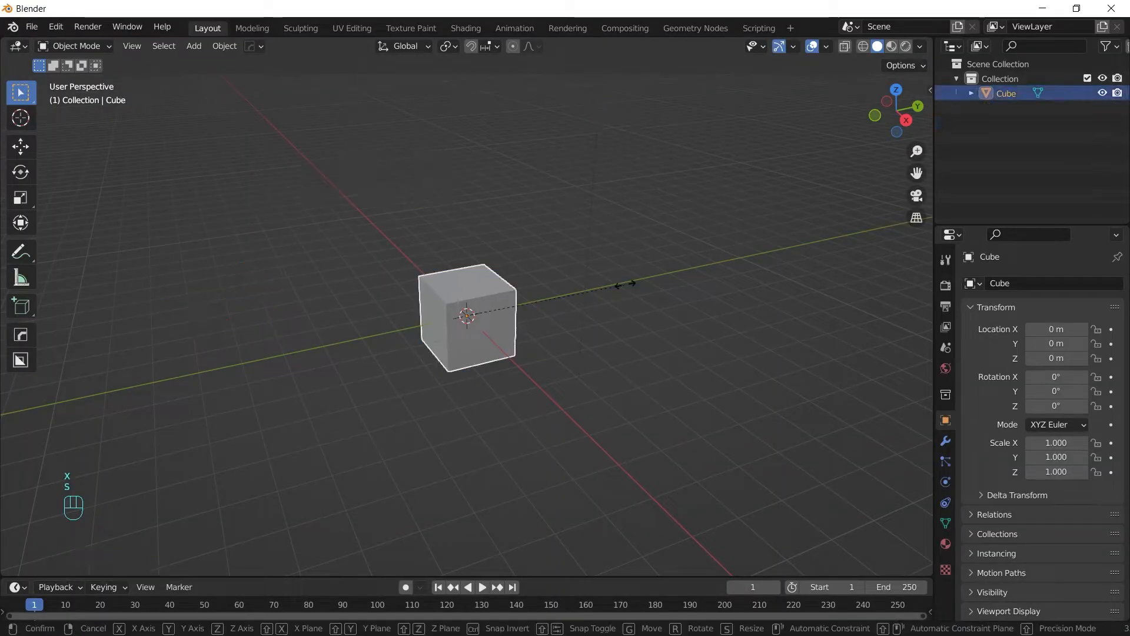
{"action": "key", "text": "s"}
{"action": "key", "text": "y"}
{"action": "left_click", "coordinate": [648, 270]}
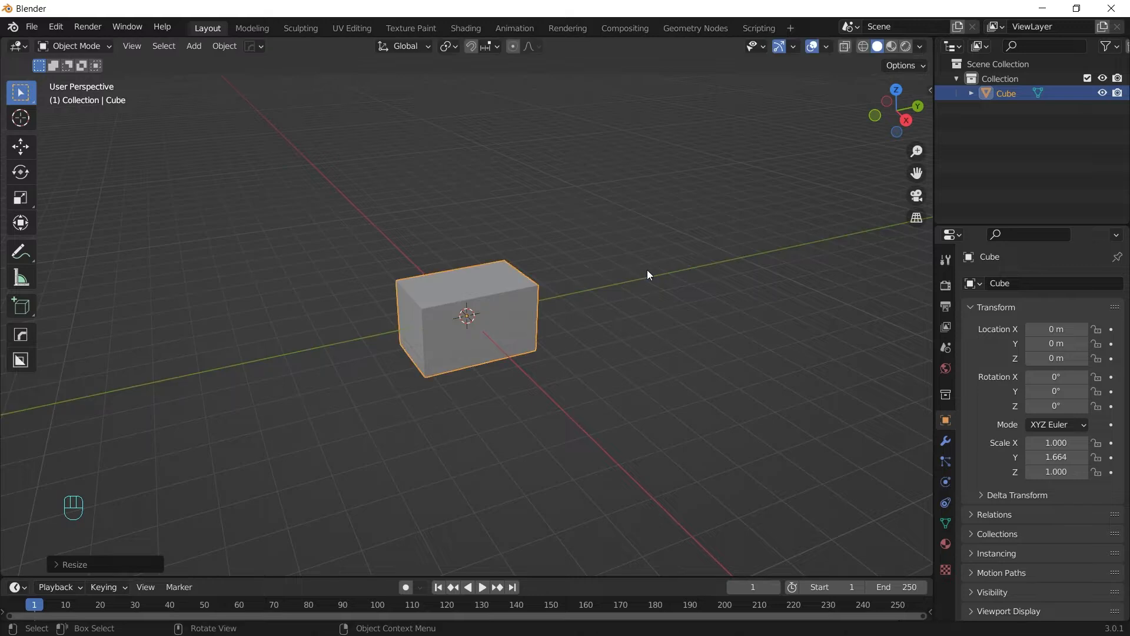
Taper the stretched cube by scaling its top face down slightly along the Y axis.
{"action": "key", "text": "Tab"}
{"action": "key", "text": "3"}
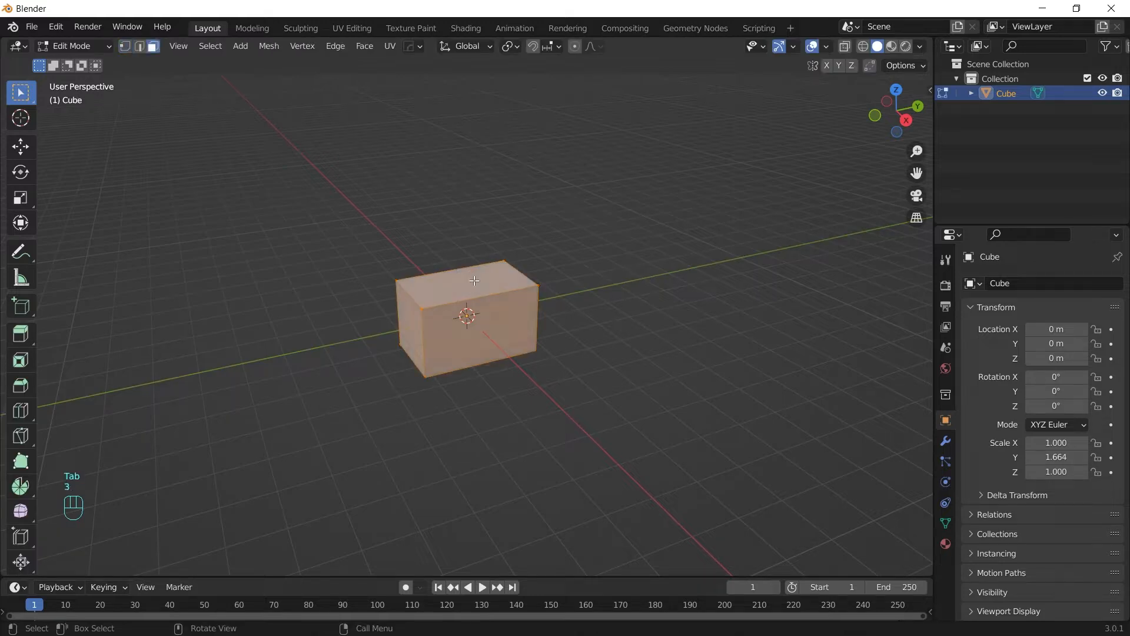
{"action": "left_click", "coordinate": [469, 272]}
{"action": "key", "text": "s"}
{"action": "key", "text": "y"}
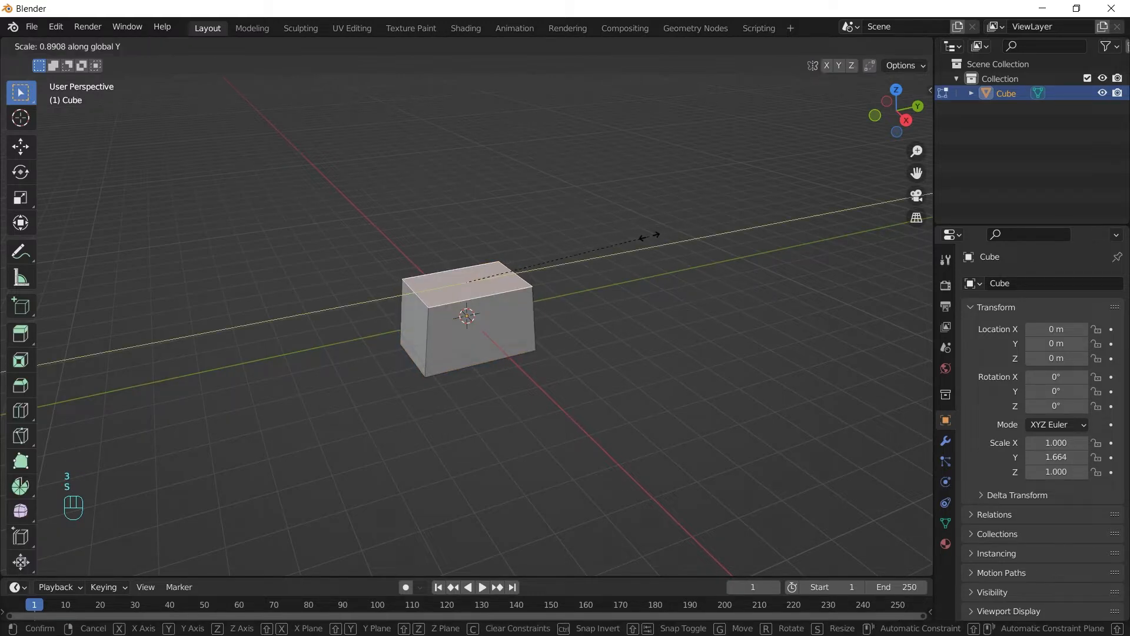
{"action": "left_click", "coordinate": [643, 238]}
In the right orthographic view, extrude the top face upward and rotate it so it slopes toward negative Y.
{"action": "key", "text": "grave"}
{"action": "left_click", "coordinate": [765, 250]}
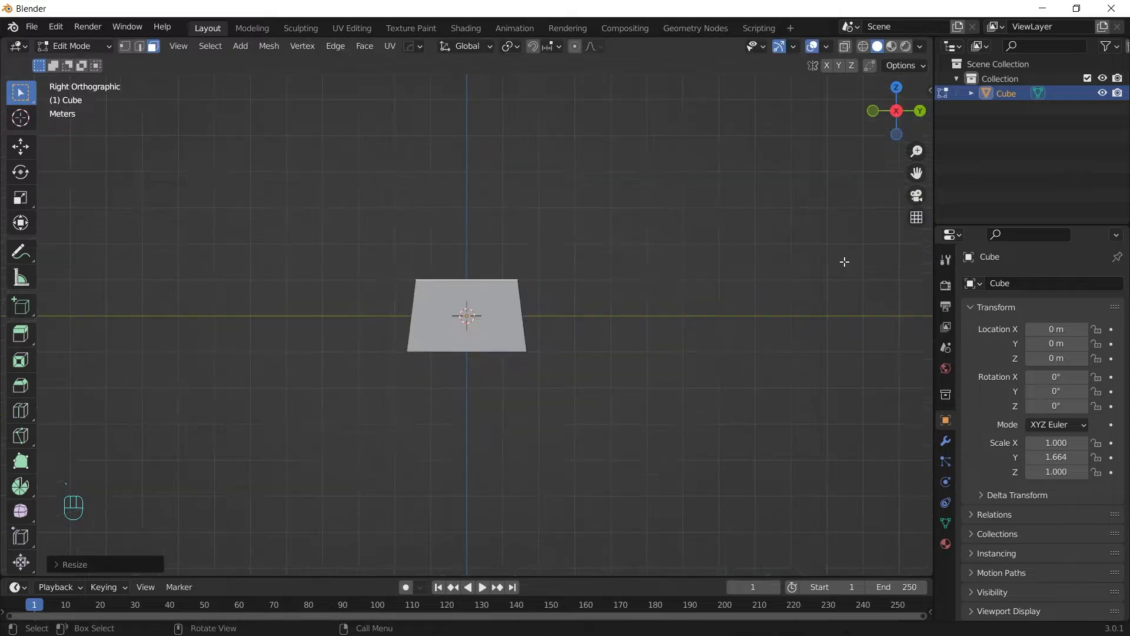
{"action": "scroll", "coordinate": [580, 246], "scroll_direction": "up", "scroll_amount": 1}
{"action": "middle_click_drag", "start_coordinate": [576, 246], "coordinate": [596, 323], "text": "shift"}
{"action": "key", "text": "e"}
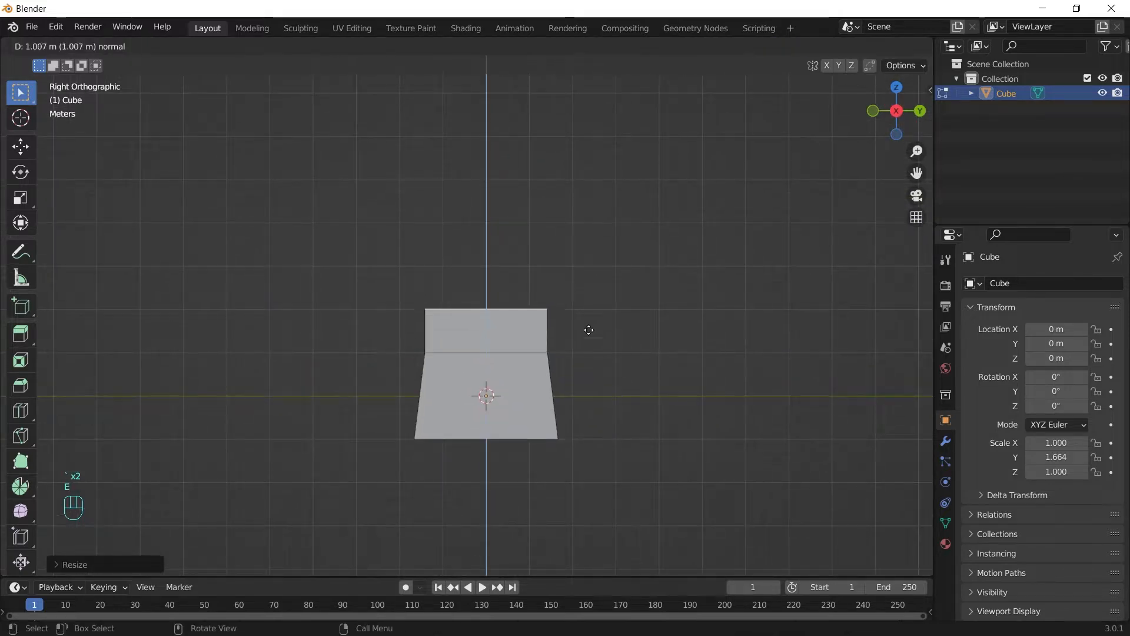
{"action": "left_click", "coordinate": [628, 293]}
{"action": "key", "text": "r"}
{"action": "left_click", "coordinate": [566, 228]}
Shrink the sloped top face to about 0.74, shift it toward negative Y and rotate it more steeply.
{"action": "key", "text": "s"}
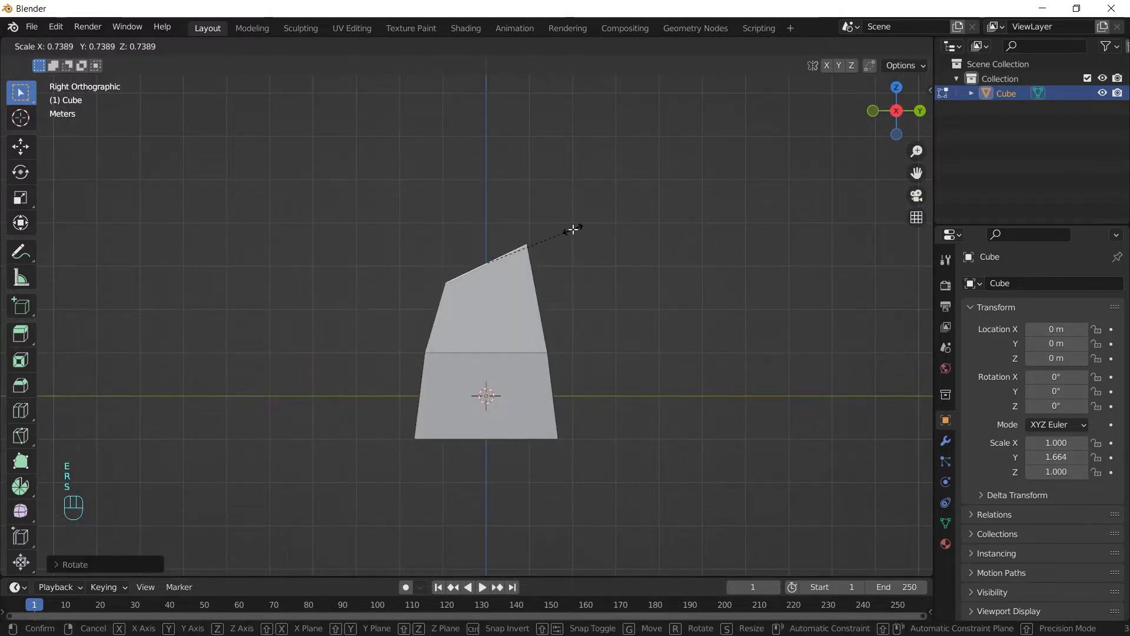
{"action": "left_click", "coordinate": [574, 229]}
{"action": "key", "text": "g"}
{"action": "left_click", "coordinate": [538, 254]}
{"action": "key", "text": "r"}
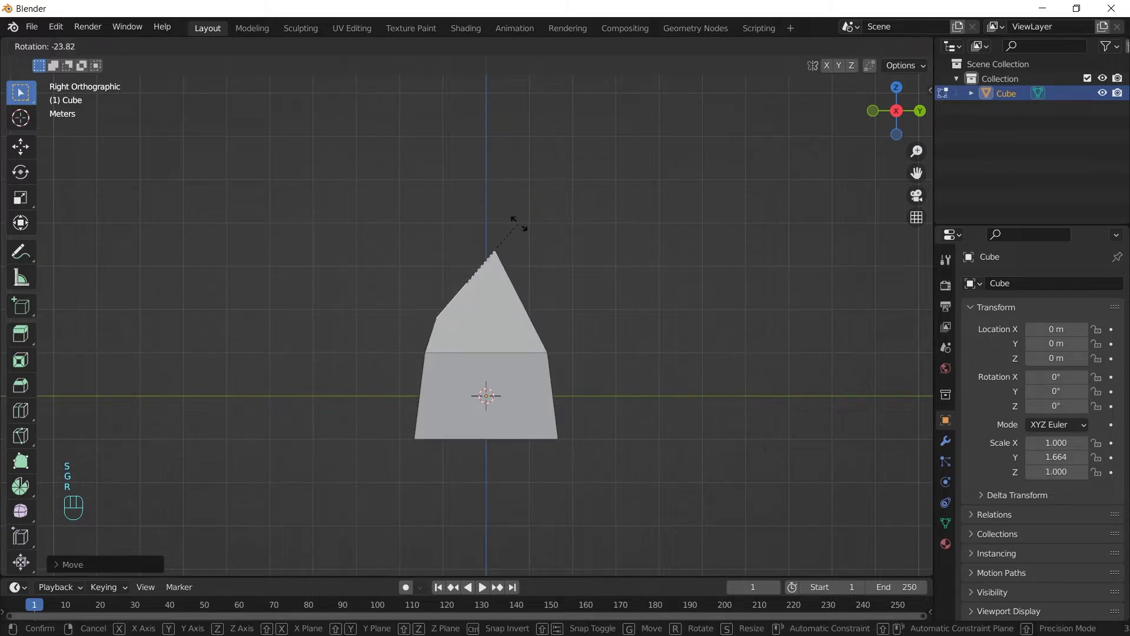
{"action": "left_click", "coordinate": [525, 226]}
{"action": "key", "text": "g"}
{"action": "left_click", "coordinate": [524, 221]}
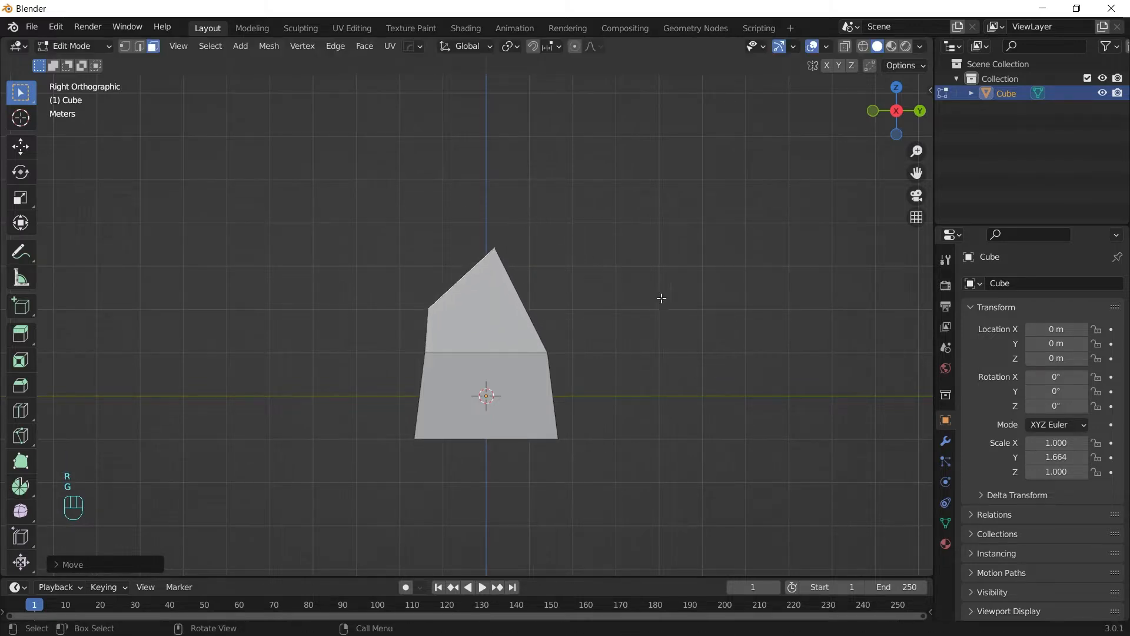
Extrude the sloped face up toward negative Y, rotate it about 48 degrees to vertical, and slightly resize and lower it.
{"action": "key", "text": "e"}
{"action": "left_click", "coordinate": [554, 247]}
{"action": "key", "text": "r"}
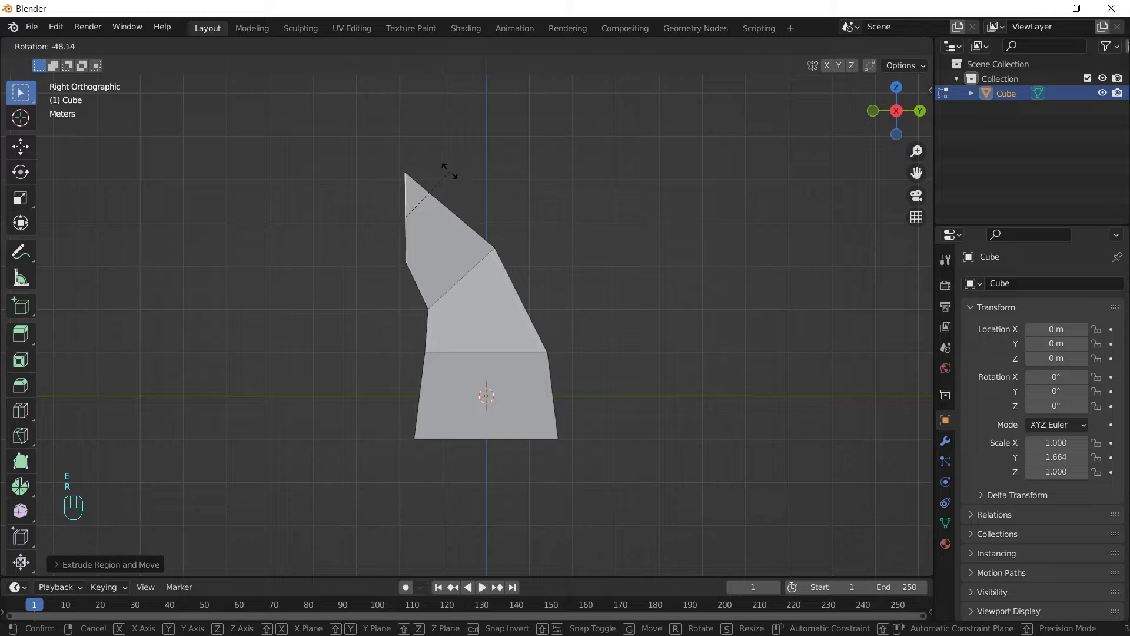
{"action": "left_click", "coordinate": [458, 170]}
{"action": "key", "text": "s"}
{"action": "left_click", "coordinate": [463, 171]}
{"action": "key", "text": "g"}
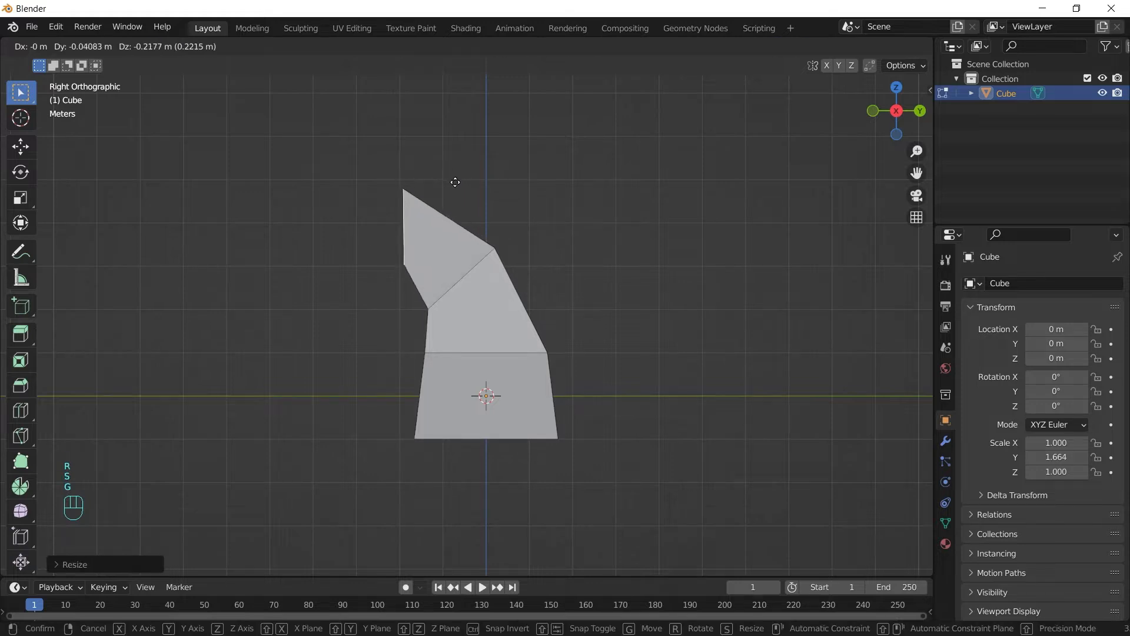
{"action": "left_click", "coordinate": [459, 186]}
Reduce the height of the vertical end face by scaling it along the Z axis.
{"action": "middle_click_drag", "start_coordinate": [461, 189], "coordinate": [576, 283]}
{"action": "key", "text": "s"}
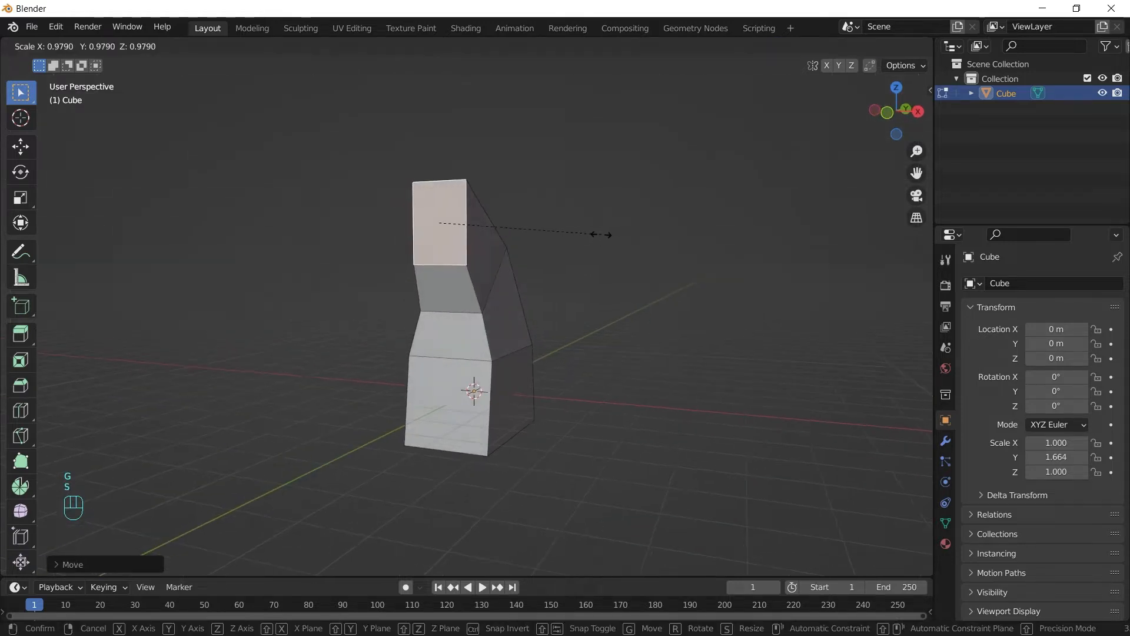
{"action": "key", "text": "z"}
{"action": "left_click", "coordinate": [569, 229]}
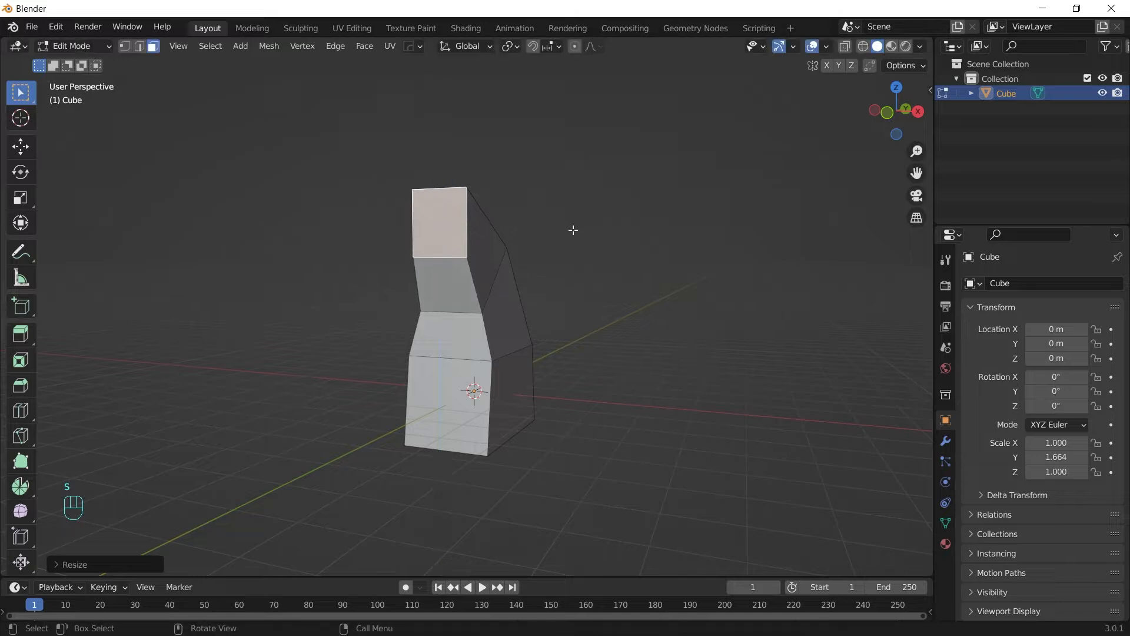
Widen the edge loop above the base section along the X axis and return to Object Mode.
{"action": "key", "text": "2"}
{"action": "left_click", "coordinate": [515, 356], "text": "alt"}
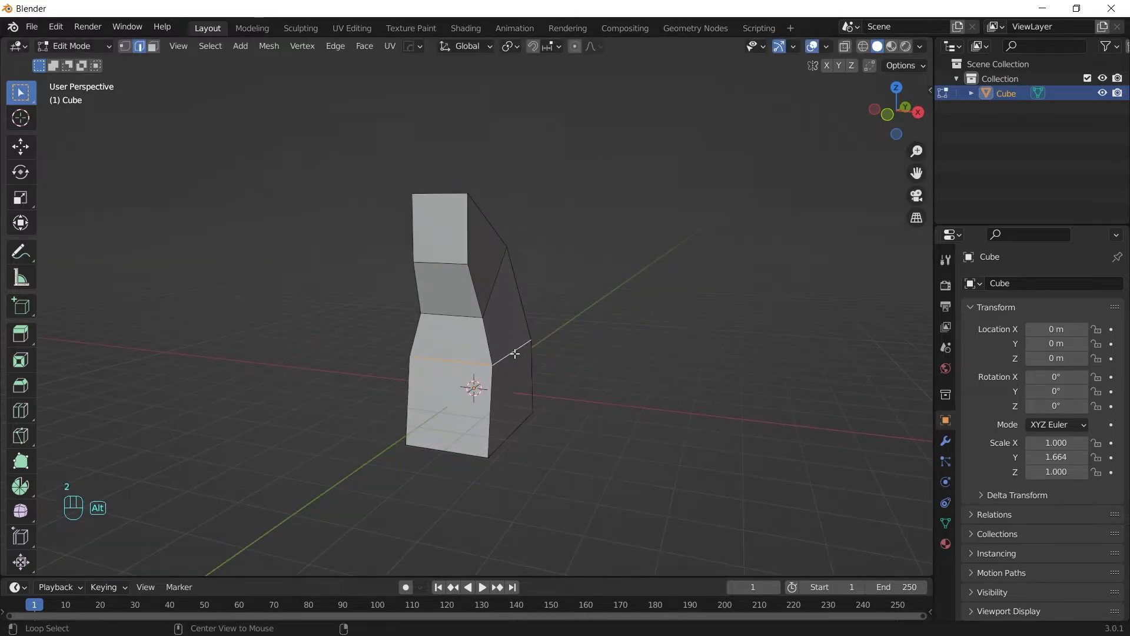
{"action": "key", "text": "s"}
{"action": "key", "text": "x"}
{"action": "left_click", "coordinate": [637, 342]}
{"action": "key", "text": "Tab"}
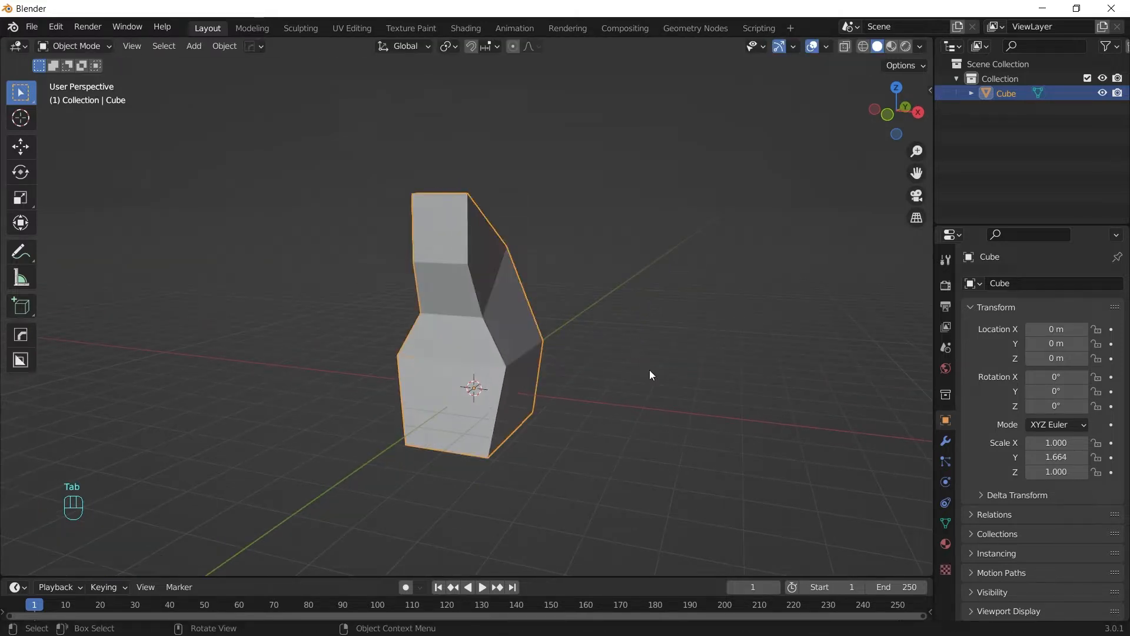
Apply the scale of the neck-shaped mesh.
{"action": "middle_click_drag", "start_coordinate": [651, 373], "coordinate": [295, 402]}
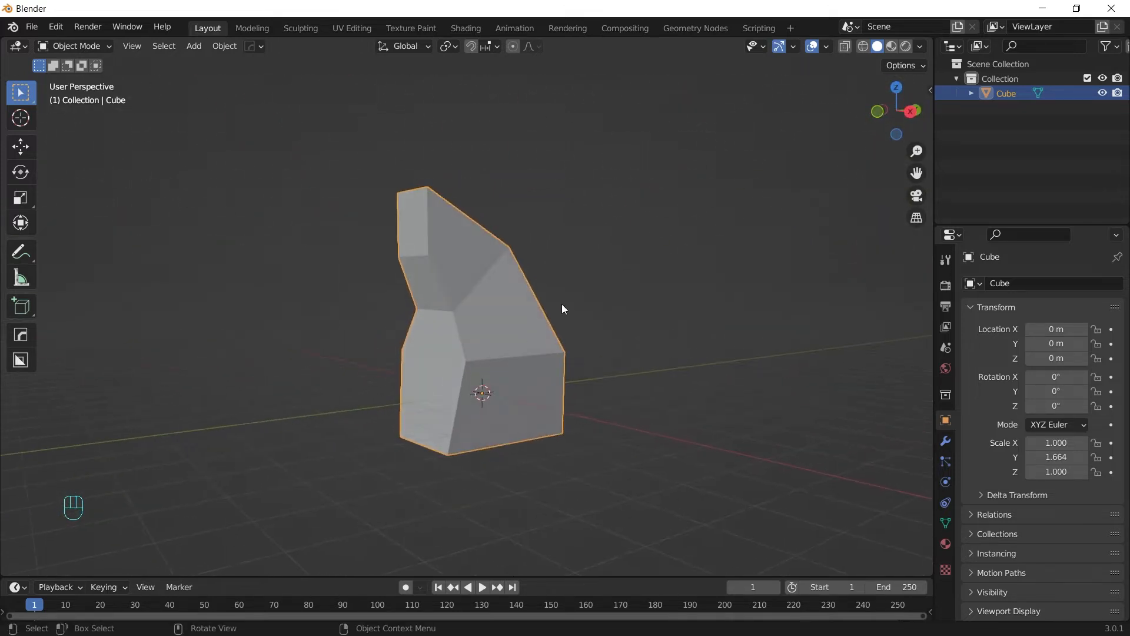
{"action": "key", "text": "ctrl+a"}
{"action": "left_click", "coordinate": [547, 334]}
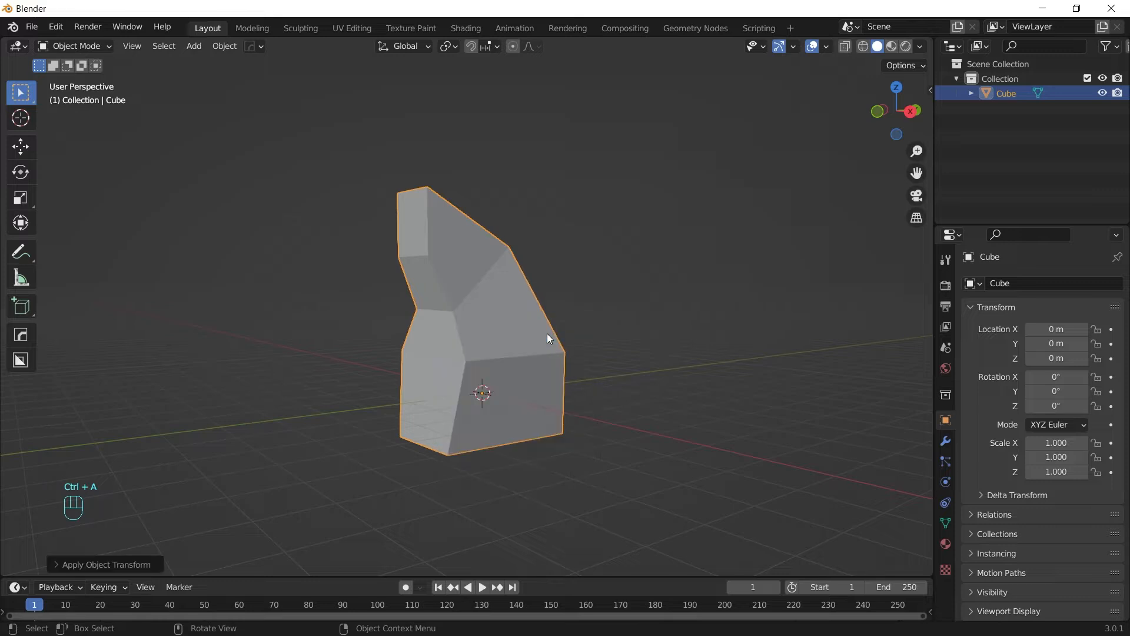
Subdivide all faces of the mesh with 3 cuts.
{"action": "key", "text": "Tab"}
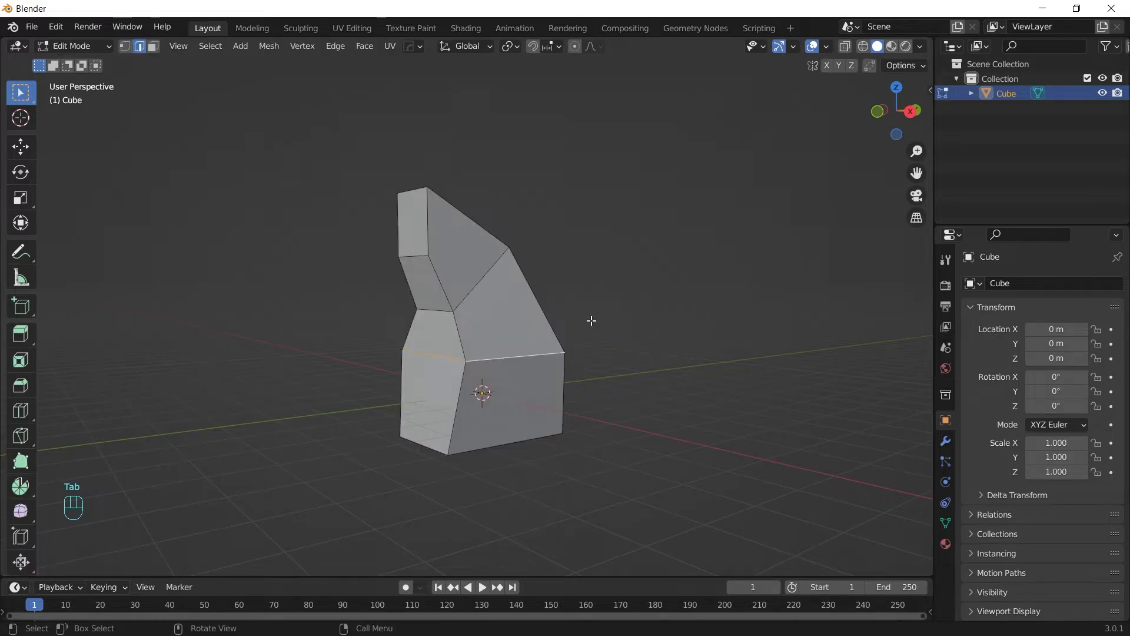
{"action": "key", "text": "a"}
{"action": "key", "text": "3"}
{"action": "right_click", "coordinate": [589, 313]}
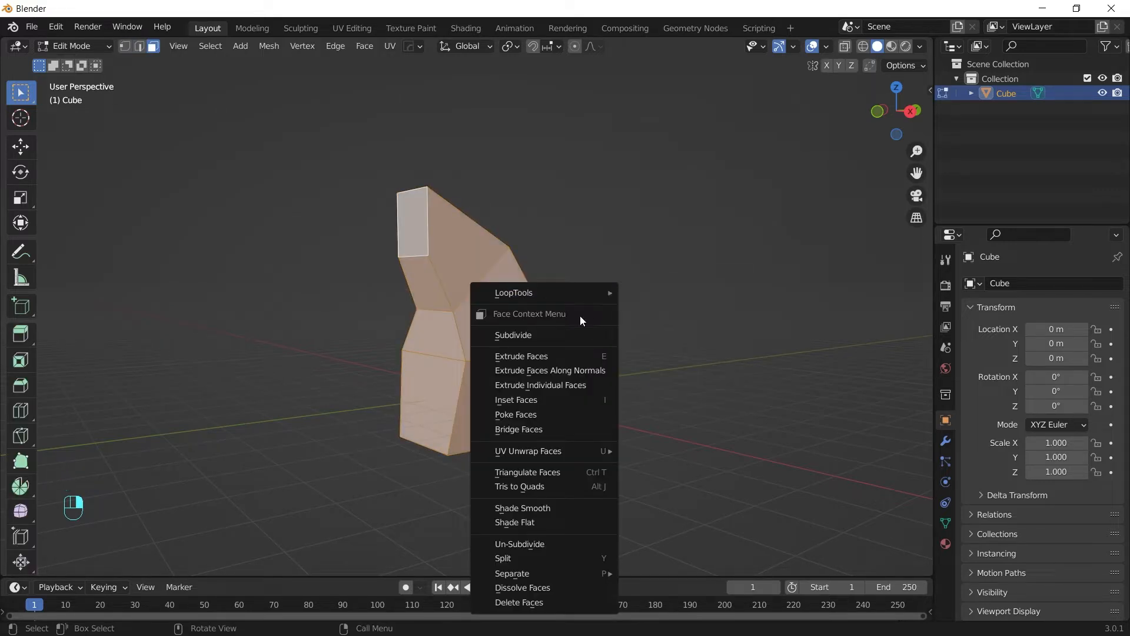
{"action": "left_click", "coordinate": [559, 336]}
{"action": "left_click", "coordinate": [94, 564]}
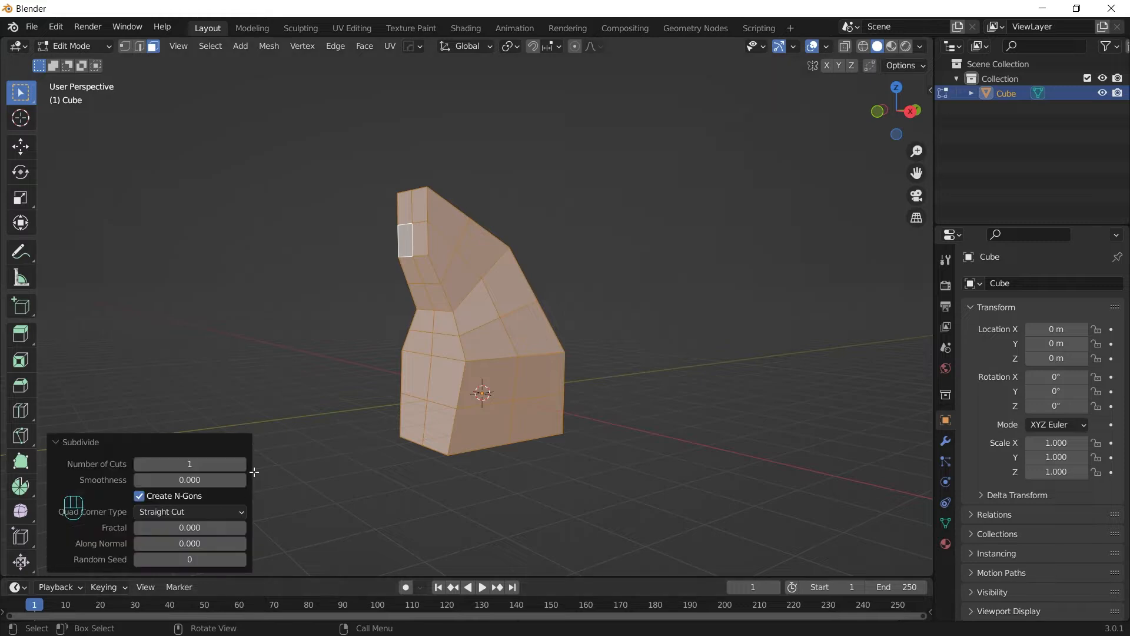
{"action": "left_click_drag", "start_coordinate": [239, 464], "coordinate": [260, 467]}
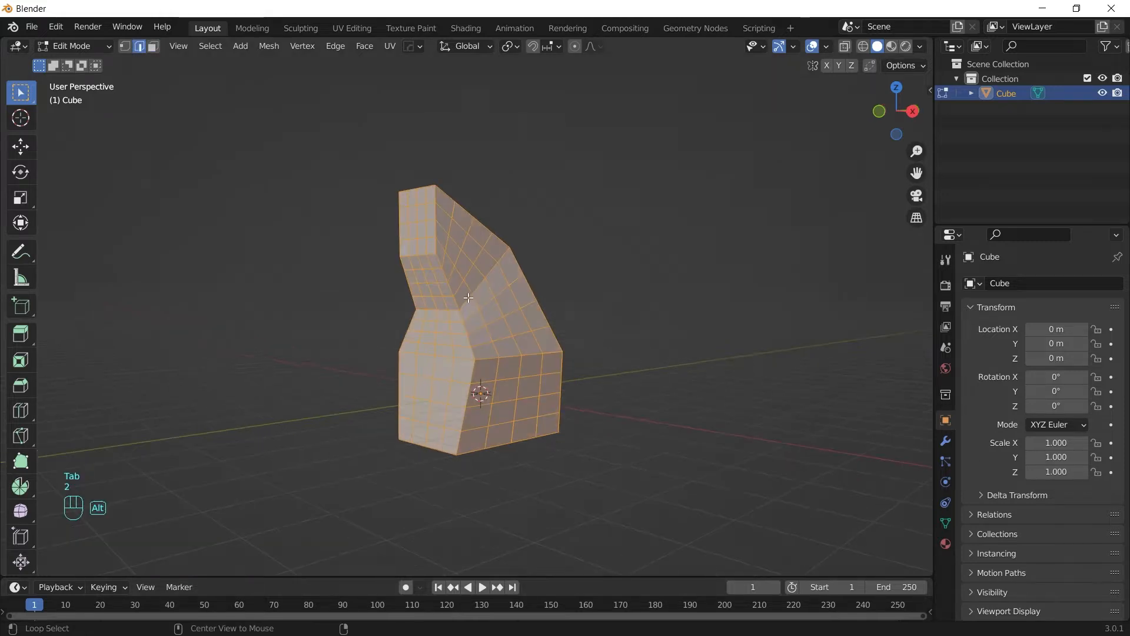
Select the edge loops along the form's corners and section boundaries, bevel them with a narrow width, and return to Object Mode.
{"action": "left_click", "coordinate": [468, 299], "text": "alt"}
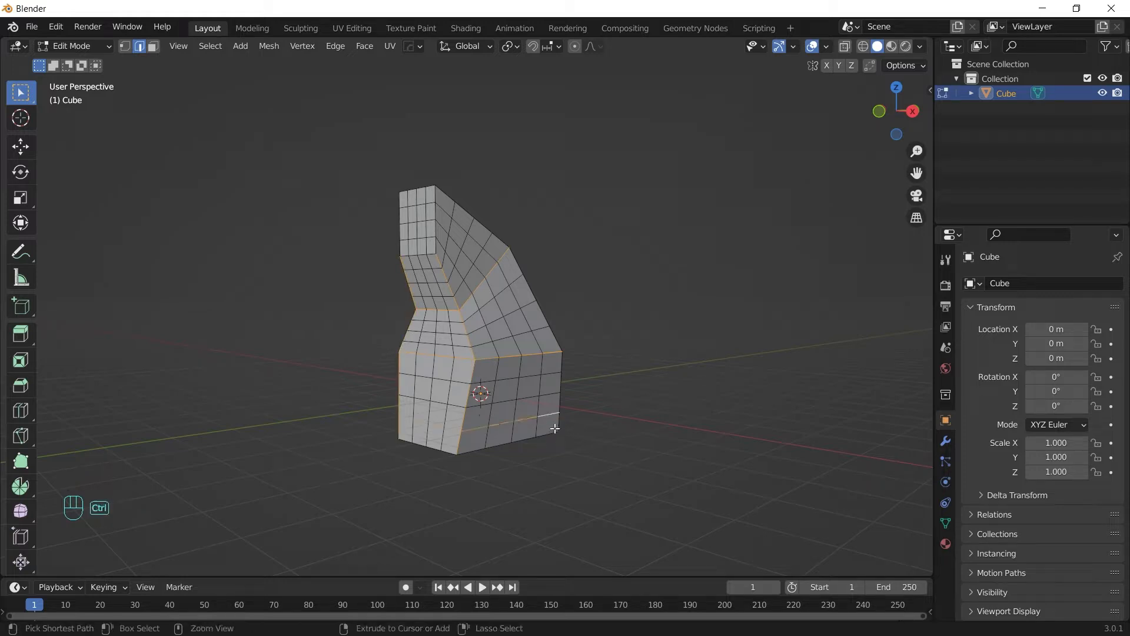
{"action": "key", "text": "ctrl+z"}
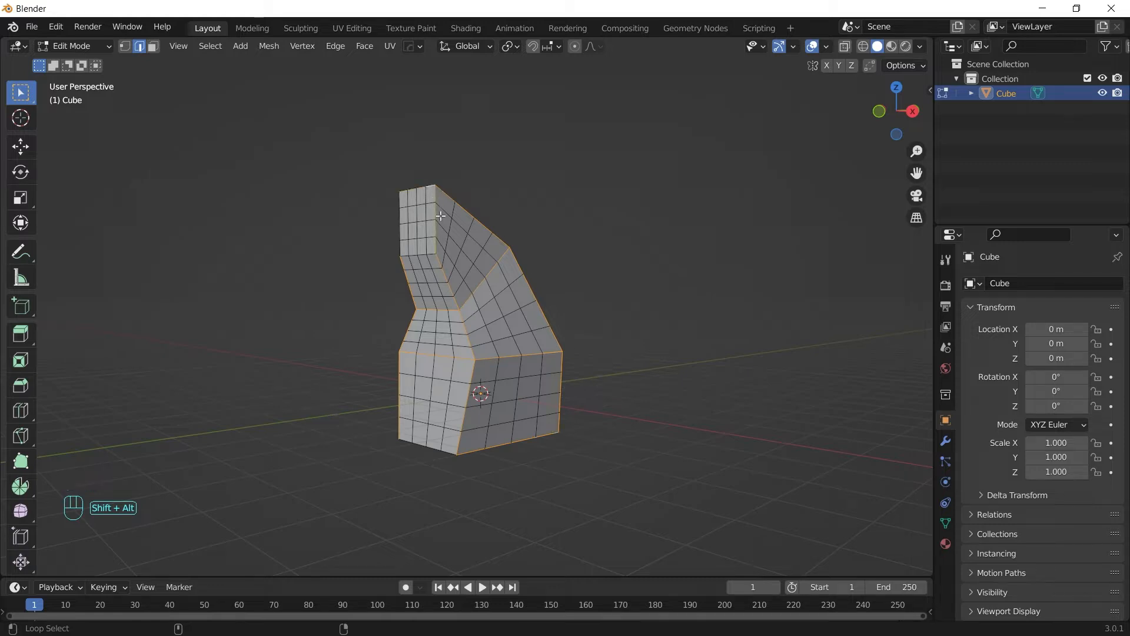
{"action": "left_click", "coordinate": [431, 252], "text": "alt+shift"}
{"action": "middle_click_drag", "start_coordinate": [330, 443], "coordinate": [480, 434]}
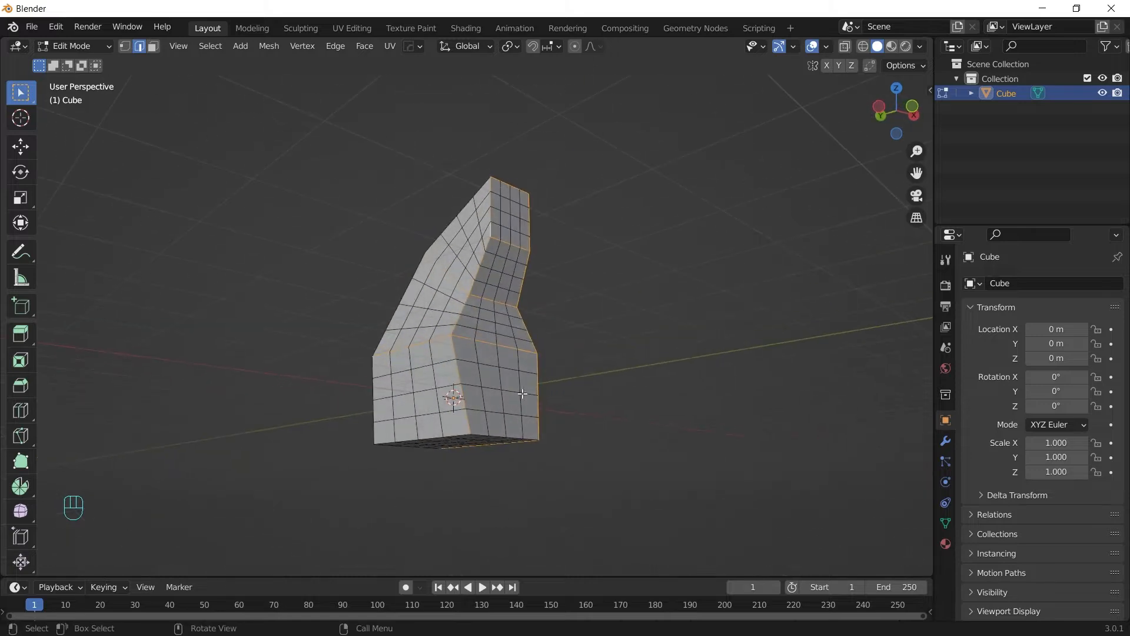
{"action": "middle_click_drag", "start_coordinate": [432, 471], "coordinate": [405, 407]}
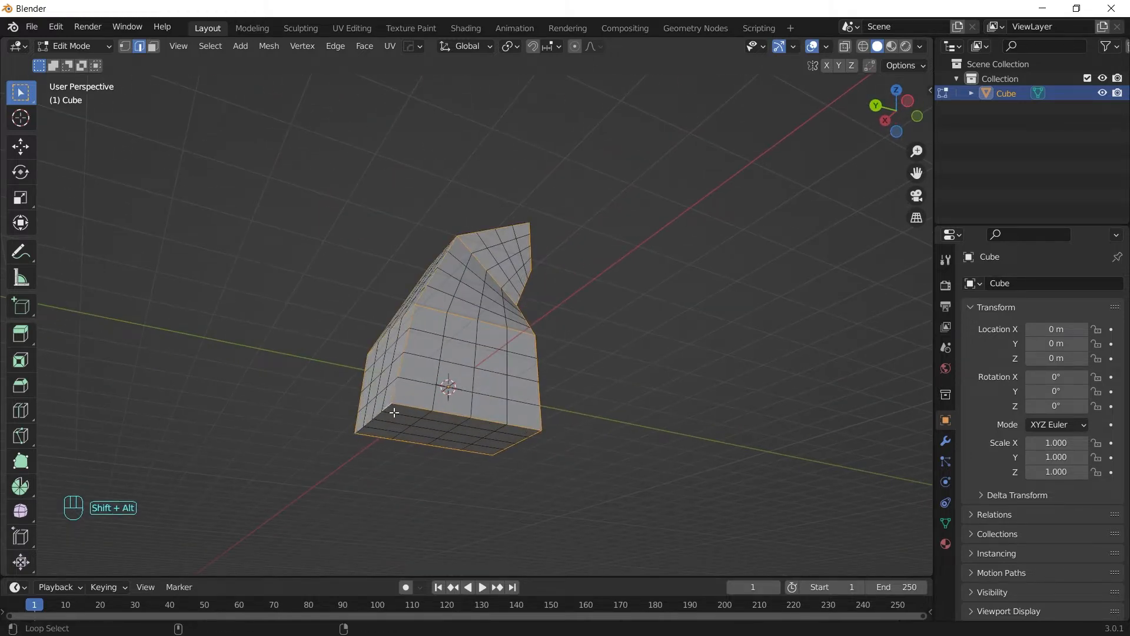
{"action": "scroll", "coordinate": [630, 328], "scroll_direction": "up", "scroll_amount": 1}
{"action": "middle_click_drag", "start_coordinate": [706, 287], "coordinate": [541, 349]}
{"action": "key", "text": "ctrl+b"}
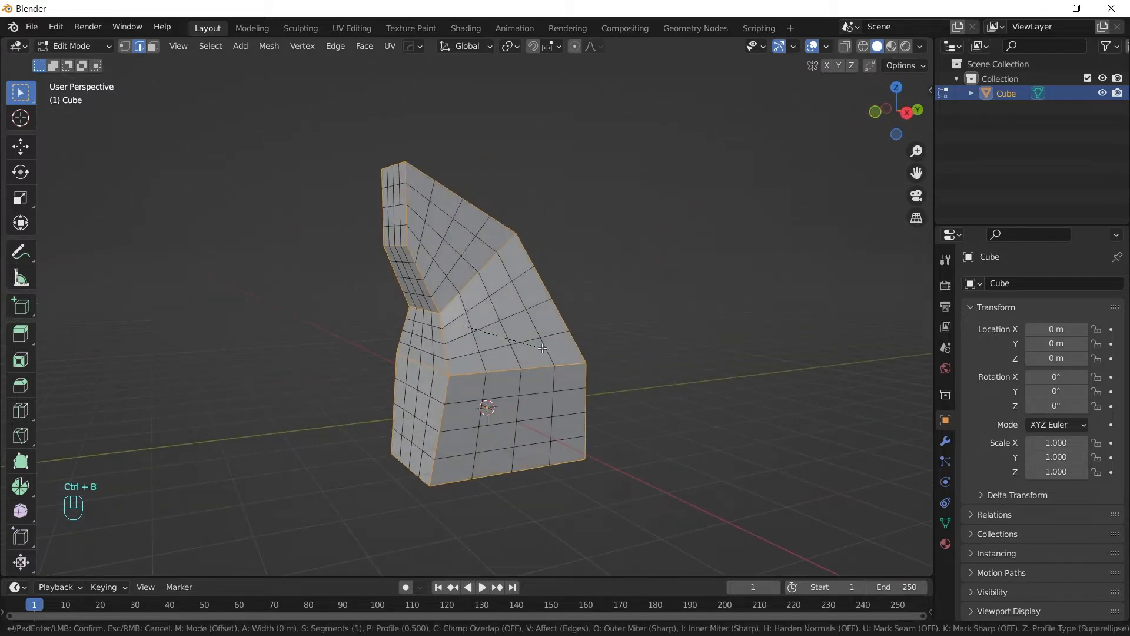
{"action": "left_click", "coordinate": [601, 323]}
{"action": "key", "text": "Tab"}
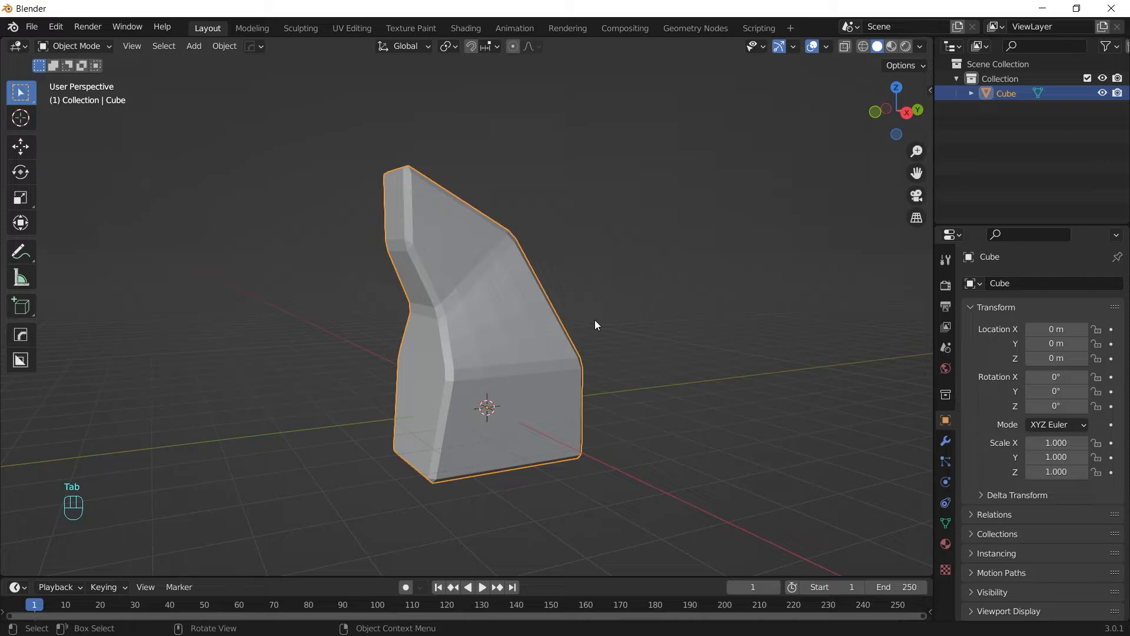
Duplicate the beveled mesh in place and hide the copy in the viewport.
{"action": "key", "text": "shift+d"}
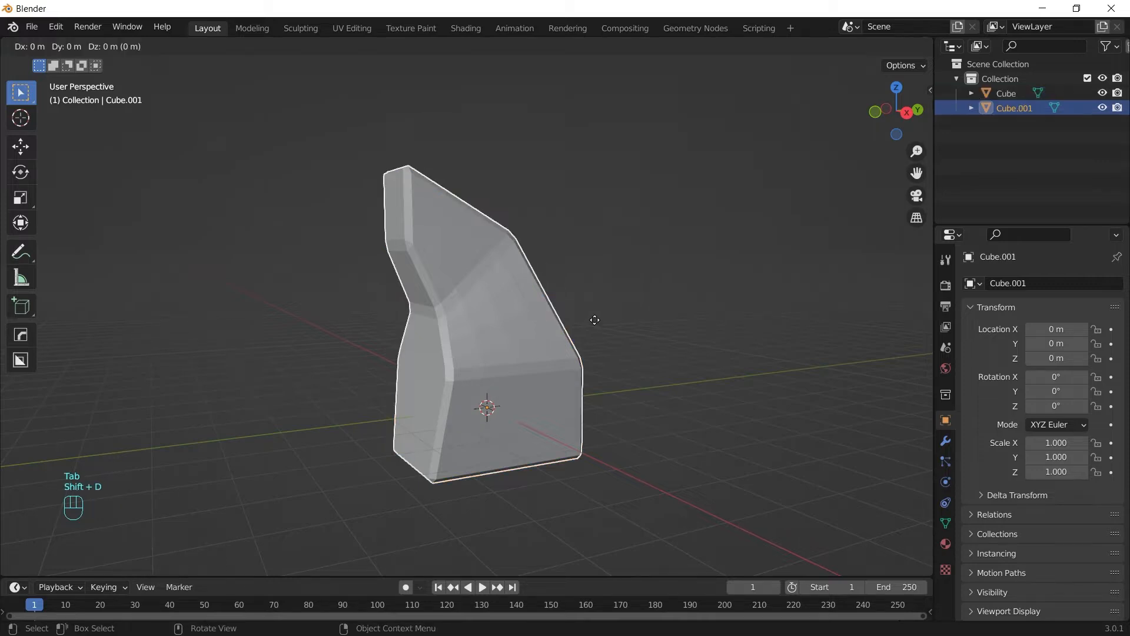
{"action": "right_click", "coordinate": [596, 316]}
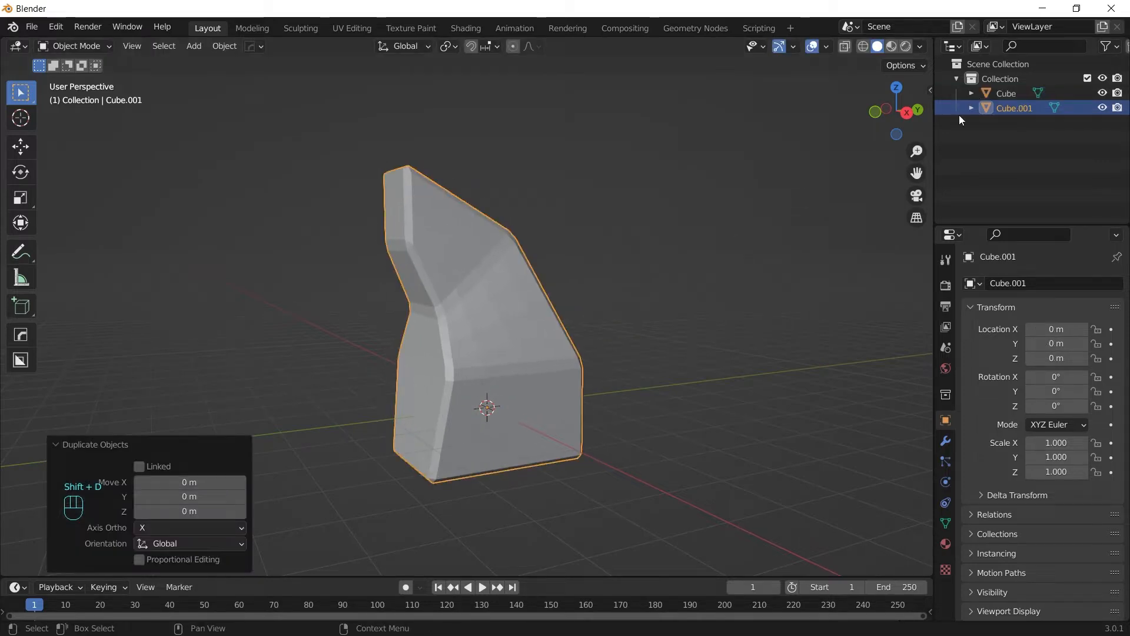
{"action": "left_click", "coordinate": [1101, 108]}
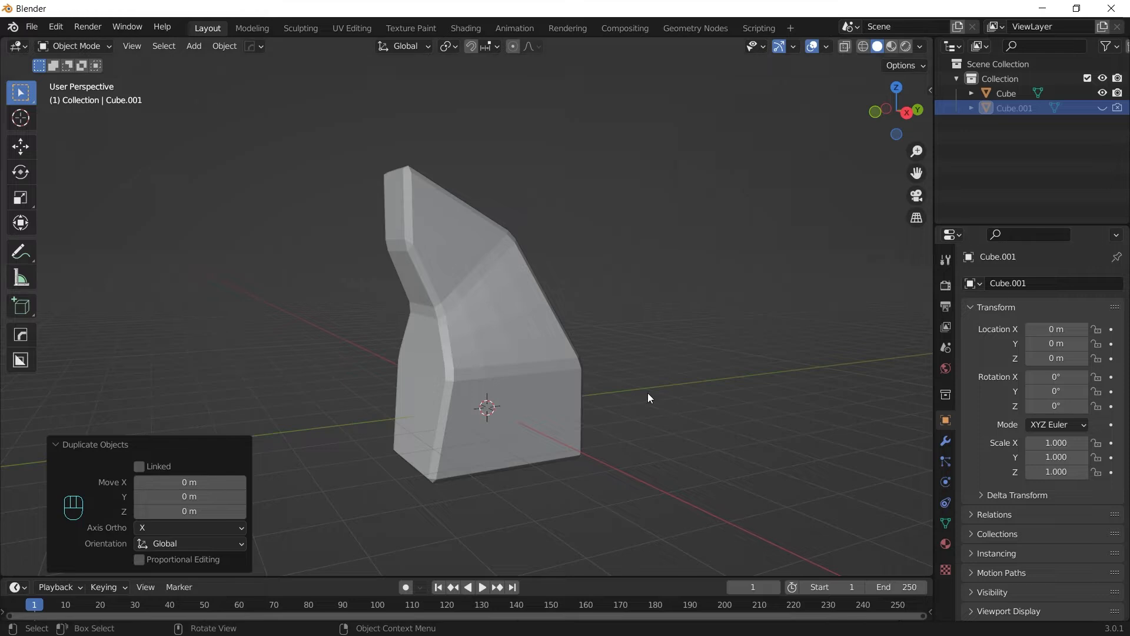
Add a Subdivision Surface modifier at viewport level 3 to the original mesh and show its modifier settings.
{"action": "left_click", "coordinate": [552, 331]}
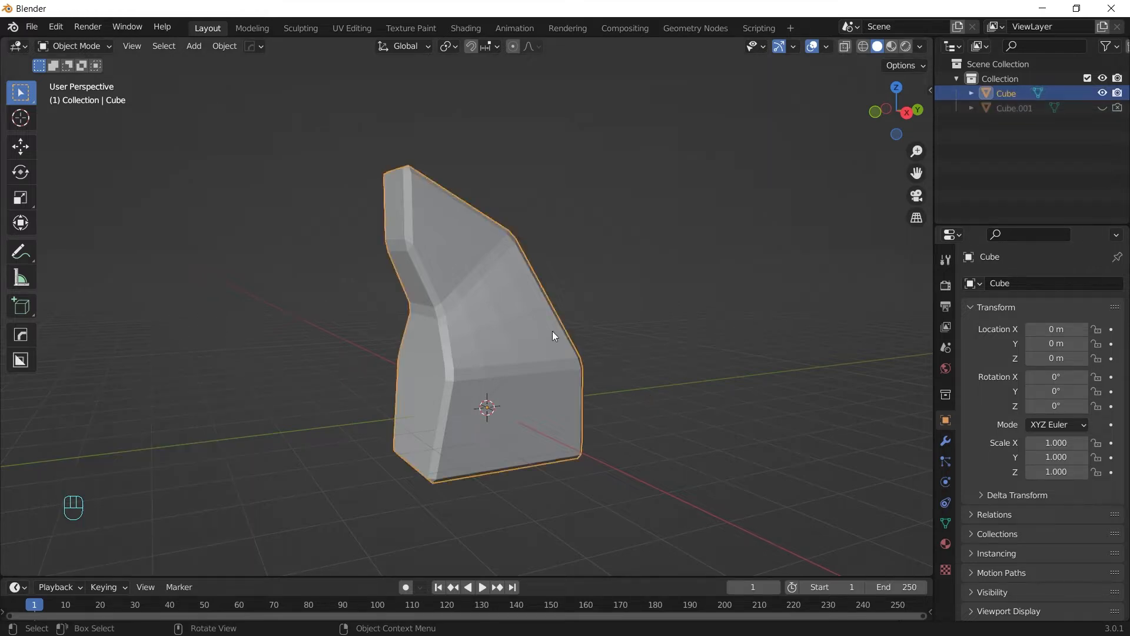
{"action": "key", "text": "Tab"}
{"action": "key", "text": "Tab"}
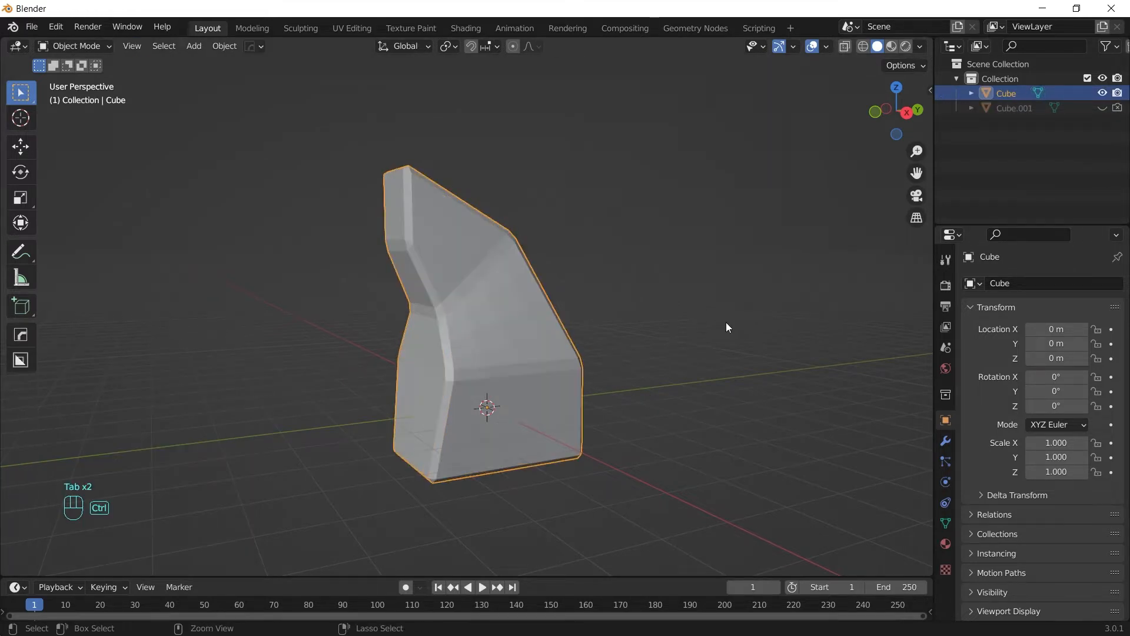
{"action": "key", "text": "ctrl+3"}
{"action": "left_click", "coordinate": [945, 441]}
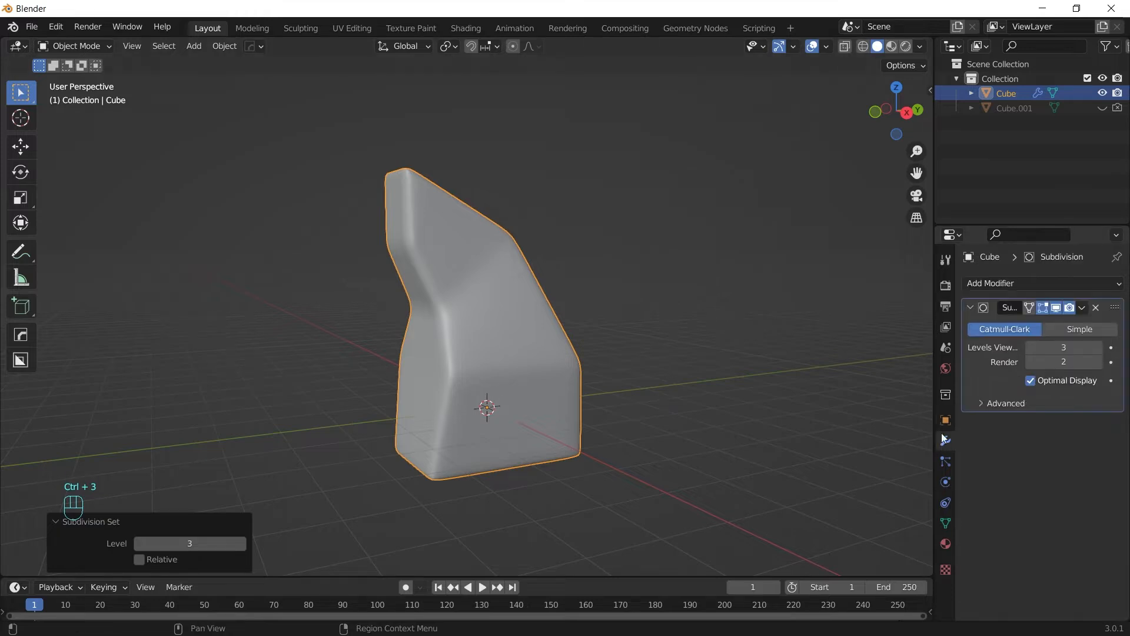
Apply the Subdivision modifier and assign the selected seam bands to a new vertex group named Cloth, returning to Object Mode.
{"action": "key", "text": "ctrl+a"}
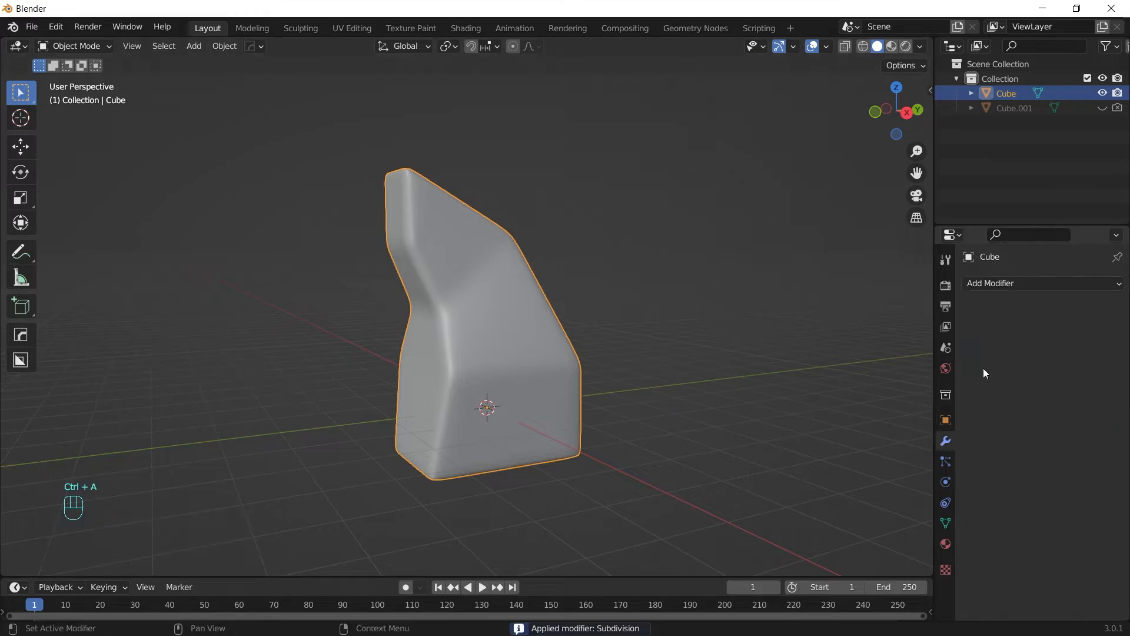
{"action": "key", "text": "Tab"}
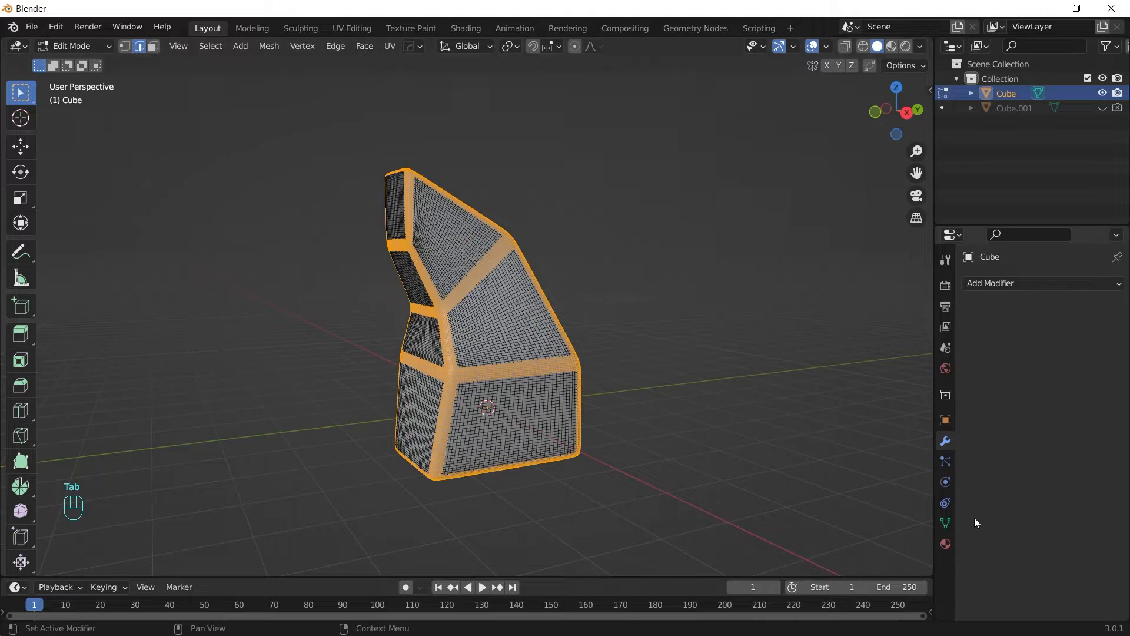
{"action": "left_click", "coordinate": [946, 523]}
{"action": "left_click", "coordinate": [1110, 331]}
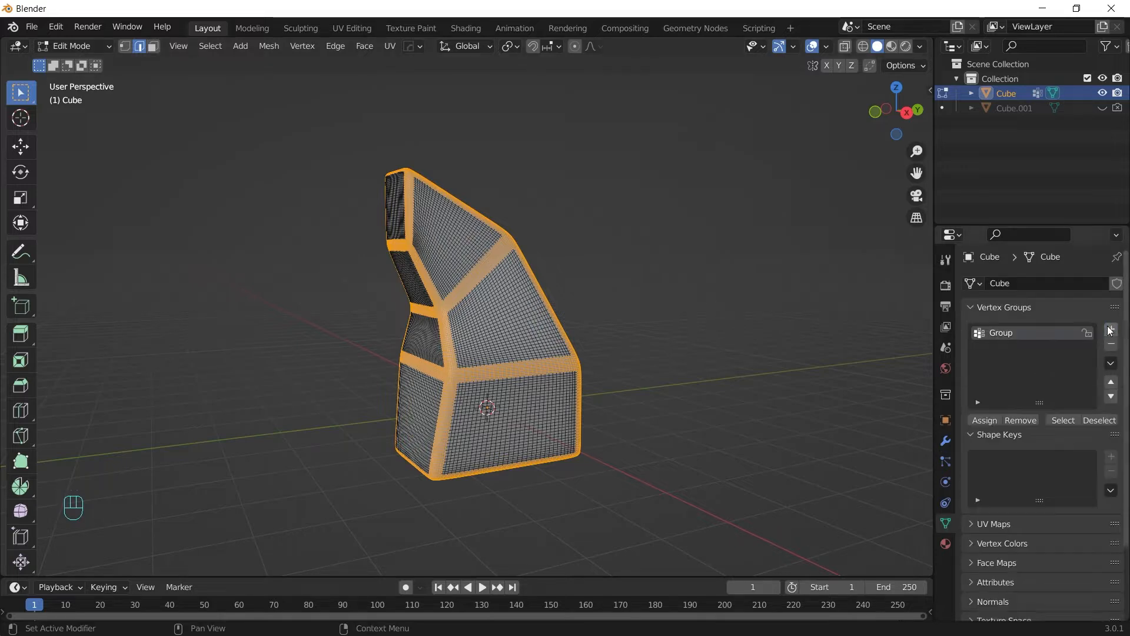
{"action": "double_click", "coordinate": [1002, 333]}
{"action": "type", "text": "Cloth"}
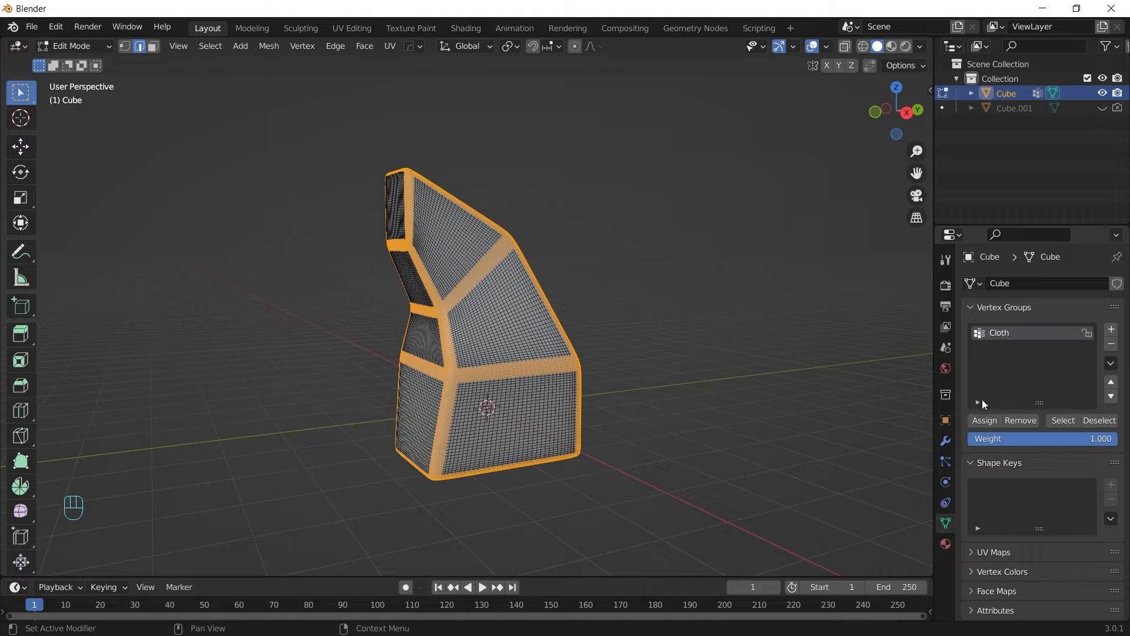
{"action": "key", "text": "Tab"}
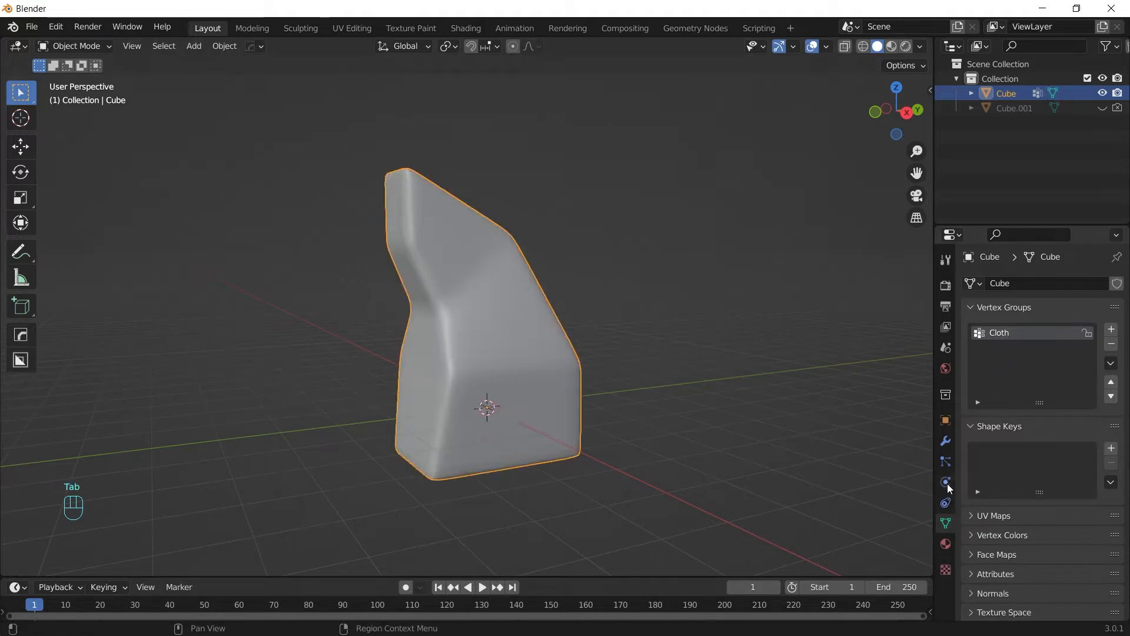
Enable Cloth physics on the neck mesh and load the Cotton preset.
{"action": "left_click", "coordinate": [947, 484]}
{"action": "left_click", "coordinate": [969, 317]}
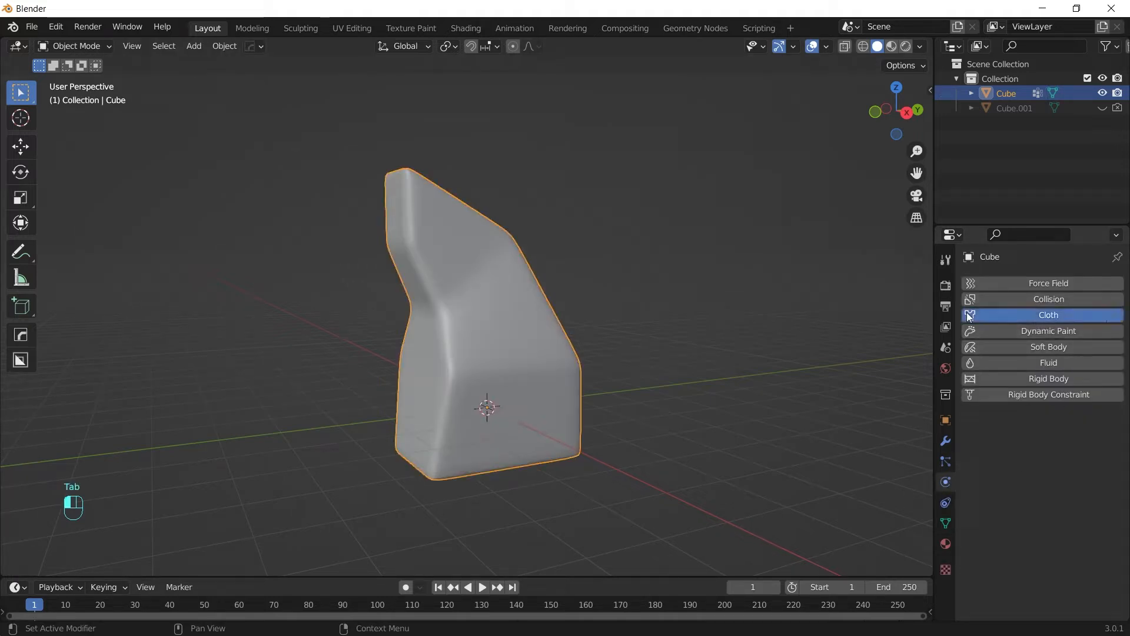
{"action": "scroll", "coordinate": [1012, 315], "scroll_direction": "down", "scroll_amount": 5}
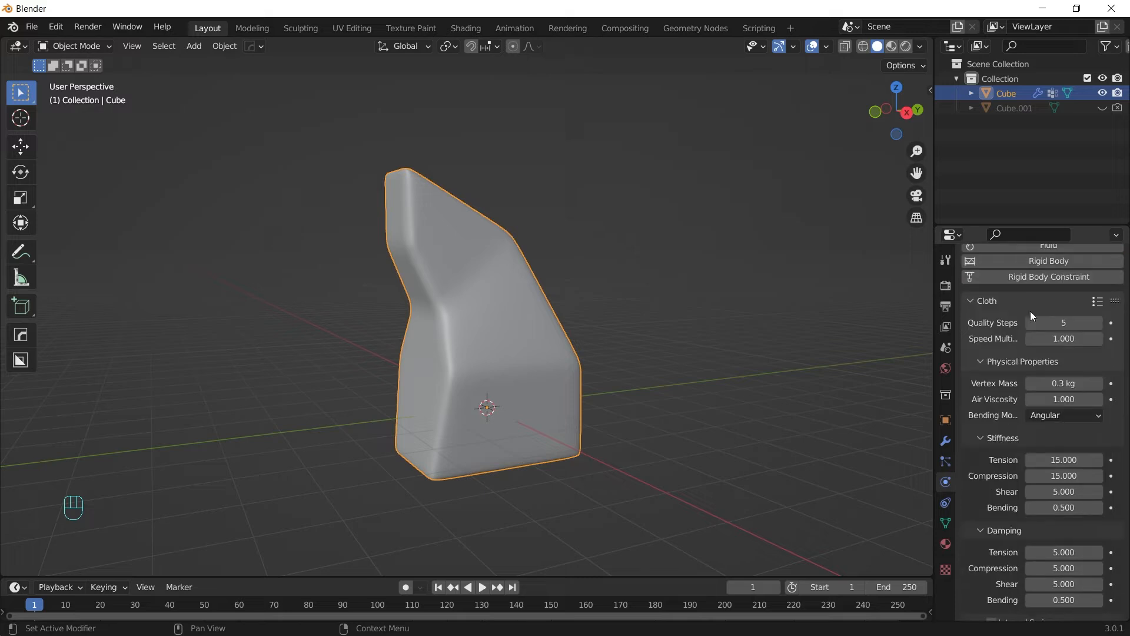
{"action": "left_click", "coordinate": [1098, 301]}
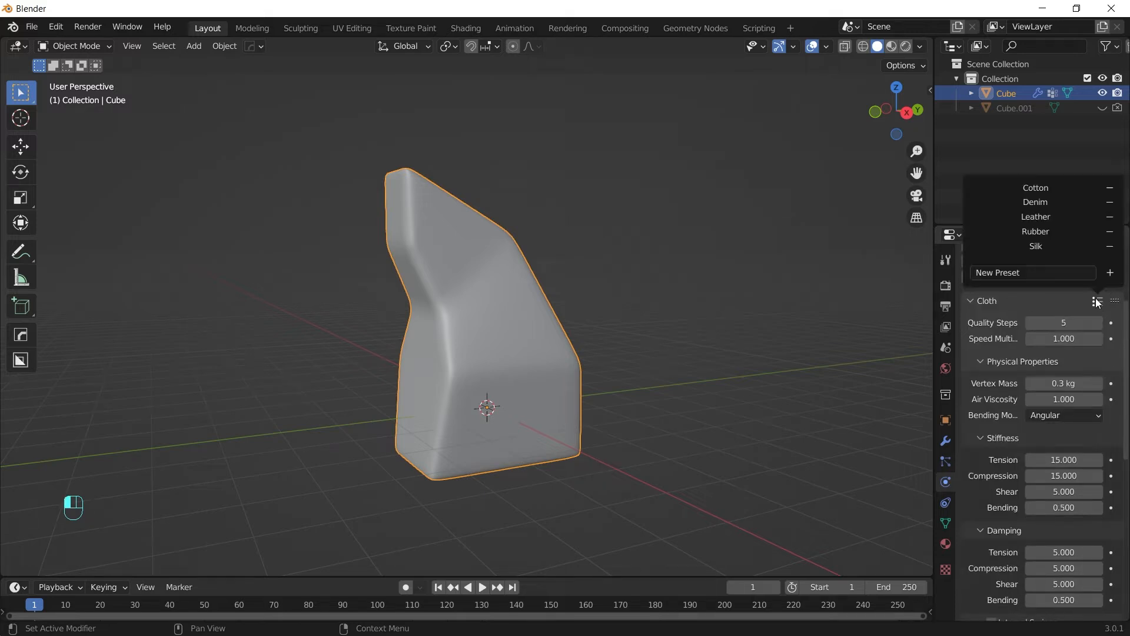
{"action": "left_click", "coordinate": [1020, 188]}
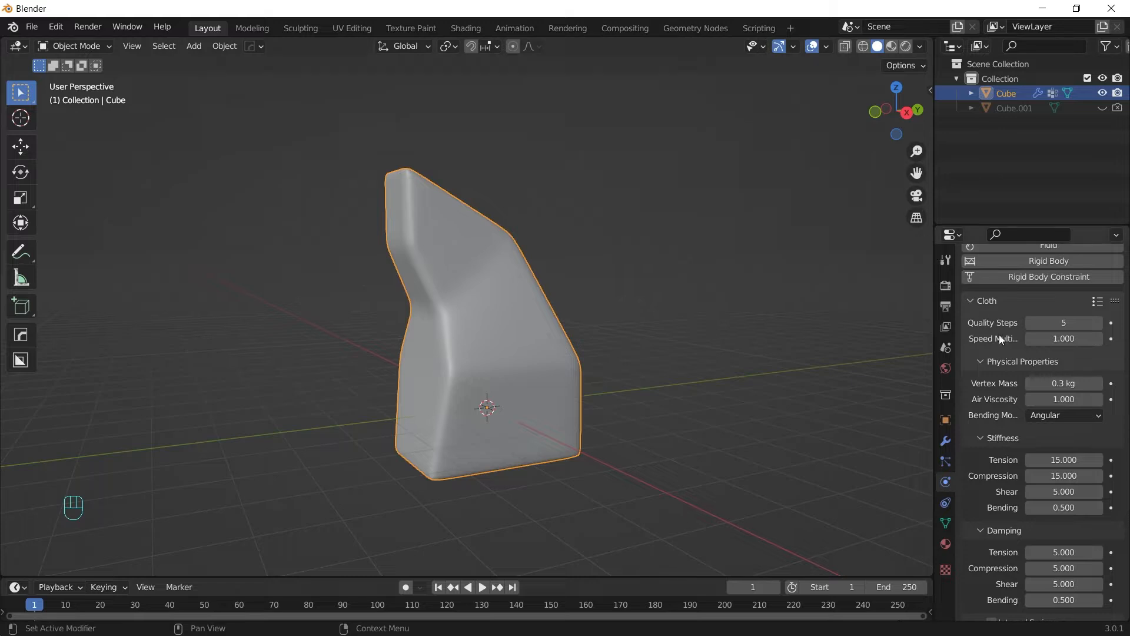
Enable Pressure in the cloth settings and set its value to 1.
{"action": "scroll", "coordinate": [1006, 347], "scroll_direction": "down", "scroll_amount": 1}
{"action": "scroll", "coordinate": [1027, 377], "scroll_direction": "down", "scroll_amount": 13}
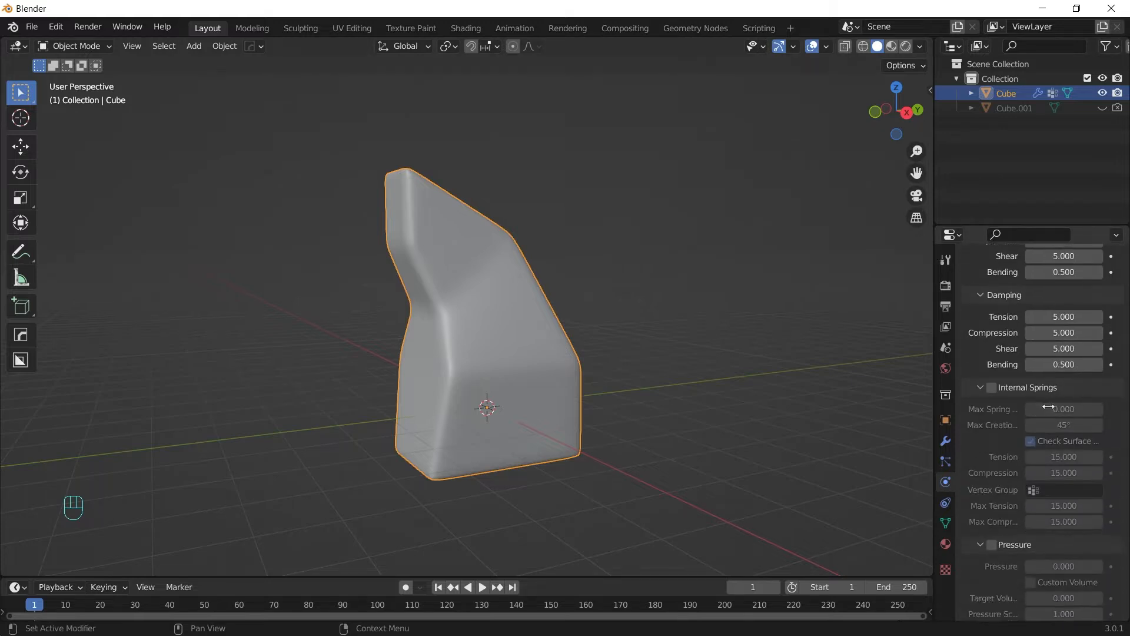
{"action": "scroll", "coordinate": [1042, 407], "scroll_direction": "down", "scroll_amount": 2}
{"action": "left_click", "coordinate": [993, 413]}
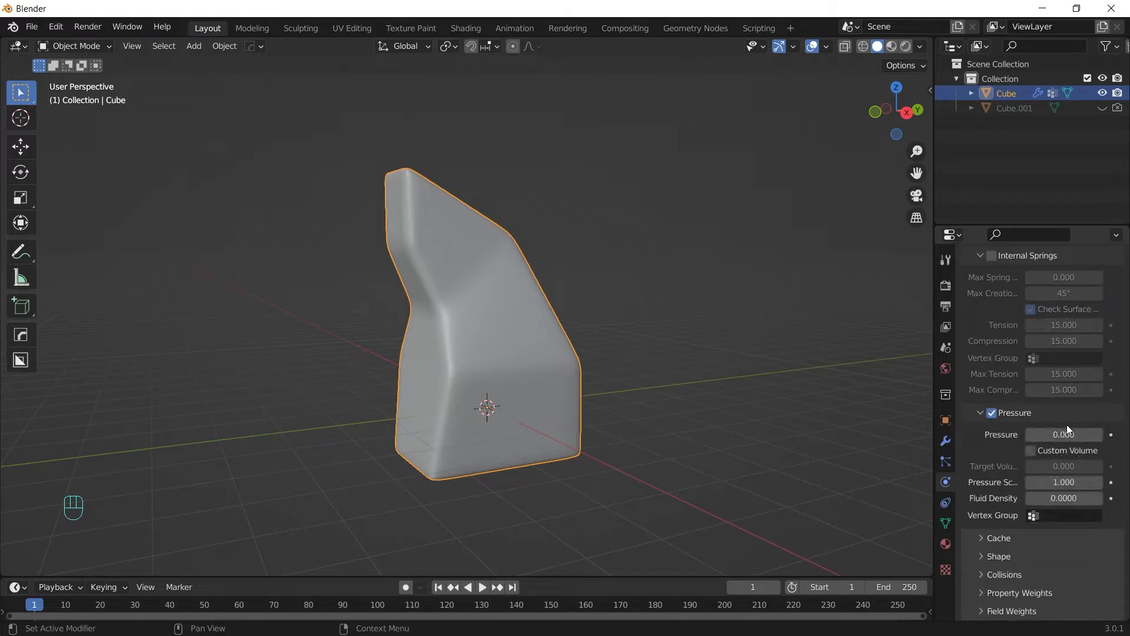
{"action": "left_click", "coordinate": [1067, 434]}
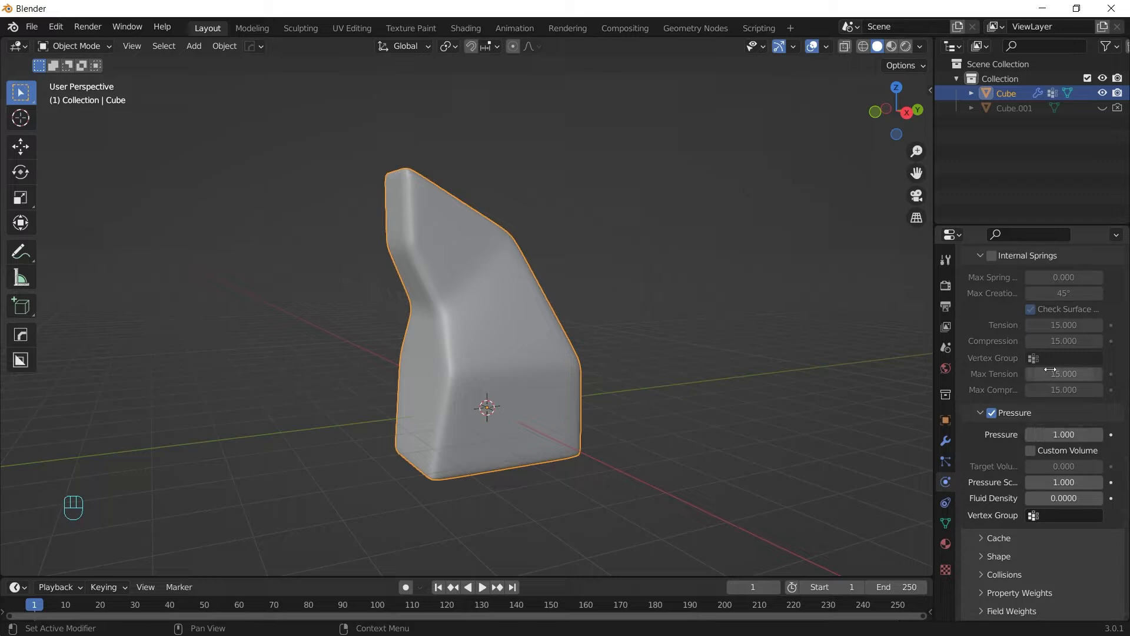
{"action": "scroll", "coordinate": [1000, 494], "scroll_direction": "up", "scroll_amount": 1}
{"action": "scroll", "coordinate": [997, 501], "scroll_direction": "down", "scroll_amount": 1}
In the cloth's Shape settings, choose Cloth as the pin group and set the Shrinking Factor to -0.25.
{"action": "left_click", "coordinate": [989, 554]}
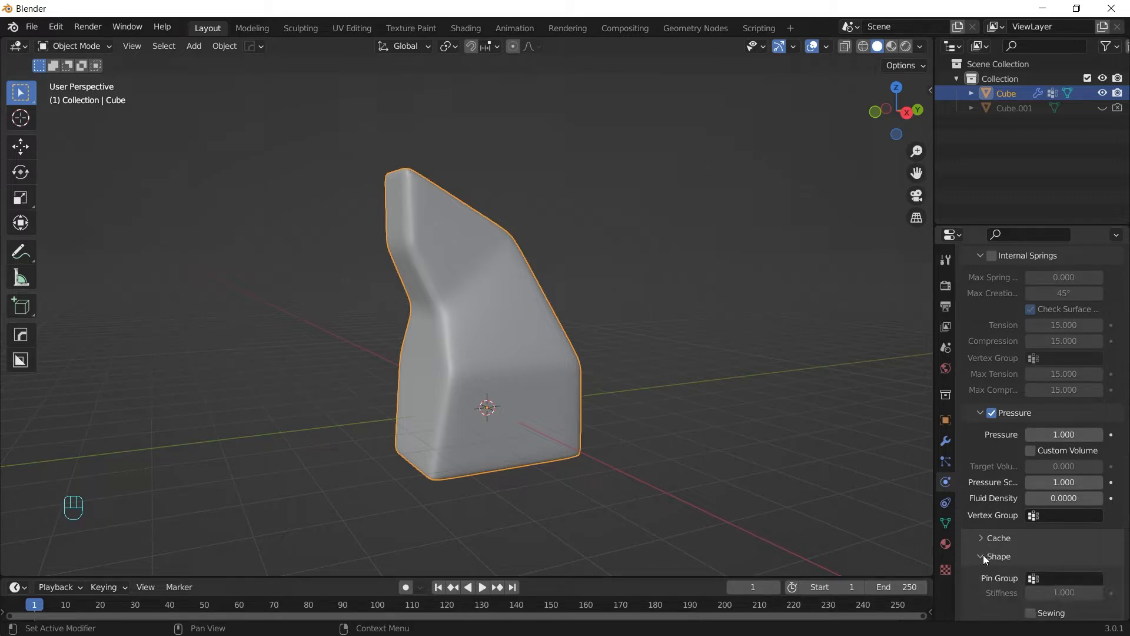
{"action": "scroll", "coordinate": [1036, 500], "scroll_direction": "down", "scroll_amount": 3}
{"action": "scroll", "coordinate": [1054, 421], "scroll_direction": "down", "scroll_amount": 2}
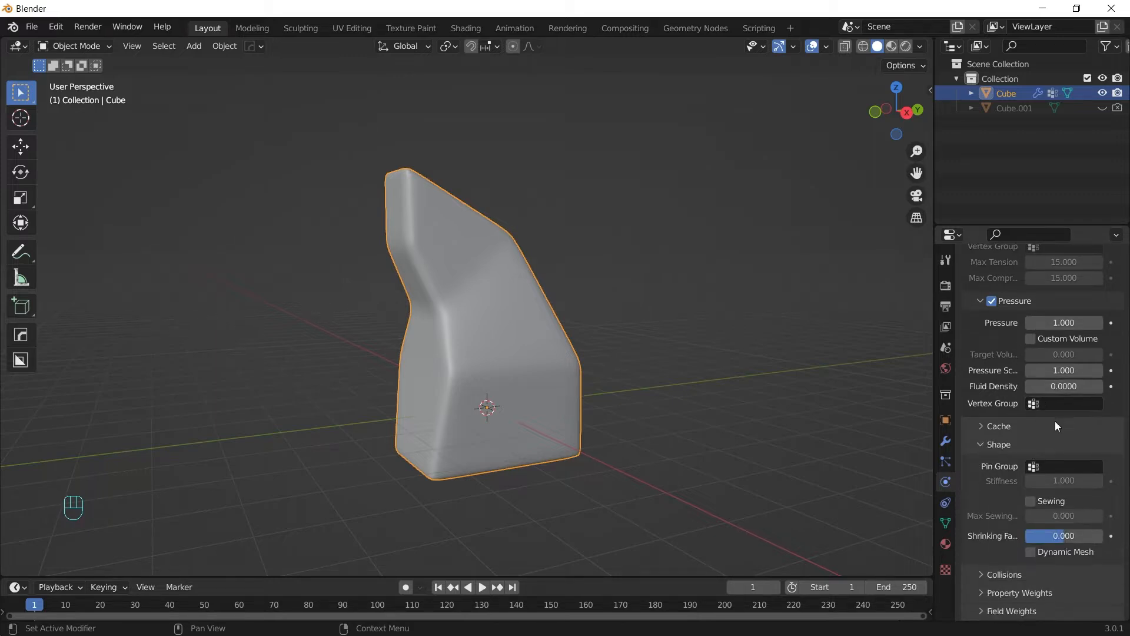
{"action": "left_click", "coordinate": [1033, 467]}
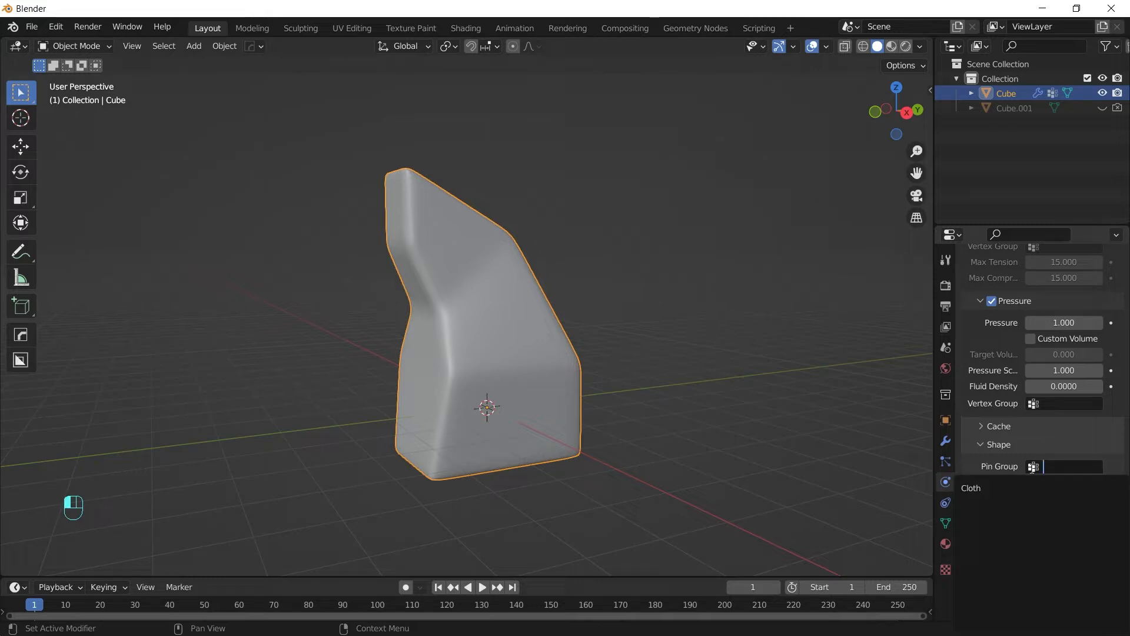
{"action": "left_click", "coordinate": [984, 489]}
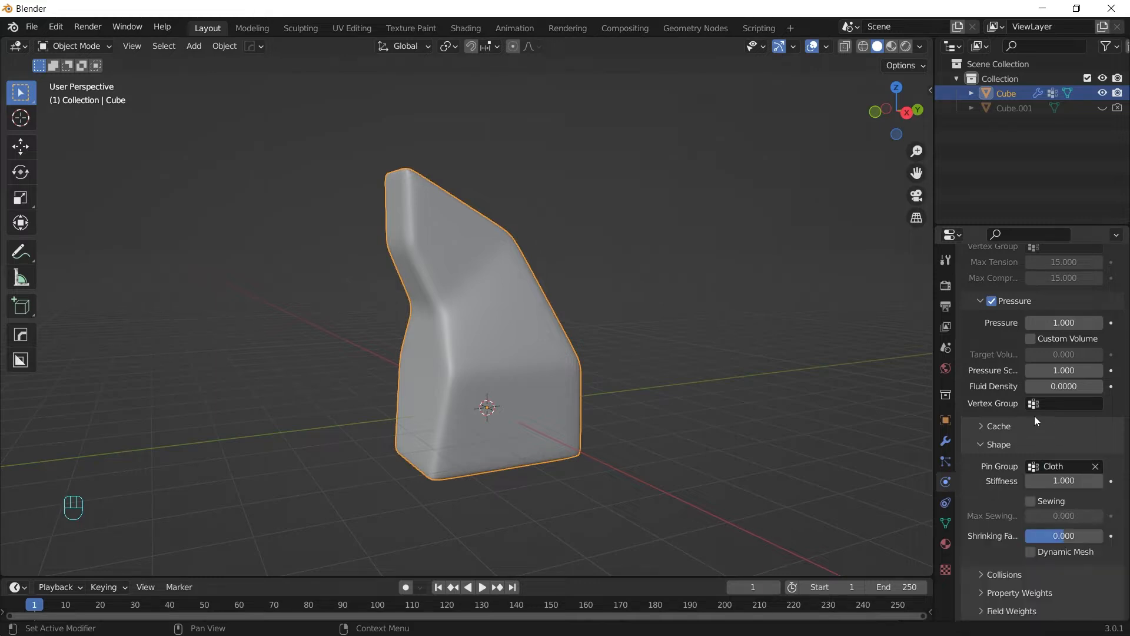
{"action": "left_click", "coordinate": [1098, 526]}
{"action": "type", "text": "-.25"}
{"action": "key", "text": "Return"}
Set the Gravity field weight of the cloth simulation to 0.
{"action": "left_click", "coordinate": [980, 611]}
{"action": "scroll", "coordinate": [1005, 471], "scroll_direction": "down", "scroll_amount": 5}
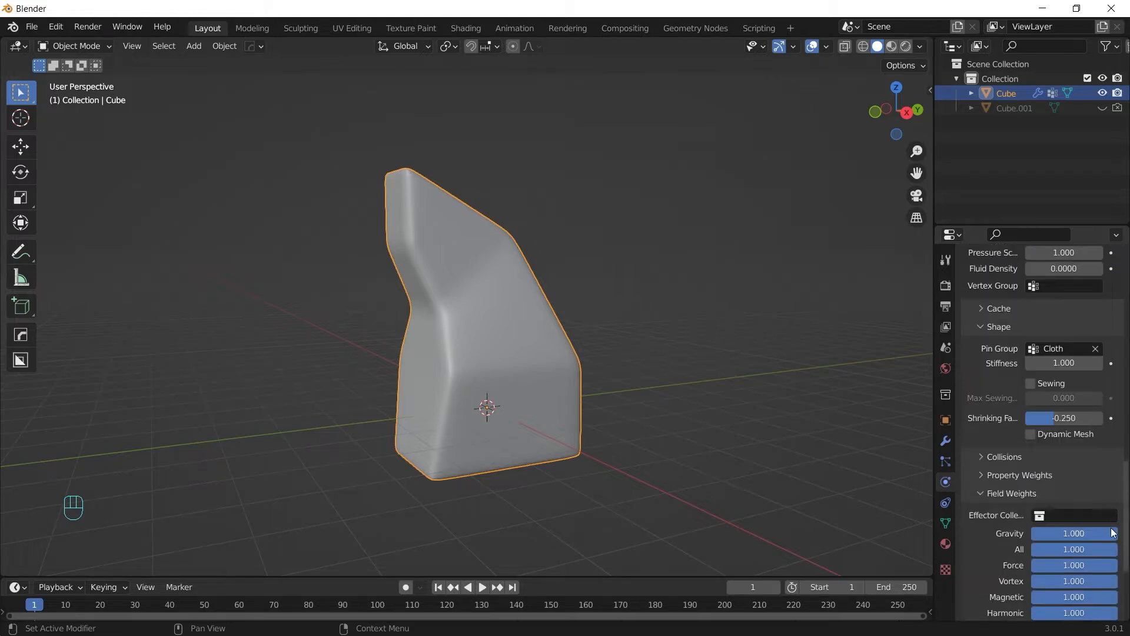
{"action": "left_click_drag", "start_coordinate": [1075, 533], "coordinate": [977, 533]}
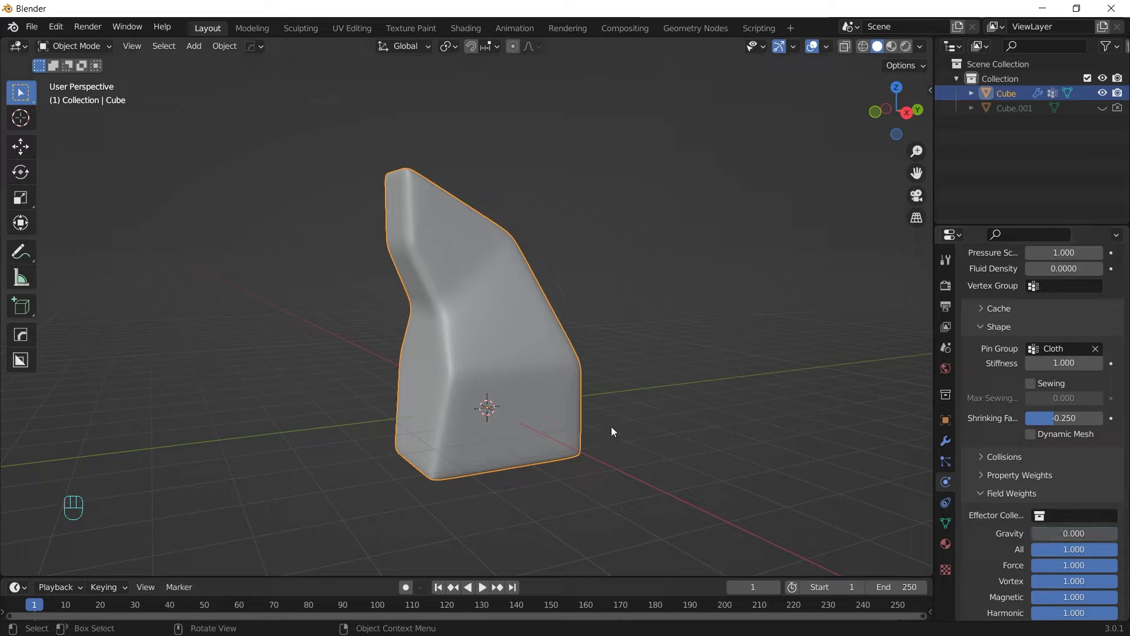
Run the cloth simulation up to frame 20 and shade the inflated mesh smooth.
{"action": "key", "text": "space"}
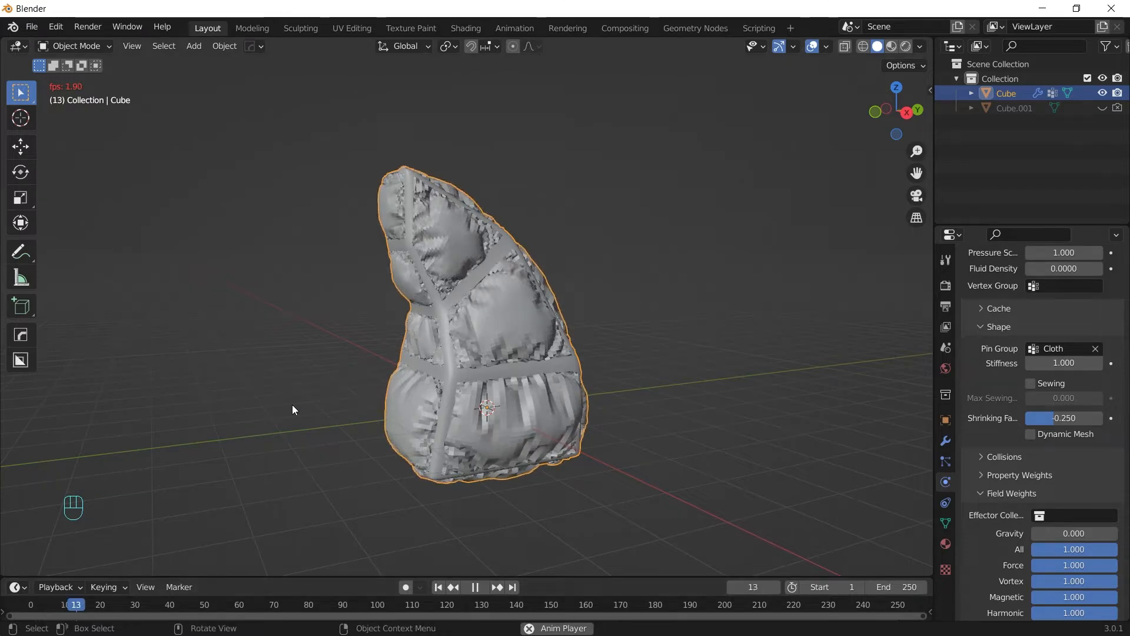
{"action": "key", "text": "space"}
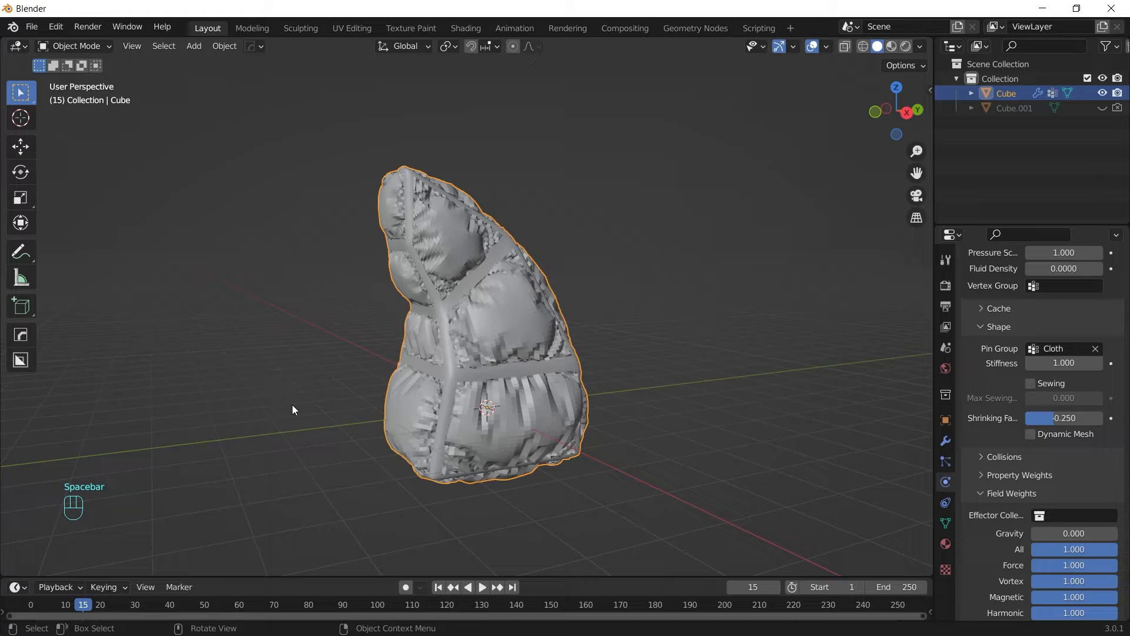
{"action": "key", "text": "space"}
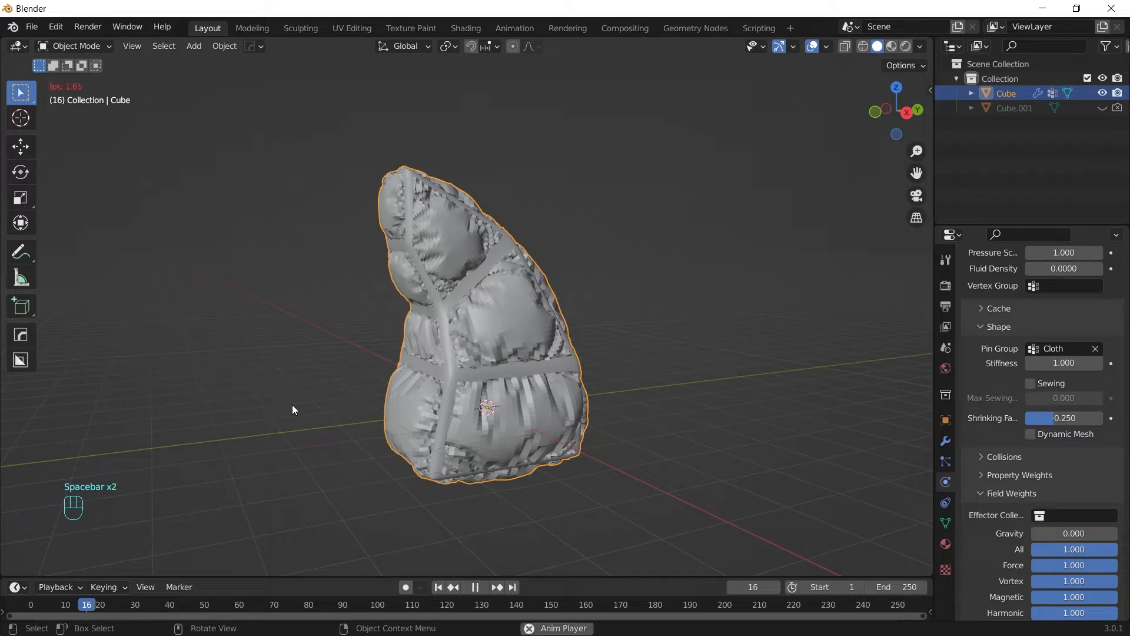
{"action": "key", "text": "space"}
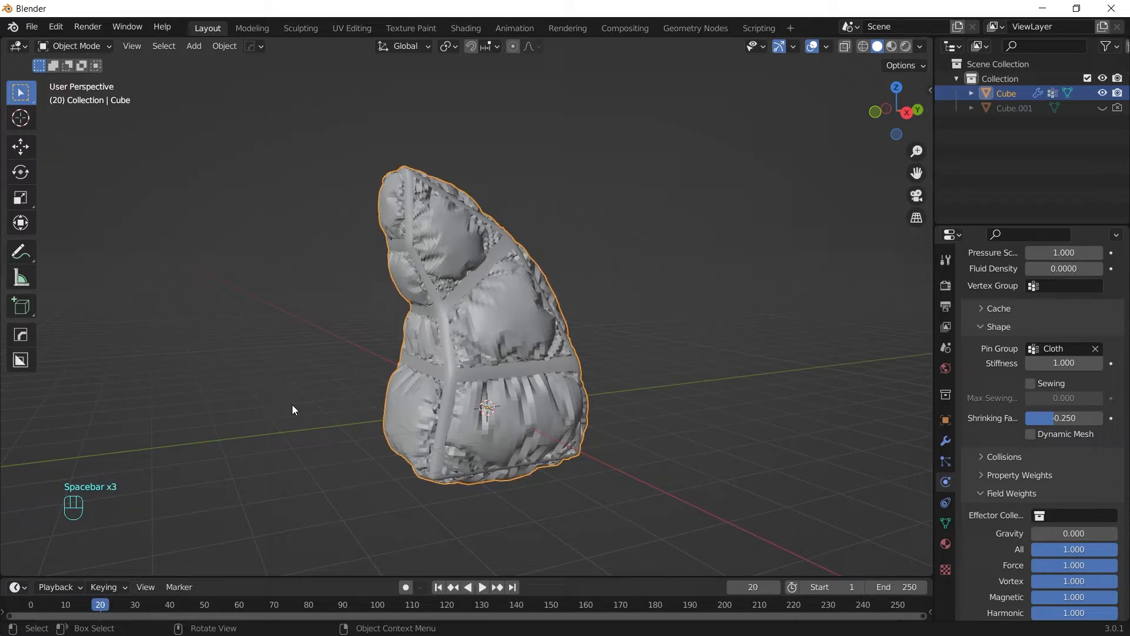
{"action": "right_click", "coordinate": [627, 327]}
{"action": "left_click", "coordinate": [630, 299]}
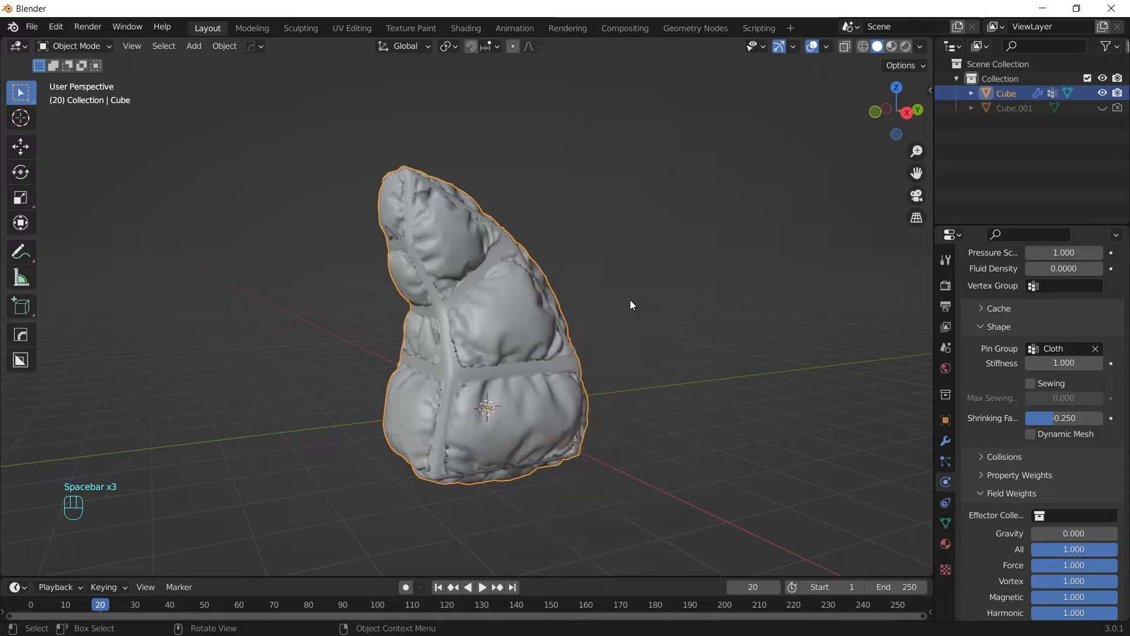
Add a Subdivision Surface modifier at viewport level 2 to the inflated object and convert the object to a mesh.
{"action": "middle_click_drag", "start_coordinate": [644, 345], "coordinate": [595, 395]}
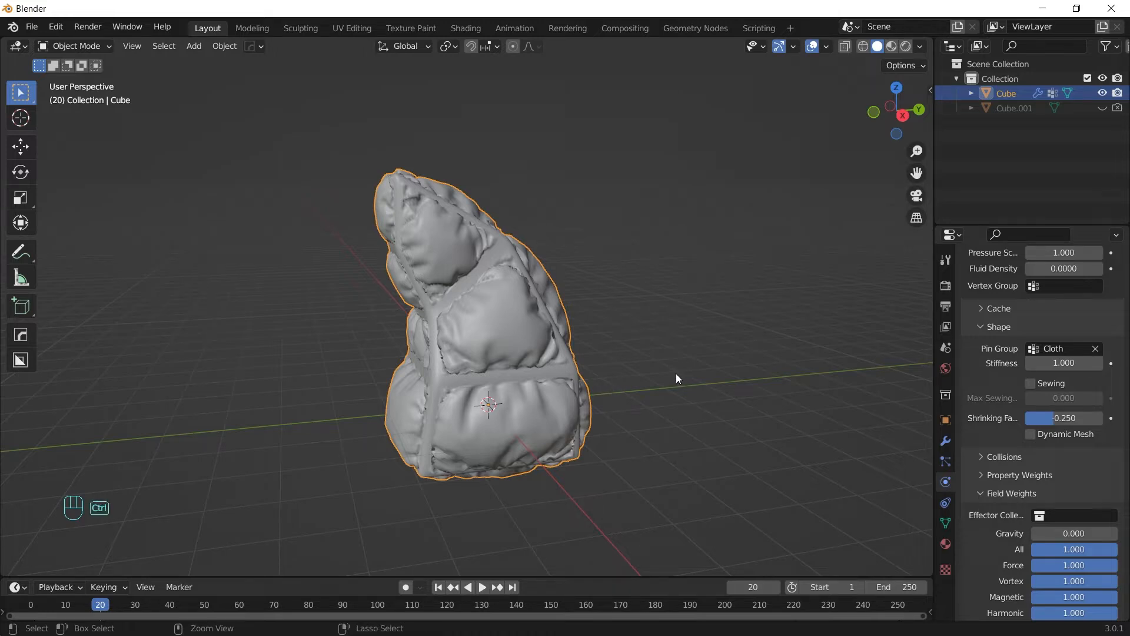
{"action": "key", "text": "ctrl+2"}
{"action": "left_click", "coordinate": [945, 442]}
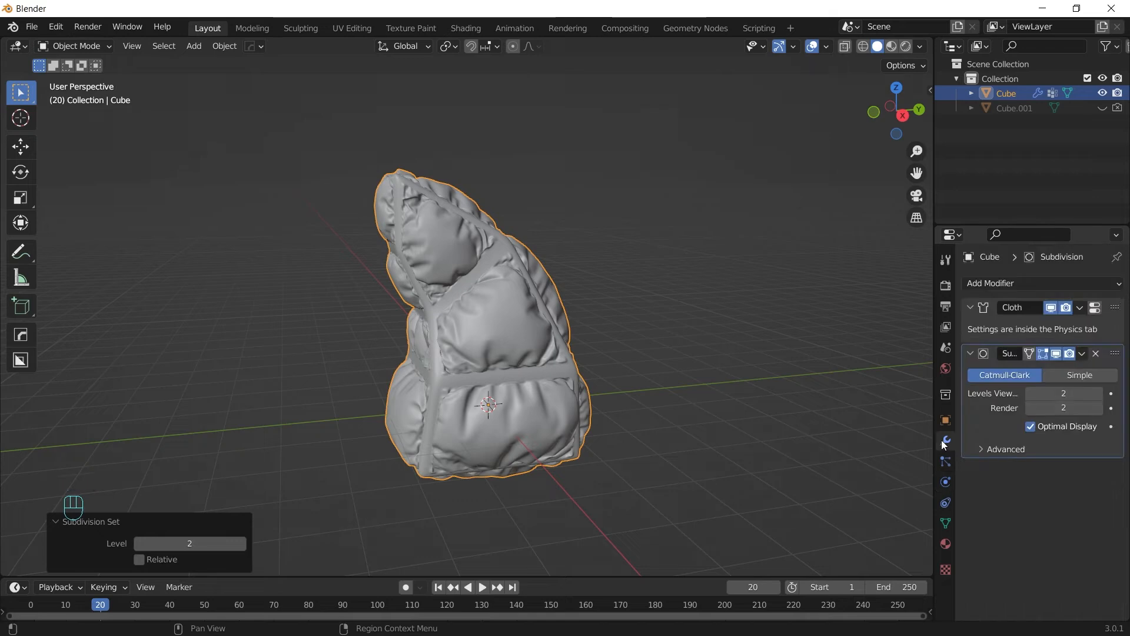
{"action": "middle_click_drag", "start_coordinate": [825, 446], "coordinate": [420, 351]}
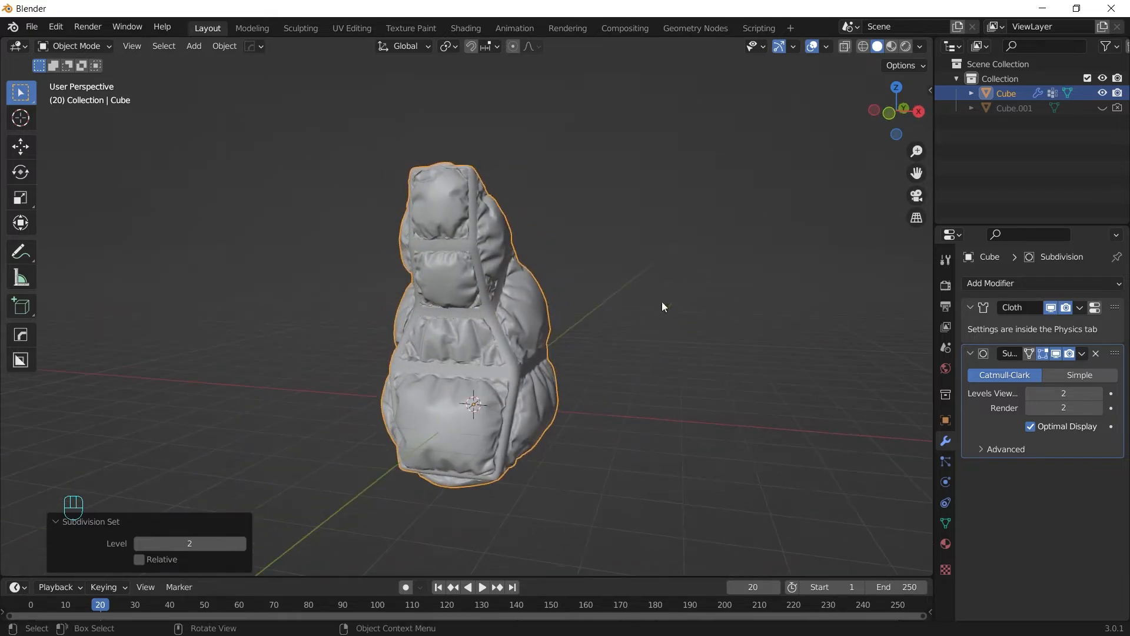
{"action": "right_click", "coordinate": [591, 216]}
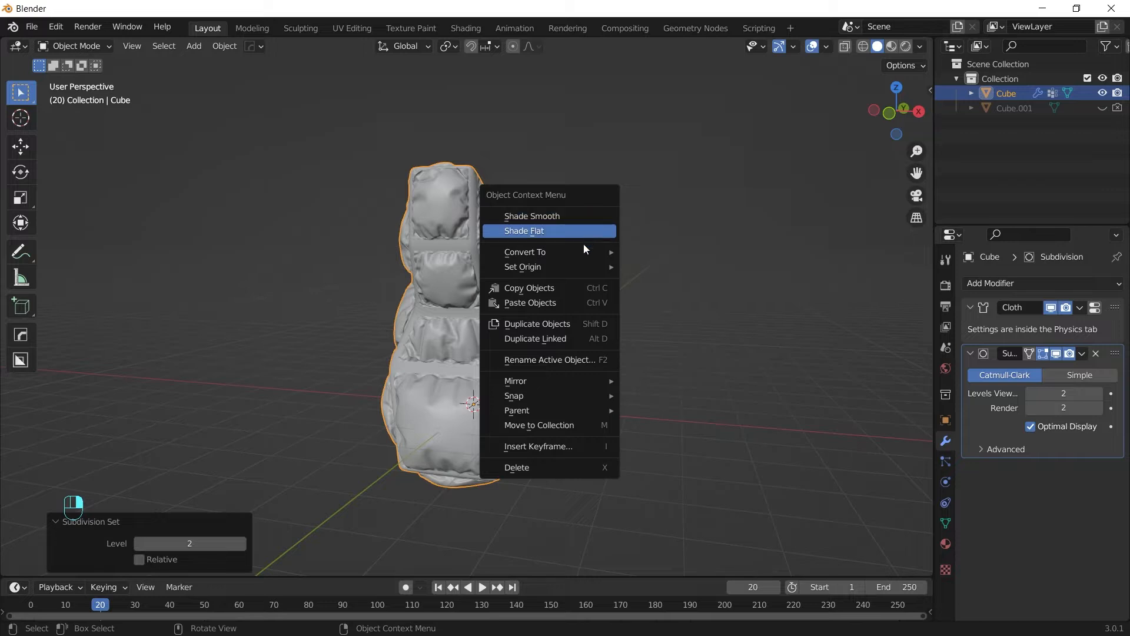
{"action": "mouse_move", "coordinate": [583, 252]}
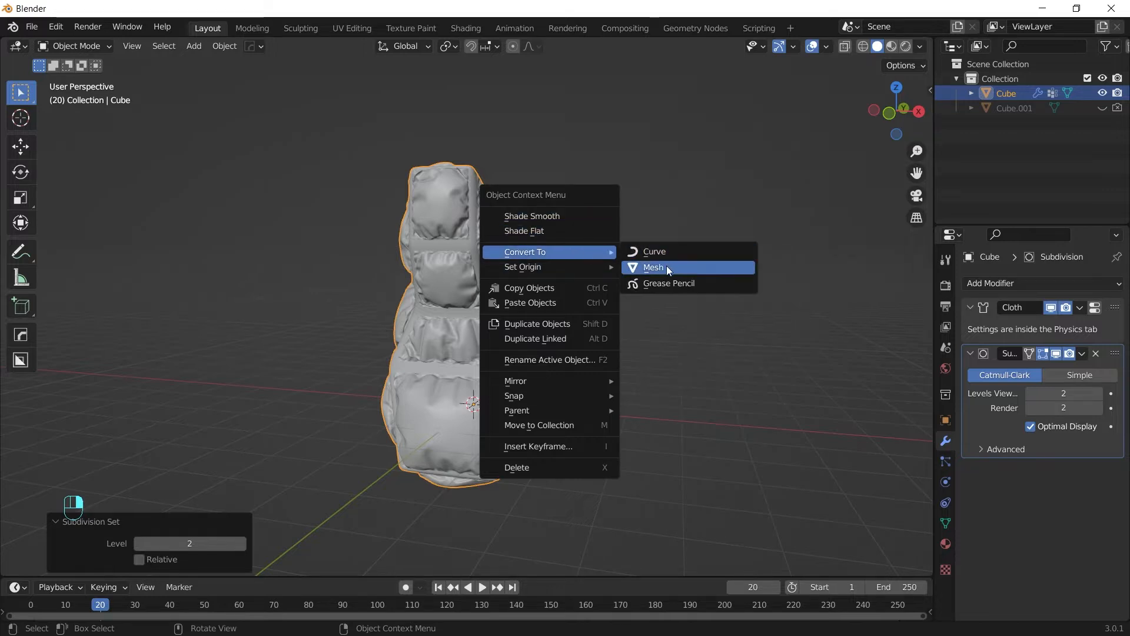
{"action": "middle_click_drag", "start_coordinate": [665, 306], "coordinate": [590, 305]}
Hide the inflated mesh, unhide the beveled copy Cube.001, and select that copy.
{"action": "key", "text": "h"}
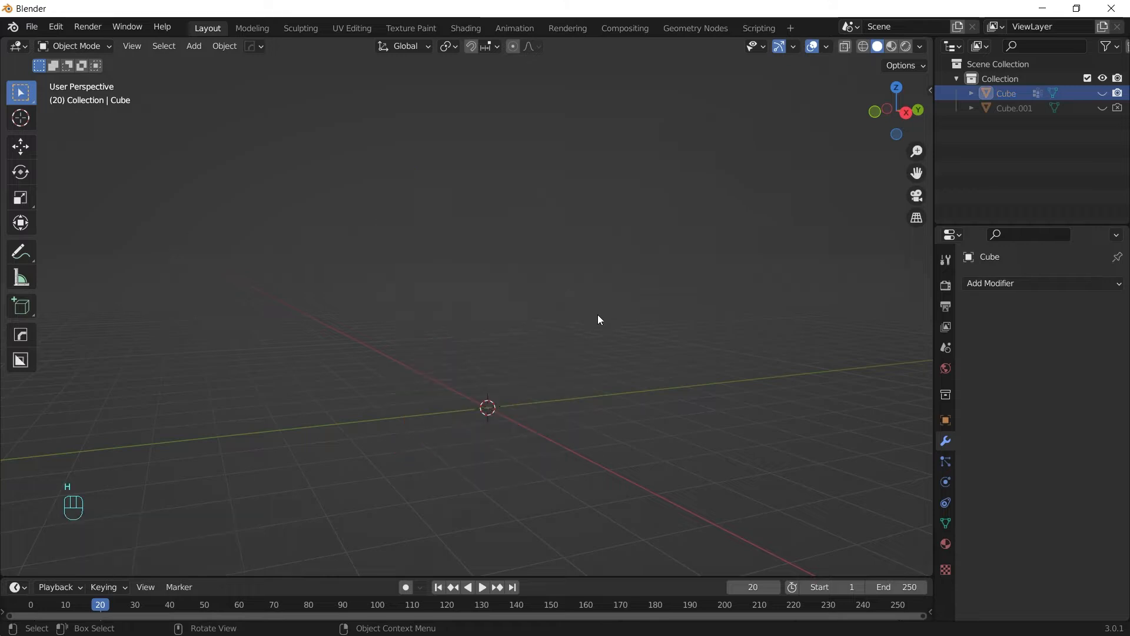
{"action": "left_click", "coordinate": [1104, 108]}
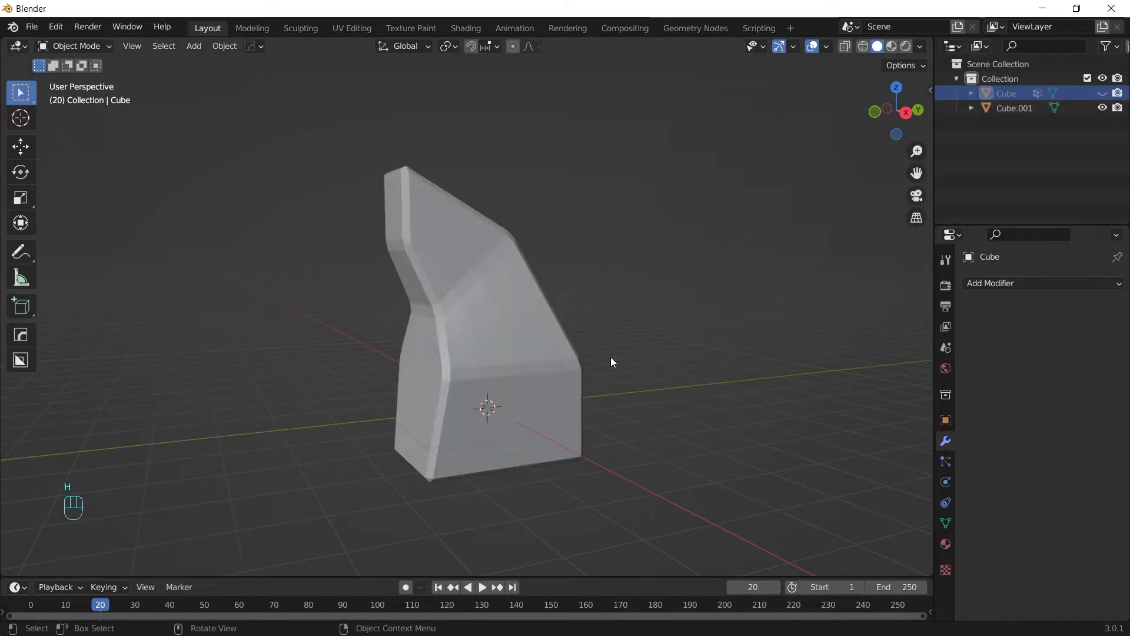
{"action": "left_click", "coordinate": [500, 298]}
Invert the face selection on the copy and delete the panel faces, leaving only the beveled strips.
{"action": "key", "text": "Tab"}
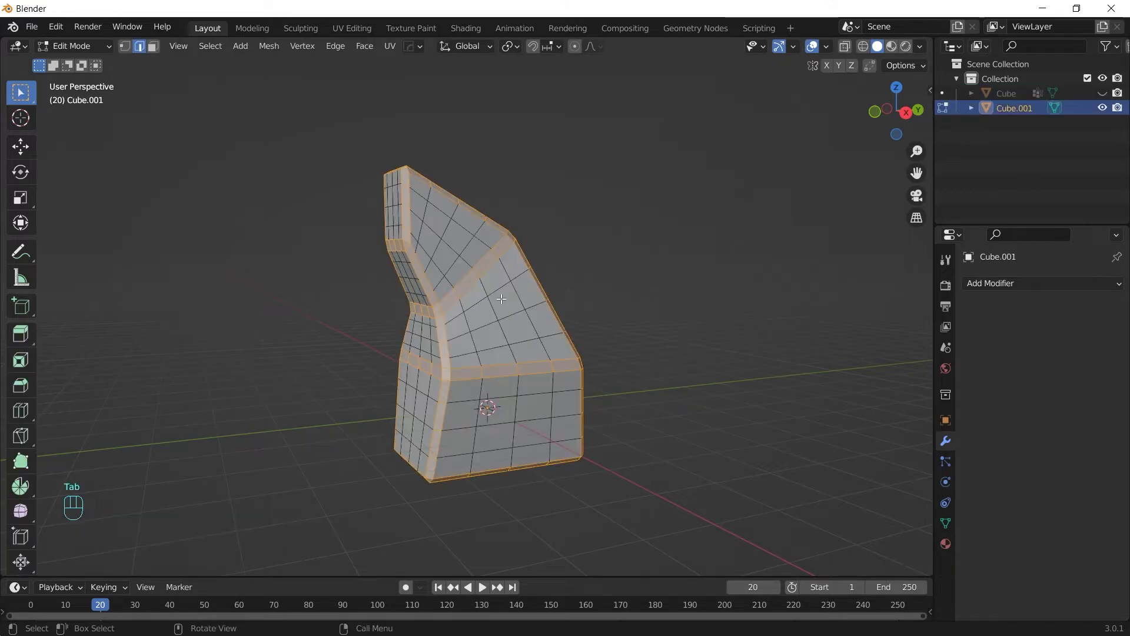
{"action": "key", "text": "3"}
{"action": "key", "text": "ctrl+i"}
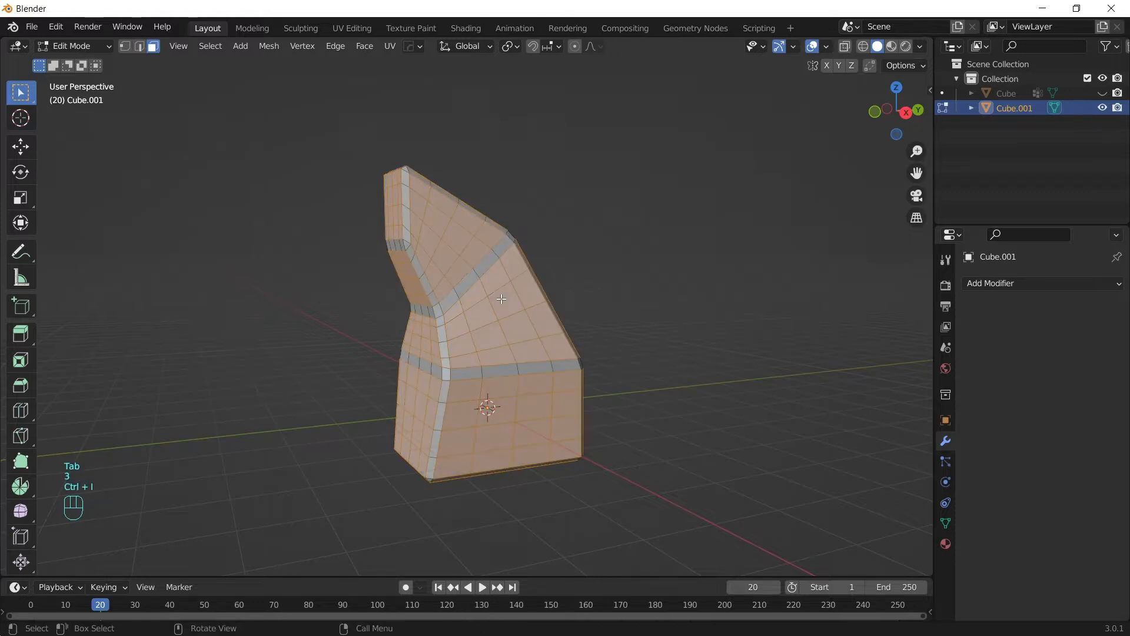
{"action": "key", "text": "x"}
{"action": "left_click", "coordinate": [482, 330]}
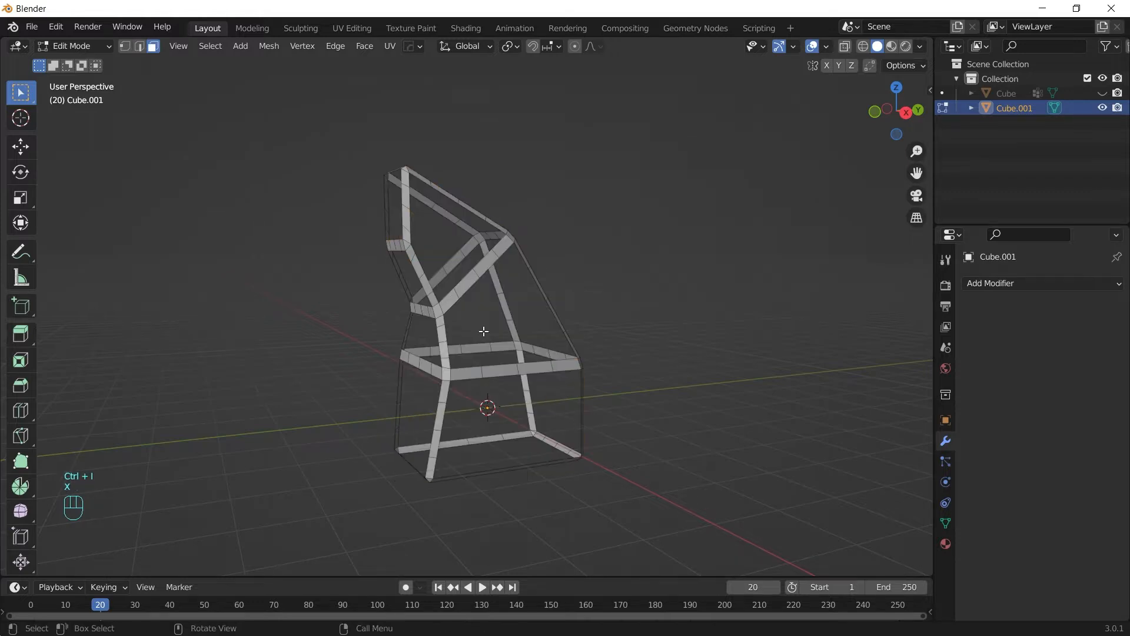
Leave mesh editing and give the strip frame a level 3 Subdivision Surface modifier.
{"action": "key", "text": "Tab"}
{"action": "key", "text": "ctrl+3"}
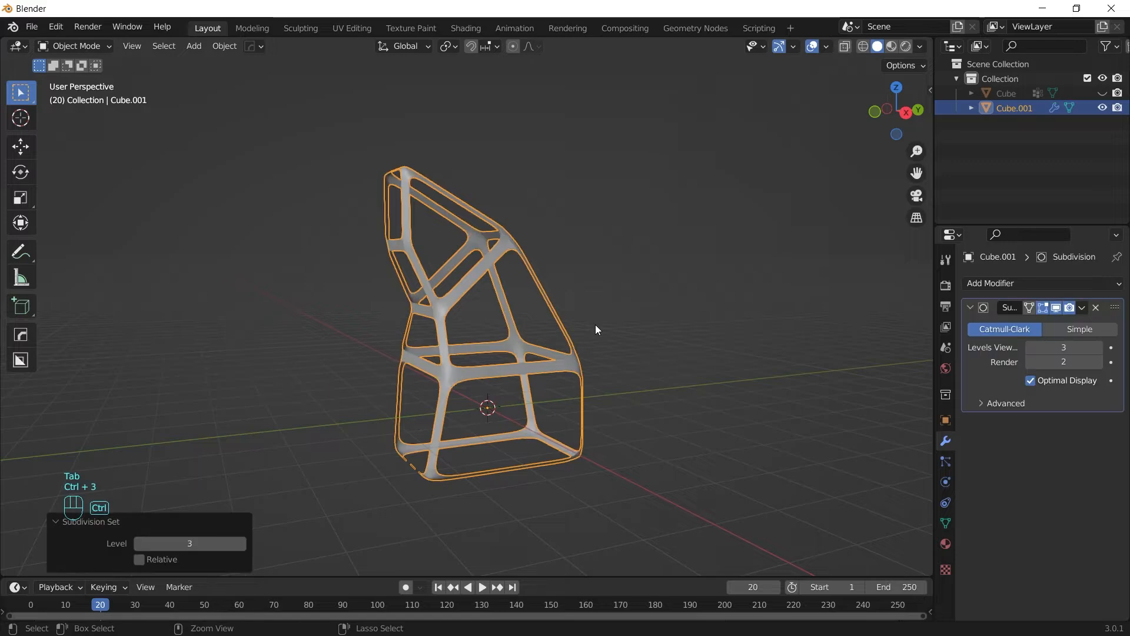
{"action": "scroll", "coordinate": [522, 386], "scroll_direction": "up", "scroll_amount": 2}
{"action": "scroll", "coordinate": [522, 386], "scroll_direction": "up", "scroll_amount": 1}
{"action": "middle_click_drag", "start_coordinate": [559, 388], "coordinate": [573, 305]}
Add a Solidify modifier to the strip frame with a thickness of -0.024 m.
{"action": "left_click", "coordinate": [1042, 282]}
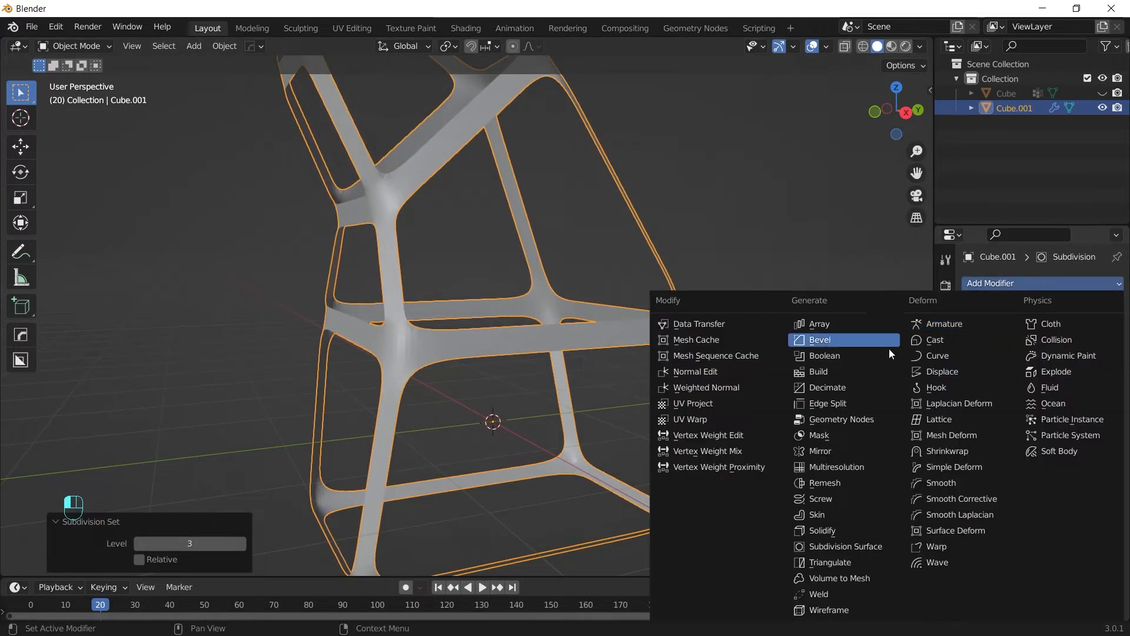
{"action": "left_click", "coordinate": [833, 529]}
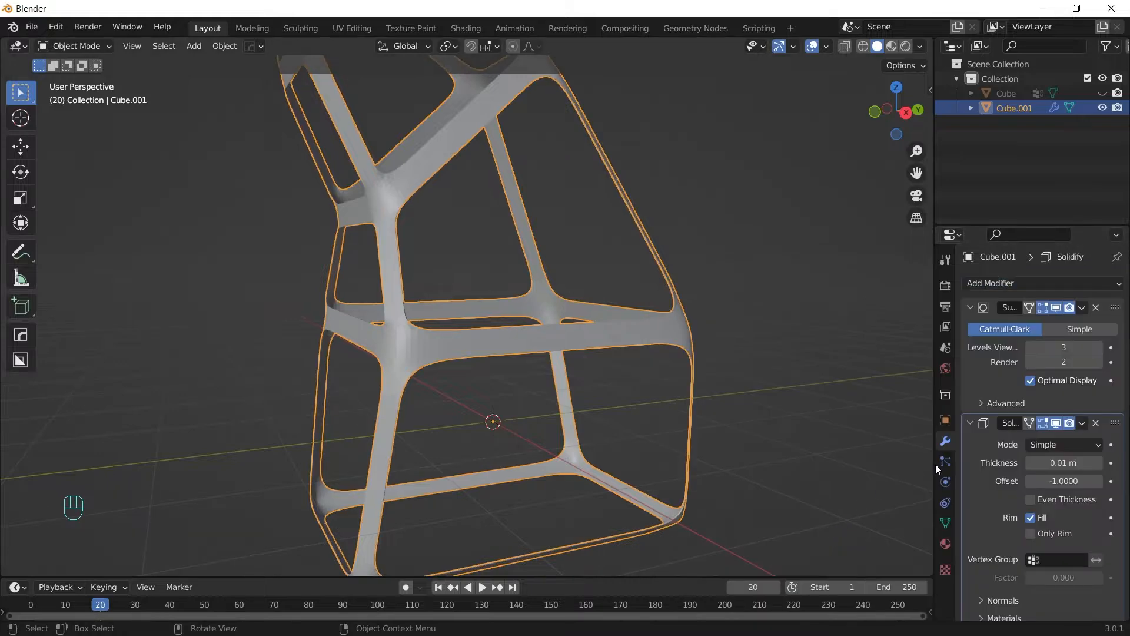
{"action": "key", "text": "shift"}
{"action": "left_click_drag", "start_coordinate": [1064, 463], "coordinate": [1085, 463], "text": "shift"}
{"action": "middle_click_drag", "start_coordinate": [719, 441], "coordinate": [753, 445]}
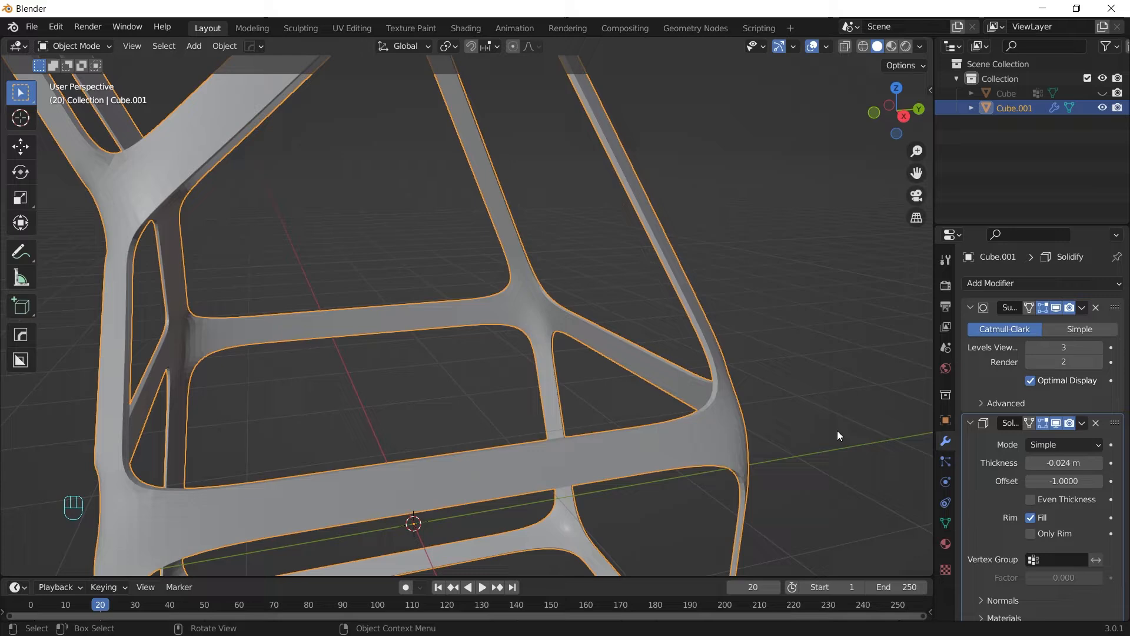
Collapse the existing modifiers' settings and add a Bevel modifier to the strip frame.
{"action": "left_click", "coordinate": [971, 308]}
{"action": "left_click", "coordinate": [971, 327]}
{"action": "left_click", "coordinate": [998, 285]}
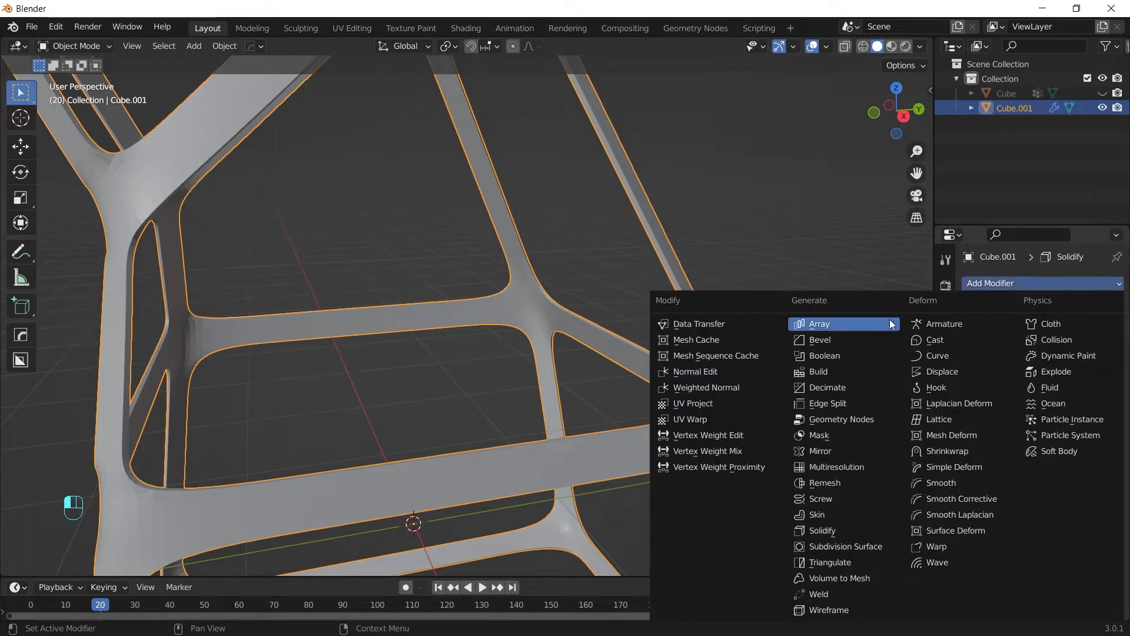
{"action": "left_click", "coordinate": [862, 341]}
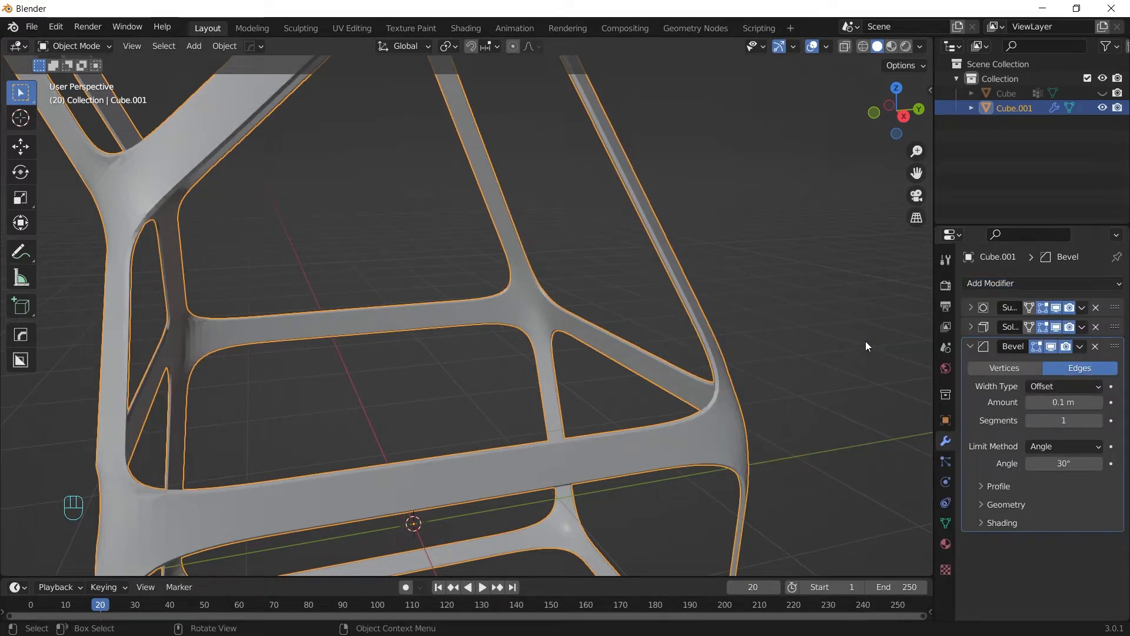
Try the frame's bevel with Clamp Overlap disabled and an amount of 0.021 m, and re-enable Clamp Overlap.
{"action": "left_click_drag", "start_coordinate": [1062, 402], "coordinate": [1062, 402]}
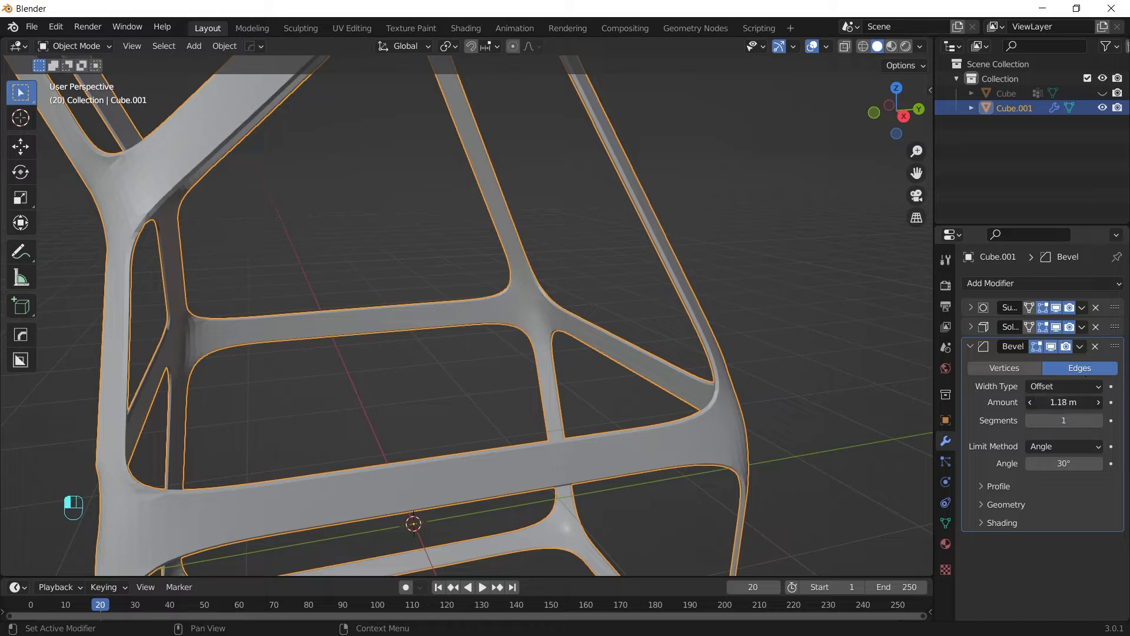
{"action": "key", "text": "ctrl+z"}
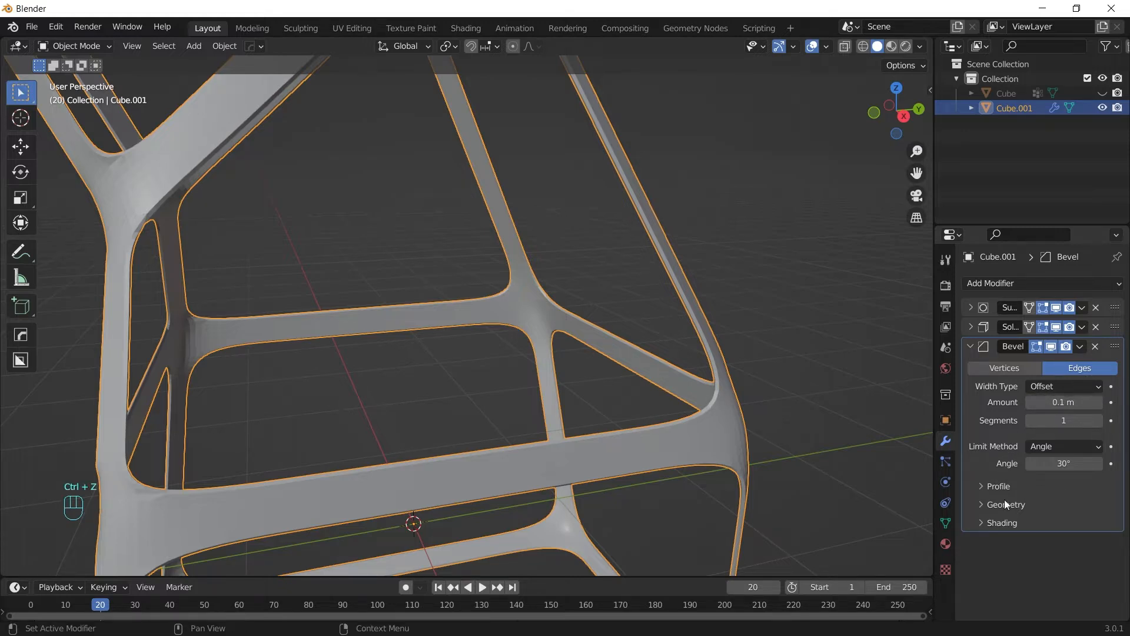
{"action": "left_click", "coordinate": [985, 504]}
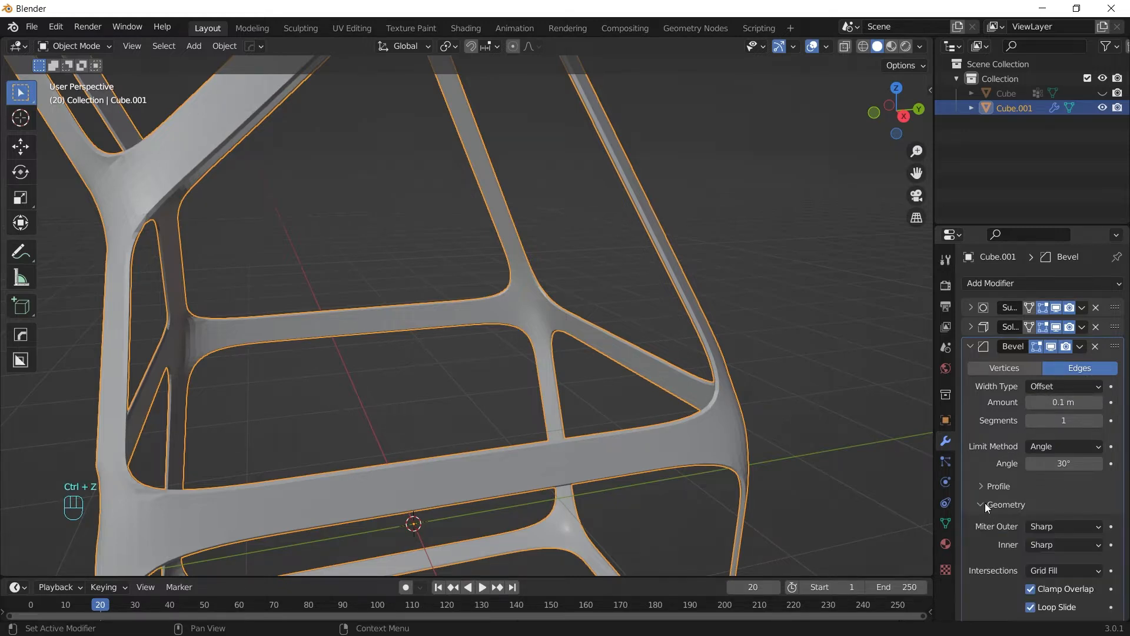
{"action": "scroll", "coordinate": [994, 508], "scroll_direction": "down", "scroll_amount": 1}
{"action": "left_click", "coordinate": [1031, 570]}
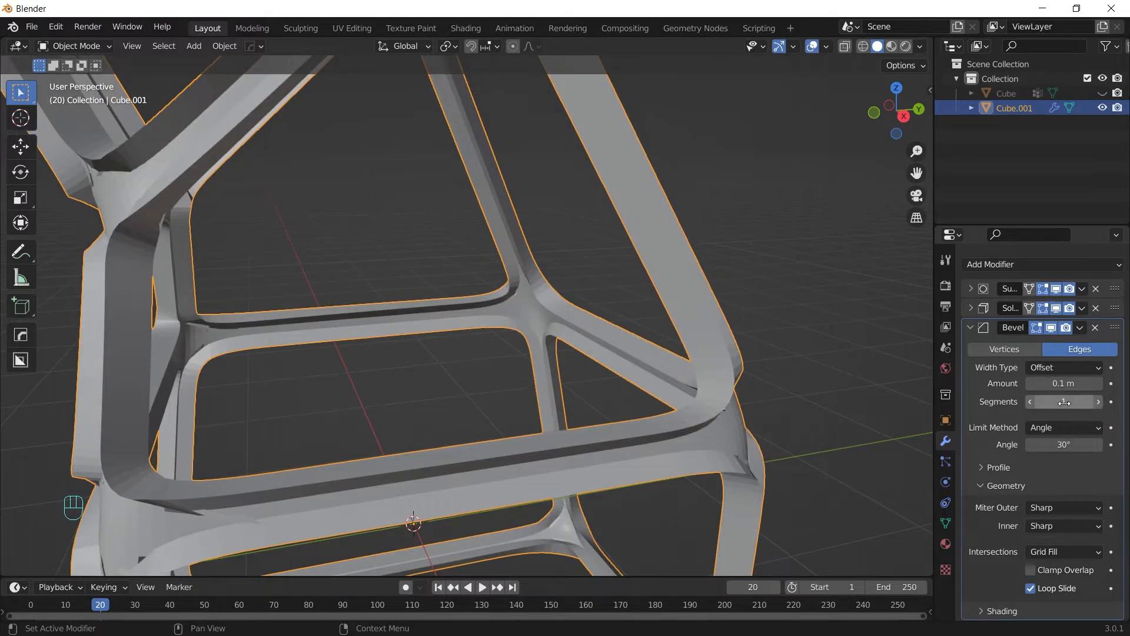
{"action": "mouse_move", "coordinate": [1082, 383]}
{"action": "left_mouse_down", "text": "shift"}
{"action": "mouse_move", "coordinate": [1039, 383]}
{"action": "mouse_move", "coordinate": [1070, 384]}
{"action": "left_mouse_up", "text": "shift"}
{"action": "key", "text": "ctrl+z"}
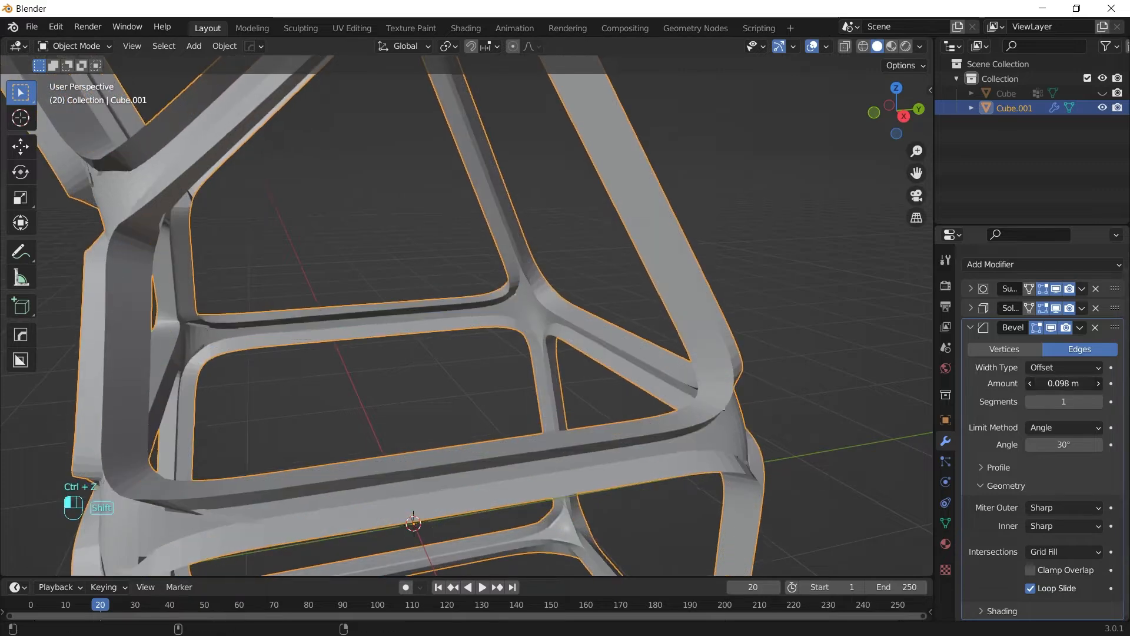
{"action": "left_click_drag", "start_coordinate": [1057, 383], "coordinate": [1040, 383], "text": "shift"}
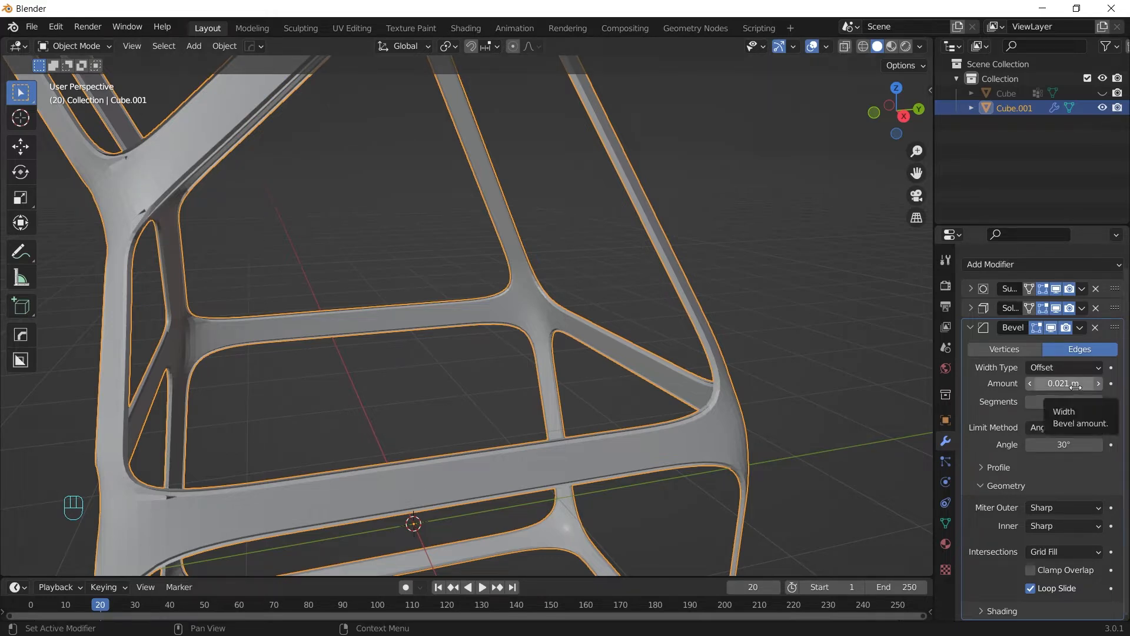
{"action": "left_click", "coordinate": [1029, 572]}
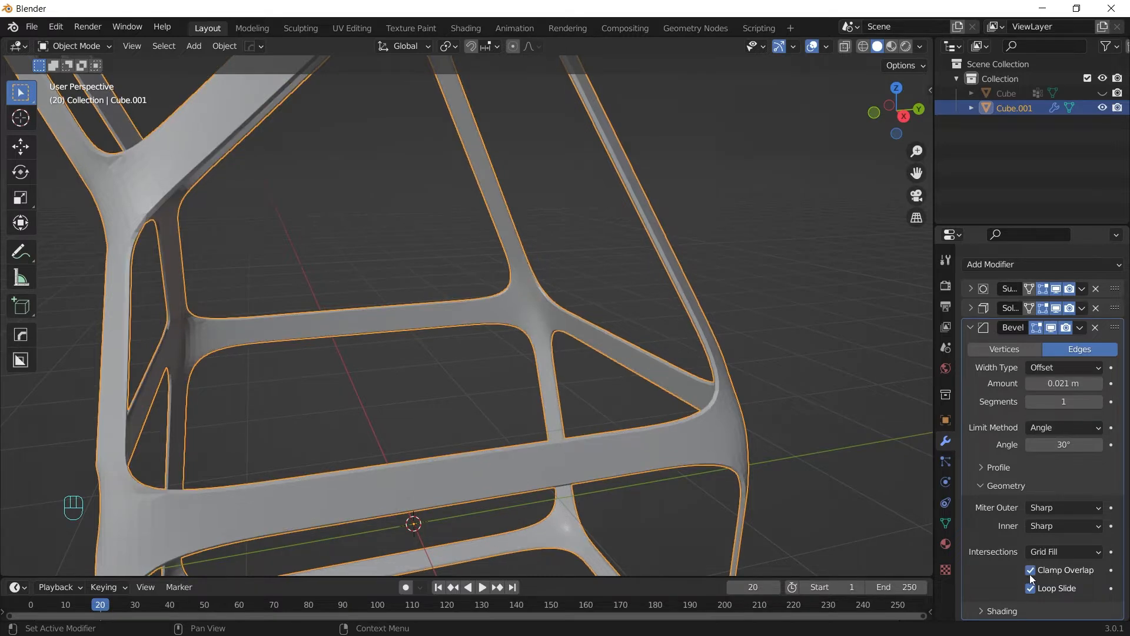
Set the frame's bevel amount to 0.008 m with 3 segments.
{"action": "left_click_drag", "start_coordinate": [1084, 385], "coordinate": [1056, 385], "text": "shift"}
{"action": "left_click", "coordinate": [1099, 402]}
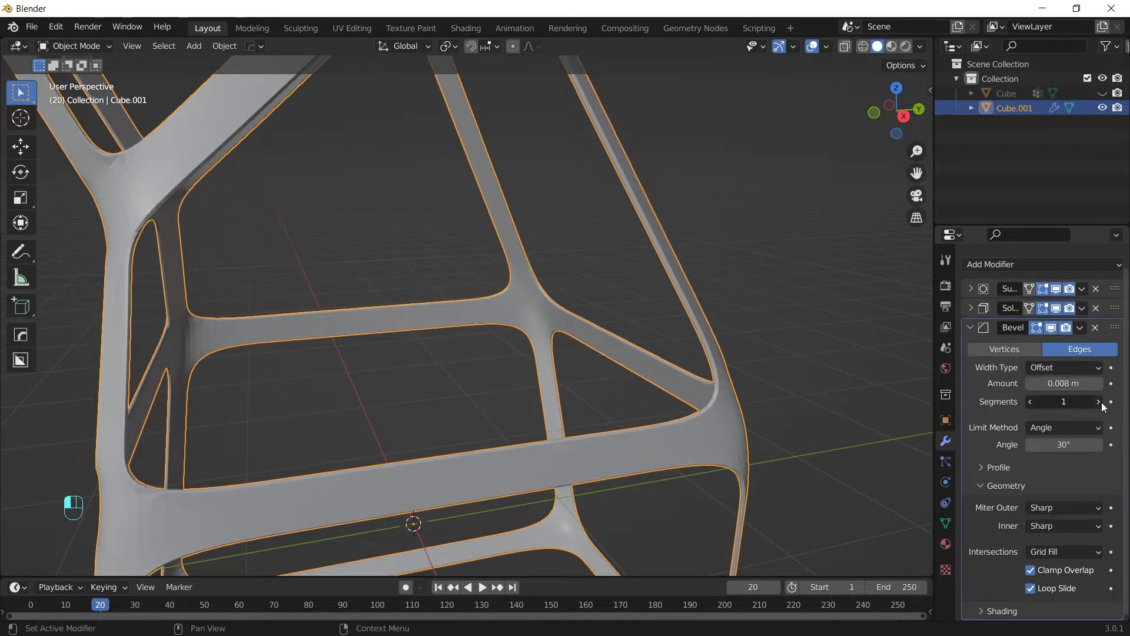
{"action": "left_click", "coordinate": [1098, 401]}
Shade the strip frame smooth and fine-tune its bevel amount to 0.007 m.
{"action": "middle_click_drag", "start_coordinate": [795, 446], "coordinate": [619, 337]}
{"action": "right_click", "coordinate": [620, 332]}
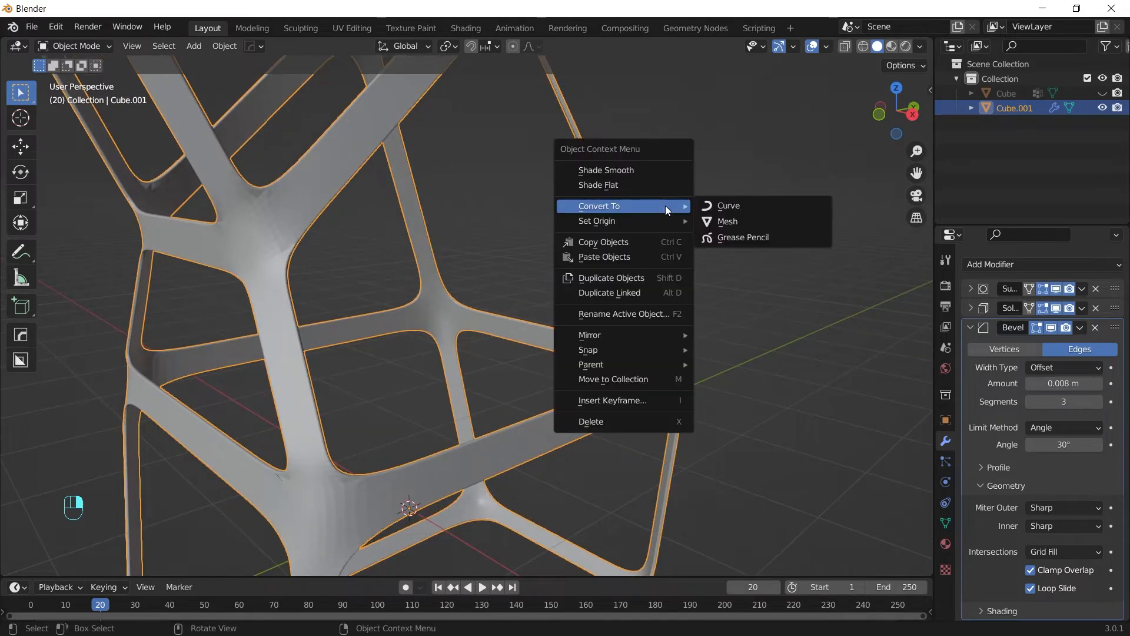
{"action": "left_click", "coordinate": [621, 171]}
{"action": "middle_click_drag", "start_coordinate": [620, 171], "coordinate": [624, 327]}
{"action": "scroll", "coordinate": [624, 326], "scroll_direction": "up", "scroll_amount": 1}
{"action": "middle_click_drag", "start_coordinate": [476, 489], "coordinate": [487, 462], "text": "shift"}
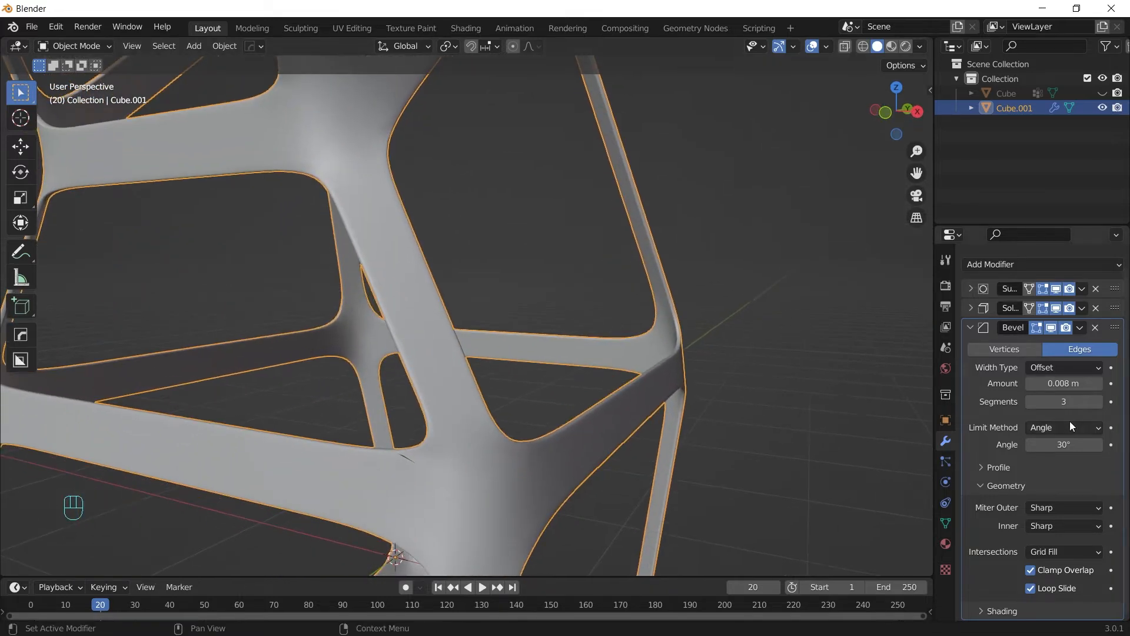
{"action": "mouse_move", "coordinate": [1064, 383]}
{"action": "left_mouse_down", "text": "shift"}
{"action": "mouse_move", "coordinate": [1036, 383]}
{"action": "mouse_move", "coordinate": [1074, 383]}
{"action": "mouse_move", "coordinate": [1062, 383]}
{"action": "left_mouse_up", "text": "shift"}
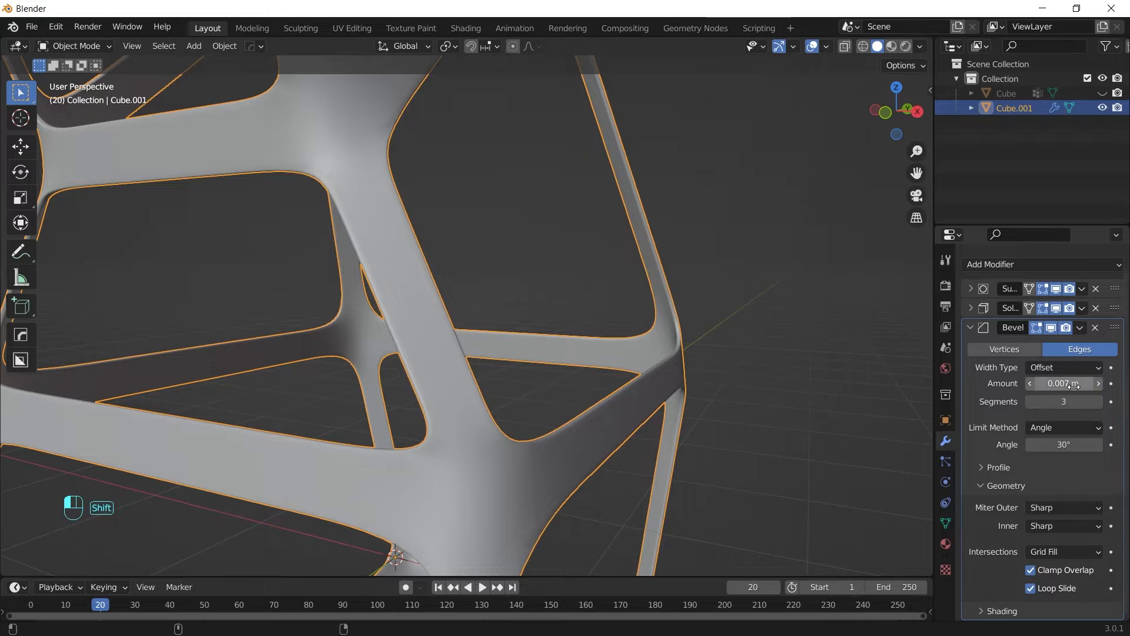
Enable Auto Smooth at 30° in the strip frame's normals settings.
{"action": "left_click", "coordinate": [946, 522]}
{"action": "left_click", "coordinate": [977, 515]}
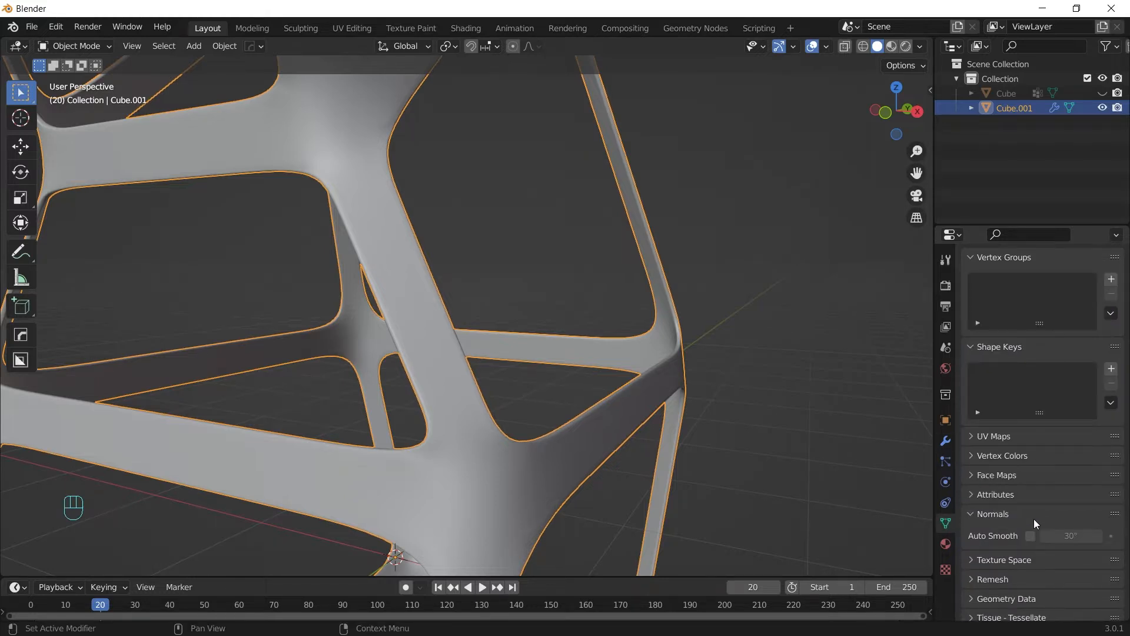
{"action": "scroll", "coordinate": [748, 372], "scroll_direction": "down", "scroll_amount": 5}
Unhide the puffed mesh, turn on Cavity in the viewport shading, and deselect everything.
{"action": "middle_click_drag", "start_coordinate": [748, 372], "coordinate": [660, 383]}
{"action": "key", "text": "alt+h"}
{"action": "middle_click_drag", "start_coordinate": [656, 277], "coordinate": [736, 276]}
{"action": "left_click", "coordinate": [920, 47]}
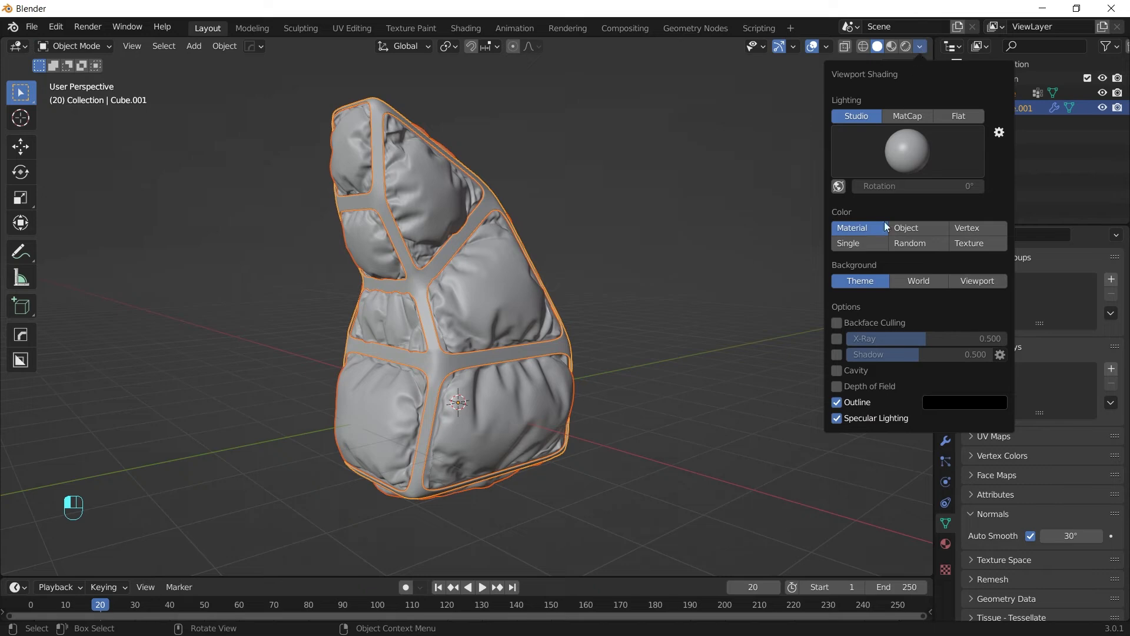
{"action": "left_click", "coordinate": [837, 370]}
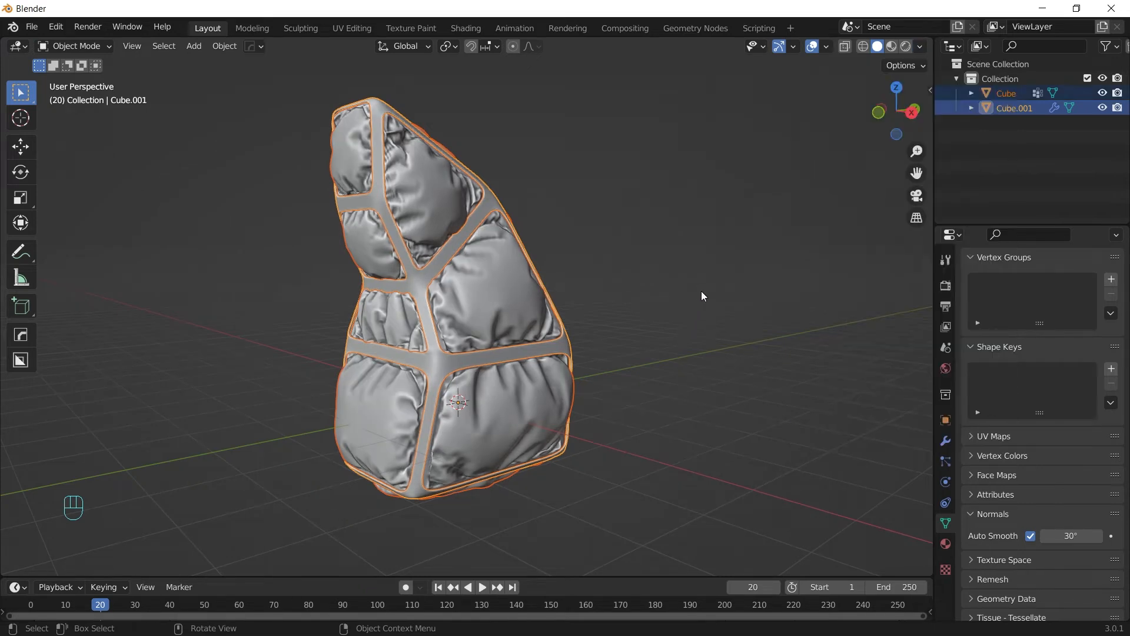
{"action": "left_click", "coordinate": [698, 291]}
Rename the puffed mesh as Body_01 and the strip frame as Body_02.
{"action": "middle_click_drag", "start_coordinate": [693, 297], "coordinate": [359, 308]}
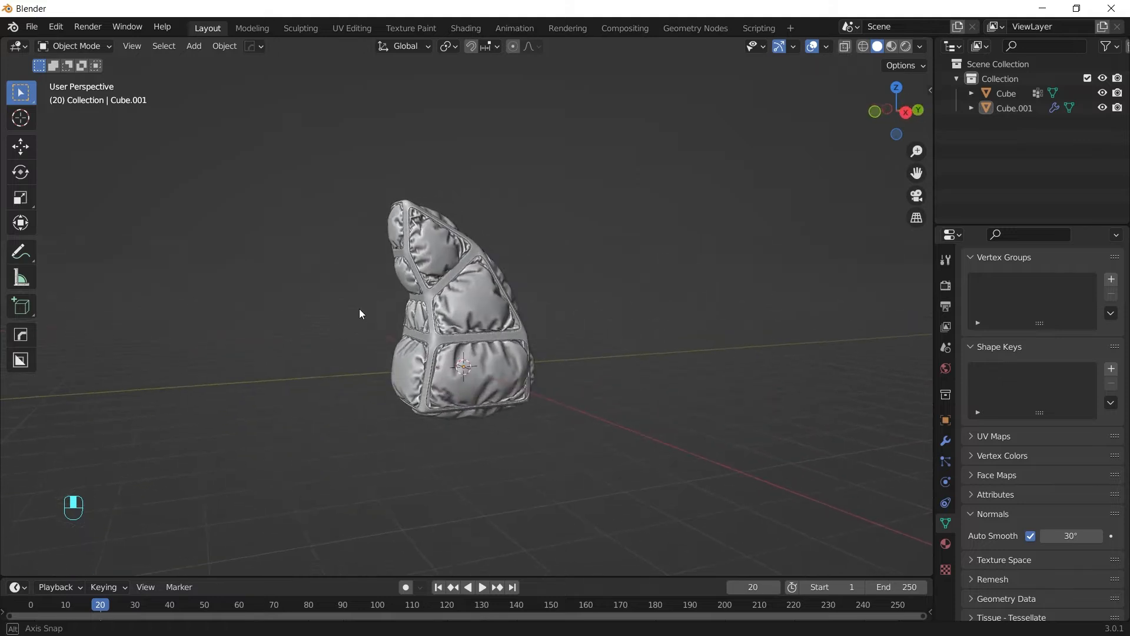
{"action": "left_click_drag", "start_coordinate": [300, 245], "coordinate": [554, 339]}
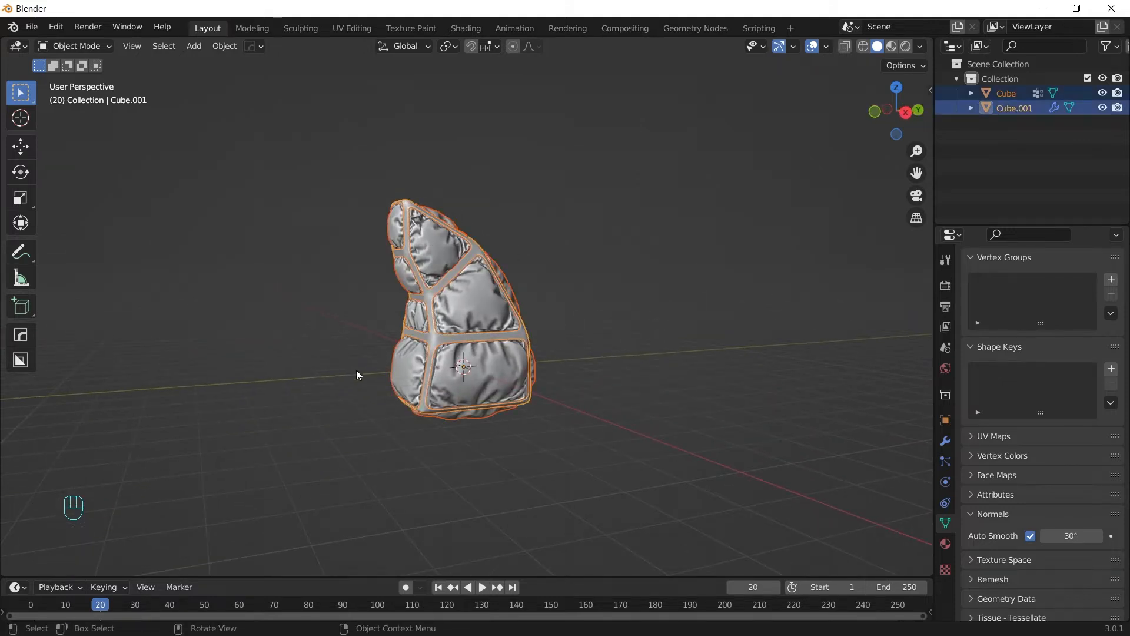
{"action": "middle_click_drag", "start_coordinate": [356, 370], "coordinate": [433, 359]}
{"action": "double_click", "coordinate": [1005, 95]}
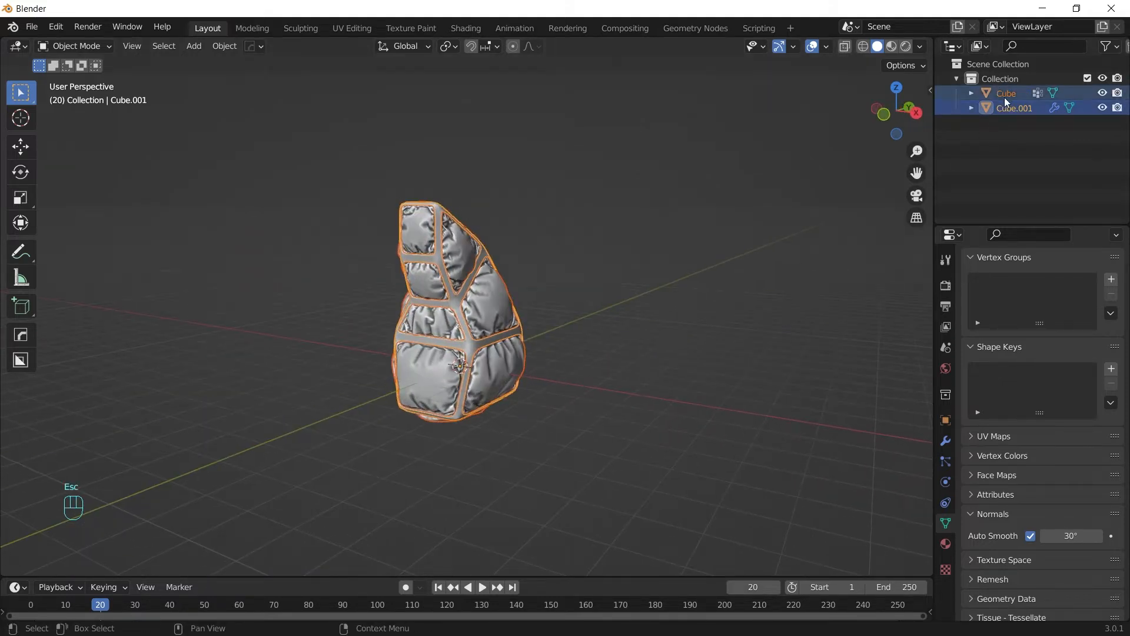
{"action": "type", "text": "Body_01"}
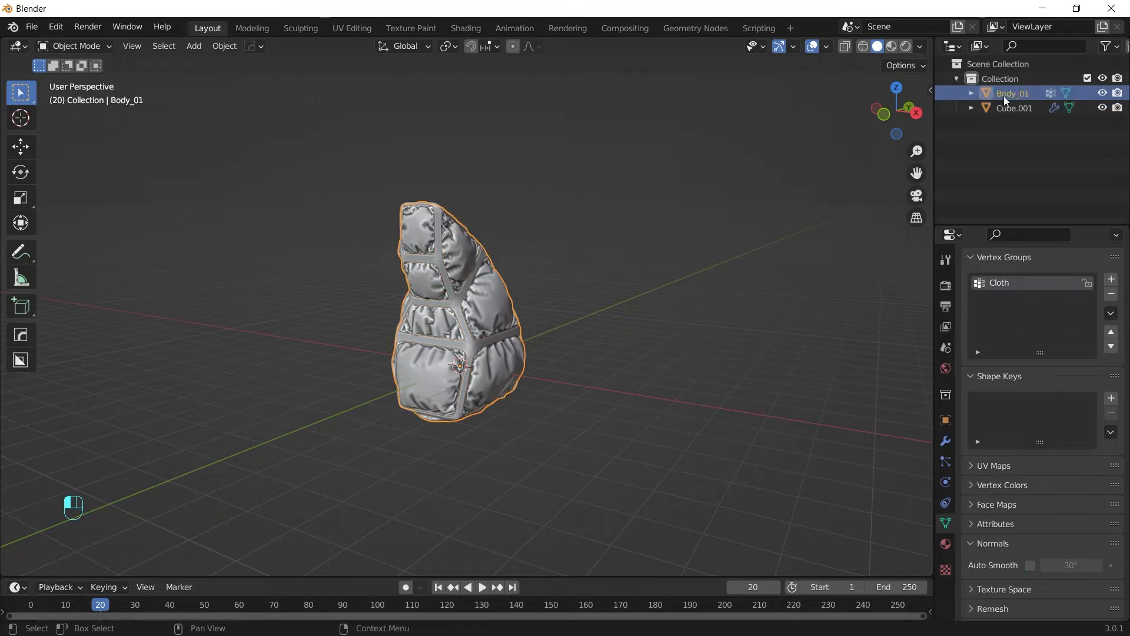
{"action": "double_click", "coordinate": [1017, 106]}
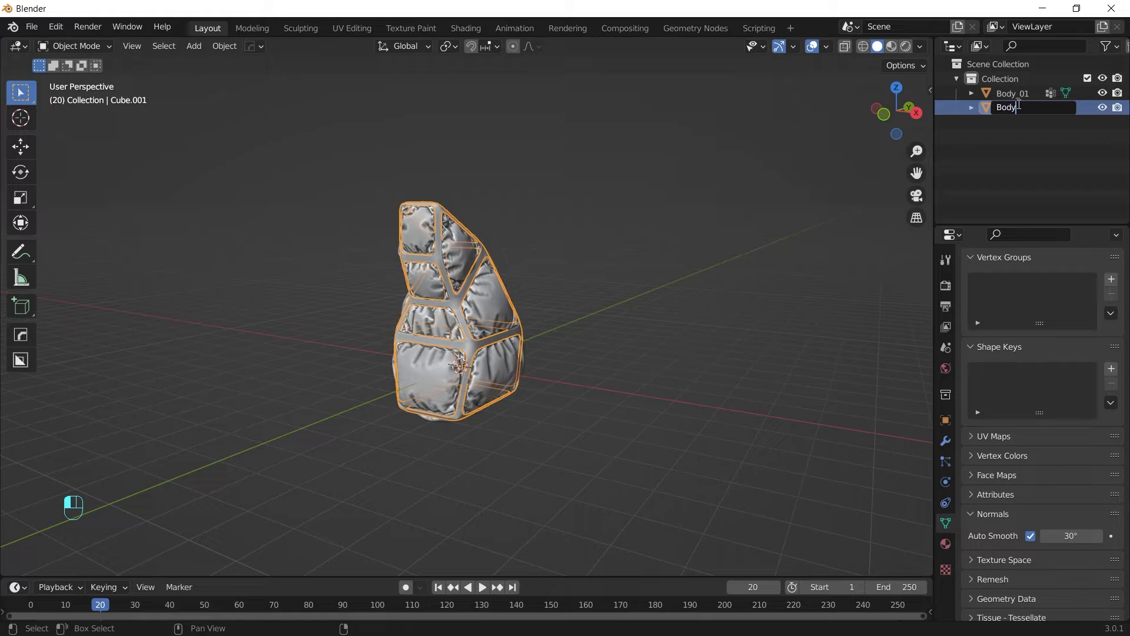
{"action": "key", "text": "Return"}
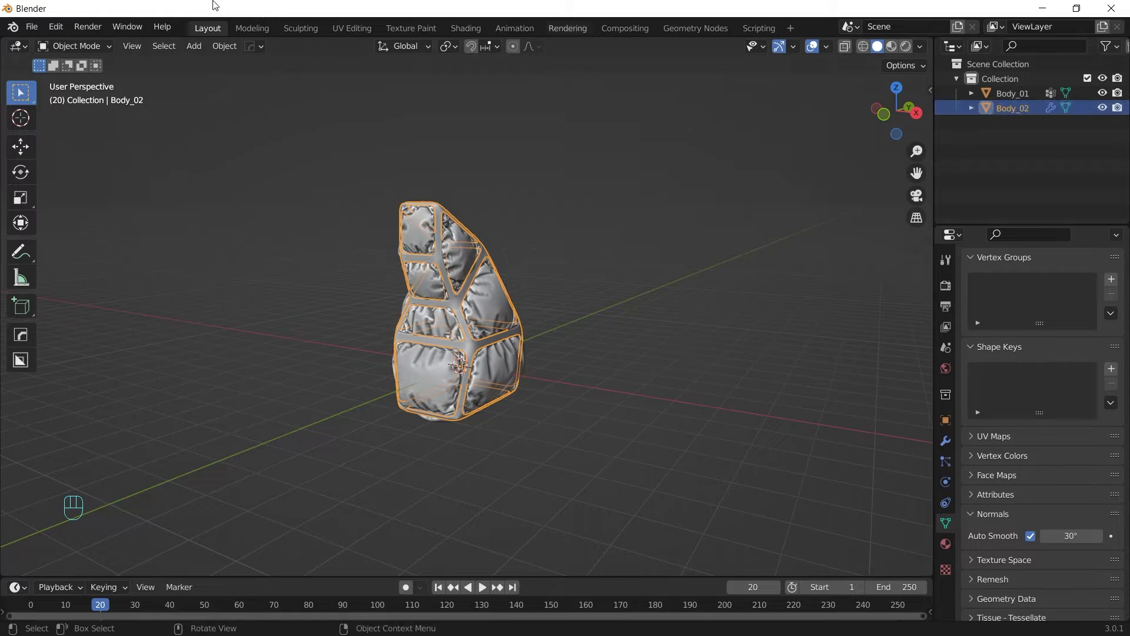
Save the project to the Desktop as Abstr.blend.
{"action": "left_click", "coordinate": [33, 27]}
{"action": "left_click", "coordinate": [66, 141]}
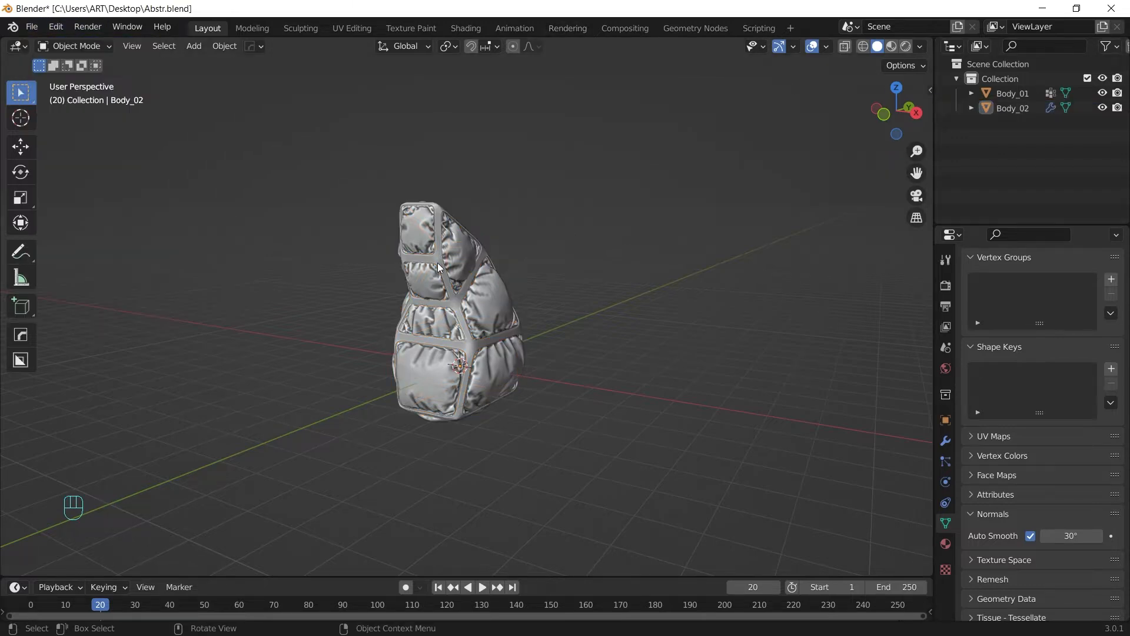
Narrow the frame's horizontal strip below the second front panel by scaling its four faces to about 0.83 along Z.
{"action": "scroll", "coordinate": [440, 285], "scroll_direction": "up", "scroll_amount": 2}
{"action": "left_click", "coordinate": [430, 271]}
{"action": "middle_click_drag", "start_coordinate": [431, 271], "coordinate": [503, 308], "text": "shift"}
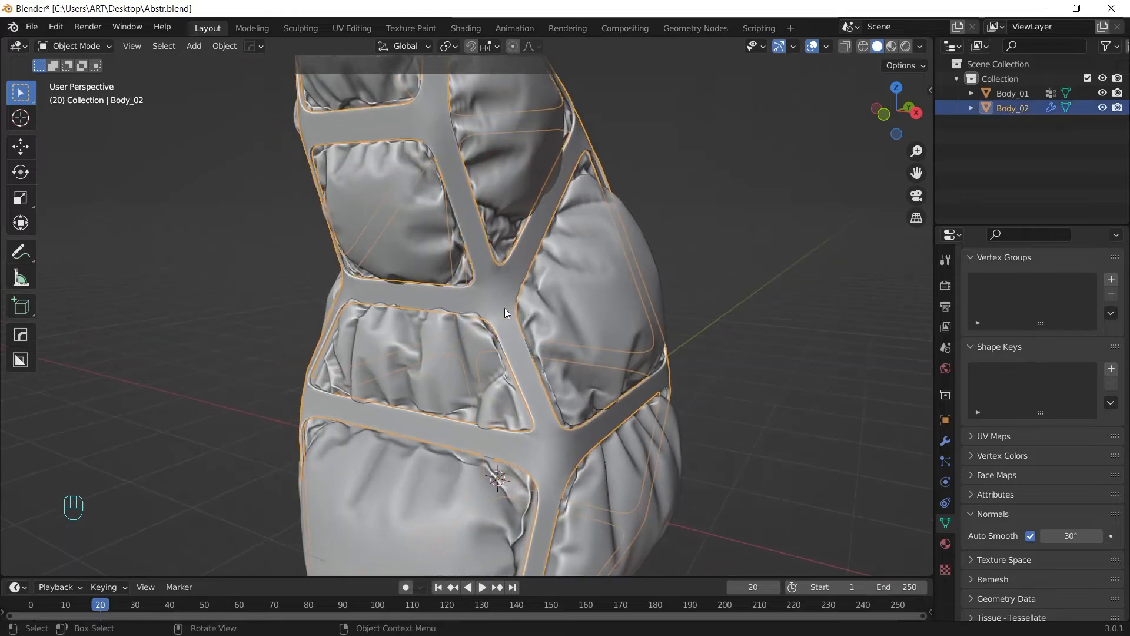
{"action": "key", "text": "Tab"}
{"action": "key", "text": "alt+z"}
{"action": "left_click", "coordinate": [467, 300]}
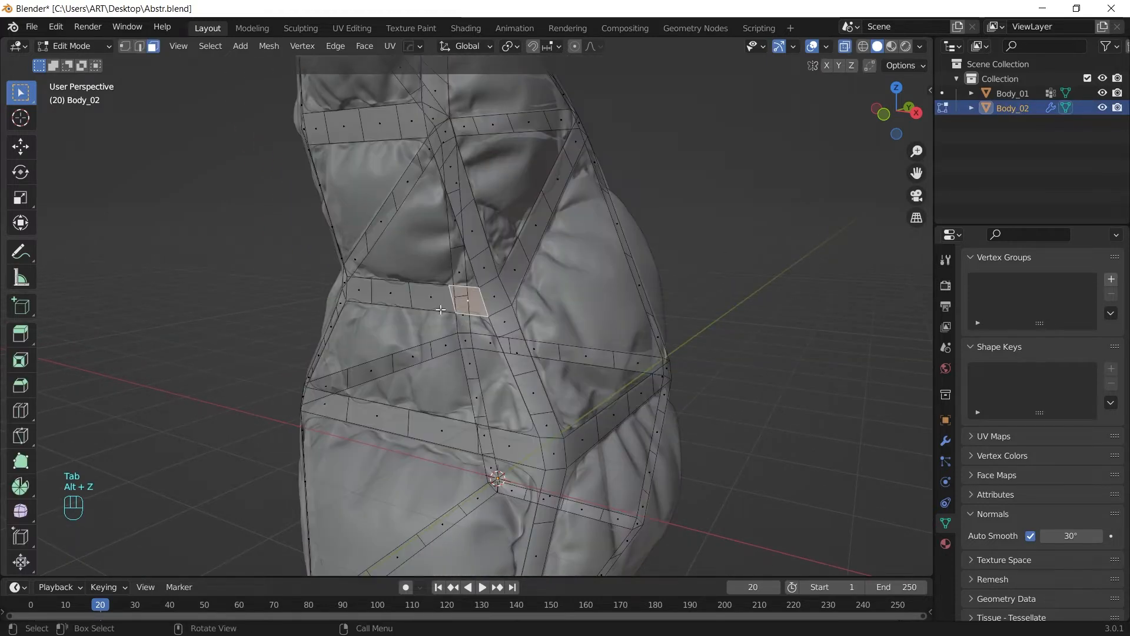
{"action": "left_click", "coordinate": [360, 291], "text": "shift"}
{"action": "left_click", "coordinate": [392, 293], "text": "shift"}
{"action": "left_click", "coordinate": [445, 299], "text": "shift"}
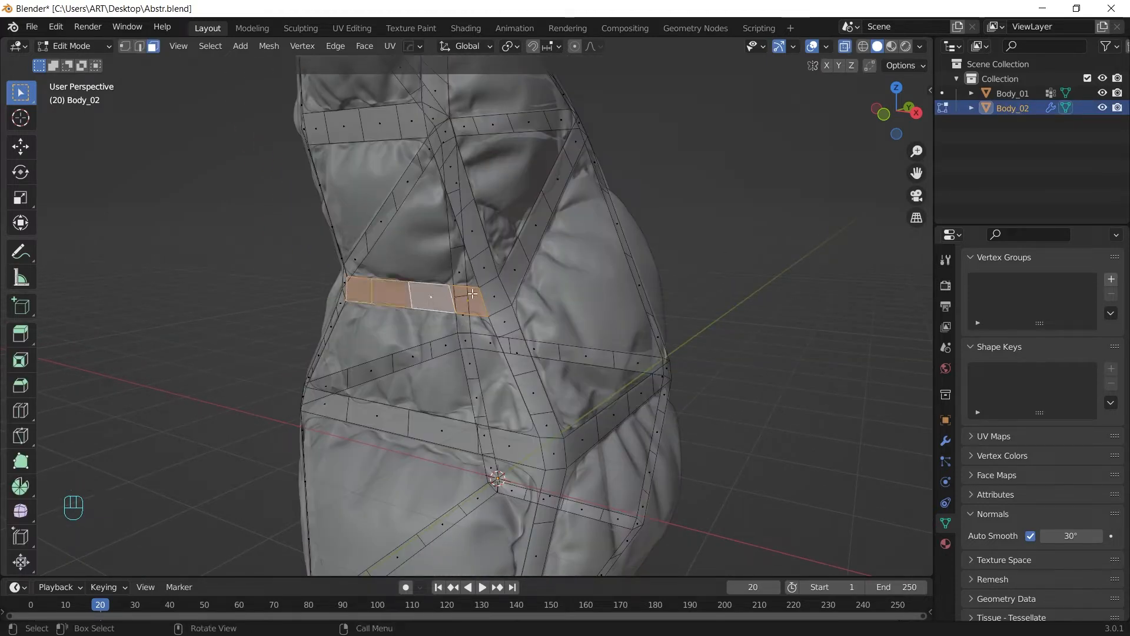
{"action": "key", "text": "s"}
{"action": "key", "text": "z"}
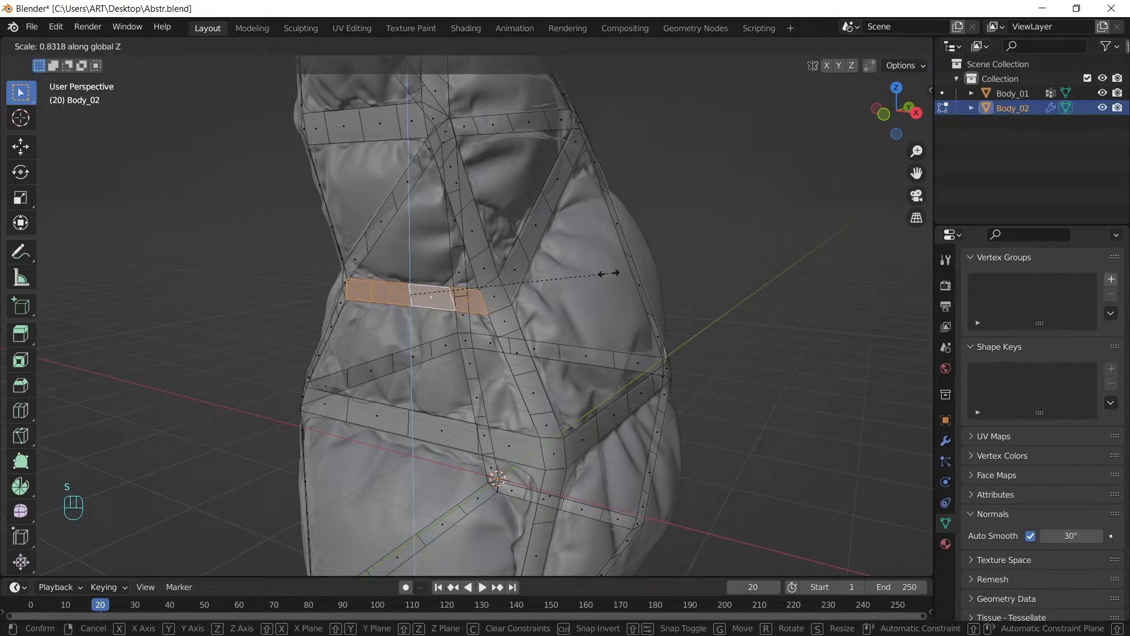
{"action": "left_click", "coordinate": [610, 273]}
{"action": "key", "text": "Tab"}
{"action": "key", "text": "alt+z"}
Add a cylinder mesh with 6 vertices, keeping the 1 m radius and 2 m depth.
{"action": "middle_click_drag", "start_coordinate": [578, 326], "coordinate": [673, 352]}
{"action": "scroll", "coordinate": [588, 353], "scroll_direction": "down", "scroll_amount": 3}
{"action": "left_click", "coordinate": [663, 304]}
{"action": "key", "text": "shift+a"}
{"action": "mouse_move", "coordinate": [628, 247]}
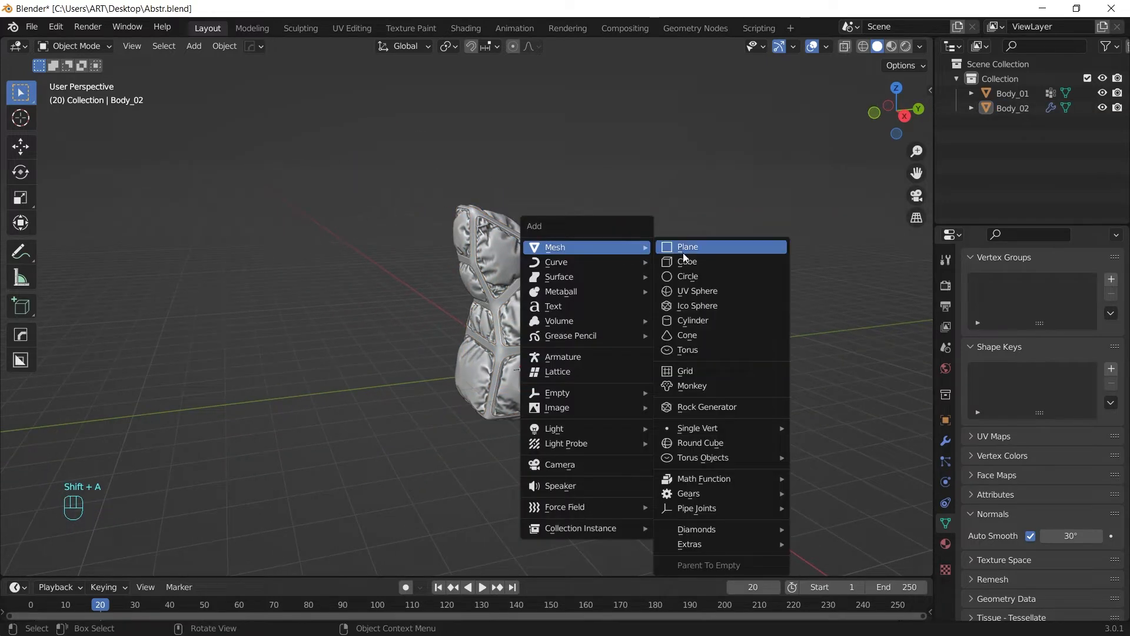
{"action": "left_click", "coordinate": [697, 320]}
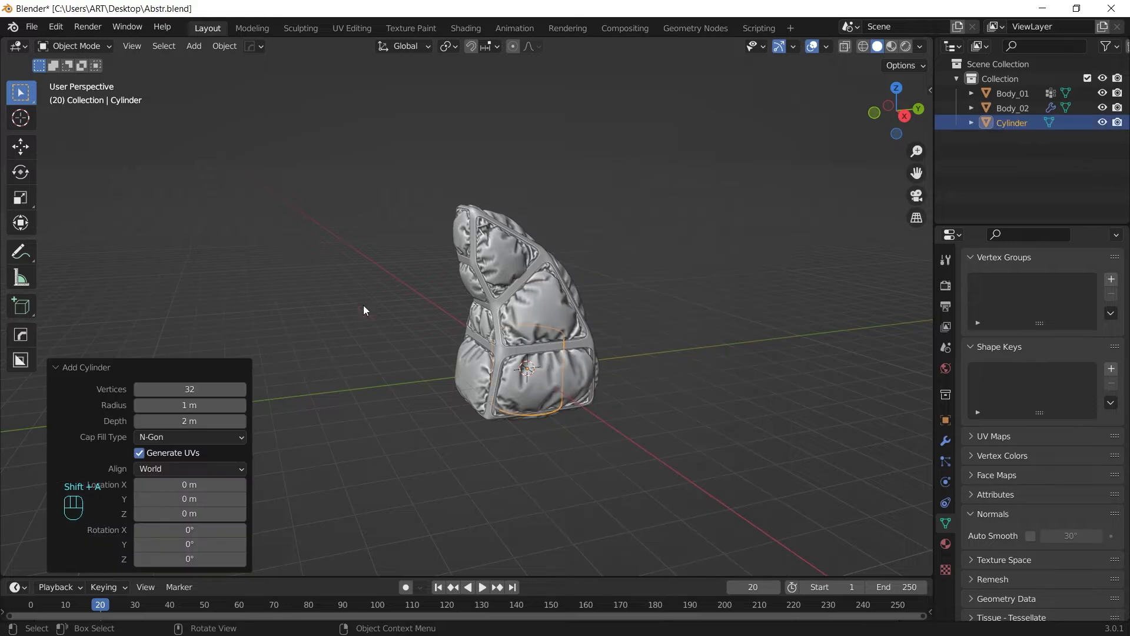
{"action": "left_click", "coordinate": [218, 389]}
{"action": "key", "text": "Return"}
Move the six-sided cylinder up about 2.7 m along Z and about -3.34 m along Y, in front of the neck.
{"action": "key", "text": "g"}
{"action": "key", "text": "z"}
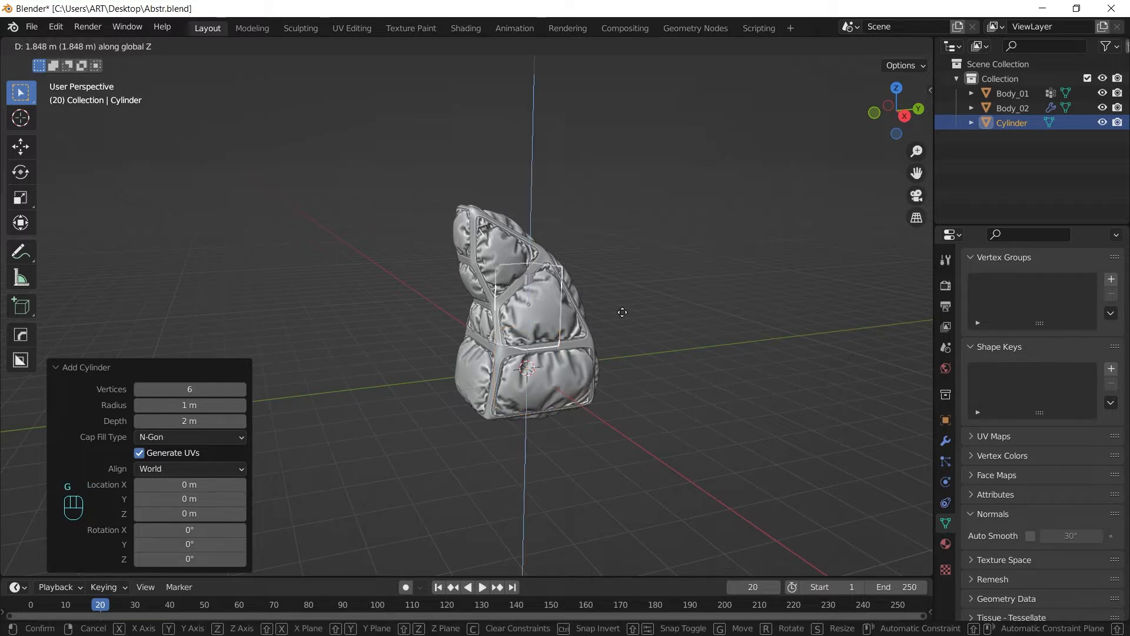
{"action": "left_click", "coordinate": [611, 288]}
{"action": "key", "text": "g"}
{"action": "key", "text": "y"}
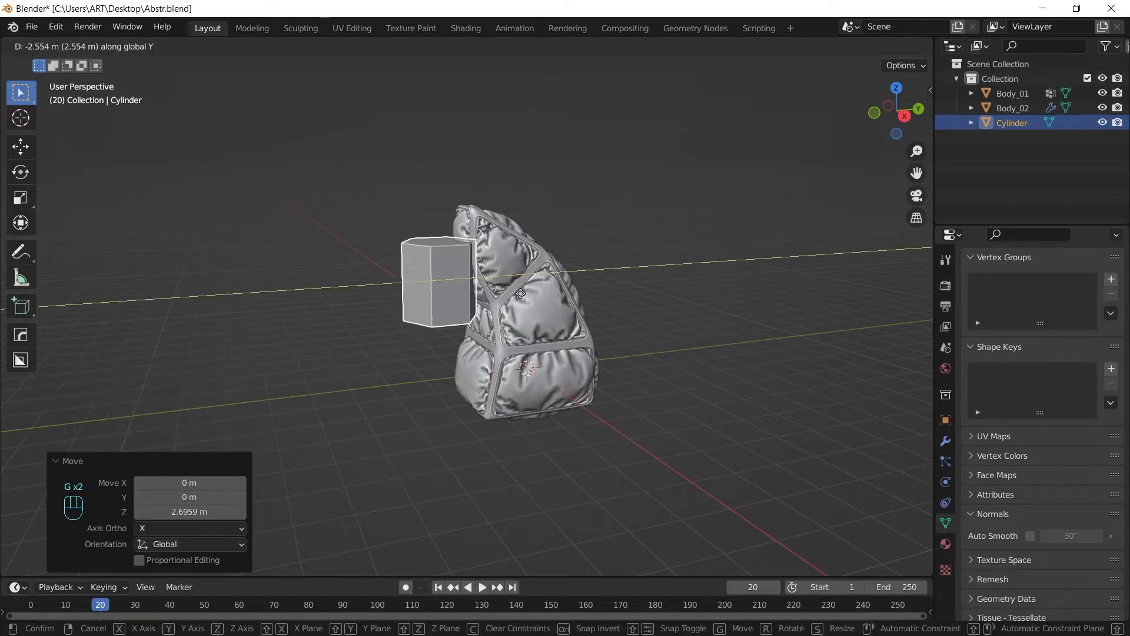
{"action": "left_click", "coordinate": [496, 297]}
Rotate the cylinder about -34° around X and stretch it along its local Z axis.
{"action": "key", "text": "r"}
{"action": "key", "text": "x"}
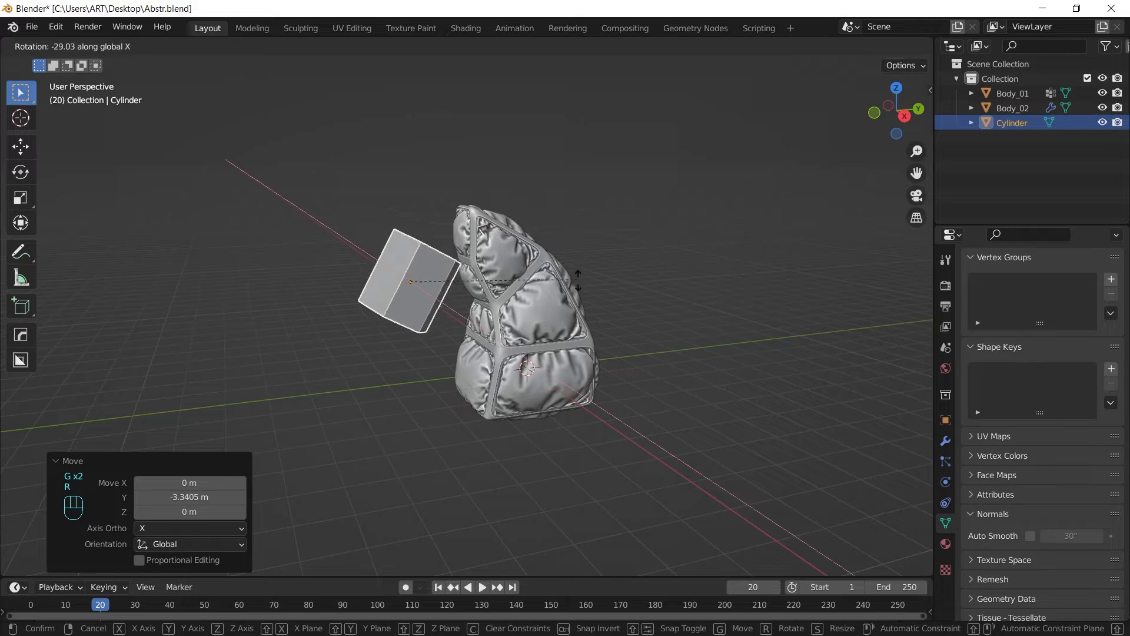
{"action": "left_click", "coordinate": [496, 287]}
{"action": "key", "text": "s"}
{"action": "key", "text": "z"}
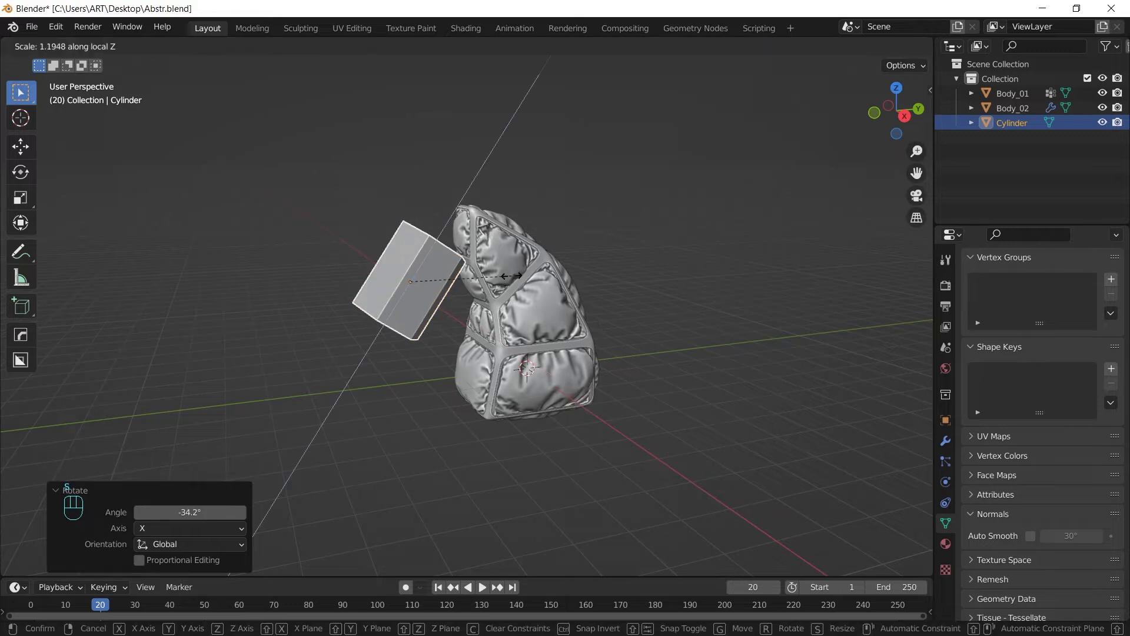
{"action": "left_click", "coordinate": [471, 292]}
Cut two evenly spaced edge loops around the cylinder between its end faces.
{"action": "key", "text": "Tab"}
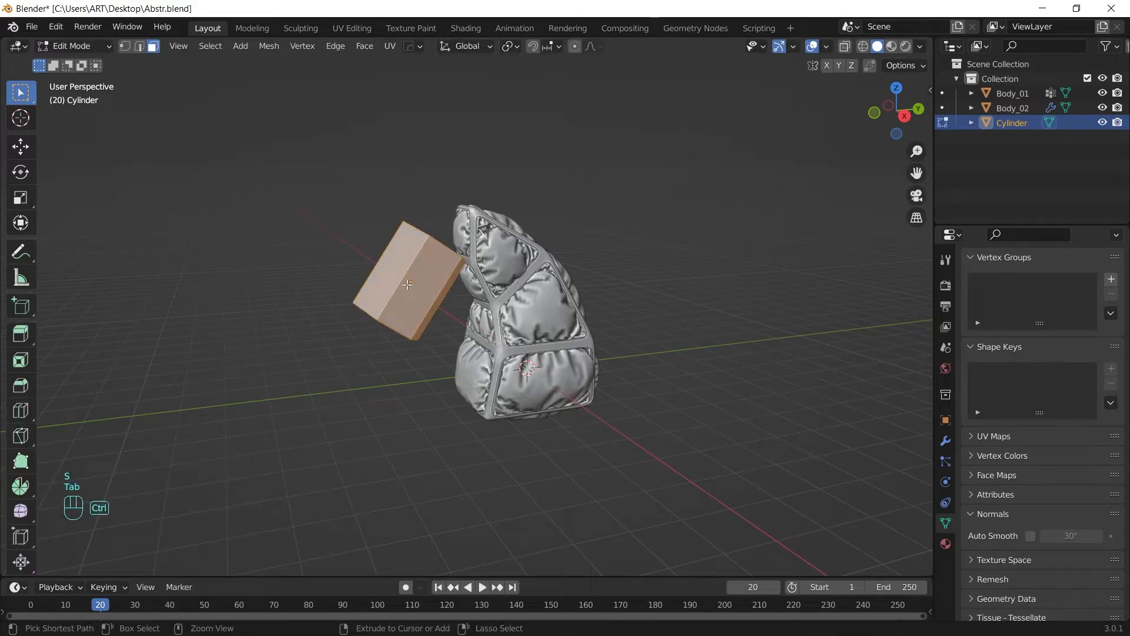
{"action": "key", "text": "ctrl+r"}
{"action": "left_click", "coordinate": [407, 284]}
{"action": "right_click", "coordinate": [407, 284]}
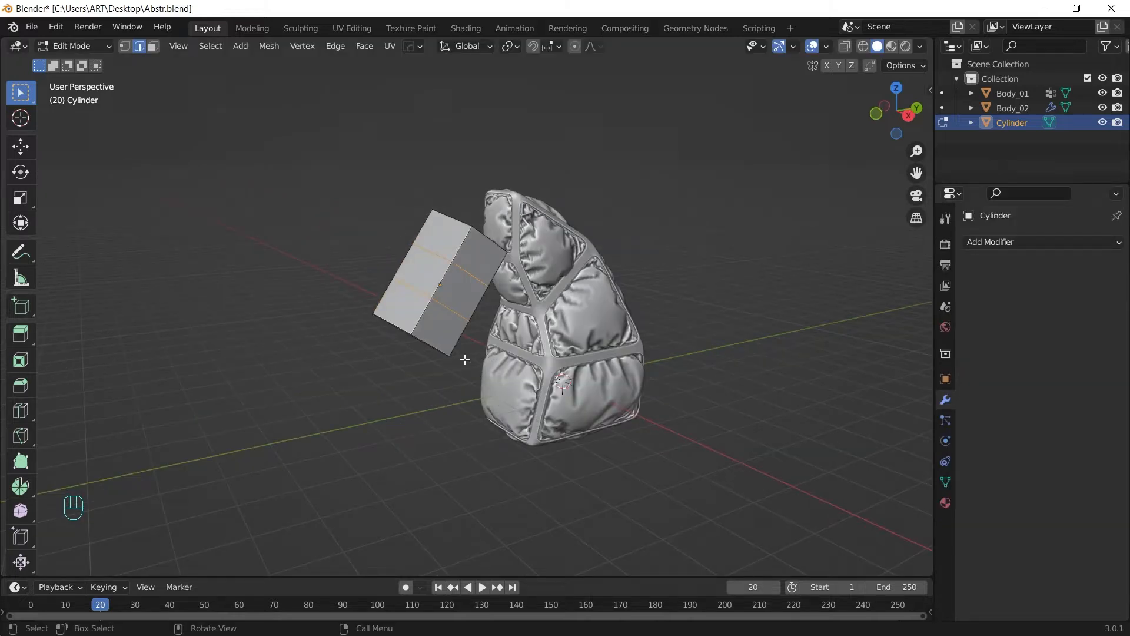
{"action": "key", "text": "Tab"}
{"action": "middle_click_drag", "start_coordinate": [472, 393], "coordinate": [458, 361]}
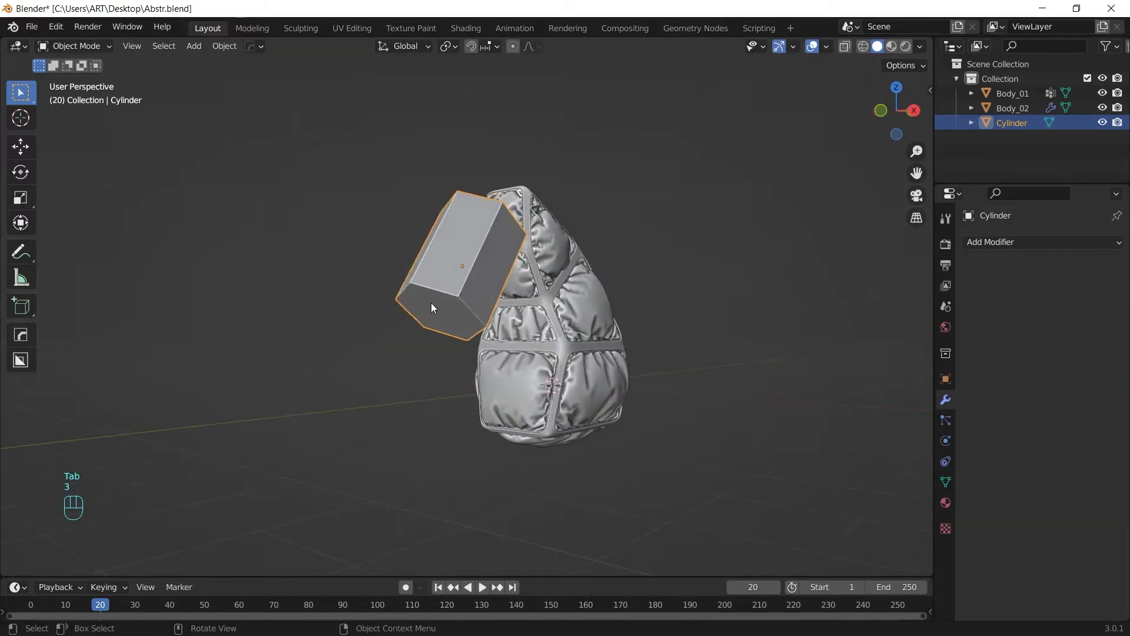
Scale down both end faces of the cylinder so it tapers towards each end, the upper one to about 0.85.
{"action": "key", "text": "Tab"}
{"action": "key", "text": "3"}
{"action": "middle_click_drag", "start_coordinate": [668, 255], "coordinate": [588, 235]}
{"action": "key", "text": "s"}
{"action": "left_click", "coordinate": [644, 273]}
{"action": "key", "text": "s"}
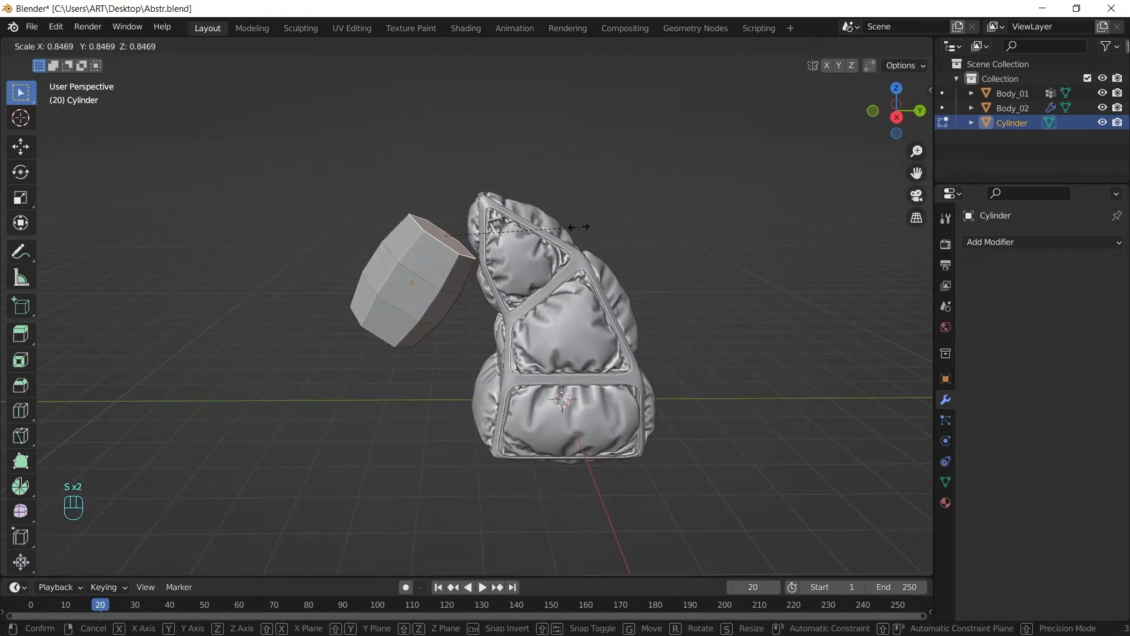
{"action": "left_click", "coordinate": [562, 229]}
In the right side view, move the whole cylinder slightly up and towards the neck.
{"action": "key", "text": "Tab"}
{"action": "key", "text": "KP_3"}
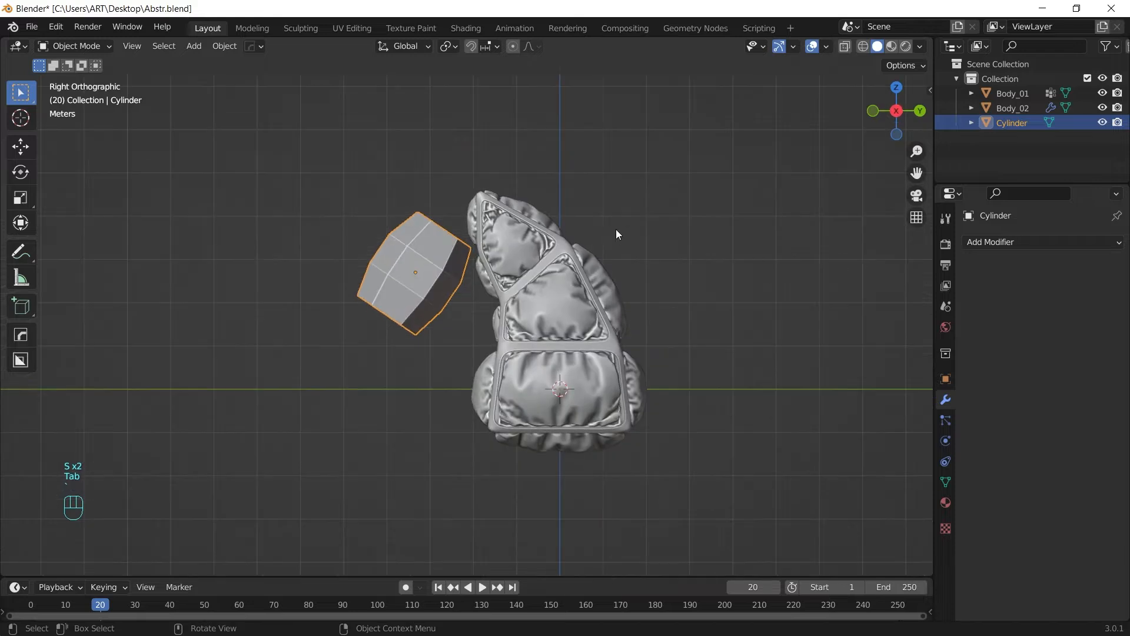
{"action": "key", "text": "g"}
{"action": "left_click", "coordinate": [578, 204]}
With X-ray on, move the head's upper vertices facing the neck inward by about -0.37 m along Y and Z.
{"action": "key", "text": "Tab"}
{"action": "scroll", "coordinate": [522, 223], "scroll_direction": "up", "scroll_amount": 1}
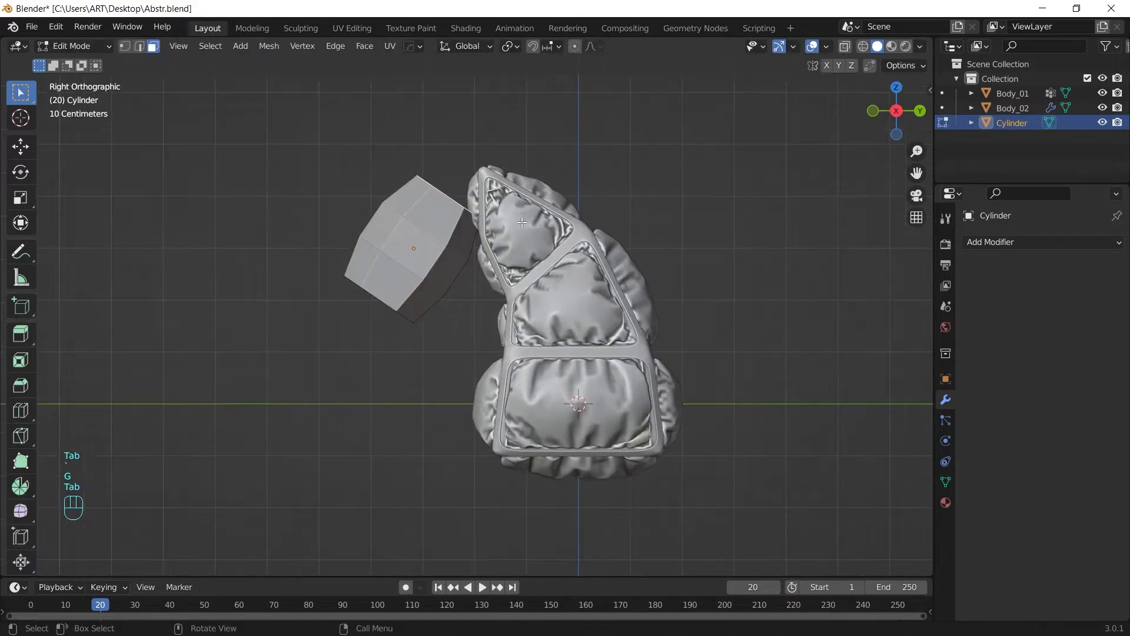
{"action": "key", "text": "alt+z"}
{"action": "key", "text": "1"}
{"action": "left_click_drag", "start_coordinate": [505, 193], "coordinate": [434, 261]}
{"action": "key", "text": "g"}
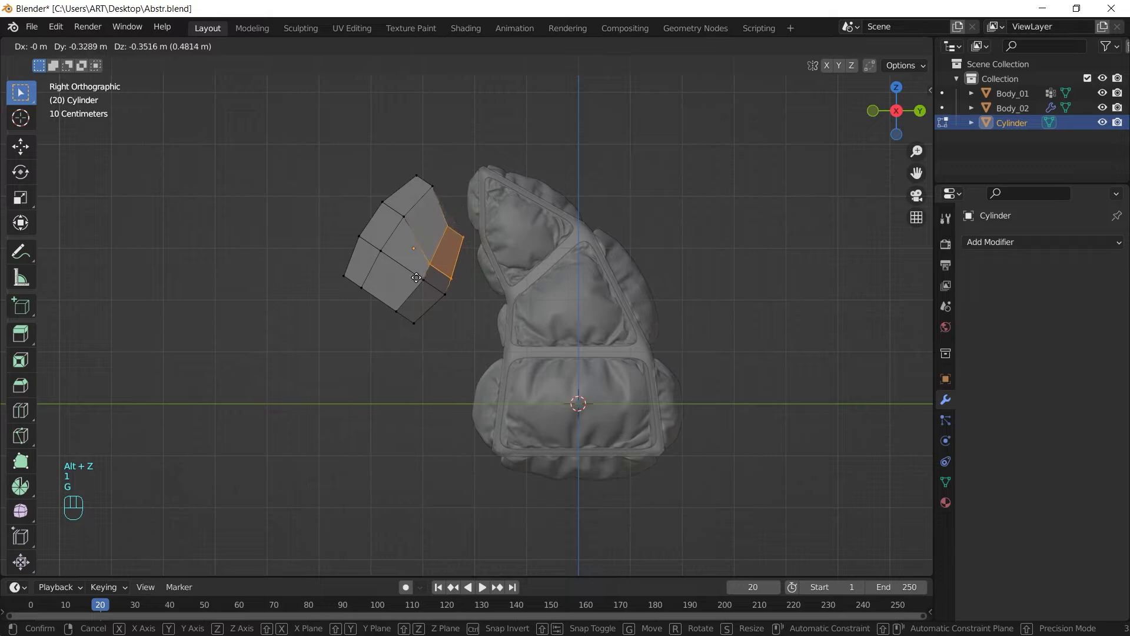
{"action": "left_click", "coordinate": [469, 229]}
{"action": "key", "text": "alt+z"}
{"action": "key", "text": "alt+z"}
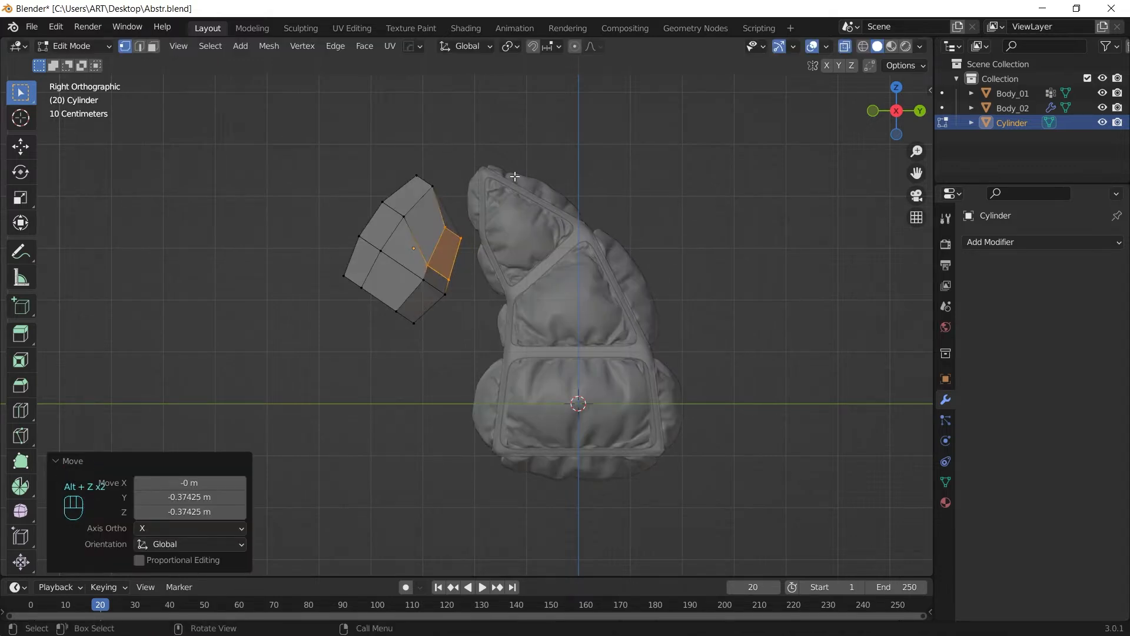
In the right side view, tilt the head and move it about 0.39 m in Y and 0.26 m in Z to meet the neck.
{"action": "key", "text": "Tab"}
{"action": "key", "text": "Tab"}
{"action": "middle_click_drag", "start_coordinate": [508, 221], "coordinate": [714, 251]}
{"action": "key", "text": "grave"}
{"action": "key", "text": "Tab"}
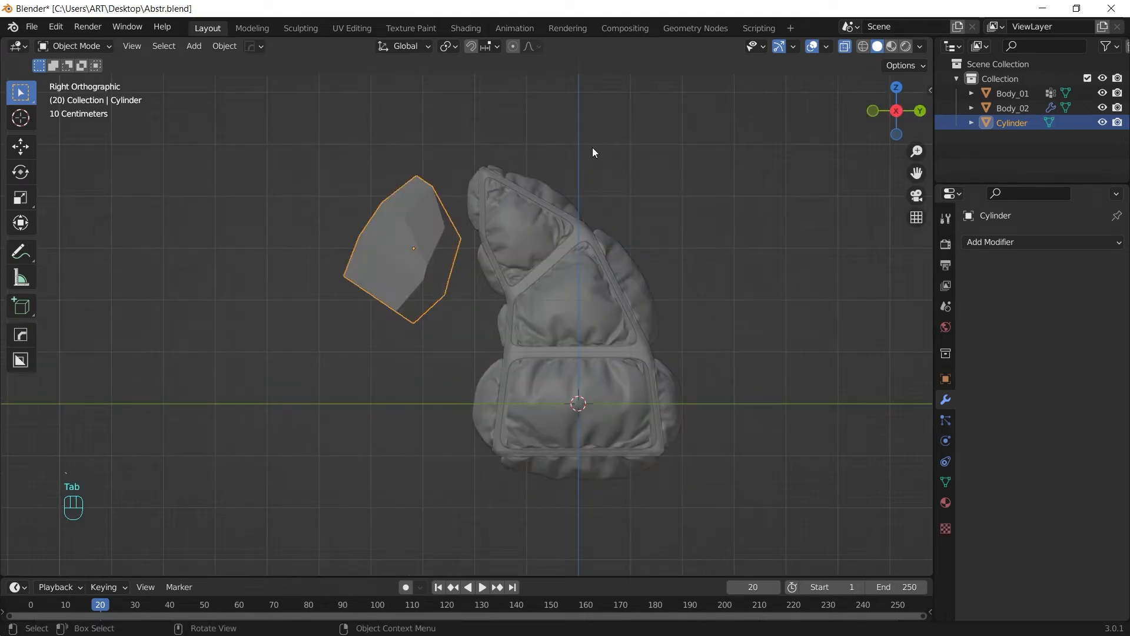
{"action": "key", "text": "r"}
{"action": "left_click", "coordinate": [631, 166]}
{"action": "key", "text": "g"}
{"action": "left_click", "coordinate": [651, 153]}
{"action": "key", "text": "r"}
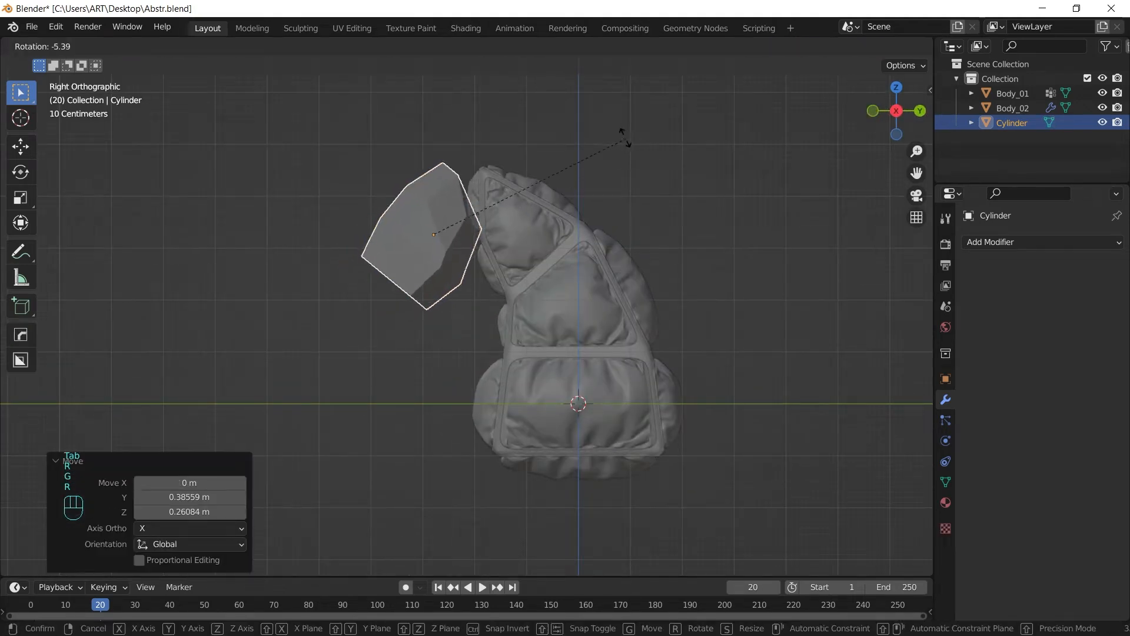
{"action": "left_click", "coordinate": [622, 138]}
Turn off X-ray display and return the object to the right side view.
{"action": "key", "text": "Tab"}
{"action": "key", "text": "alt+z"}
{"action": "mouse_move", "coordinate": [518, 253]}
{"action": "middle_mouse_down"}
{"action": "mouse_move", "coordinate": [576, 279]}
{"action": "mouse_move", "coordinate": [657, 283]}
{"action": "mouse_move", "coordinate": [591, 293]}
{"action": "mouse_move", "coordinate": [531, 278]}
{"action": "mouse_move", "coordinate": [506, 252]}
{"action": "middle_mouse_up"}
{"action": "key", "text": "Tab"}
{"action": "key", "text": "grave"}
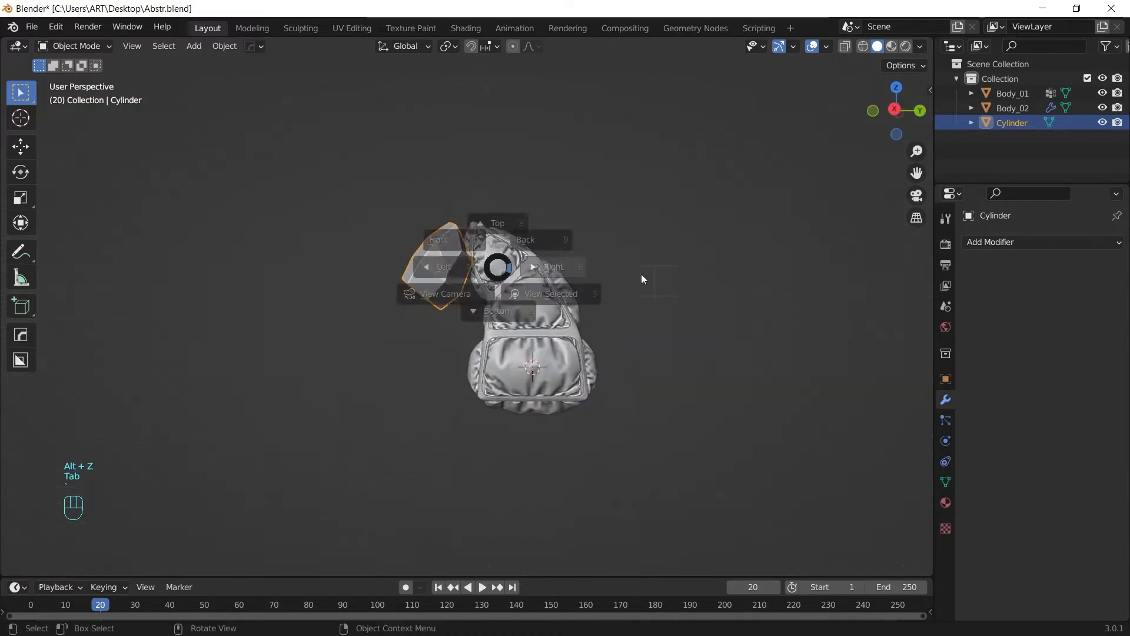
{"action": "left_click", "coordinate": [641, 275]}
Rotate the head's lower end loop about -9° in the right side view and scale it to about 0.9.
{"action": "key", "text": "Tab"}
{"action": "middle_click_drag", "start_coordinate": [385, 288], "coordinate": [452, 252]}
{"action": "left_click", "coordinate": [444, 250], "text": "alt"}
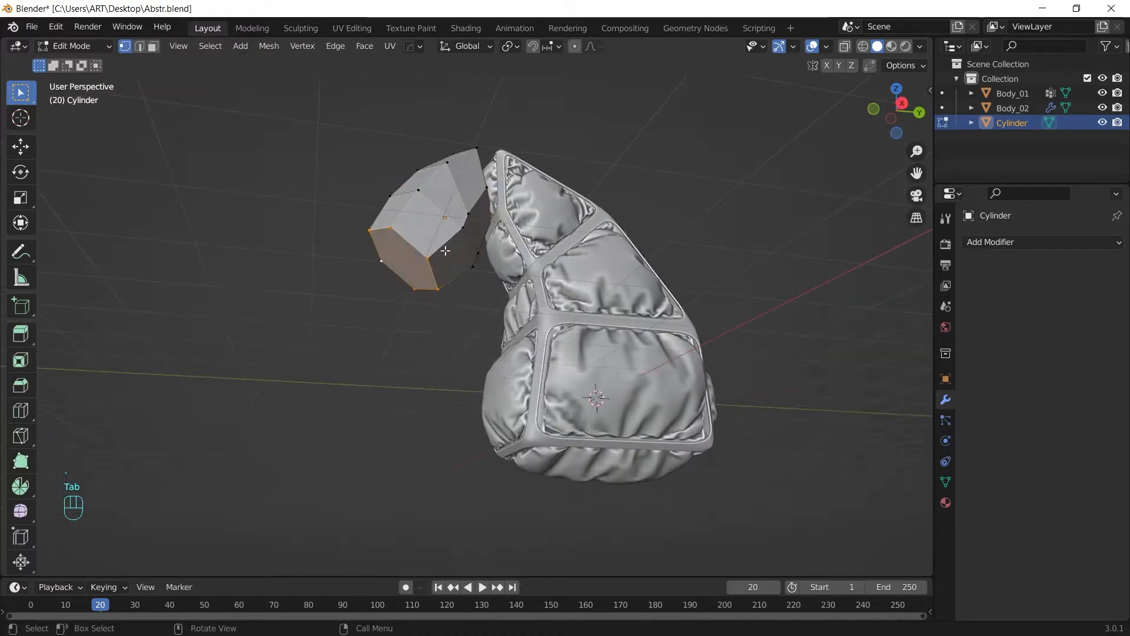
{"action": "key", "text": "grave"}
{"action": "left_click", "coordinate": [651, 262]}
{"action": "key", "text": "r"}
{"action": "left_click", "coordinate": [623, 196]}
{"action": "key", "text": "s"}
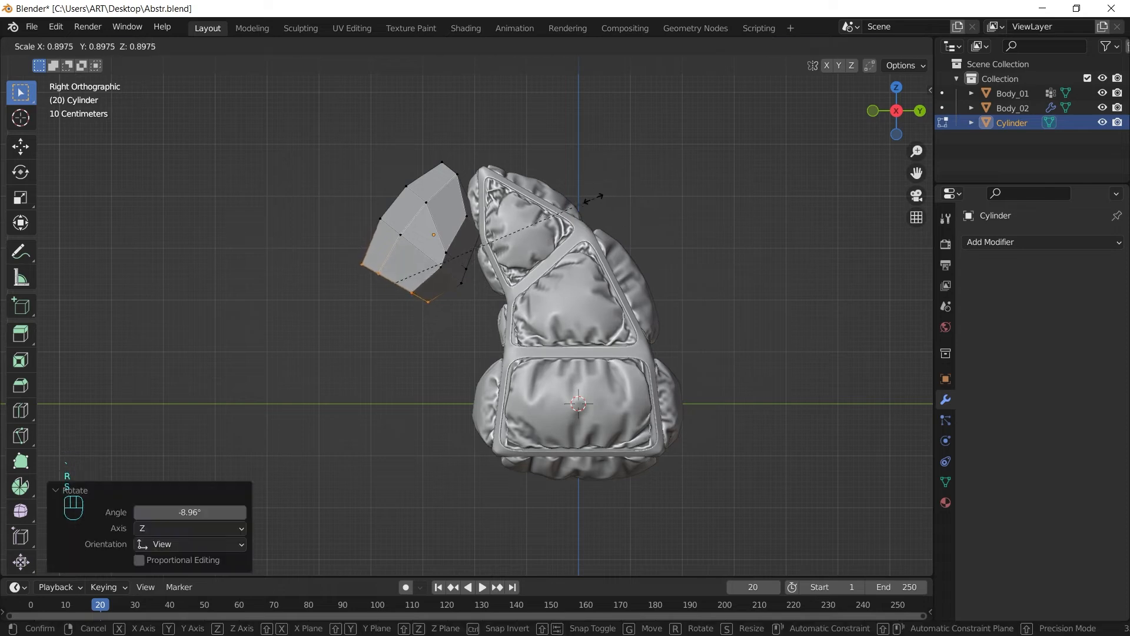
{"action": "left_click", "coordinate": [591, 197]}
{"action": "key", "text": "Tab"}
{"action": "middle_click_drag", "start_coordinate": [591, 197], "coordinate": [659, 206]}
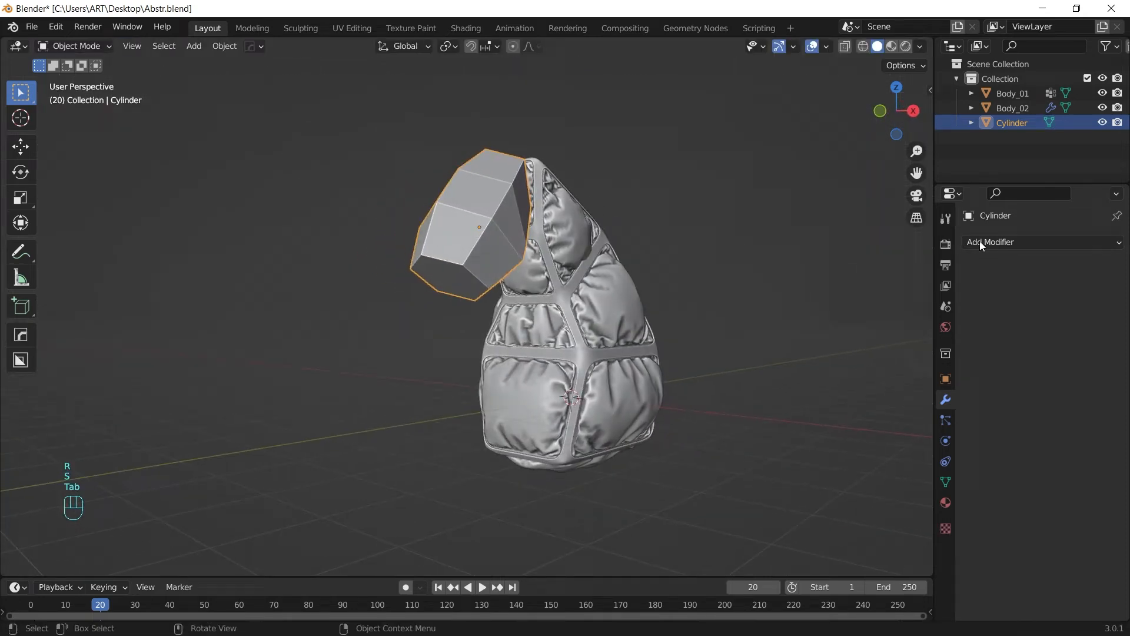
Give the head a voxel Remesh modifier with a 0.341 m voxel size, followed by a Triangulate modifier.
{"action": "left_click", "coordinate": [1025, 246]}
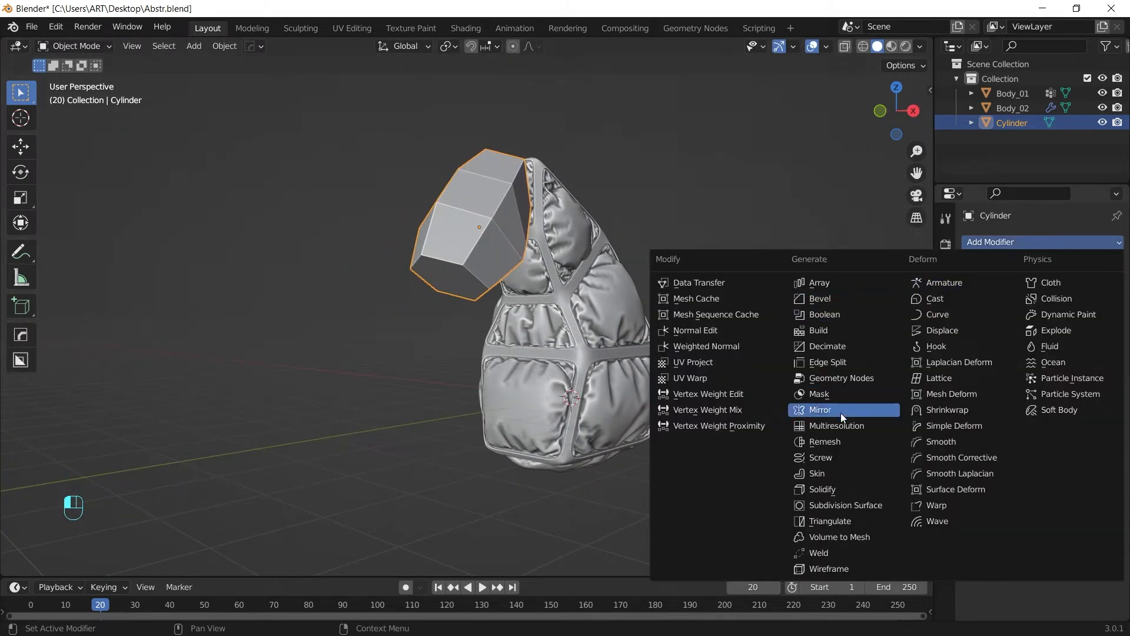
{"action": "left_click", "coordinate": [836, 442]}
{"action": "left_click_drag", "start_coordinate": [1063, 306], "coordinate": [1119, 306]}
{"action": "left_click", "coordinate": [1022, 242]}
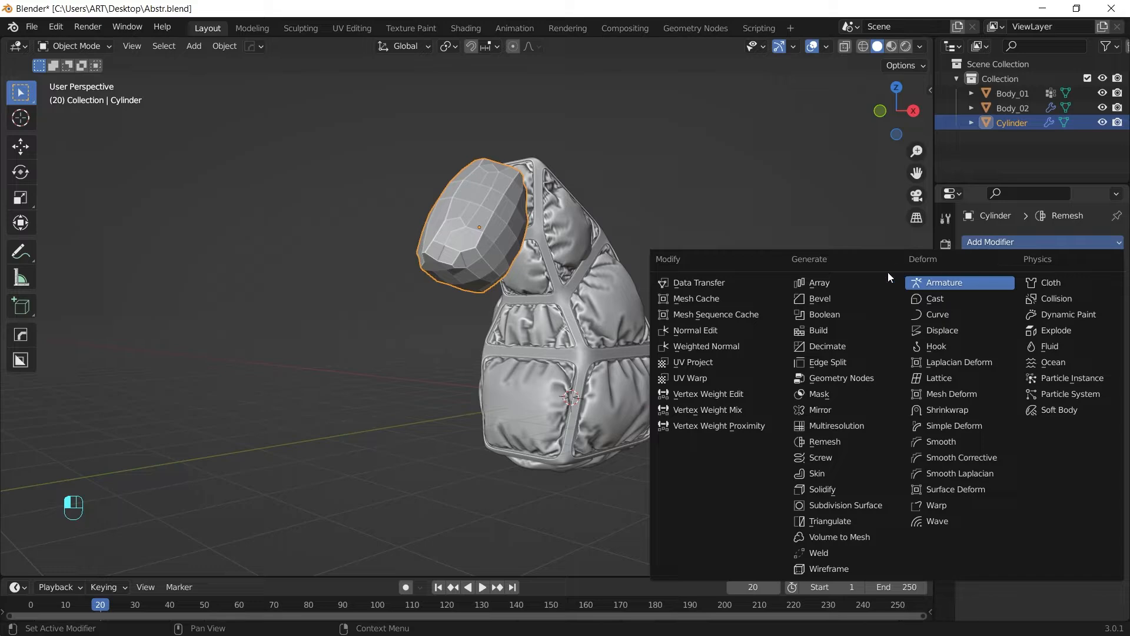
{"action": "left_click", "coordinate": [824, 523]}
{"action": "middle_click_drag", "start_coordinate": [807, 497], "coordinate": [690, 313]}
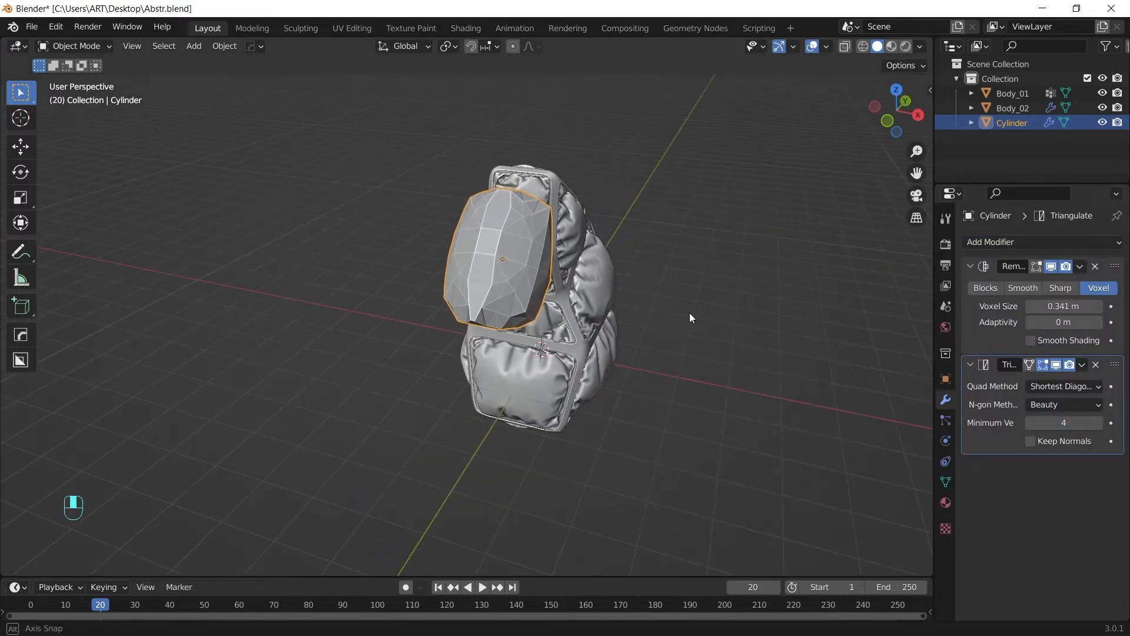
Add an Edge Split modifier to the head with the edge angle at 0°.
{"action": "left_click", "coordinate": [971, 267]}
{"action": "left_click", "coordinate": [981, 244]}
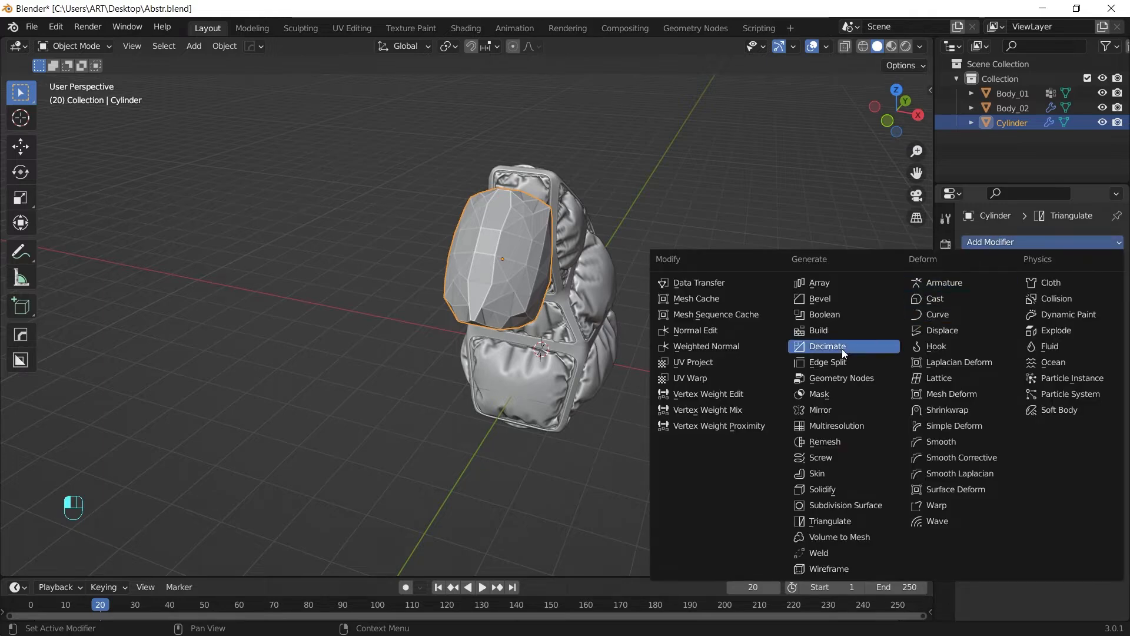
{"action": "left_click", "coordinate": [830, 362]}
{"action": "left_click_drag", "start_coordinate": [1084, 406], "coordinate": [1045, 407]}
Add a Smooth modifier to the head with a factor of 0.090 to open gaps between the triangles.
{"action": "left_click", "coordinate": [971, 287]}
{"action": "left_click", "coordinate": [1019, 239]}
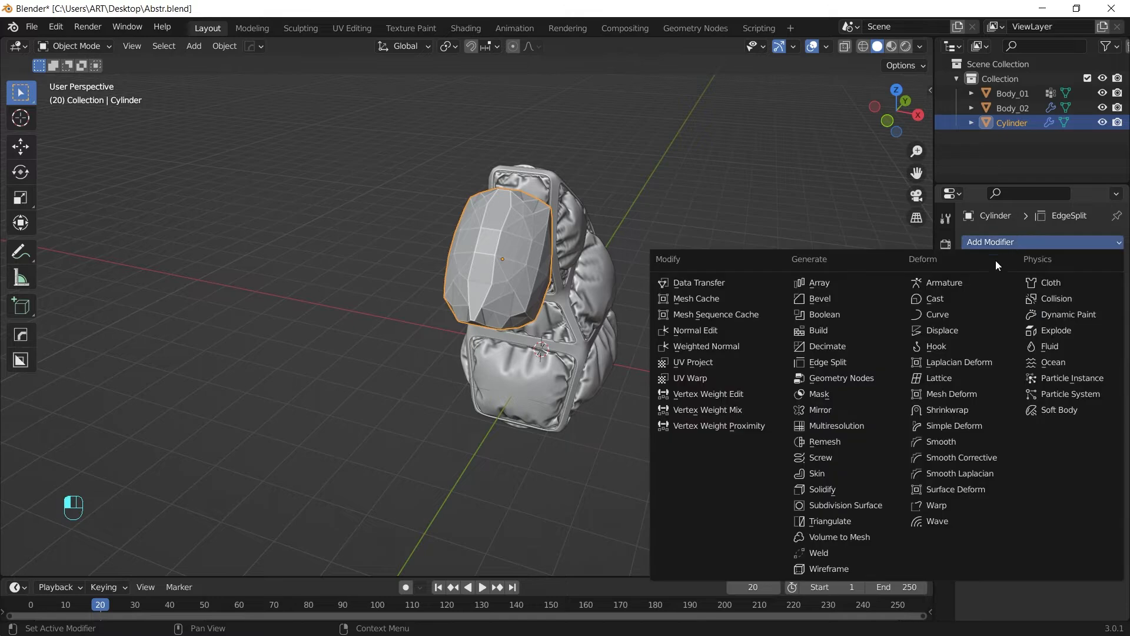
{"action": "left_click", "coordinate": [955, 441]}
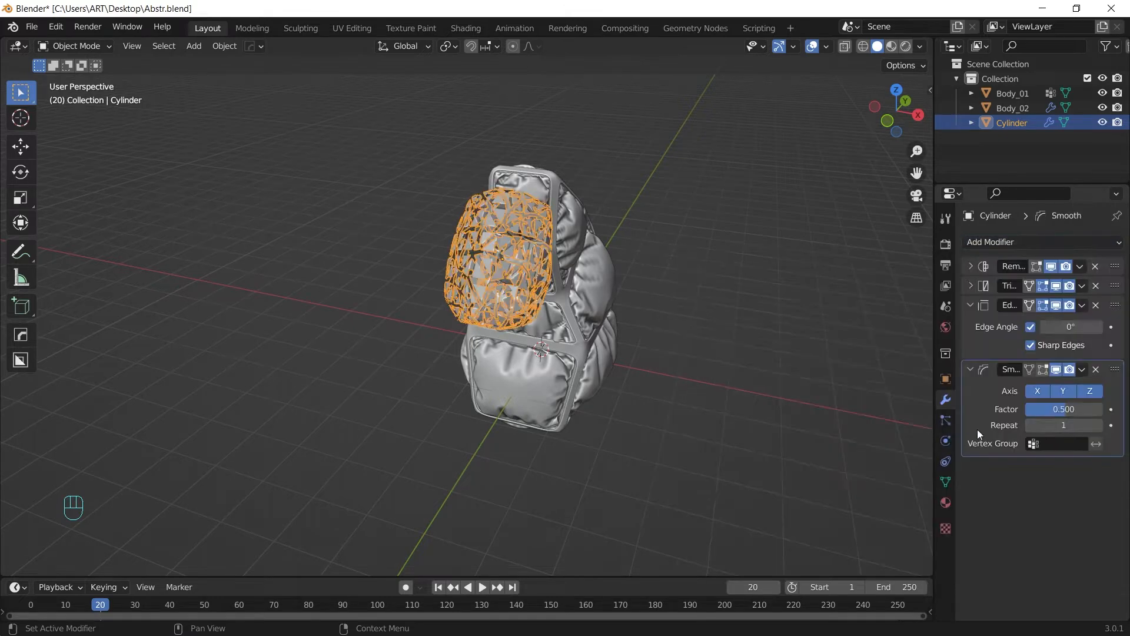
{"action": "left_click_drag", "start_coordinate": [1083, 410], "coordinate": [1048, 409], "text": "shift"}
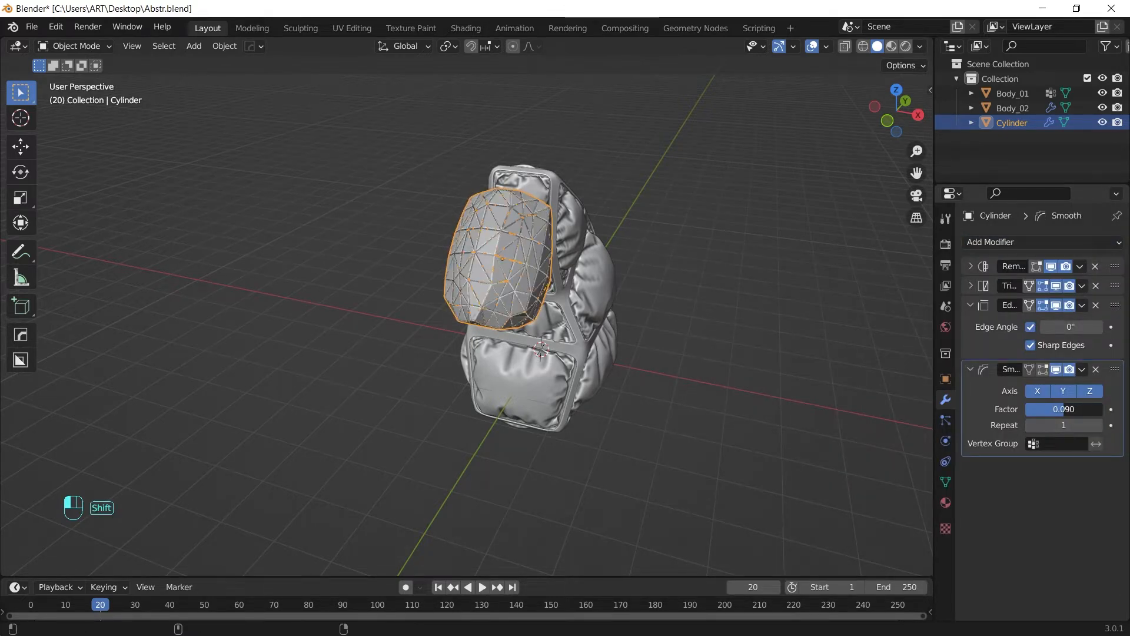
{"action": "scroll", "coordinate": [629, 303], "scroll_direction": "up", "scroll_amount": 6}
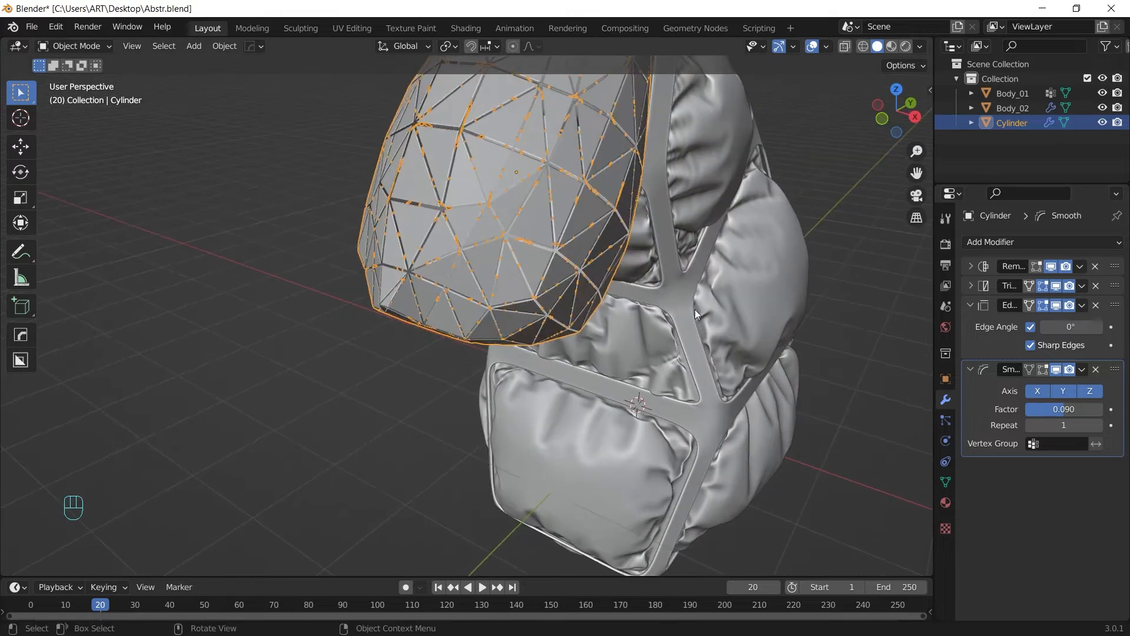
{"action": "middle_click_drag", "start_coordinate": [630, 303], "coordinate": [636, 321]}
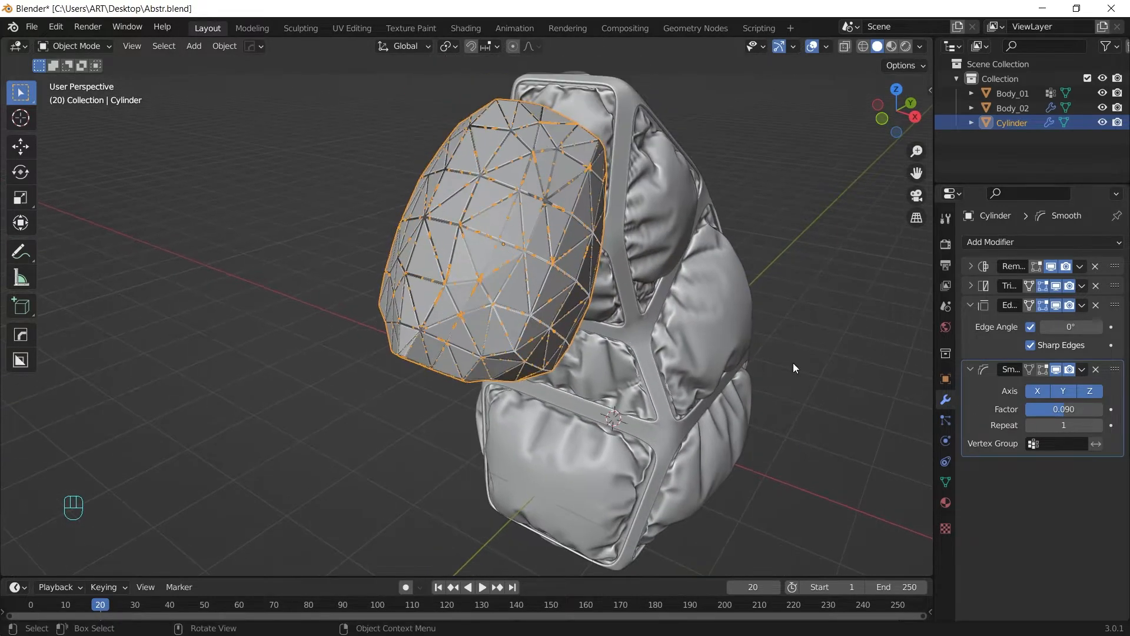
Add a Solidify modifier with a thickness of -0.015 m to the head, followed by a Bevel modifier.
{"action": "left_click", "coordinate": [970, 305]}
{"action": "left_click", "coordinate": [1007, 244]}
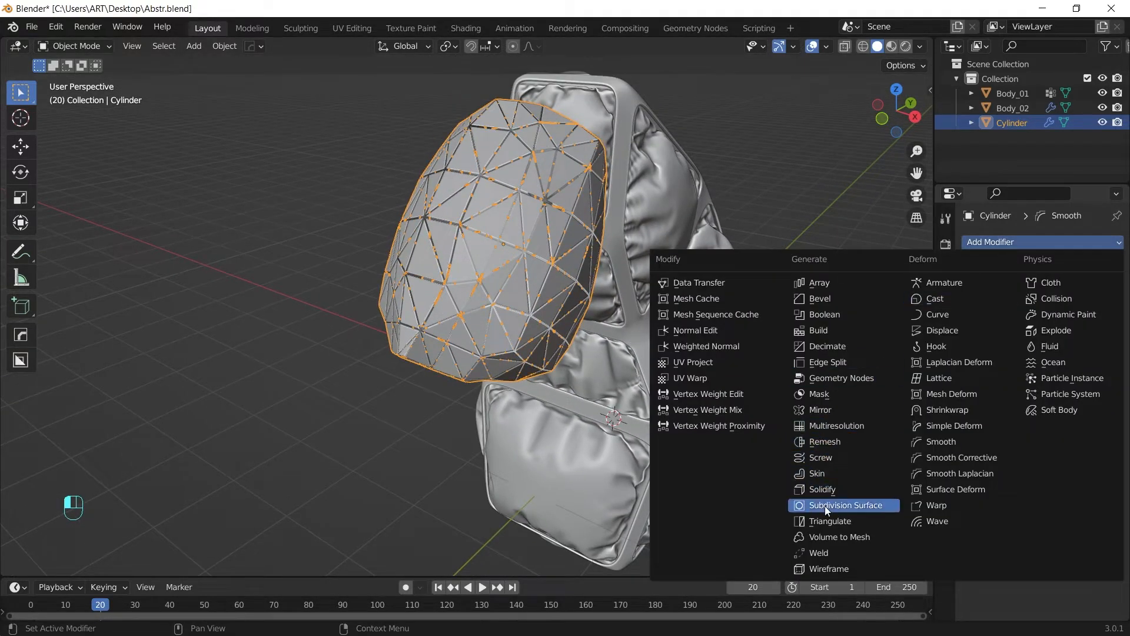
{"action": "left_click", "coordinate": [829, 489]}
{"action": "left_click_drag", "start_coordinate": [1063, 462], "coordinate": [1030, 462]}
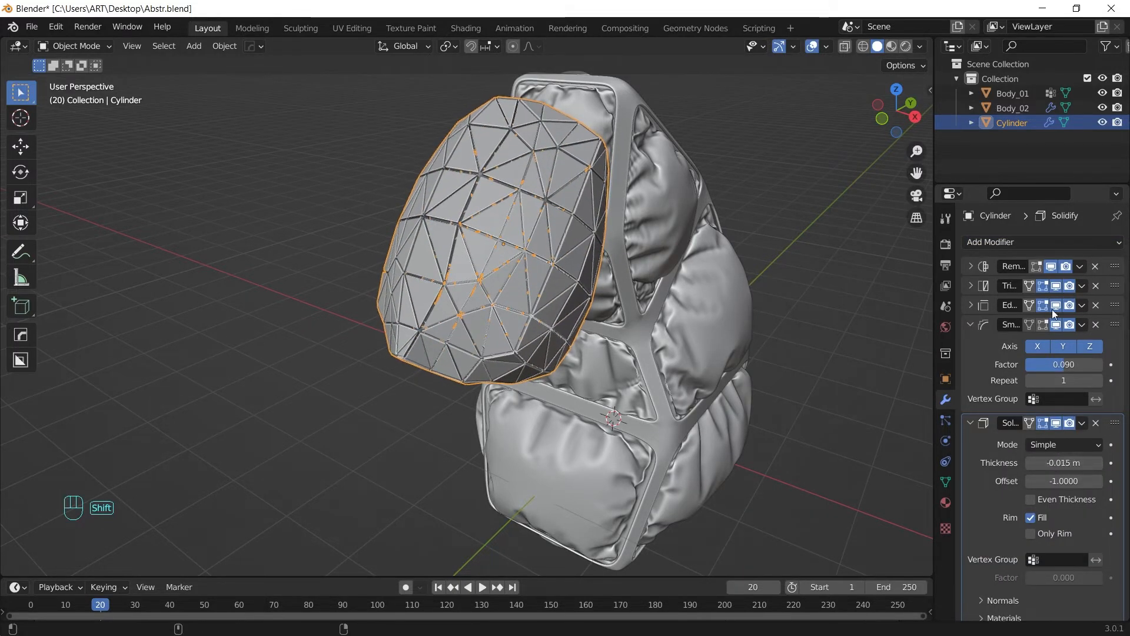
{"action": "left_click", "coordinate": [970, 325]}
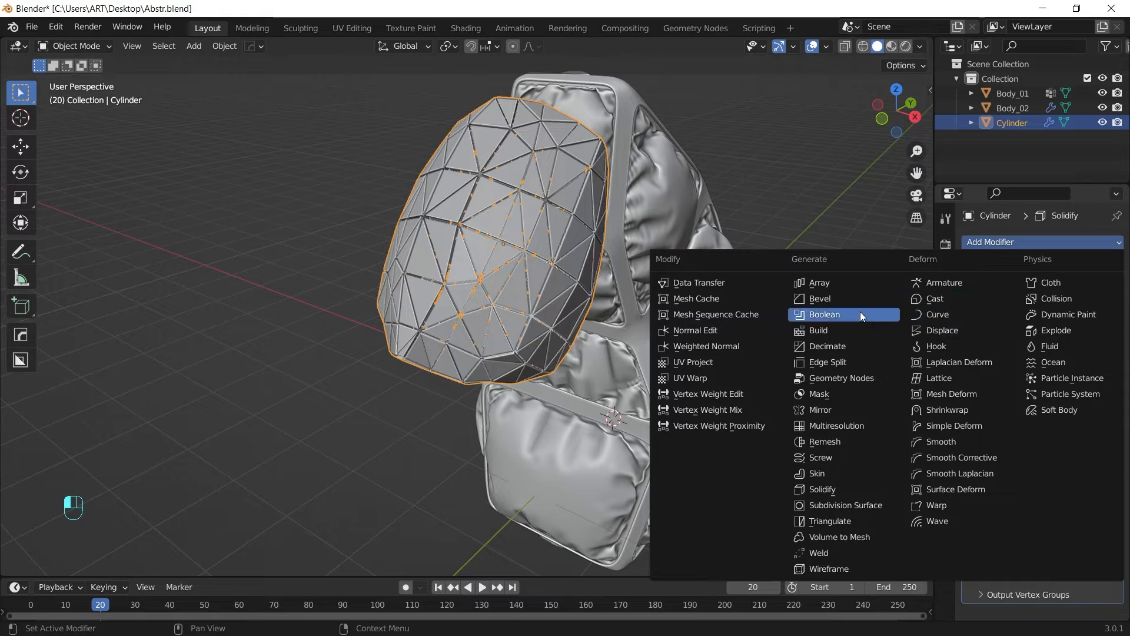
{"action": "left_click", "coordinate": [836, 300]}
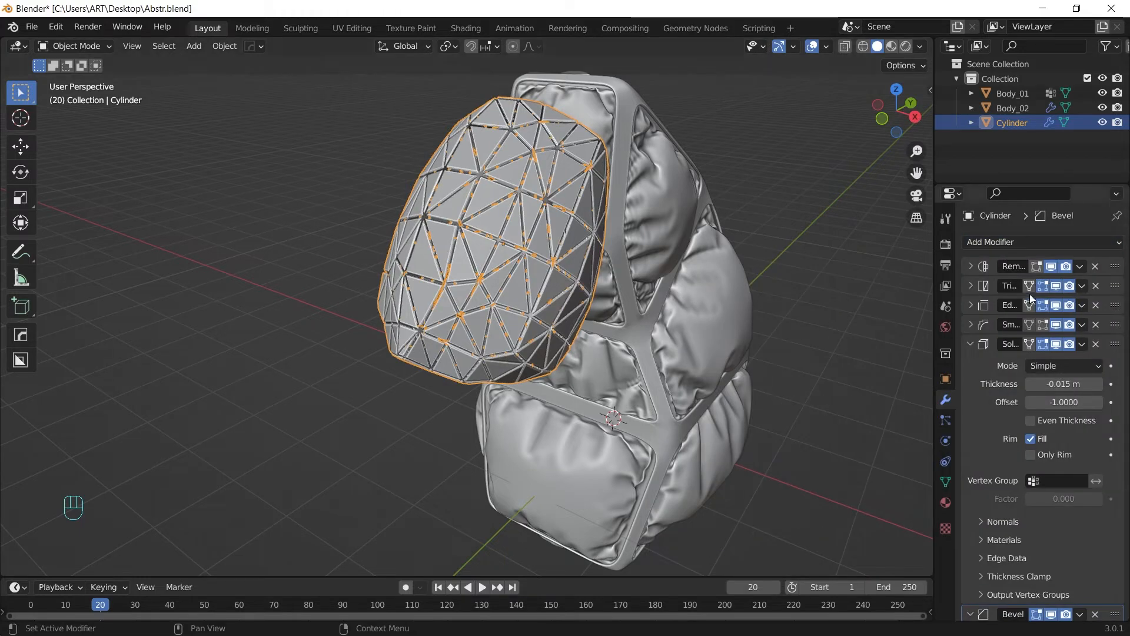
Set the head's Smooth factor to 0.030 and its Remesh voxel size to 0.403 m.
{"action": "left_click", "coordinate": [970, 325]}
{"action": "mouse_move", "coordinate": [1060, 366]}
{"action": "left_mouse_down", "text": "shift"}
{"action": "mouse_move", "coordinate": [1047, 367]}
{"action": "mouse_move", "coordinate": [1070, 366]}
{"action": "left_mouse_up", "text": "shift"}
{"action": "left_click", "coordinate": [970, 266]}
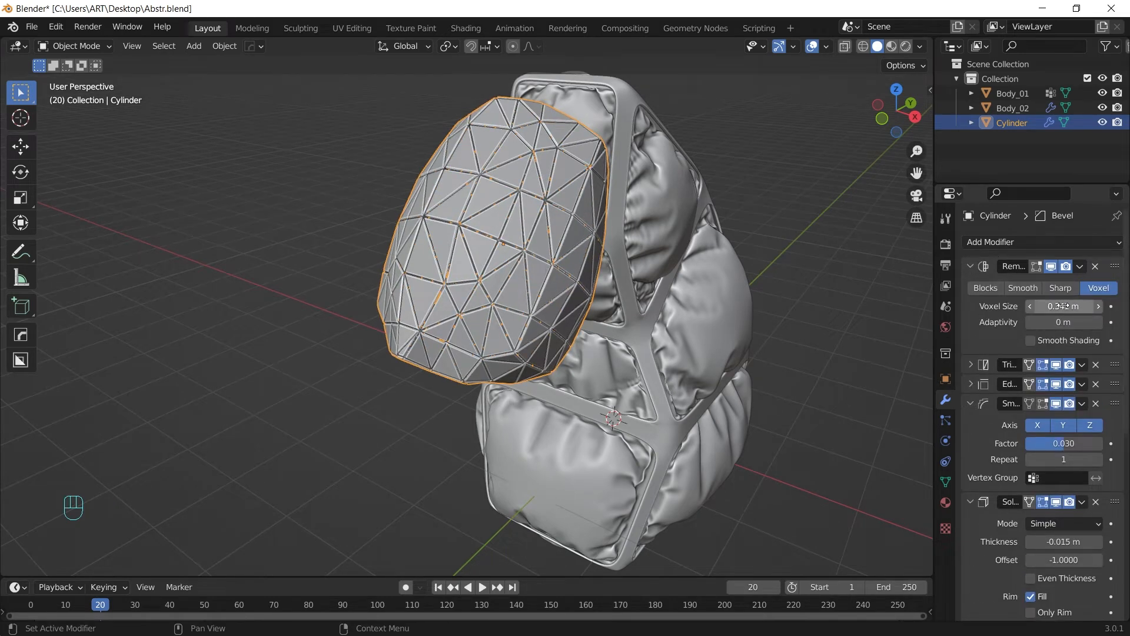
{"action": "mouse_move", "coordinate": [1064, 307]}
{"action": "left_mouse_down", "text": "shift"}
{"action": "mouse_move", "coordinate": [1085, 307]}
{"action": "mouse_move", "coordinate": [1074, 307]}
{"action": "left_mouse_up", "text": "shift"}
Scale an end face of the head's base mesh to refine its shape.
{"action": "middle_click_drag", "start_coordinate": [671, 277], "coordinate": [618, 326]}
{"action": "key", "text": "Tab"}
{"action": "key", "text": "3"}
{"action": "key", "text": "s"}
{"action": "left_click", "coordinate": [769, 333]}
{"action": "key", "text": "Tab"}
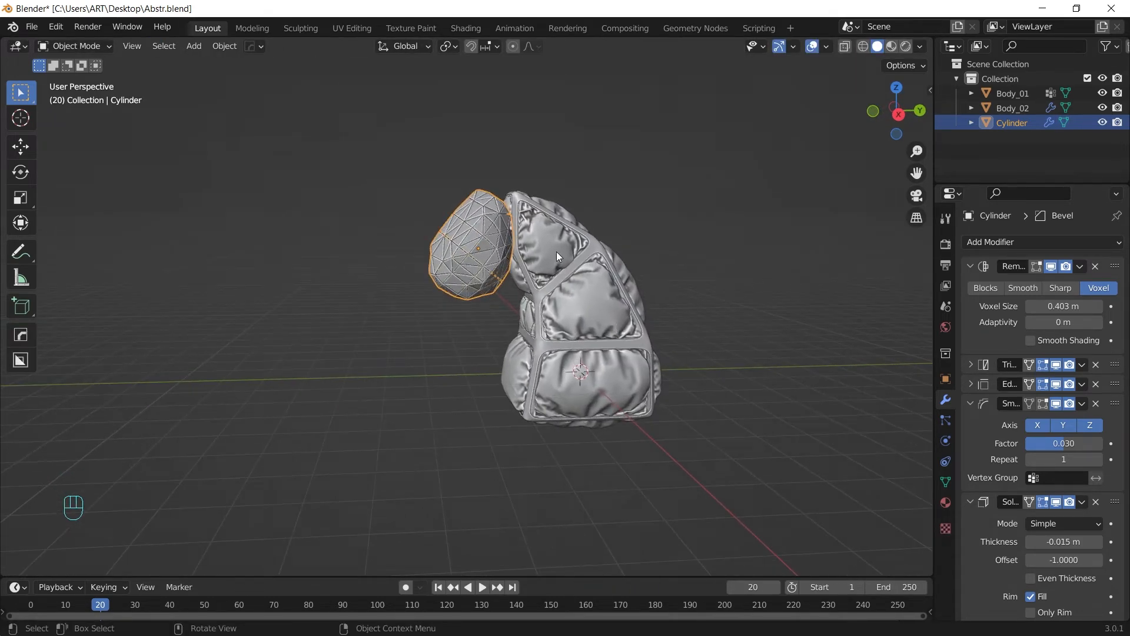
Add a cube, raise it about 1.91 m along Z, and move it along negative Y to sit below the head.
{"action": "key", "text": "shift+a"}
{"action": "left_click", "coordinate": [624, 266]}
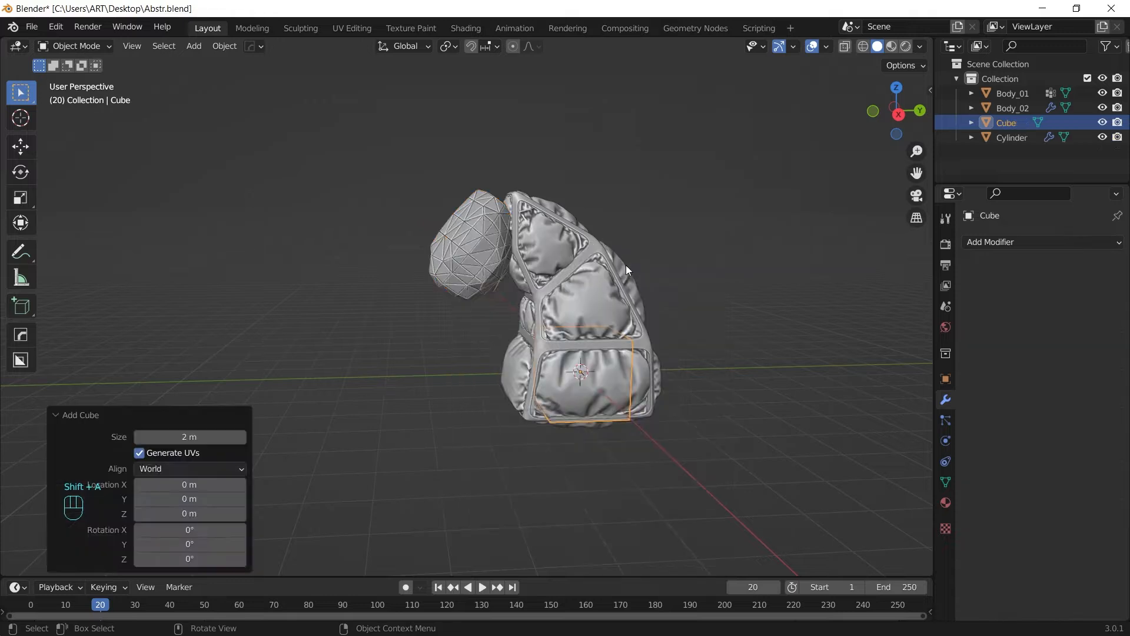
{"action": "key", "text": "g"}
{"action": "key", "text": "z"}
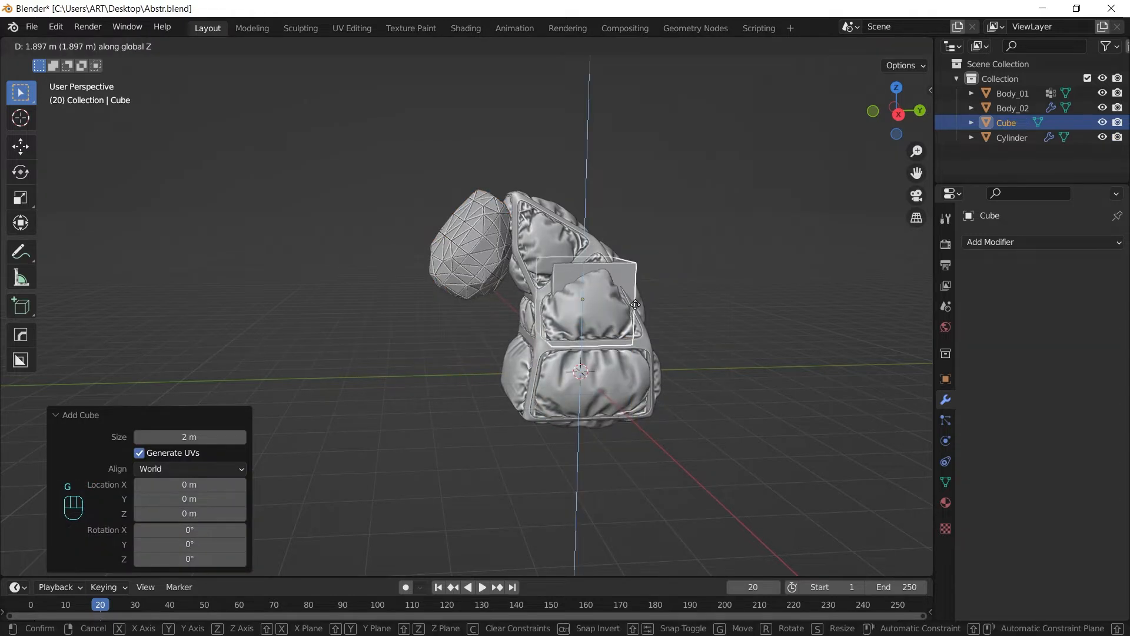
{"action": "left_click", "coordinate": [635, 304]}
{"action": "key", "text": "g"}
{"action": "key", "text": "y"}
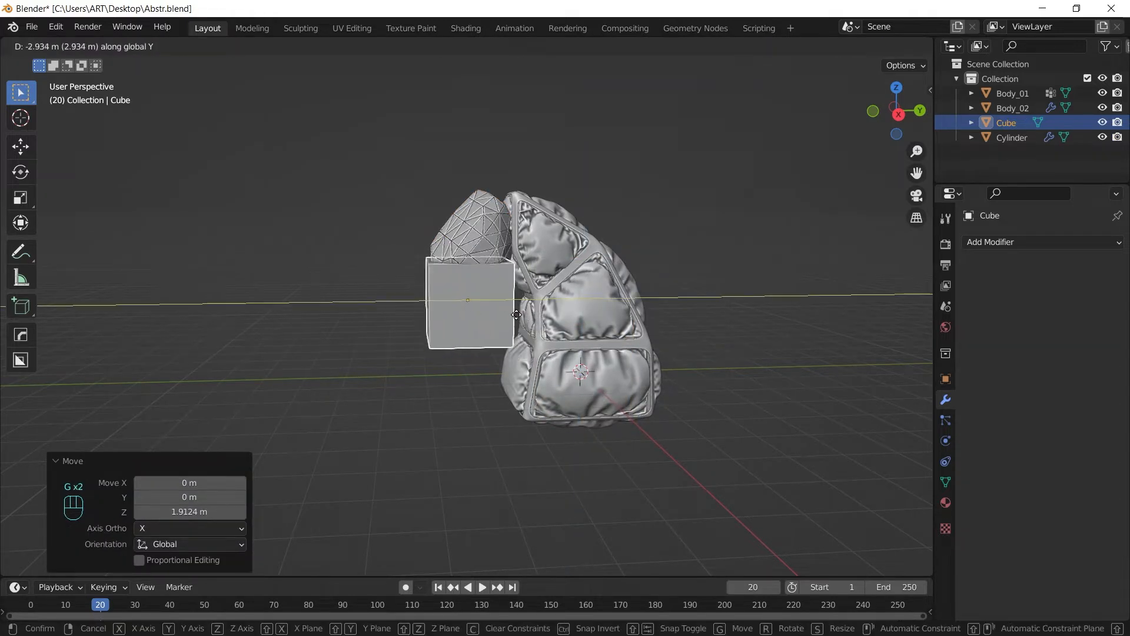
{"action": "left_click", "coordinate": [479, 305]}
Scale the cube to about 0.587 and rotate it 45° about Z and about -29.6° about X.
{"action": "key", "text": "s"}
{"action": "left_click", "coordinate": [605, 306]}
{"action": "middle_click_drag", "start_coordinate": [606, 307], "coordinate": [564, 317]}
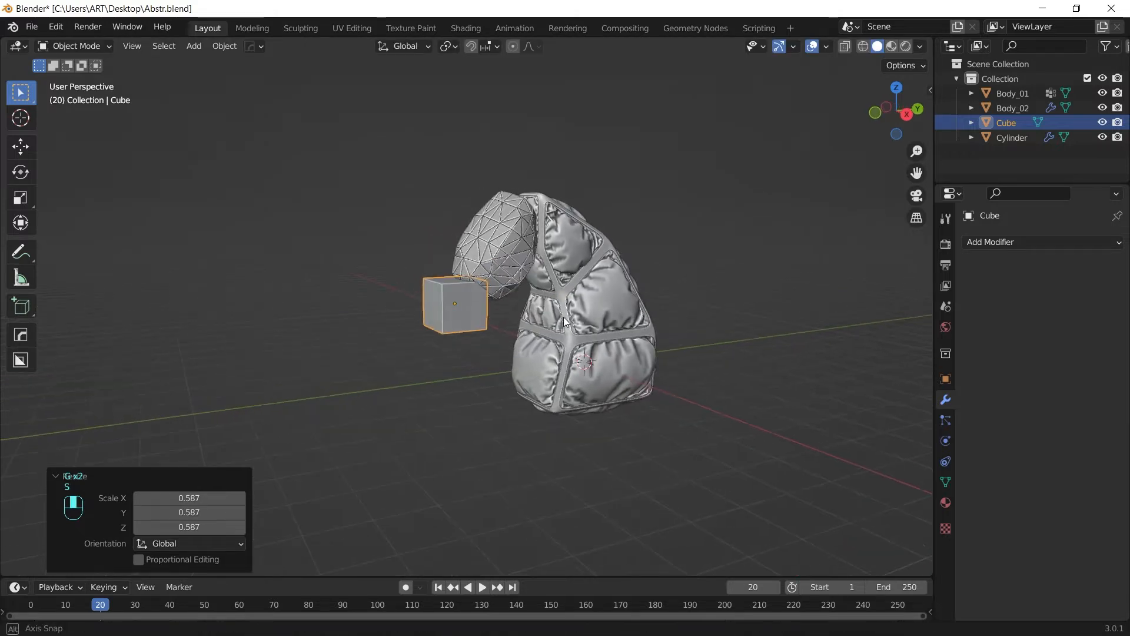
{"action": "type", "text": "rz45"}
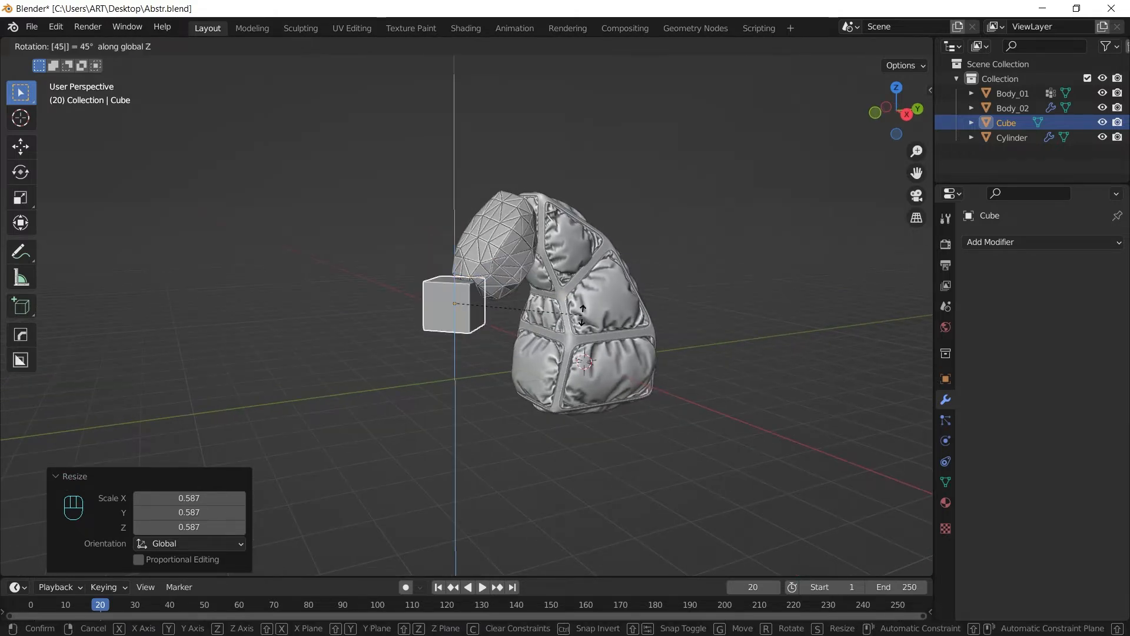
{"action": "key", "text": "Return"}
{"action": "key", "text": "r"}
{"action": "key", "text": "x"}
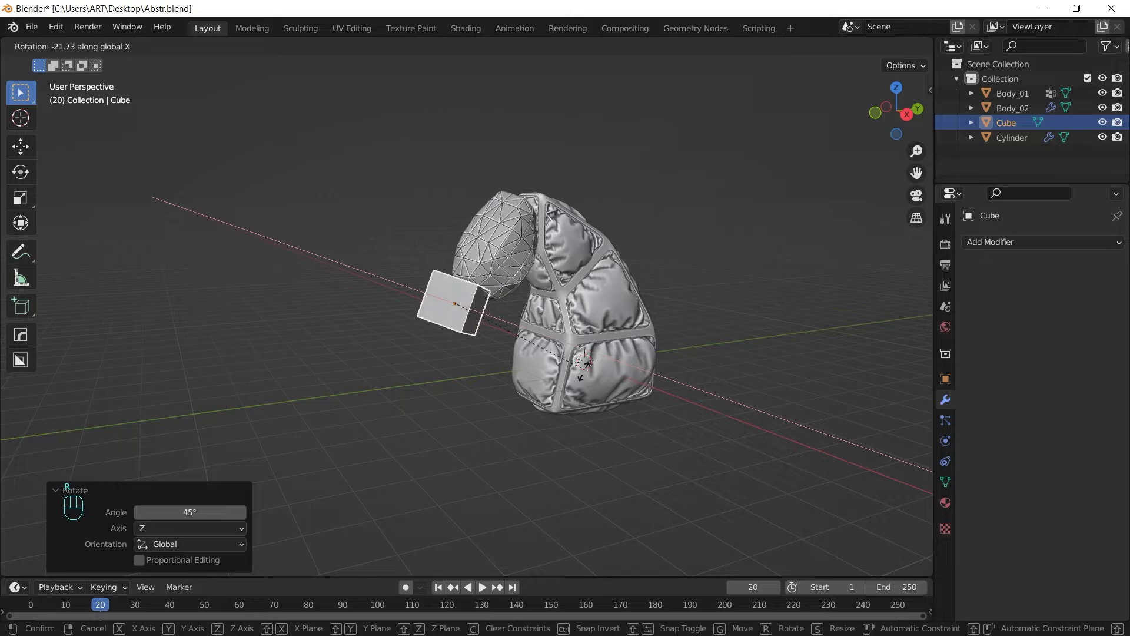
{"action": "left_click", "coordinate": [570, 384]}
Stretch the cube about 2.625 times along its local Z axis and shrink the resulting box to about 0.62 overall.
{"action": "key", "text": "s"}
{"action": "key", "text": "z"}
{"action": "key", "text": "z"}
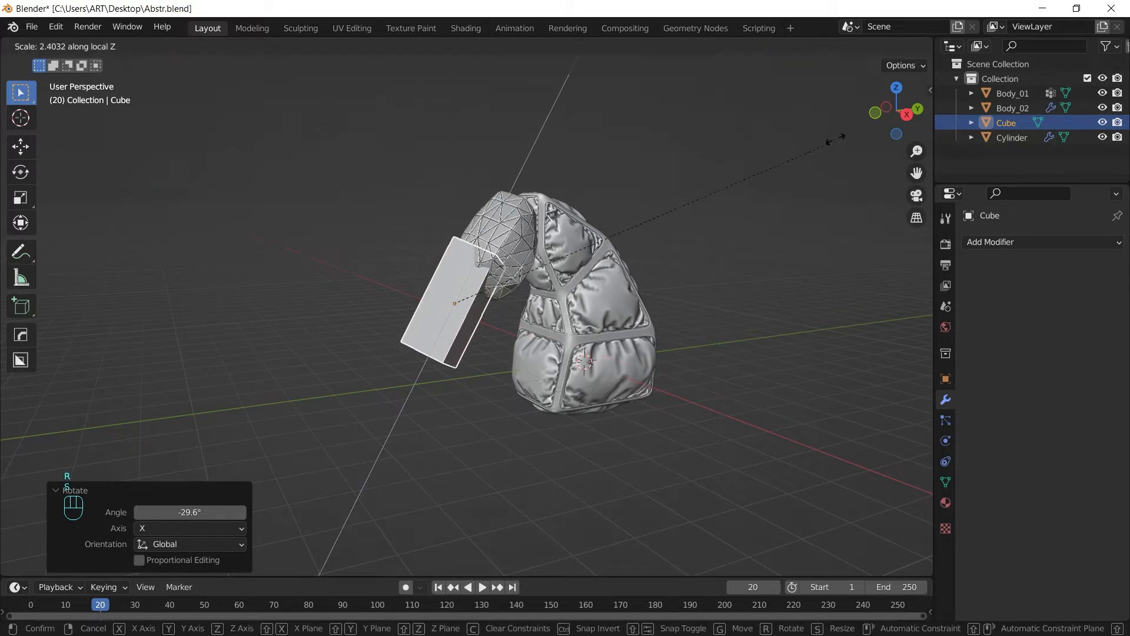
{"action": "left_click", "coordinate": [847, 134]}
{"action": "key", "text": "s"}
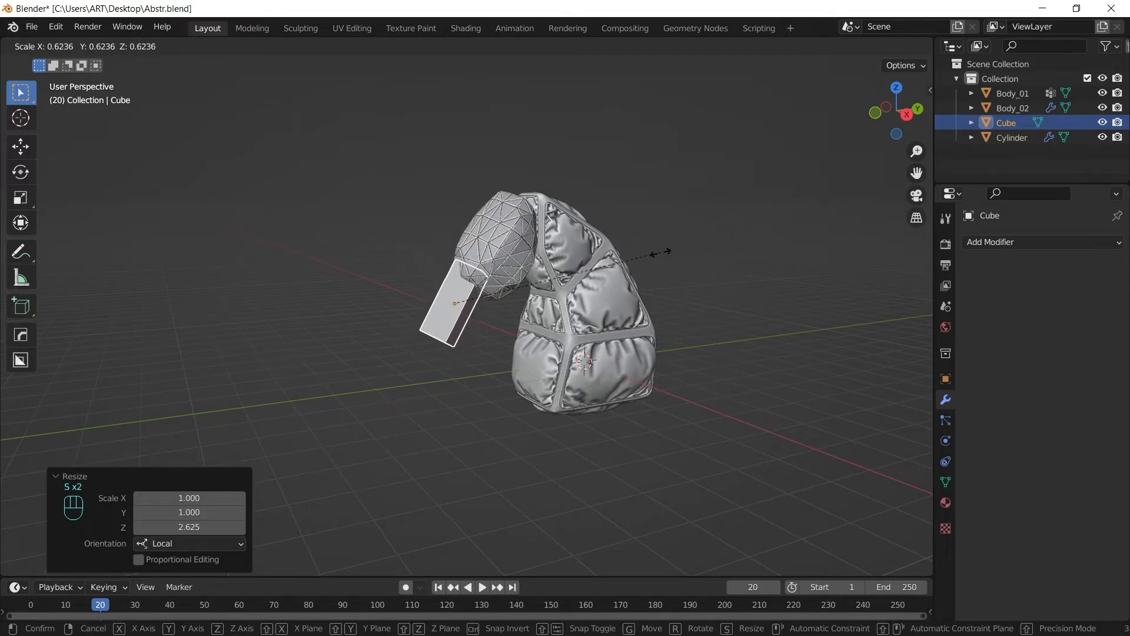
{"action": "left_click", "coordinate": [661, 252]}
Apply the scale of the faceted head and of the tilted box.
{"action": "key", "text": "KP_3"}
{"action": "left_click", "coordinate": [467, 223]}
{"action": "key", "text": "ctrl+a"}
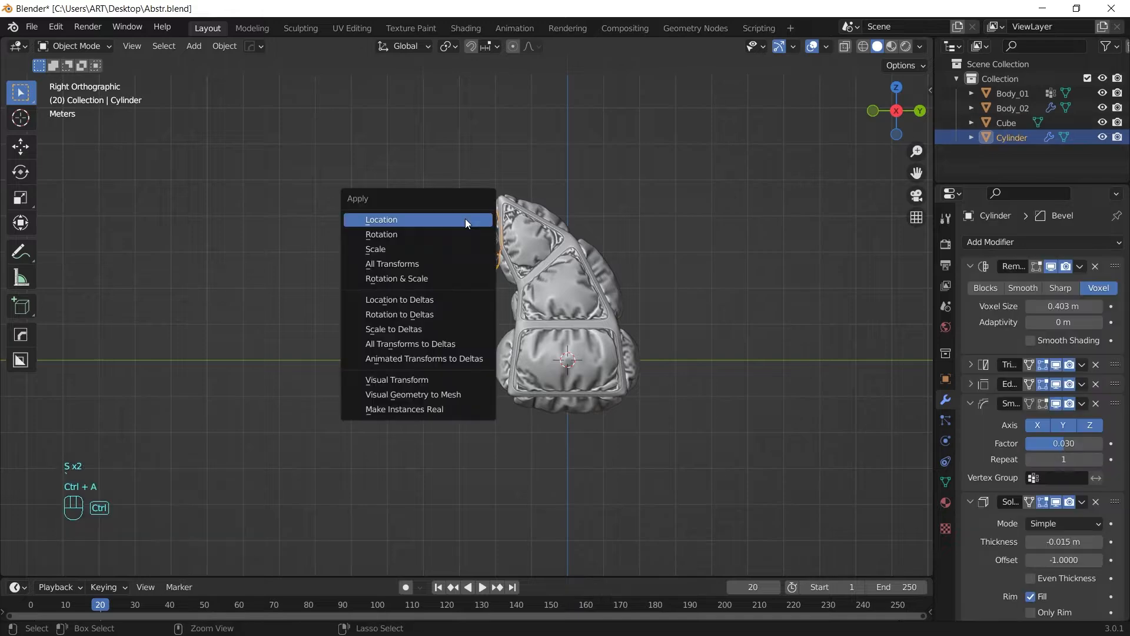
{"action": "left_click", "coordinate": [439, 249]}
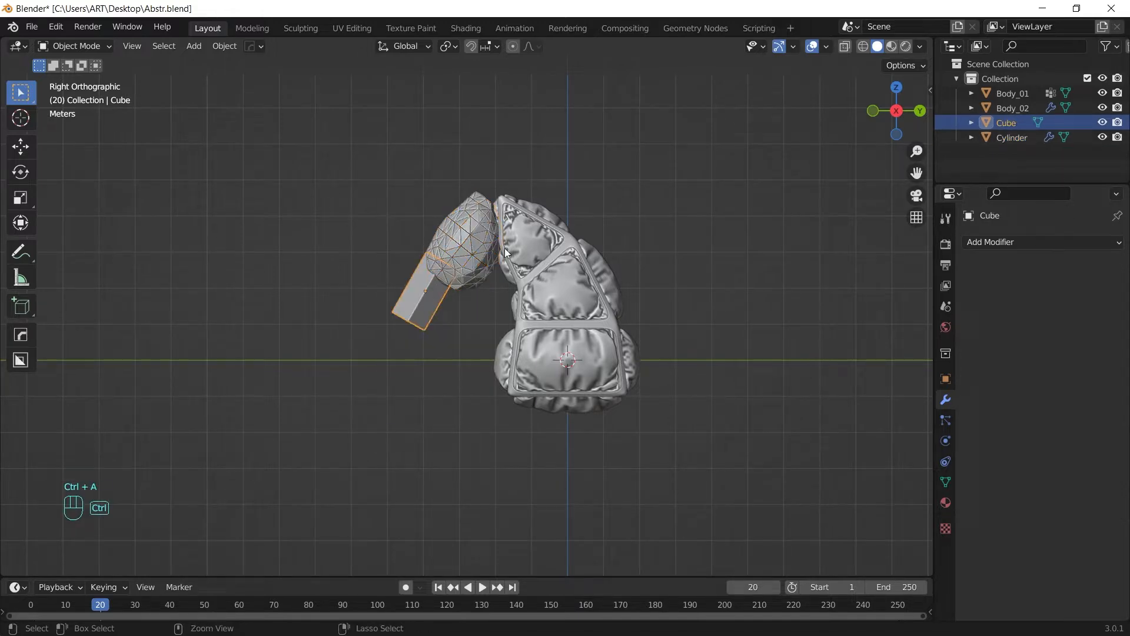
{"action": "key", "text": "ctrl+a"}
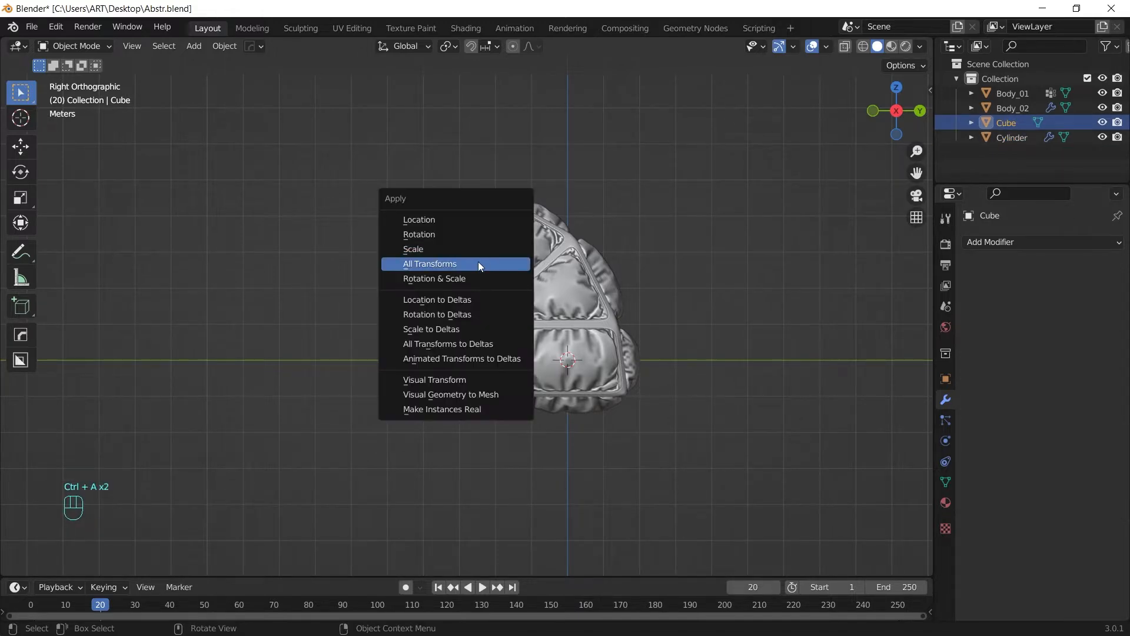
{"action": "left_click", "coordinate": [471, 246]}
Rotate the box about 8.56° in the side view and move it lower so it extends from the head as a muzzle.
{"action": "scroll", "coordinate": [471, 265], "scroll_direction": "up", "scroll_amount": 1}
{"action": "key", "text": "r"}
{"action": "left_click", "coordinate": [612, 245]}
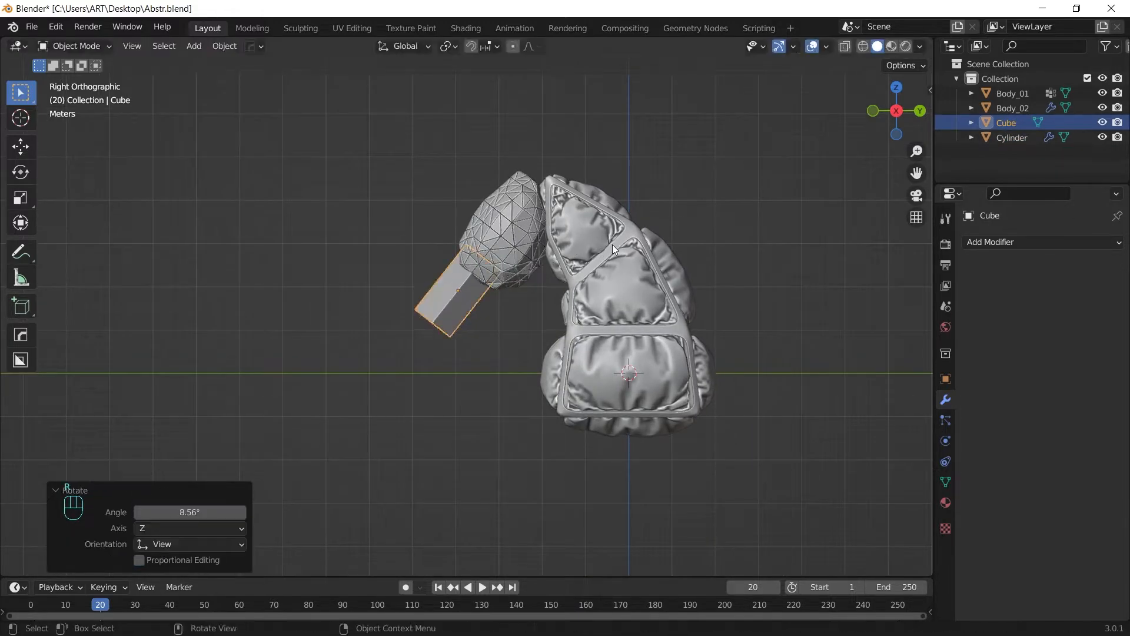
{"action": "key", "text": "g"}
{"action": "key", "text": "Tab"}
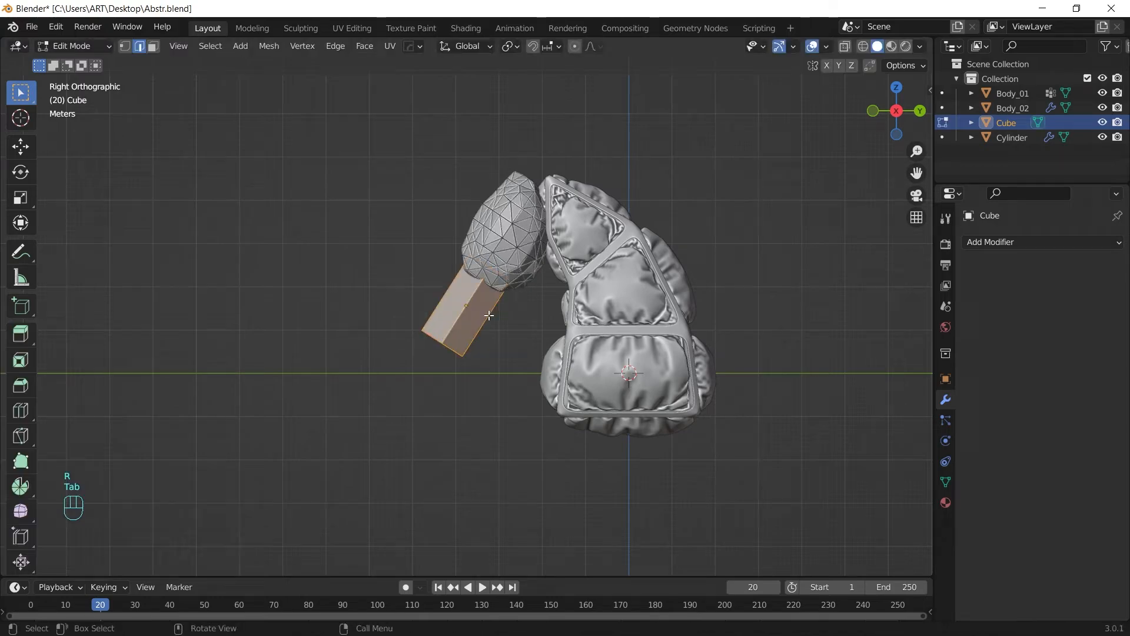
{"action": "scroll", "coordinate": [476, 315], "scroll_direction": "up", "scroll_amount": 3}
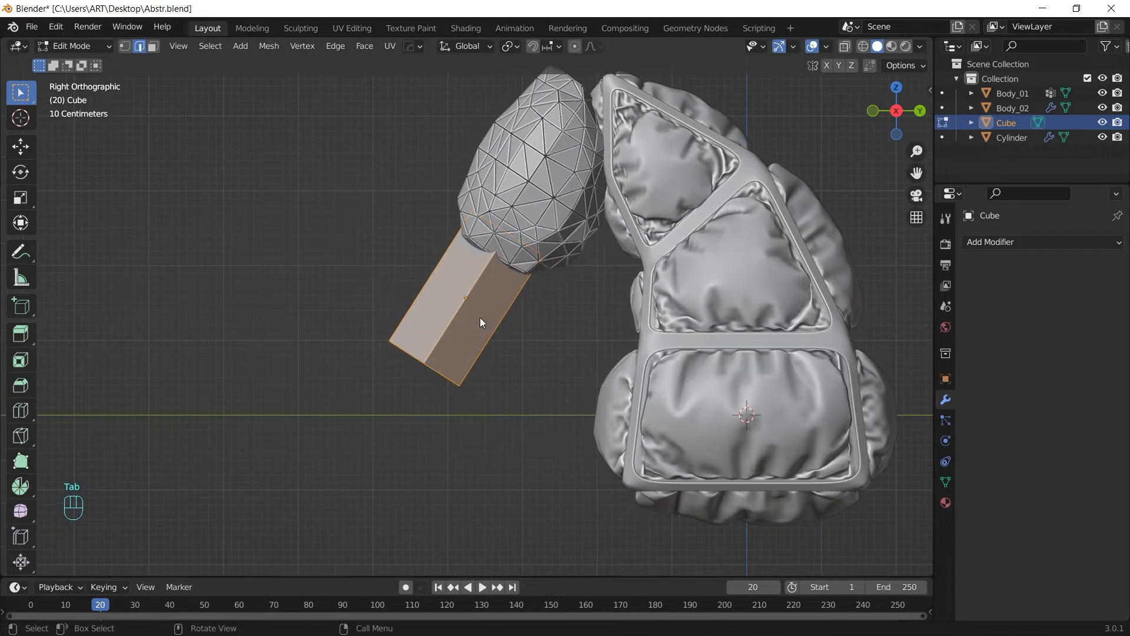
{"action": "key", "text": "Tab"}
Add a Bevel modifier to the muzzle box with an amount of 0.009 m and 3 segments.
{"action": "left_click", "coordinate": [397, 318]}
{"action": "middle_click_drag", "start_coordinate": [504, 350], "coordinate": [573, 365], "text": "shift"}
{"action": "left_click", "coordinate": [588, 212]}
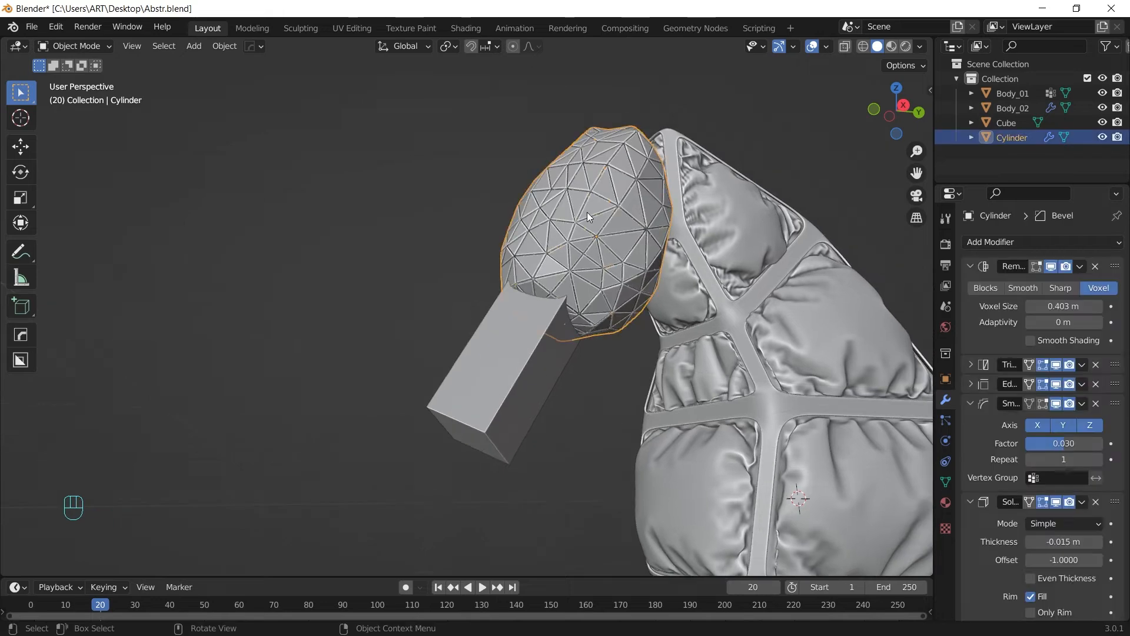
{"action": "scroll", "coordinate": [587, 213], "scroll_direction": "up", "scroll_amount": 1}
{"action": "left_click", "coordinate": [584, 391]}
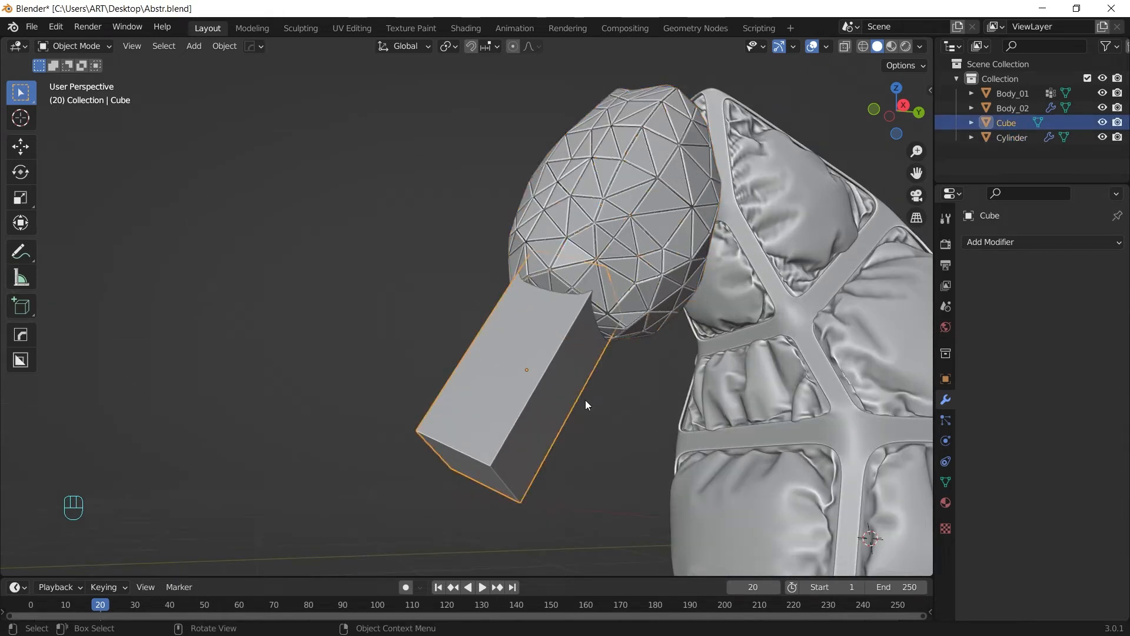
{"action": "left_click", "coordinate": [989, 242]}
{"action": "left_click", "coordinate": [824, 295]}
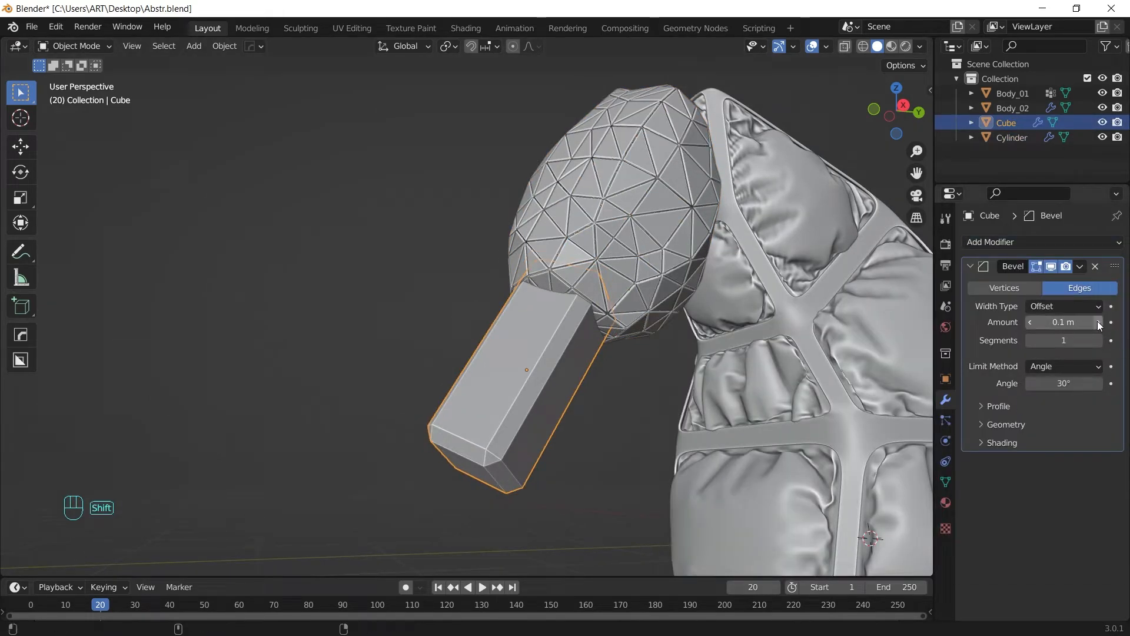
{"action": "left_click_drag", "start_coordinate": [1100, 326], "coordinate": [1054, 326], "text": "shift"}
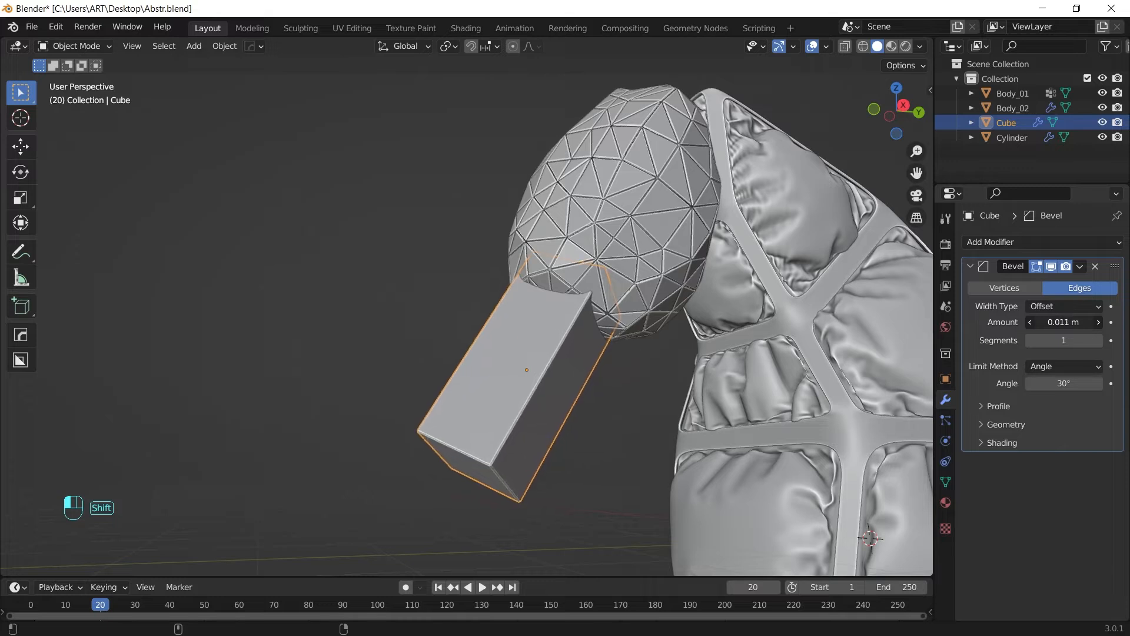
{"action": "left_click", "coordinate": [1099, 340]}
{"action": "left_click", "coordinate": [1099, 340]}
Duplicate the muzzle box in place, enlarge the copy about 1.247 times, and flatten it to about 0.043 along its local Z.
{"action": "key", "text": "shift+d"}
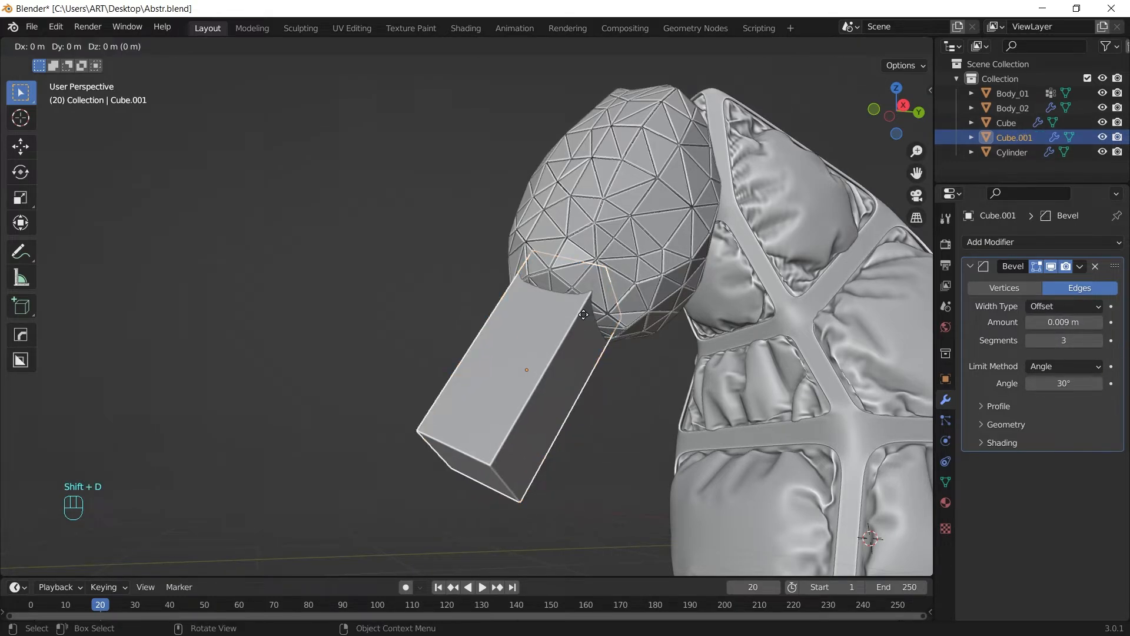
{"action": "right_click", "coordinate": [659, 331]}
{"action": "key", "text": "s"}
{"action": "left_click", "coordinate": [701, 309]}
{"action": "key", "text": "s"}
{"action": "key", "text": "z"}
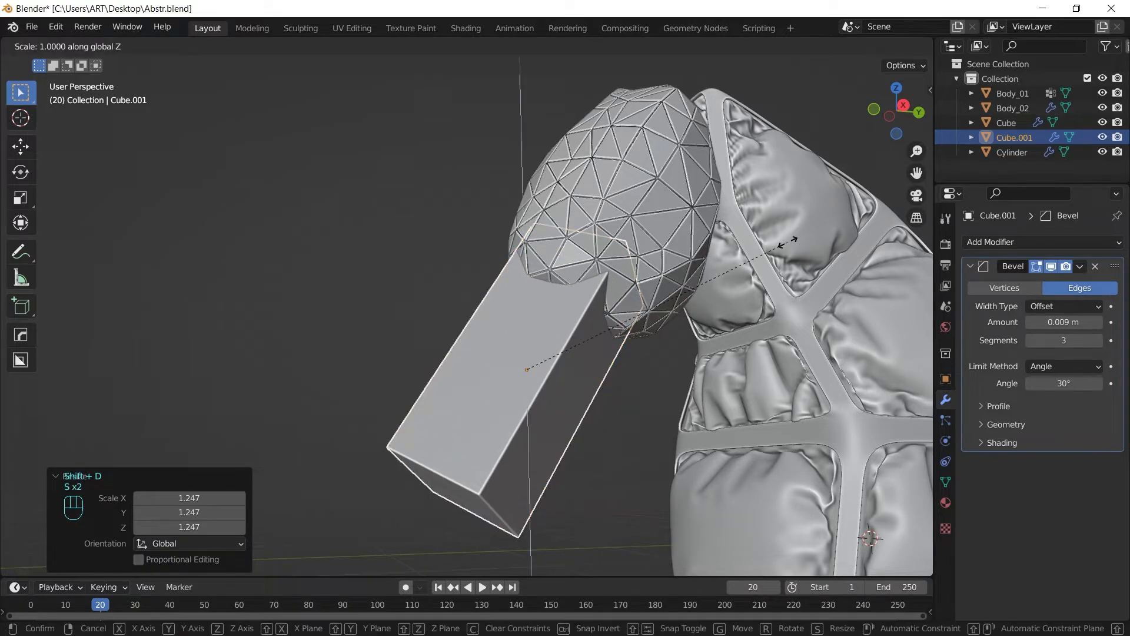
{"action": "key", "text": "z"}
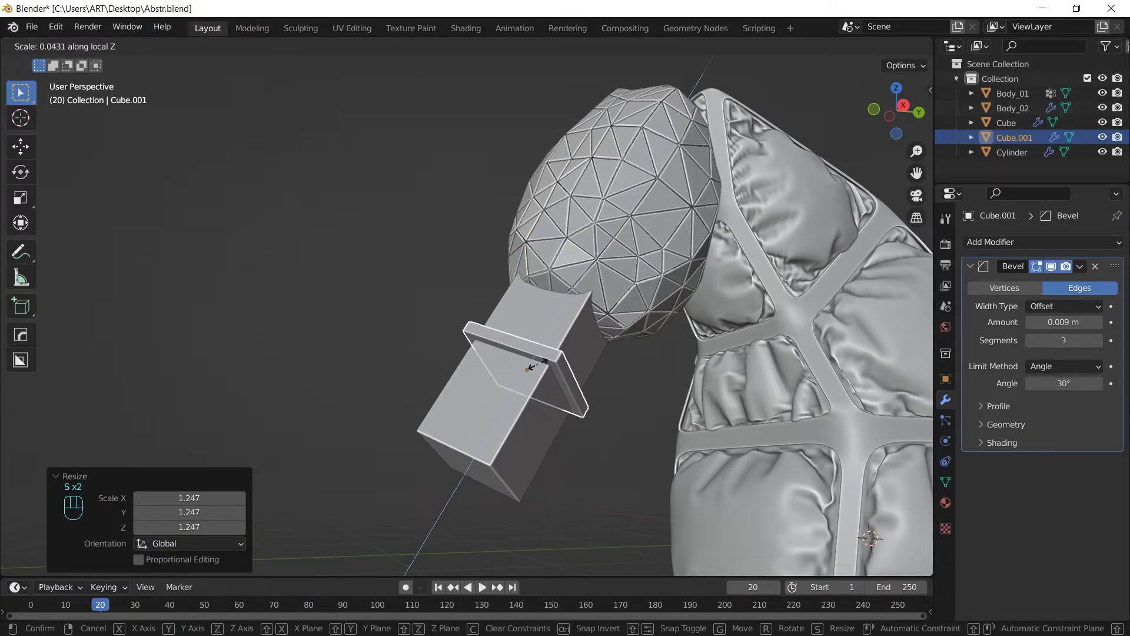
{"action": "left_click", "coordinate": [528, 368]}
Move the thin plate about -0.83 m along its local Z to near the lower end of the muzzle box.
{"action": "key", "text": "KP_3"}
{"action": "key", "text": "g"}
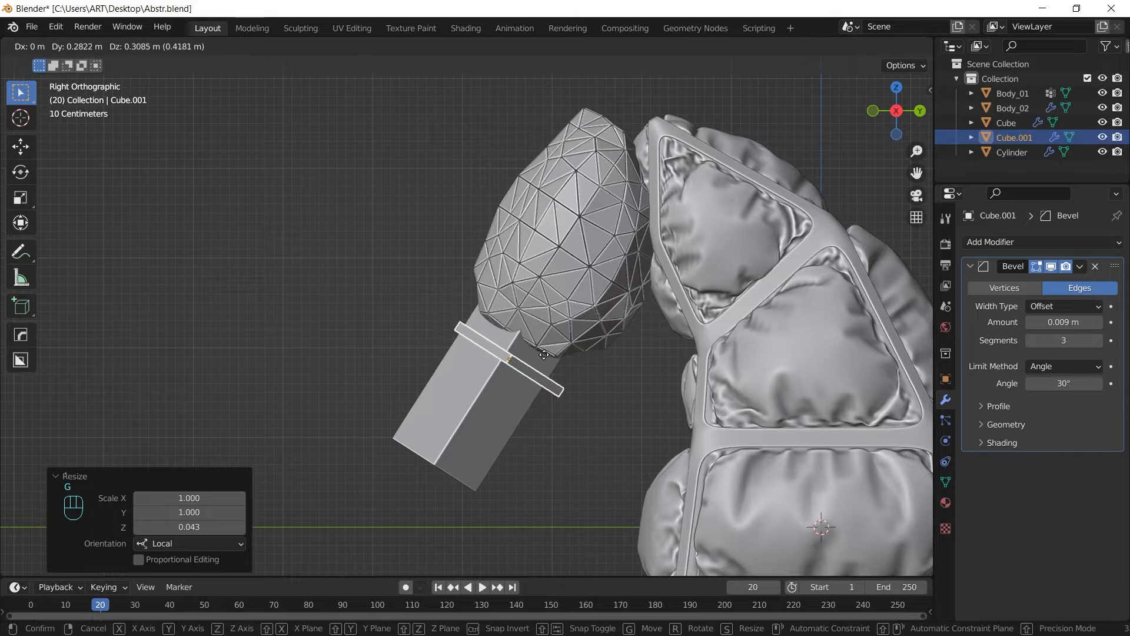
{"action": "key", "text": "z"}
{"action": "key", "text": "z"}
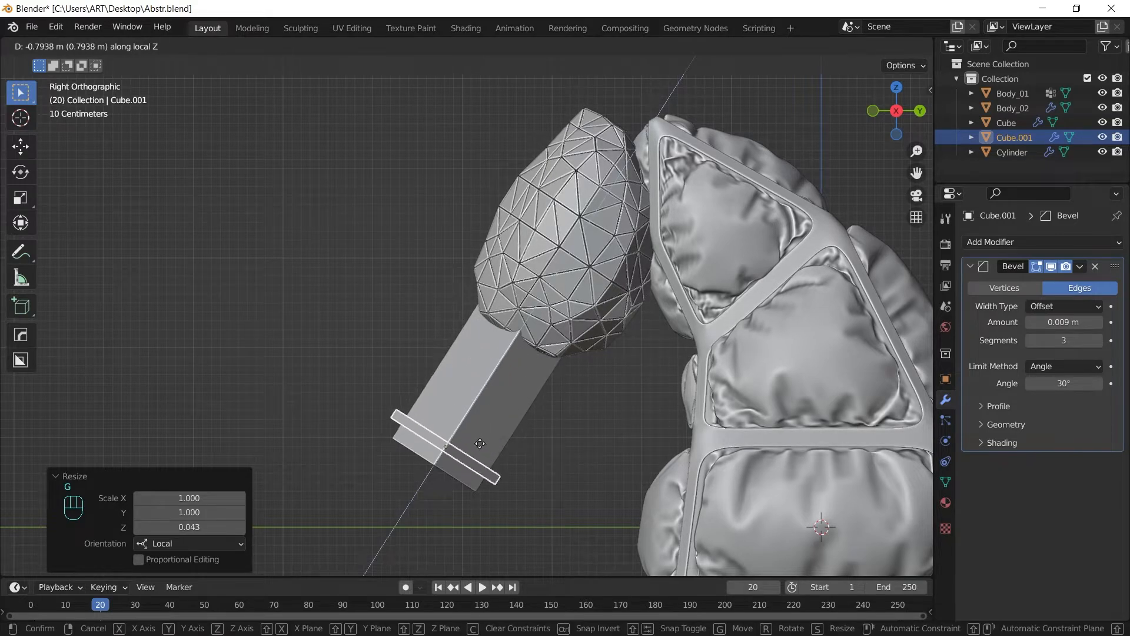
{"action": "left_click", "coordinate": [479, 446]}
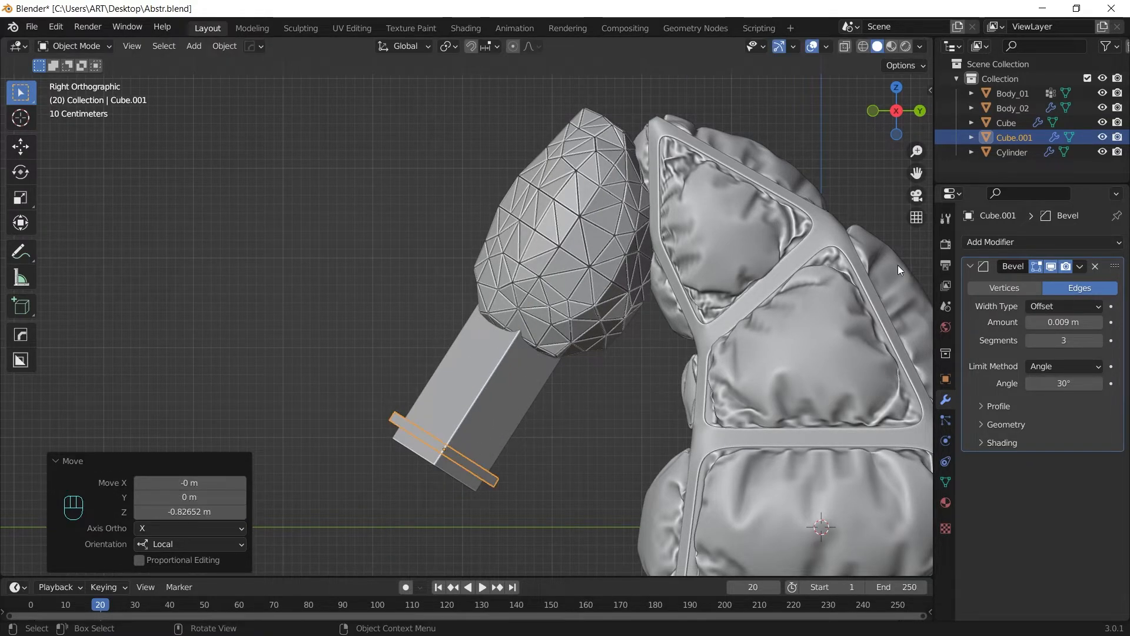
Add an Array modifier to the plate with a relative offset of 0 in X and 2 in Z.
{"action": "left_click", "coordinate": [997, 242]}
{"action": "left_click", "coordinate": [827, 286]}
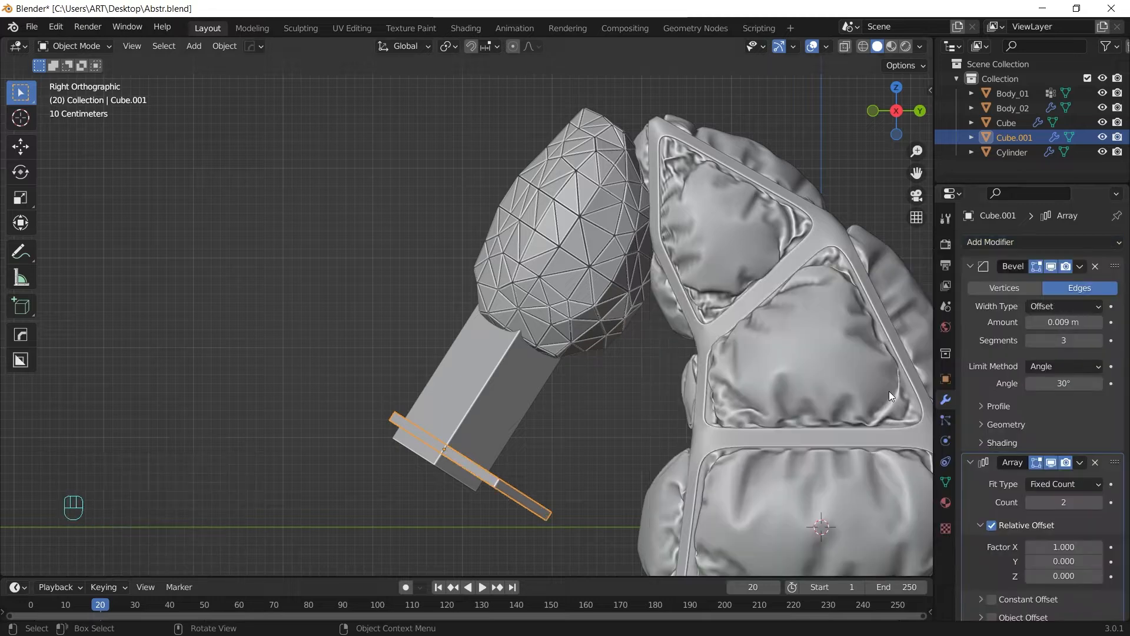
{"action": "left_click", "coordinate": [1064, 547]}
{"action": "type", "text": "0"}
{"action": "key", "text": "Return"}
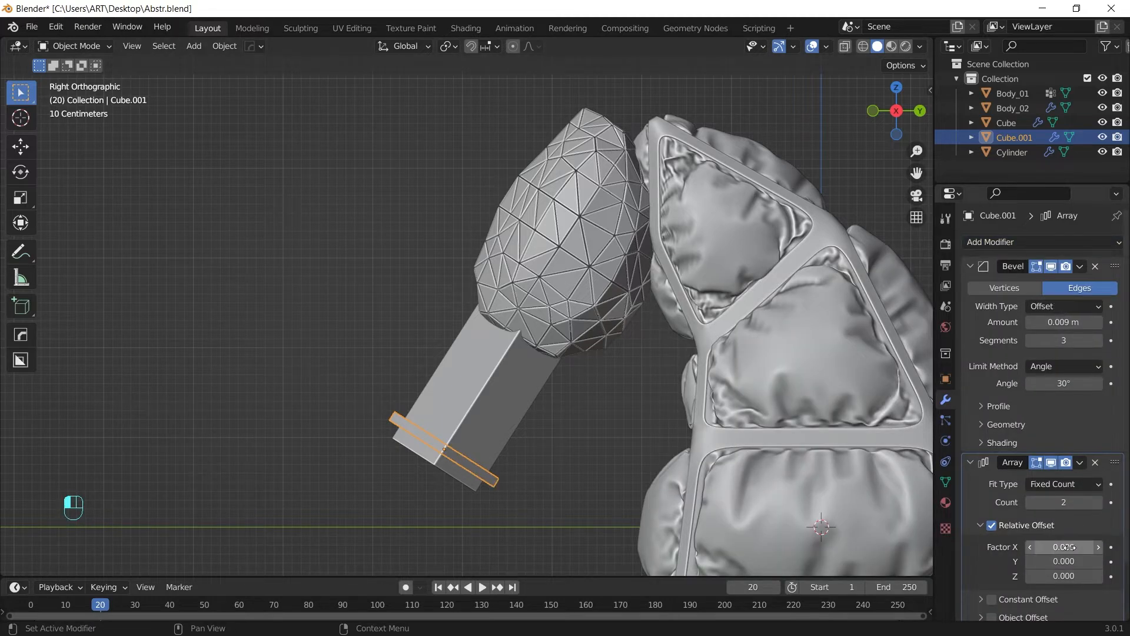
{"action": "left_click", "coordinate": [1064, 575]}
{"action": "type", "text": "2"}
{"action": "key", "text": "Return"}
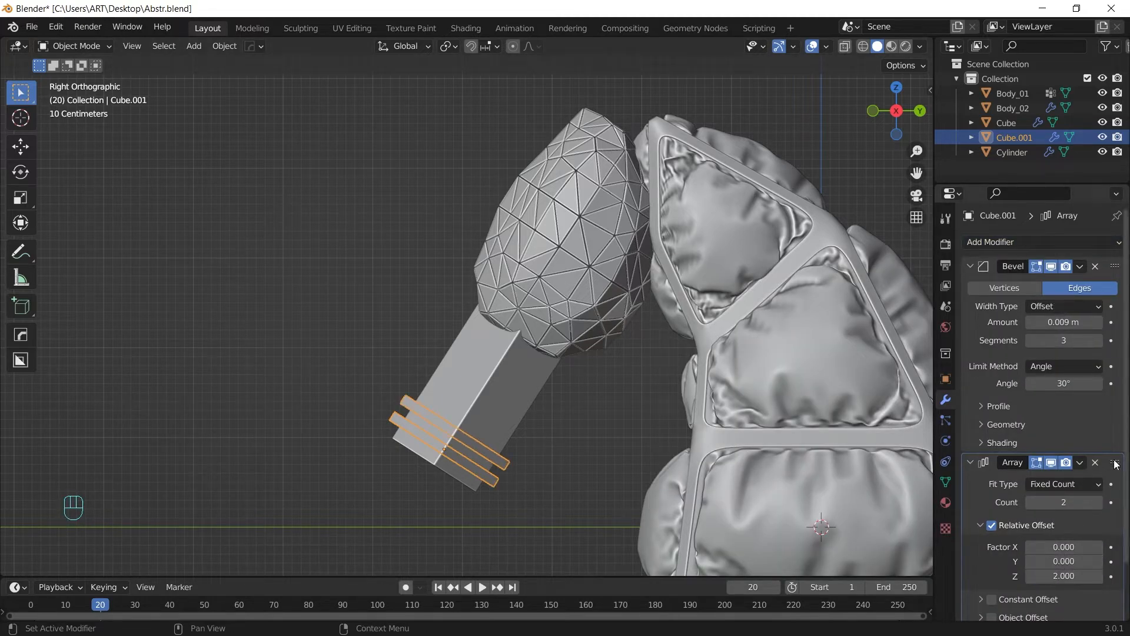
Set the plate's Array count to 7 so the plates run up the muzzle box.
{"action": "left_click", "coordinate": [1098, 502]}
{"action": "left_click", "coordinate": [1099, 502]}
{"action": "left_click", "coordinate": [1098, 502]}
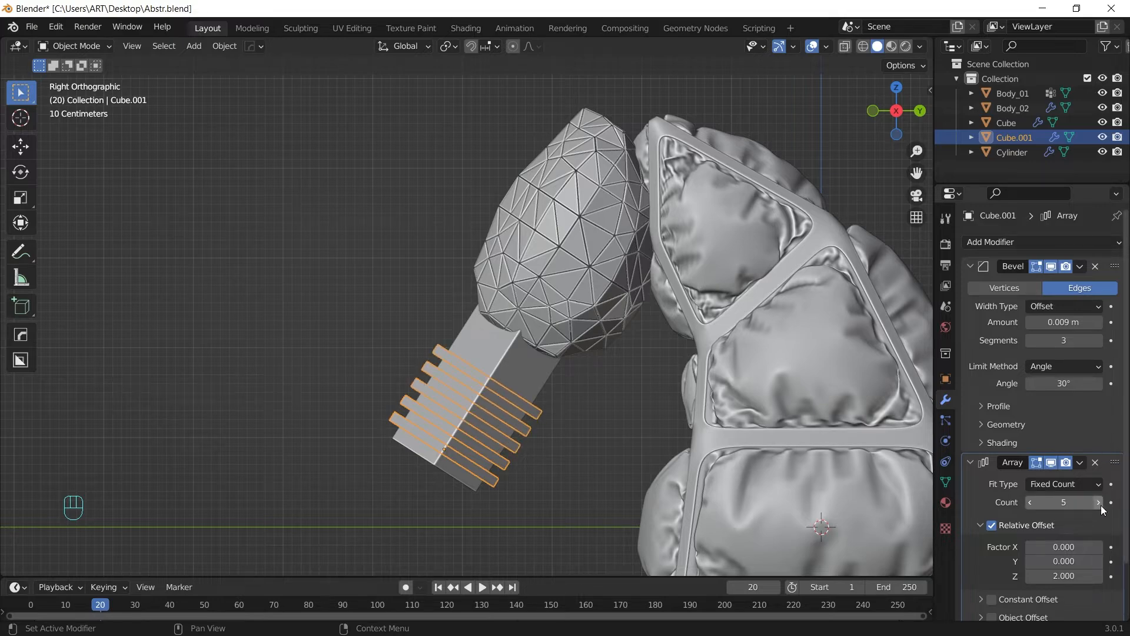
{"action": "left_click", "coordinate": [1099, 503]}
{"action": "left_click", "coordinate": [1098, 502]}
{"action": "middle_click_drag", "start_coordinate": [501, 395], "coordinate": [607, 368]}
{"action": "scroll", "coordinate": [677, 409], "scroll_direction": "down", "scroll_amount": 5}
{"action": "scroll", "coordinate": [587, 400], "scroll_direction": "up", "scroll_amount": 2}
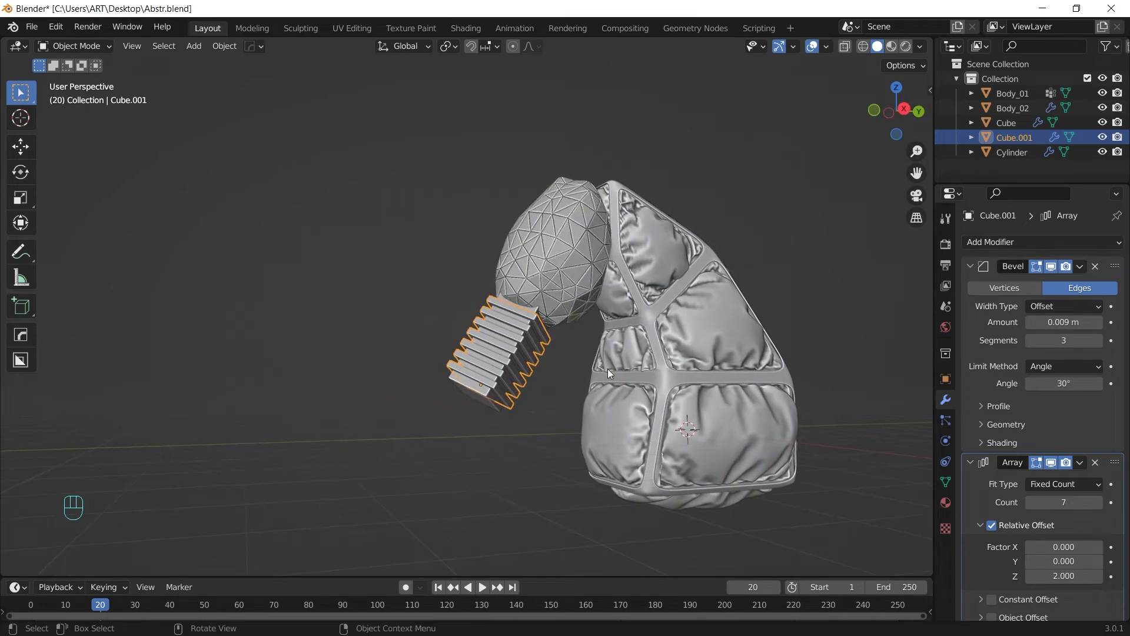
{"action": "scroll", "coordinate": [562, 376], "scroll_direction": "up", "scroll_amount": 2}
Duplicate the muzzle box in place and remove the Bevel modifier from the copy.
{"action": "left_click", "coordinate": [329, 358]}
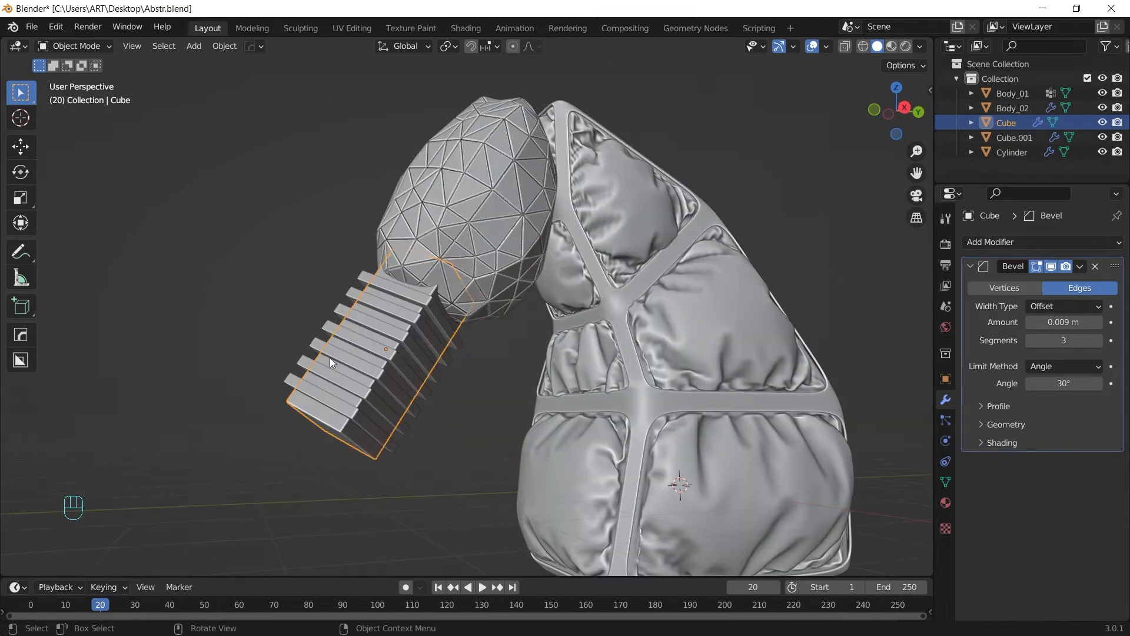
{"action": "key", "text": "shift+d"}
{"action": "right_click", "coordinate": [352, 359]}
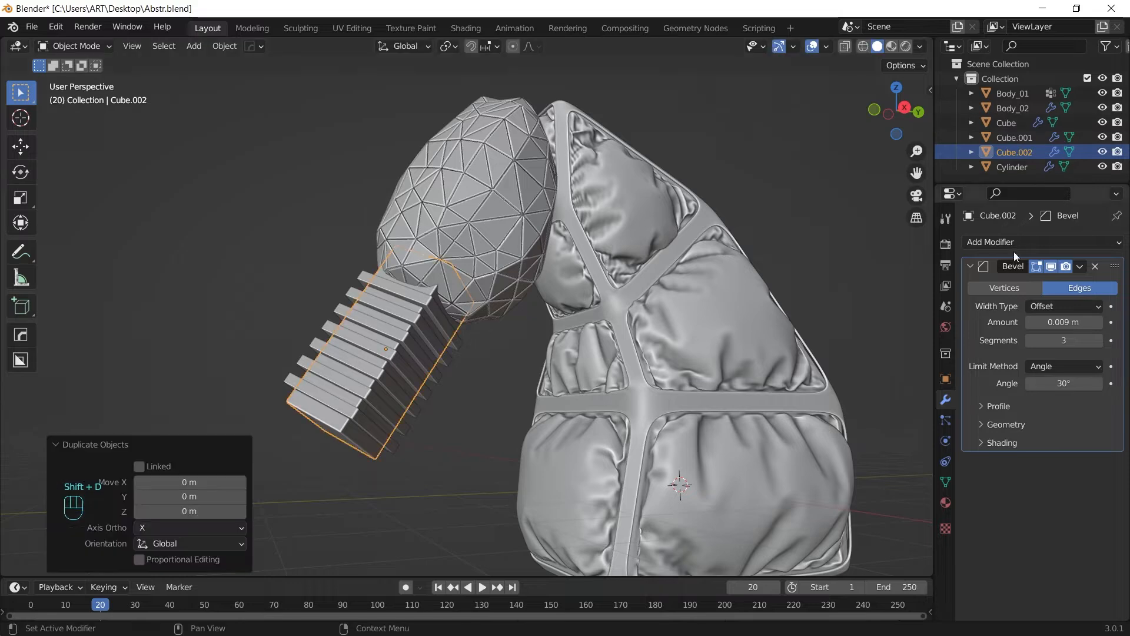
{"action": "left_click", "coordinate": [1096, 266]}
Add a voxel Remesh modifier and a Displace modifier to the duplicated muzzle box.
{"action": "left_click", "coordinate": [1086, 245]}
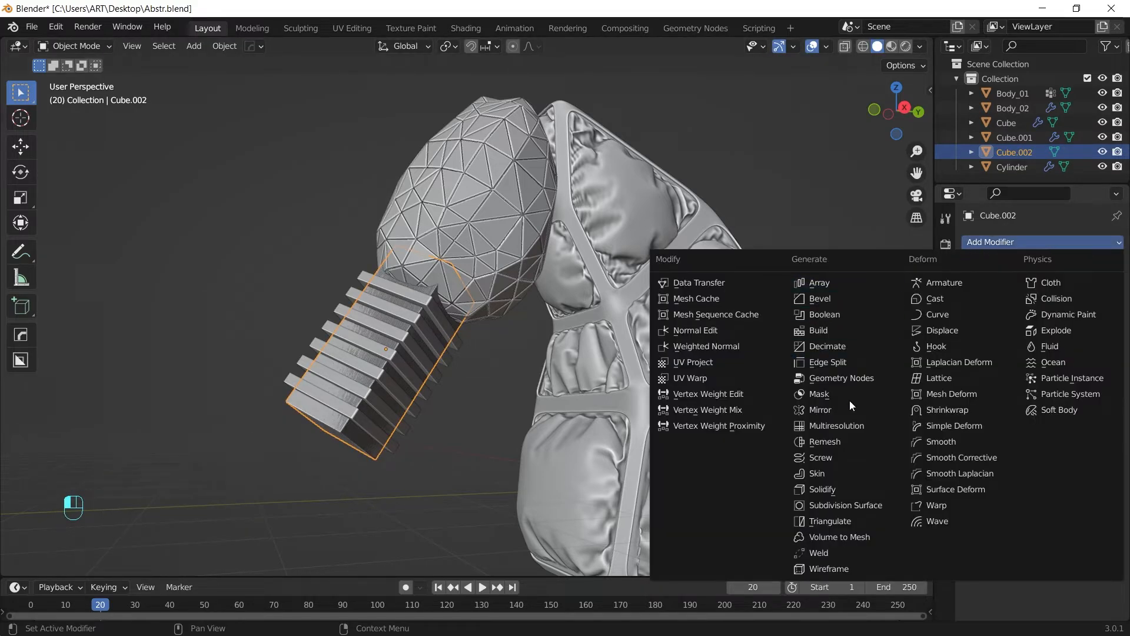
{"action": "left_click", "coordinate": [842, 442]}
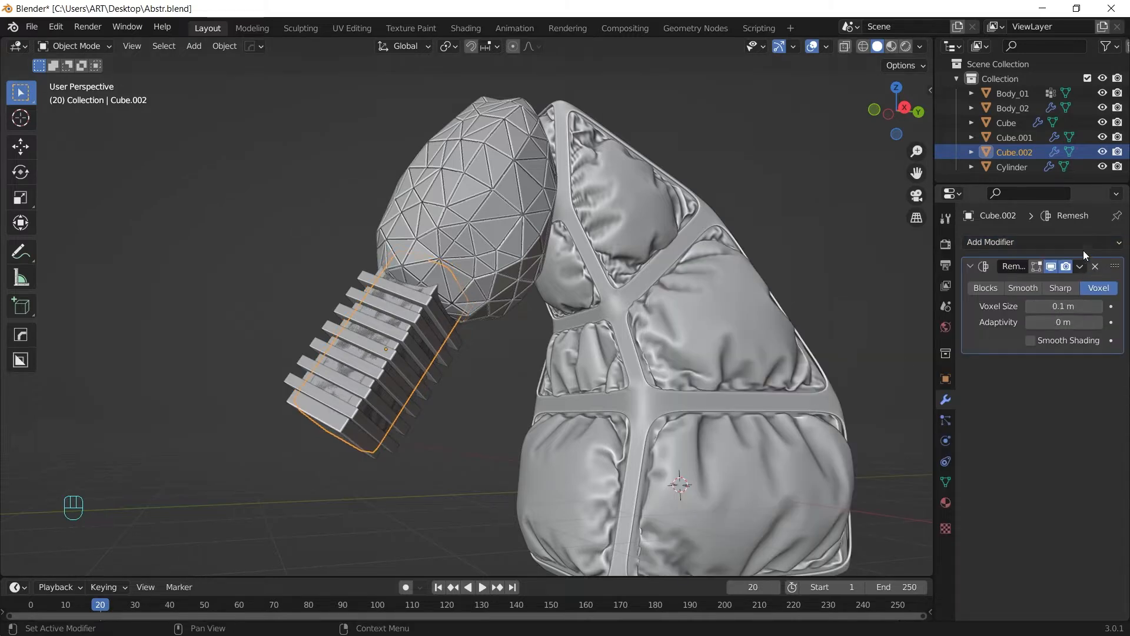
{"action": "left_click", "coordinate": [1051, 240]}
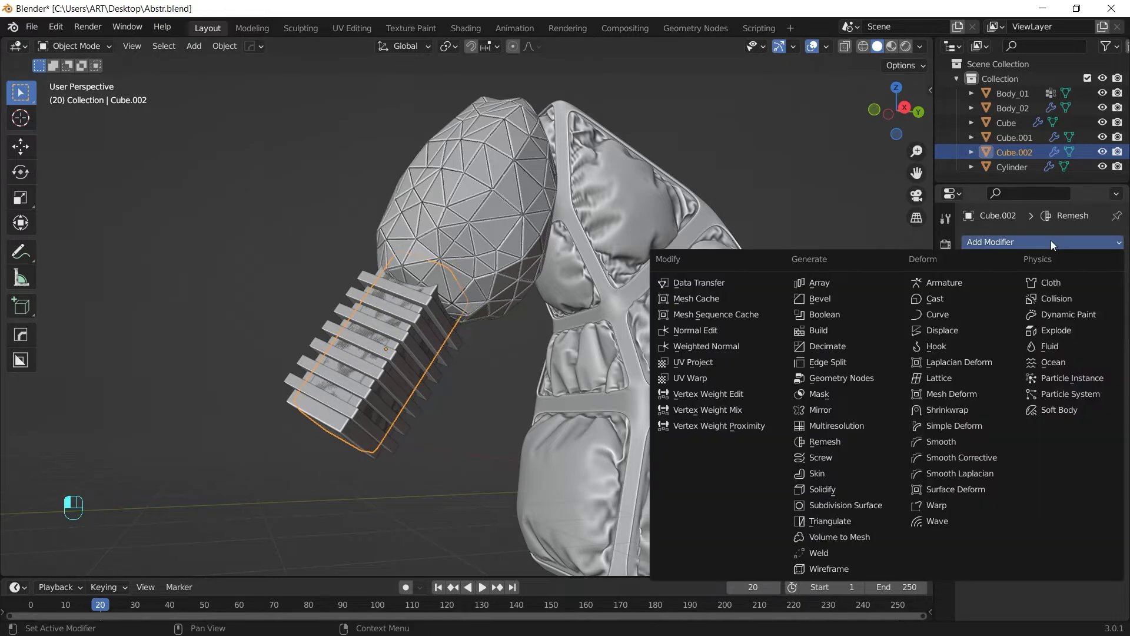
{"action": "left_click", "coordinate": [959, 332]}
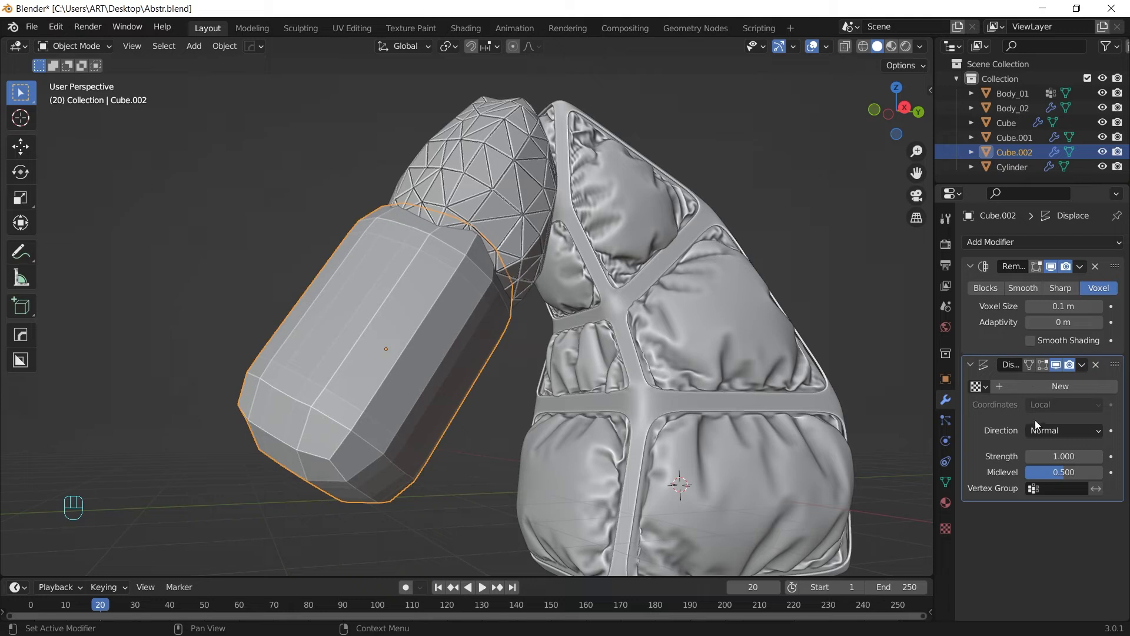
Give the Displace modifier a new texture of type Clouds and return to the modifier settings.
{"action": "left_click", "coordinate": [1077, 386]}
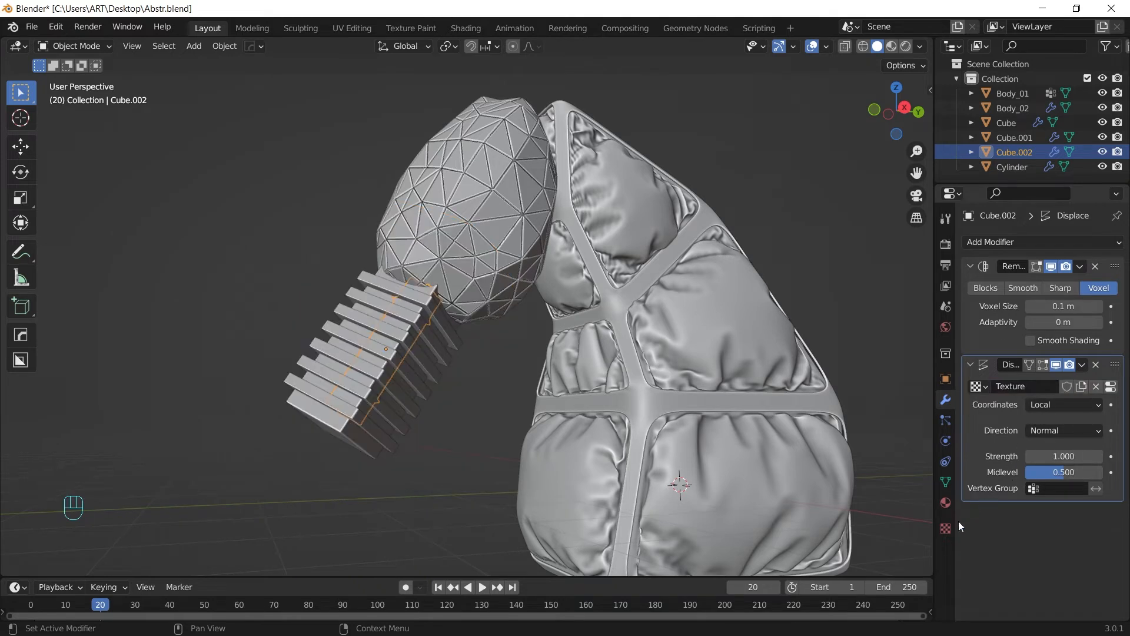
{"action": "left_click", "coordinate": [946, 528]}
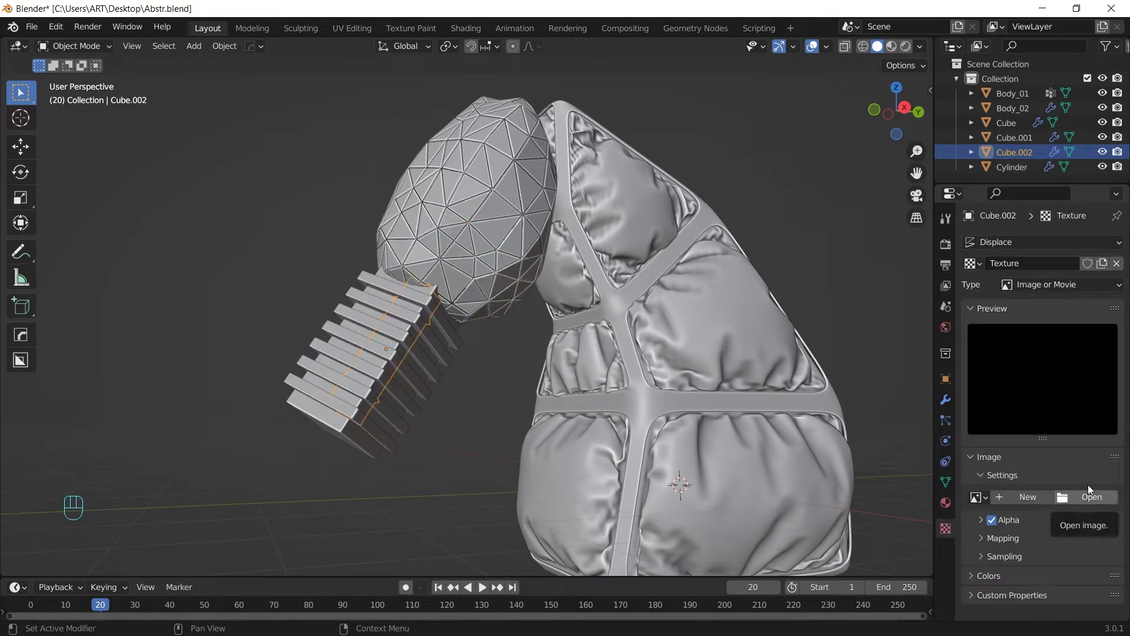
{"action": "left_click", "coordinate": [1064, 286]}
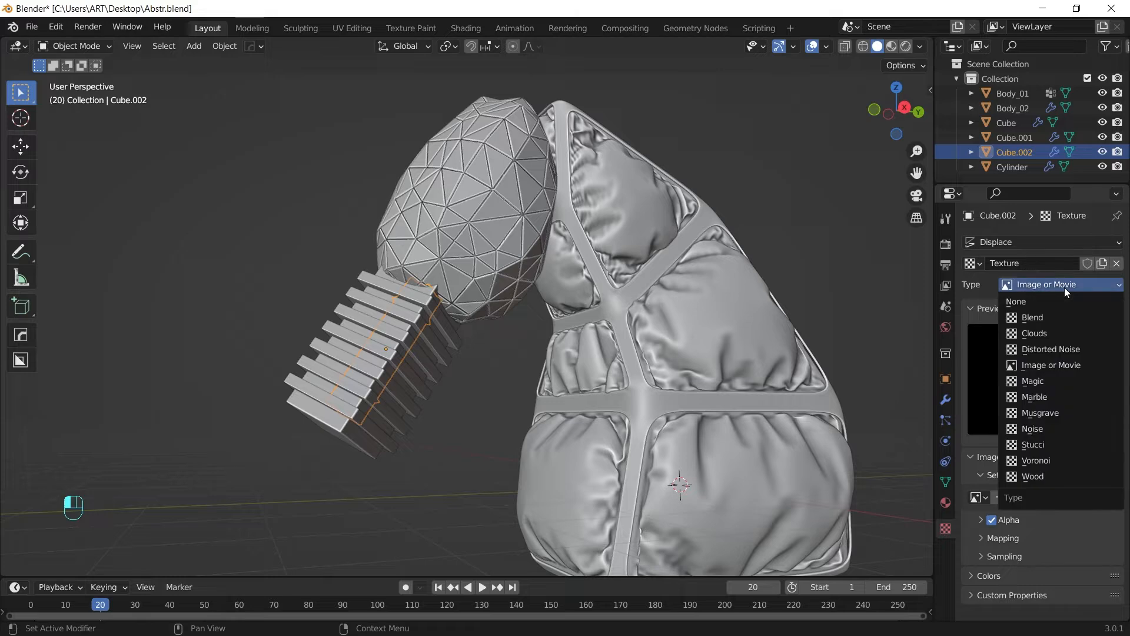
{"action": "left_click", "coordinate": [1021, 335]}
{"action": "scroll", "coordinate": [463, 406], "scroll_direction": "up", "scroll_amount": 2}
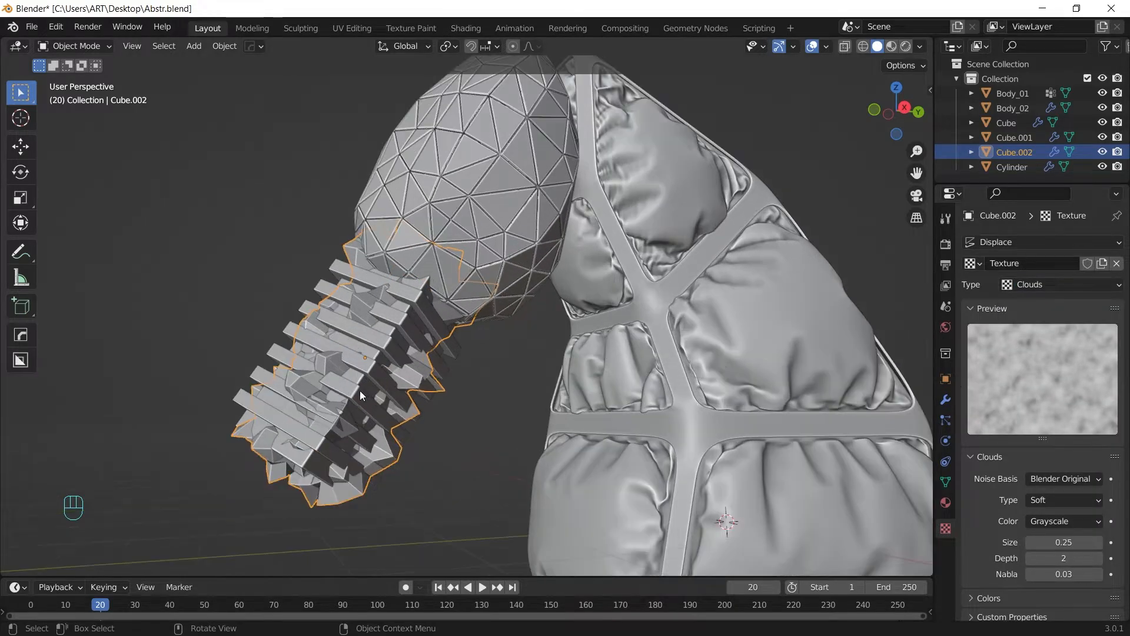
{"action": "left_click", "coordinate": [946, 400]}
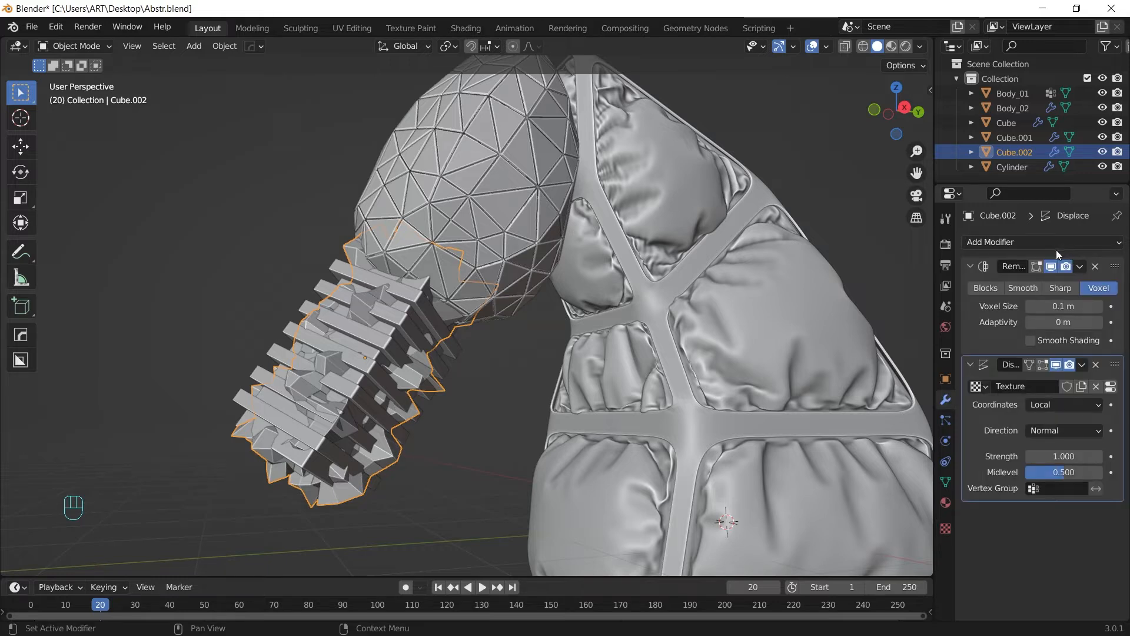
Isolate the displaced muzzle copy and add a Decimate modifier with a collapse ratio of 0.3060.
{"action": "key", "text": "KP_Divide"}
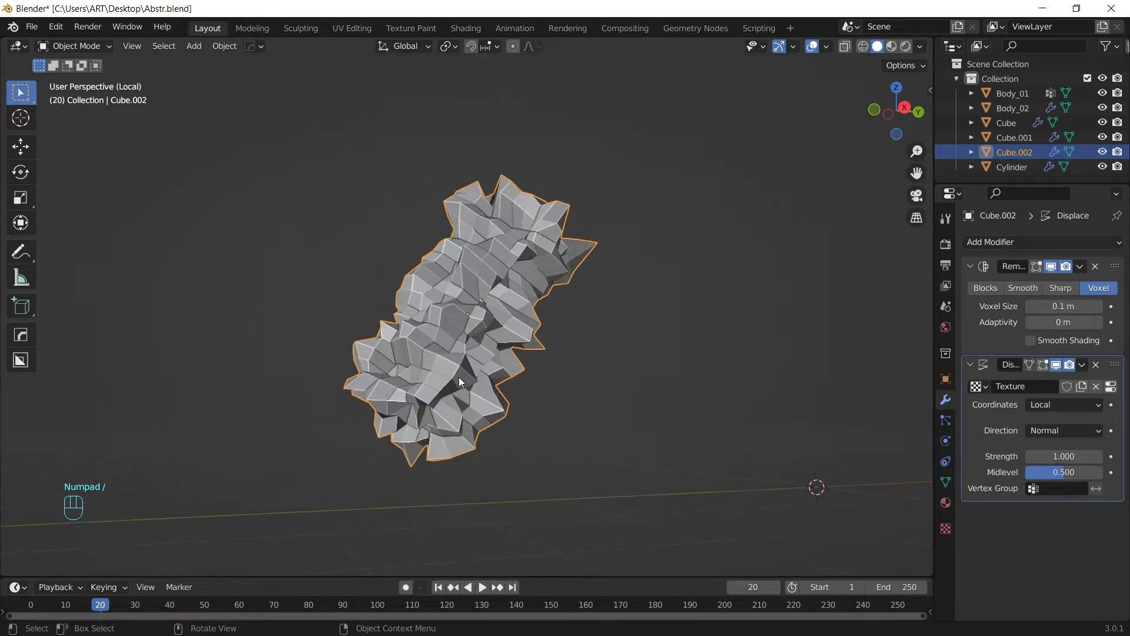
{"action": "middle_click_drag", "start_coordinate": [460, 375], "coordinate": [556, 348]}
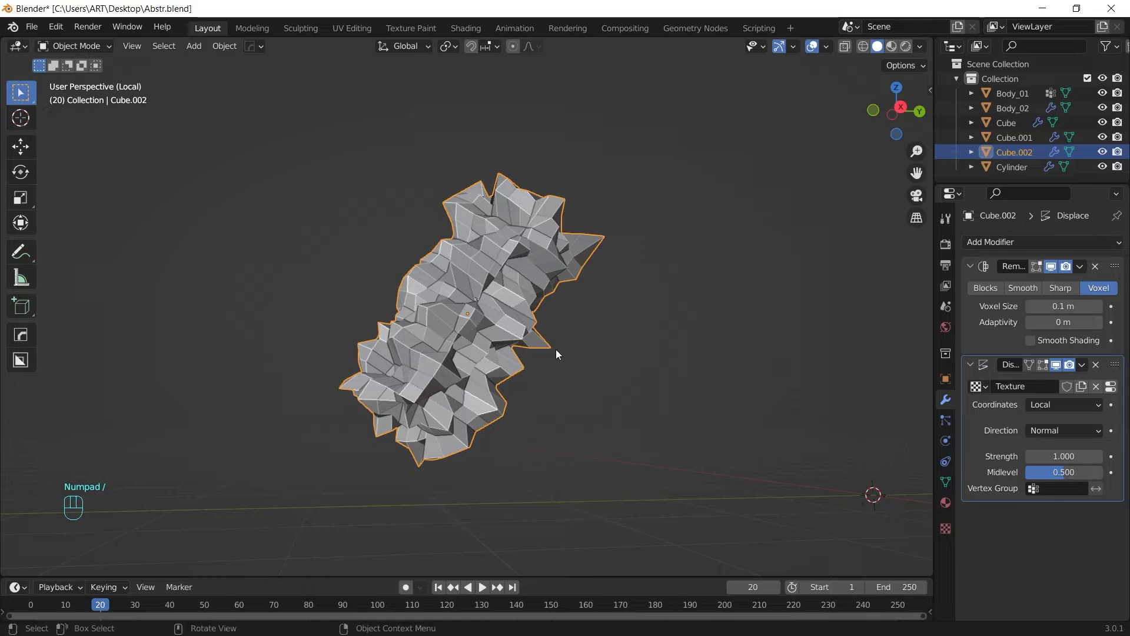
{"action": "left_click", "coordinate": [1059, 241]}
{"action": "left_click", "coordinate": [1055, 239]}
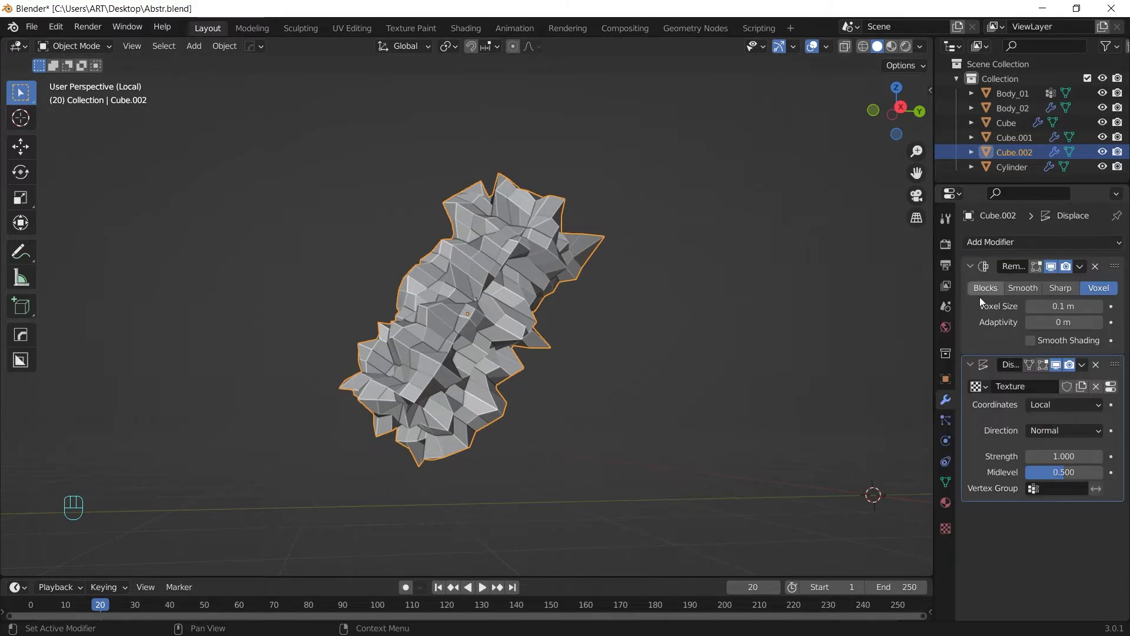
{"action": "left_click", "coordinate": [971, 266]}
{"action": "left_click", "coordinate": [969, 286]}
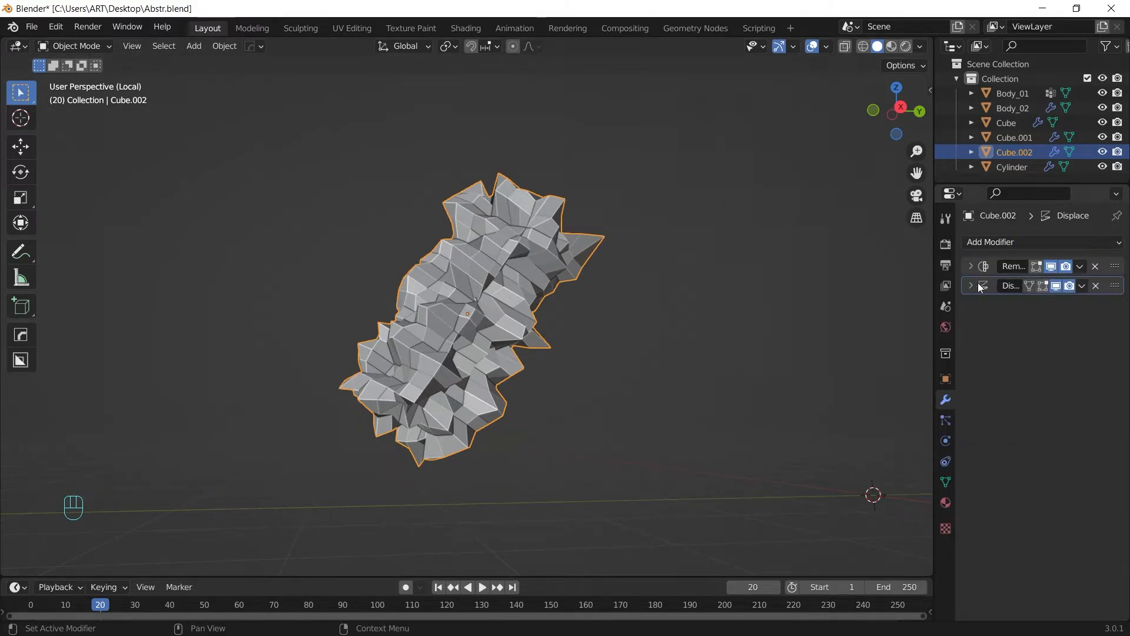
{"action": "left_click", "coordinate": [1041, 241]}
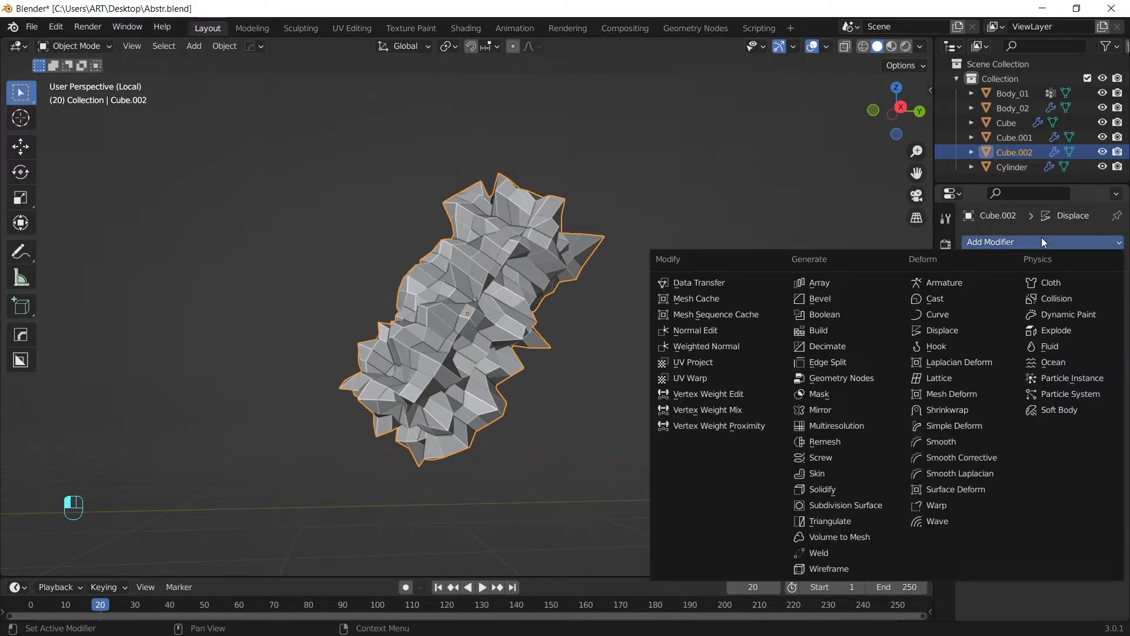
{"action": "left_click", "coordinate": [833, 346]}
{"action": "left_click_drag", "start_coordinate": [1082, 348], "coordinate": [1031, 348]}
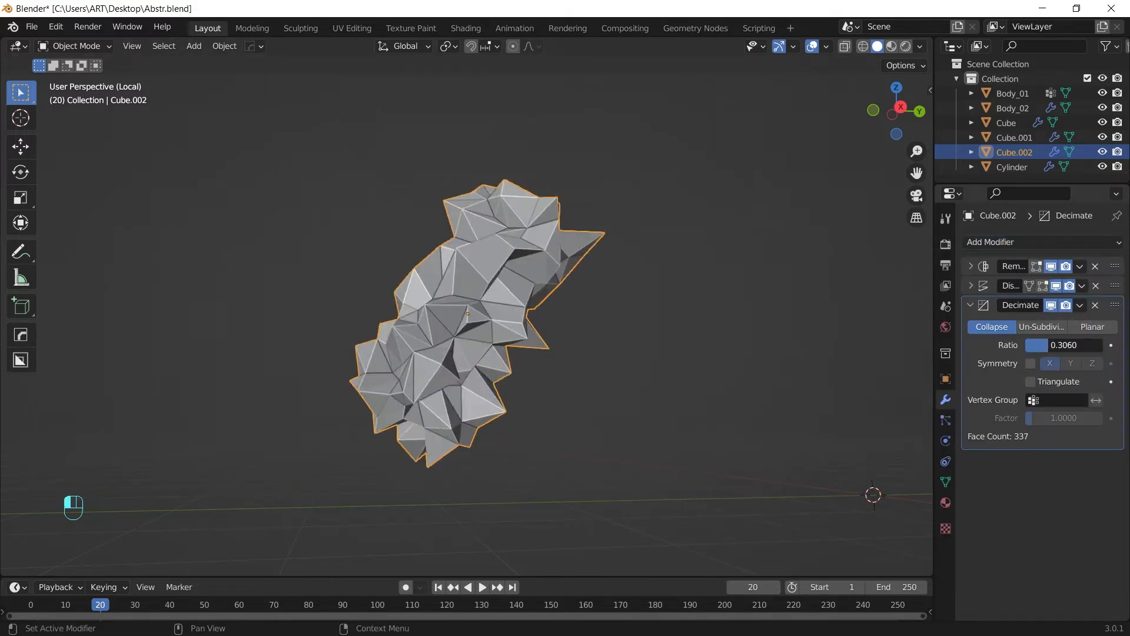
{"action": "left_click", "coordinate": [970, 305]}
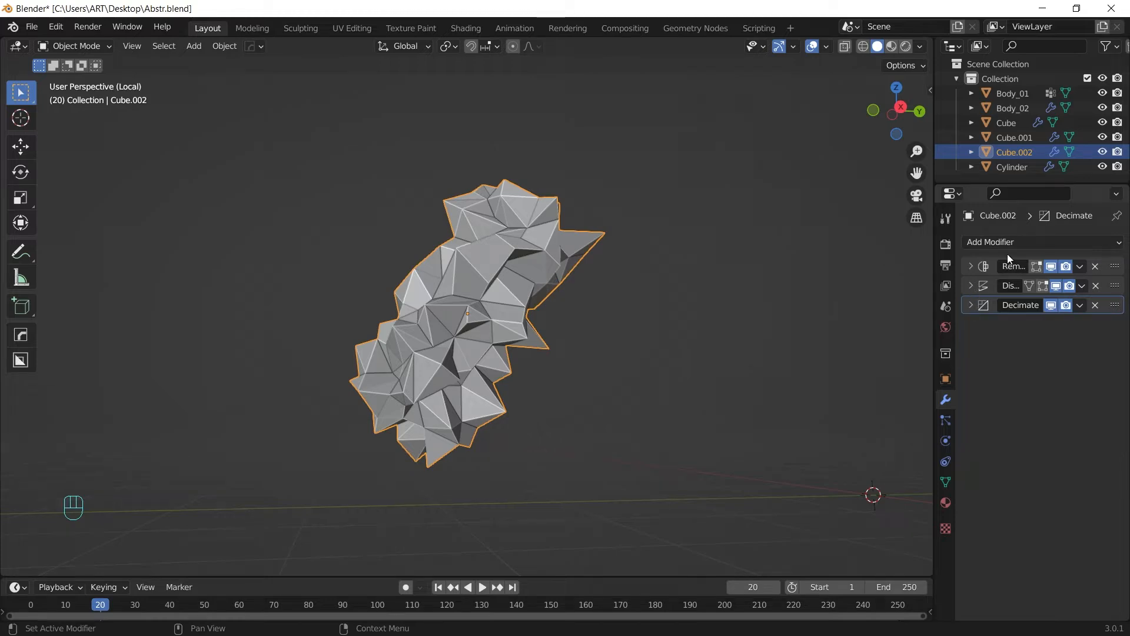
Add a Wireframe modifier and a Subdivision Surface modifier to the isolated muzzle copy.
{"action": "left_click", "coordinate": [1021, 241]}
{"action": "left_click", "coordinate": [829, 569]}
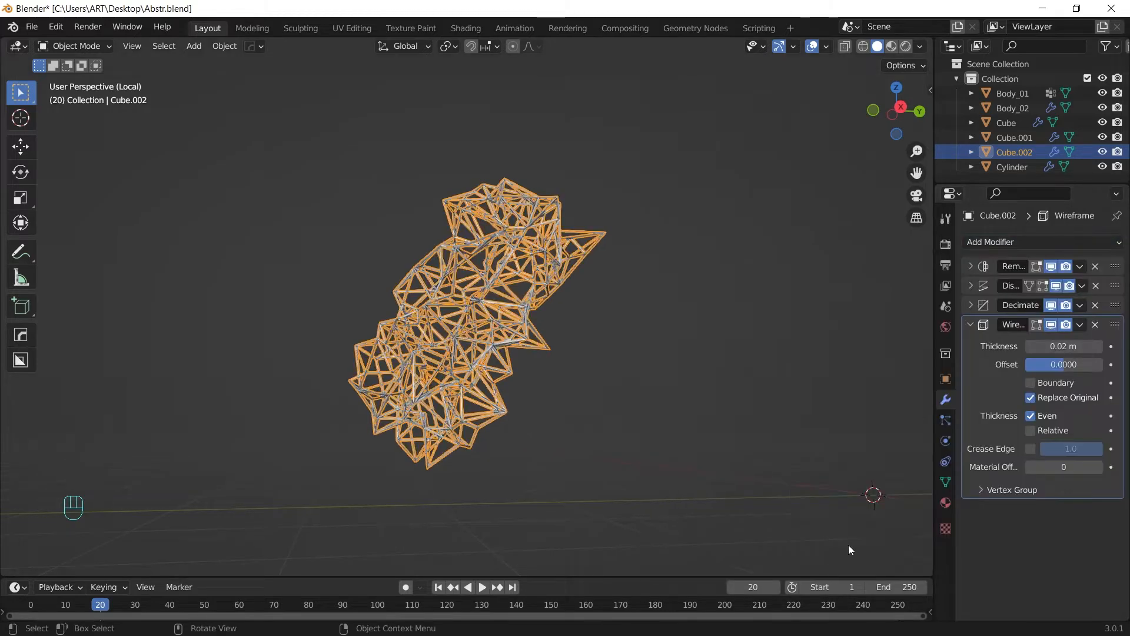
{"action": "left_click", "coordinate": [1054, 242]}
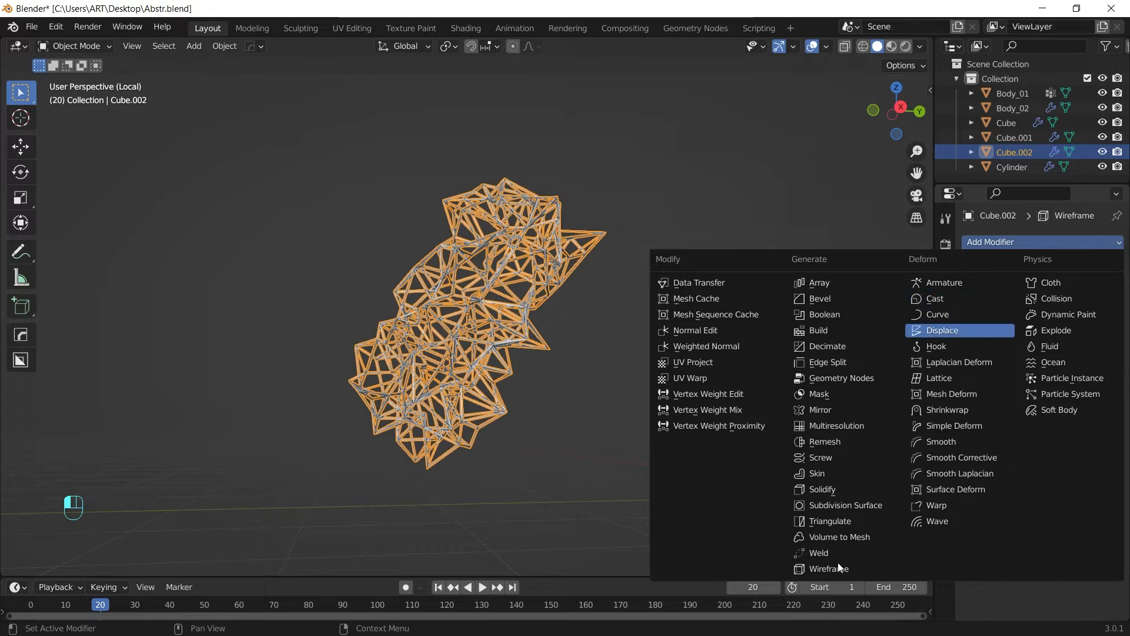
{"action": "left_click", "coordinate": [859, 507]}
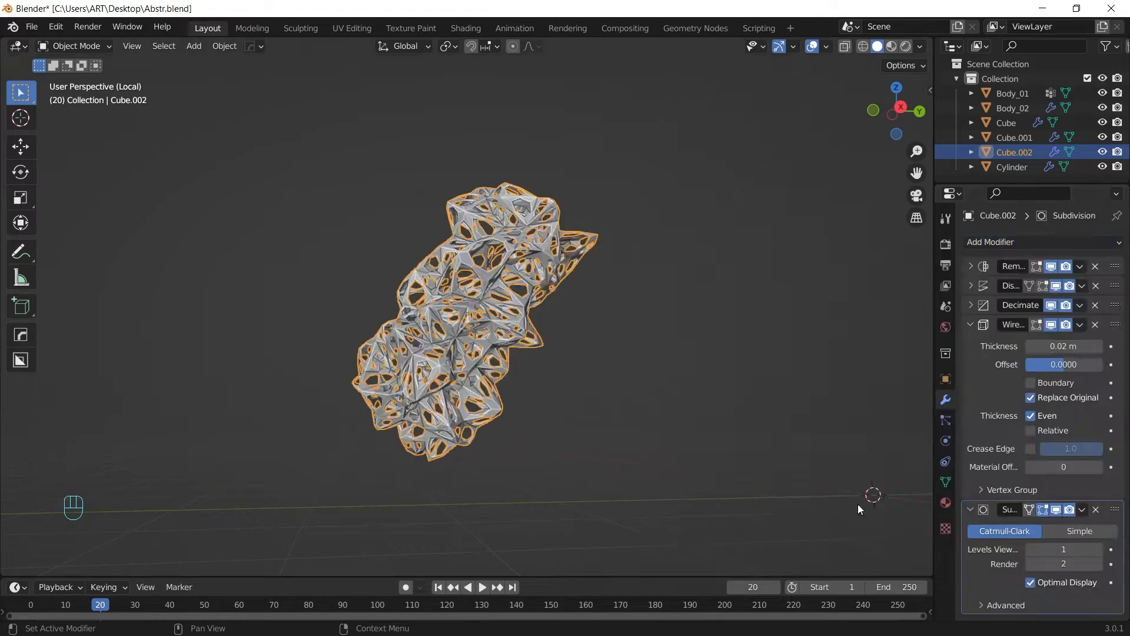
{"action": "left_click", "coordinate": [724, 314]}
{"action": "middle_click_drag", "start_coordinate": [724, 314], "coordinate": [544, 320]}
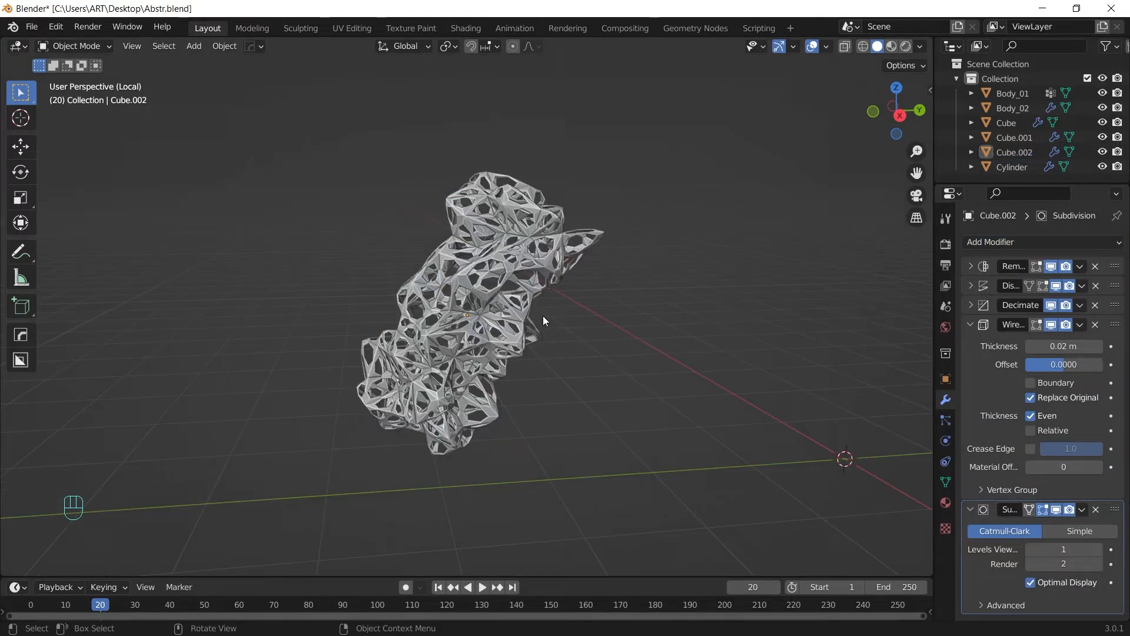
{"action": "left_click", "coordinate": [549, 263]}
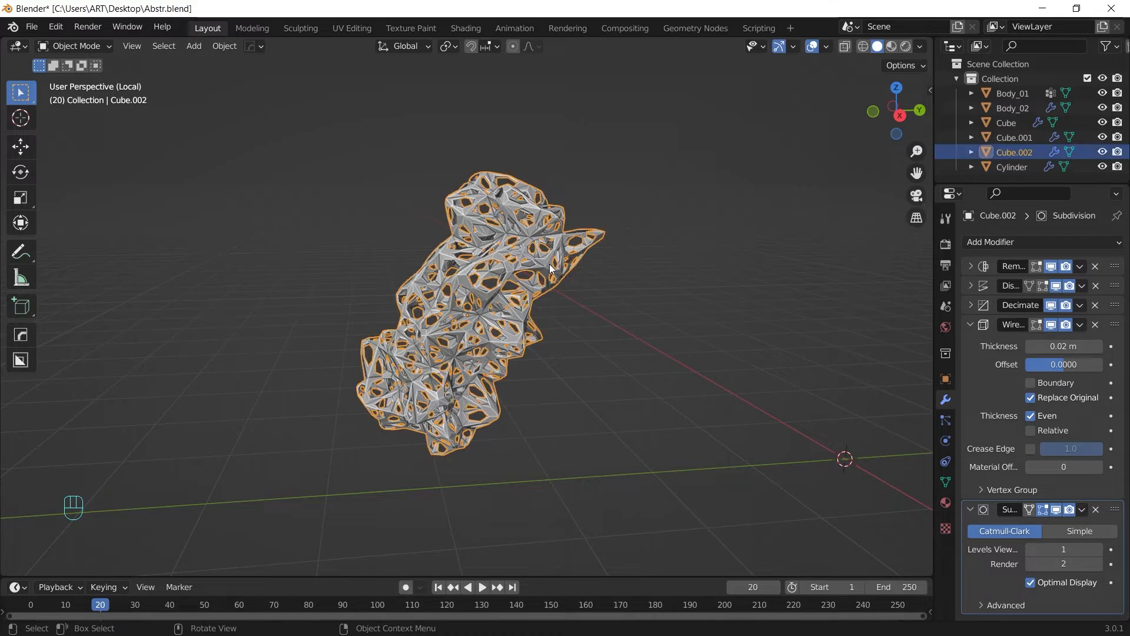
Raise the Subdivision modifier's viewport level to 3 and inspect the lattice.
{"action": "left_click", "coordinate": [1097, 549]}
{"action": "left_click", "coordinate": [1097, 549]}
{"action": "middle_click_drag", "start_coordinate": [638, 344], "coordinate": [542, 382]}
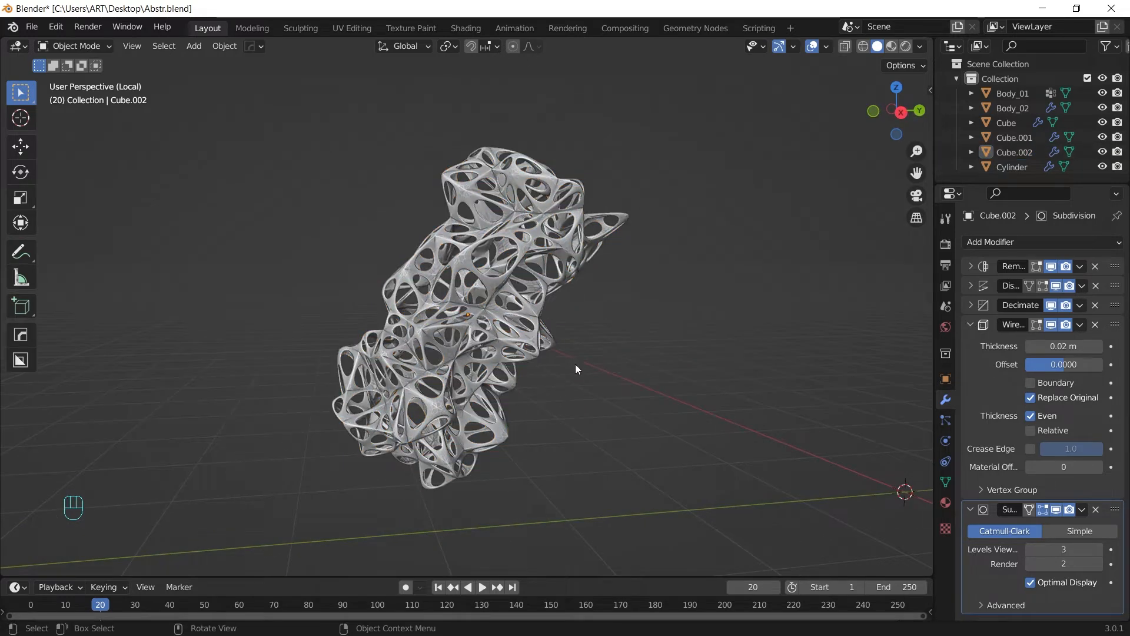
Try a Decimate ratio of 0.2869 on the lattice and undo the change.
{"action": "left_click", "coordinate": [970, 304]}
{"action": "left_click_drag", "start_coordinate": [1096, 348], "coordinate": [1027, 340], "text": "shift"}
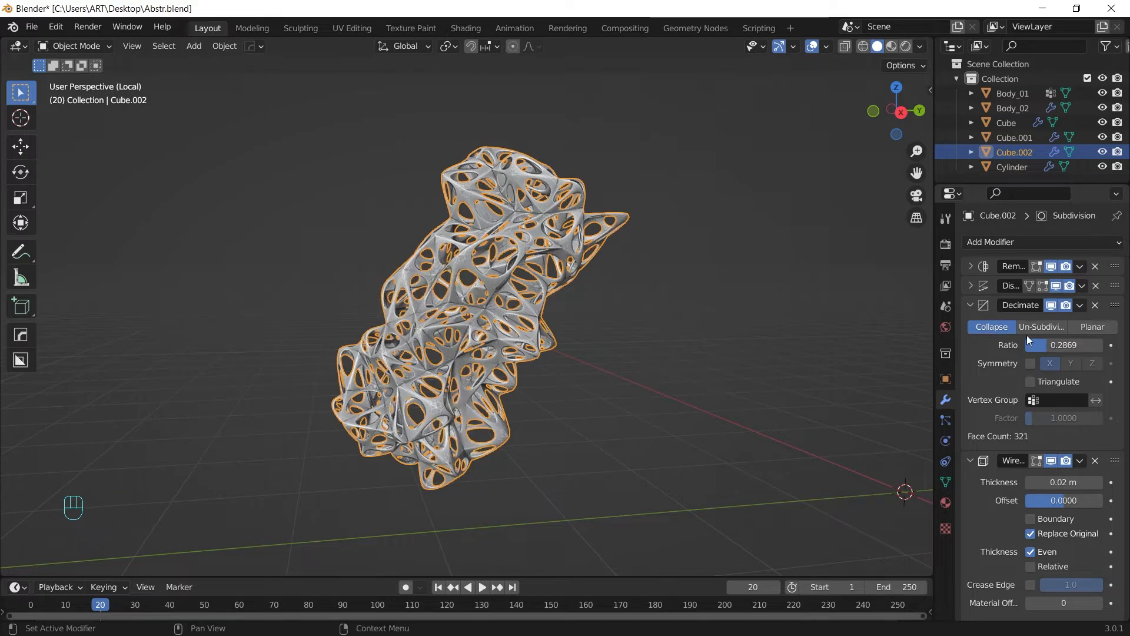
{"action": "key", "text": "ctrl+z"}
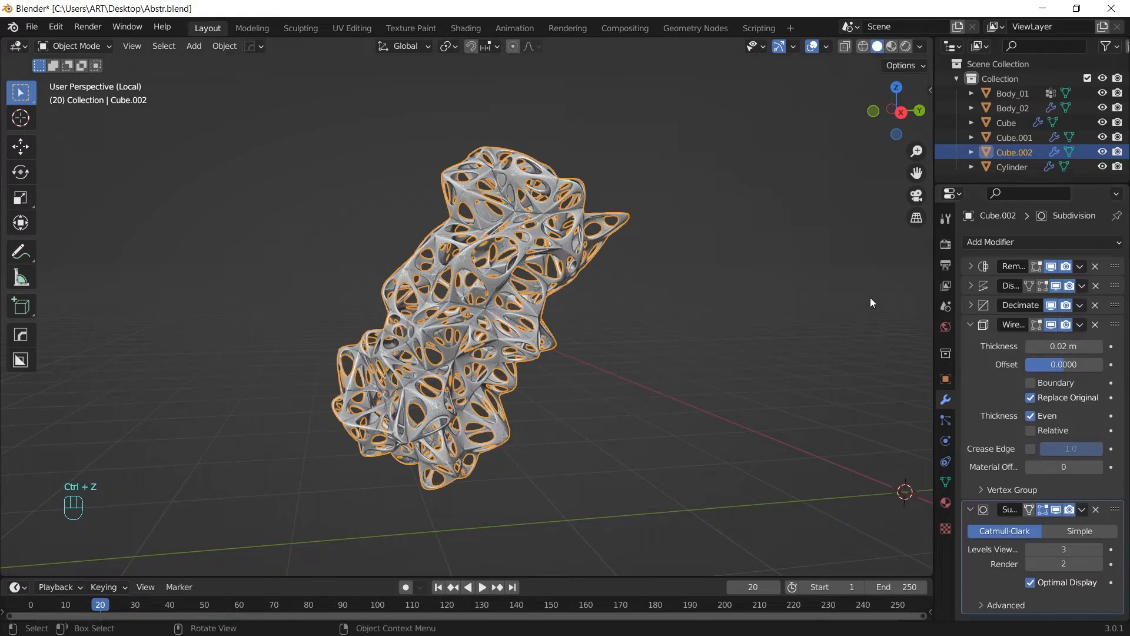
Lower the Subdivision viewport level to 1 and reduce the Decimate ratio to 0.1123.
{"action": "left_click", "coordinate": [1029, 550]}
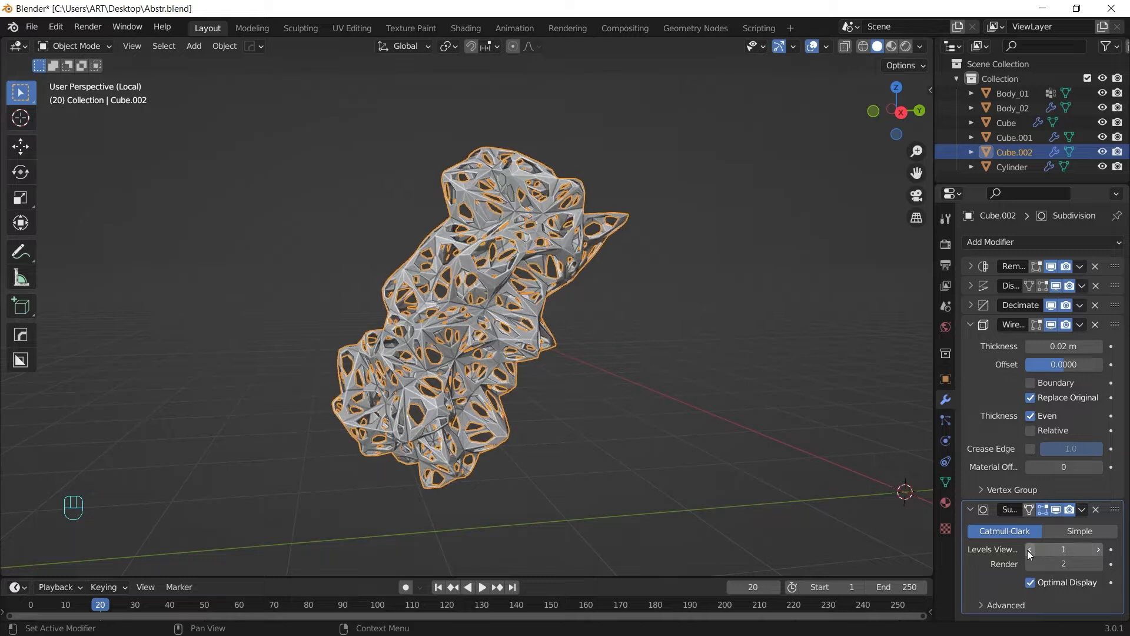
{"action": "left_click", "coordinate": [1030, 550]}
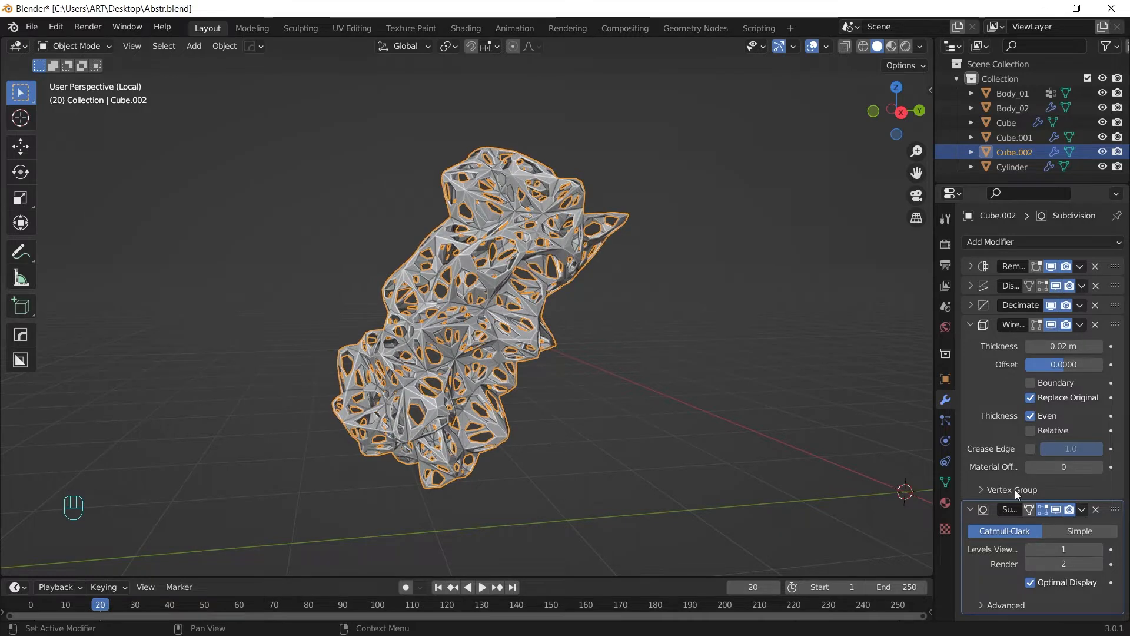
{"action": "left_click", "coordinate": [969, 305]}
{"action": "left_click_drag", "start_coordinate": [1102, 344], "coordinate": [1048, 345], "text": "shift"}
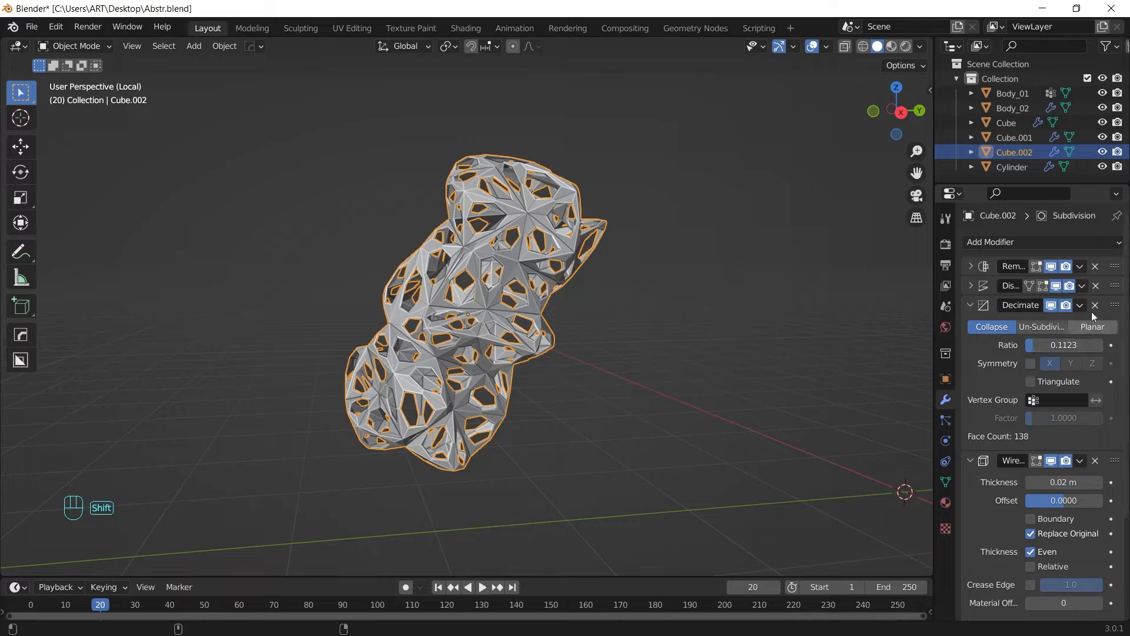
Set the Remesh voxel size to 0.0968 m and the Displace strength to 1.570.
{"action": "left_click", "coordinate": [970, 266]}
{"action": "mouse_move", "coordinate": [1063, 306]}
{"action": "left_mouse_down", "text": "shift"}
{"action": "mouse_move", "coordinate": [1110, 305]}
{"action": "mouse_move", "coordinate": [1079, 305]}
{"action": "left_mouse_up", "text": "shift"}
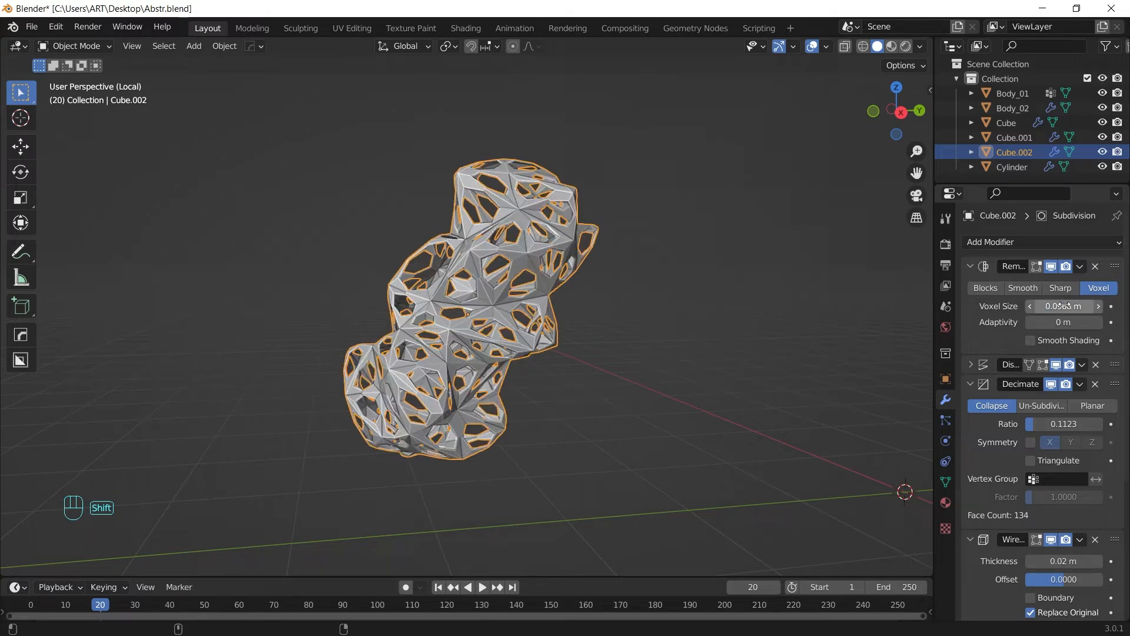
{"action": "left_click", "coordinate": [970, 369]}
{"action": "mouse_move", "coordinate": [1063, 457]}
{"action": "left_mouse_down", "text": "shift"}
{"action": "mouse_move", "coordinate": [1095, 456]}
{"action": "mouse_move", "coordinate": [1049, 450]}
{"action": "left_mouse_up", "text": "shift"}
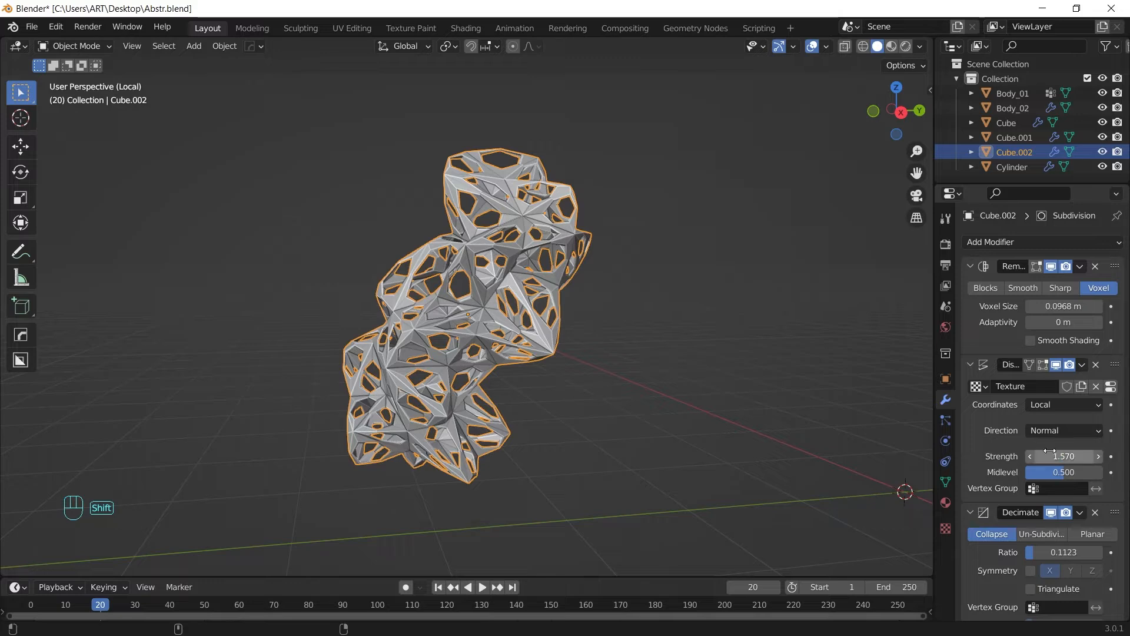
Leave the isolated view to show the whole sculpture and raise the Displace strength to 2.590.
{"action": "key", "text": "KP_Divide"}
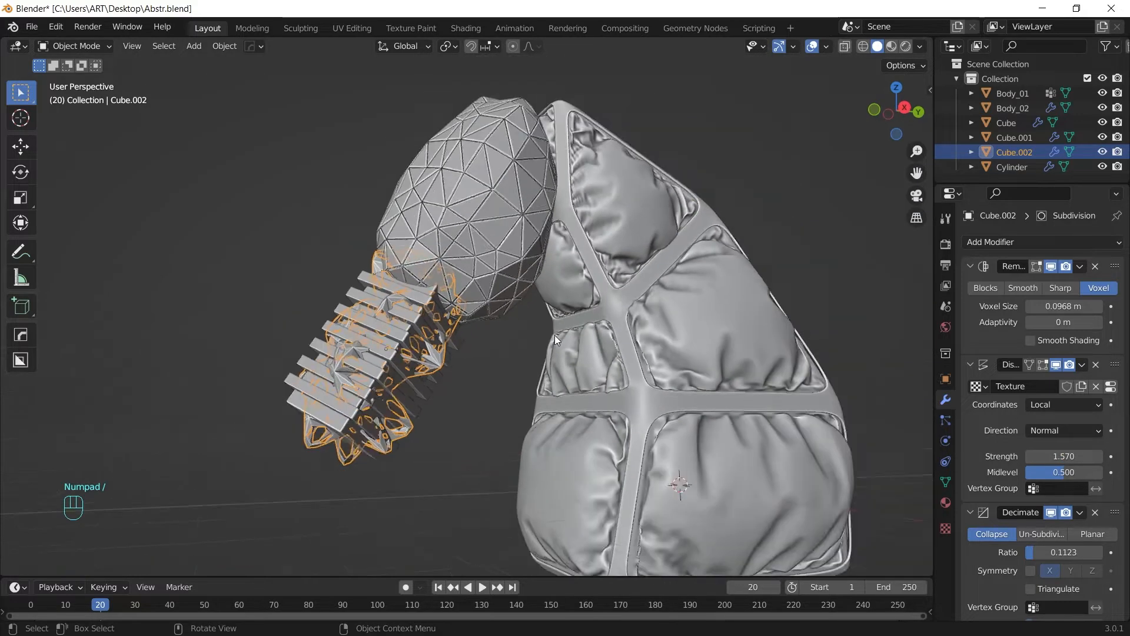
{"action": "middle_click_drag", "start_coordinate": [532, 293], "coordinate": [574, 256], "text": "shift"}
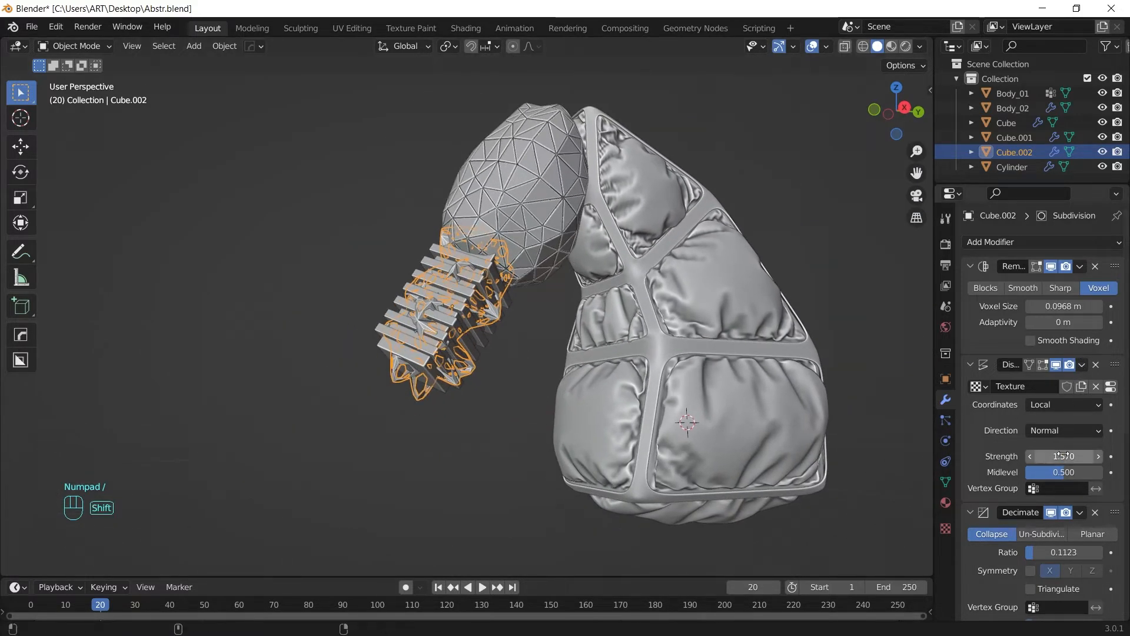
{"action": "mouse_move", "coordinate": [1063, 455]}
{"action": "left_mouse_down", "text": "shift"}
{"action": "mouse_move", "coordinate": [1094, 455]}
{"action": "mouse_move", "coordinate": [1074, 455]}
{"action": "left_mouse_up", "text": "shift"}
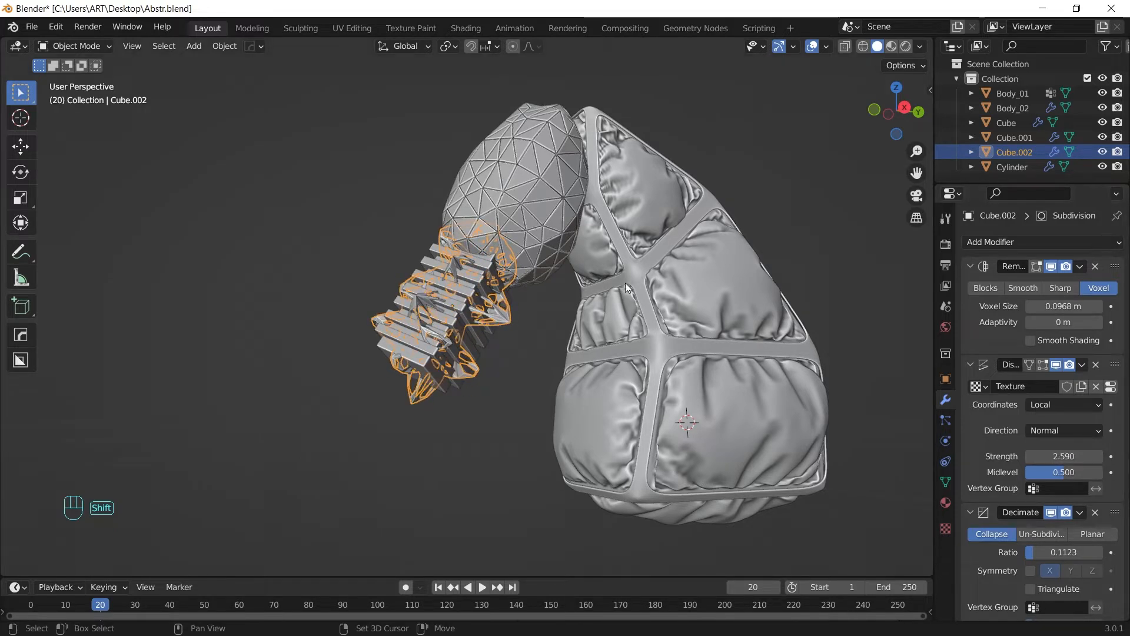
Scale the lattice up uniformly by about 1.194 around the muzzle plates and apply its scale.
{"action": "key", "text": "s"}
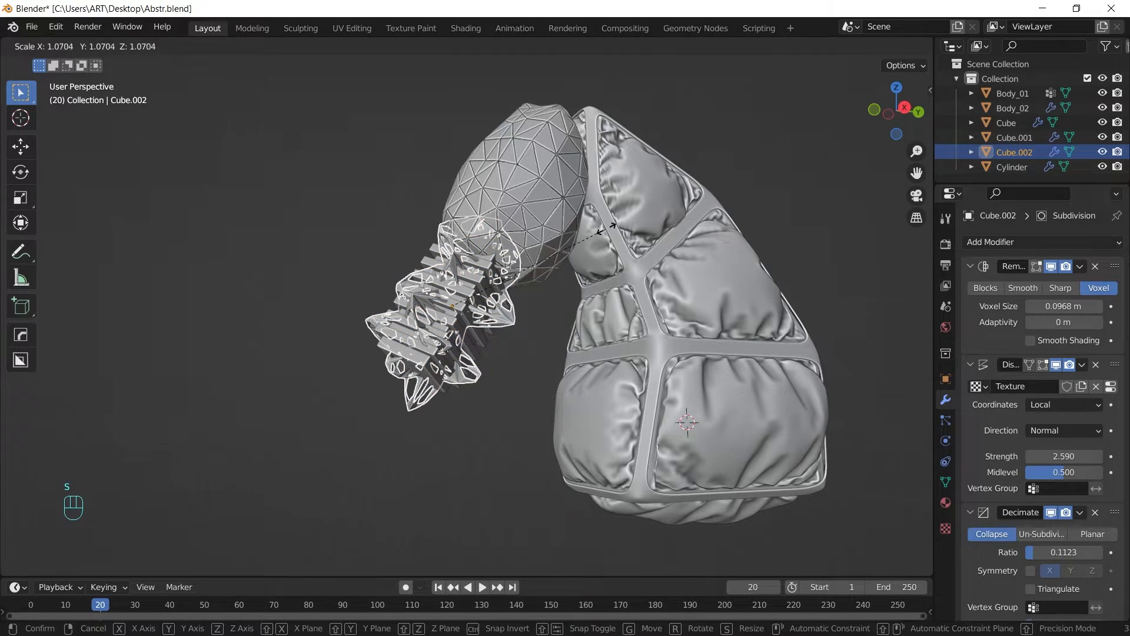
{"action": "left_click", "coordinate": [616, 224]}
{"action": "key", "text": "ctrl+a"}
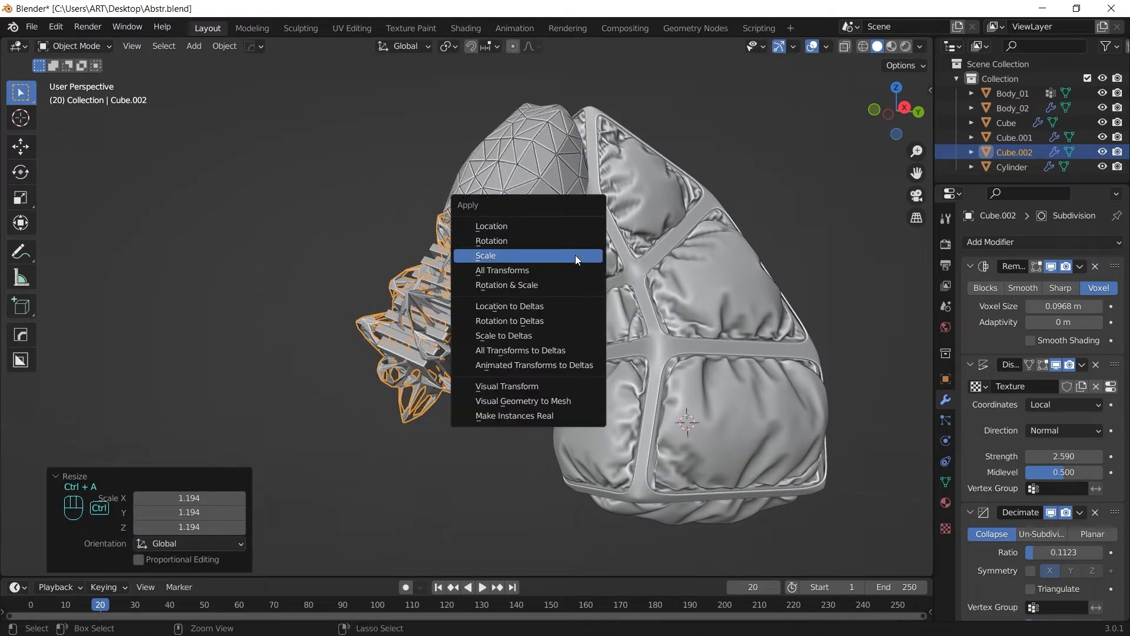
{"action": "left_click", "coordinate": [575, 255]}
Set the lattice's Displace strength to 2.120 and check the shape around the muzzle.
{"action": "mouse_move", "coordinate": [578, 271]}
{"action": "middle_mouse_down"}
{"action": "mouse_move", "coordinate": [570, 280]}
{"action": "mouse_move", "coordinate": [587, 287]}
{"action": "middle_mouse_up"}
{"action": "mouse_move", "coordinate": [1064, 456]}
{"action": "left_mouse_down", "text": "shift"}
{"action": "mouse_move", "coordinate": [1039, 457]}
{"action": "mouse_move", "coordinate": [1078, 457]}
{"action": "left_mouse_up", "text": "shift"}
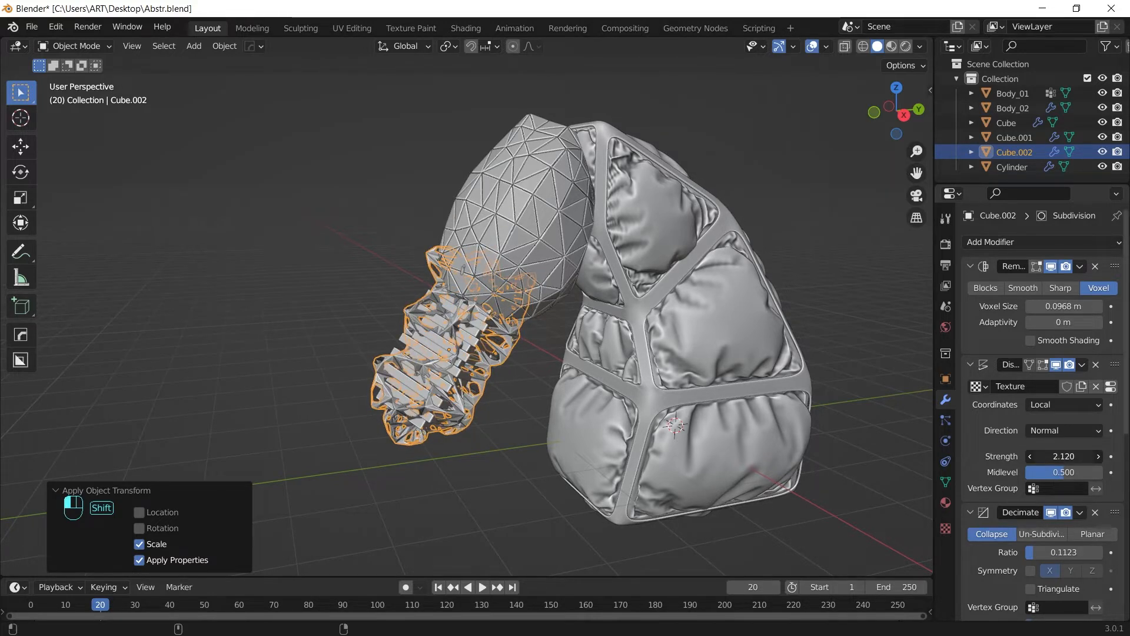
{"action": "left_click", "coordinate": [393, 299]}
{"action": "middle_click_drag", "start_coordinate": [394, 299], "coordinate": [582, 330]}
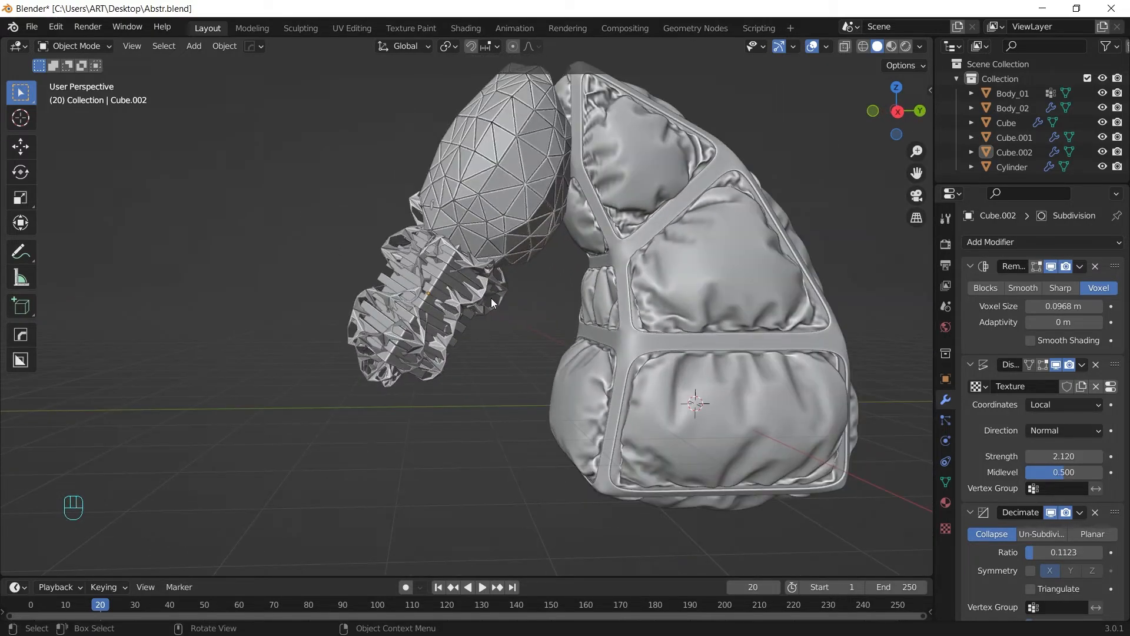
Set the lattice's Subdivision viewport level to 3 and deselect it to check the smoothed strands.
{"action": "left_click", "coordinate": [491, 298]}
{"action": "scroll", "coordinate": [1051, 471], "scroll_direction": "down", "scroll_amount": 10}
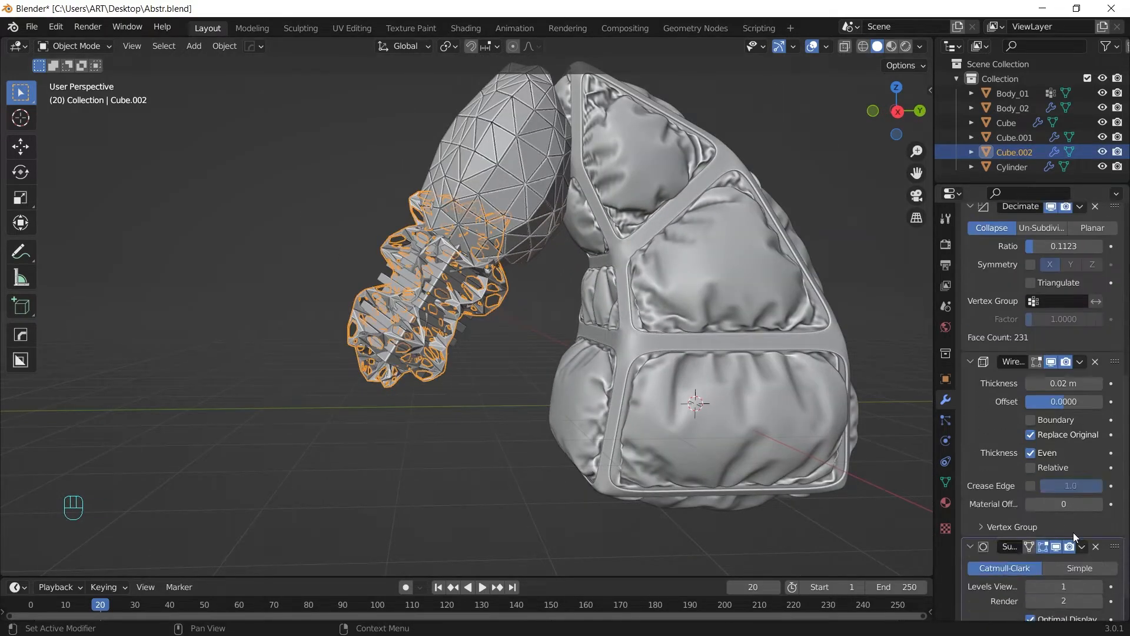
{"action": "scroll", "coordinate": [1071, 553], "scroll_direction": "down", "scroll_amount": 2}
{"action": "left_click", "coordinate": [1100, 553]}
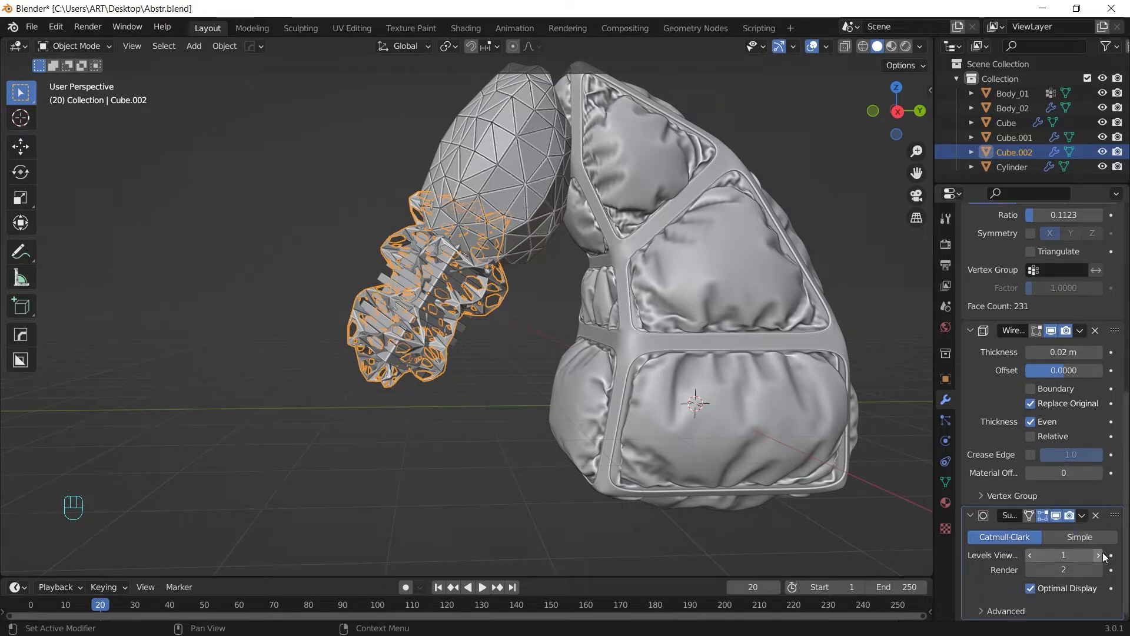
{"action": "left_click", "coordinate": [1100, 553]}
{"action": "left_click", "coordinate": [529, 450]}
{"action": "mouse_move", "coordinate": [529, 336]}
{"action": "middle_mouse_down"}
{"action": "mouse_move", "coordinate": [669, 334]}
{"action": "mouse_move", "coordinate": [747, 309]}
{"action": "mouse_move", "coordinate": [593, 291]}
{"action": "mouse_move", "coordinate": [517, 345]}
{"action": "mouse_move", "coordinate": [613, 354]}
{"action": "mouse_move", "coordinate": [553, 373]}
{"action": "mouse_move", "coordinate": [535, 340]}
{"action": "middle_mouse_up"}
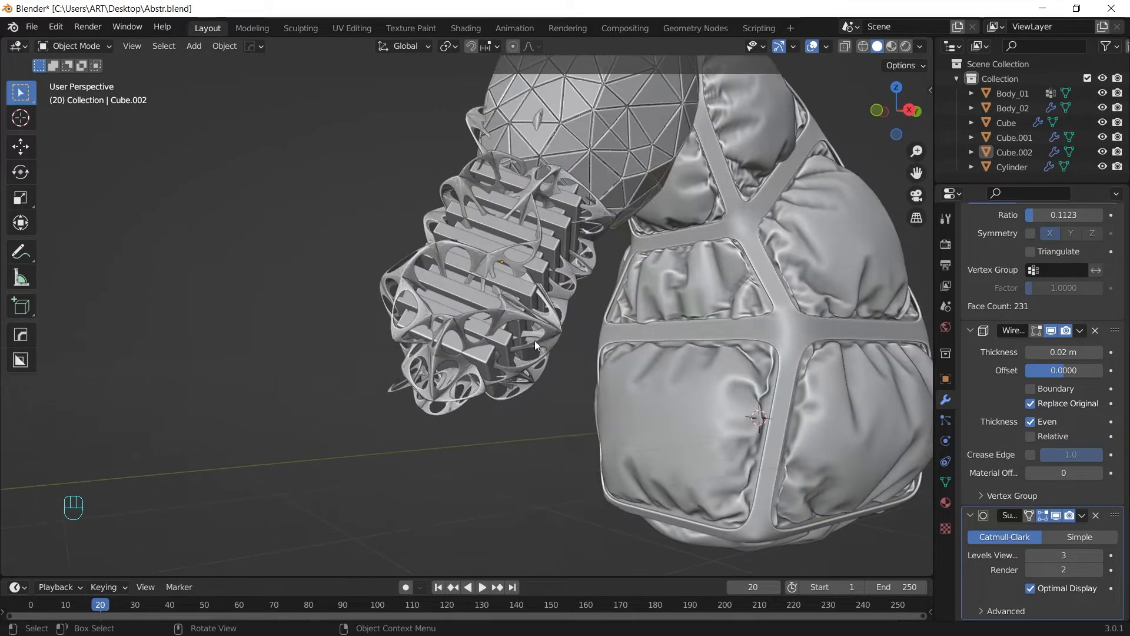
Set the muzzle lattice's Wireframe thickness to 0.103 m and check the thicker strands.
{"action": "left_click", "coordinate": [534, 340]}
{"action": "left_click_drag", "start_coordinate": [1062, 352], "coordinate": [1112, 352]}
{"action": "middle_click_drag", "start_coordinate": [613, 375], "coordinate": [507, 326]}
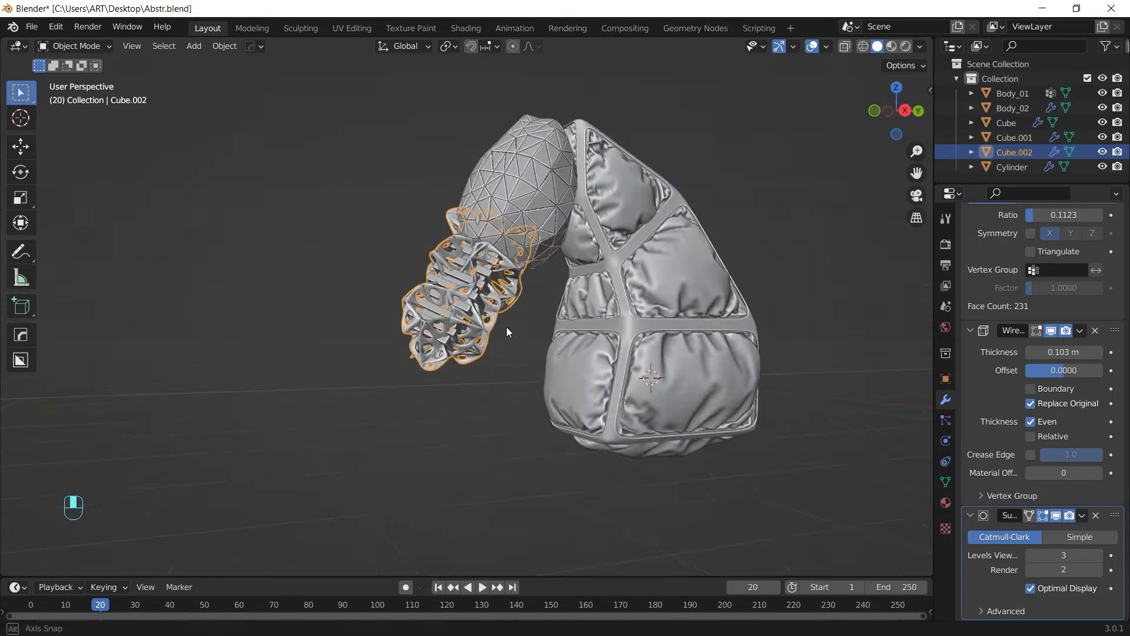
{"action": "scroll", "coordinate": [475, 372], "scroll_direction": "up", "scroll_amount": 2}
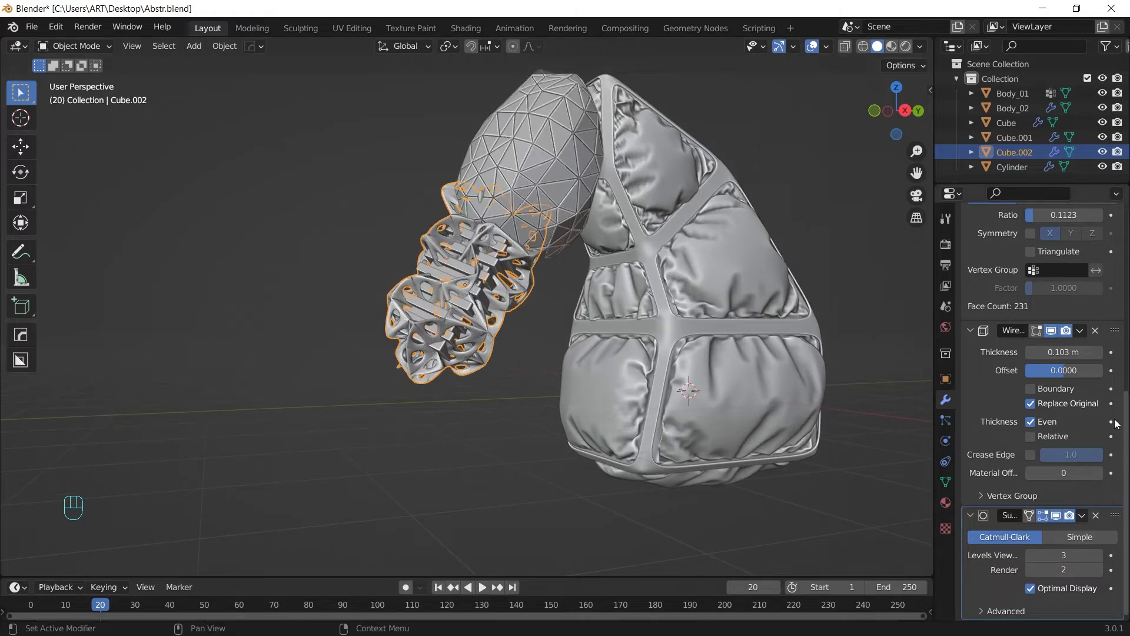
Lower the muzzle lattice's Decimate ratio to 0.0810 and check the coarser strands against the whole sculpture.
{"action": "scroll", "coordinate": [1081, 333], "scroll_direction": "up", "scroll_amount": 5}
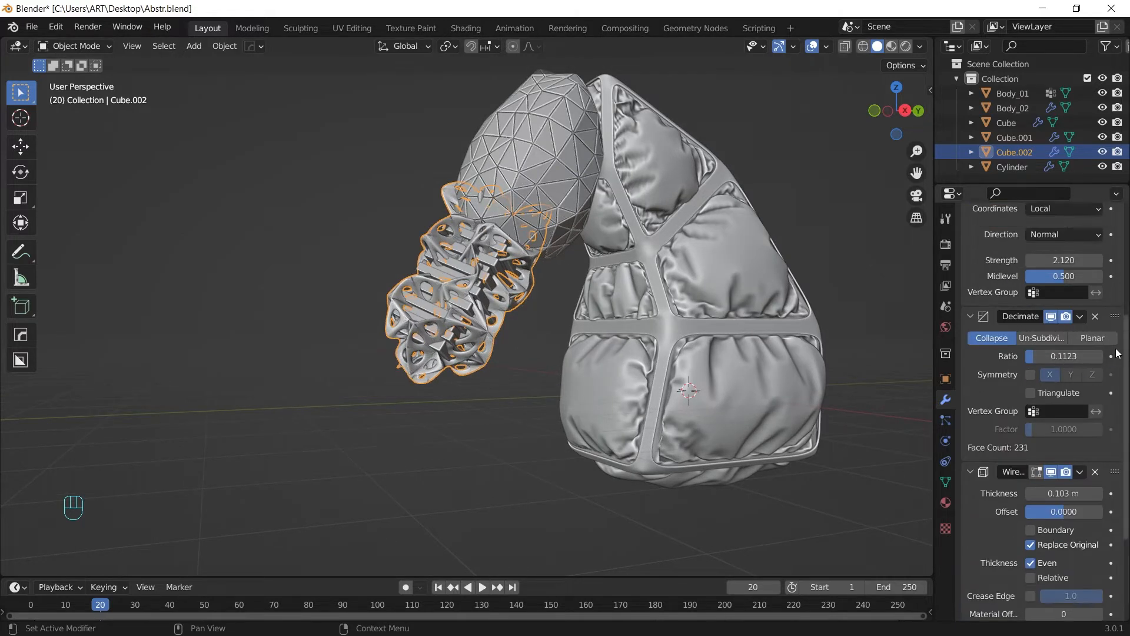
{"action": "left_click_drag", "start_coordinate": [1056, 356], "coordinate": [1032, 356], "text": "shift"}
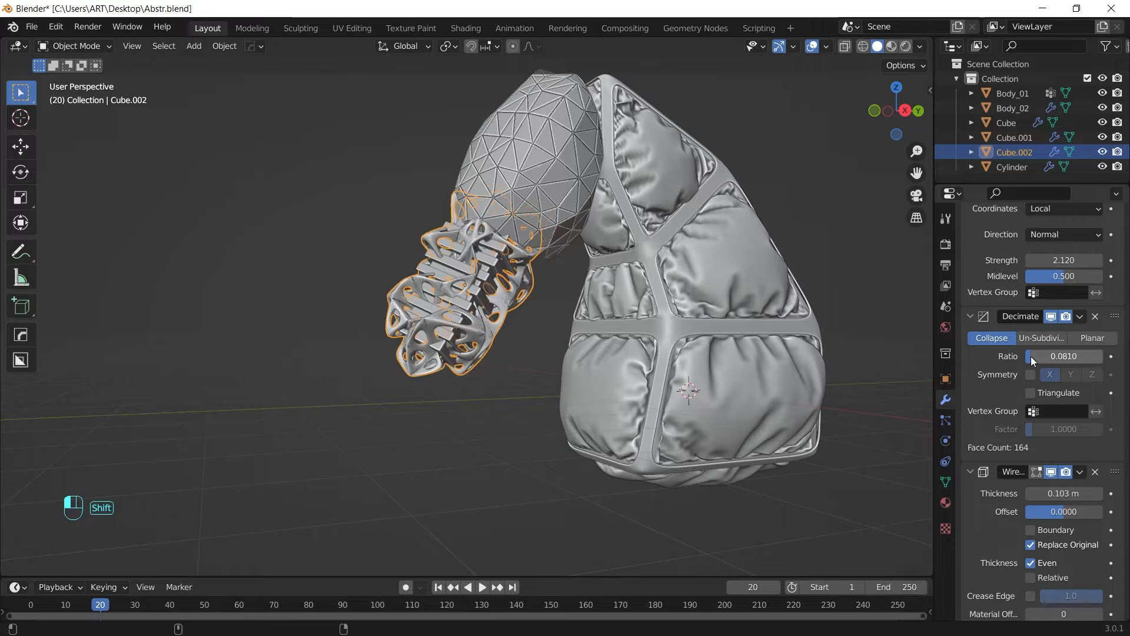
{"action": "scroll", "coordinate": [1011, 397], "scroll_direction": "up", "scroll_amount": 5}
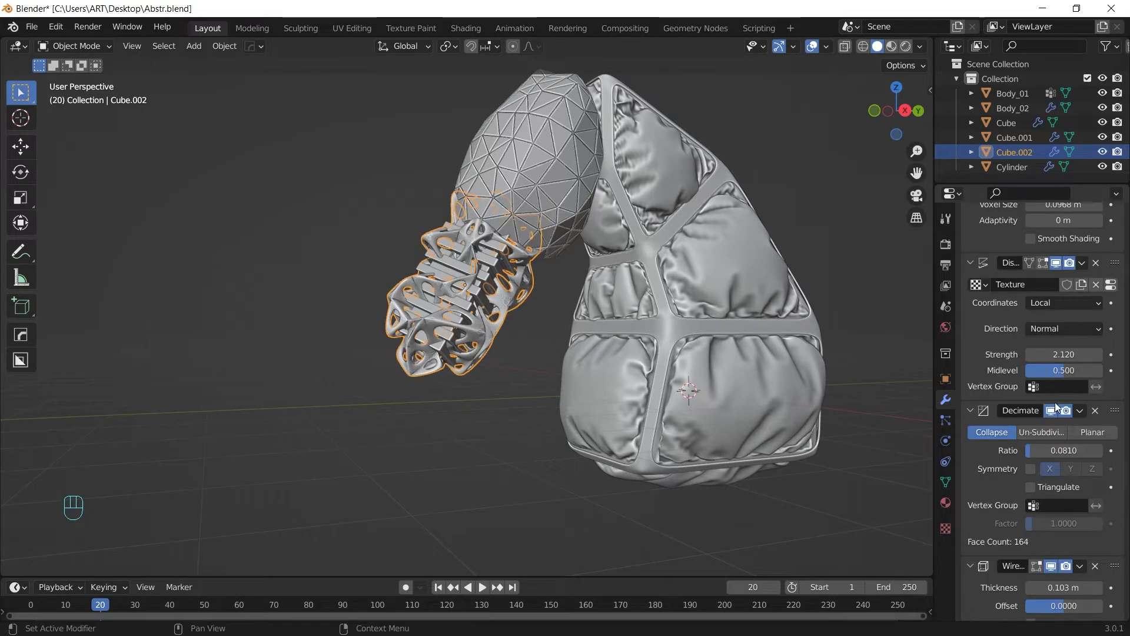
{"action": "left_click", "coordinate": [485, 458]}
{"action": "middle_click_drag", "start_coordinate": [485, 457], "coordinate": [626, 404]}
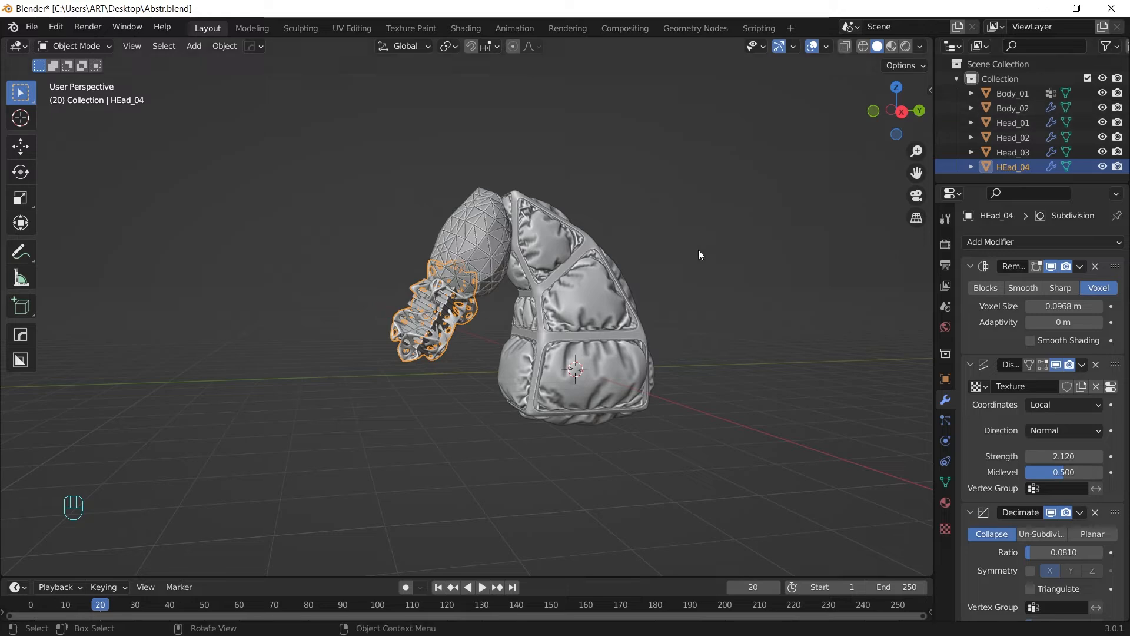
Add a cube scaled to 0.690 and place it over the top of the head in the right side view.
{"action": "key", "text": "shift+a"}
{"action": "mouse_move", "coordinate": [697, 249]}
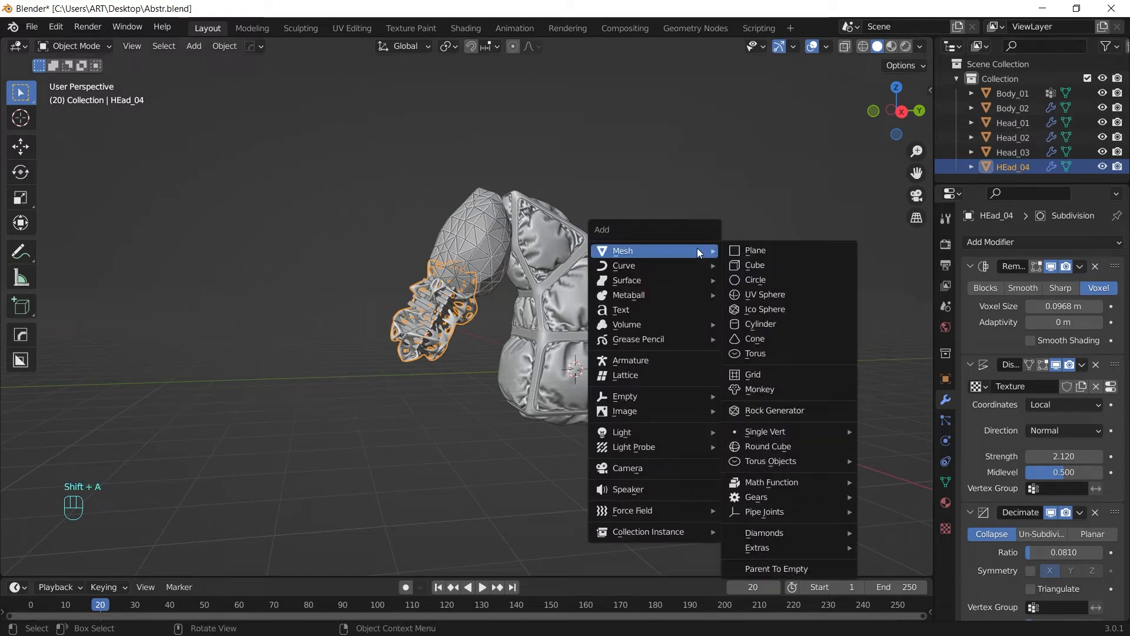
{"action": "left_click", "coordinate": [758, 264]}
{"action": "key", "text": "s"}
{"action": "left_click", "coordinate": [711, 326]}
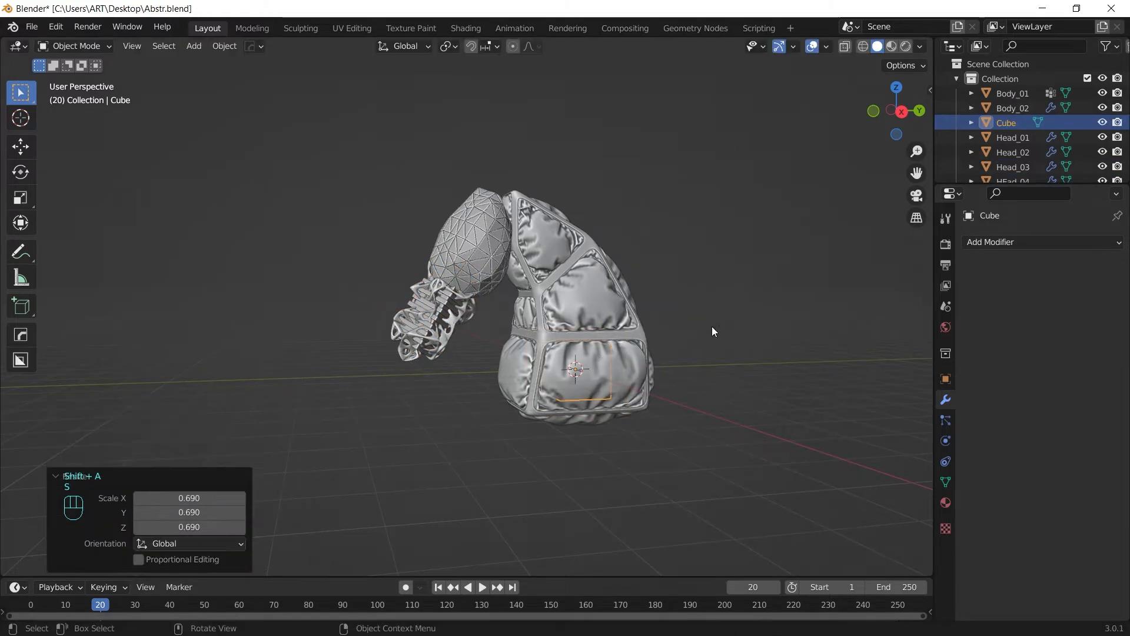
{"action": "key", "text": "KP_3"}
{"action": "key", "text": "g"}
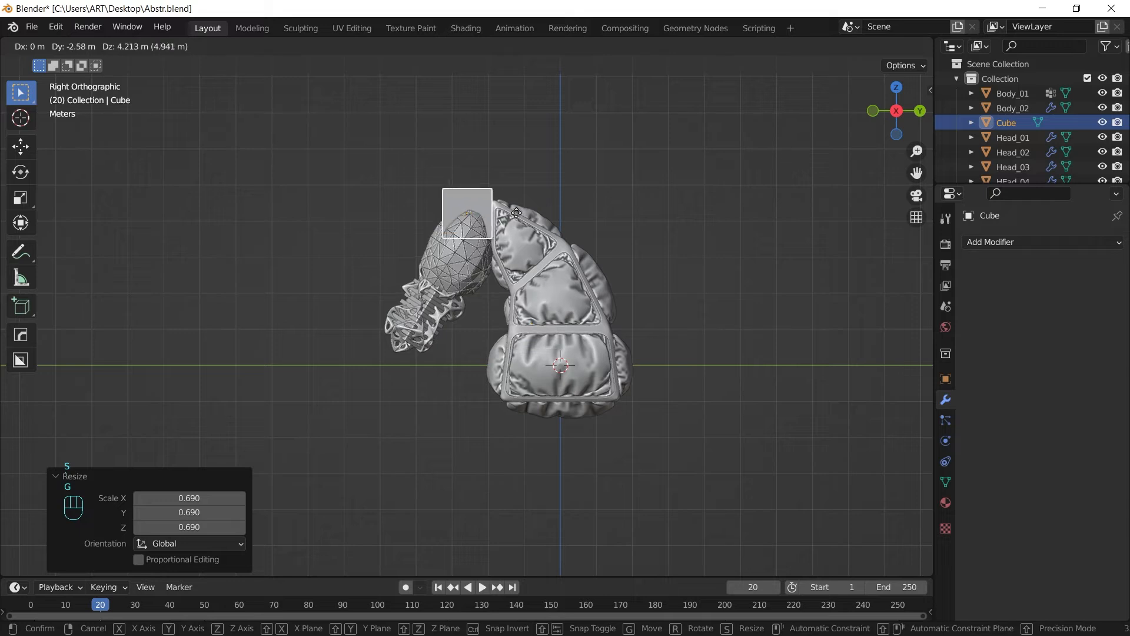
{"action": "left_click", "coordinate": [550, 206]}
Taper the cube by shrinking its top vertices, then scale the whole mesh to about 0.787.
{"action": "key", "text": "Tab"}
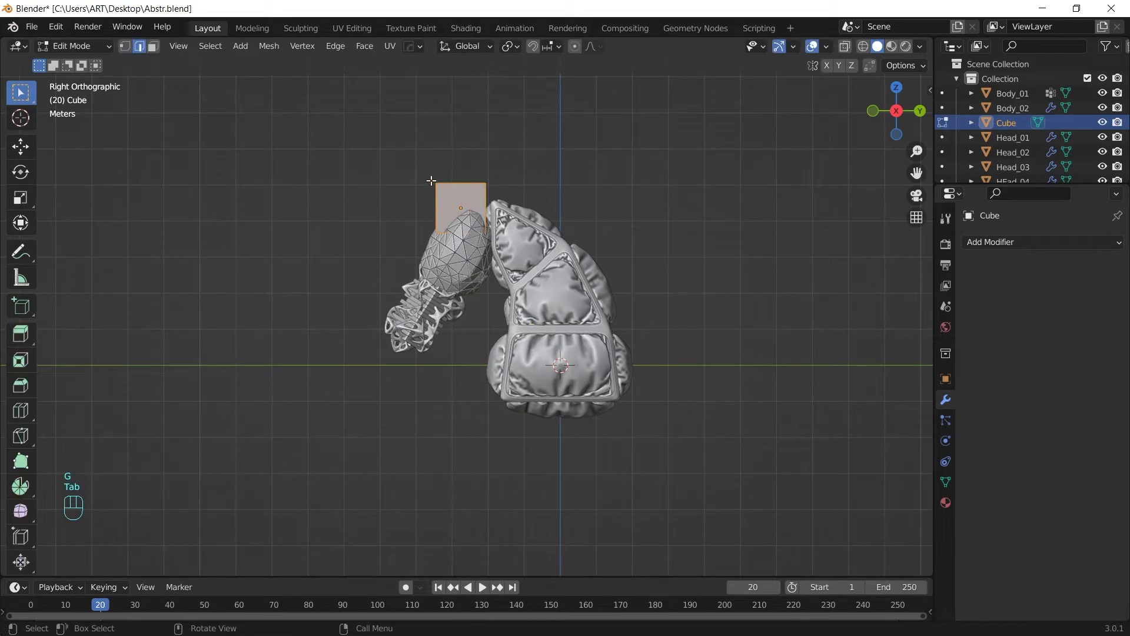
{"action": "key", "text": "alt+z"}
{"action": "key", "text": "1"}
{"action": "left_click_drag", "start_coordinate": [385, 159], "coordinate": [562, 212]}
{"action": "key", "text": "s"}
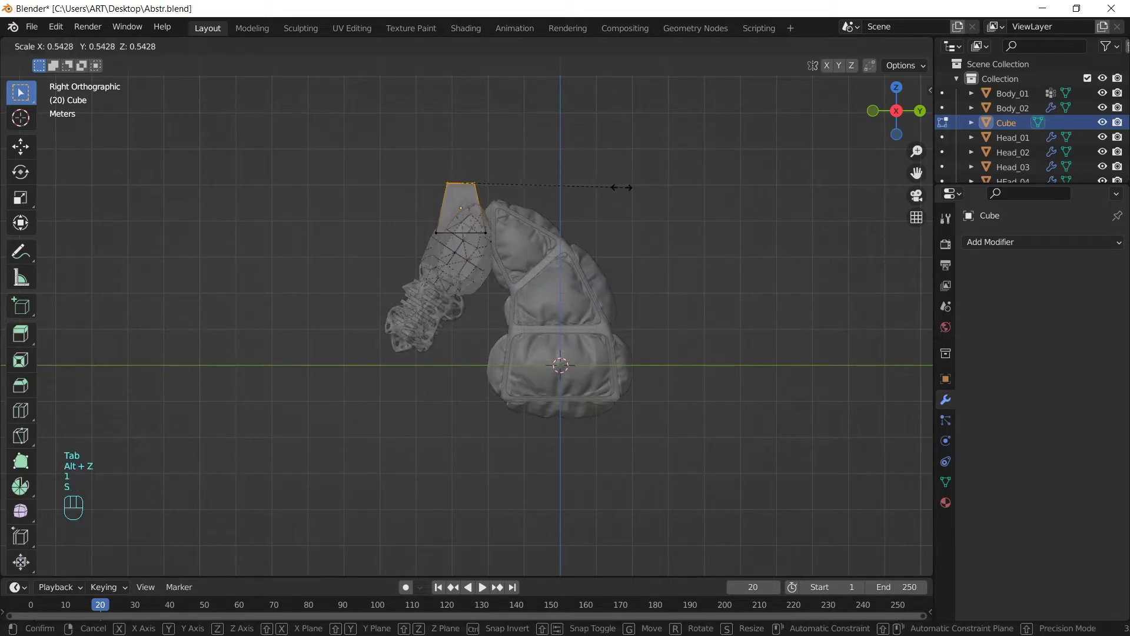
{"action": "left_click", "coordinate": [583, 182]}
{"action": "left_click_drag", "start_coordinate": [270, 110], "coordinate": [549, 251]}
{"action": "key", "text": "s"}
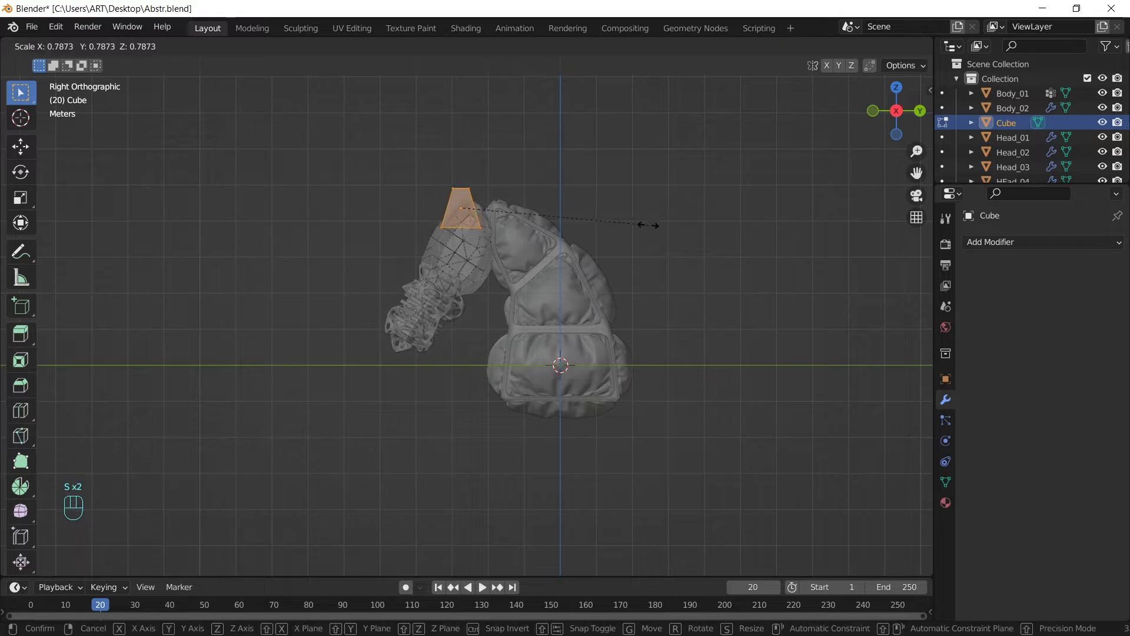
{"action": "left_click", "coordinate": [648, 224]}
{"action": "key", "text": "Tab"}
Thin the tapered block along Y, tilt it forward and move it onto the upper front of the head.
{"action": "middle_click_drag", "start_coordinate": [648, 225], "coordinate": [563, 270]}
{"action": "key", "text": "alt+z"}
{"action": "key", "text": "s"}
{"action": "key", "text": "y"}
{"action": "left_click", "coordinate": [565, 236]}
{"action": "key", "text": "r"}
{"action": "key", "text": "g"}
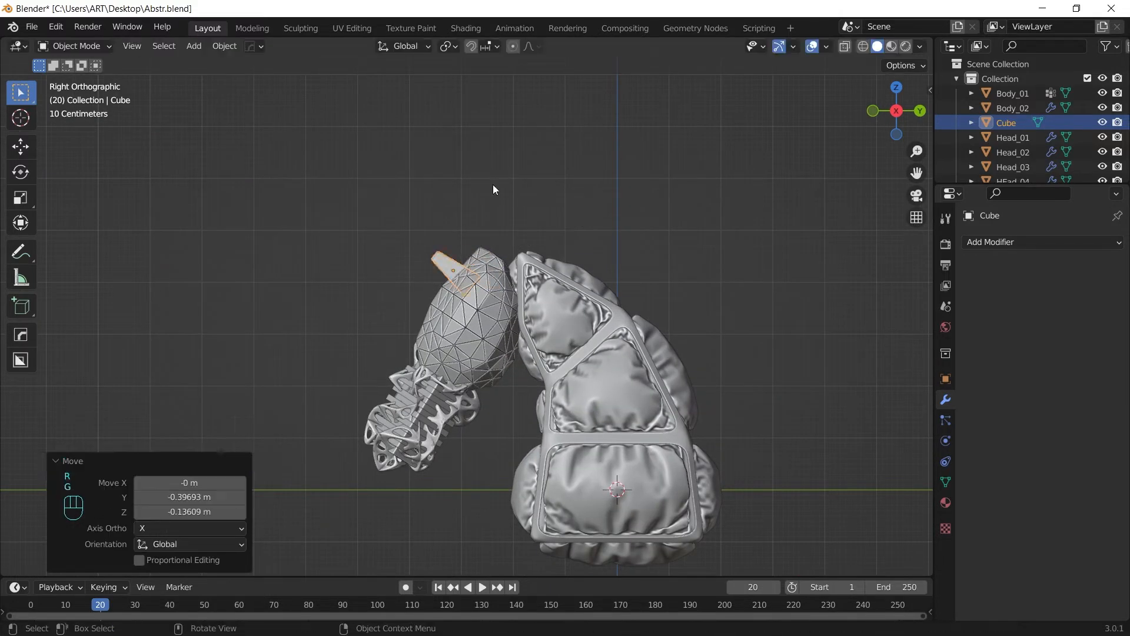
In front view, lean the block outward on one side of the head, resize it and narrow it to 0.648 along local X.
{"action": "key", "text": "KP_1"}
{"action": "key", "text": "r"}
{"action": "left_click", "coordinate": [655, 252]}
{"action": "key", "text": "g"}
{"action": "left_click", "coordinate": [676, 251]}
{"action": "key", "text": "s"}
{"action": "left_click", "coordinate": [709, 251]}
{"action": "key", "text": "s"}
{"action": "key", "text": "x"}
{"action": "key", "text": "x"}
{"action": "left_click", "coordinate": [679, 254]}
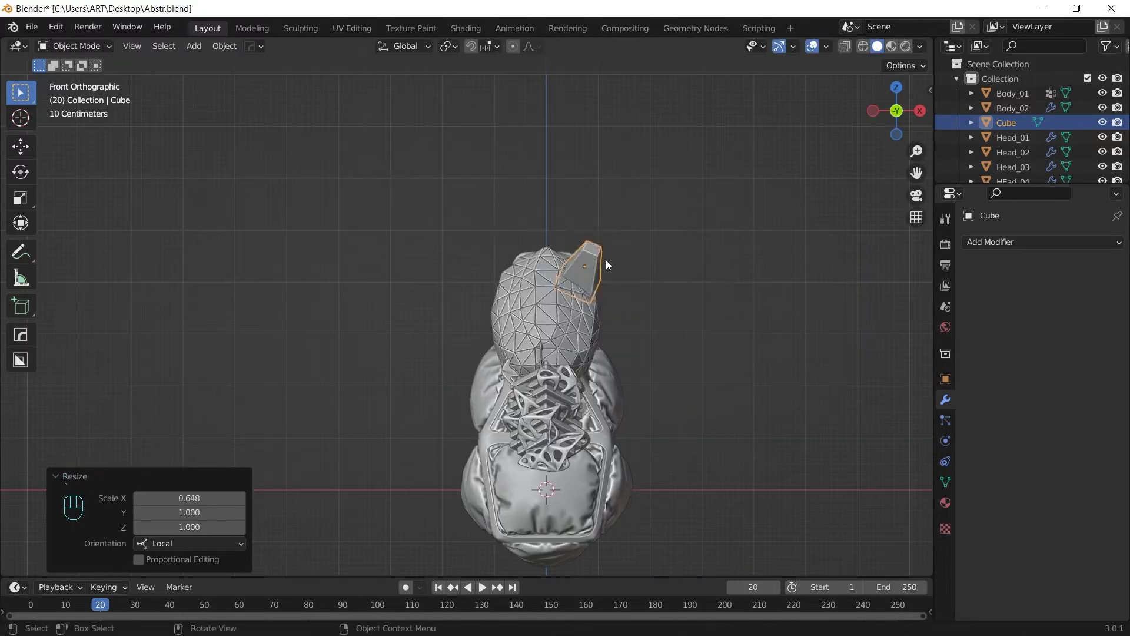
Rotate the ear block freely to angle it on the head and shift it about 0.057 m along Y.
{"action": "key", "text": "r"}
{"action": "key", "text": "r"}
{"action": "left_click", "coordinate": [635, 262]}
{"action": "middle_click_drag", "start_coordinate": [636, 262], "coordinate": [606, 247]}
{"action": "key", "text": "s"}
{"action": "key", "text": "grave"}
{"action": "key", "text": "g"}
{"action": "left_click", "coordinate": [451, 276]}
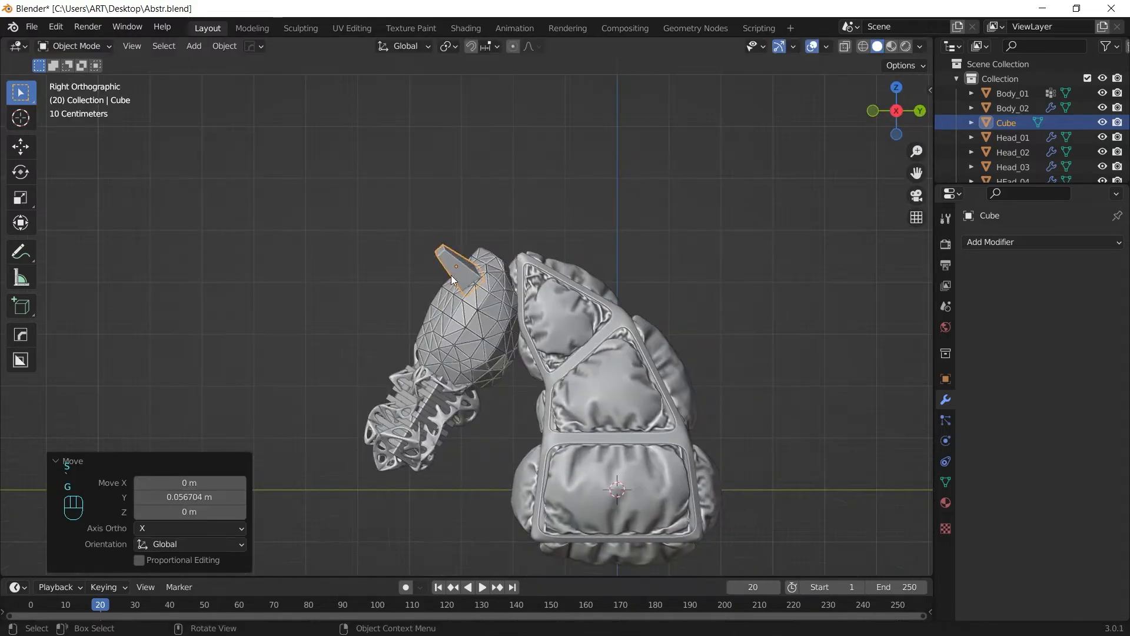
Apply the ear block's scale and mirror it across X with Head_01 as the mirror object.
{"action": "middle_click_drag", "start_coordinate": [452, 280], "coordinate": [673, 263]}
{"action": "key", "text": "ctrl+a"}
{"action": "left_click", "coordinate": [673, 262]}
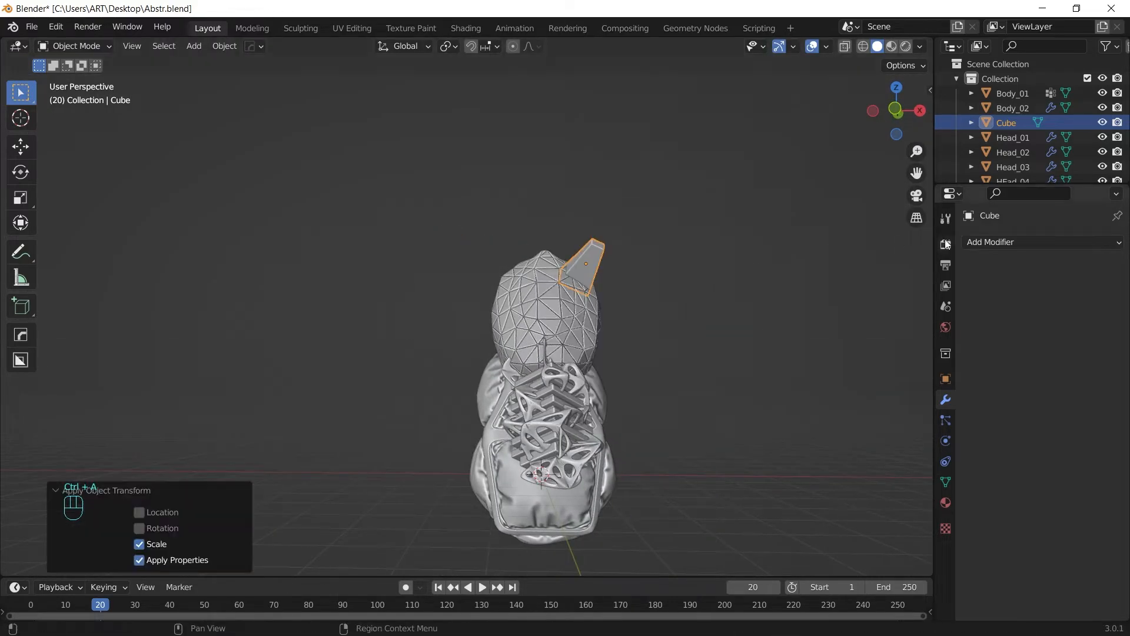
{"action": "left_click", "coordinate": [1012, 241]}
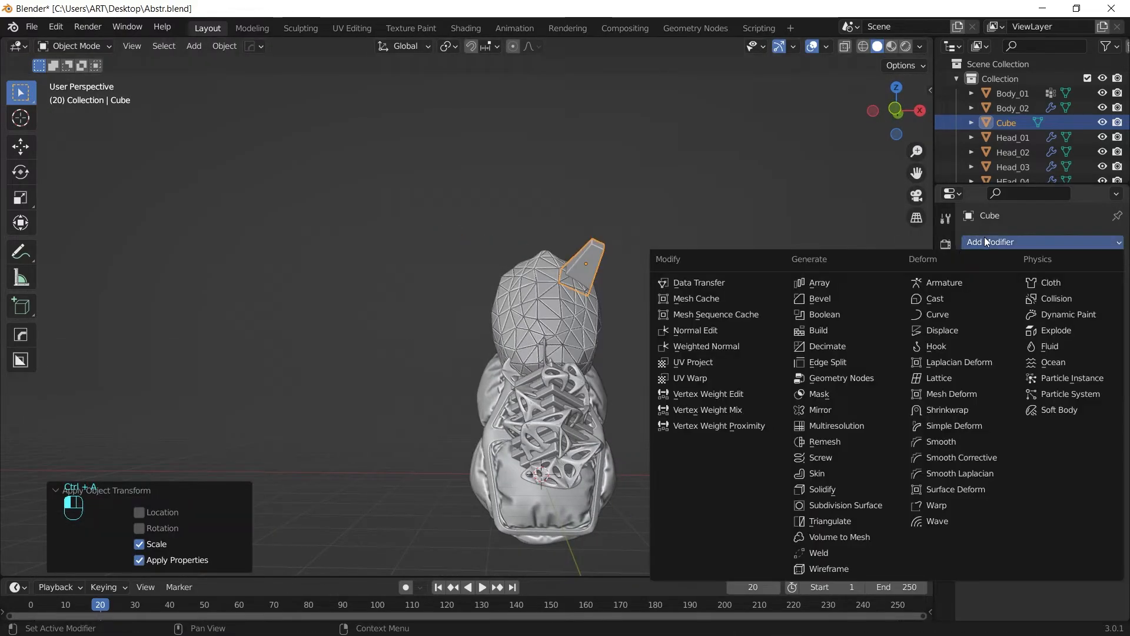
{"action": "left_click", "coordinate": [829, 408]}
{"action": "left_click", "coordinate": [1096, 341]}
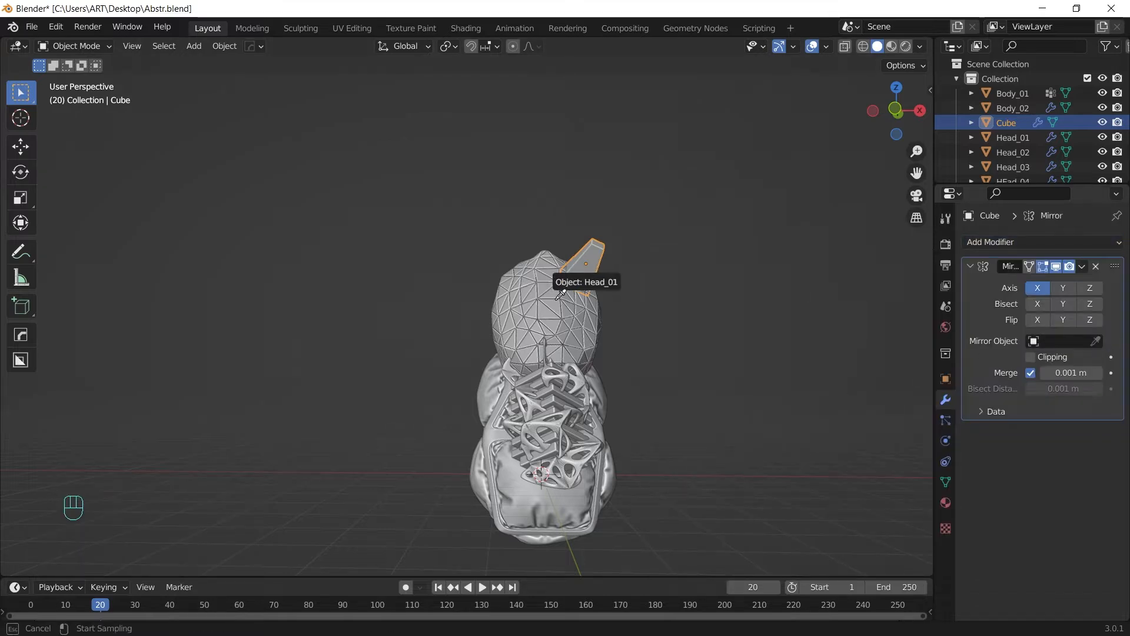
{"action": "left_click", "coordinate": [541, 289]}
{"action": "middle_click_drag", "start_coordinate": [736, 426], "coordinate": [686, 357]}
{"action": "scroll", "coordinate": [687, 356], "scroll_direction": "down", "scroll_amount": 1}
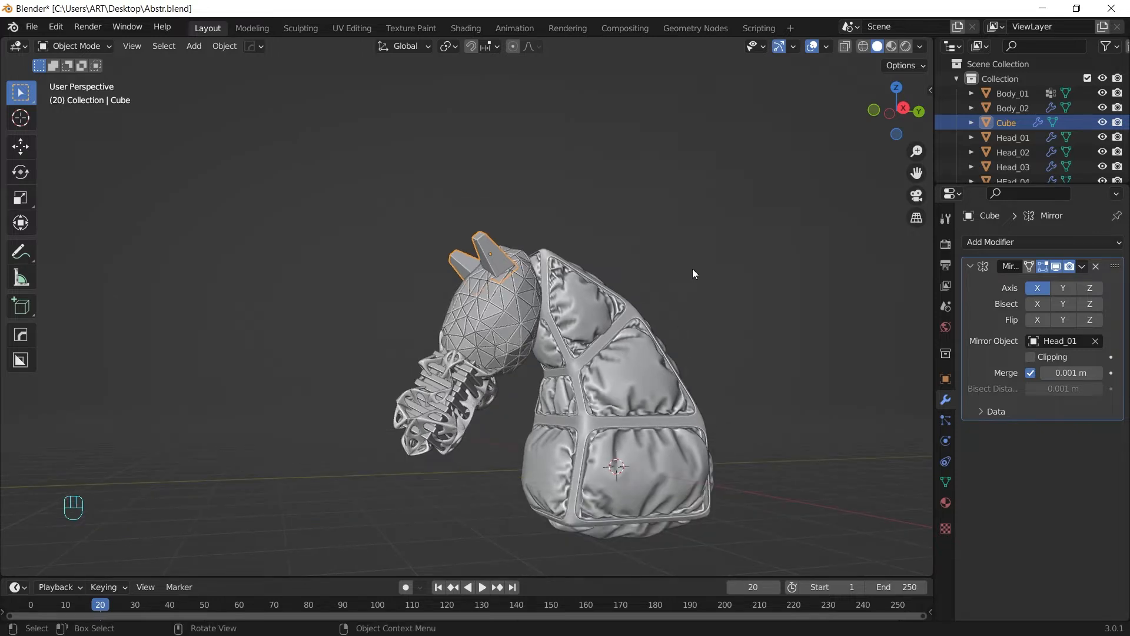
Rename the mirrored ear object to Ears.
{"action": "double_click", "coordinate": [1006, 123]}
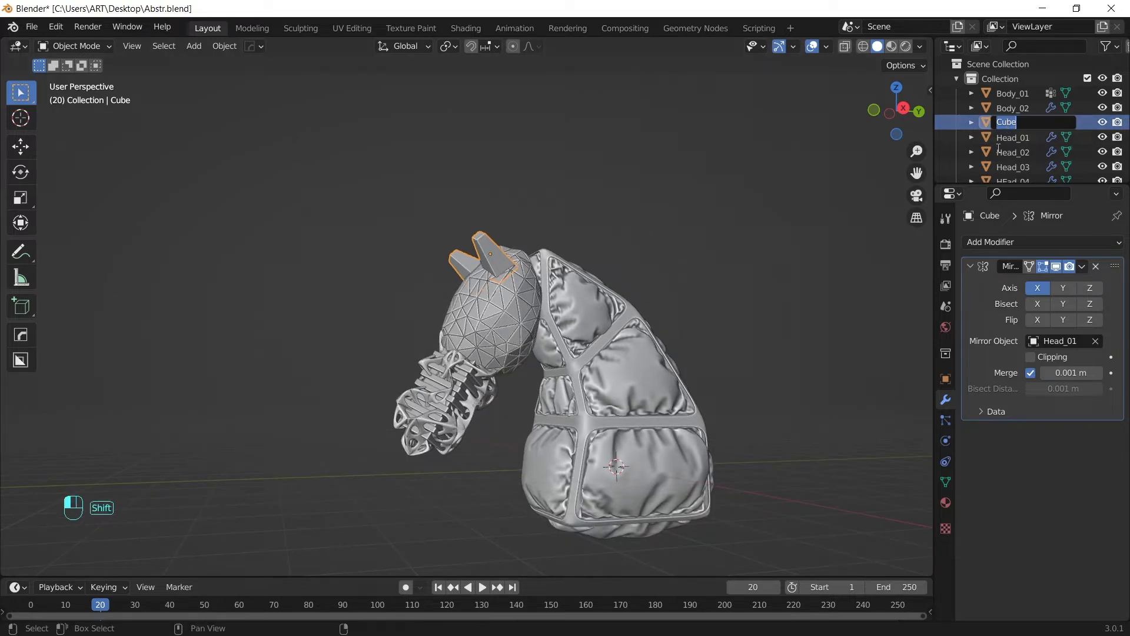
{"action": "type", "text": "Ears"}
{"action": "key", "text": "Return"}
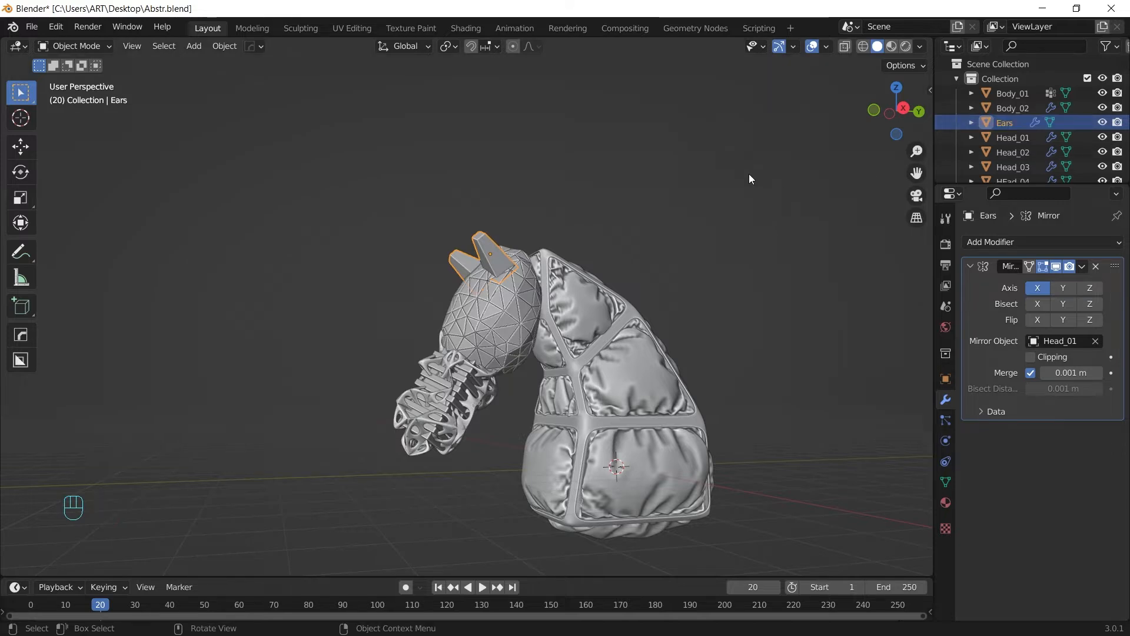
Add a mesh cylinder with 32 vertices.
{"action": "key", "text": "shift+a"}
{"action": "mouse_move", "coordinate": [664, 159]}
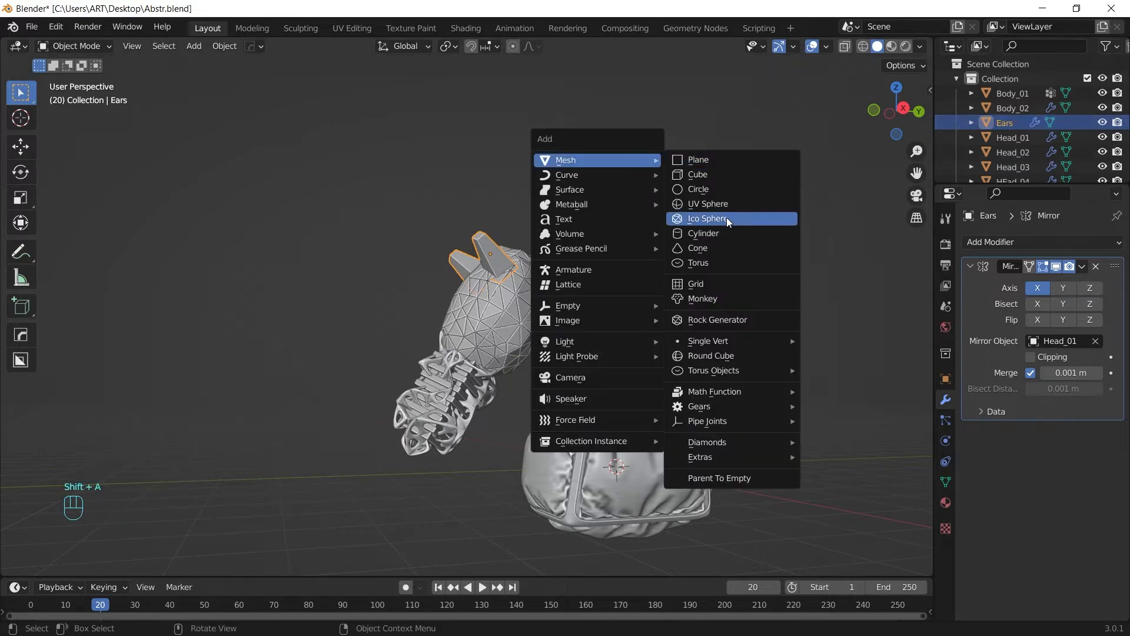
{"action": "left_click", "coordinate": [709, 235]}
{"action": "left_click", "coordinate": [179, 389]}
{"action": "type", "text": "3"}
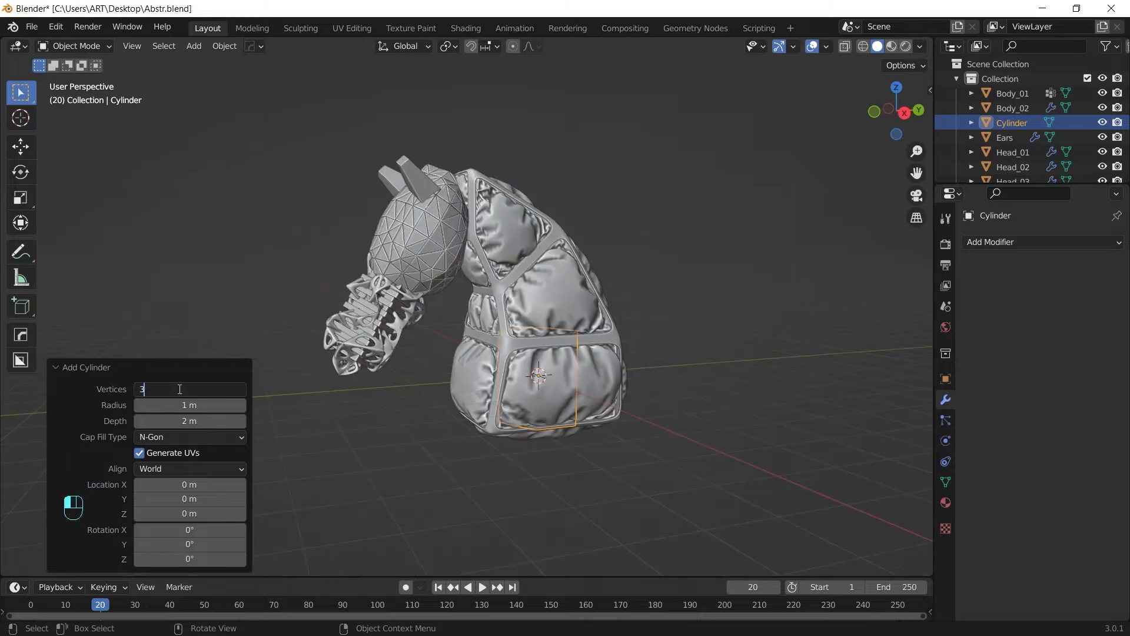
{"action": "type", "text": "2"}
{"action": "key", "text": "Return"}
Isolate the cylinder and stretch it along Z by 3.718 and again by 1.703 into a long rod.
{"action": "key", "text": "KP_Divide"}
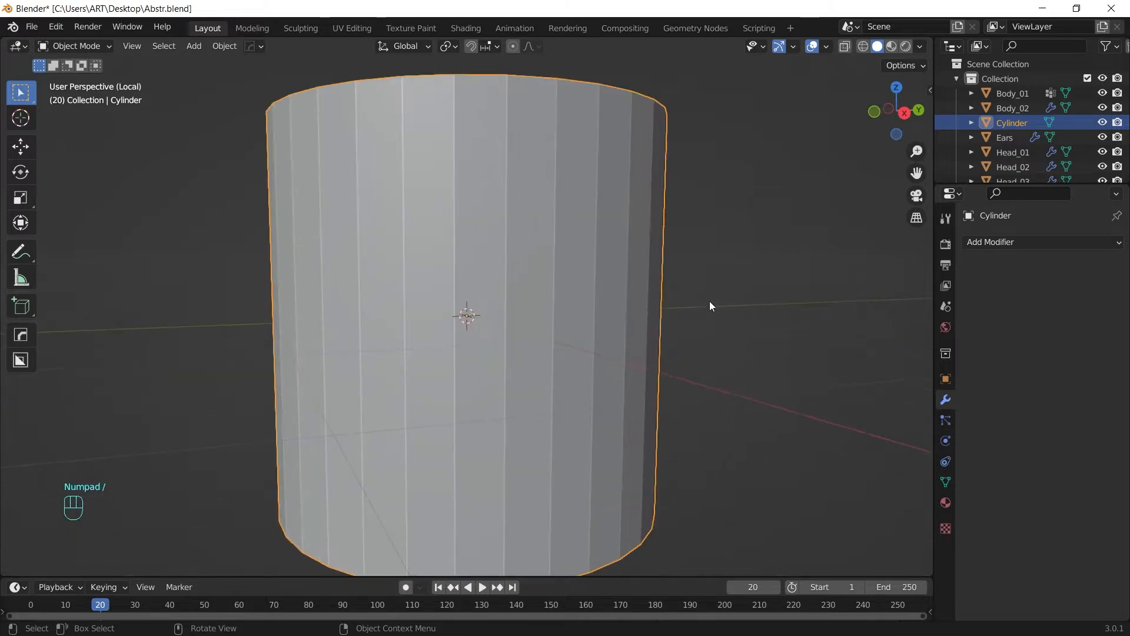
{"action": "scroll", "coordinate": [615, 290], "scroll_direction": "down", "scroll_amount": 4}
{"action": "middle_click_drag", "start_coordinate": [577, 332], "coordinate": [579, 292]}
{"action": "key", "text": "s"}
{"action": "key", "text": "z"}
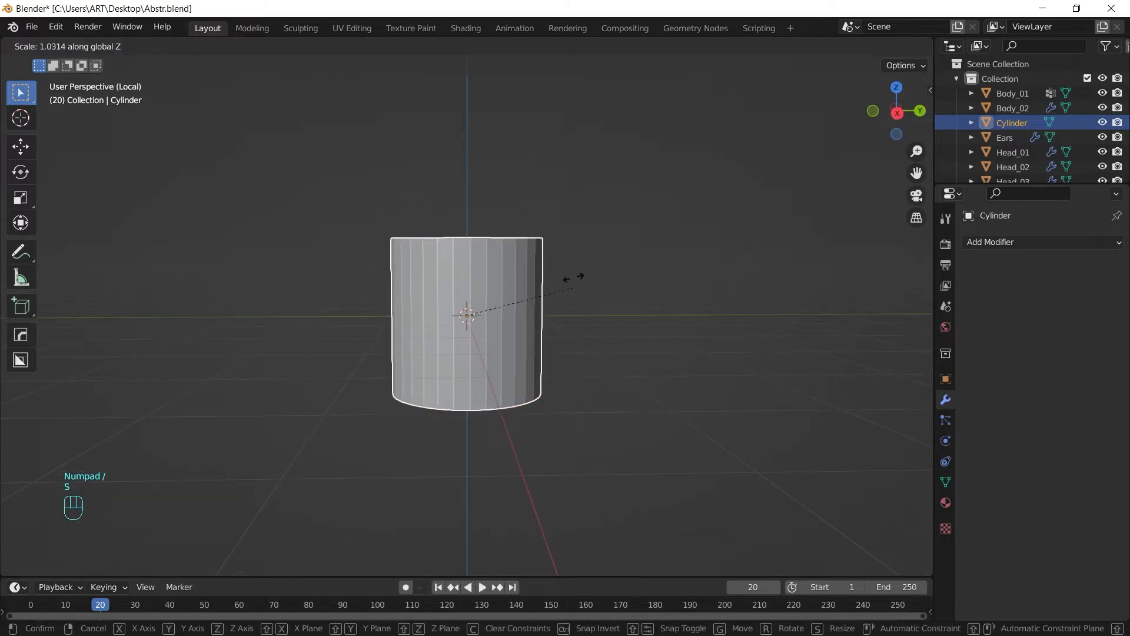
{"action": "left_click", "coordinate": [578, 453]}
{"action": "scroll", "coordinate": [568, 387], "scroll_direction": "down", "scroll_amount": 4}
{"action": "key", "text": "s"}
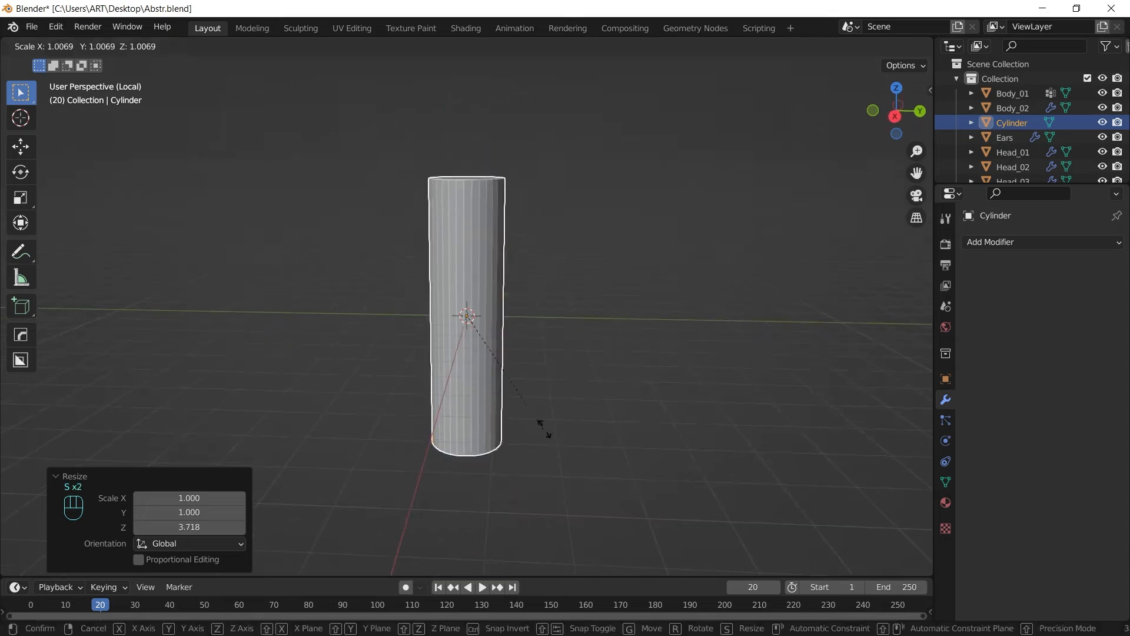
{"action": "key", "text": "z"}
{"action": "left_click", "coordinate": [577, 359]}
Inset the cylinder's top and bottom cap faces by a narrow rim.
{"action": "key", "text": "Tab"}
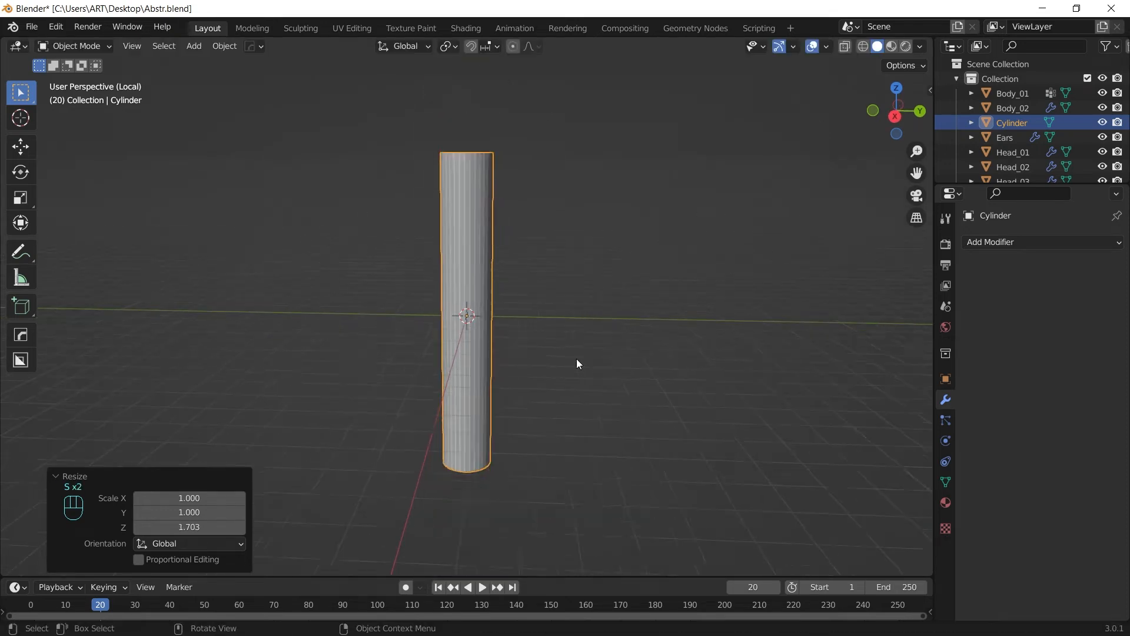
{"action": "middle_click_drag", "start_coordinate": [576, 358], "coordinate": [555, 358]}
{"action": "key", "text": "3"}
{"action": "left_click", "coordinate": [495, 467]}
{"action": "middle_click_drag", "start_coordinate": [494, 466], "coordinate": [574, 271]}
{"action": "key", "text": "i"}
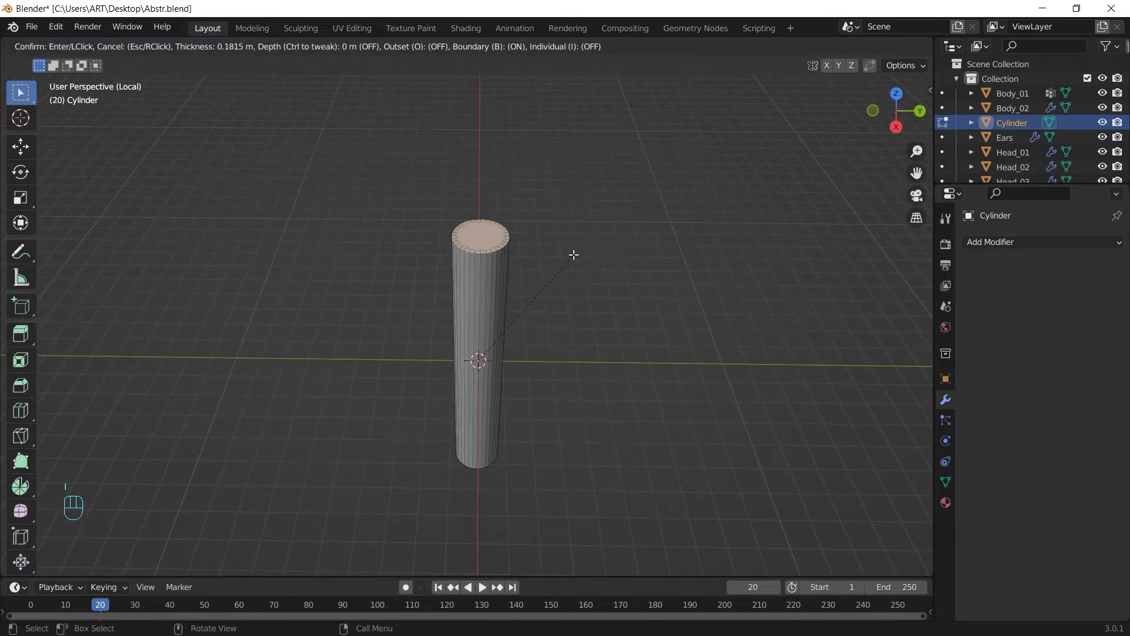
{"action": "left_click", "coordinate": [565, 255]}
{"action": "key", "text": "Tab"}
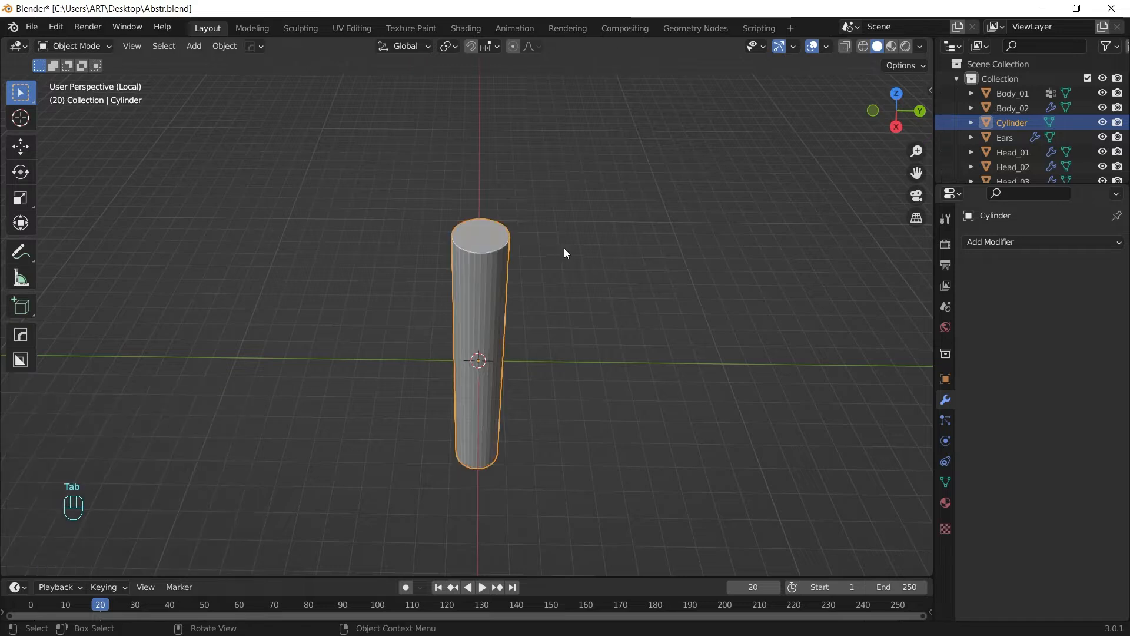
Bridge the two inset cap faces with LoopTools to hollow the cylinder into a tube.
{"action": "key", "text": "Tab"}
{"action": "right_click", "coordinate": [501, 179]}
{"action": "mouse_move", "coordinate": [490, 164]}
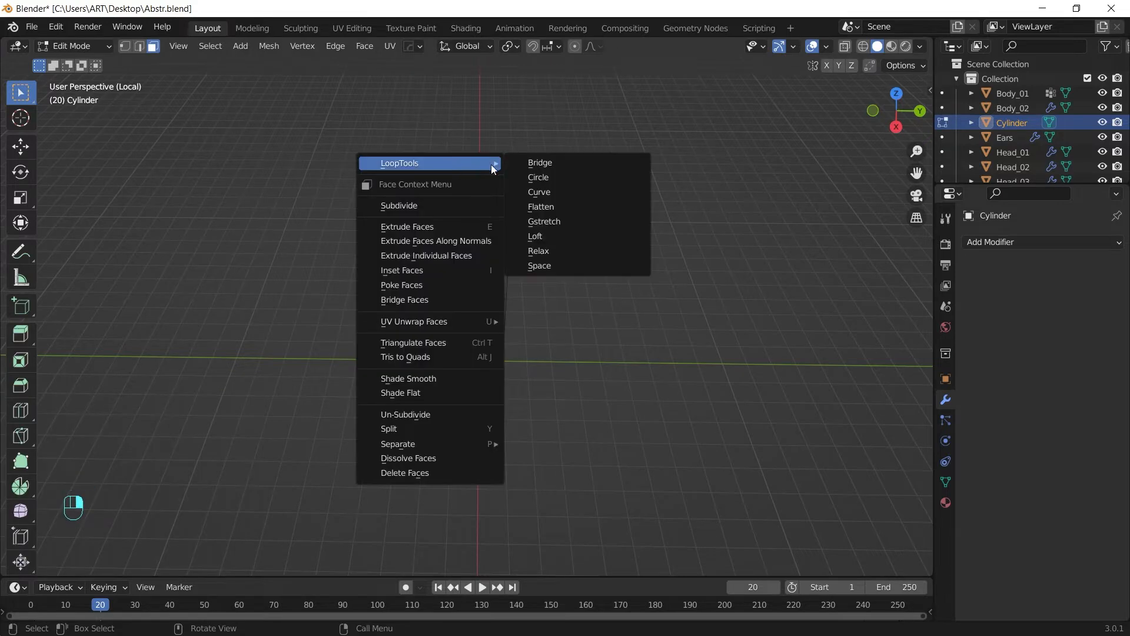
{"action": "left_click", "coordinate": [553, 165]}
Look up the LoopTools add-on in the preferences to check whether it is enabled.
{"action": "left_click", "coordinate": [56, 26]}
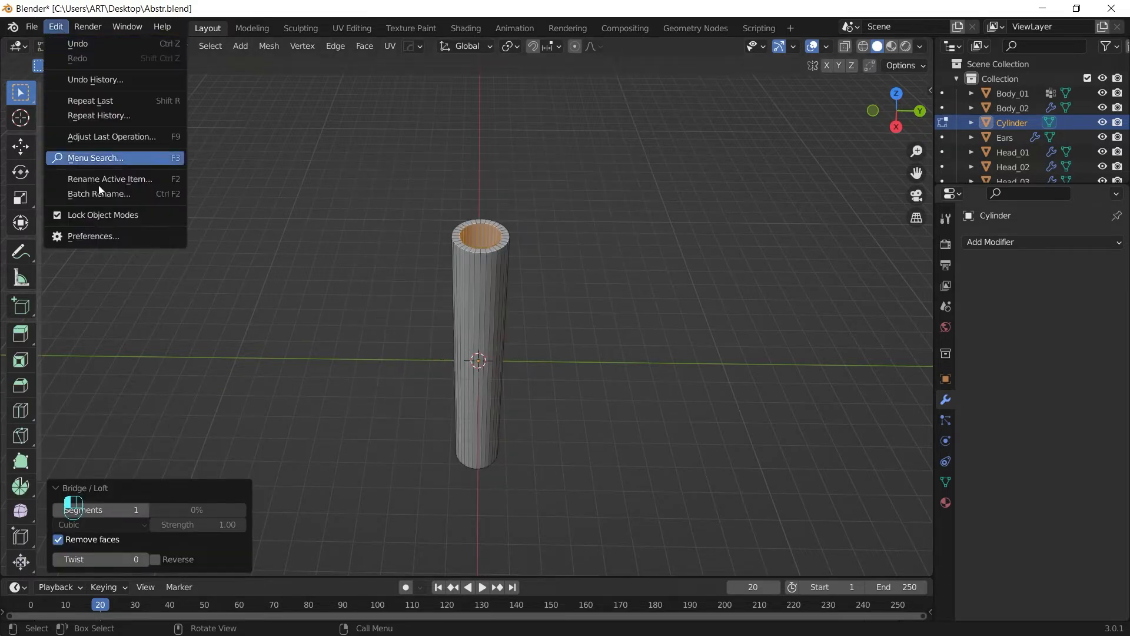
{"action": "left_click", "coordinate": [97, 237]}
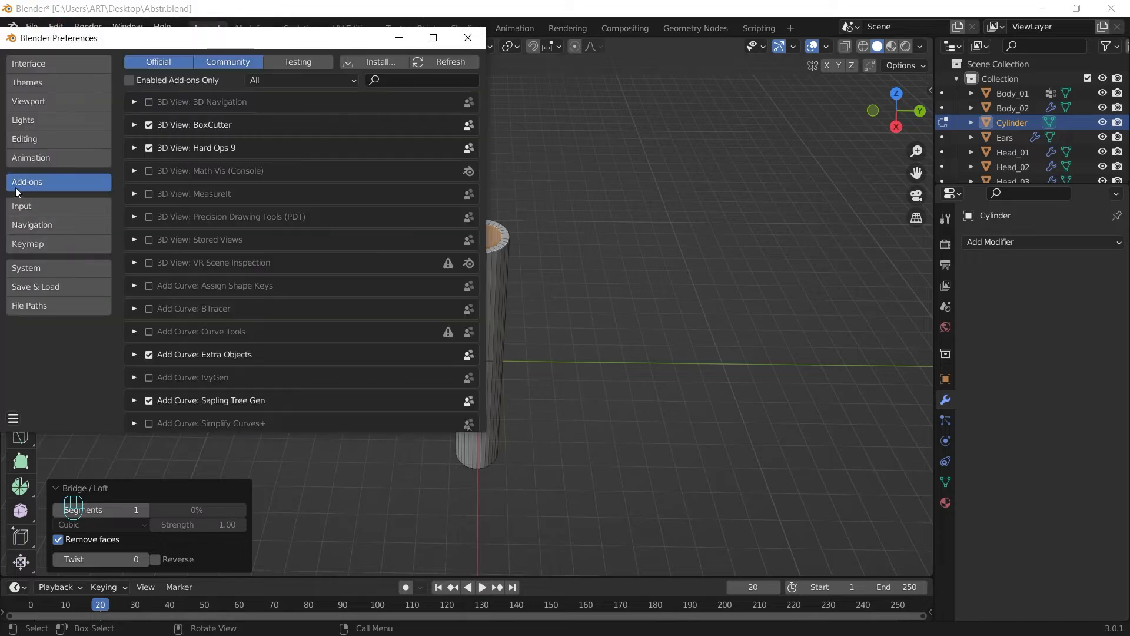
{"action": "type", "text": "loop"}
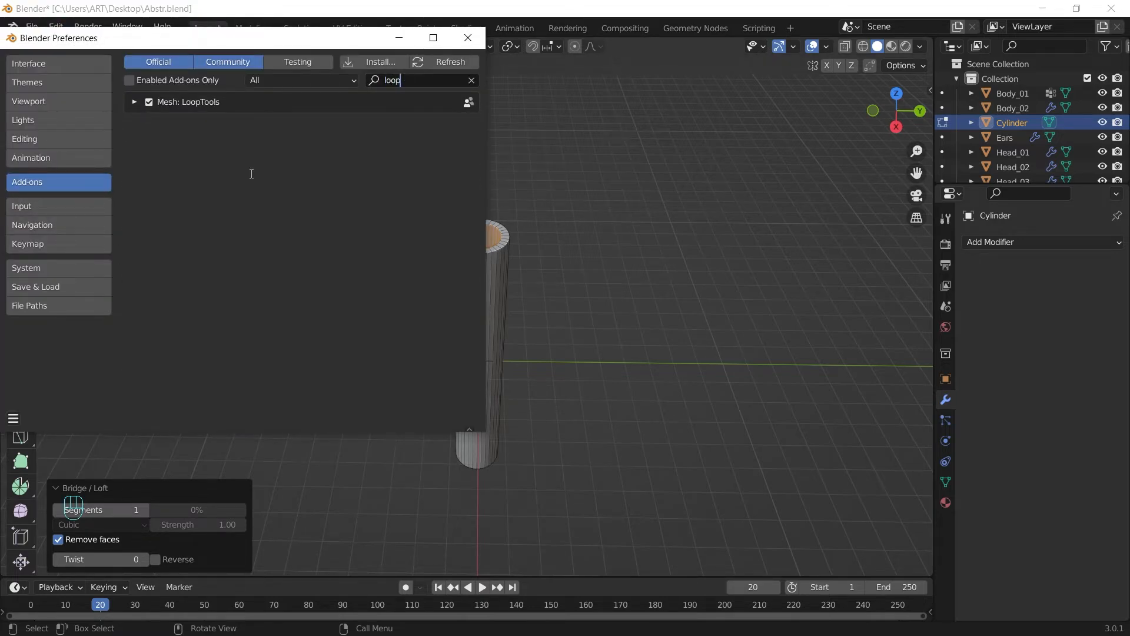
{"action": "key", "text": "Escape"}
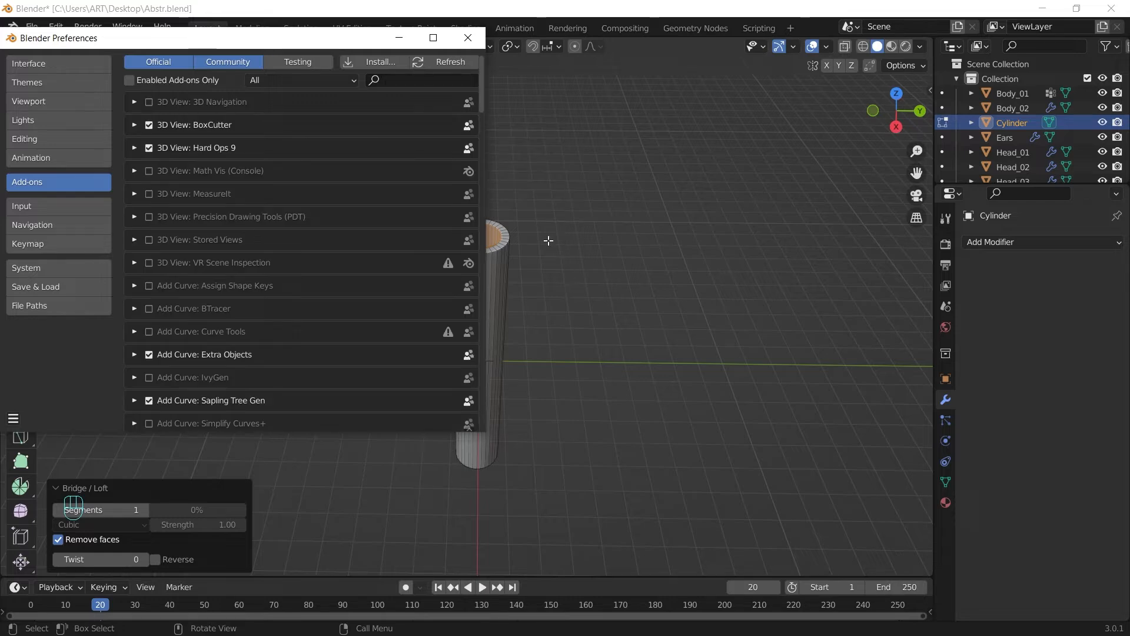
{"action": "left_click", "coordinate": [468, 37]}
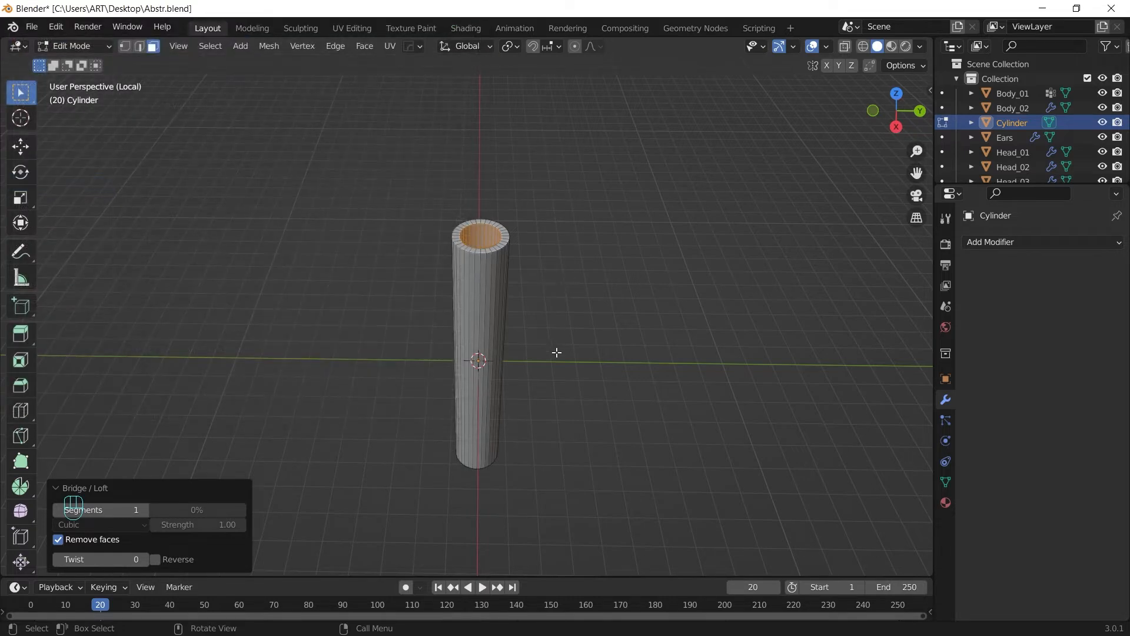
Apply the tube's scale in Object Mode and add a Bevel modifier with an amount of 0.037 m.
{"action": "key", "text": "Tab"}
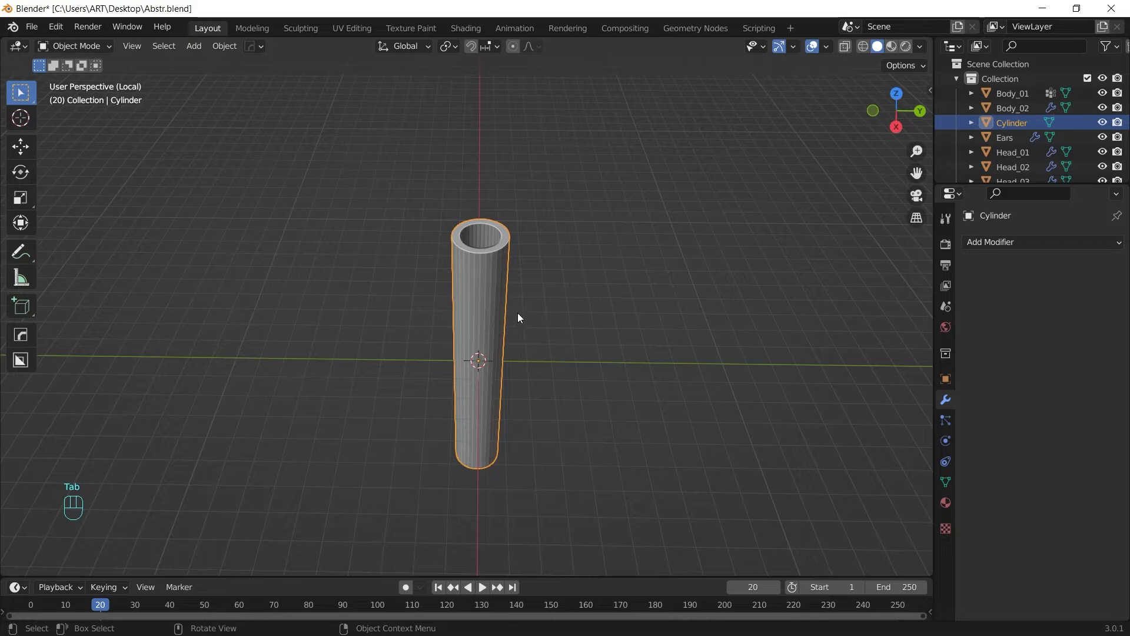
{"action": "scroll", "coordinate": [468, 277], "scroll_direction": "up", "scroll_amount": 1}
{"action": "key", "text": "ctrl+a"}
{"action": "left_click", "coordinate": [552, 255]}
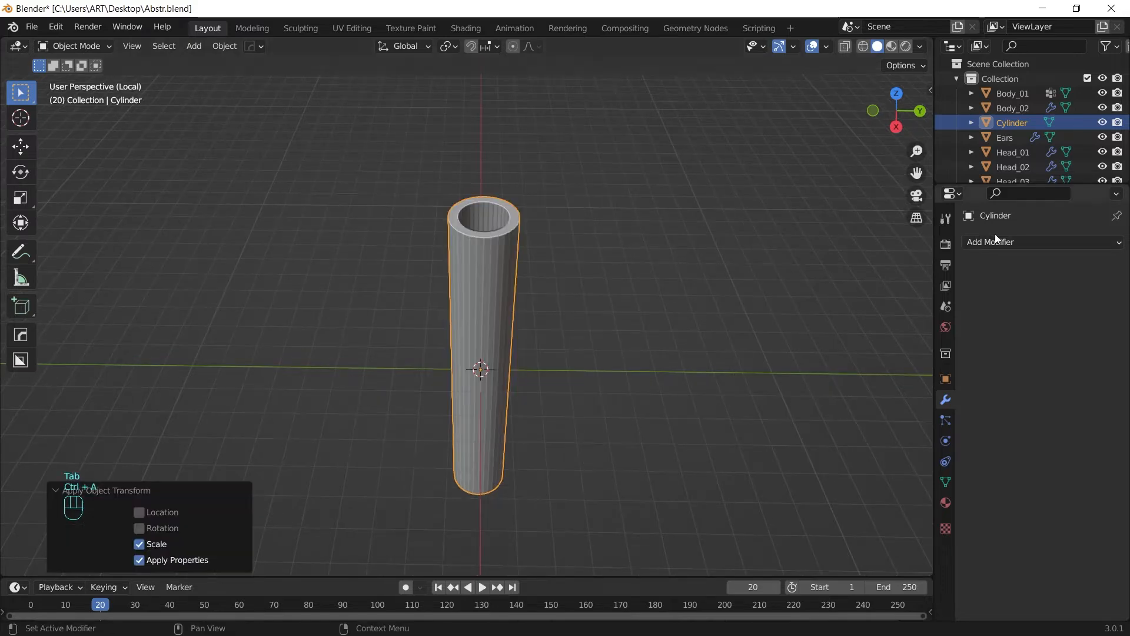
{"action": "left_click", "coordinate": [995, 236]}
{"action": "left_click", "coordinate": [816, 299]}
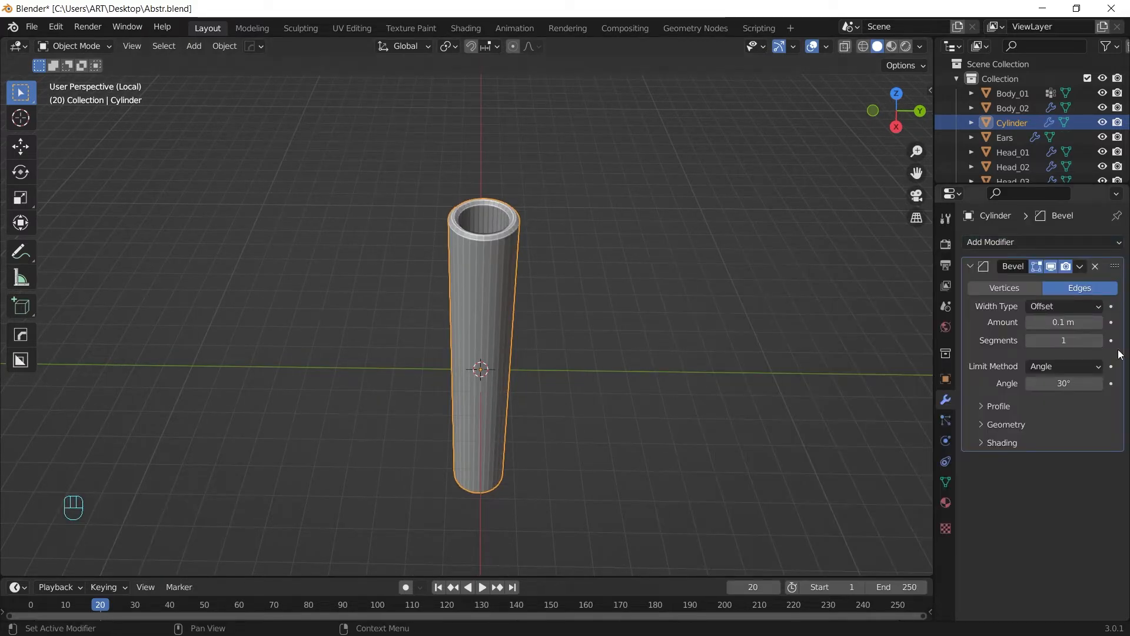
{"action": "left_click_drag", "start_coordinate": [1064, 322], "coordinate": [1039, 322], "text": "shift"}
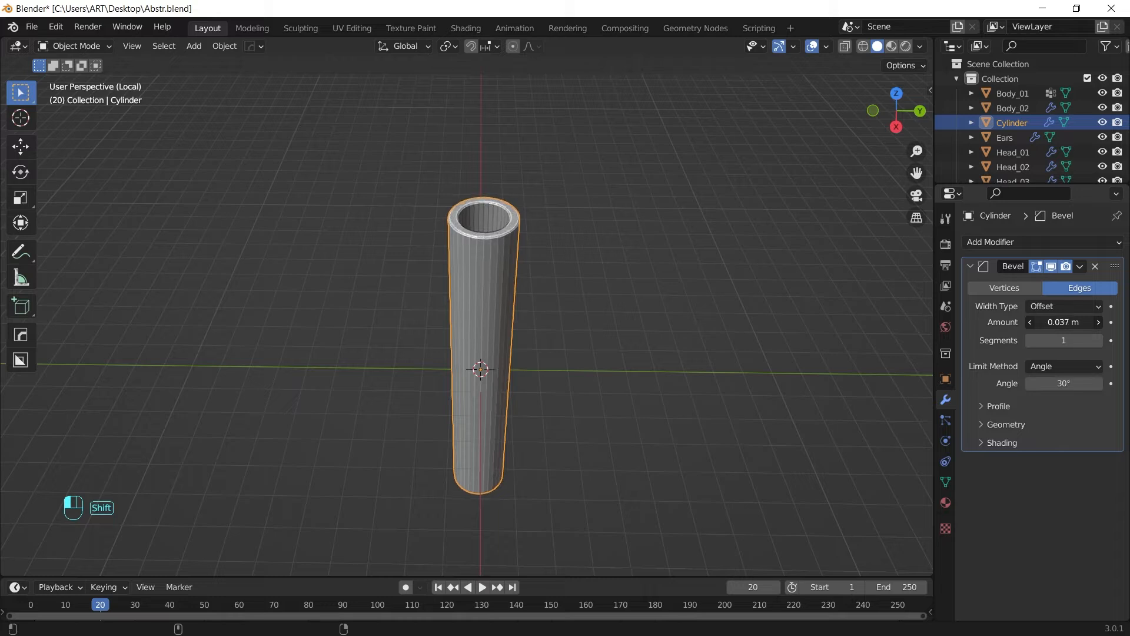
Enable Harden Normals on the tube's Bevel modifier and turn on Auto Smooth at 30° for its mesh.
{"action": "left_click", "coordinate": [981, 443]}
{"action": "left_click", "coordinate": [1033, 464]}
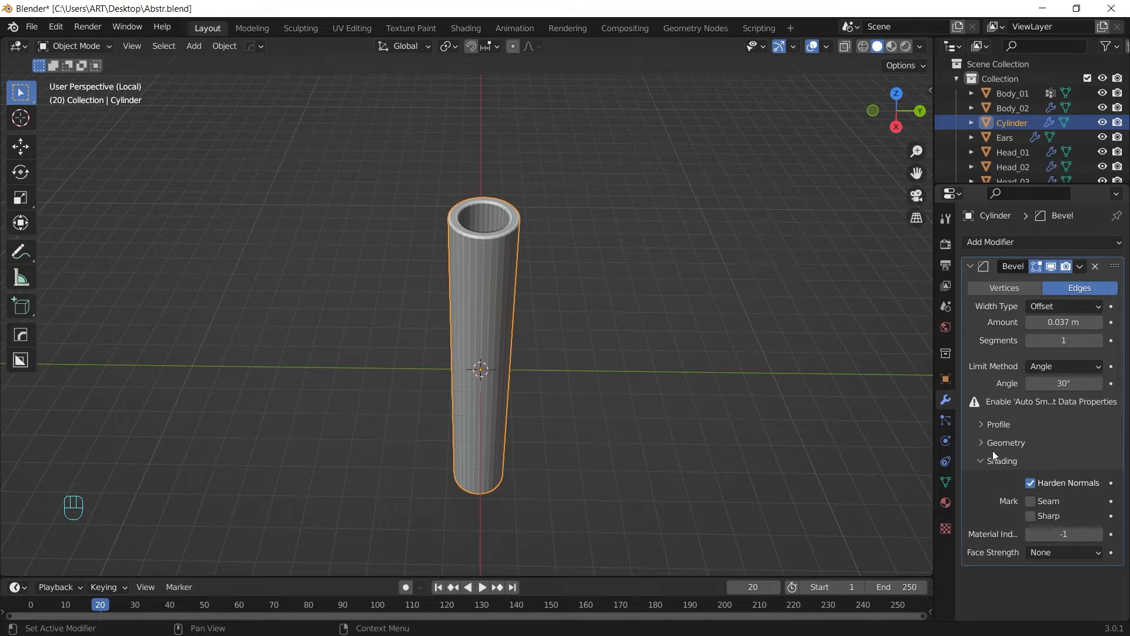
{"action": "left_click", "coordinate": [945, 482]}
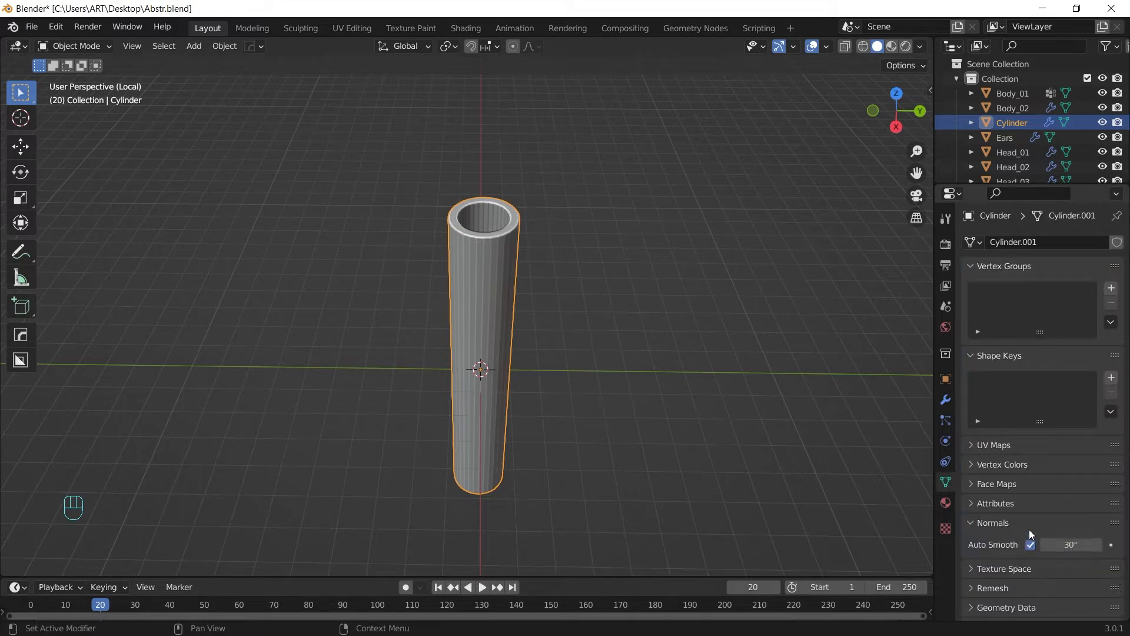
{"action": "left_click", "coordinate": [627, 257]}
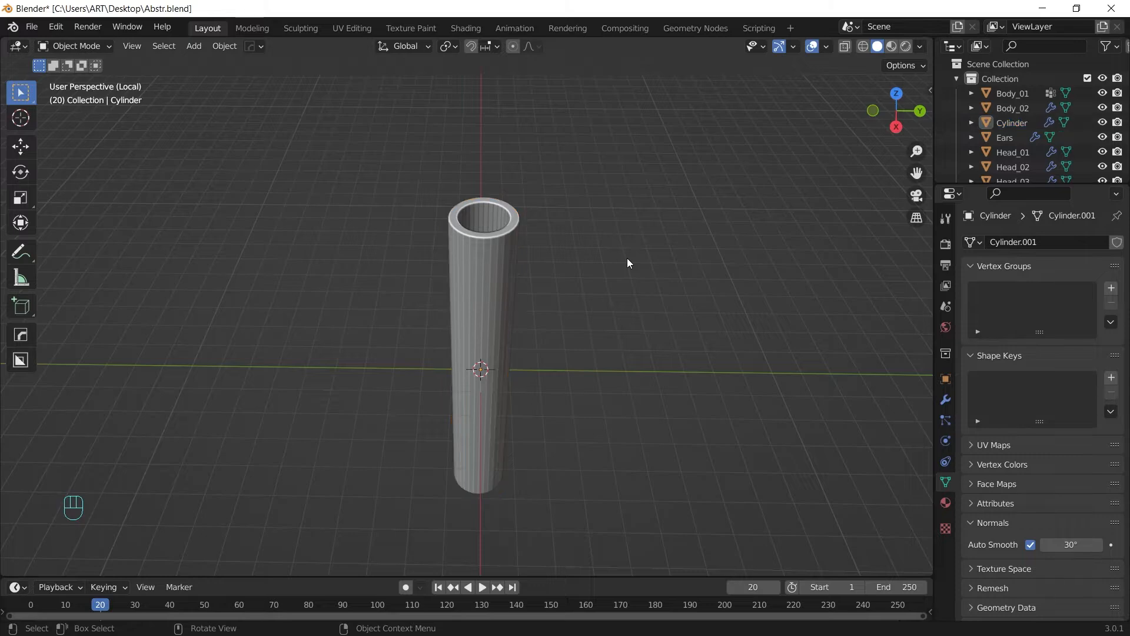
{"action": "scroll", "coordinate": [479, 197], "scroll_direction": "up", "scroll_amount": 3}
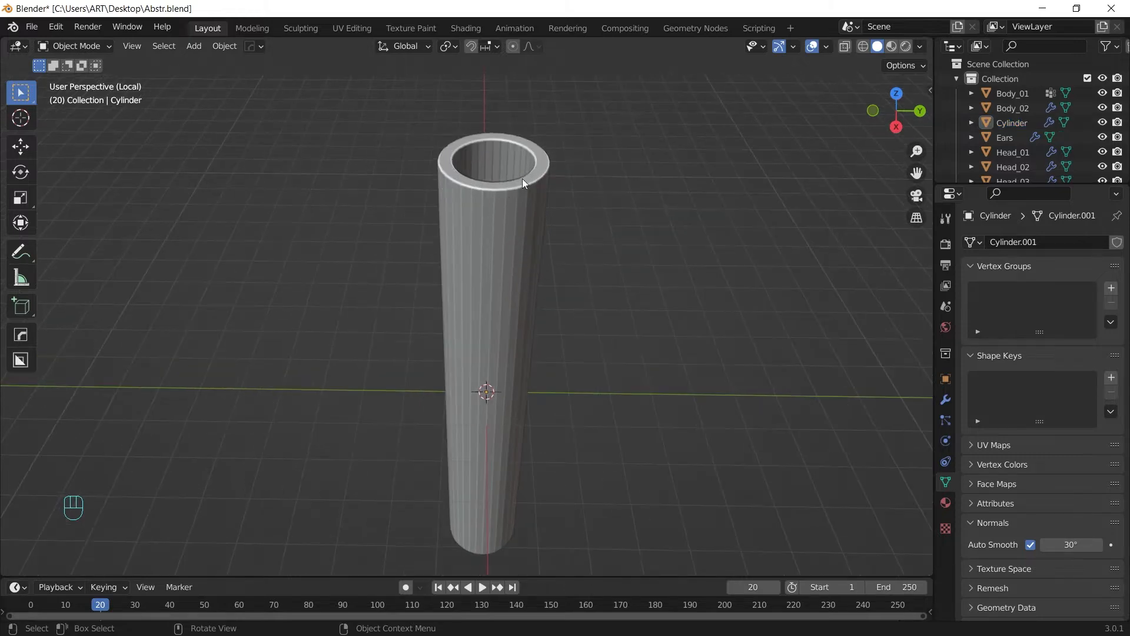
{"action": "scroll", "coordinate": [635, 313], "scroll_direction": "down", "scroll_amount": 5}
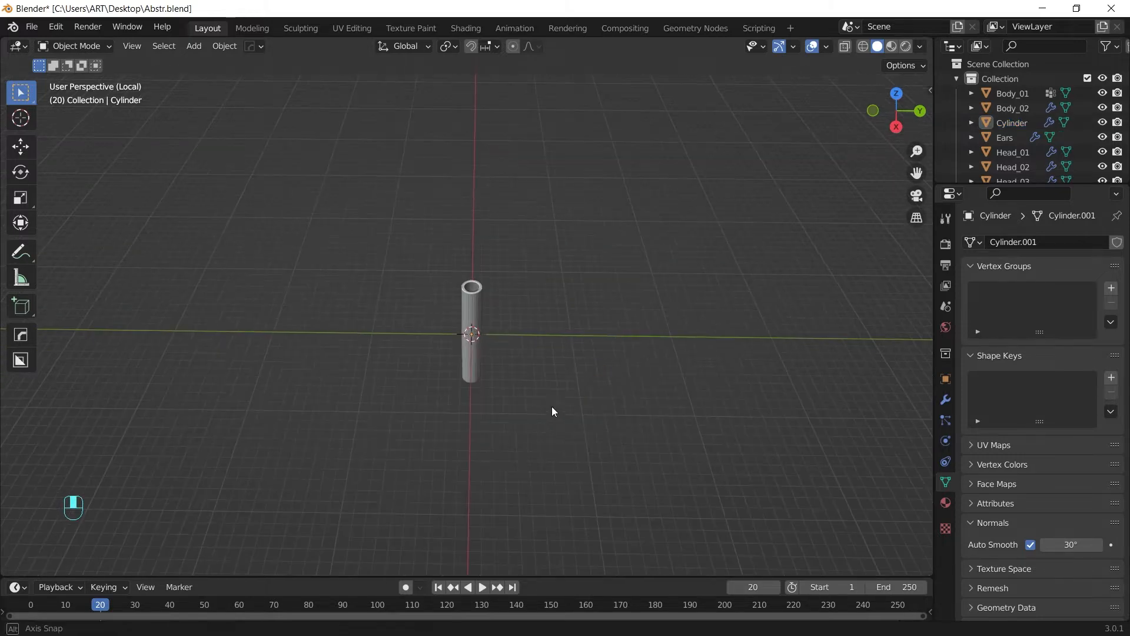
Rename the tube object to Instance.
{"action": "middle_click_drag", "start_coordinate": [553, 407], "coordinate": [518, 323]}
{"action": "left_click", "coordinate": [518, 323]}
{"action": "double_click", "coordinate": [1011, 121]}
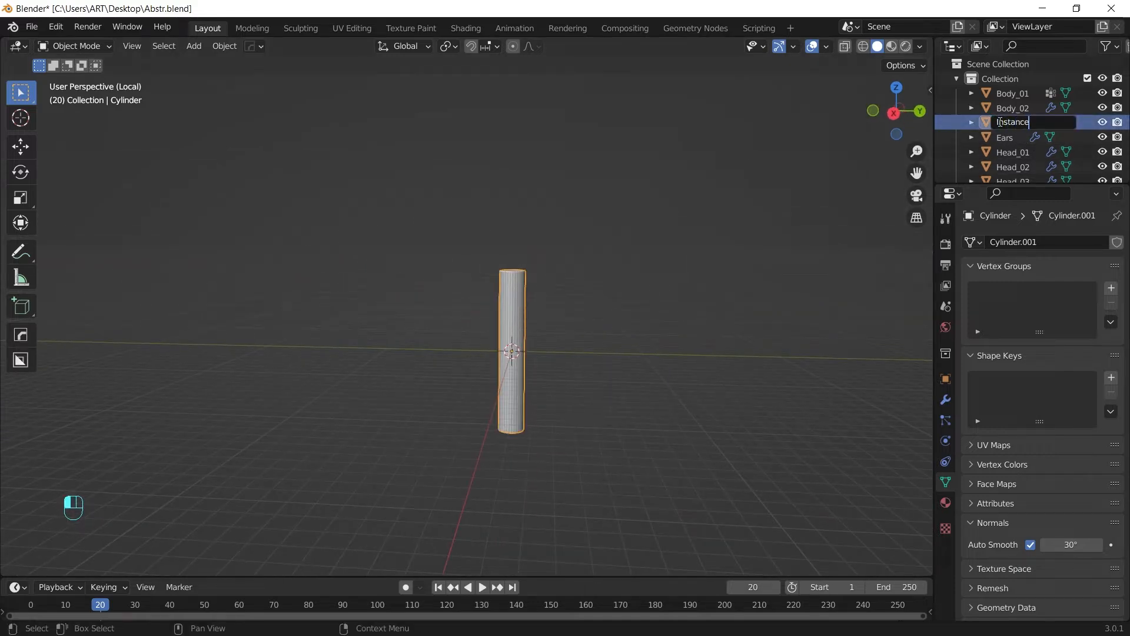
{"action": "key", "text": "Return"}
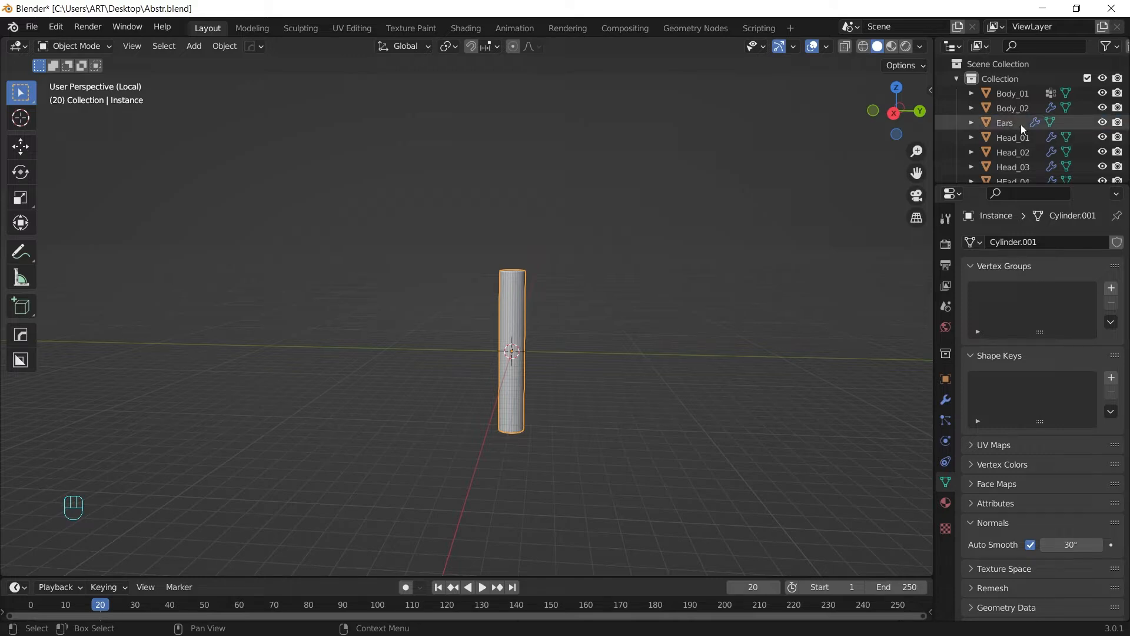
{"action": "scroll", "coordinate": [1020, 124], "scroll_direction": "down", "scroll_amount": 2}
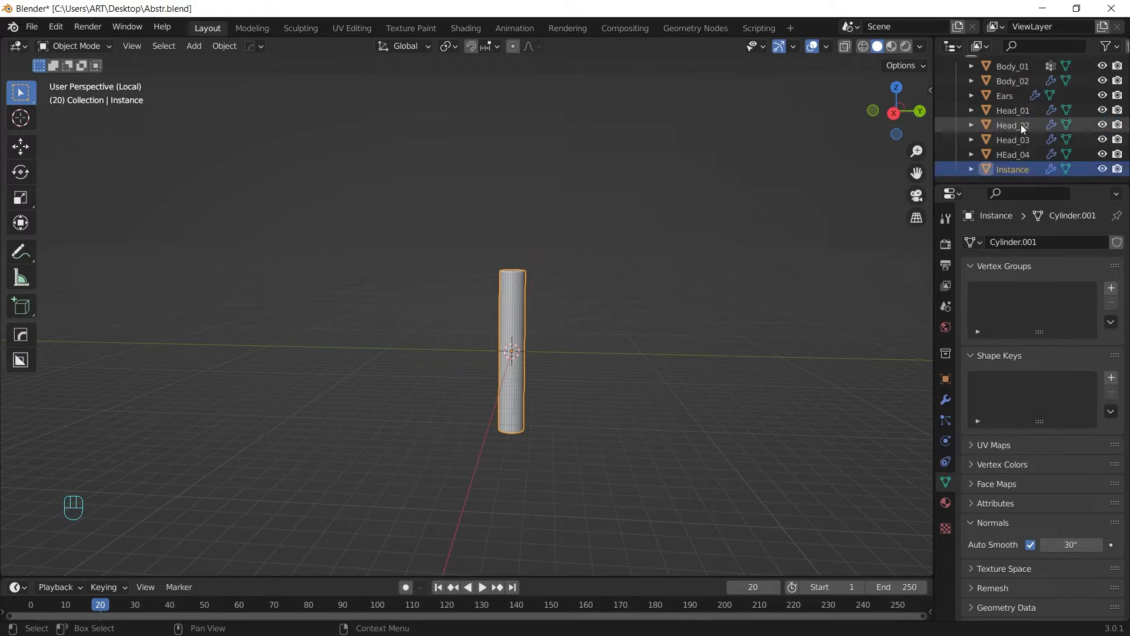
{"action": "scroll", "coordinate": [1020, 125], "scroll_direction": "up", "scroll_amount": 2}
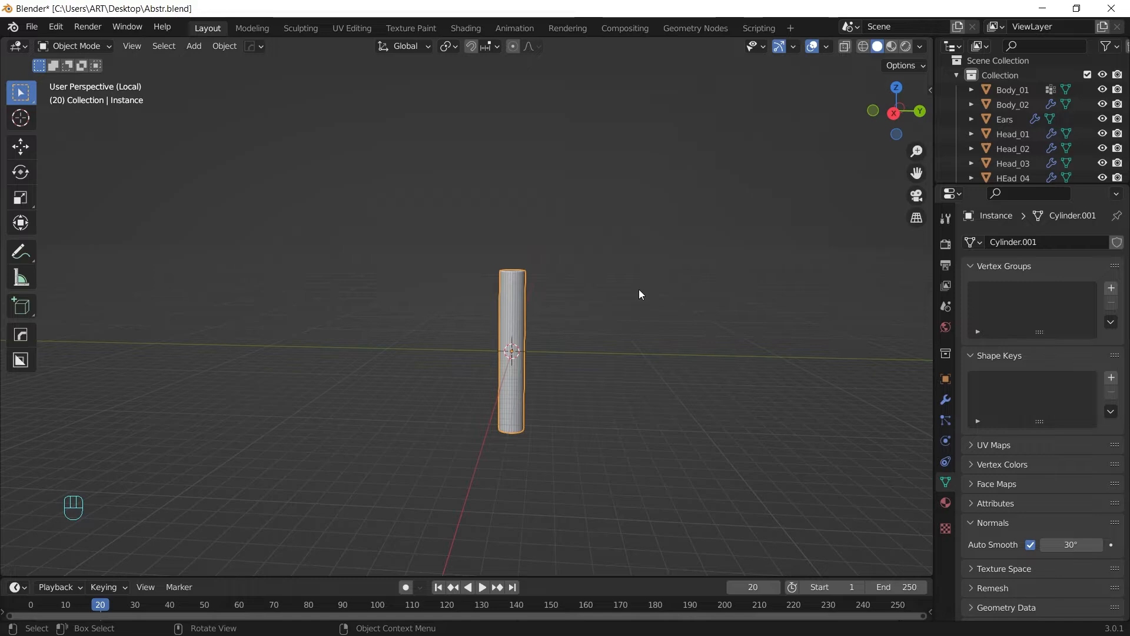
Bring back the whole horse, shrink the tube to about 0.08 scale and move it 5.6043 m along Y.
{"action": "key", "text": "KP_Divide"}
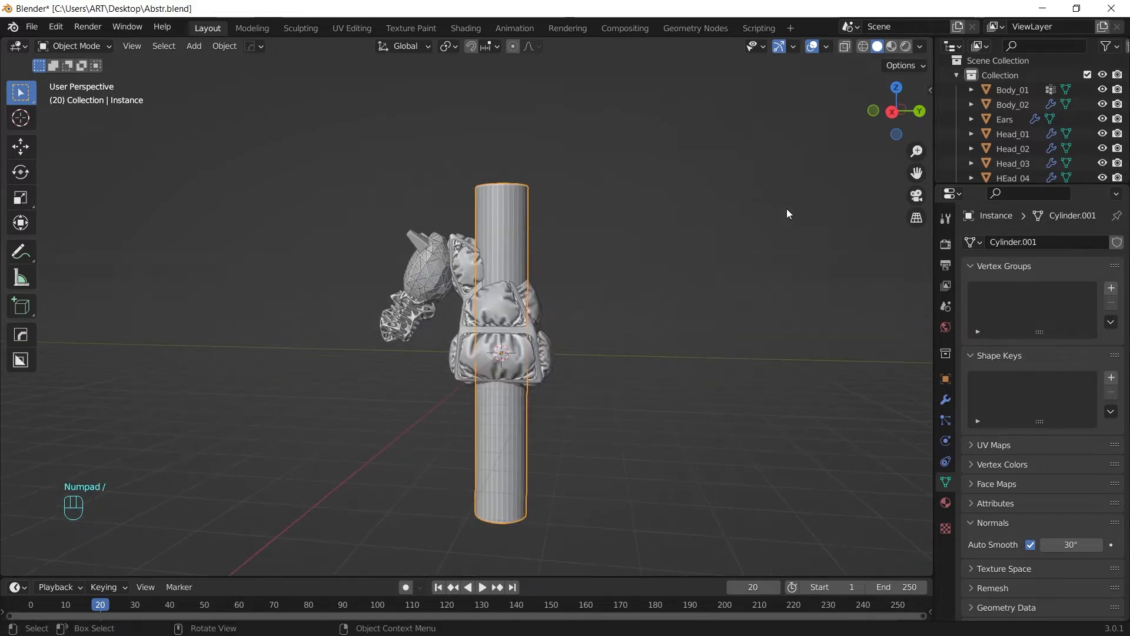
{"action": "key", "text": "s"}
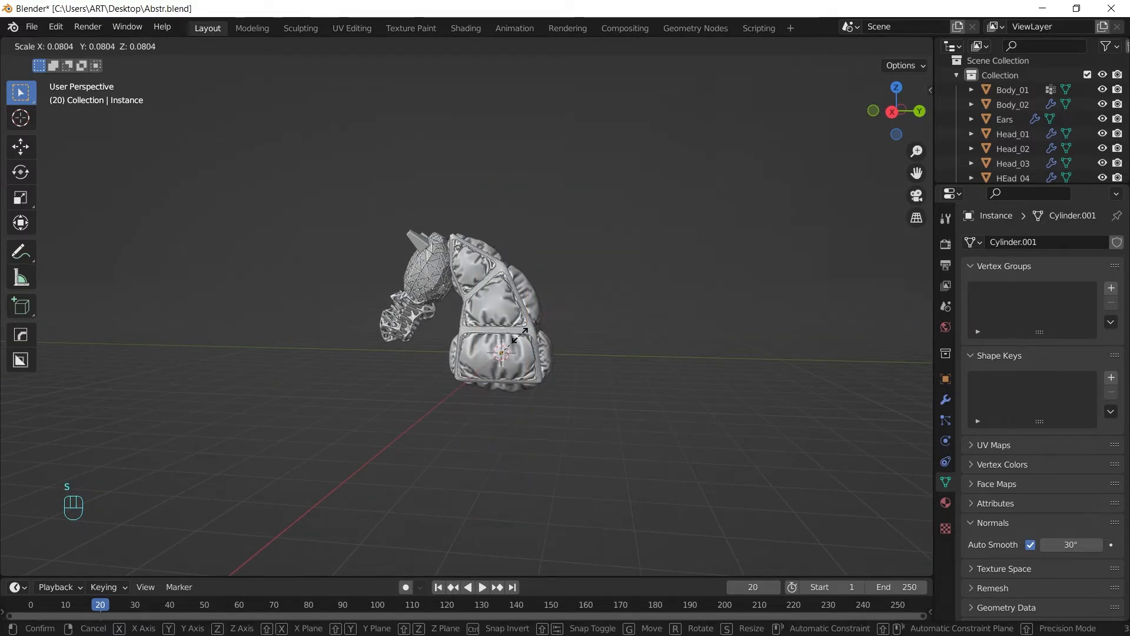
{"action": "left_click", "coordinate": [519, 335]}
{"action": "key", "text": "g"}
{"action": "key", "text": "y"}
{"action": "left_click", "coordinate": [672, 356]}
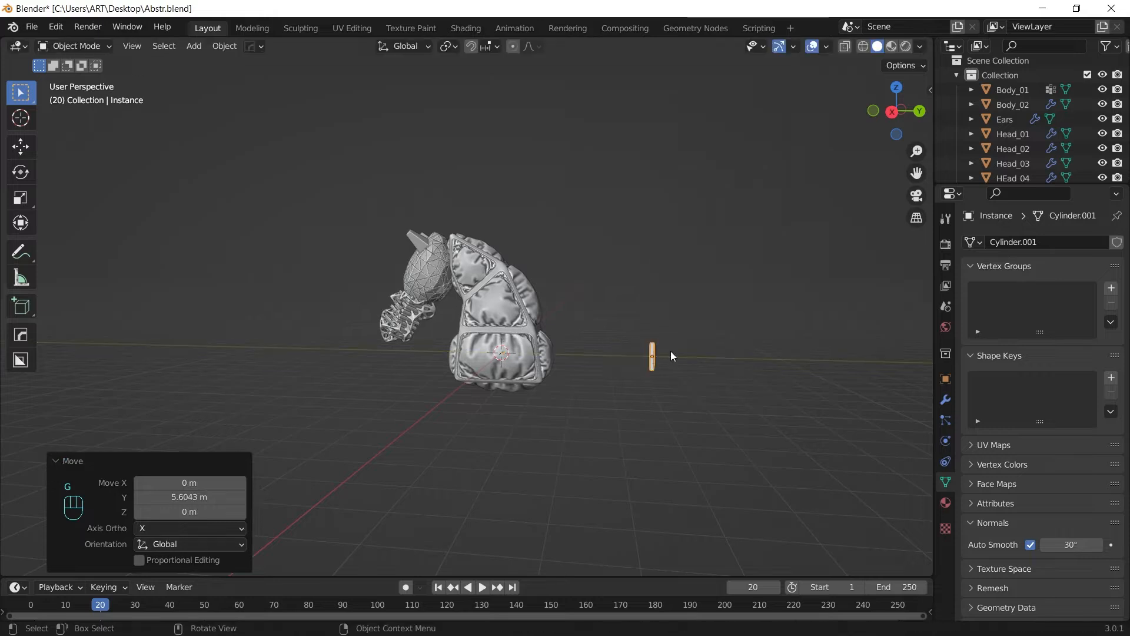
Apply the small tube's scale and hide the Instance object in both the viewport and renders.
{"action": "key", "text": "ctrl+a"}
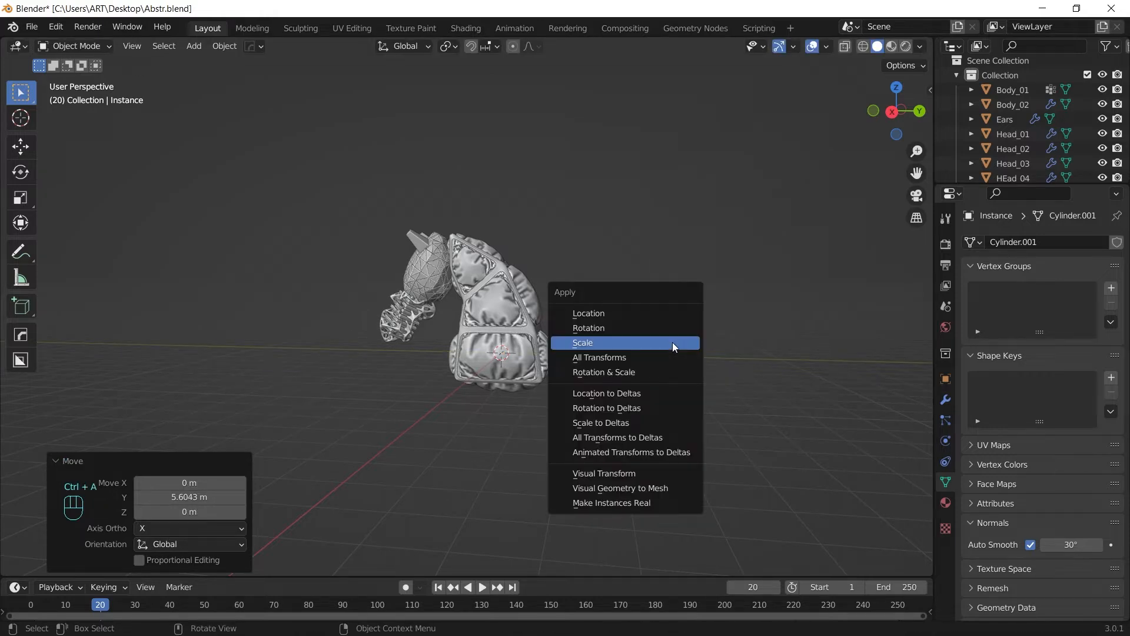
{"action": "left_click", "coordinate": [673, 341]}
{"action": "scroll", "coordinate": [1097, 113], "scroll_direction": "down", "scroll_amount": 2}
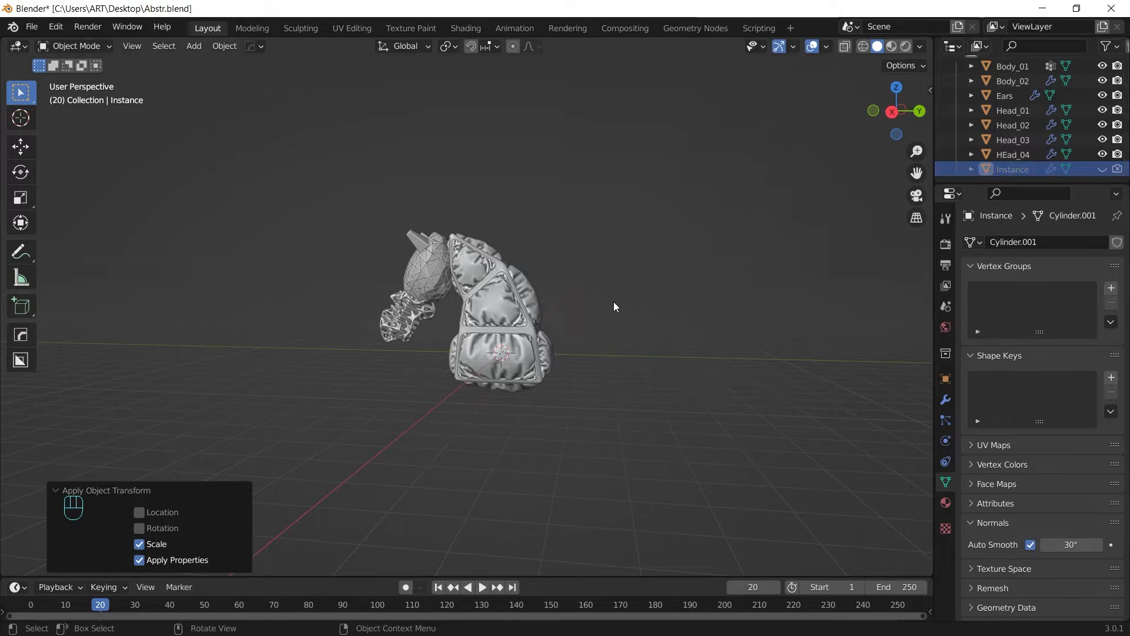
{"action": "middle_click_drag", "start_coordinate": [614, 305], "coordinate": [665, 303]}
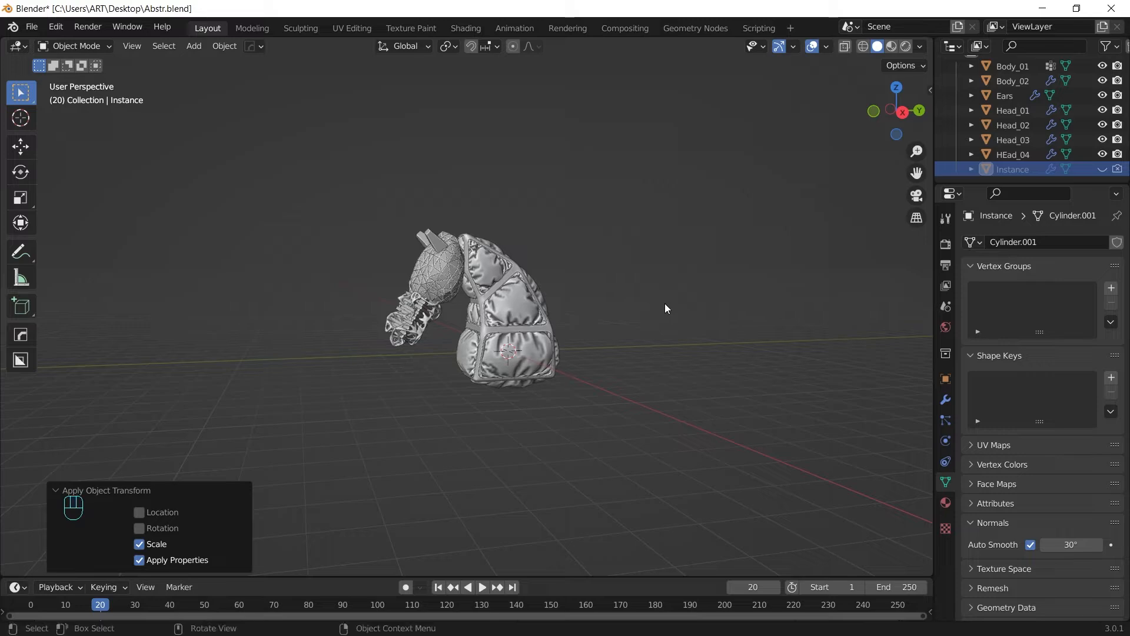
Select the ears, enlarge the 3D view in the Geometry Nodes workspace and create a new geometry node tree for them.
{"action": "left_click", "coordinate": [433, 237]}
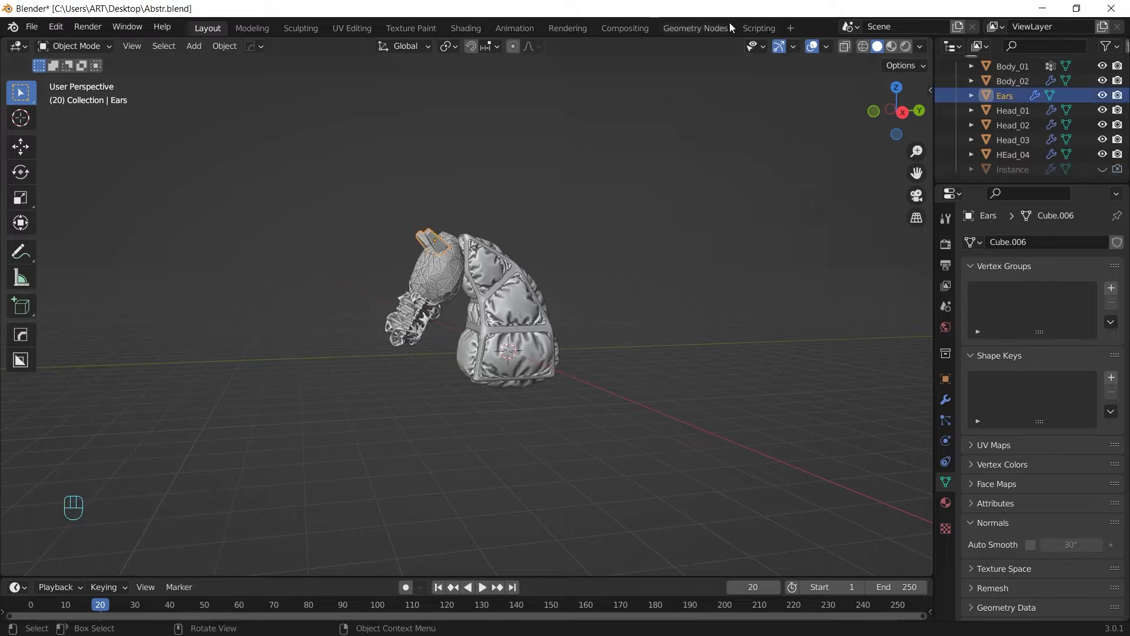
{"action": "left_click", "coordinate": [698, 29]}
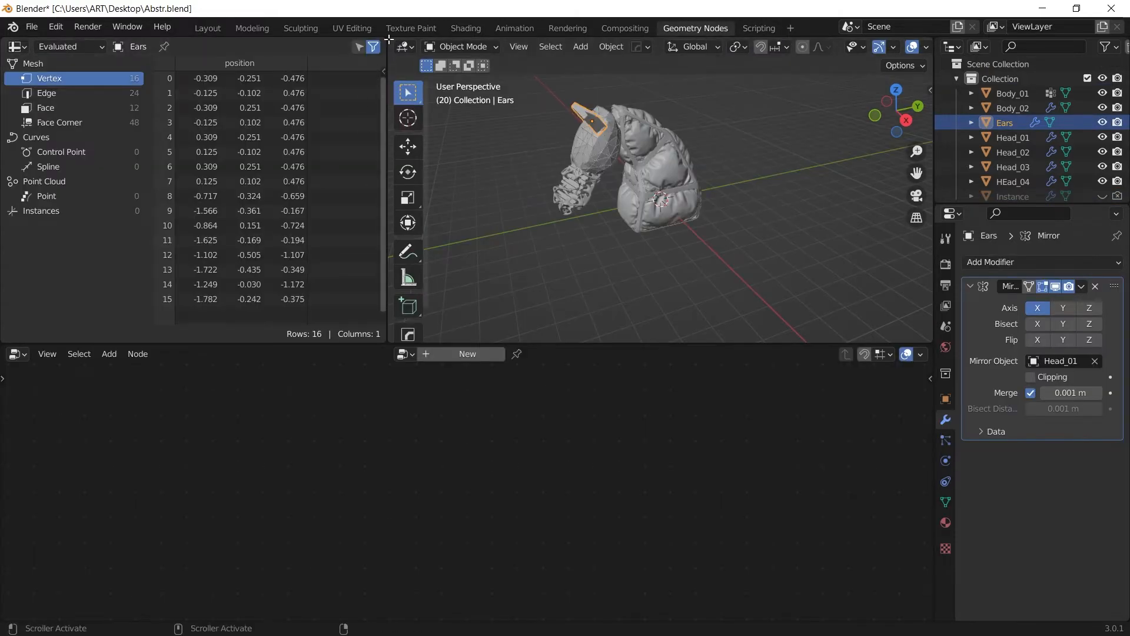
{"action": "left_click_drag", "start_coordinate": [387, 41], "coordinate": [371, 253]}
{"action": "left_click_drag", "start_coordinate": [649, 345], "coordinate": [648, 385]}
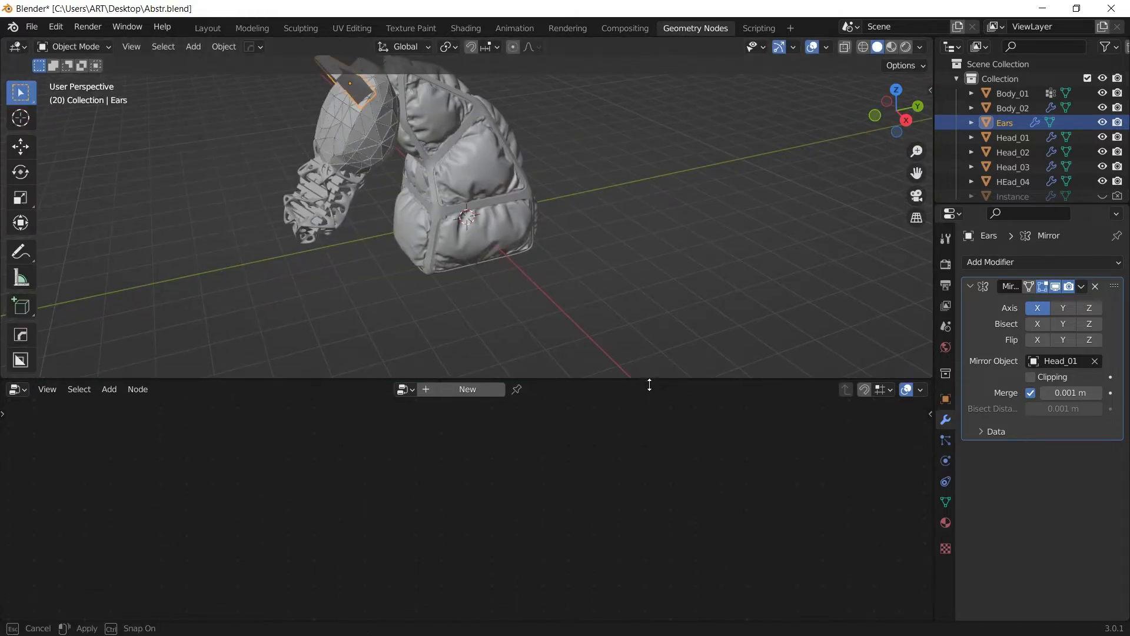
{"action": "middle_click_drag", "start_coordinate": [648, 385], "coordinate": [606, 315]}
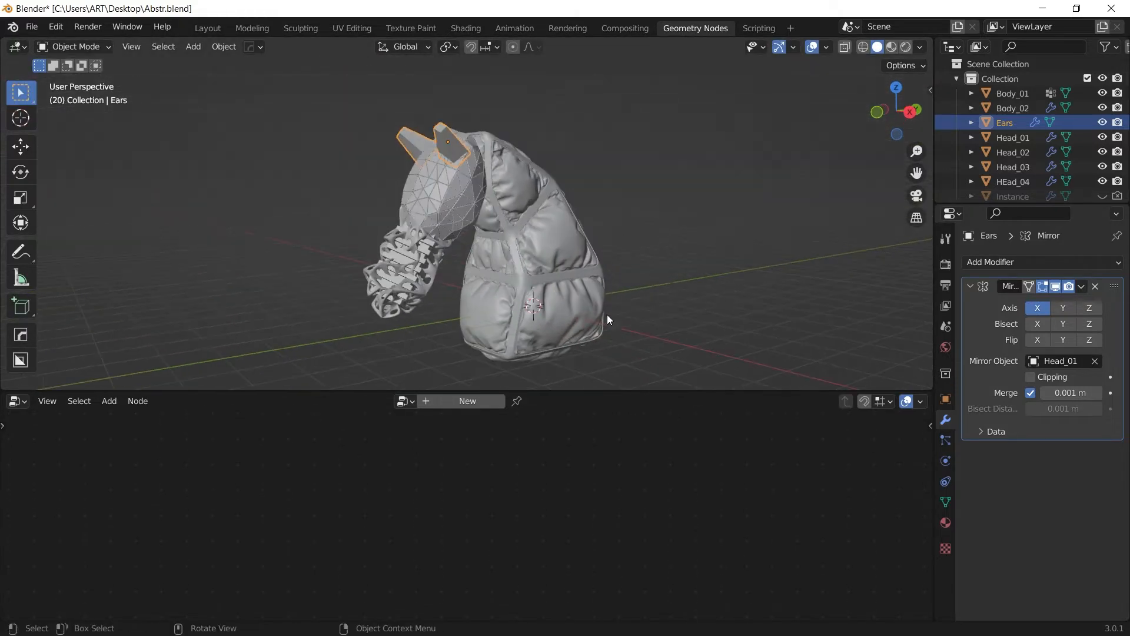
{"action": "left_click", "coordinate": [444, 400]}
{"action": "scroll", "coordinate": [517, 509], "scroll_direction": "up", "scroll_amount": 1}
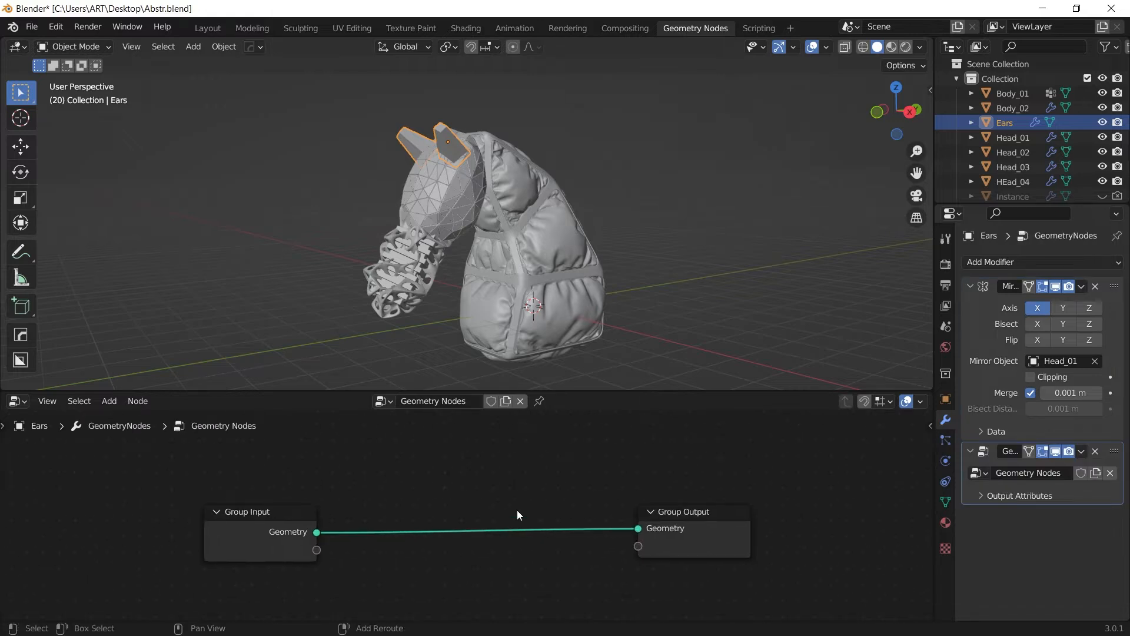
Insert a Distribute Points on Faces node between Group Input and Group Output in the ears' node tree.
{"action": "key", "text": "shift+a"}
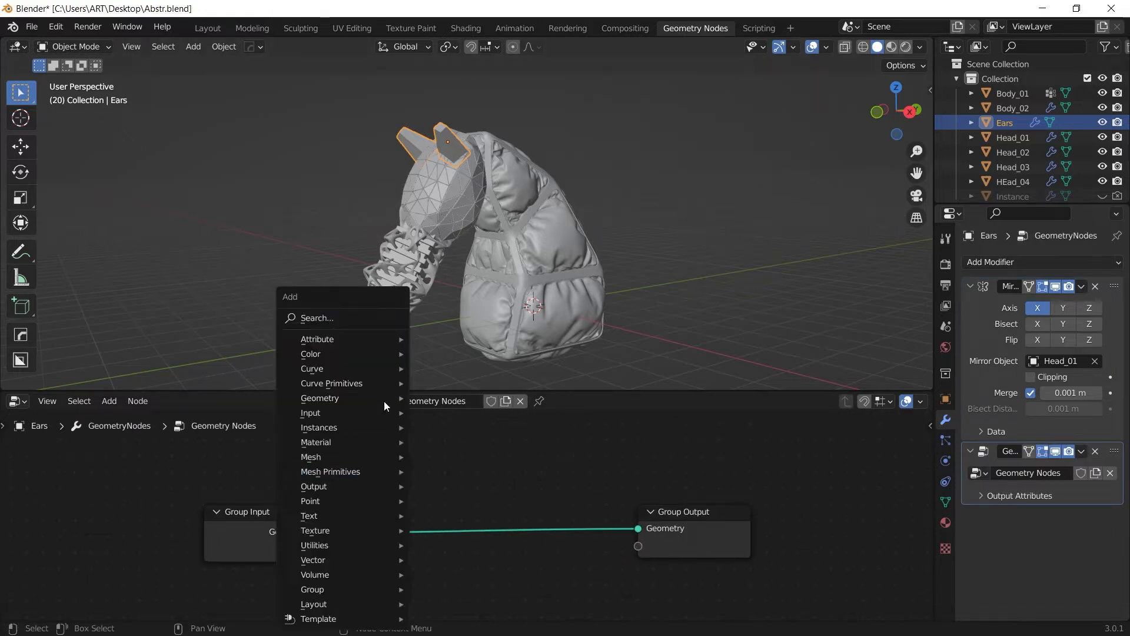
{"action": "left_click", "coordinate": [350, 317]}
{"action": "type", "text": "dis"}
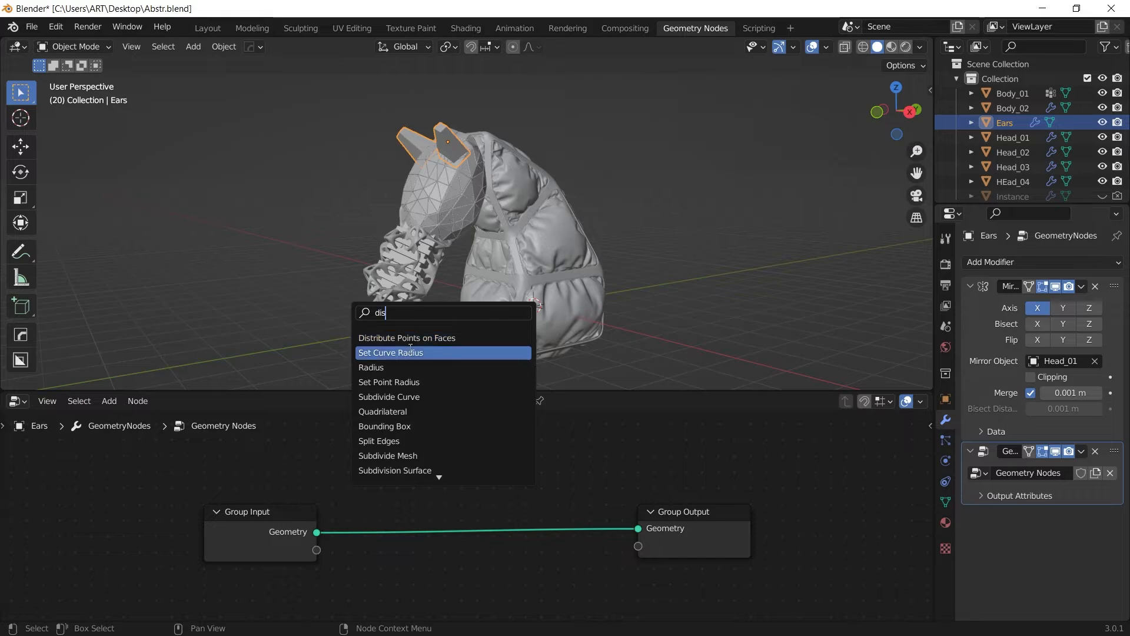
{"action": "left_click", "coordinate": [424, 340]}
{"action": "left_click", "coordinate": [421, 483]}
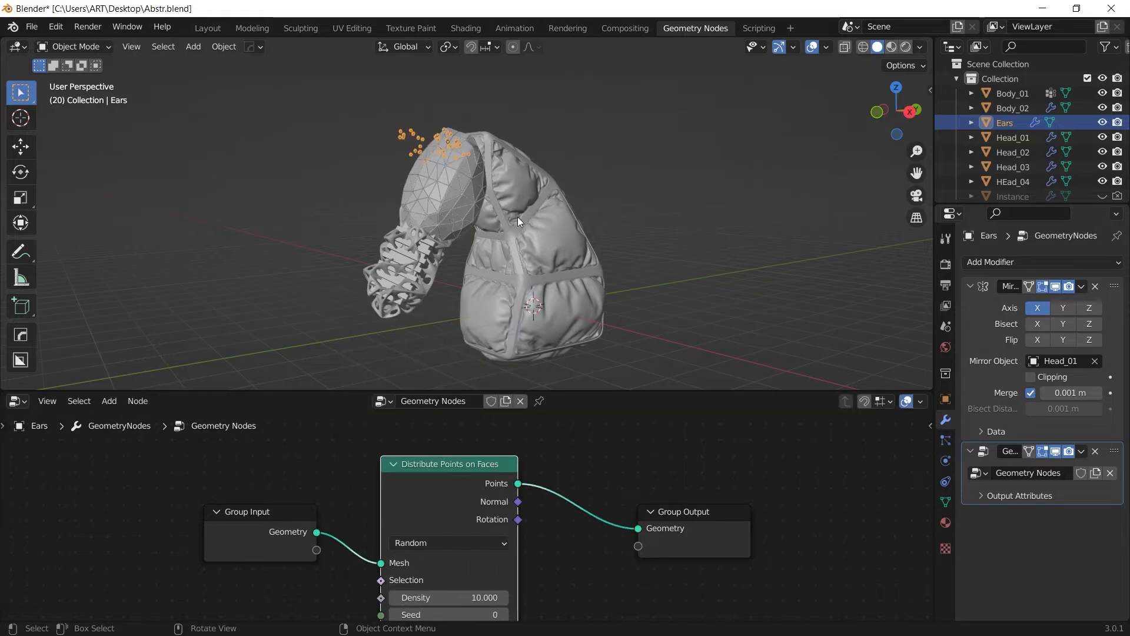
{"action": "scroll", "coordinate": [538, 254], "scroll_direction": "up", "scroll_amount": 2}
{"action": "scroll", "coordinate": [510, 194], "scroll_direction": "up", "scroll_amount": 4}
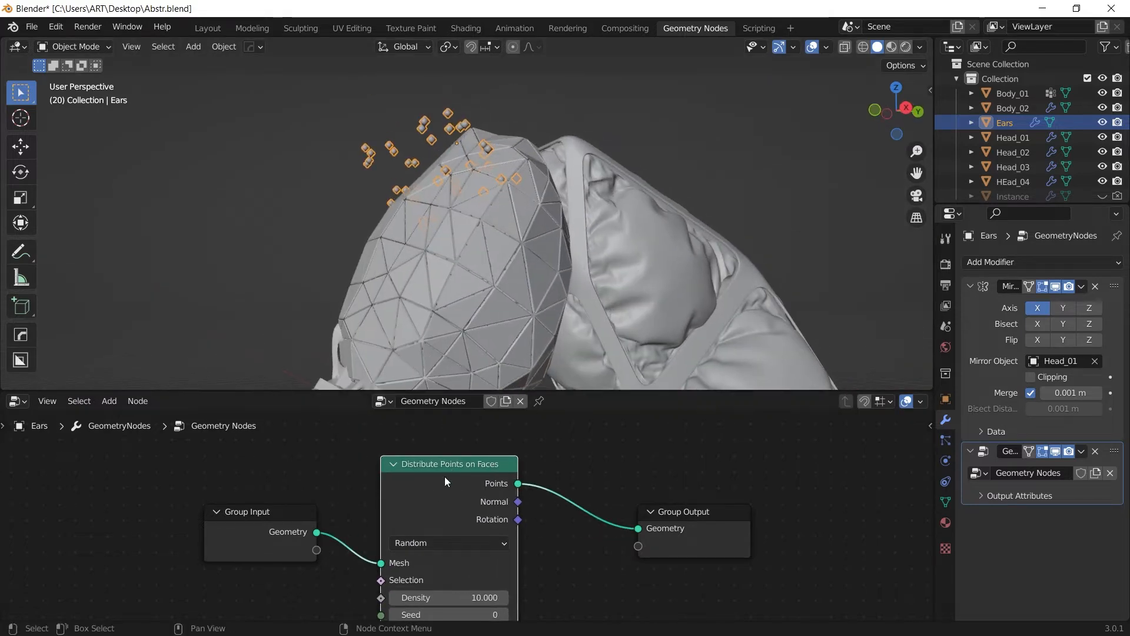
Insert an Instance on Points node between Distribute Points on Faces and Group Output.
{"action": "middle_click_drag", "start_coordinate": [538, 534], "coordinate": [428, 505]}
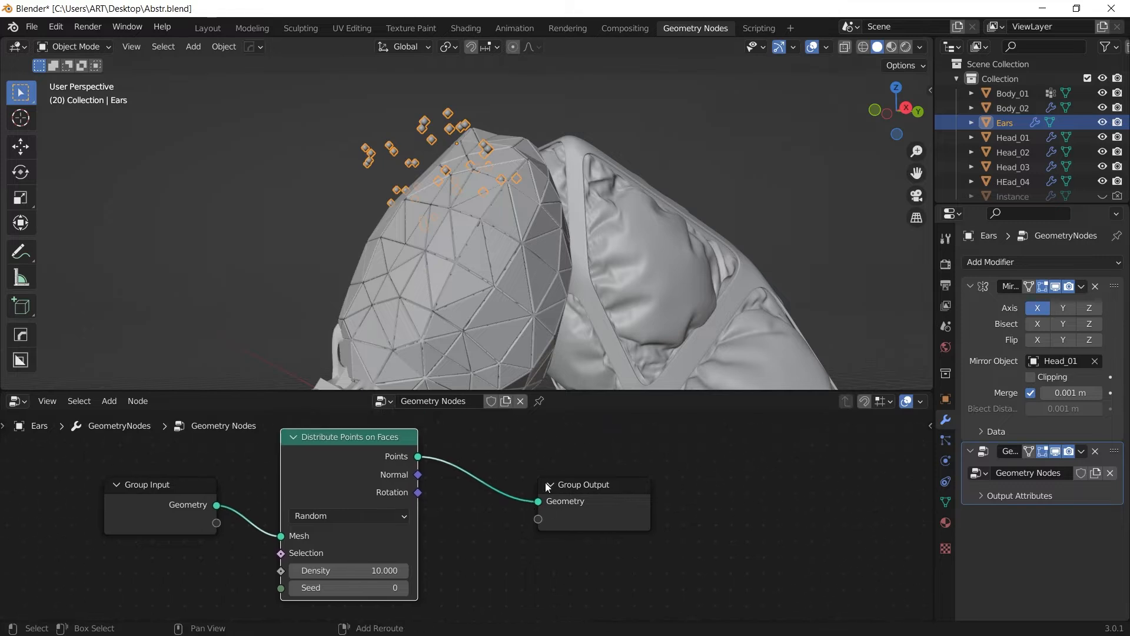
{"action": "key", "text": "shift+a"}
{"action": "left_click", "coordinate": [498, 319]}
{"action": "type", "text": "in"}
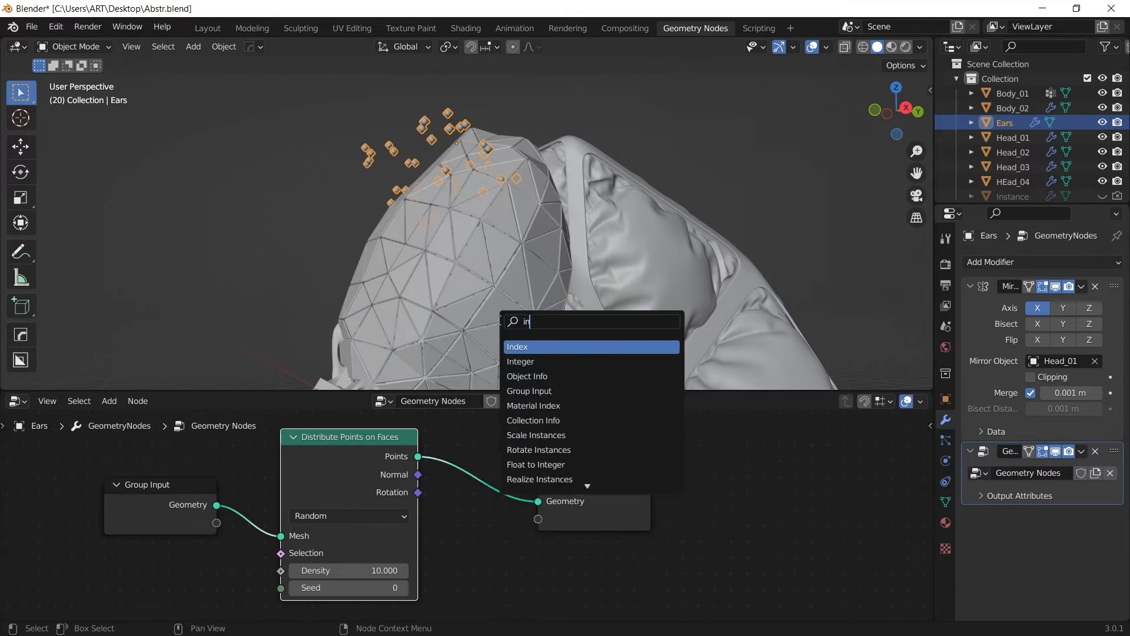
{"action": "type", "text": "st"}
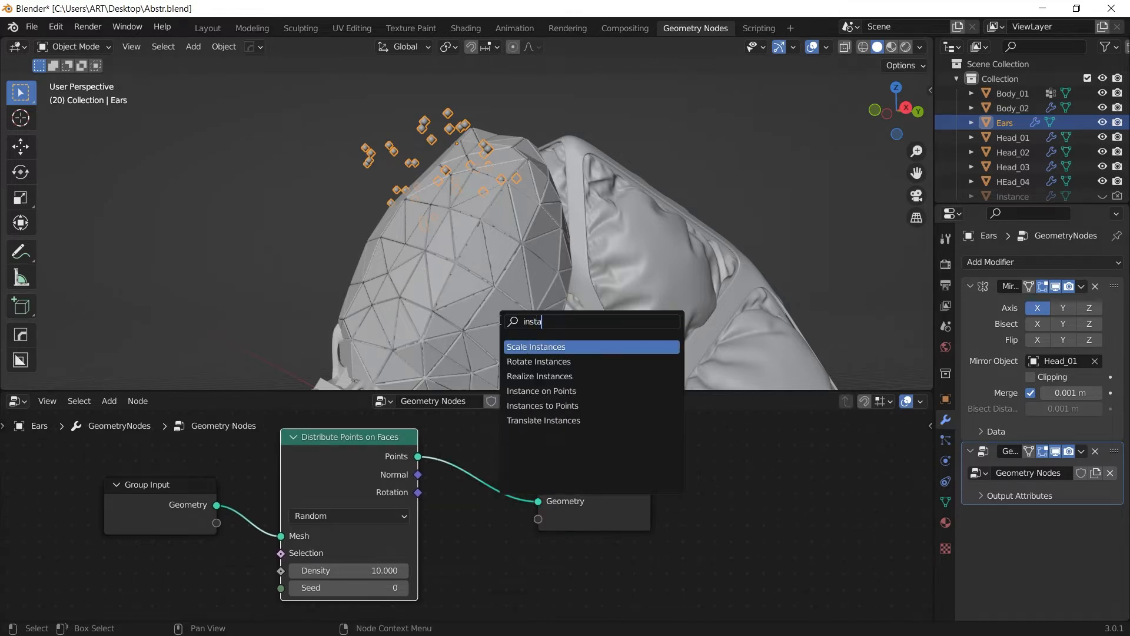
{"action": "type", "text": "a"}
{"action": "left_click", "coordinate": [577, 391]}
{"action": "left_click", "coordinate": [428, 454]}
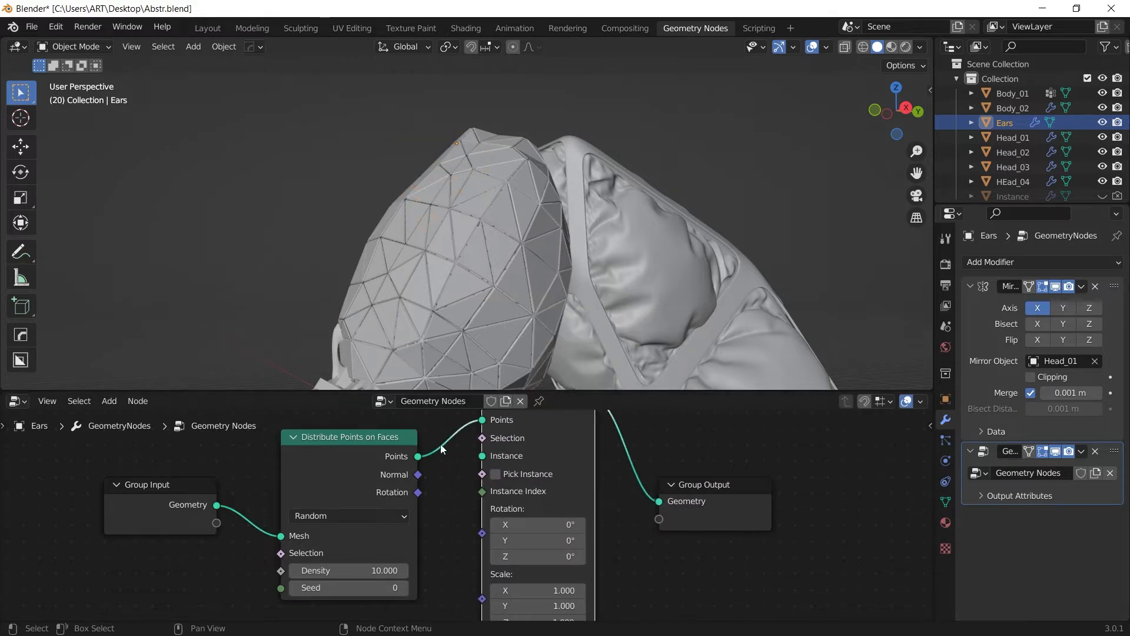
Add the Instance object to the ears' node tree as an Object Info node and place it below Distribute Points on Faces.
{"action": "scroll", "coordinate": [495, 477], "scroll_direction": "down", "scroll_amount": 2}
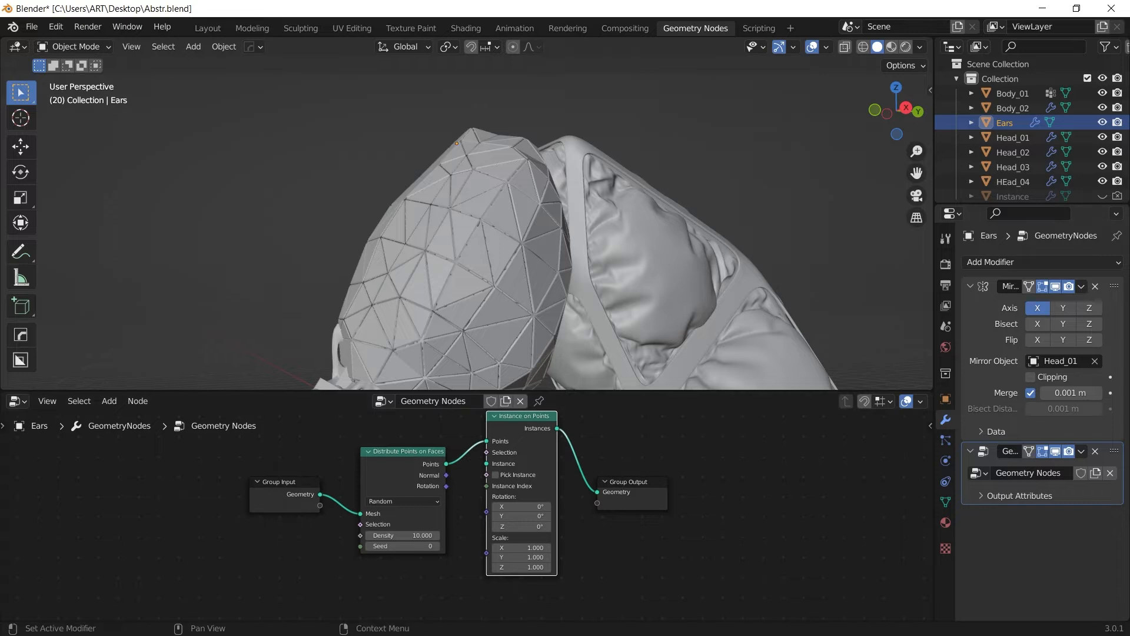
{"action": "scroll", "coordinate": [1029, 154], "scroll_direction": "down", "scroll_amount": 1}
{"action": "left_click_drag", "start_coordinate": [1009, 191], "coordinate": [685, 571]}
{"action": "scroll", "coordinate": [765, 553], "scroll_direction": "up", "scroll_amount": 2}
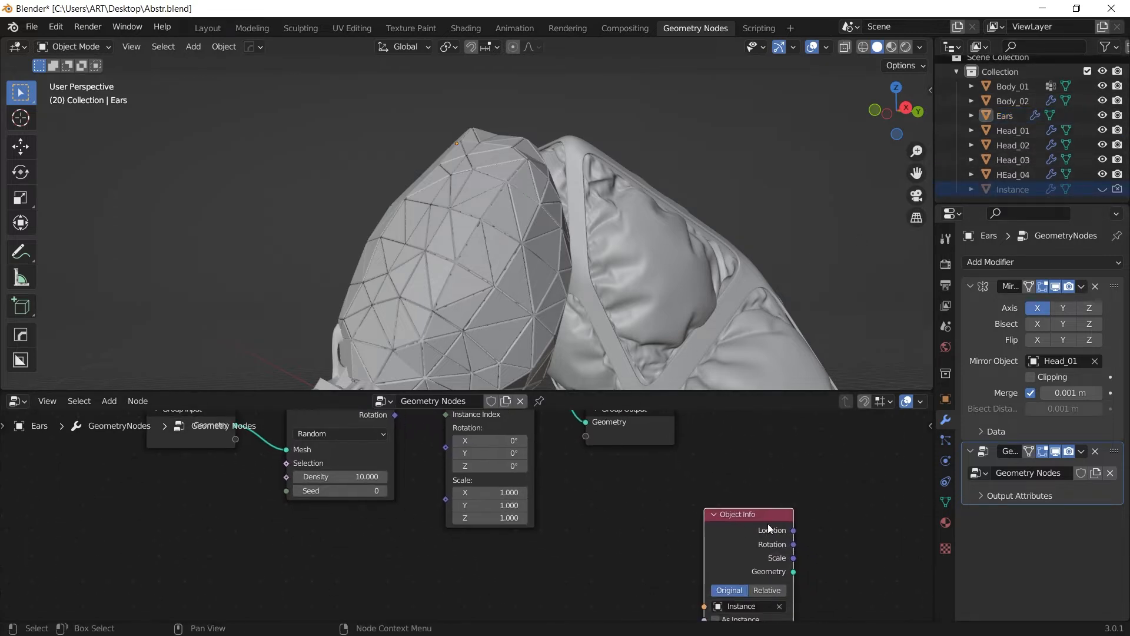
{"action": "left_click_drag", "start_coordinate": [765, 516], "coordinate": [343, 525]}
{"action": "scroll", "coordinate": [346, 526], "scroll_direction": "down", "scroll_amount": 1}
{"action": "middle_click_drag", "start_coordinate": [383, 528], "coordinate": [404, 510]}
{"action": "scroll", "coordinate": [404, 559], "scroll_direction": "down", "scroll_amount": 1}
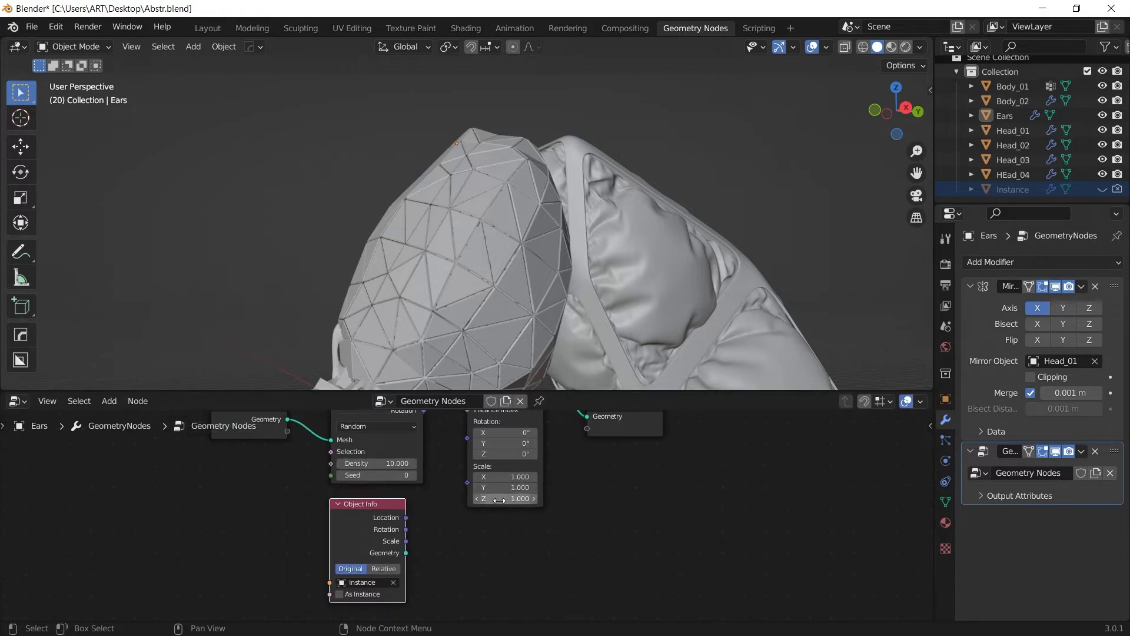
Connect the Object Info node's Geometry output to the Instance input of Instance on Points and inspect the tubes on the ears.
{"action": "middle_click_drag", "start_coordinate": [403, 559], "coordinate": [426, 585]}
{"action": "left_click_drag", "start_coordinate": [396, 591], "coordinate": [457, 487]}
{"action": "middle_click_drag", "start_coordinate": [552, 171], "coordinate": [599, 210]}
{"action": "middle_click_drag", "start_coordinate": [581, 210], "coordinate": [656, 346]}
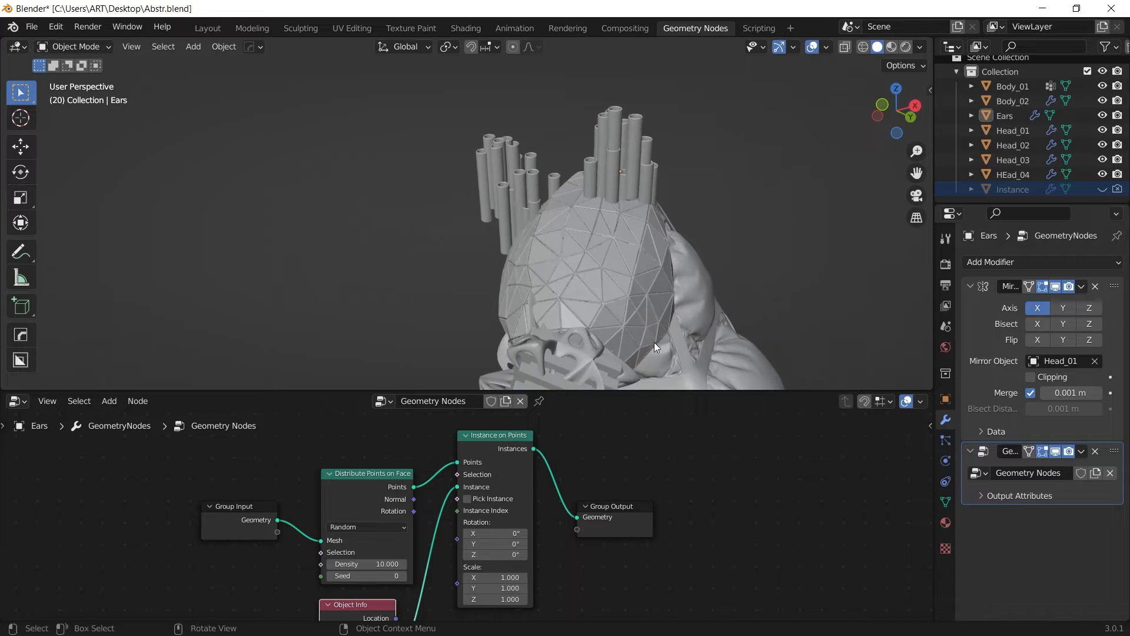
Enlarge the node editor and spread the nodes apart, leaving free space before Instance on Points and Group Output.
{"action": "left_click_drag", "start_coordinate": [631, 393], "coordinate": [662, 271]}
{"action": "middle_click_drag", "start_coordinate": [679, 139], "coordinate": [846, 100]}
{"action": "middle_click_drag", "start_coordinate": [419, 500], "coordinate": [427, 436]}
{"action": "left_click_drag", "start_coordinate": [387, 481], "coordinate": [396, 481]}
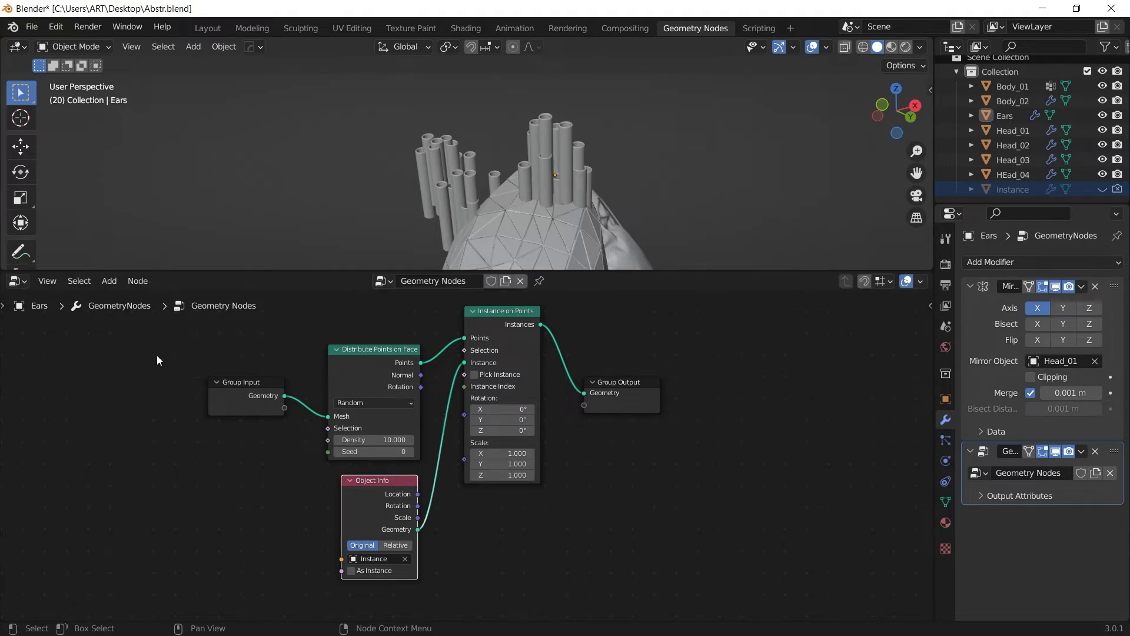
{"action": "left_click_drag", "start_coordinate": [156, 357], "coordinate": [408, 560]}
{"action": "left_click_drag", "start_coordinate": [407, 561], "coordinate": [235, 514]}
{"action": "left_click_drag", "start_coordinate": [814, 341], "coordinate": [679, 452]}
Add a Noise Texture node and connect its Fac output to the Scale input of Instance on Points.
{"action": "key", "text": "shift+a"}
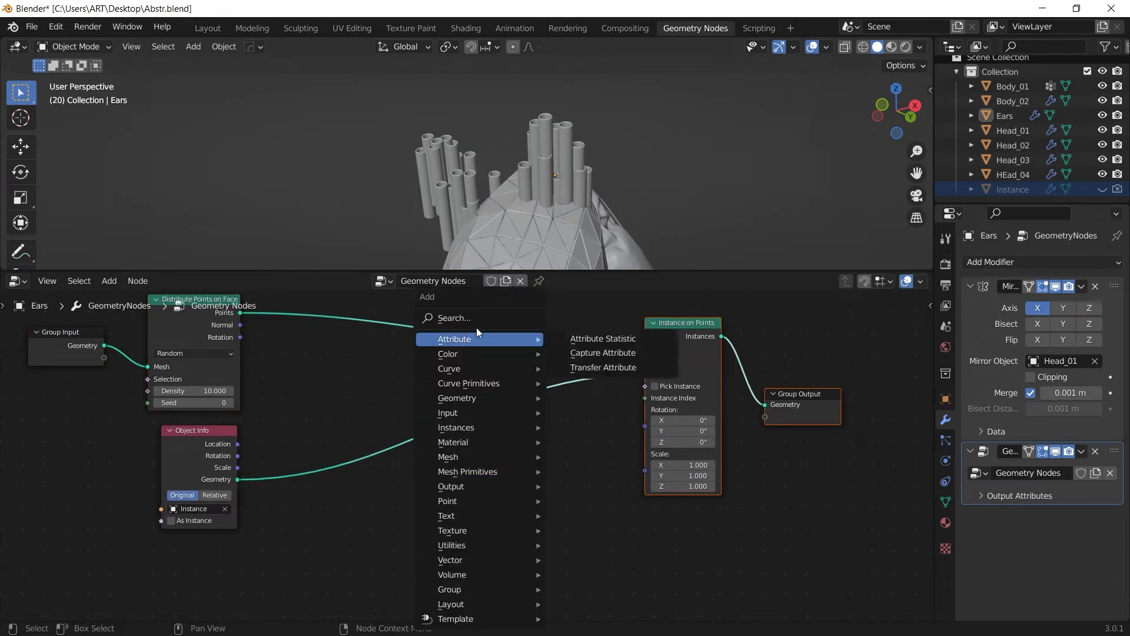
{"action": "left_click", "coordinate": [480, 318]}
{"action": "type", "text": "noi"}
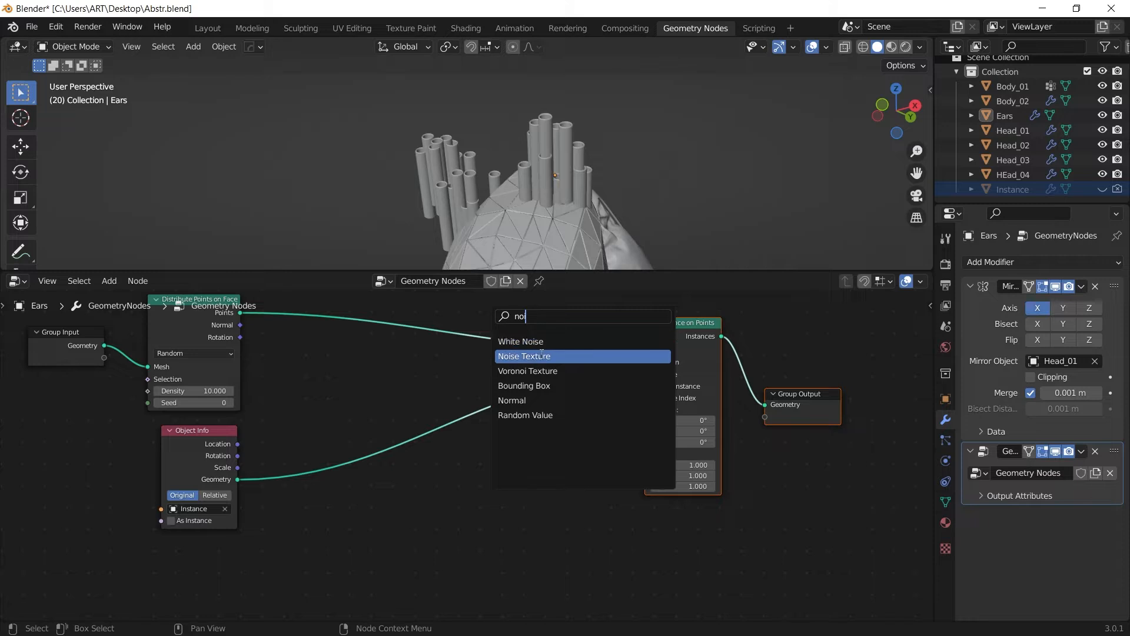
{"action": "left_click", "coordinate": [544, 355]}
{"action": "left_click", "coordinate": [424, 518]}
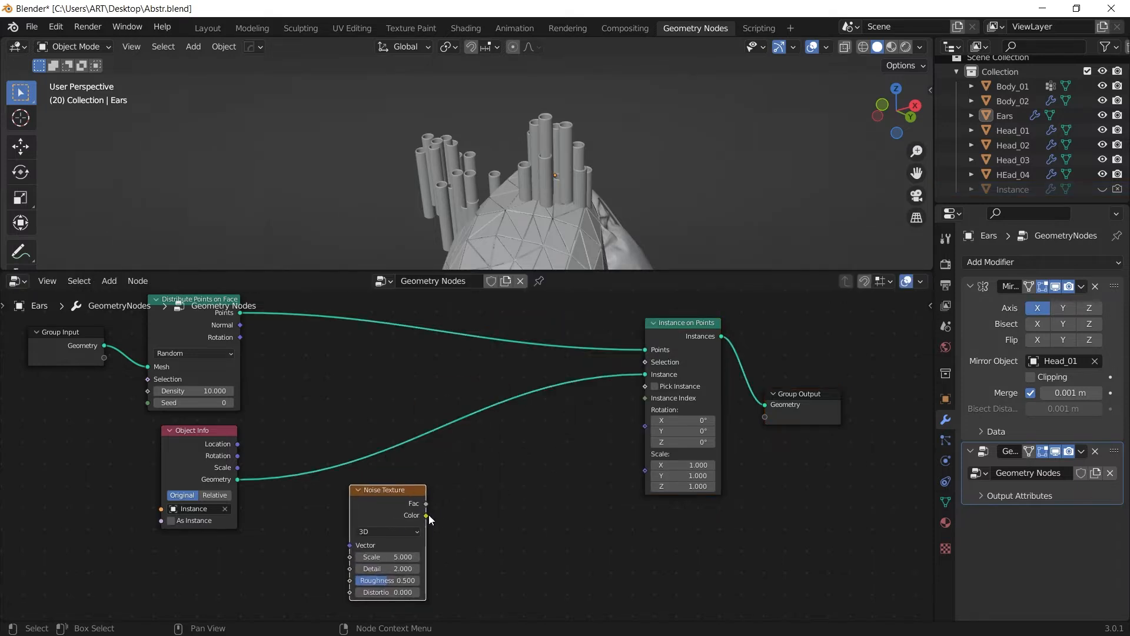
{"action": "left_click_drag", "start_coordinate": [427, 508], "coordinate": [652, 469]}
Insert a ColorRamp node on the link between the Noise Texture and the Scale input of Instance on Points.
{"action": "key", "text": "shift+a"}
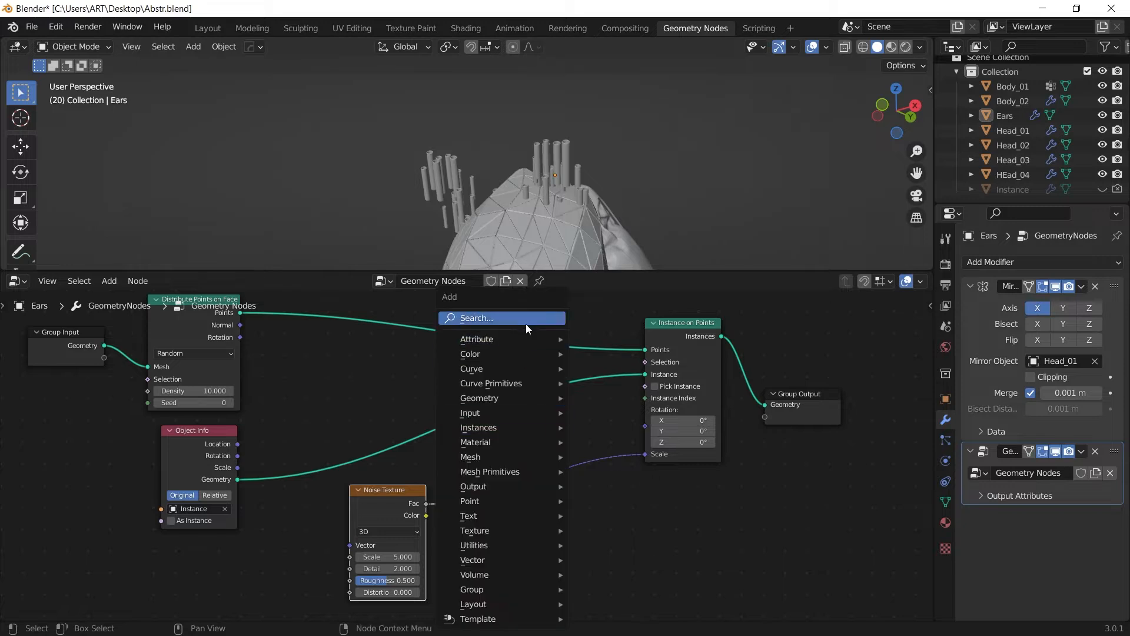
{"action": "left_click", "coordinate": [525, 324]}
{"action": "type", "text": "colo"}
{"action": "left_click", "coordinate": [546, 361]}
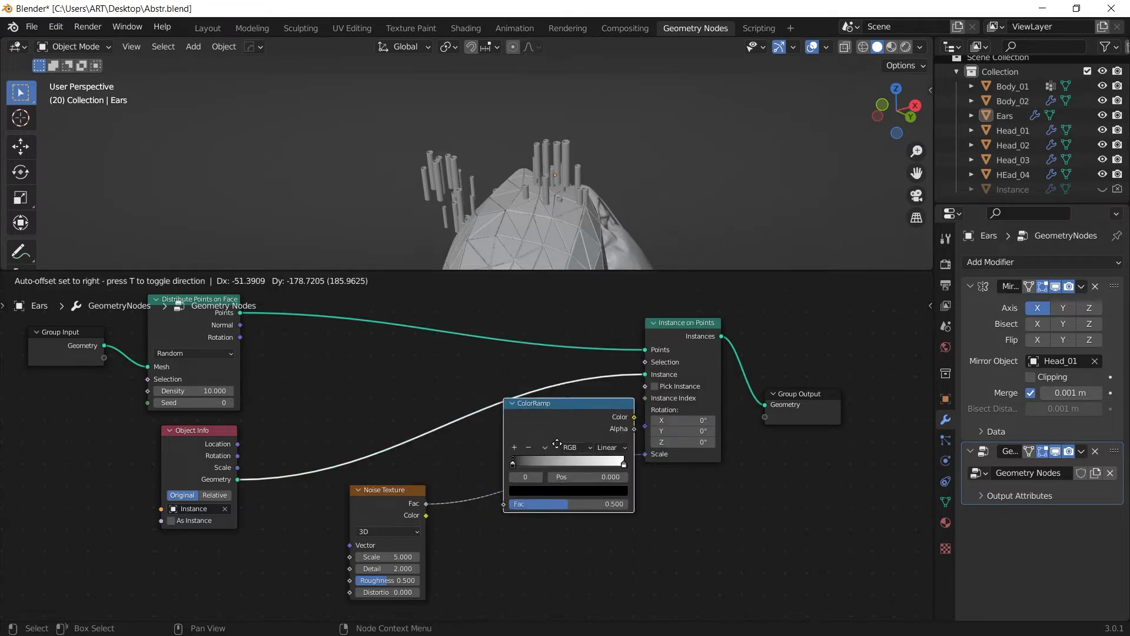
{"action": "left_click", "coordinate": [493, 472]}
Move the ColorRamp's black stop to position 0.384 and its white stop to 0.703.
{"action": "scroll", "coordinate": [580, 531], "scroll_direction": "up", "scroll_amount": 2}
{"action": "left_click_drag", "start_coordinate": [484, 511], "coordinate": [538, 501]}
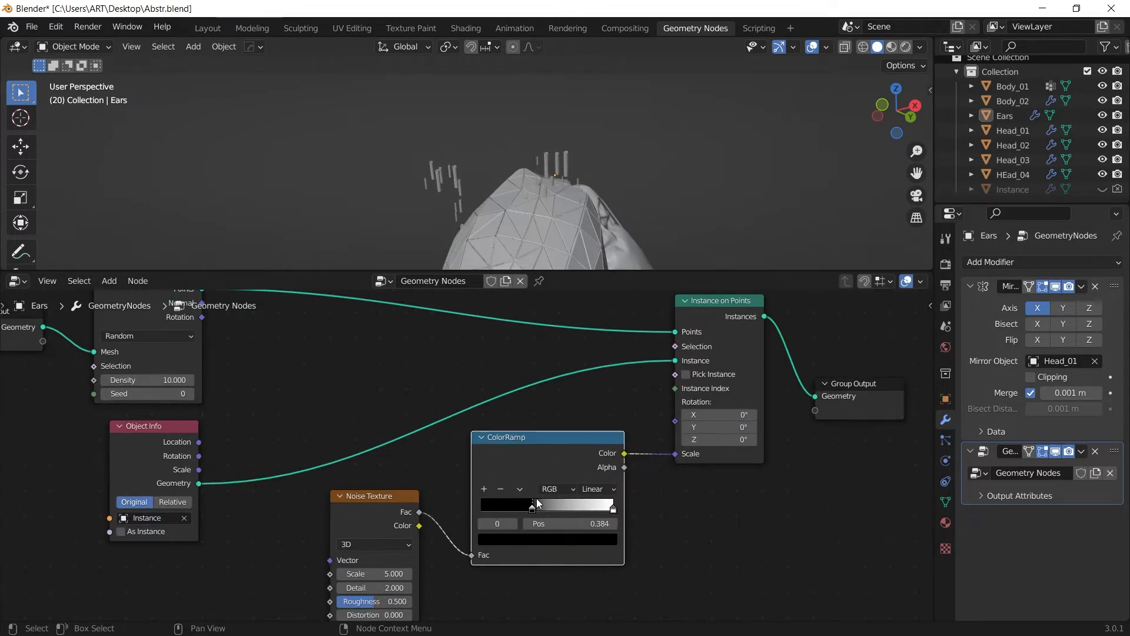
{"action": "left_click_drag", "start_coordinate": [615, 508], "coordinate": [574, 508]}
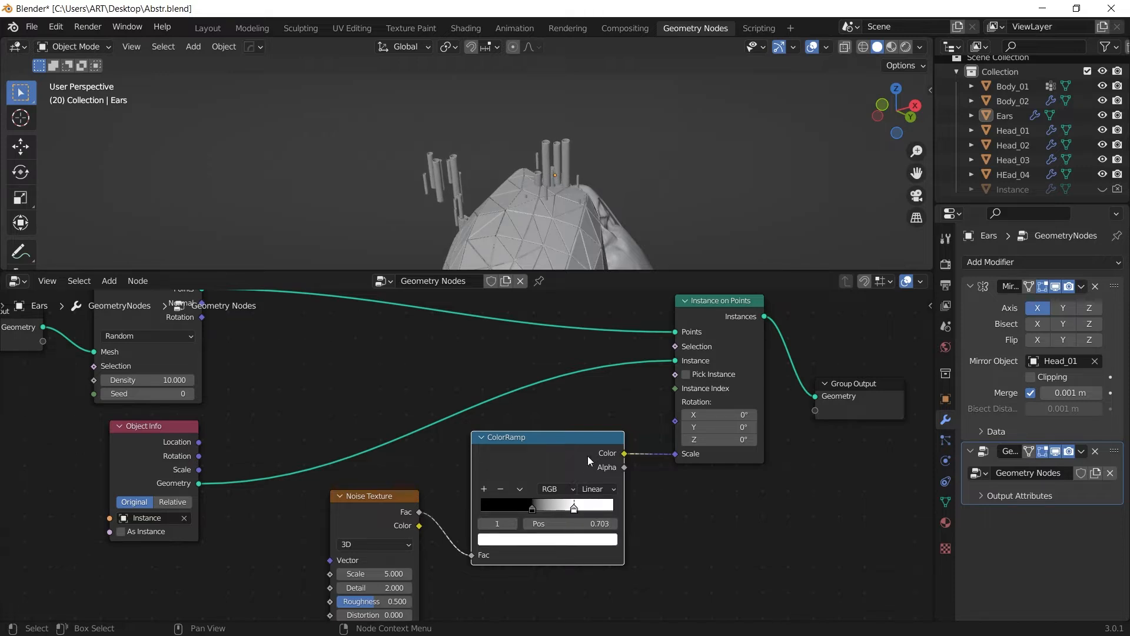
Lighten the ColorRamp's black stop to a light grey with a value of 0.692.
{"action": "left_click", "coordinate": [566, 540]}
{"action": "left_click", "coordinate": [534, 508]}
{"action": "left_click", "coordinate": [540, 539]}
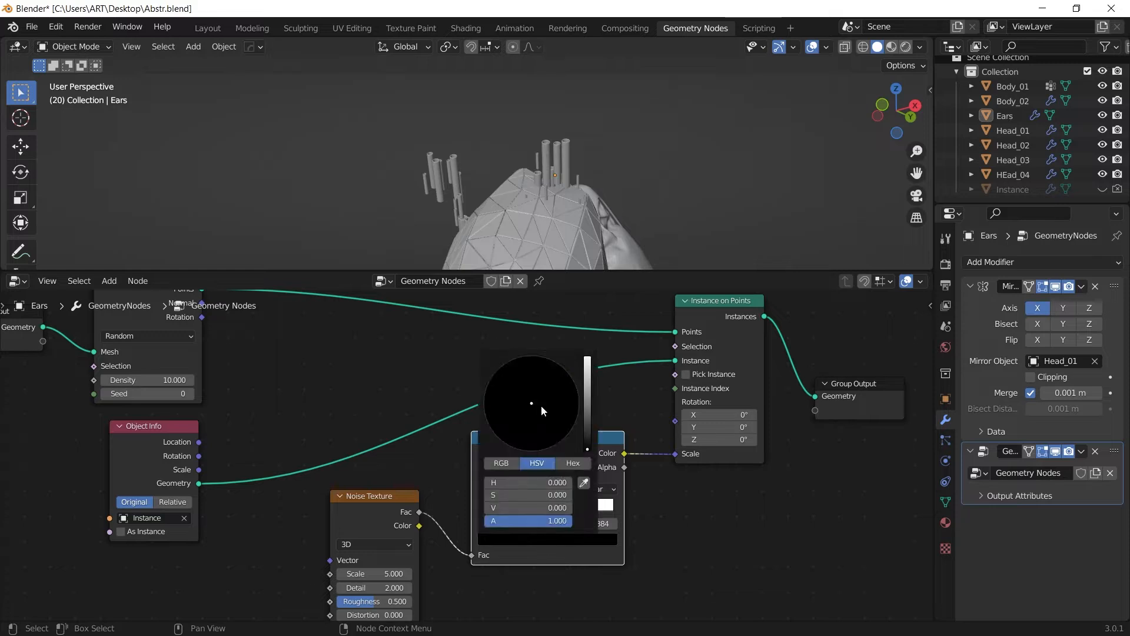
{"action": "scroll", "coordinate": [541, 405], "scroll_direction": "up", "scroll_amount": 8}
{"action": "scroll", "coordinate": [545, 408], "scroll_direction": "up", "scroll_amount": 5}
{"action": "scroll", "coordinate": [546, 408], "scroll_direction": "down", "scroll_amount": 3}
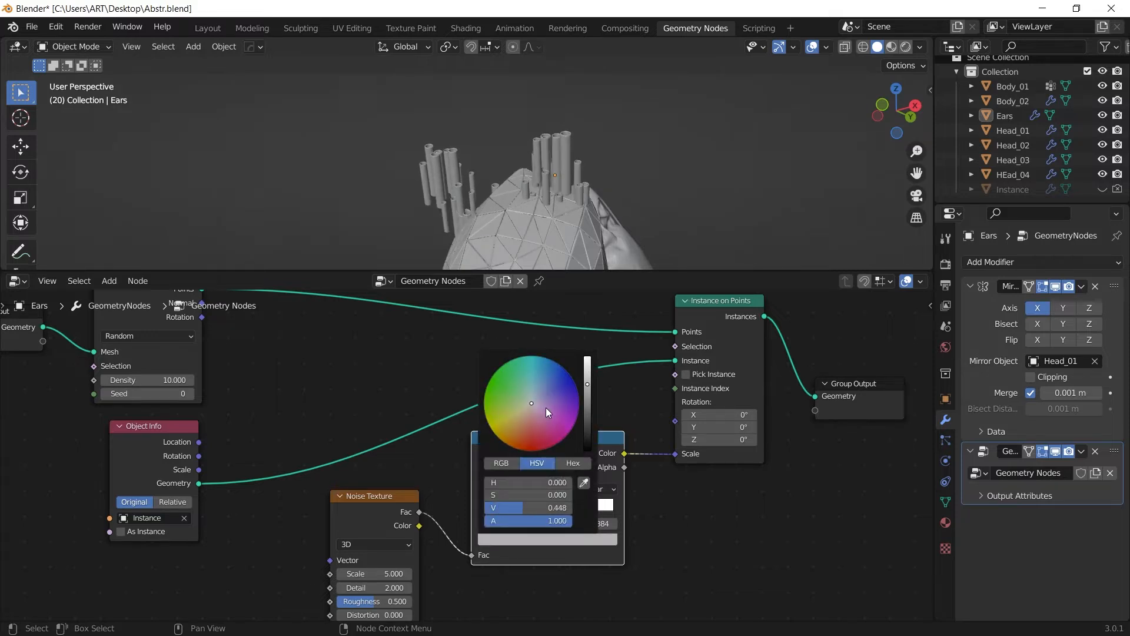
{"action": "scroll", "coordinate": [546, 408], "scroll_direction": "up", "scroll_amount": 4}
Change the point distribution to Poisson Disk with Distance Min 0.14 m and Density Max 15.080.
{"action": "middle_click_drag", "start_coordinate": [320, 387], "coordinate": [605, 466]}
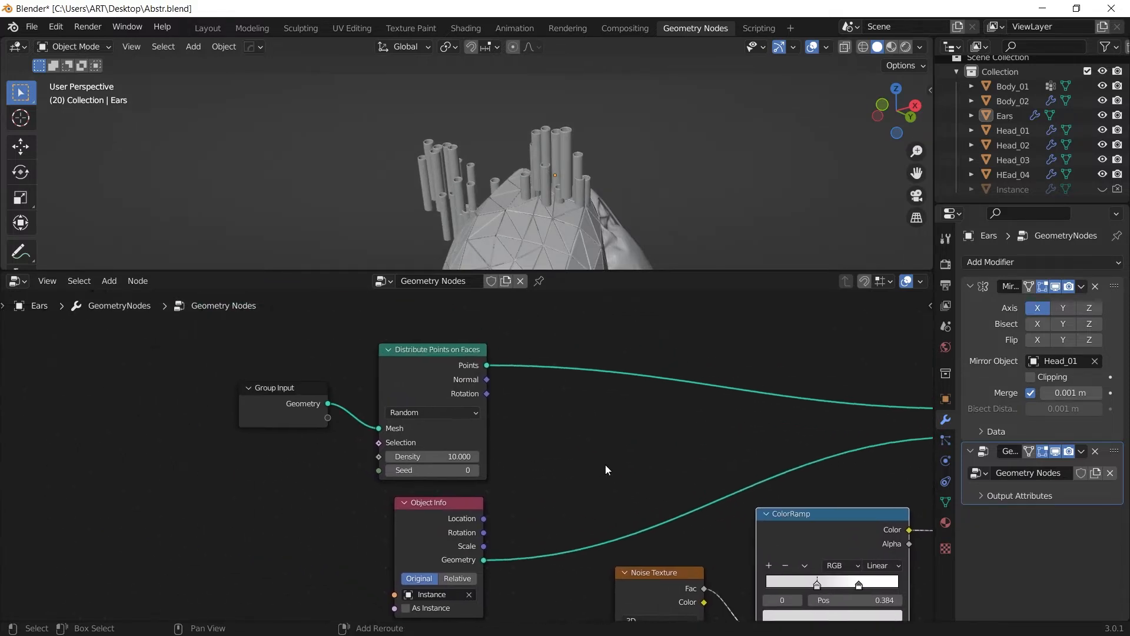
{"action": "left_click", "coordinate": [424, 408]}
{"action": "left_click", "coordinate": [406, 438]}
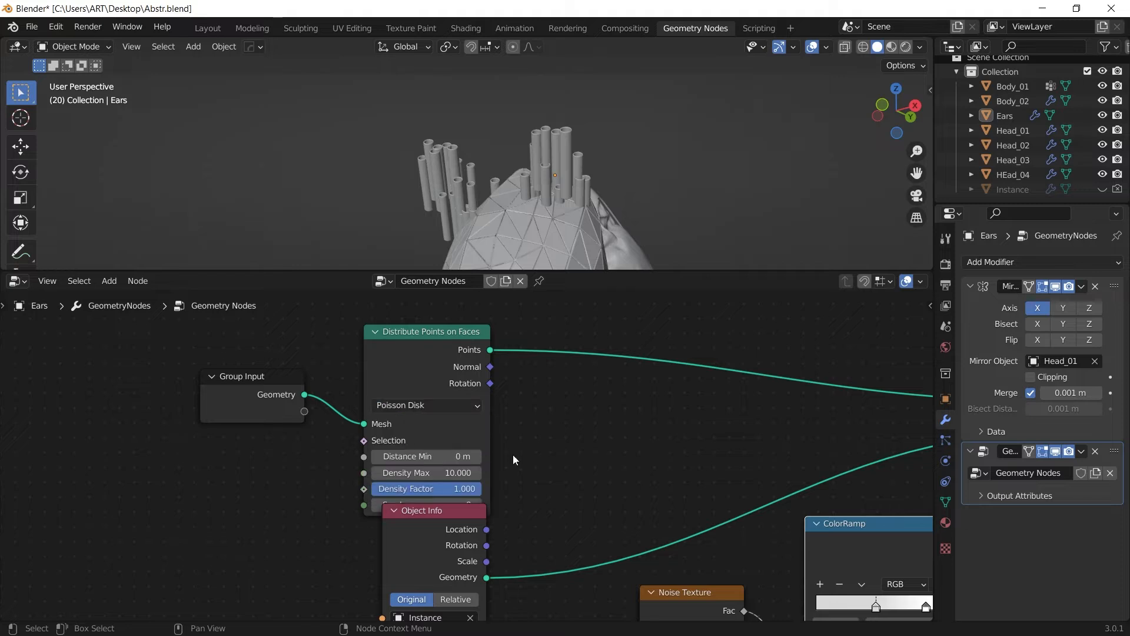
{"action": "mouse_move", "coordinate": [439, 457]}
{"action": "left_mouse_down", "text": "shift"}
{"action": "mouse_move", "coordinate": [489, 457]}
{"action": "mouse_move", "coordinate": [456, 473]}
{"action": "mouse_move", "coordinate": [459, 457]}
{"action": "mouse_move", "coordinate": [442, 457]}
{"action": "left_mouse_up", "text": "shift"}
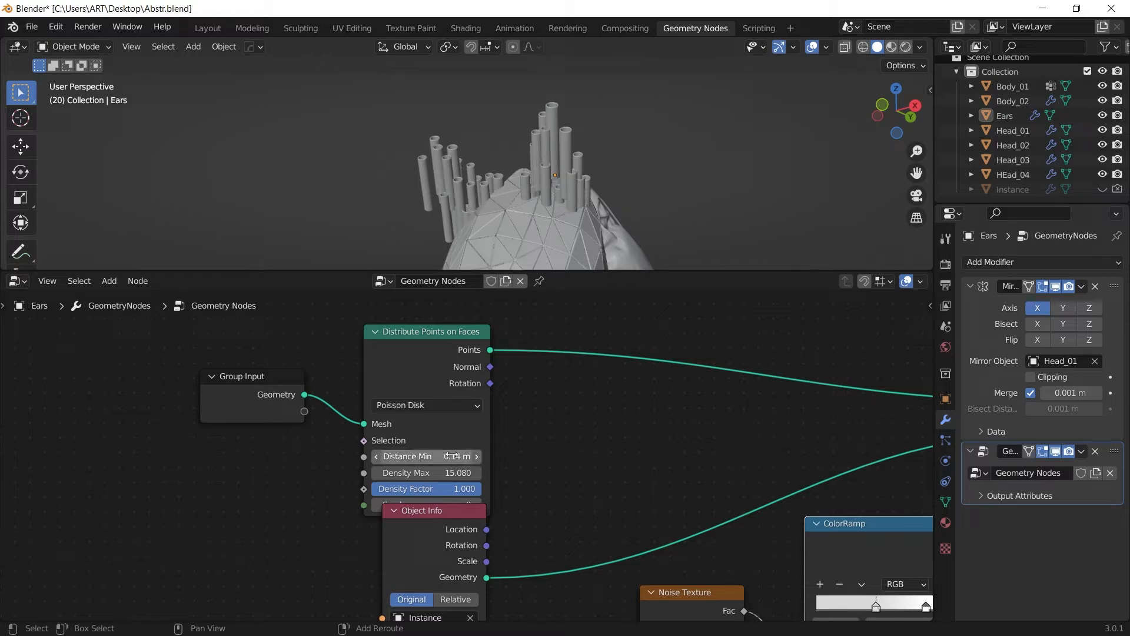
Darken the ColorRamp's light grey stop to a mid grey and move the white stop to position 0.554.
{"action": "middle_click_drag", "start_coordinate": [562, 190], "coordinate": [532, 230]}
{"action": "middle_click_drag", "start_coordinate": [631, 461], "coordinate": [407, 370]}
{"action": "left_click", "coordinate": [660, 551]}
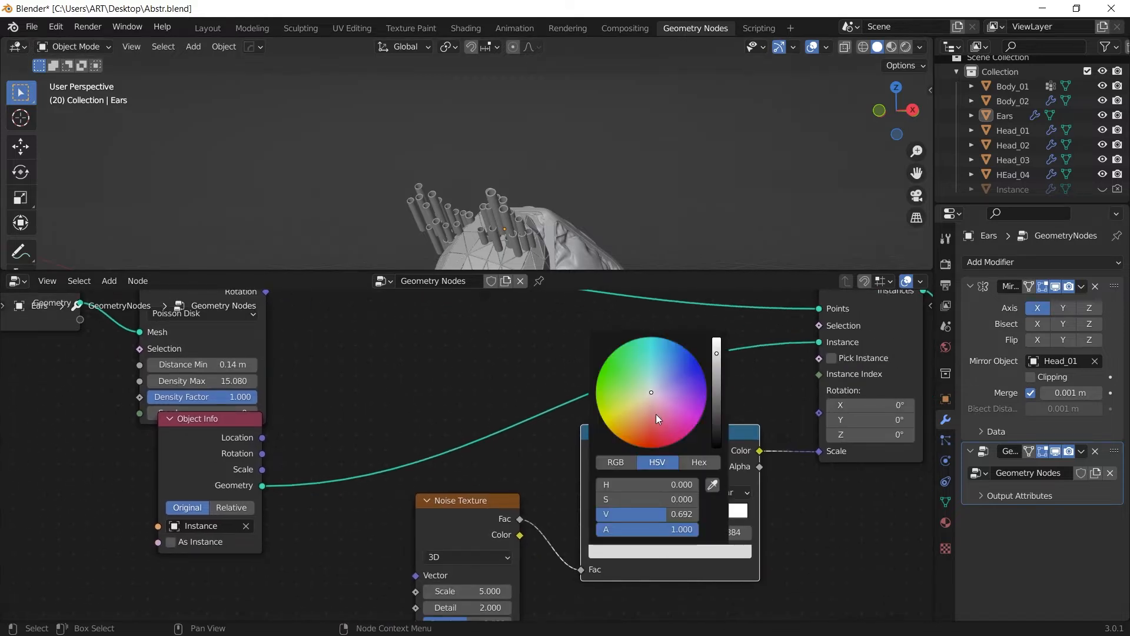
{"action": "scroll", "coordinate": [656, 414], "scroll_direction": "down", "scroll_amount": 12}
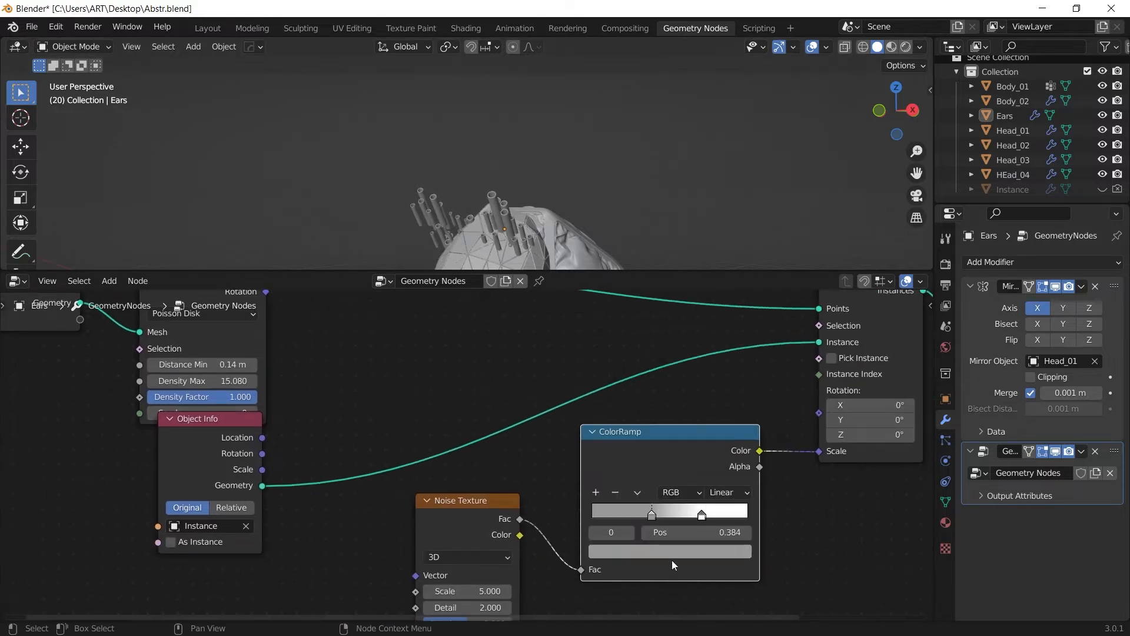
{"action": "left_click_drag", "start_coordinate": [698, 514], "coordinate": [676, 516]}
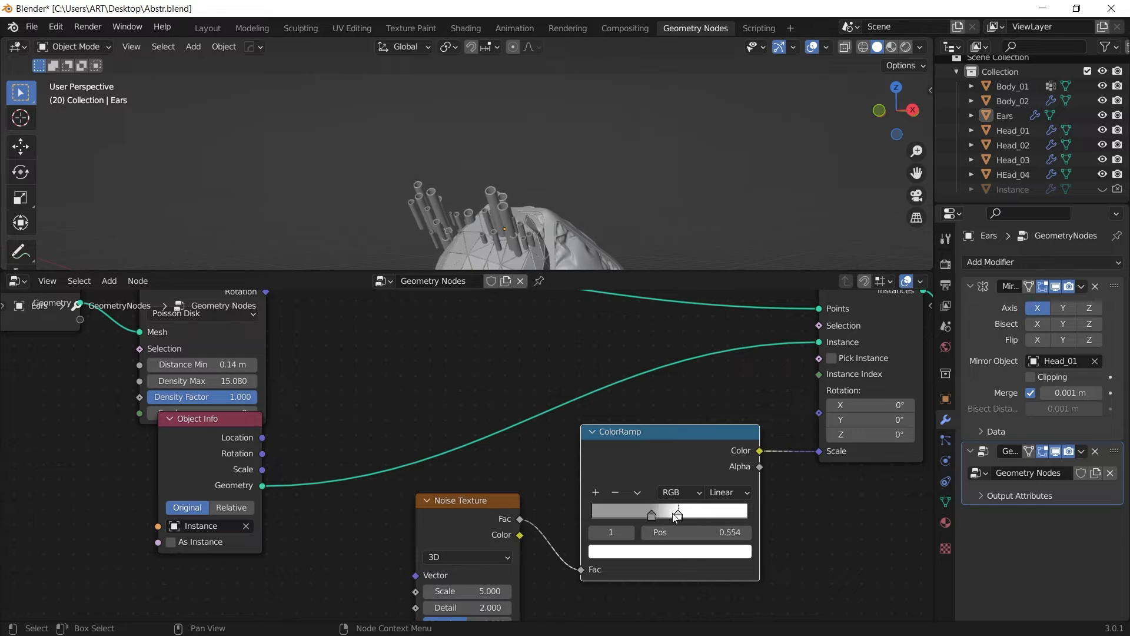
Select the Ears object and reorder its modifiers so Mirror comes after Geometry Nodes.
{"action": "mouse_move", "coordinate": [507, 199]}
{"action": "middle_mouse_down"}
{"action": "mouse_move", "coordinate": [606, 180]}
{"action": "mouse_move", "coordinate": [535, 166]}
{"action": "mouse_move", "coordinate": [480, 171]}
{"action": "mouse_move", "coordinate": [489, 188]}
{"action": "mouse_move", "coordinate": [454, 192]}
{"action": "mouse_move", "coordinate": [494, 197]}
{"action": "middle_mouse_up"}
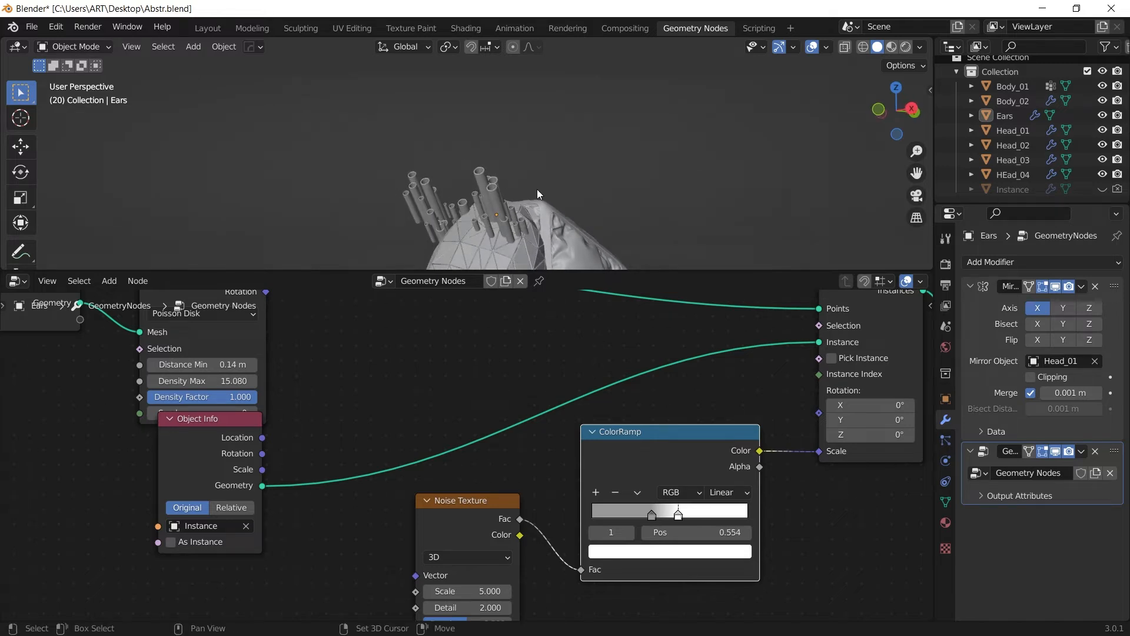
{"action": "scroll", "coordinate": [537, 189], "scroll_direction": "up", "scroll_amount": 2}
{"action": "scroll", "coordinate": [471, 455], "scroll_direction": "down", "scroll_amount": 1}
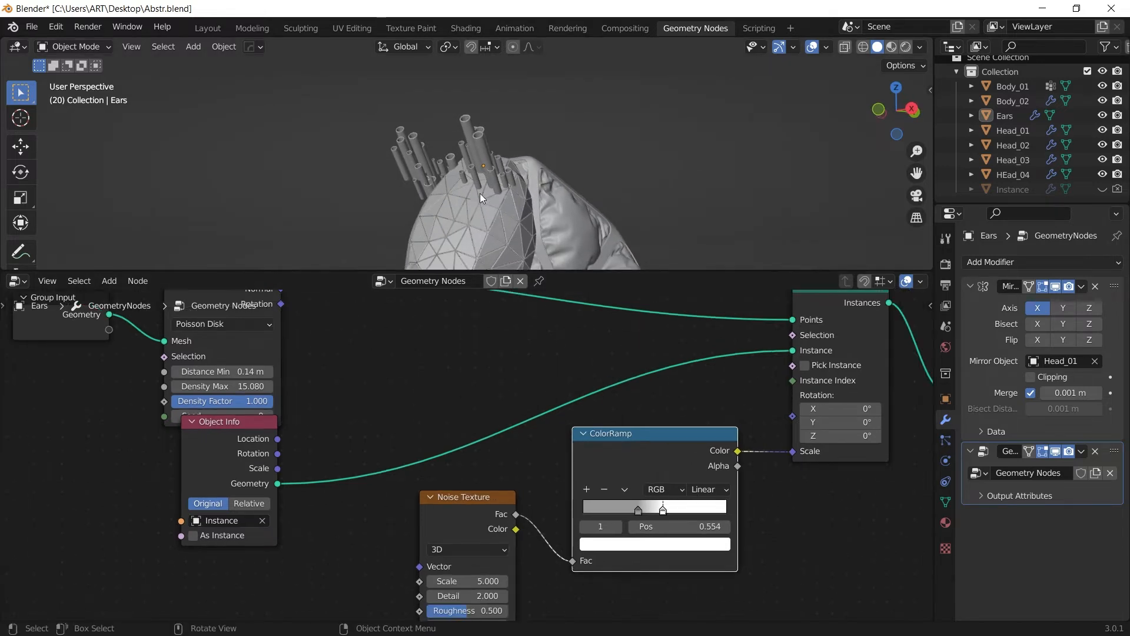
{"action": "left_click", "coordinate": [475, 147]}
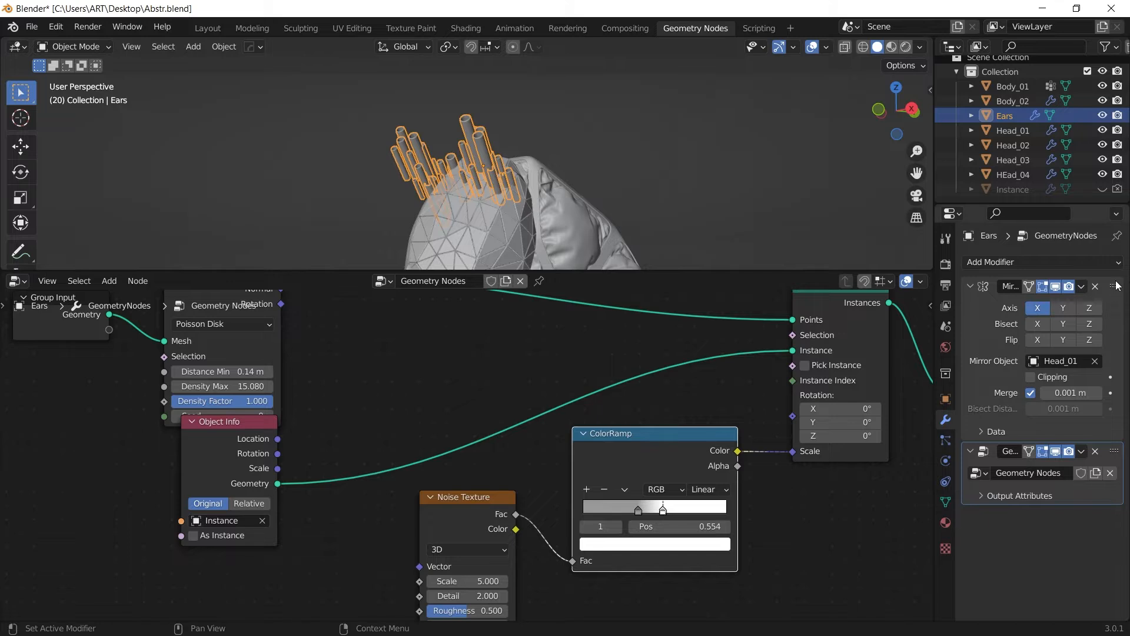
{"action": "left_click_drag", "start_coordinate": [1114, 286], "coordinate": [1114, 353]}
{"action": "middle_click_drag", "start_coordinate": [459, 159], "coordinate": [592, 239]}
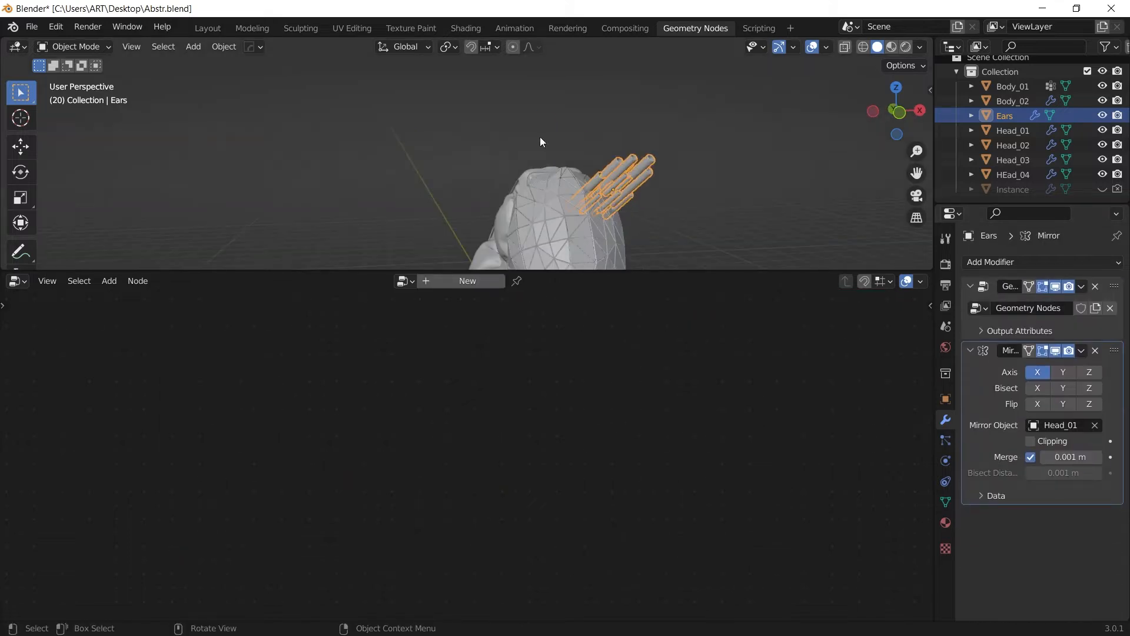
Enlarge the 3D viewport, view the head from the front and remove the Mirror modifier from Ears.
{"action": "key", "text": "KP_1"}
{"action": "left_click_drag", "start_coordinate": [621, 272], "coordinate": [631, 446]}
{"action": "scroll", "coordinate": [599, 284], "scroll_direction": "up", "scroll_amount": 3}
{"action": "middle_click_drag", "start_coordinate": [690, 348], "coordinate": [573, 227], "text": "shift"}
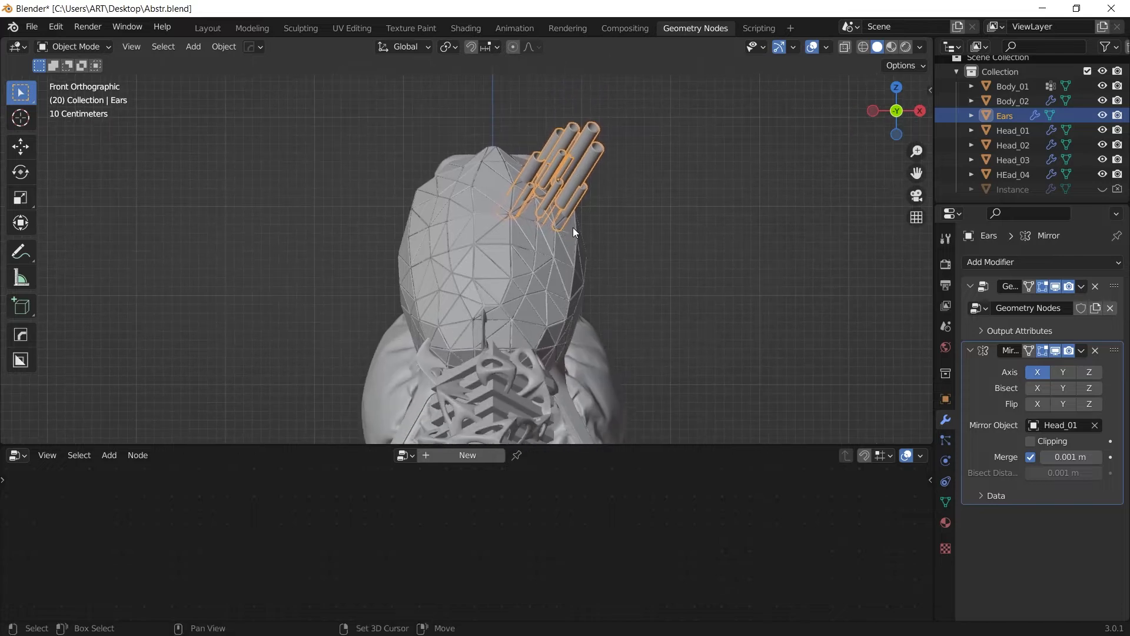
{"action": "left_click", "coordinate": [1094, 351]}
{"action": "key", "text": "Tab"}
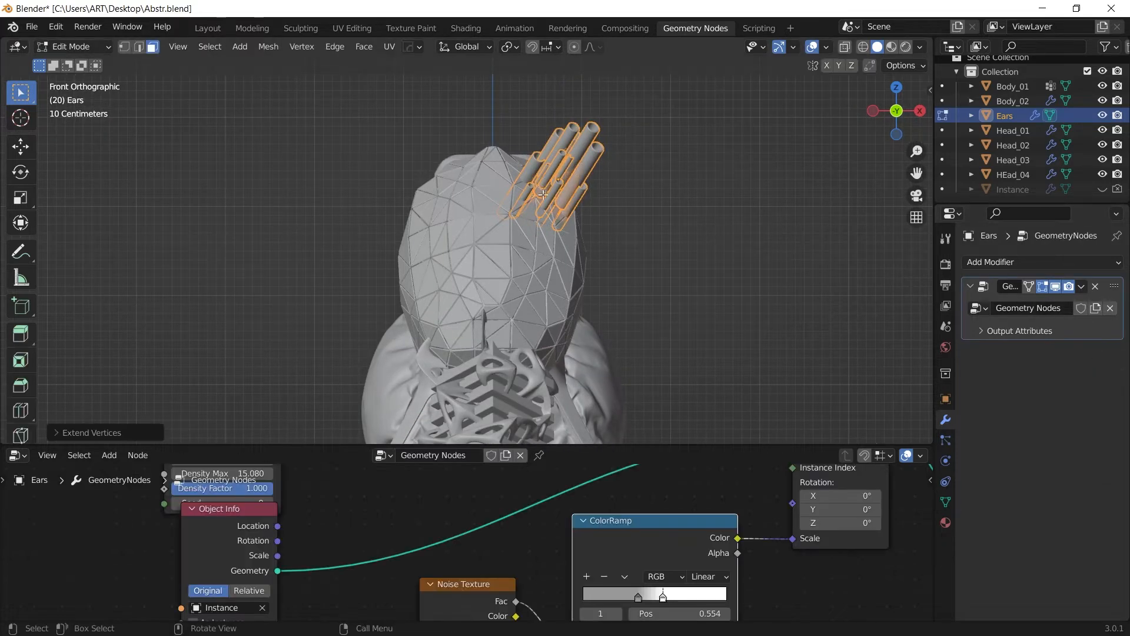
{"action": "key", "text": "Tab"}
Make a linked duplicate of Ears about 1.84 m away along negative X and mirror it along the X axis.
{"action": "key", "text": "alt+d"}
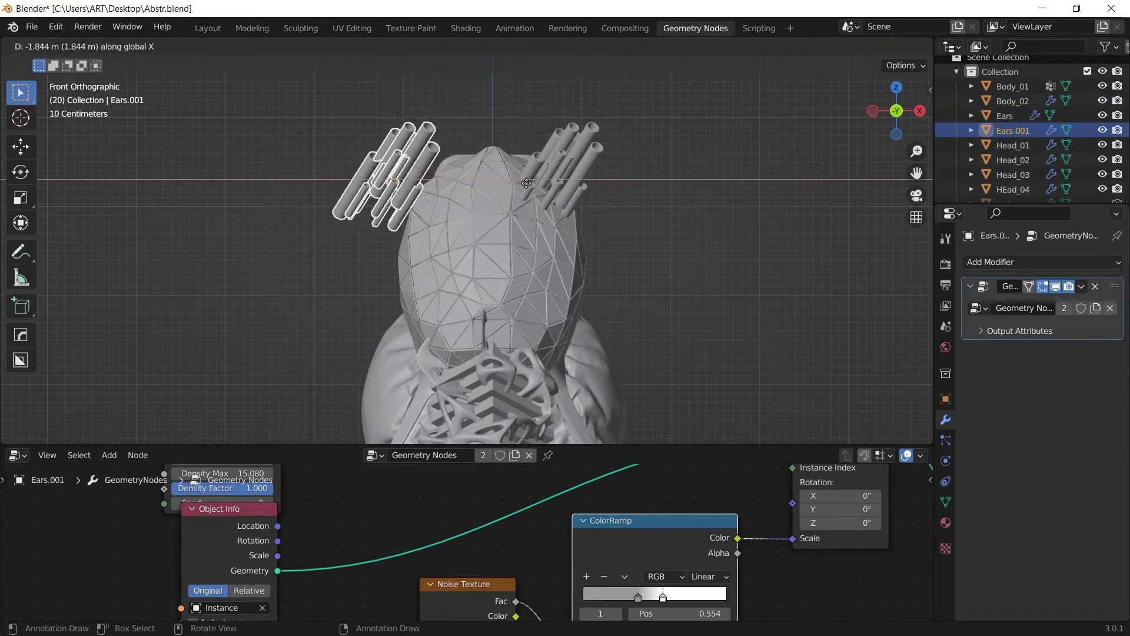
{"action": "right_click", "coordinate": [446, 136]}
{"action": "right_click", "coordinate": [446, 136]}
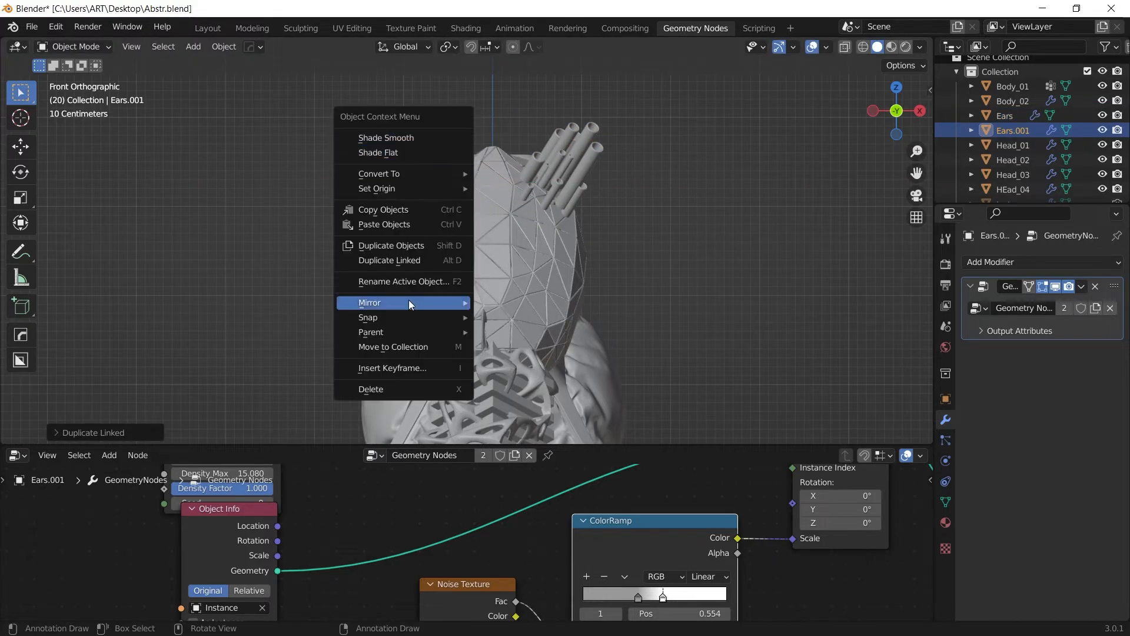
{"action": "mouse_move", "coordinate": [408, 300]}
{"action": "left_click", "coordinate": [557, 324]}
Move the mirrored ear about 0.324 m along X so it sits on the head opposite the original.
{"action": "key", "text": "g"}
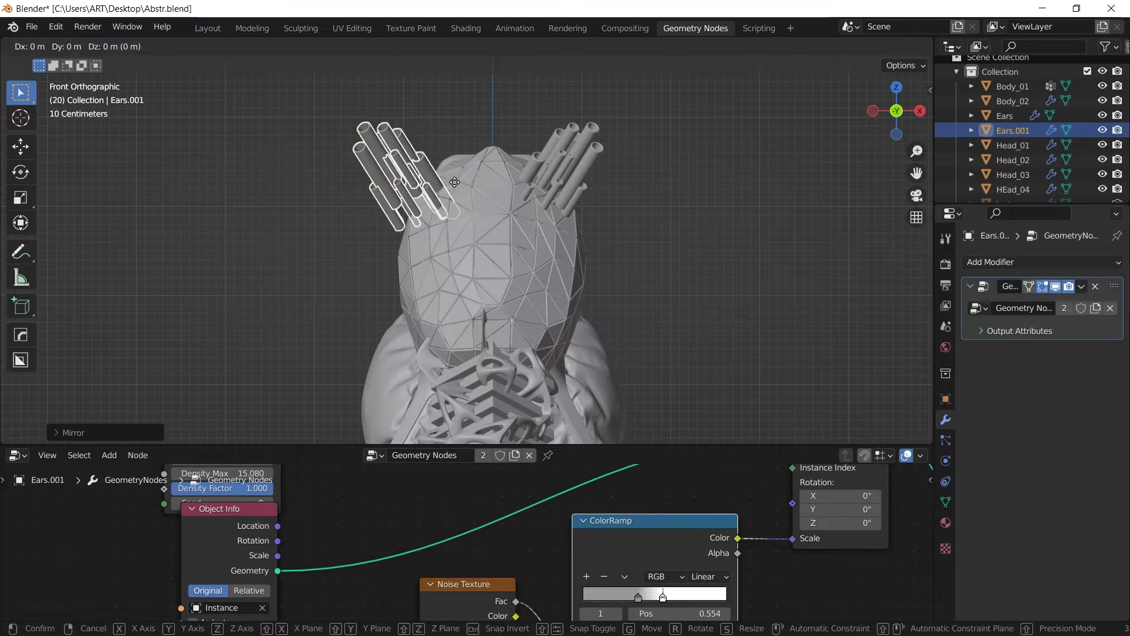
{"action": "key", "text": "x"}
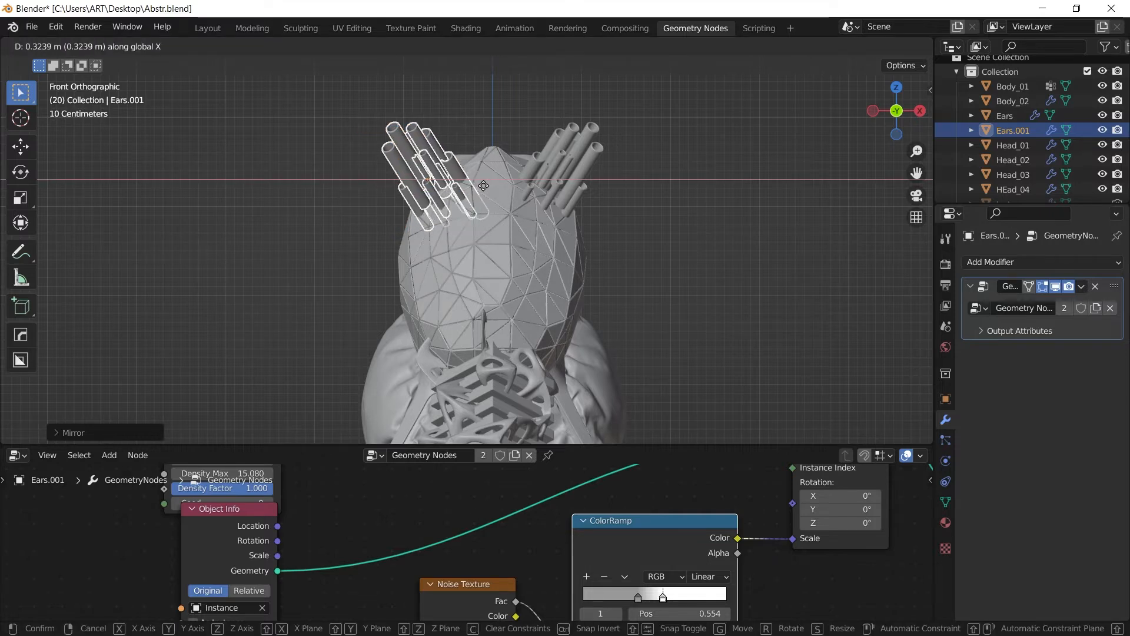
{"action": "left_click", "coordinate": [483, 185]}
{"action": "middle_click_drag", "start_coordinate": [483, 185], "coordinate": [532, 292]}
{"action": "scroll", "coordinate": [533, 292], "scroll_direction": "down", "scroll_amount": 4}
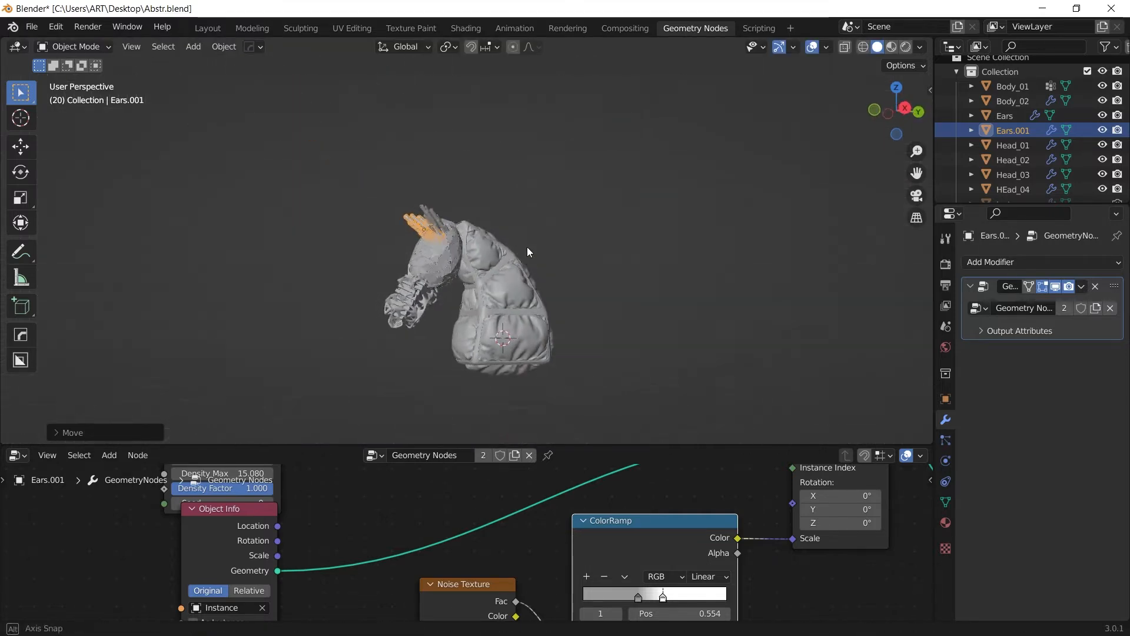
{"action": "middle_click_drag", "start_coordinate": [528, 248], "coordinate": [533, 296]}
Enlarge the node editor again and set the Noise Texture's Distortion to 42.350, checking both ears in the viewport.
{"action": "middle_click_drag", "start_coordinate": [392, 523], "coordinate": [481, 539]}
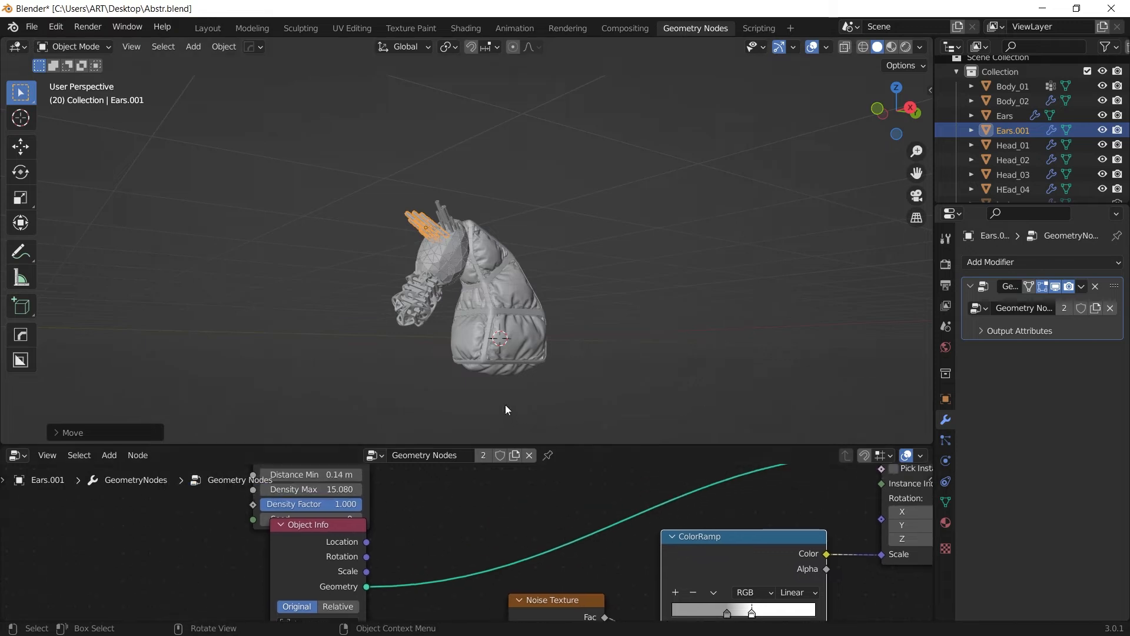
{"action": "left_click_drag", "start_coordinate": [580, 442], "coordinate": [581, 252]}
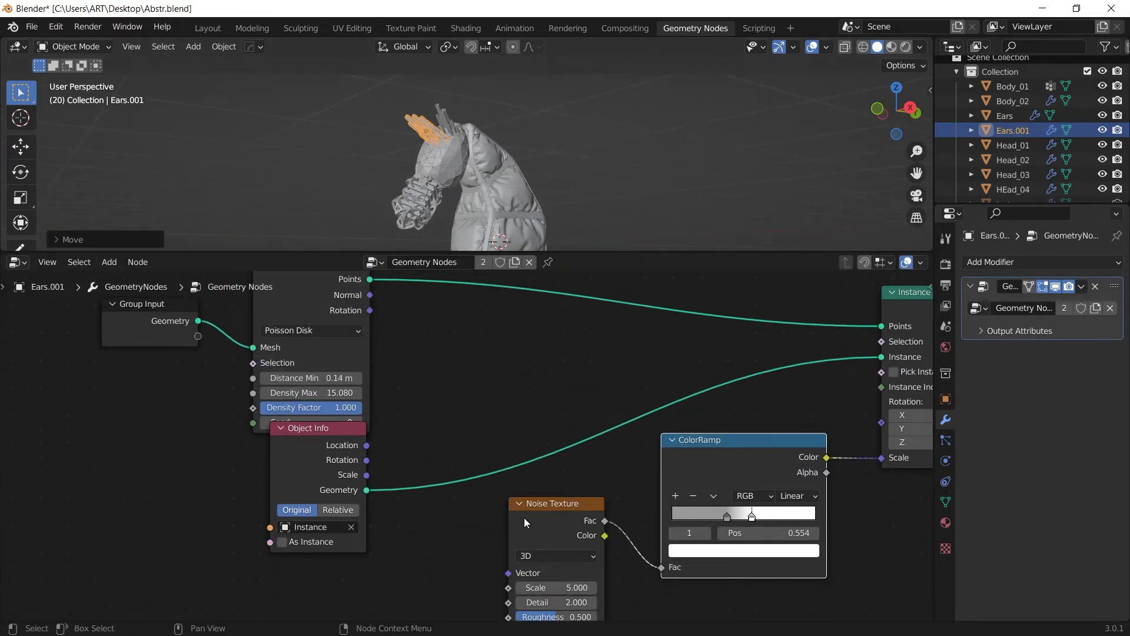
{"action": "middle_click_drag", "start_coordinate": [439, 137], "coordinate": [648, 160]}
{"action": "left_click", "coordinate": [648, 160]}
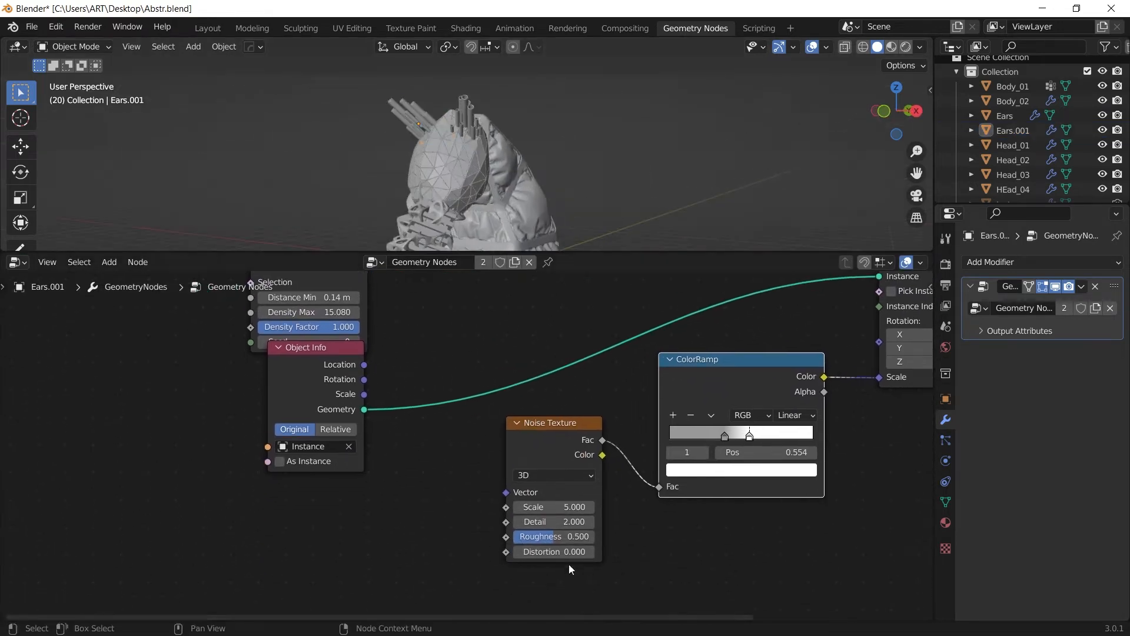
{"action": "scroll", "coordinate": [585, 373], "scroll_direction": "down", "scroll_amount": 2}
{"action": "mouse_move", "coordinate": [596, 372]}
{"action": "middle_mouse_down"}
{"action": "mouse_move", "coordinate": [538, 424]}
{"action": "mouse_move", "coordinate": [606, 382]}
{"action": "middle_mouse_up"}
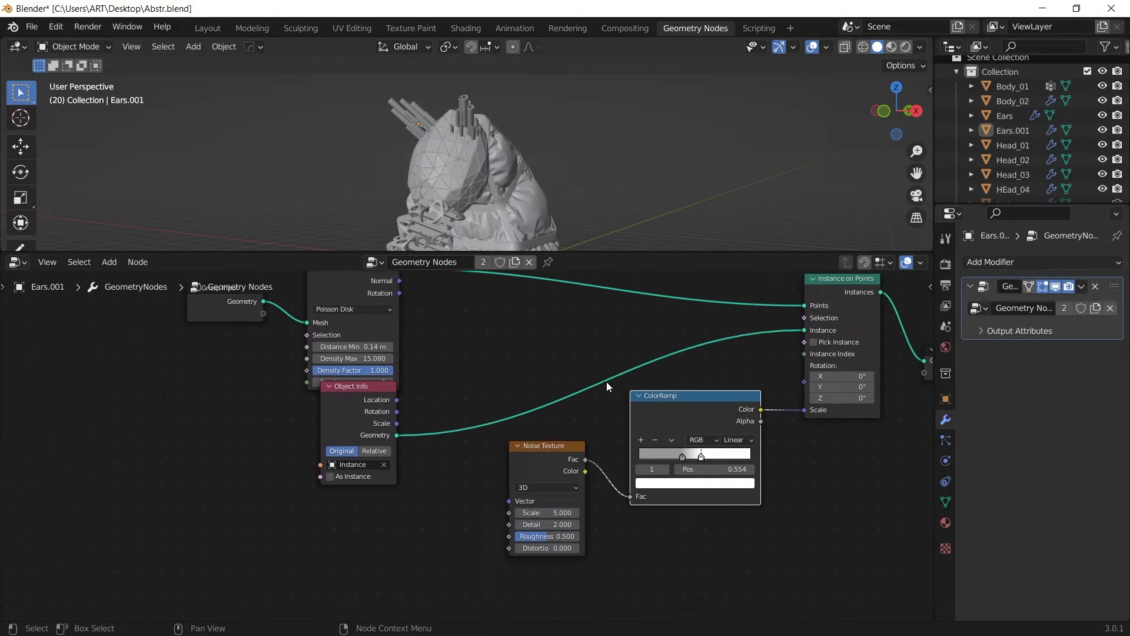
{"action": "left_click_drag", "start_coordinate": [547, 548], "coordinate": [666, 548]}
{"action": "scroll", "coordinate": [475, 144], "scroll_direction": "up", "scroll_amount": 4}
{"action": "middle_click_drag", "start_coordinate": [476, 143], "coordinate": [453, 130], "text": "shift"}
{"action": "scroll", "coordinate": [489, 227], "scroll_direction": "up", "scroll_amount": 3}
{"action": "left_click_drag", "start_coordinate": [542, 548], "coordinate": [707, 548]}
{"action": "scroll", "coordinate": [421, 178], "scroll_direction": "down", "scroll_amount": 4}
{"action": "middle_click_drag", "start_coordinate": [506, 187], "coordinate": [560, 193]}
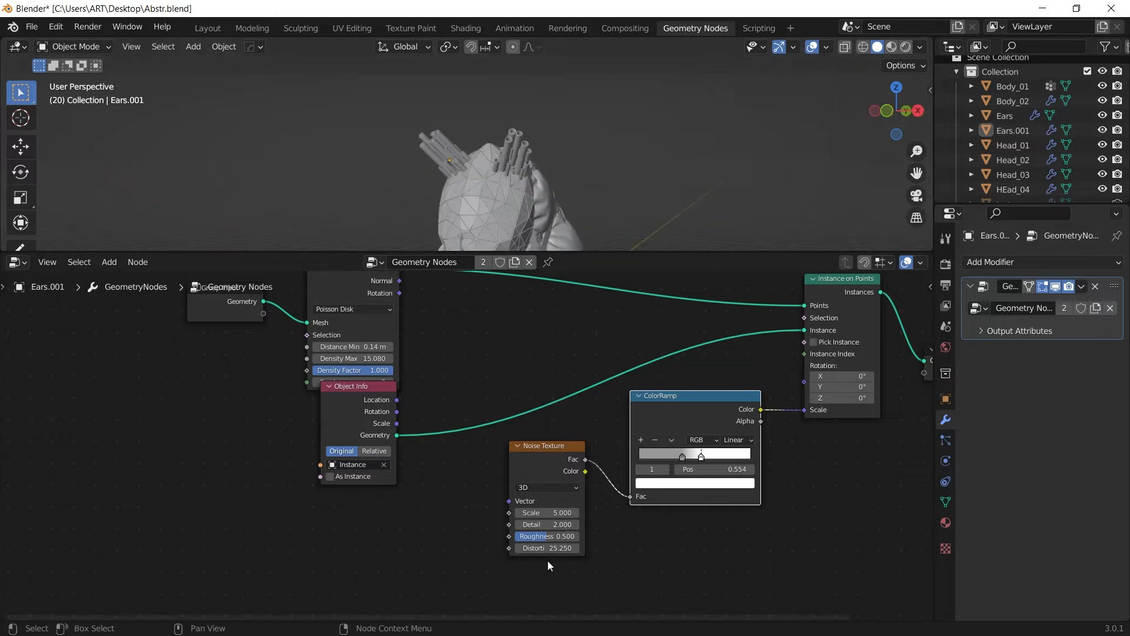
{"action": "left_click_drag", "start_coordinate": [547, 548], "coordinate": [642, 548]}
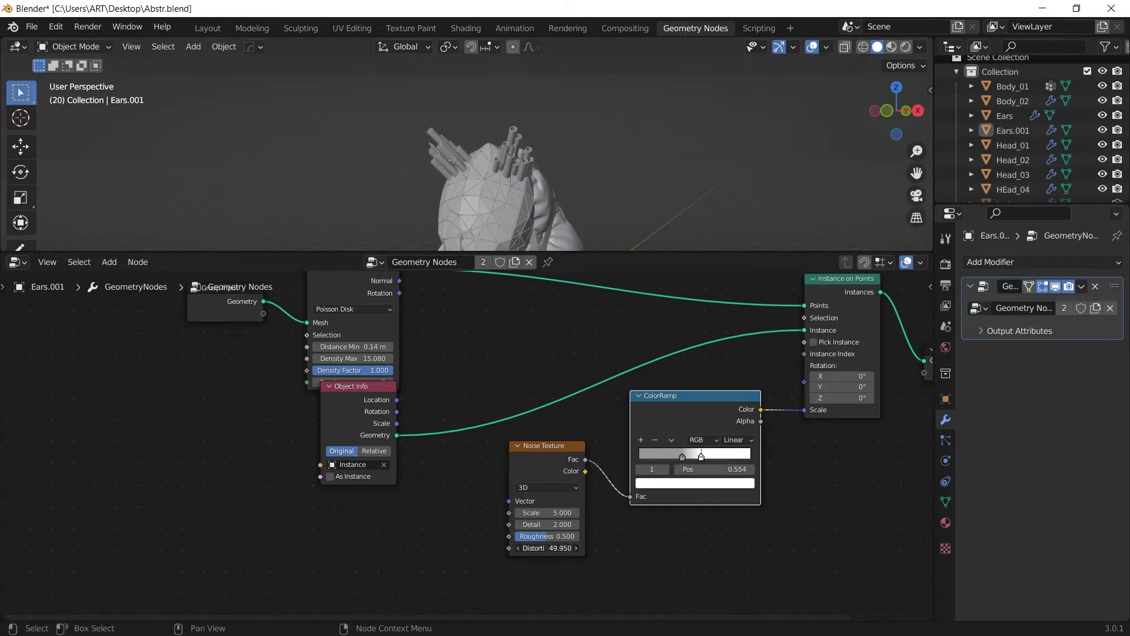
{"action": "left_click_drag", "start_coordinate": [547, 548], "coordinate": [497, 548]}
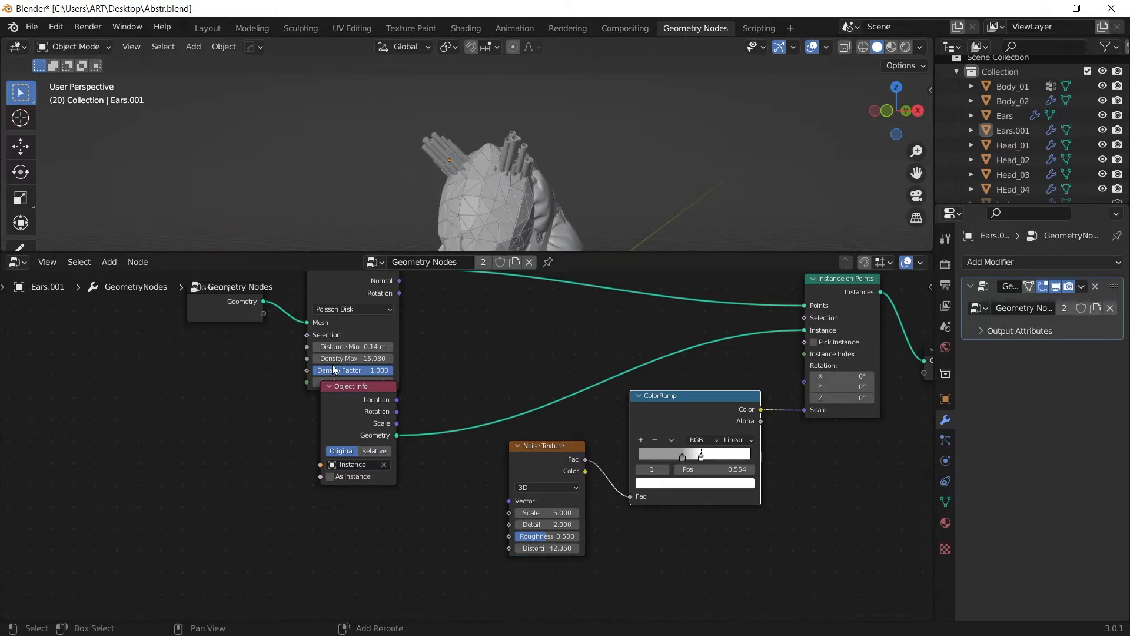
Try a different Density Max for the point distribution and undo the change.
{"action": "left_click_drag", "start_coordinate": [353, 358], "coordinate": [368, 358]}
{"action": "key", "text": "ctrl+z"}
Switch to the Layout workspace and view the whole horse model from the side.
{"action": "left_click", "coordinate": [213, 30]}
{"action": "middle_click_drag", "start_coordinate": [489, 327], "coordinate": [690, 261]}
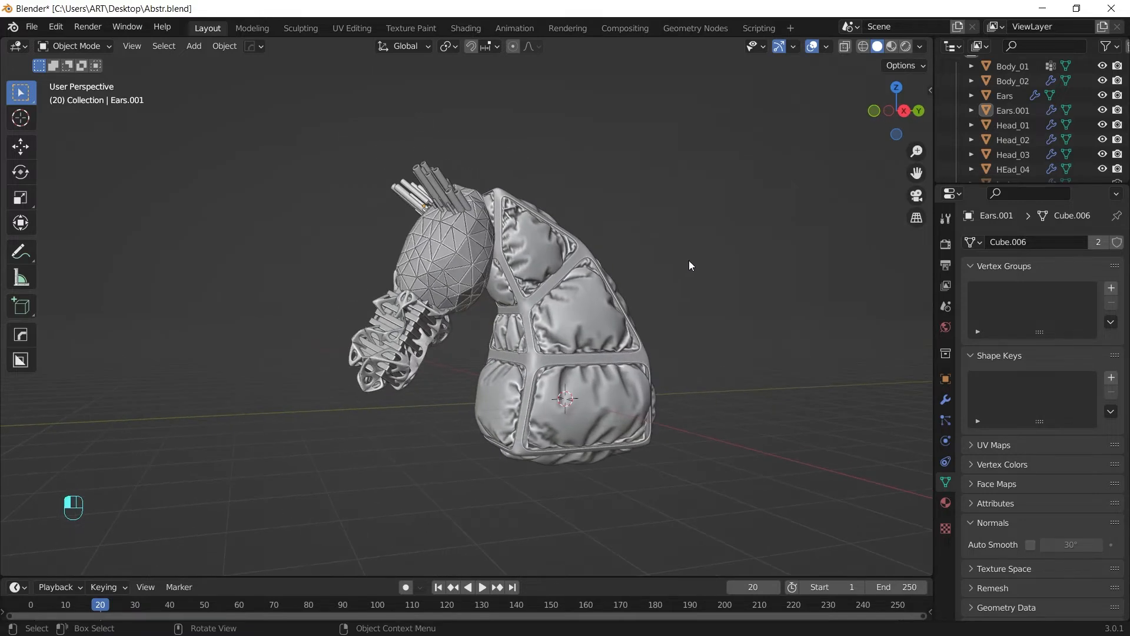
Save the file and add a smooth-shaded UV sphere as an eye on the side of the head, scaled to about 0.171.
{"action": "key", "text": "ctrl+s"}
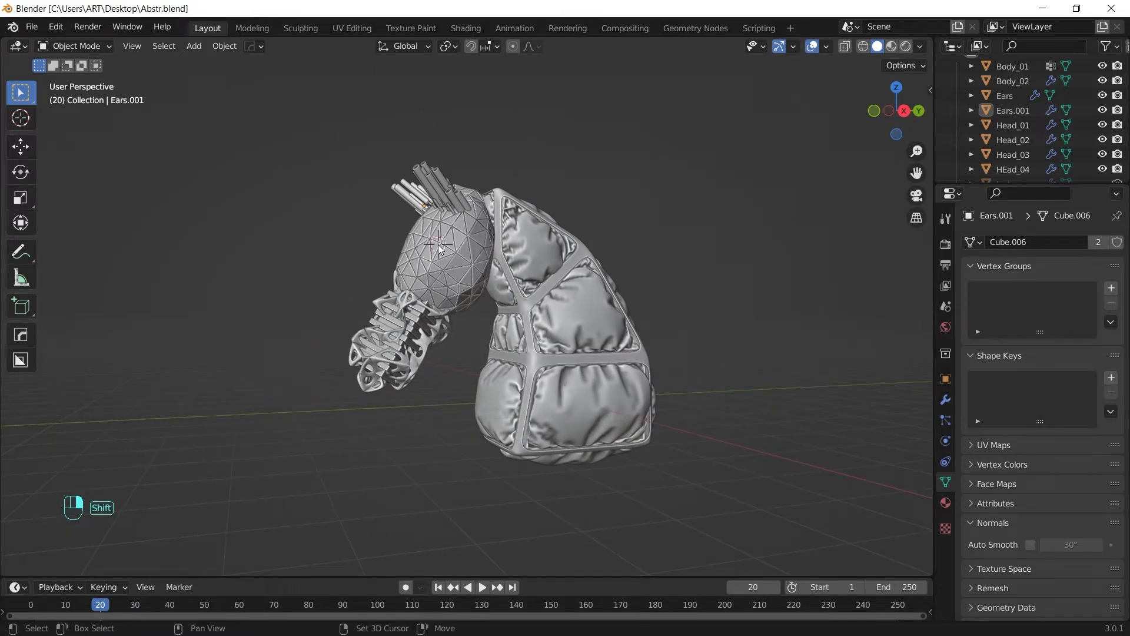
{"action": "key", "text": "shift+a"}
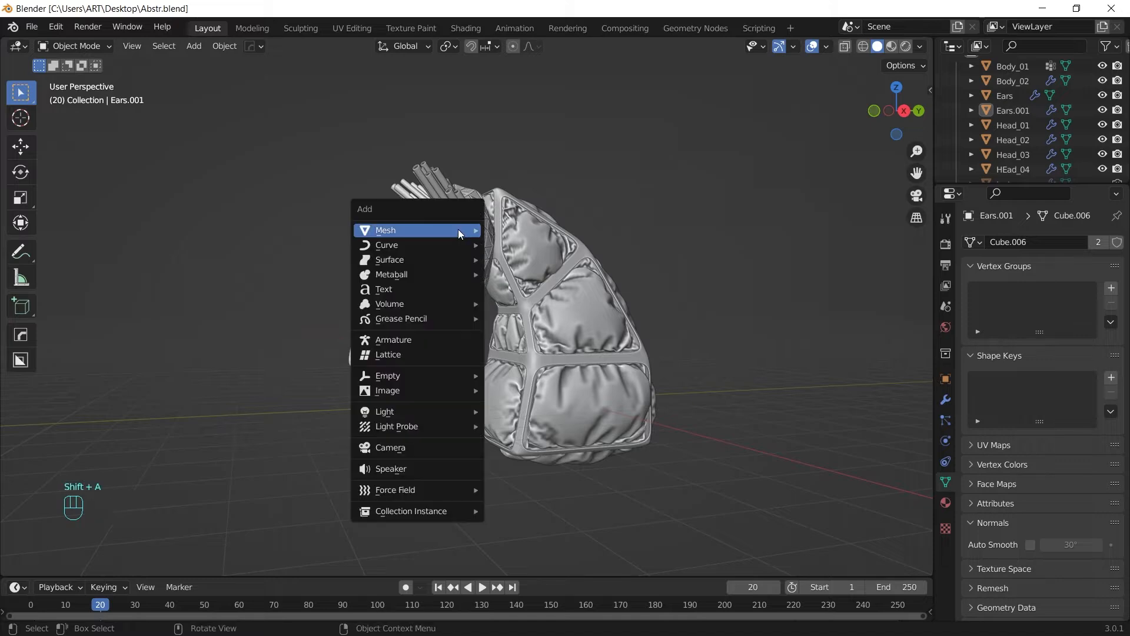
{"action": "right_click", "coordinate": [438, 245], "text": "shift"}
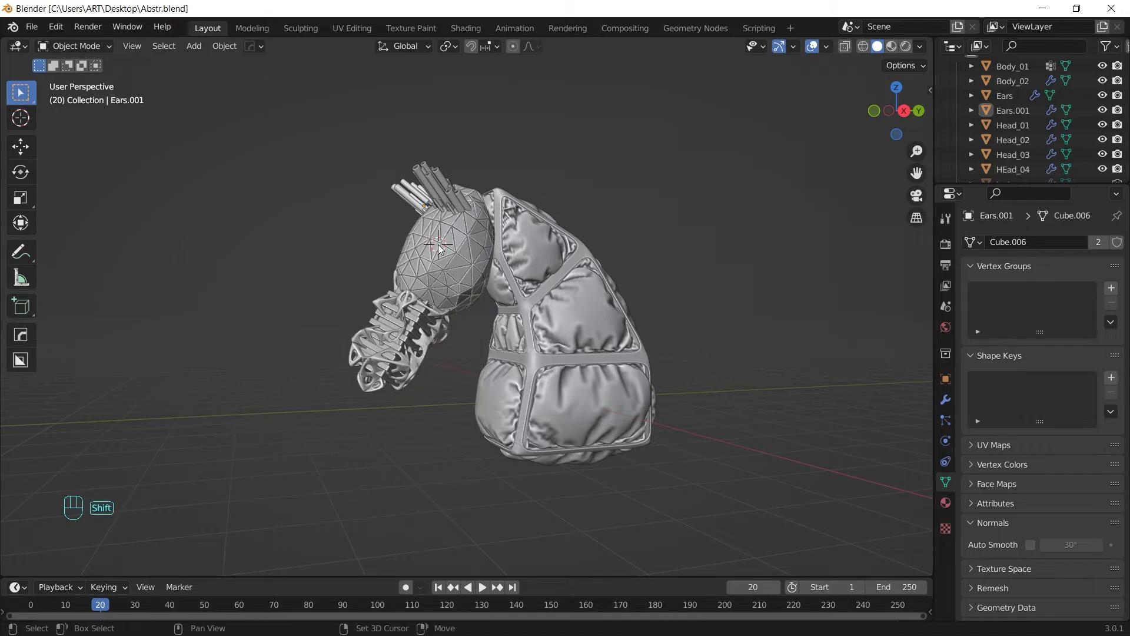
{"action": "key", "text": "shift+a"}
{"action": "mouse_move", "coordinate": [461, 228]}
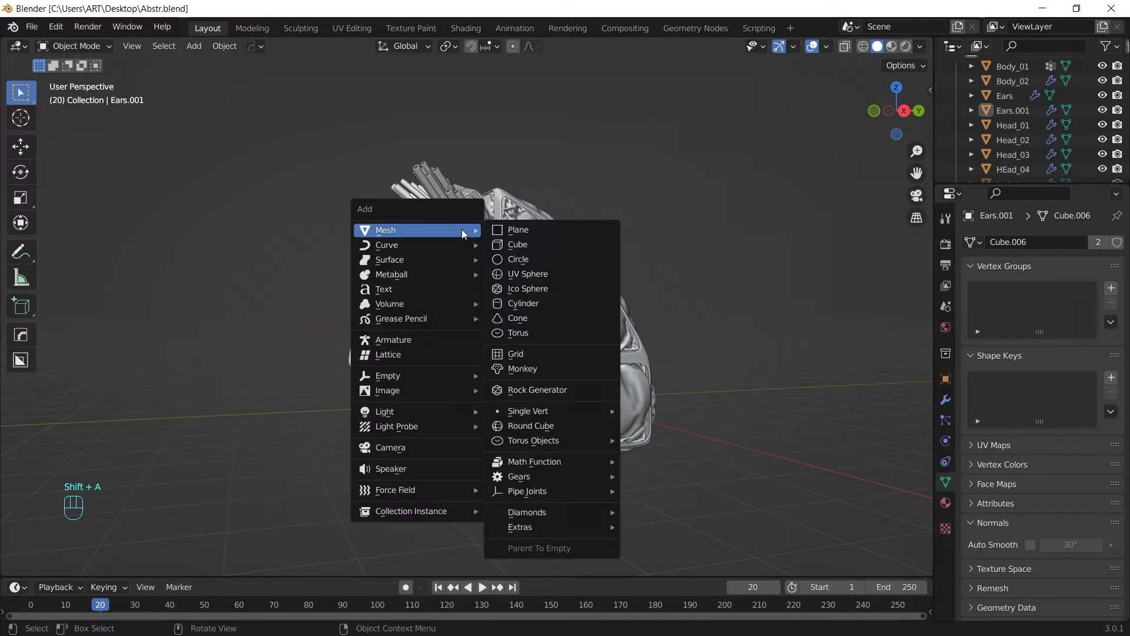
{"action": "left_click", "coordinate": [531, 274]}
{"action": "key", "text": "s"}
{"action": "left_click", "coordinate": [507, 251]}
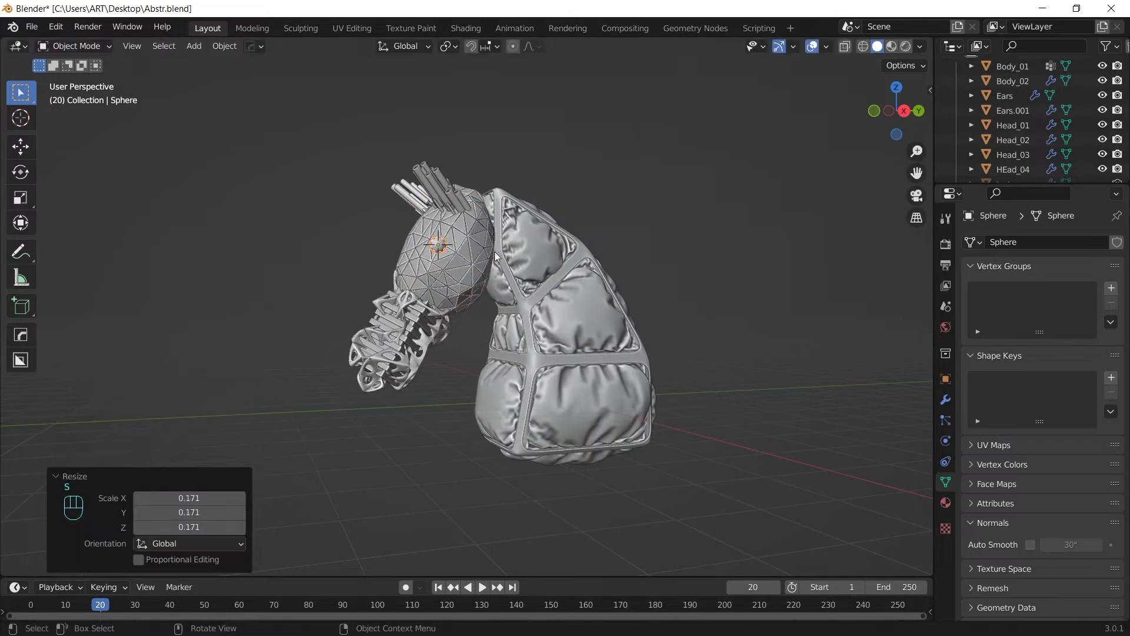
{"action": "right_click", "coordinate": [507, 250]}
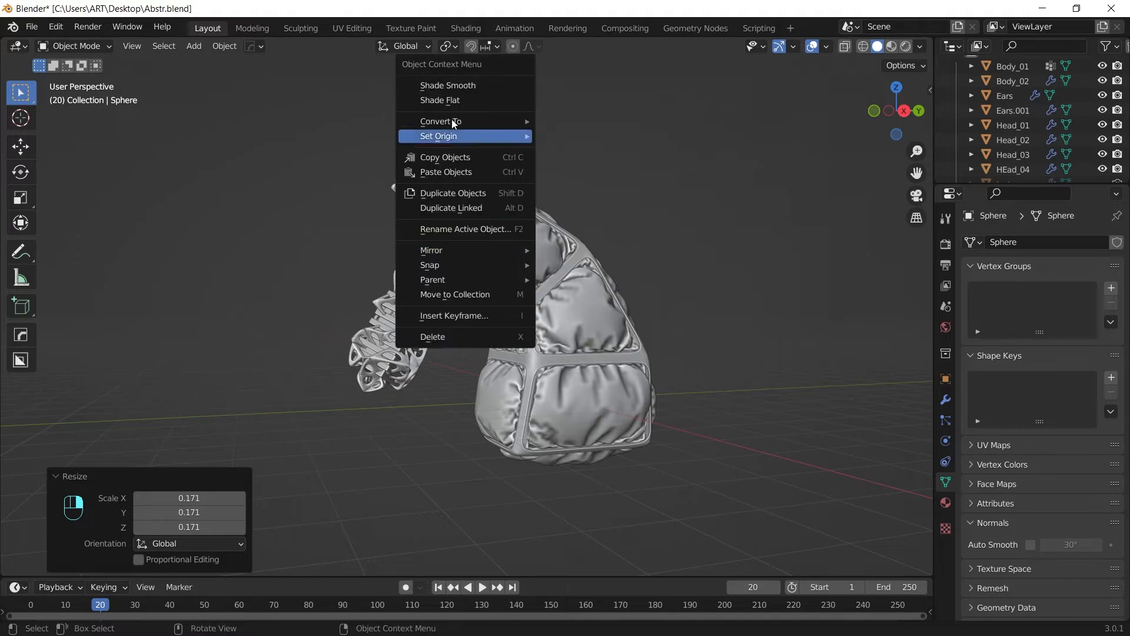
{"action": "left_click", "coordinate": [465, 86]}
Duplicate the eye sphere twice to form a triangular cluster and join the three spheres into one object.
{"action": "scroll", "coordinate": [456, 247], "scroll_direction": "up", "scroll_amount": 4}
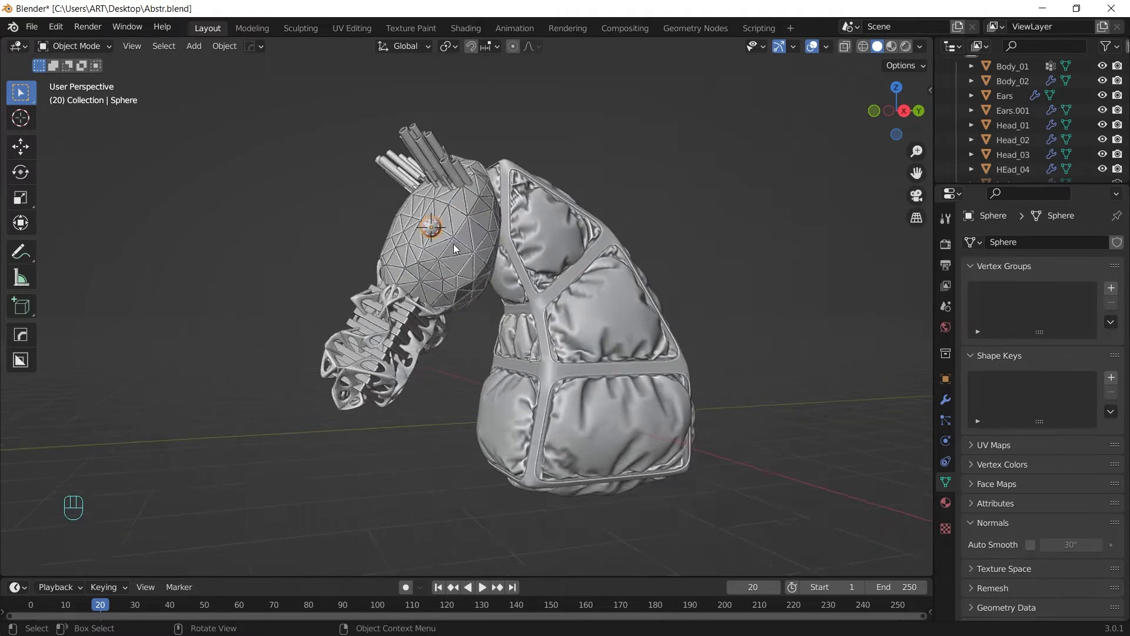
{"action": "key", "text": "shift+d"}
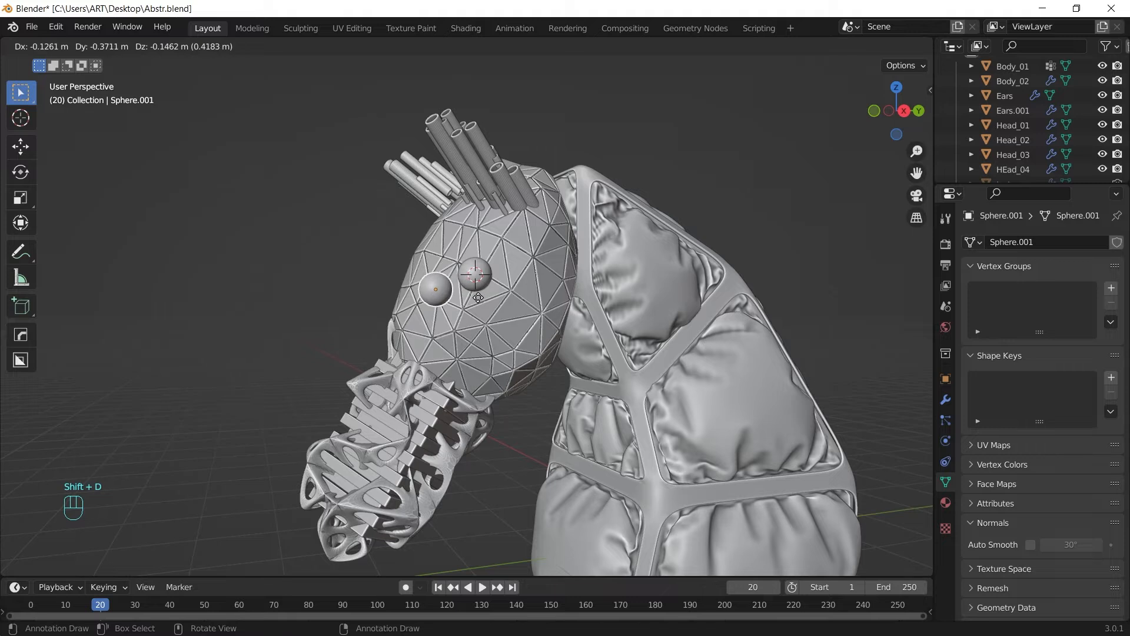
{"action": "left_click", "coordinate": [480, 298]}
{"action": "key", "text": "shift+d"}
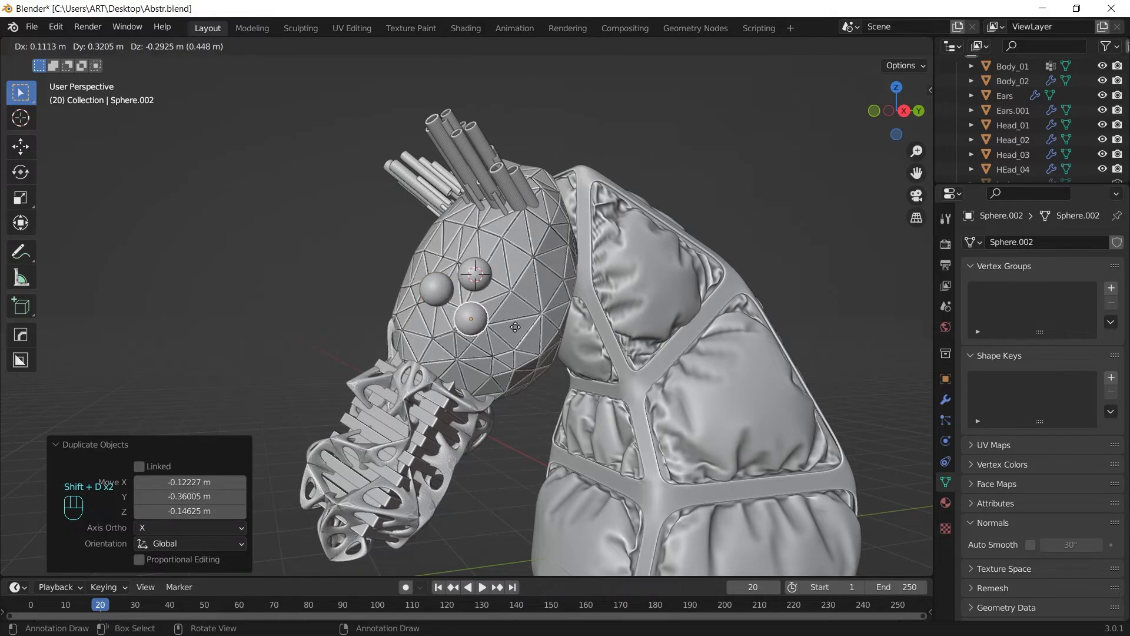
{"action": "left_click", "coordinate": [515, 326]}
{"action": "left_click", "coordinate": [475, 274], "text": "shift"}
{"action": "left_click", "coordinate": [436, 288], "text": "shift"}
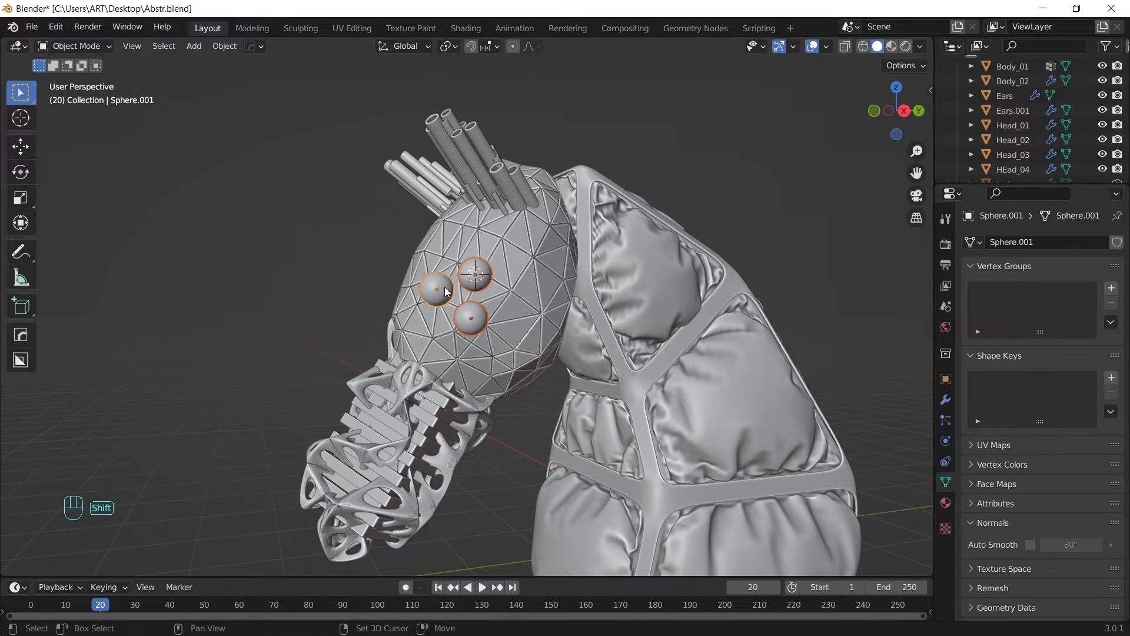
{"action": "key", "text": "ctrl+j"}
Scale the joined spheres down and move them about 0.047 m in X, 0.139 m in Y and 0.088 m in Z.
{"action": "key", "text": "s"}
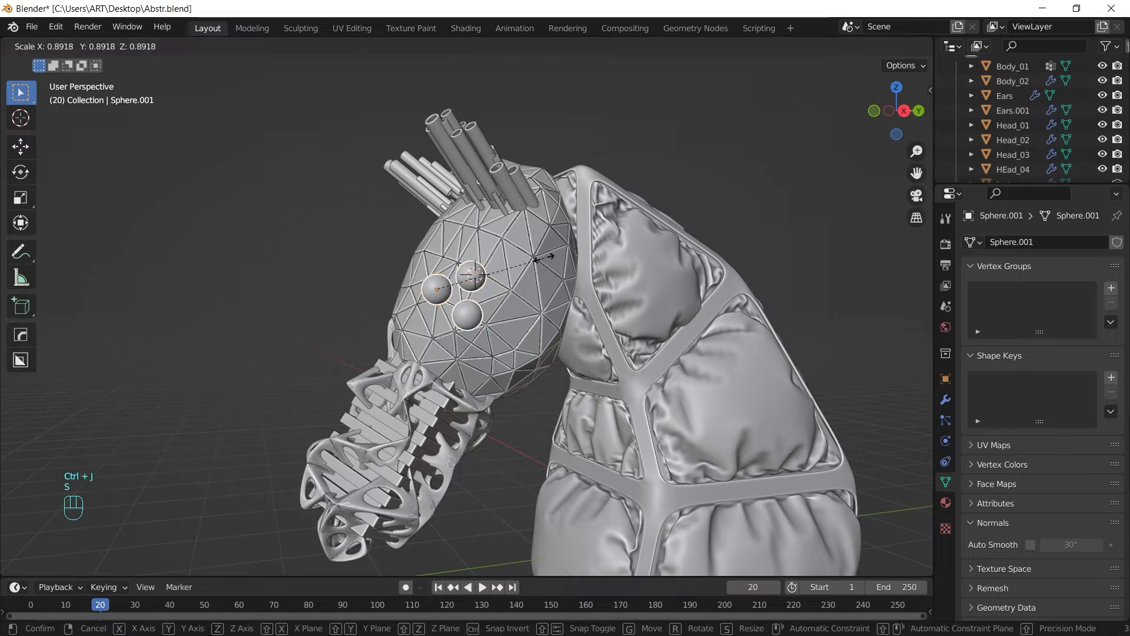
{"action": "left_click", "coordinate": [527, 269]}
{"action": "key", "text": "g"}
{"action": "left_click", "coordinate": [539, 264]}
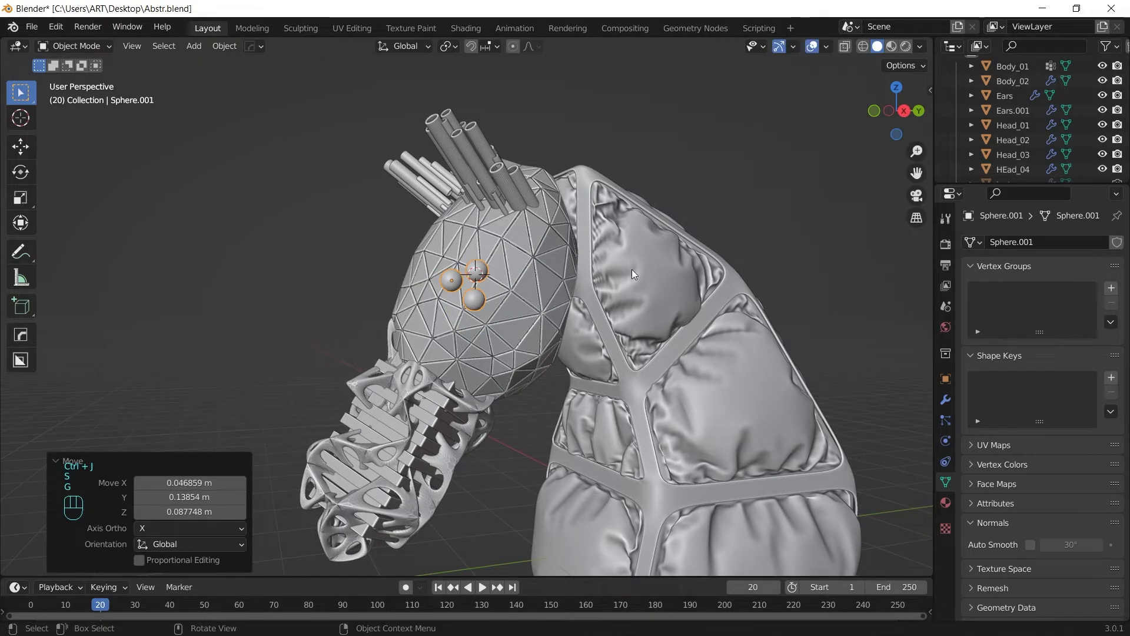
Return the 3D cursor to the world origin and give the sphere cluster an X-axis Mirror modifier with Head_01 as mirror object.
{"action": "key", "text": "shift+s"}
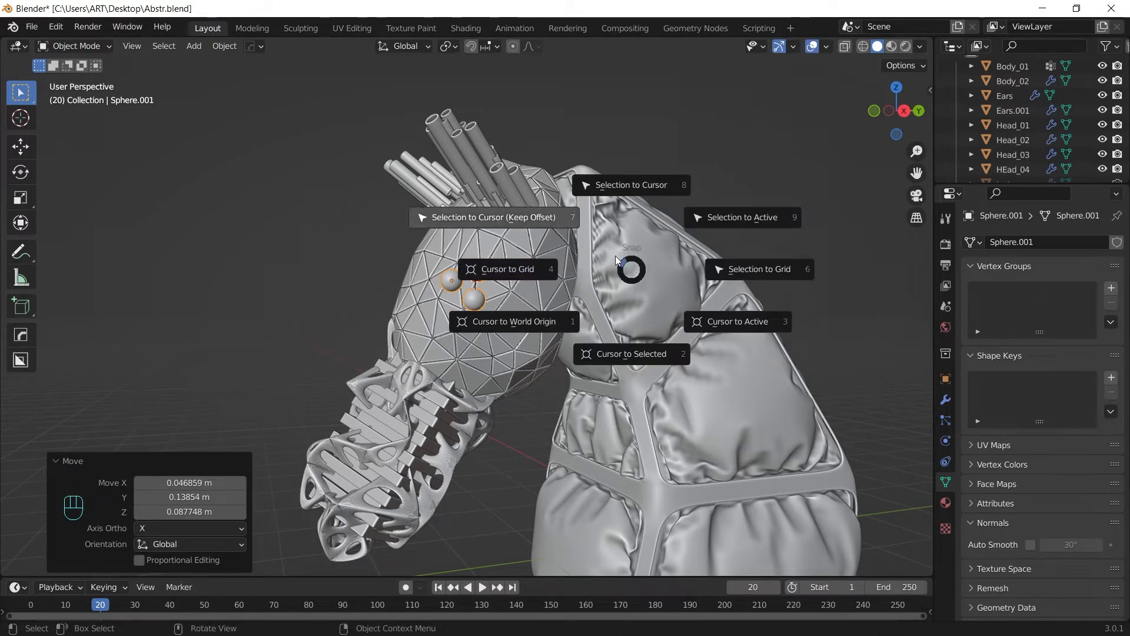
{"action": "left_click", "coordinate": [610, 309]}
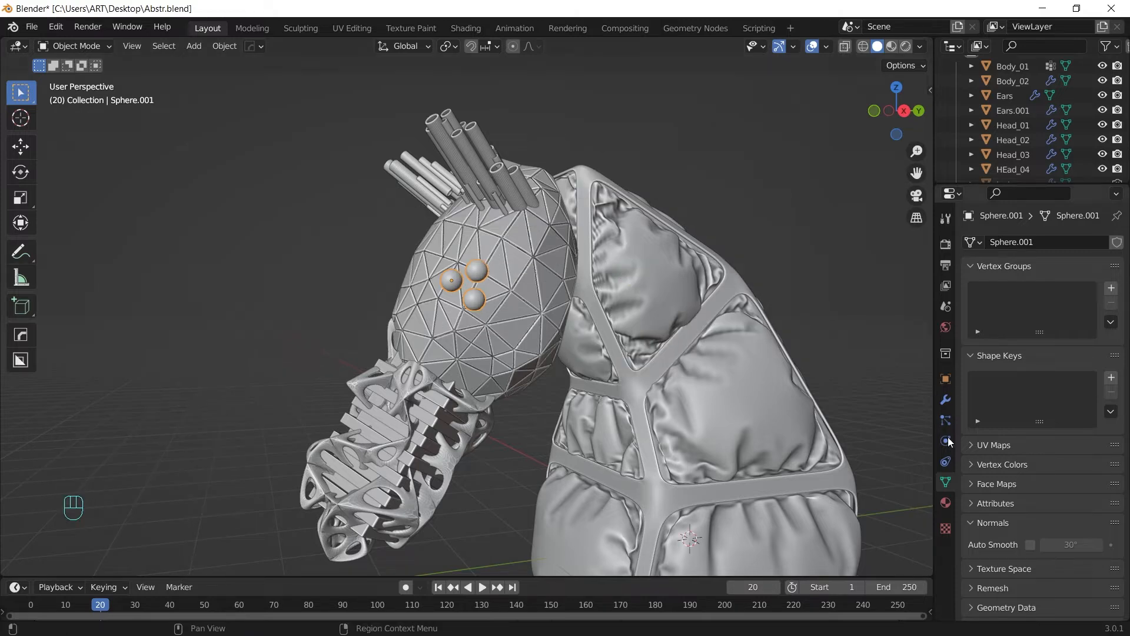
{"action": "left_click", "coordinate": [945, 399]}
{"action": "left_click", "coordinate": [1003, 241]}
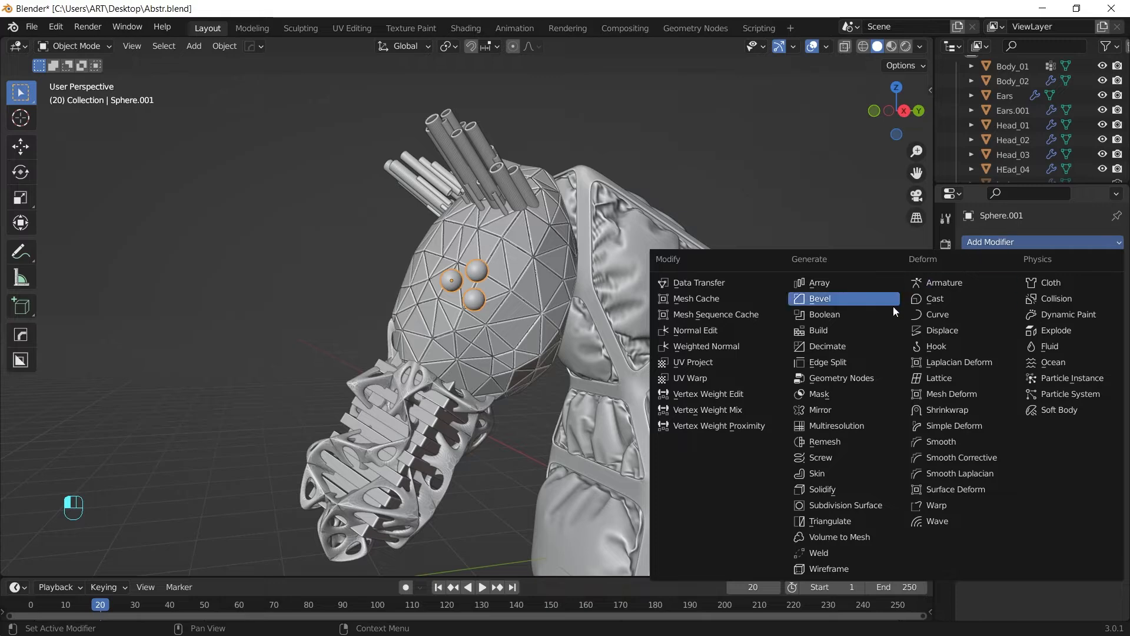
{"action": "left_click", "coordinate": [853, 409]}
{"action": "left_click", "coordinate": [1095, 341]}
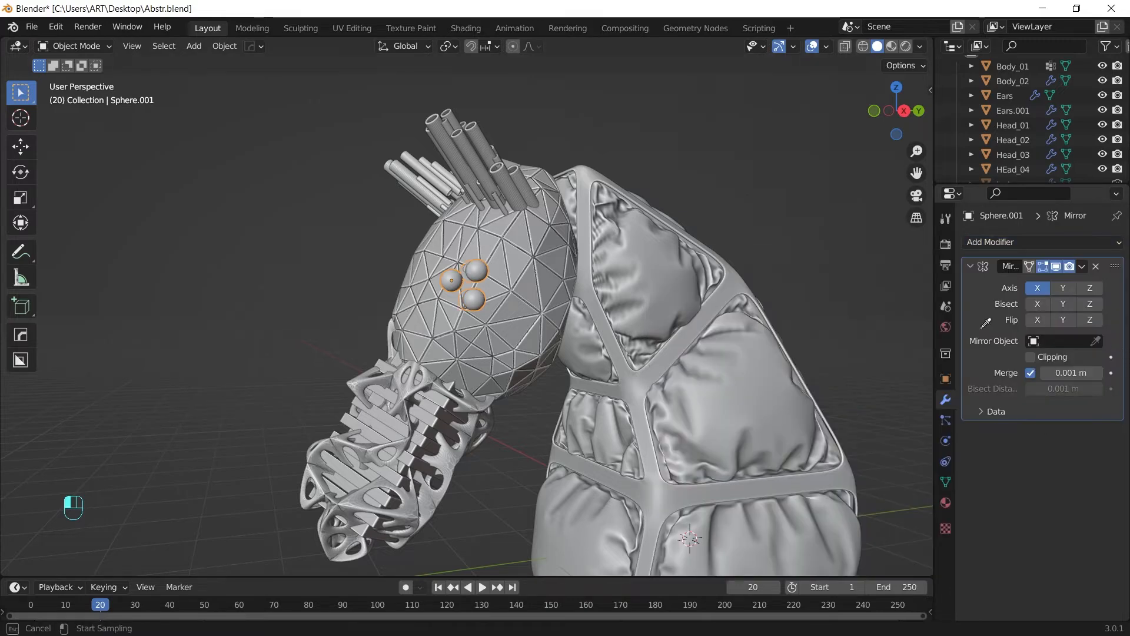
{"action": "left_click", "coordinate": [536, 300]}
Add a cube at the world origin and move it down about 5.27 m along Z, below the horse bust.
{"action": "middle_click_drag", "start_coordinate": [425, 327], "coordinate": [600, 242]}
{"action": "key", "text": "shift+a"}
{"action": "mouse_move", "coordinate": [602, 256]}
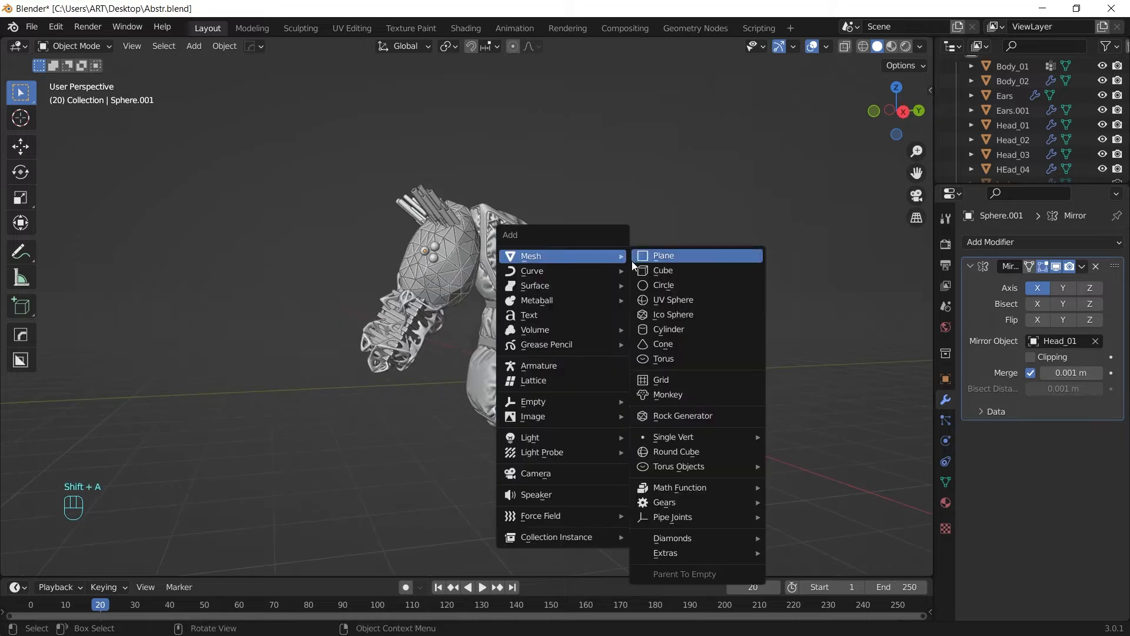
{"action": "left_click", "coordinate": [655, 270]}
{"action": "middle_click_drag", "start_coordinate": [647, 295], "coordinate": [672, 288]}
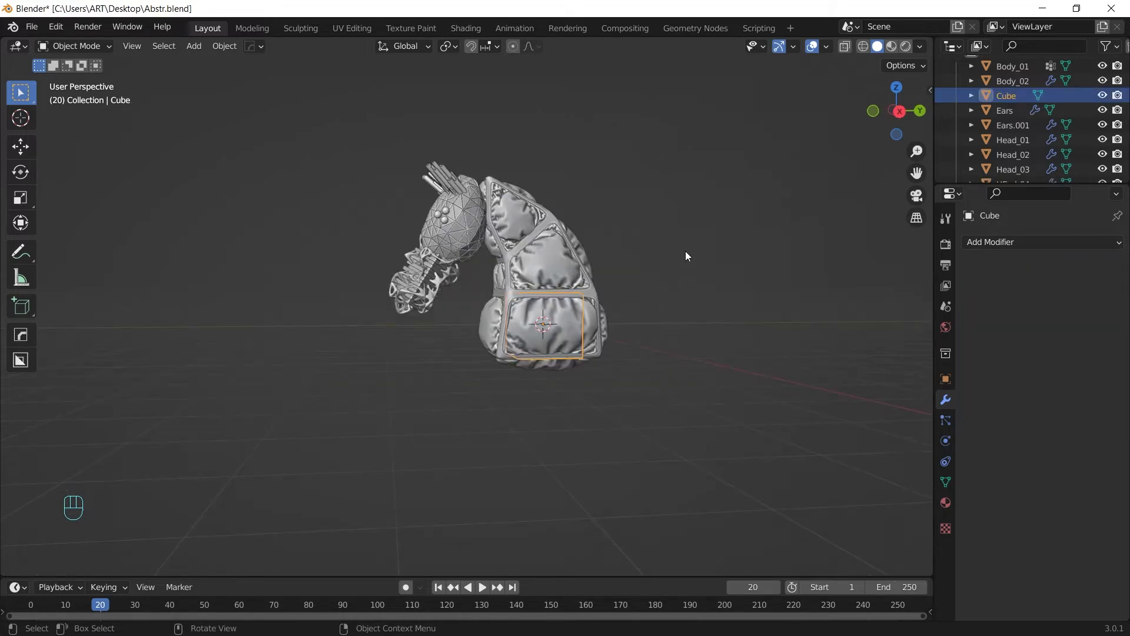
{"action": "key", "text": "g"}
{"action": "key", "text": "z"}
{"action": "left_click", "coordinate": [689, 371]}
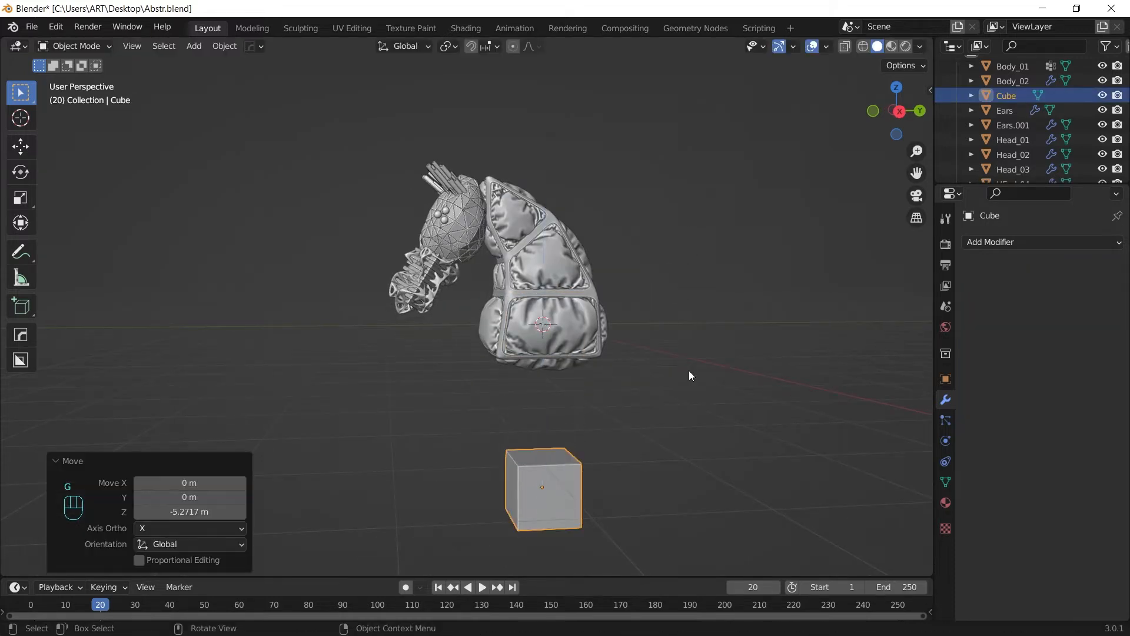
Scale the cube up by about 1.934 and apply its scale.
{"action": "key", "text": "s"}
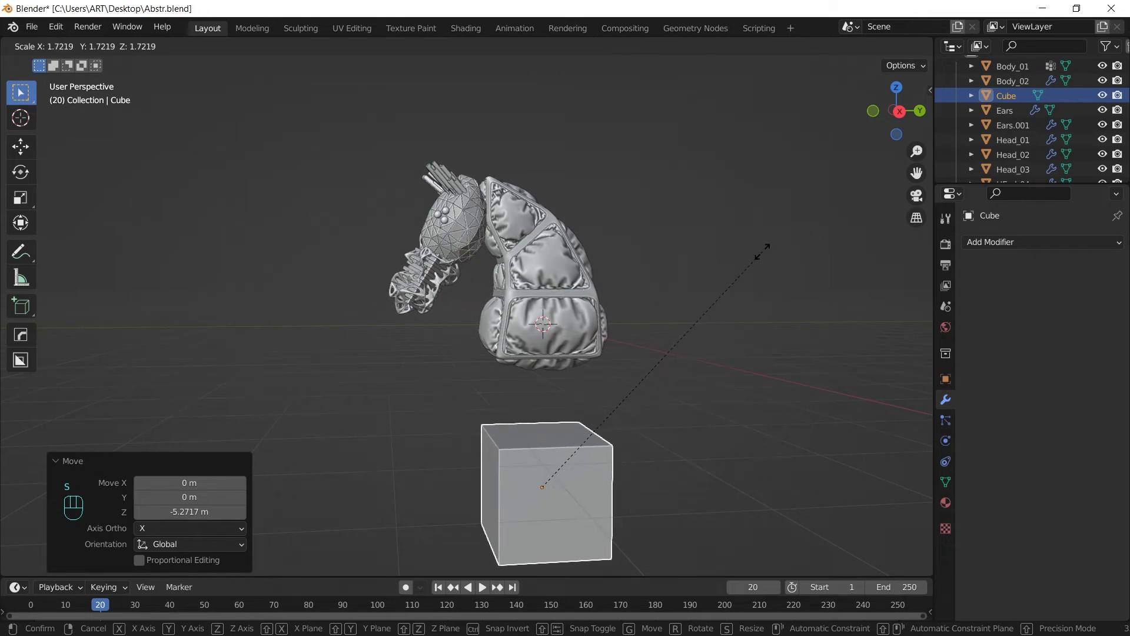
{"action": "left_click", "coordinate": [776, 215]}
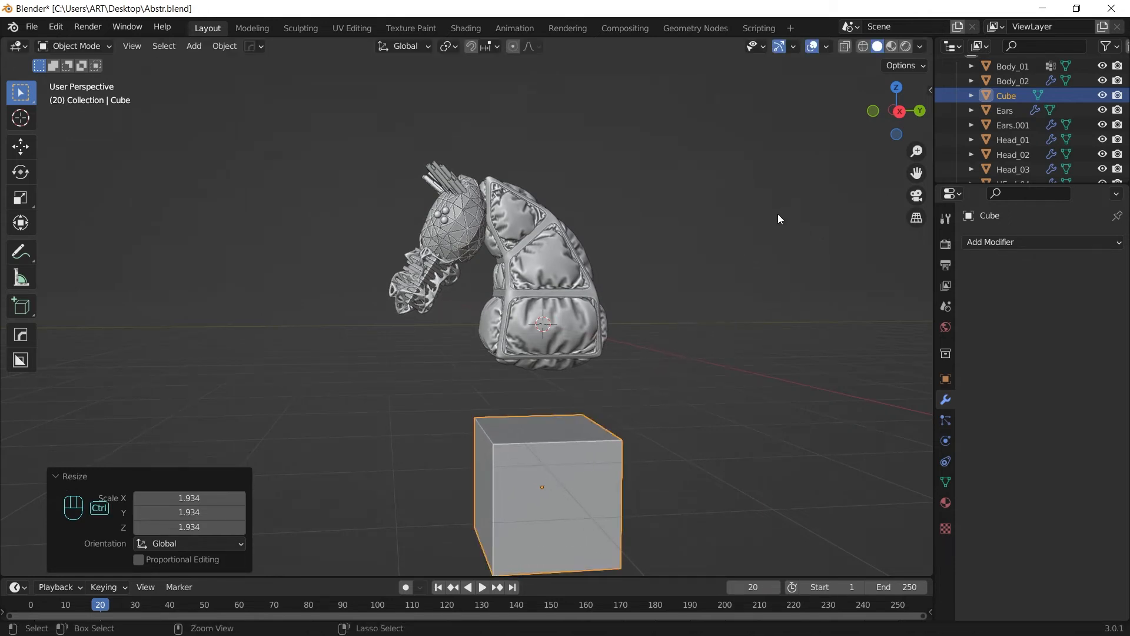
{"action": "key", "text": "ctrl+a"}
{"action": "left_click", "coordinate": [777, 215]}
Add a Bevel modifier to the cube with an amount of 0.035 m and 3 segments.
{"action": "left_click", "coordinate": [994, 243]}
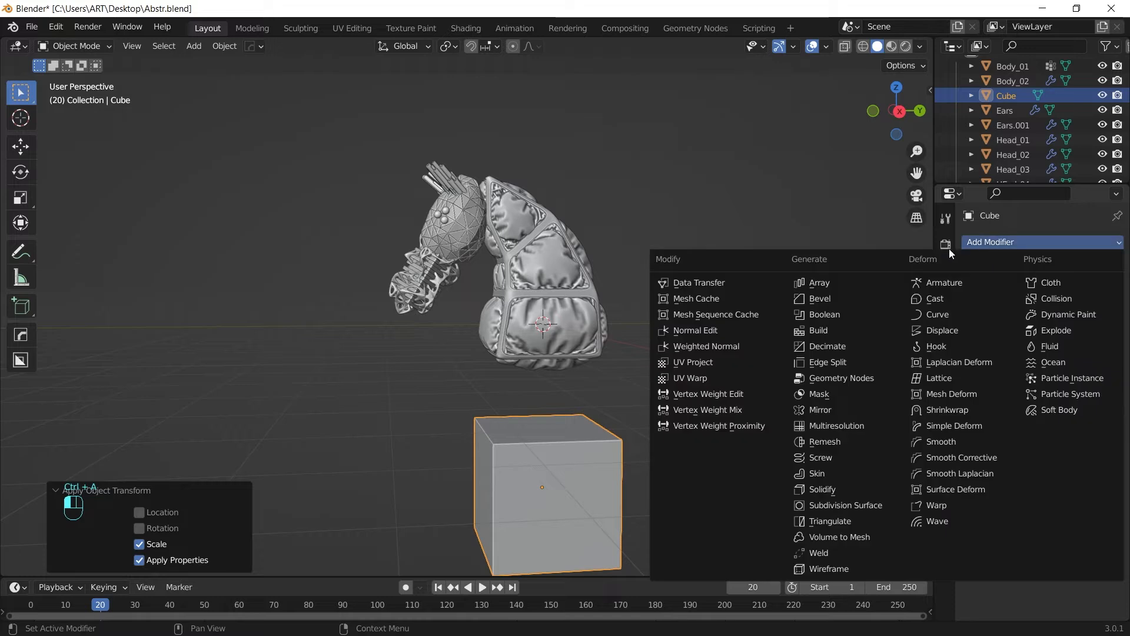
{"action": "left_click", "coordinate": [850, 299]}
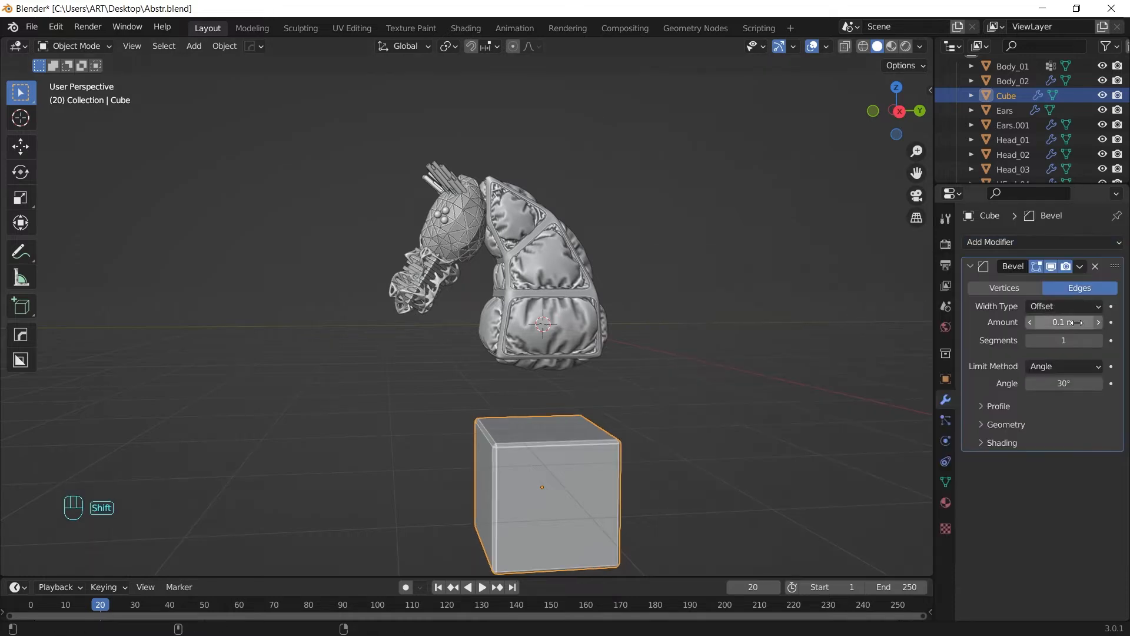
{"action": "left_click_drag", "start_coordinate": [1075, 322], "coordinate": [1044, 322], "text": "shift"}
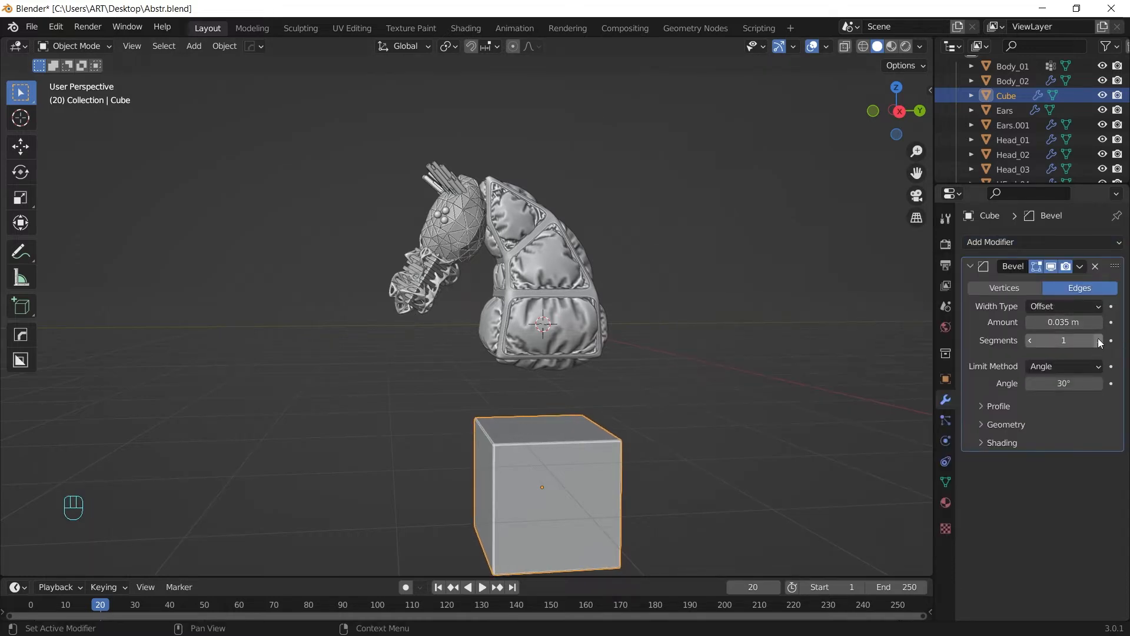
{"action": "left_click", "coordinate": [1098, 340]}
{"action": "left_click", "coordinate": [1099, 341]}
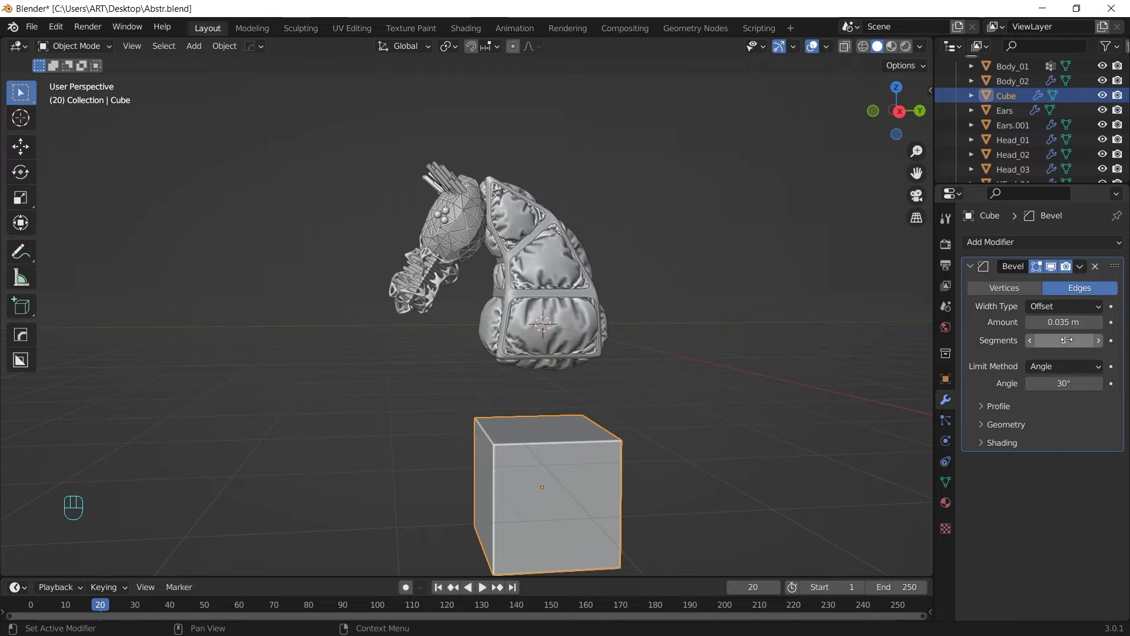
Try smooth shading on the bevelled cube and undo it.
{"action": "right_click", "coordinate": [749, 347]}
{"action": "left_click", "coordinate": [748, 348]}
{"action": "left_click", "coordinate": [945, 482]}
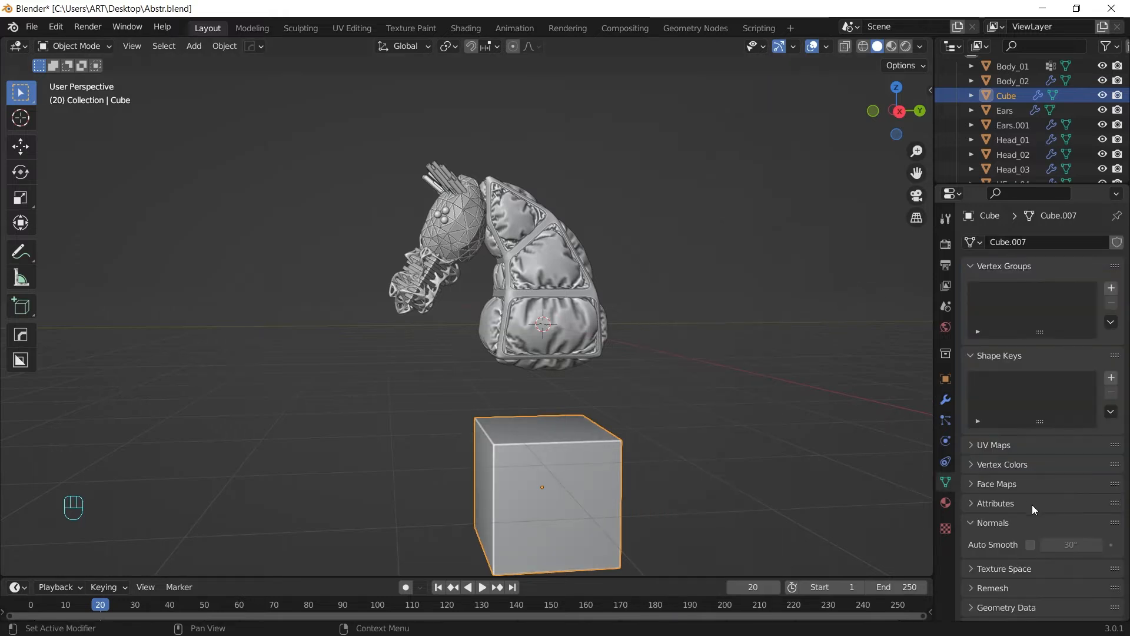
{"action": "left_click", "coordinate": [1023, 523]}
{"action": "key", "text": "ctrl+z"}
{"action": "left_click", "coordinate": [946, 399]}
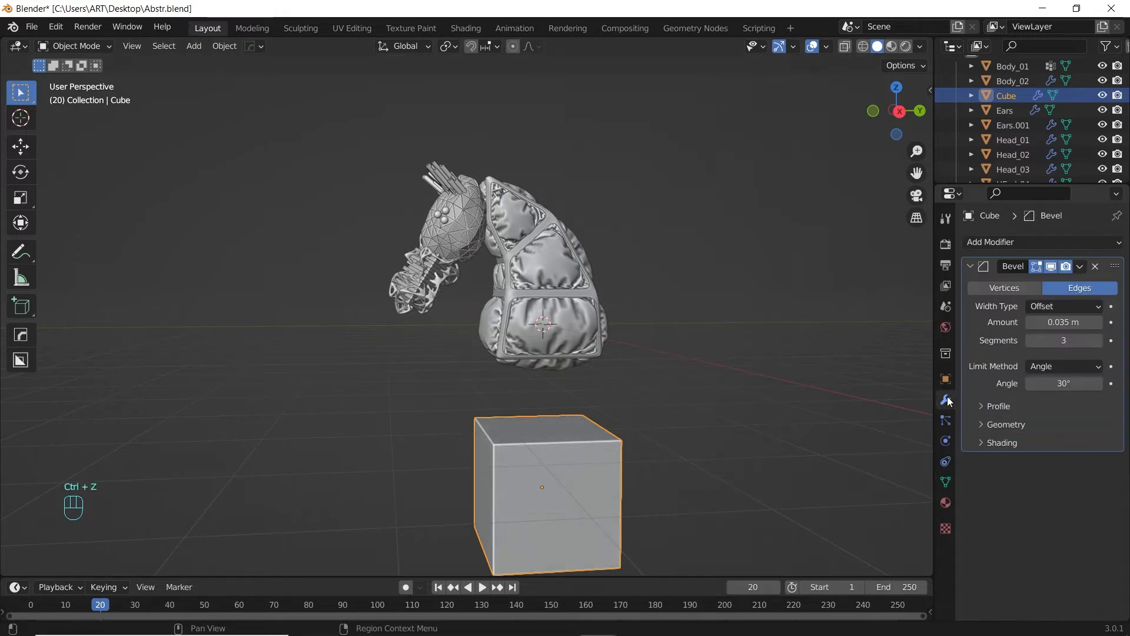
Add a cylinder at the world origin and flatten it to about 0.091 along Z.
{"action": "key", "text": "shift+a"}
{"action": "mouse_move", "coordinate": [696, 256]}
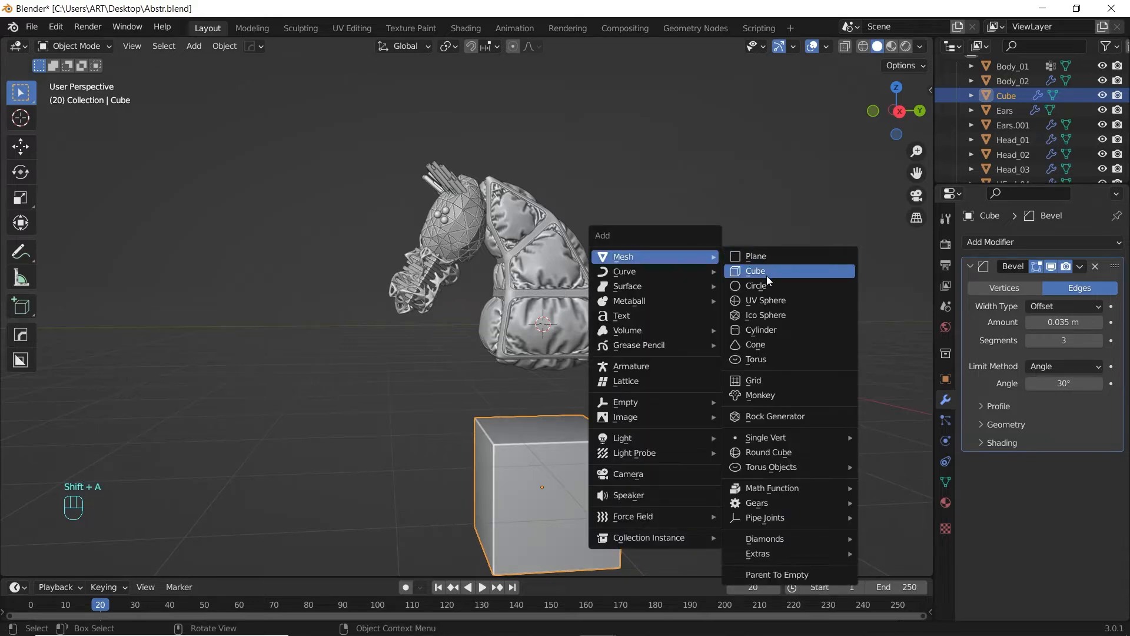
{"action": "left_click", "coordinate": [759, 330]}
{"action": "key", "text": "s"}
{"action": "key", "text": "z"}
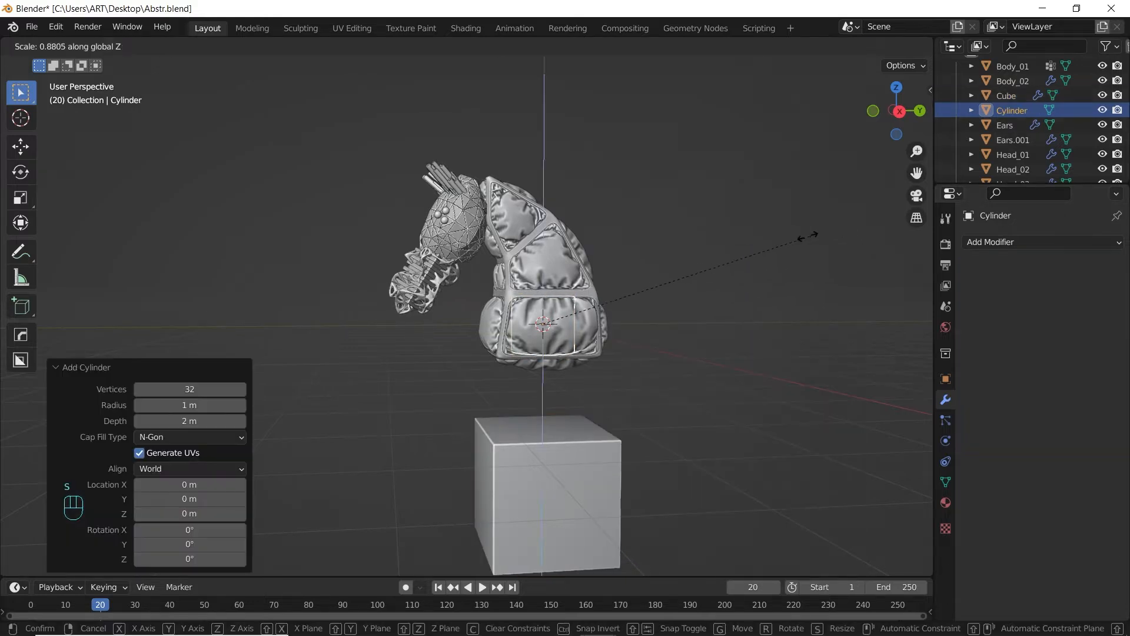
{"action": "left_click", "coordinate": [564, 313]}
Lower the flat cylinder about 3.28 m onto the cube's top face and widen it about 1.37 times in X and Y.
{"action": "key", "text": "g"}
{"action": "key", "text": "z"}
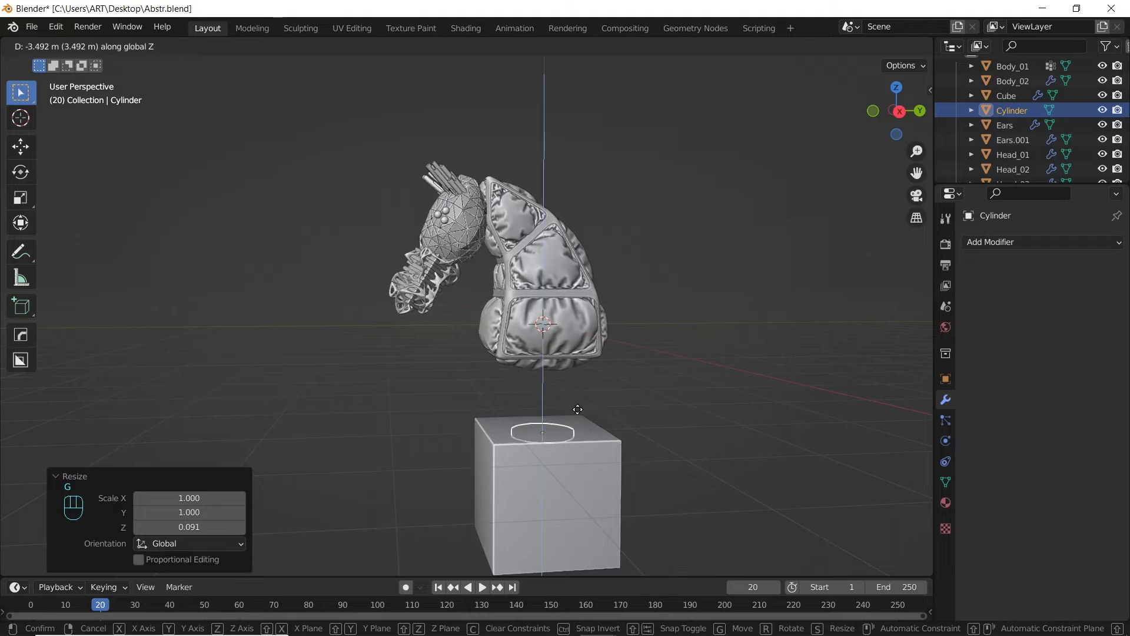
{"action": "left_click", "coordinate": [581, 402]}
{"action": "key", "text": "s"}
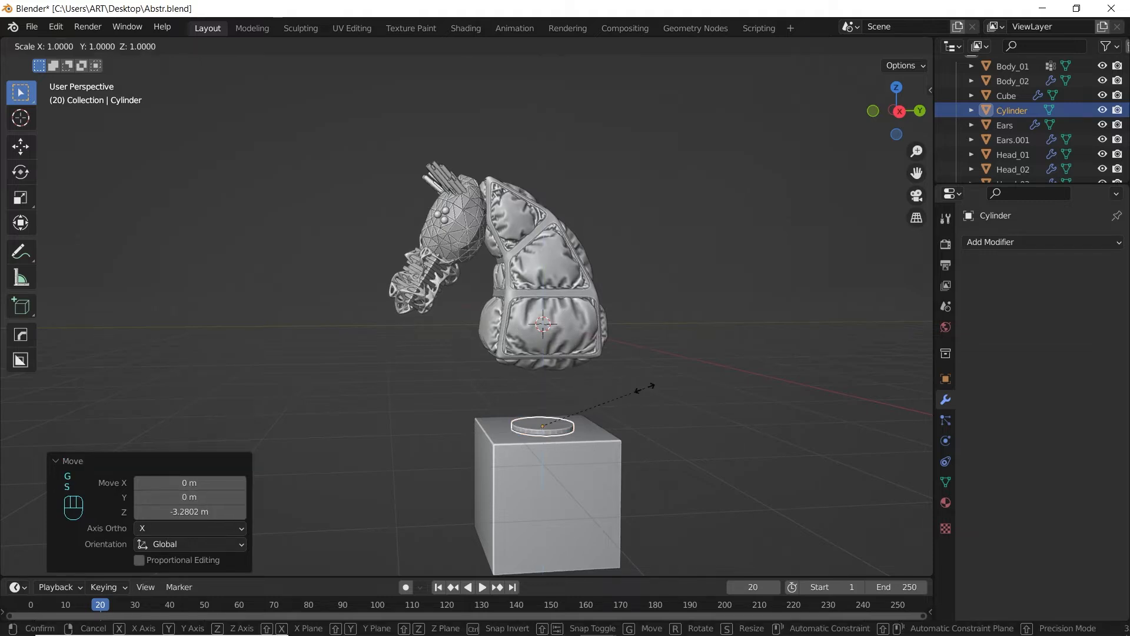
{"action": "key", "text": "shift+z"}
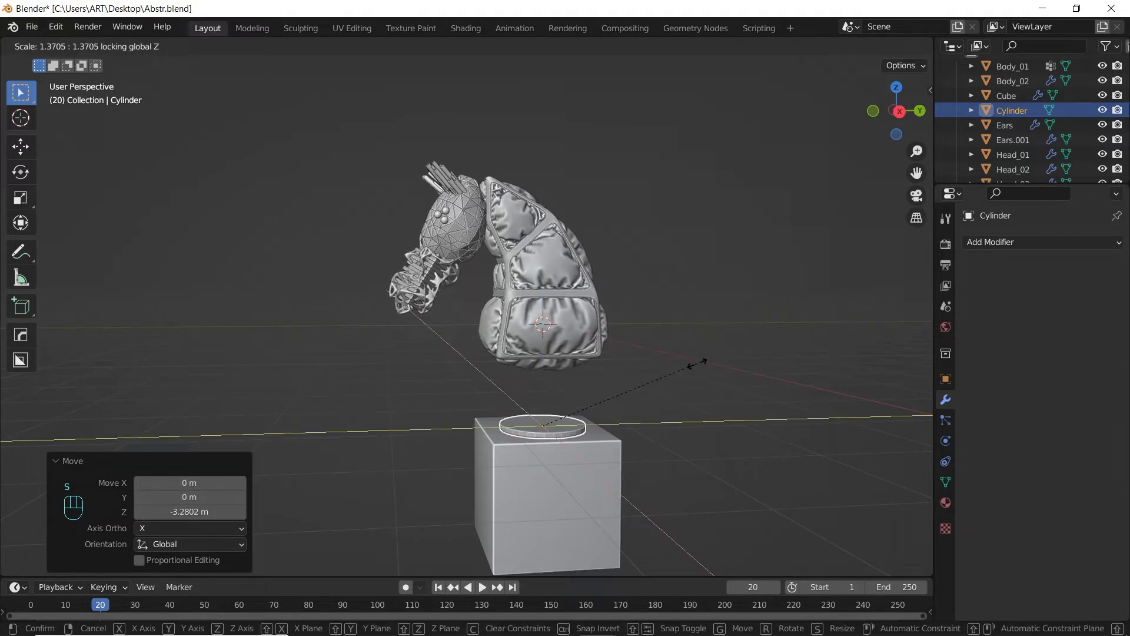
{"action": "left_click", "coordinate": [698, 363]}
Thin the cylinder to about 0.850 along Z and apply its scale.
{"action": "key", "text": "s"}
{"action": "key", "text": "z"}
{"action": "left_click", "coordinate": [674, 369]}
{"action": "key", "text": "ctrl+a"}
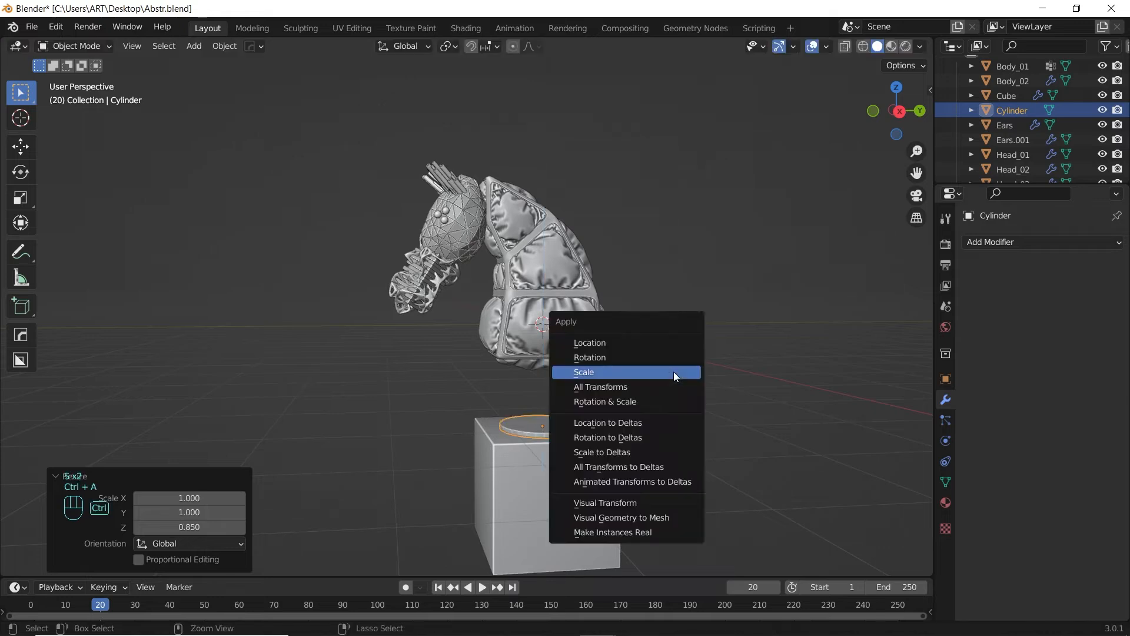
{"action": "left_click", "coordinate": [673, 372]}
Shade the flat cylinder smooth and enable Auto Smooth at 30° in its normals settings.
{"action": "right_click", "coordinate": [672, 372]}
{"action": "left_click", "coordinate": [673, 372]}
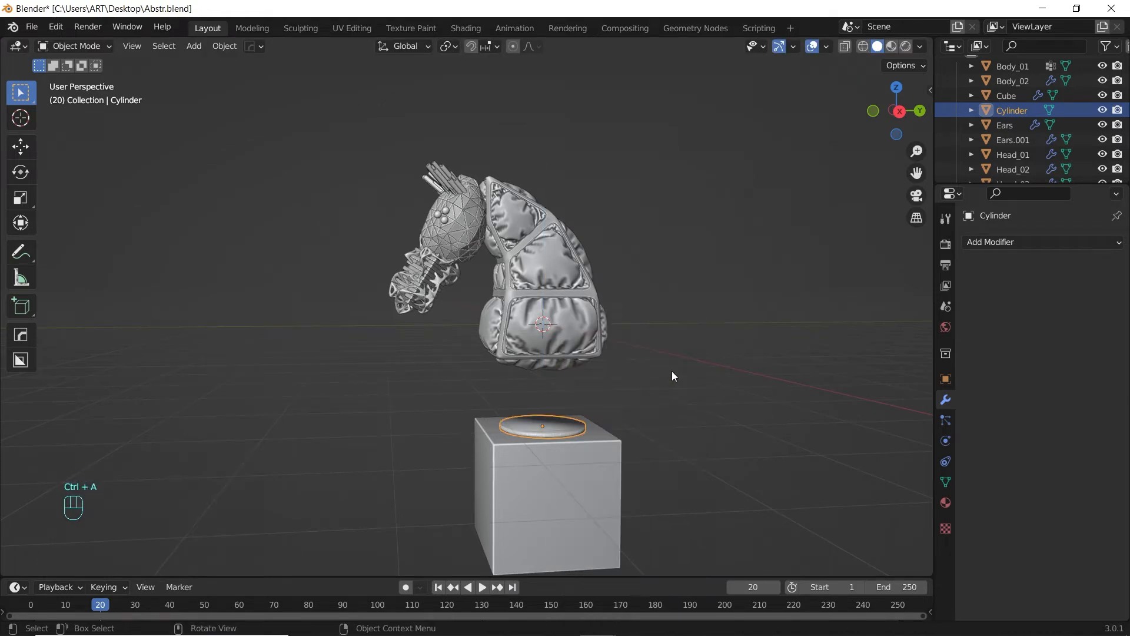
{"action": "left_click", "coordinate": [946, 482]}
{"action": "left_click", "coordinate": [986, 524]}
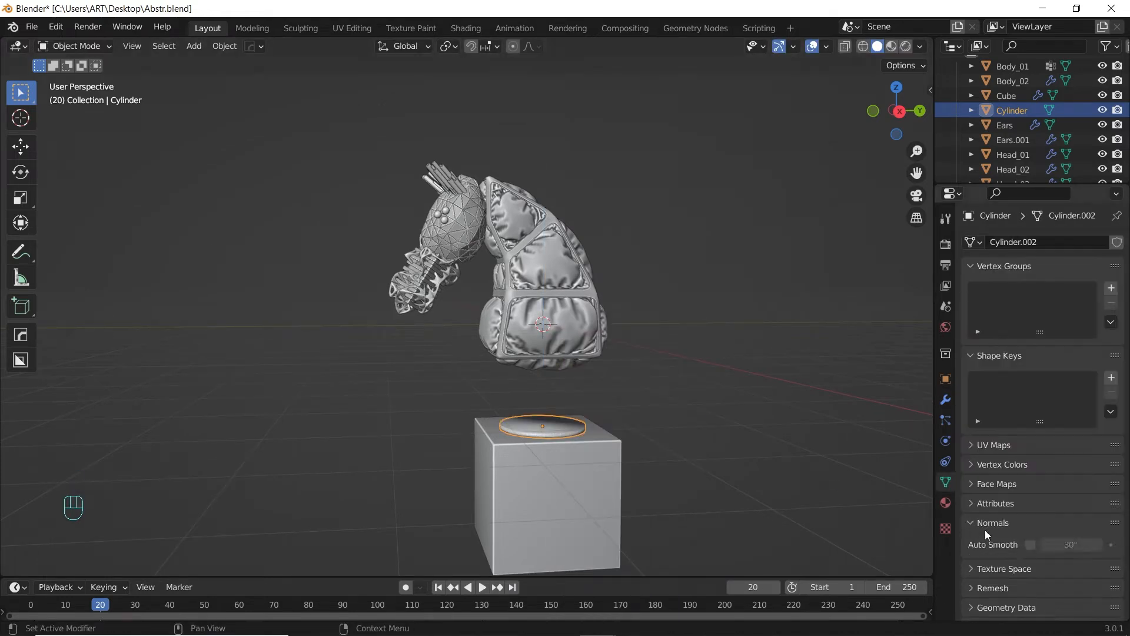
{"action": "left_click", "coordinate": [1030, 544]}
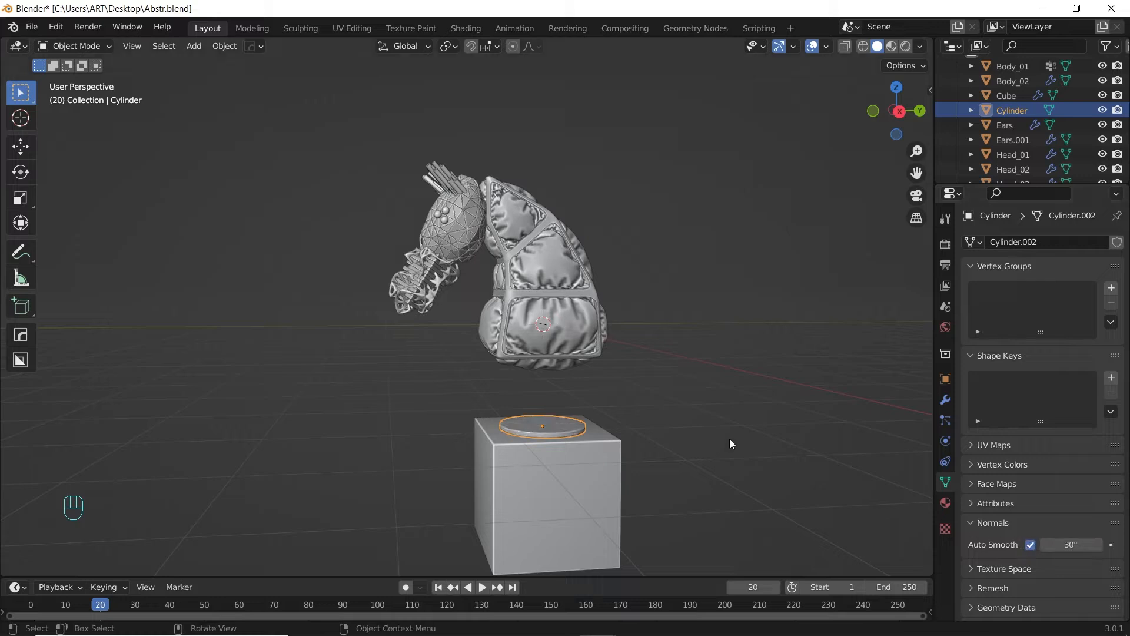
Duplicate the flat cylinder in place and scale the copy uniformly to about 0.155.
{"action": "key", "text": "shift+d"}
{"action": "right_click", "coordinate": [683, 406]}
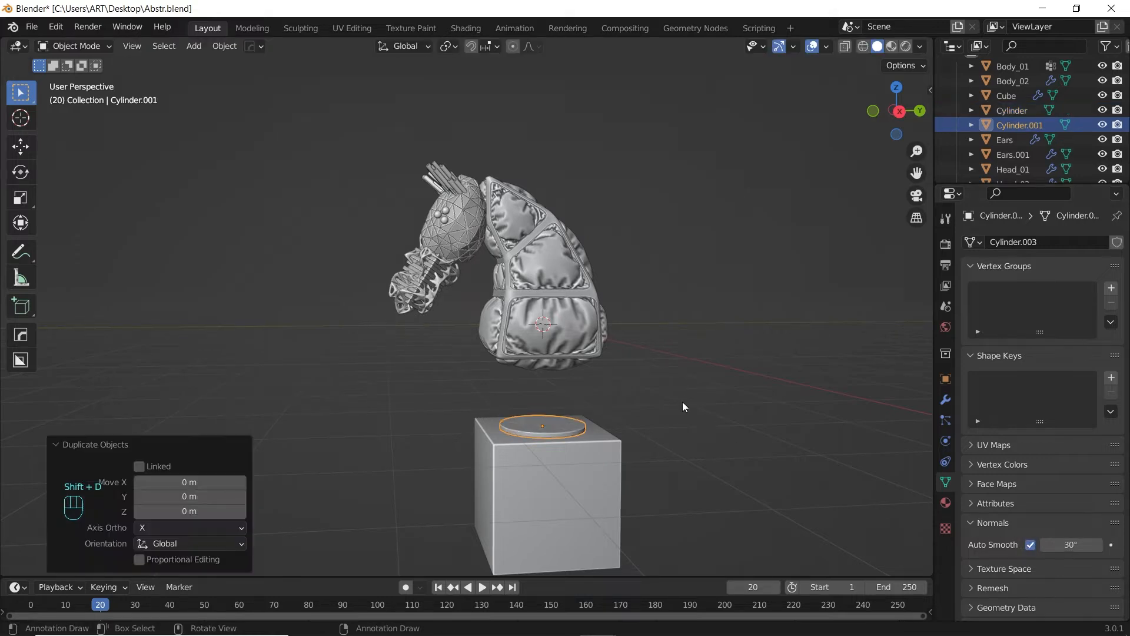
{"action": "key", "text": "s"}
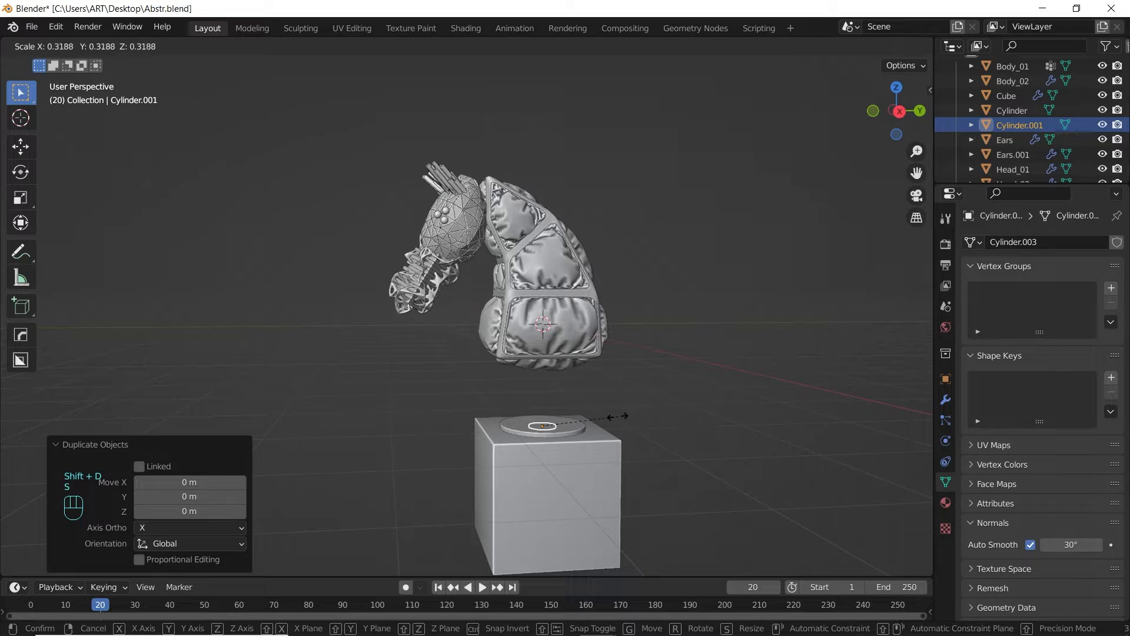
{"action": "left_click", "coordinate": [580, 419]}
Stretch the small cylinder along Z into a rod reaching the bust's underside, finishing with a scale of about 1.903.
{"action": "key", "text": "s"}
{"action": "key", "text": "z"}
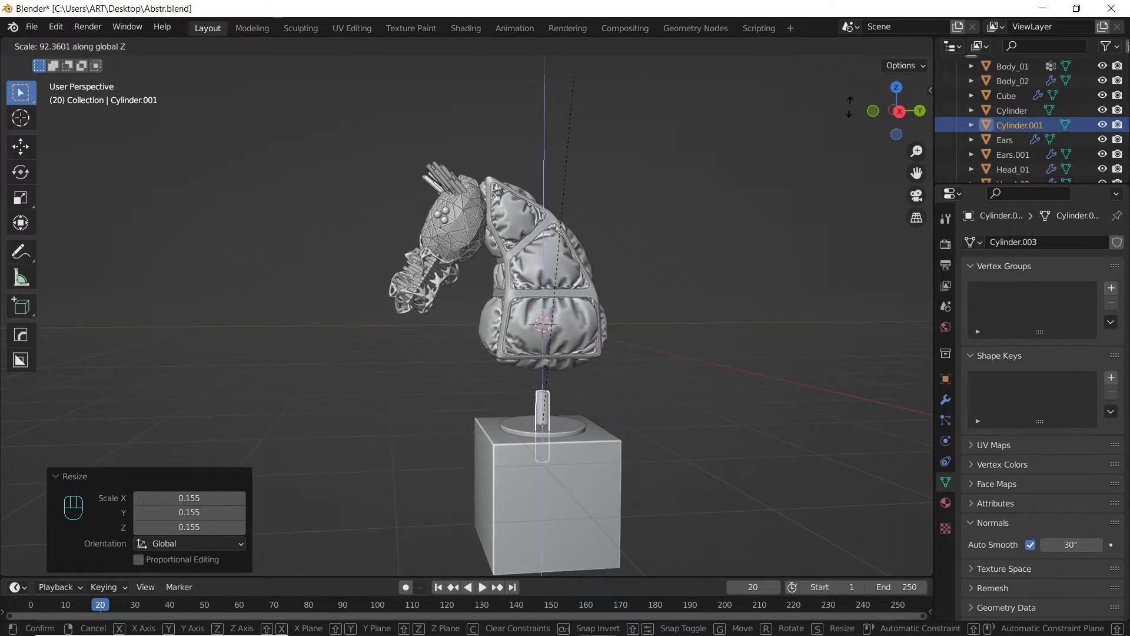
{"action": "left_click", "coordinate": [574, 76]}
{"action": "key", "text": "s"}
{"action": "key", "text": "z"}
{"action": "left_click", "coordinate": [798, 98]}
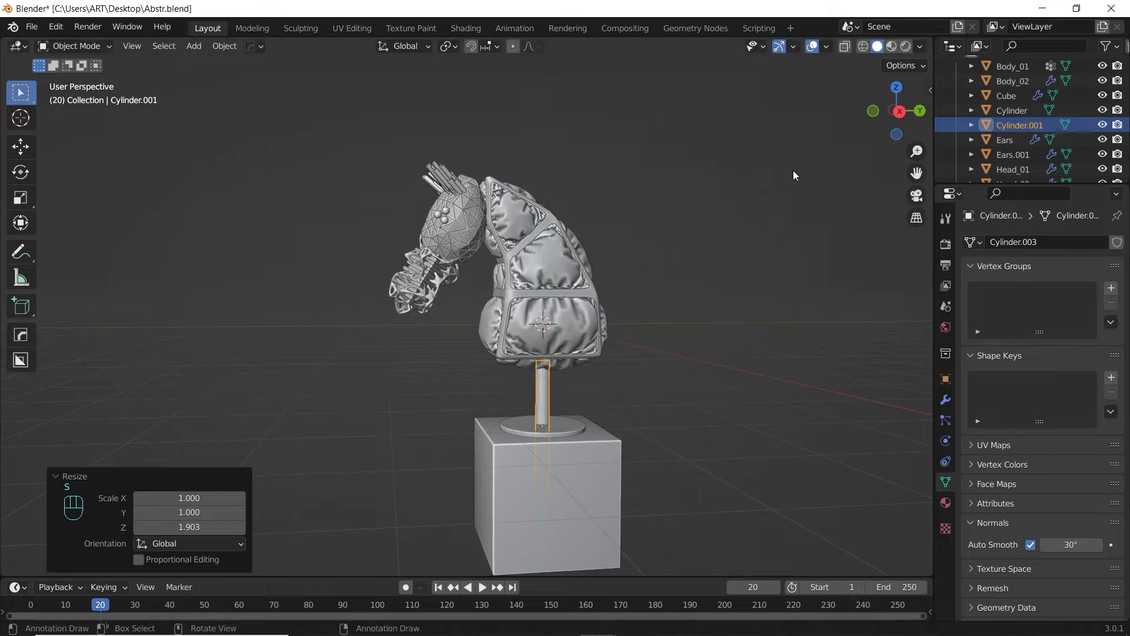
Thin the rod to about 0.360 in X and Y, raise it about 0.82 m along Z into the bust, and deselect it.
{"action": "key", "text": "s"}
{"action": "key", "text": "shift+z"}
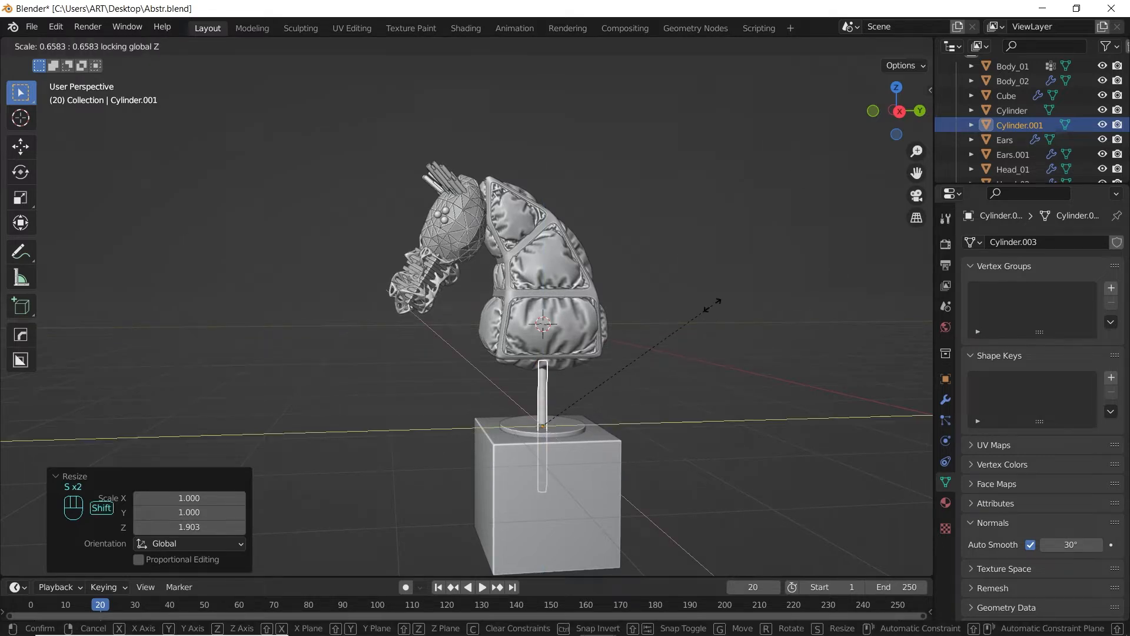
{"action": "key", "text": "Escape"}
{"action": "key", "text": "g"}
{"action": "key", "text": "z"}
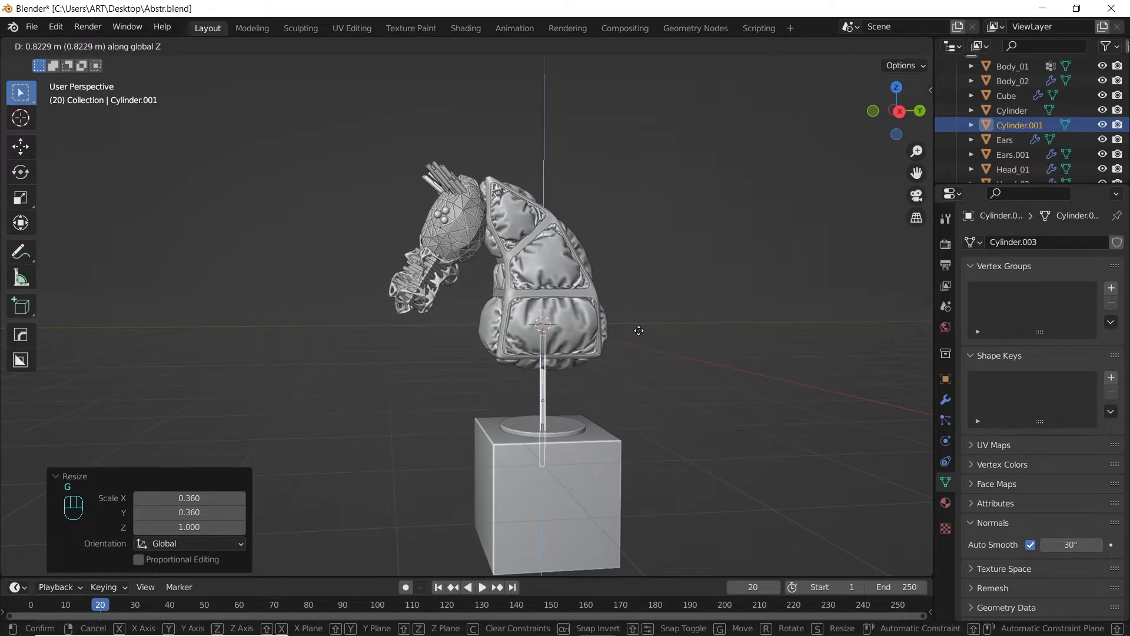
{"action": "left_click", "coordinate": [642, 330]}
{"action": "left_click", "coordinate": [700, 362]}
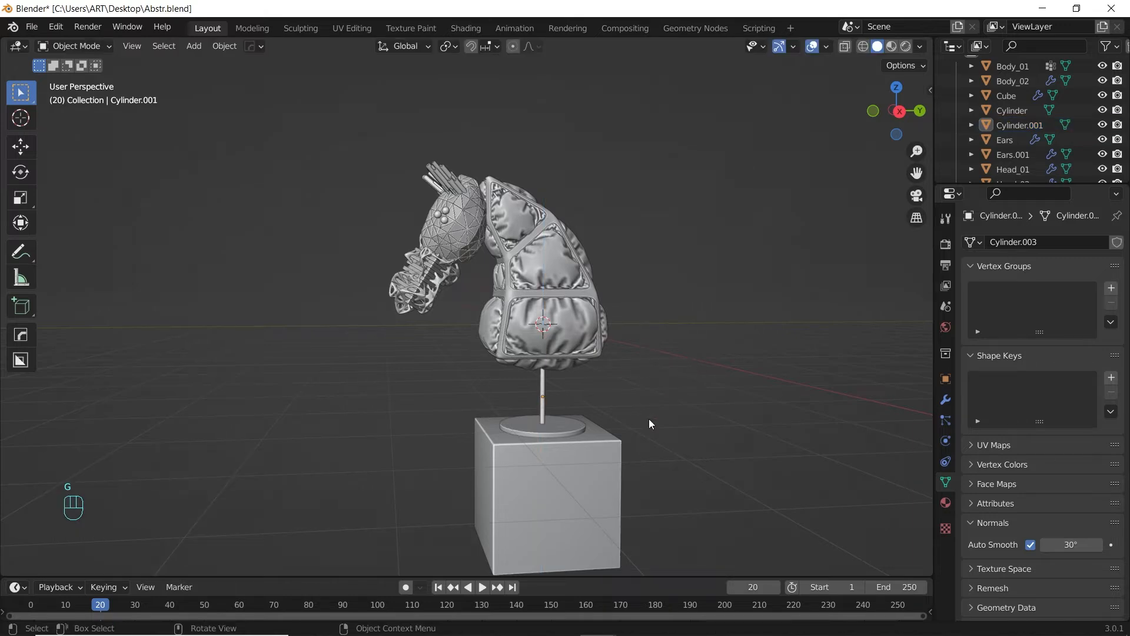
Add a 2 m plane at the world origin and raise it about 5.17 m above the neck.
{"action": "key", "text": "shift+a"}
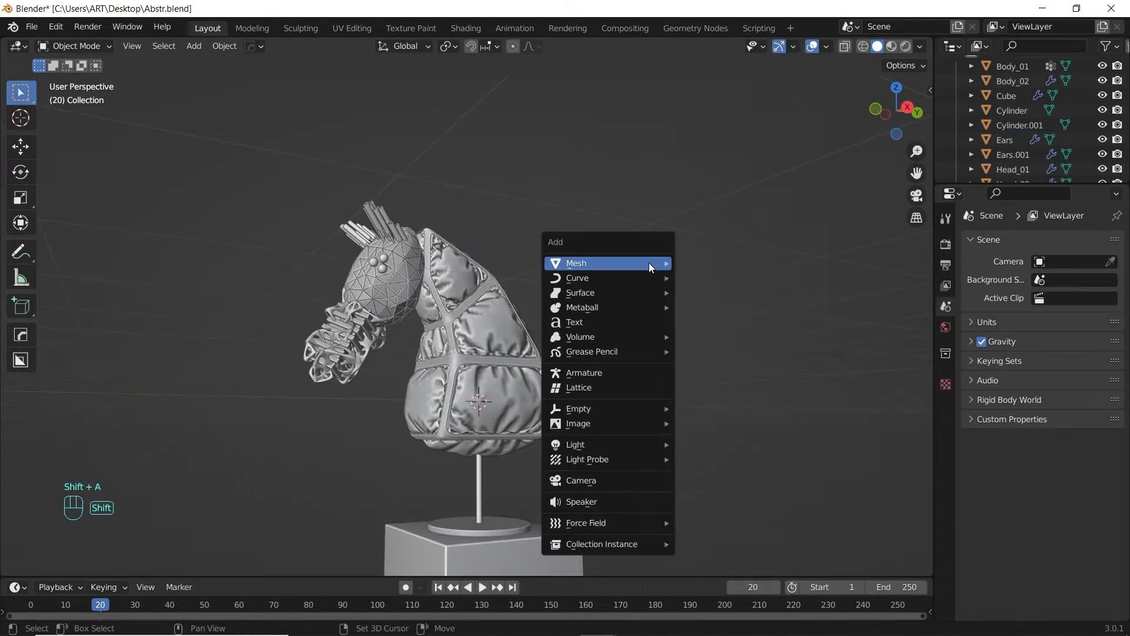
{"action": "mouse_move", "coordinate": [649, 263]}
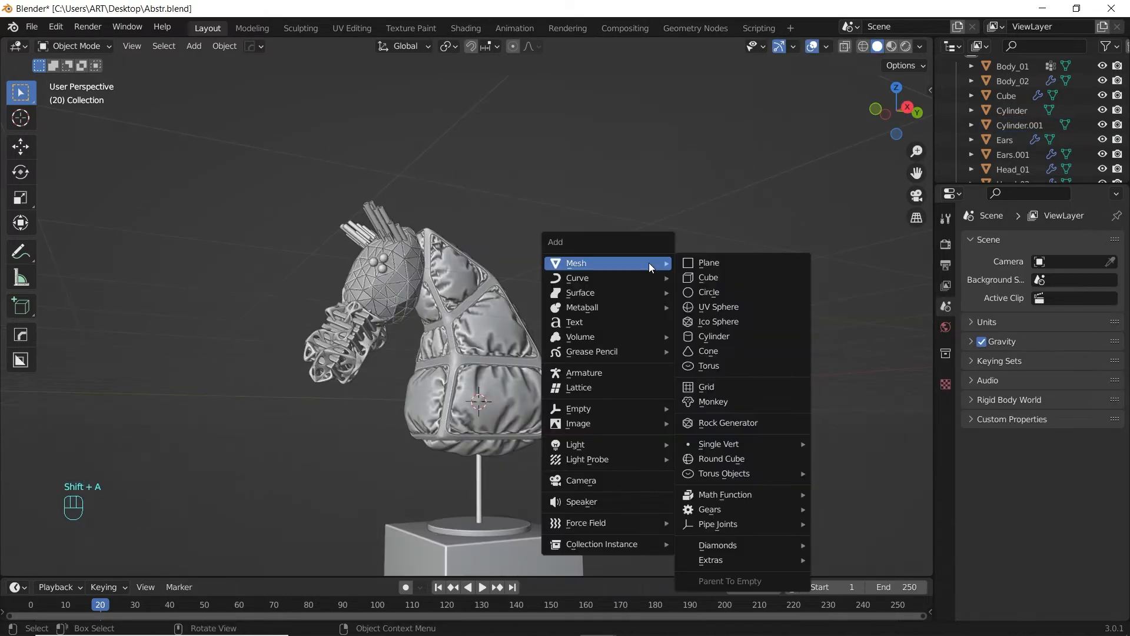
{"action": "left_click", "coordinate": [711, 266]}
{"action": "key", "text": "g"}
{"action": "key", "text": "z"}
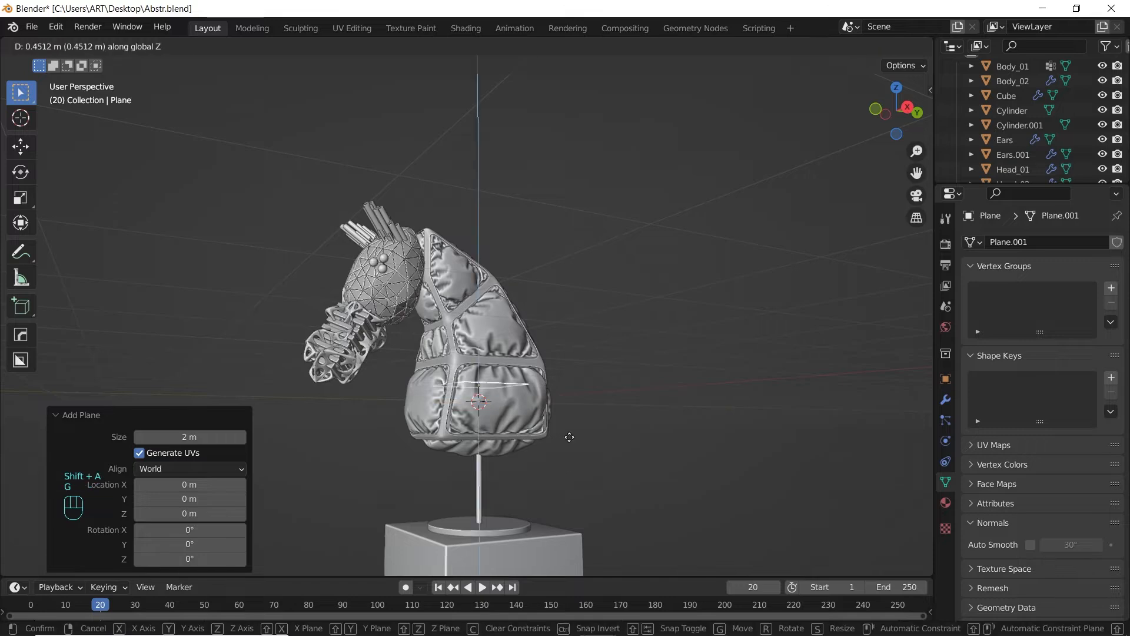
{"action": "left_click", "coordinate": [560, 285]}
Scale the plane to about half size and move it along Y to sit above the horse's ears.
{"action": "middle_click_drag", "start_coordinate": [560, 285], "coordinate": [623, 336]}
{"action": "key", "text": "s"}
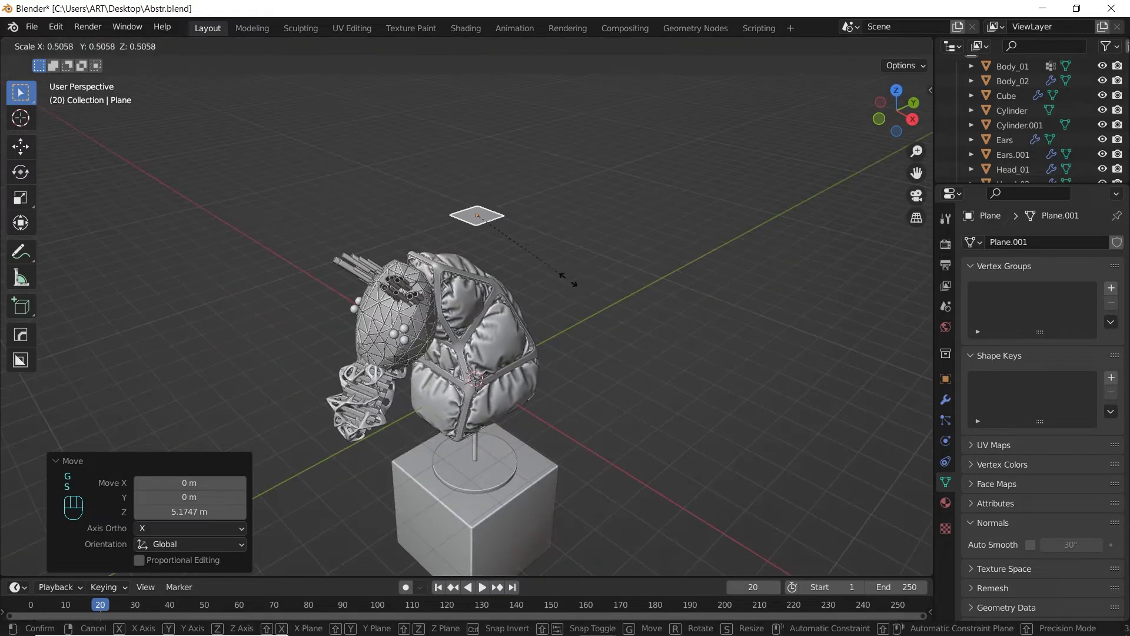
{"action": "left_click", "coordinate": [560, 270]}
{"action": "key", "text": "g"}
{"action": "key", "text": "y"}
{"action": "left_click", "coordinate": [431, 321]}
Rotate the plane in the right orthographic view so its rear end tilts upward.
{"action": "middle_click_drag", "start_coordinate": [432, 321], "coordinate": [573, 286]}
{"action": "key", "text": "Tab"}
{"action": "key", "text": "grave"}
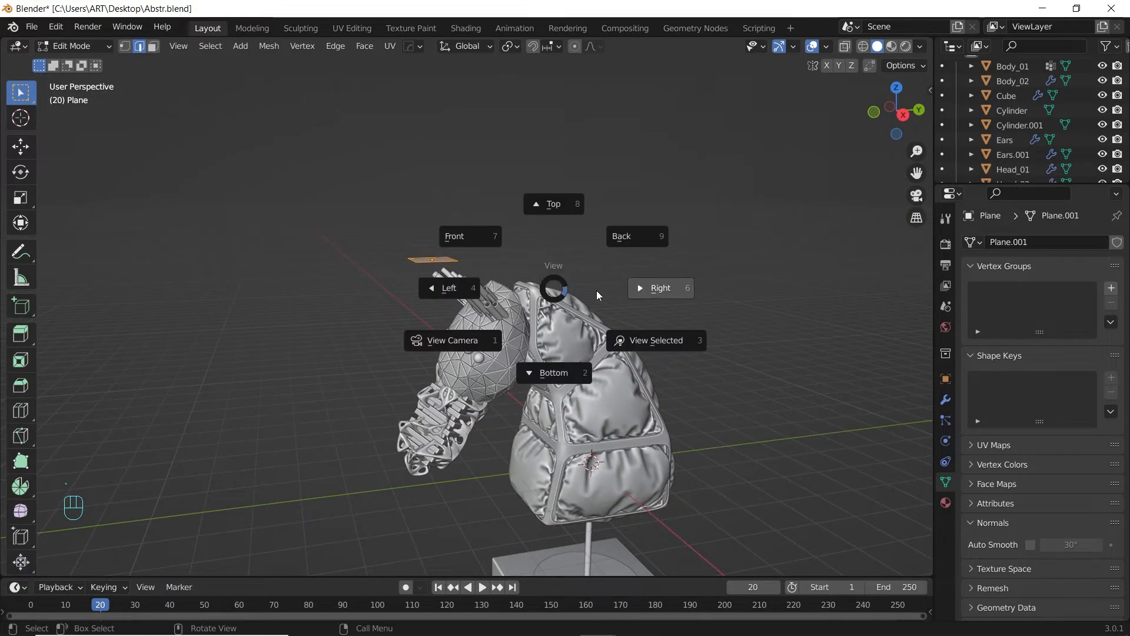
{"action": "left_click", "coordinate": [675, 284]}
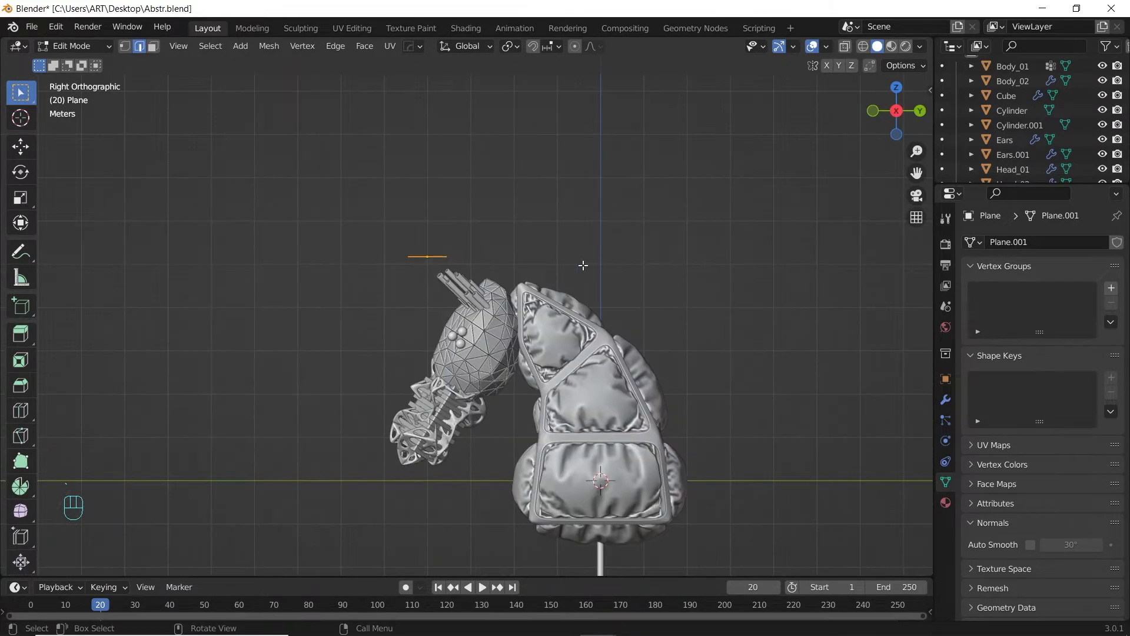
{"action": "key", "text": "Tab"}
{"action": "key", "text": "r"}
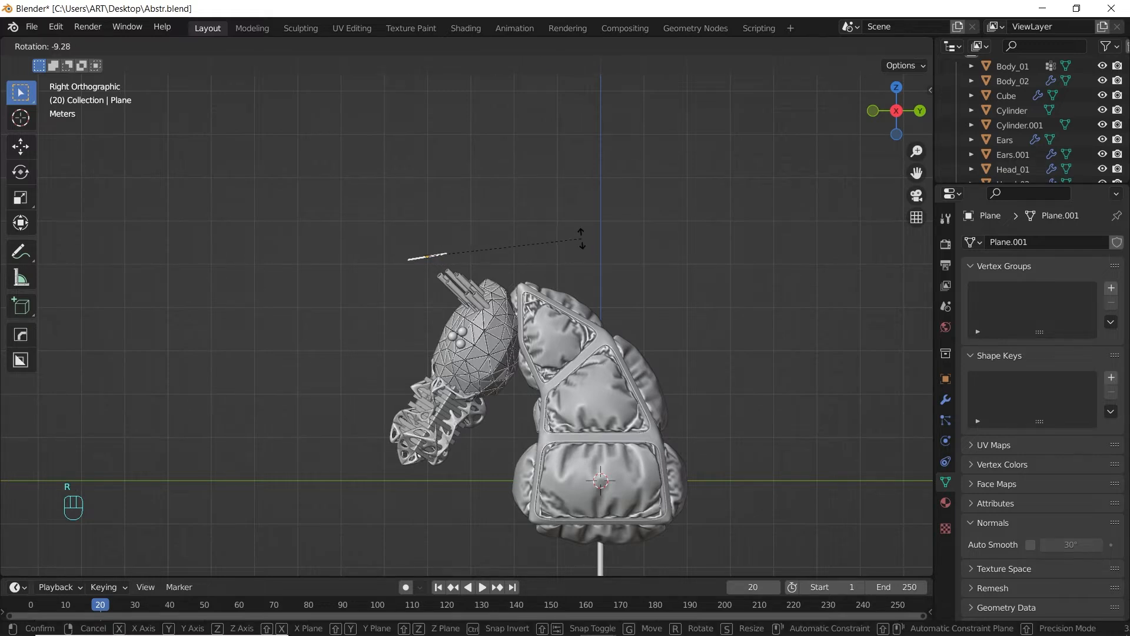
{"action": "left_click", "coordinate": [551, 225]}
Move the plane's rear edge backward over the neck, finishing with a shift of about 0.49 m in Y and -0.07 m in Z.
{"action": "key", "text": "Tab"}
{"action": "key", "text": "alt+z"}
{"action": "key", "text": "1"}
{"action": "left_click_drag", "start_coordinate": [545, 208], "coordinate": [429, 287]}
{"action": "key", "text": "g"}
{"action": "left_click", "coordinate": [512, 275]}
{"action": "key", "text": "ctrl+z"}
{"action": "key", "text": "ctrl+z"}
{"action": "key", "text": "ctrl+z"}
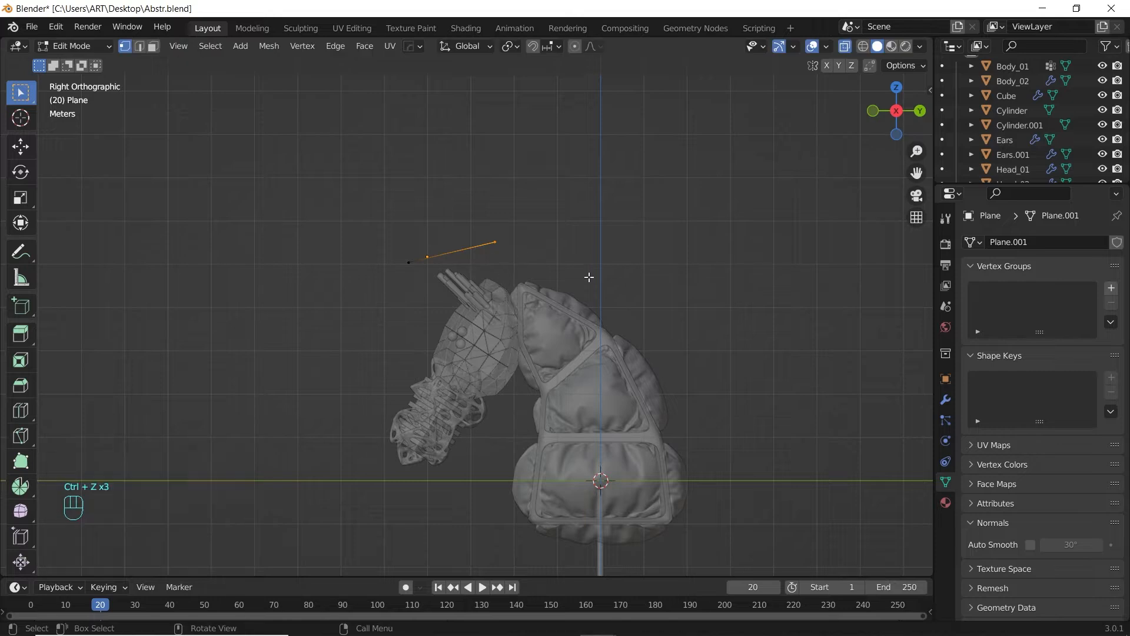
{"action": "key", "text": "g"}
{"action": "left_click", "coordinate": [618, 279]}
Extrude the plane's rear edge three times down behind the neck to form an arched strip.
{"action": "key", "text": "e"}
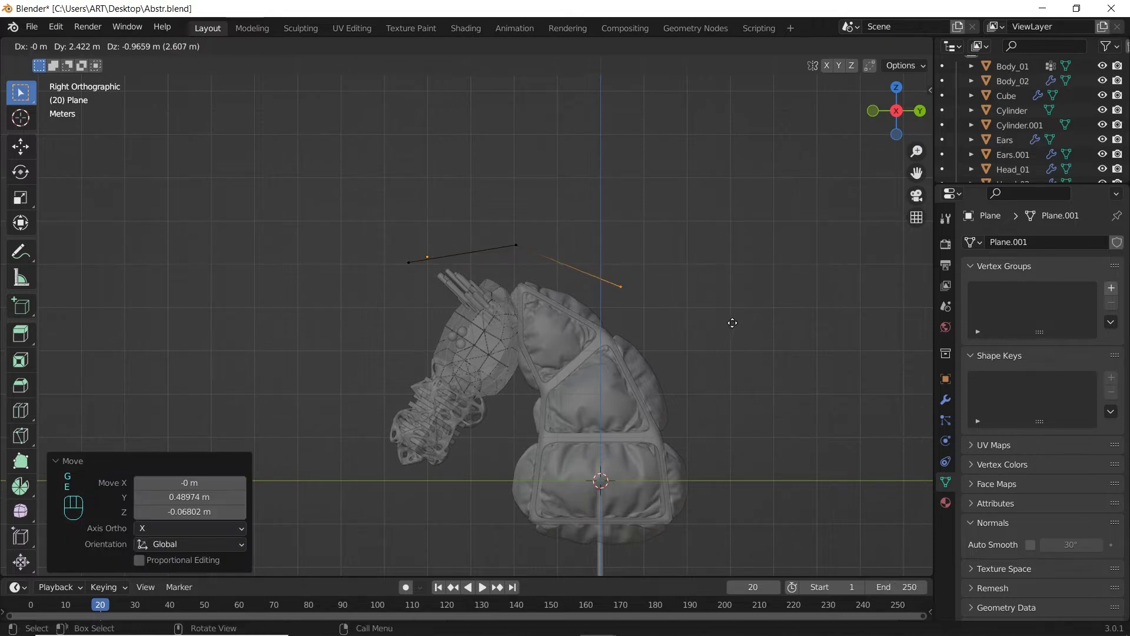
{"action": "left_click", "coordinate": [732, 321]}
{"action": "key", "text": "e"}
{"action": "left_click", "coordinate": [810, 398]}
{"action": "key", "text": "e"}
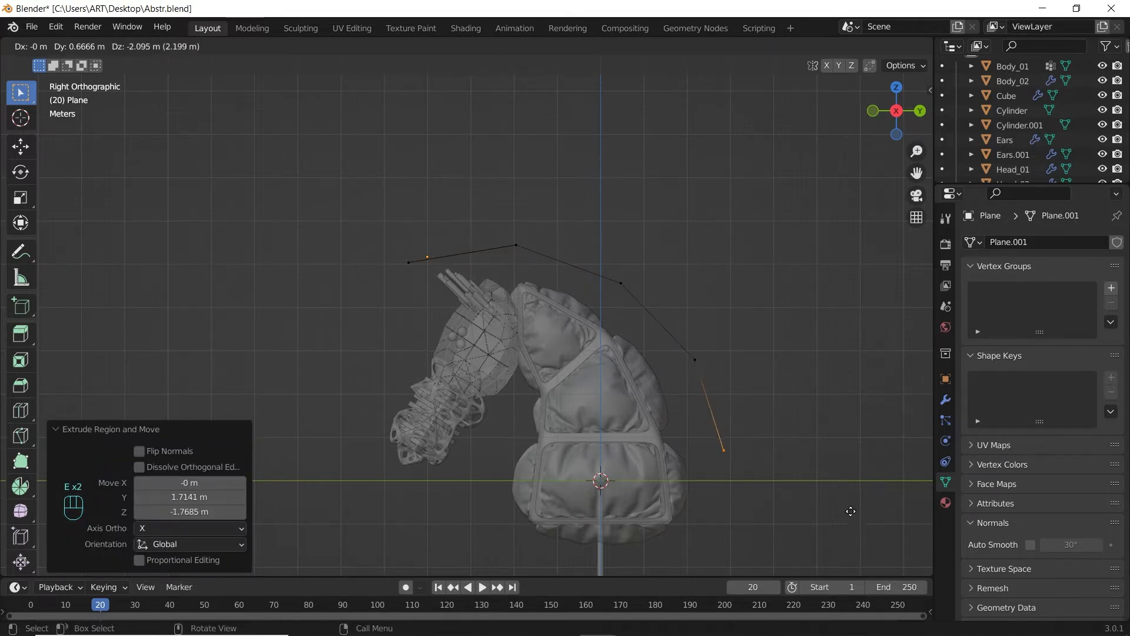
{"action": "left_click", "coordinate": [851, 511]}
Return to object mode and apply the strip's scale.
{"action": "key", "text": "Tab"}
{"action": "middle_click_drag", "start_coordinate": [701, 314], "coordinate": [694, 267]}
{"action": "key", "text": "Tab"}
{"action": "key", "text": "3"}
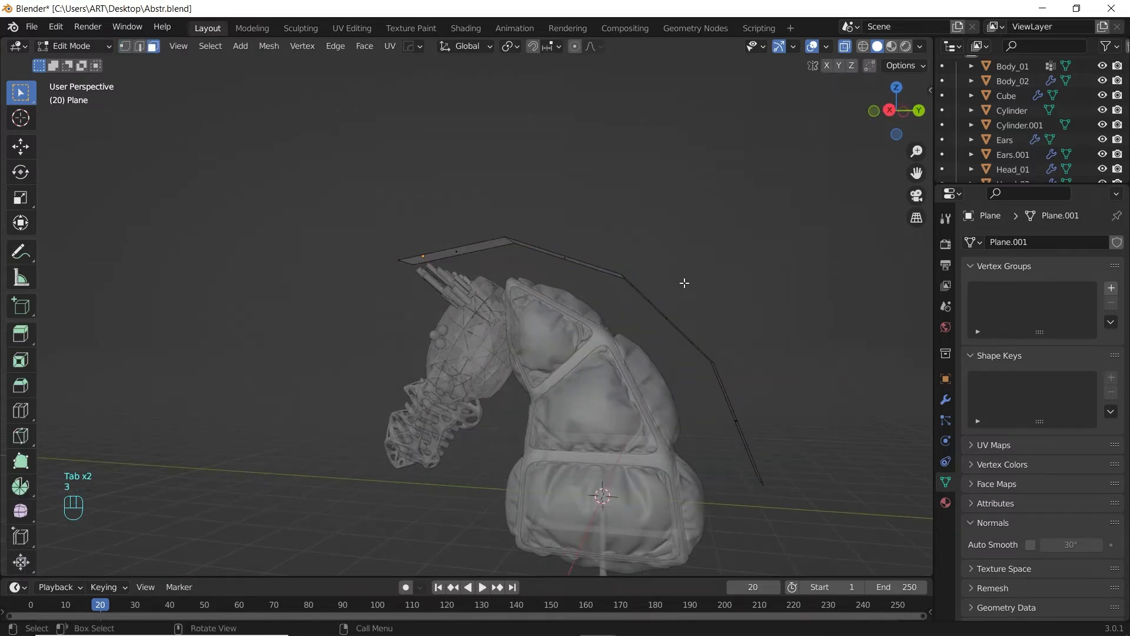
{"action": "key", "text": "Tab"}
{"action": "key", "text": "Tab"}
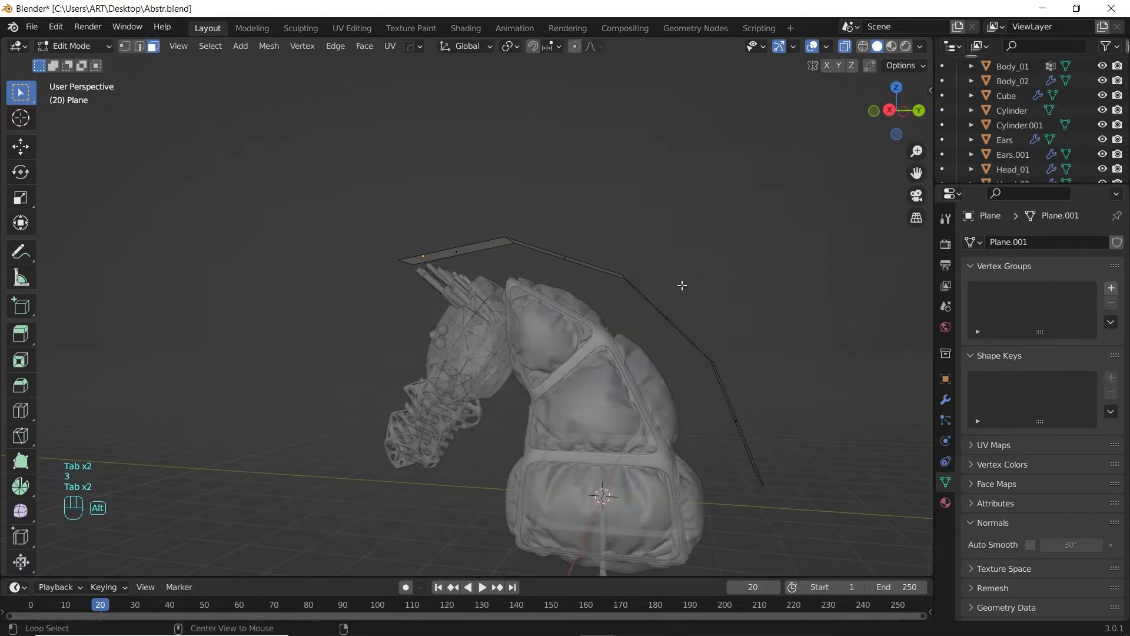
{"action": "key", "text": "Tab"}
{"action": "key", "text": "ctrl+a"}
{"action": "left_click", "coordinate": [682, 285]}
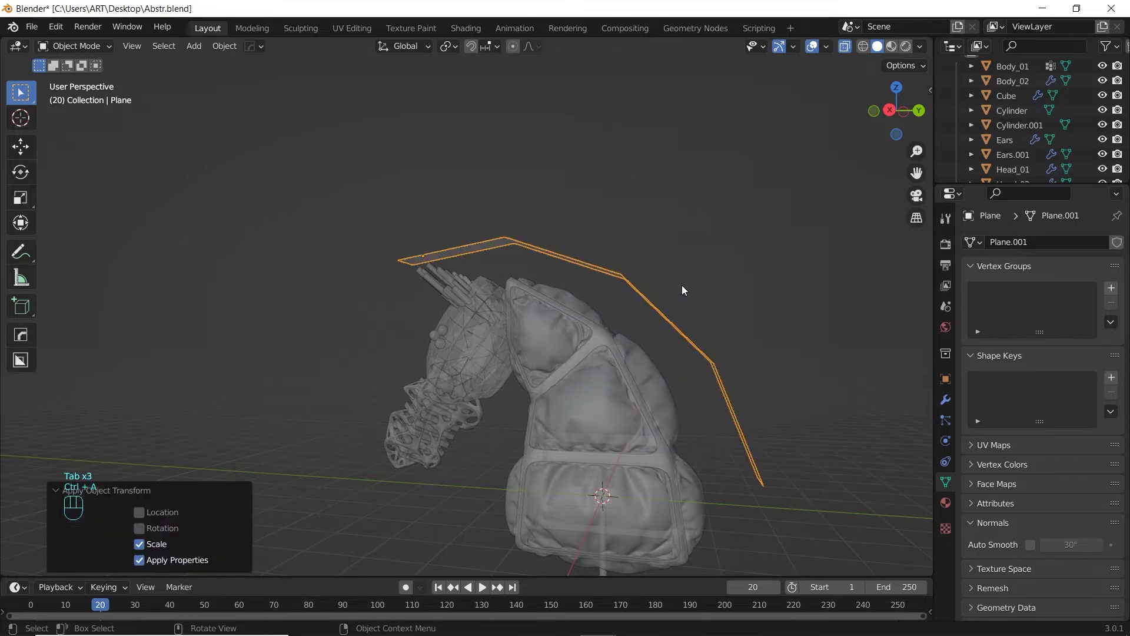
Subdivide all faces of the strip with 3 cuts and a smoothness of 1.000.
{"action": "key", "text": "Tab"}
{"action": "key", "text": "a"}
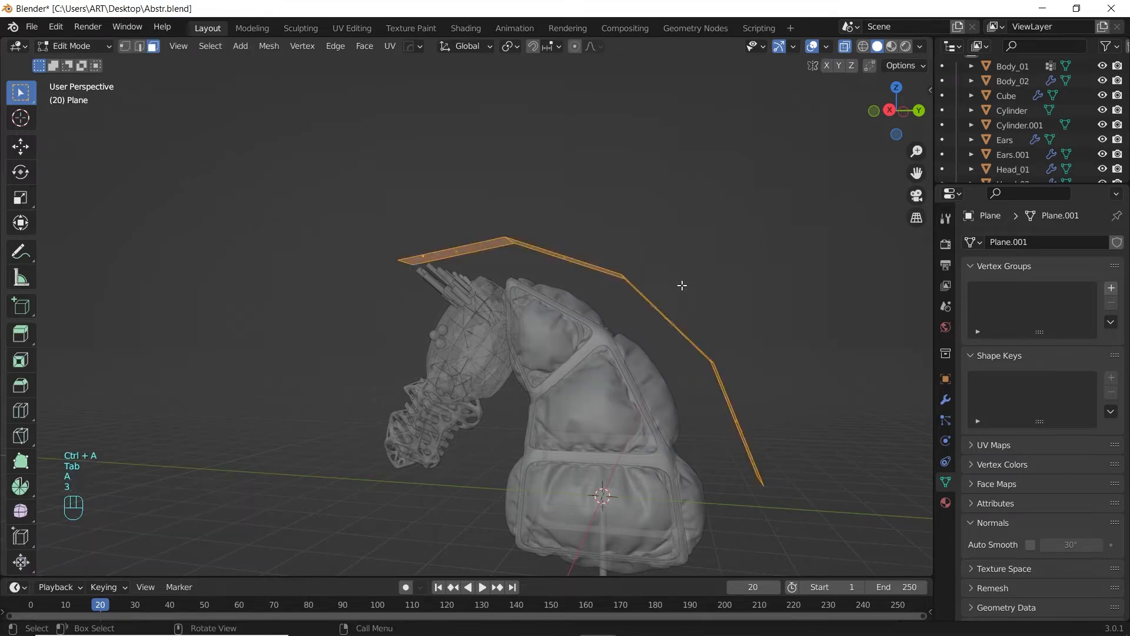
{"action": "right_click", "coordinate": [472, 224]}
{"action": "left_click", "coordinate": [472, 224]}
{"action": "left_click", "coordinate": [242, 465]}
{"action": "left_click", "coordinate": [242, 465]}
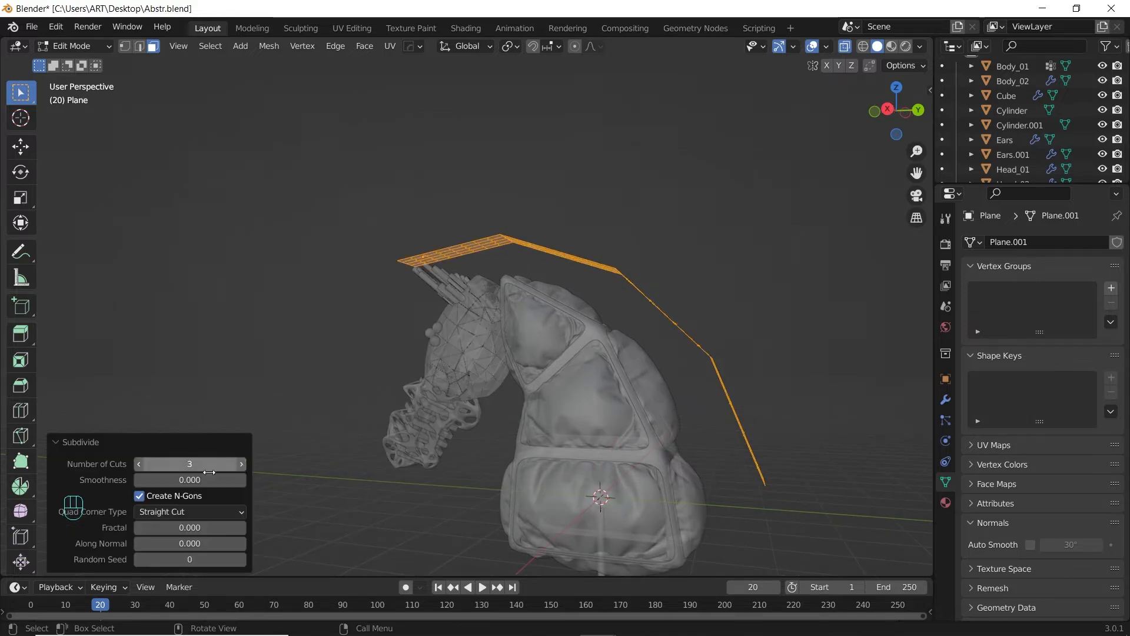
{"action": "left_click_drag", "start_coordinate": [182, 479], "coordinate": [241, 479]}
{"action": "middle_click_drag", "start_coordinate": [625, 377], "coordinate": [675, 368]}
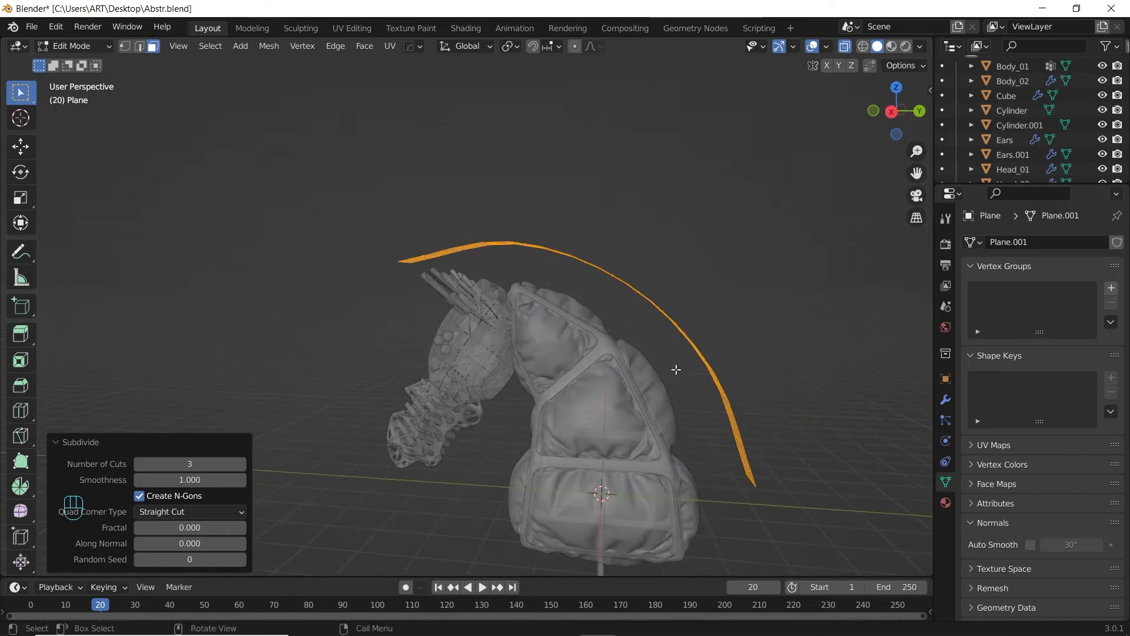
With proportional editing in right view, move the strip's vertices above the ears about -0.057 m in Y and 0.079 m in Z.
{"action": "key", "text": "KP_3"}
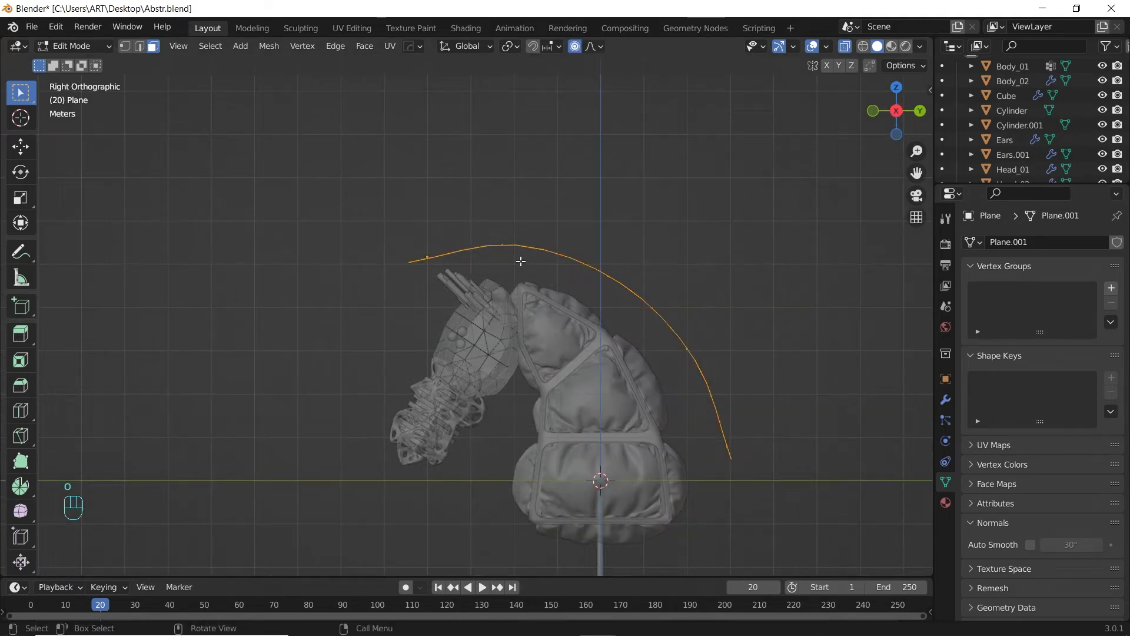
{"action": "scroll", "coordinate": [521, 261], "scroll_direction": "up", "scroll_amount": 1}
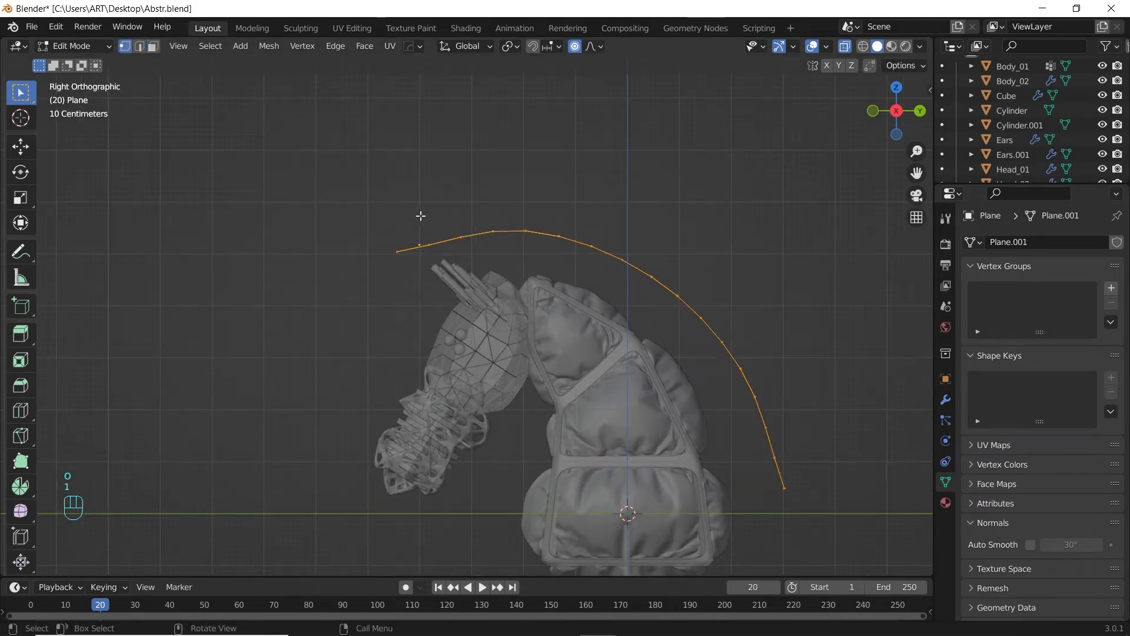
{"action": "left_click_drag", "start_coordinate": [420, 216], "coordinate": [474, 255]}
{"action": "key", "text": "g"}
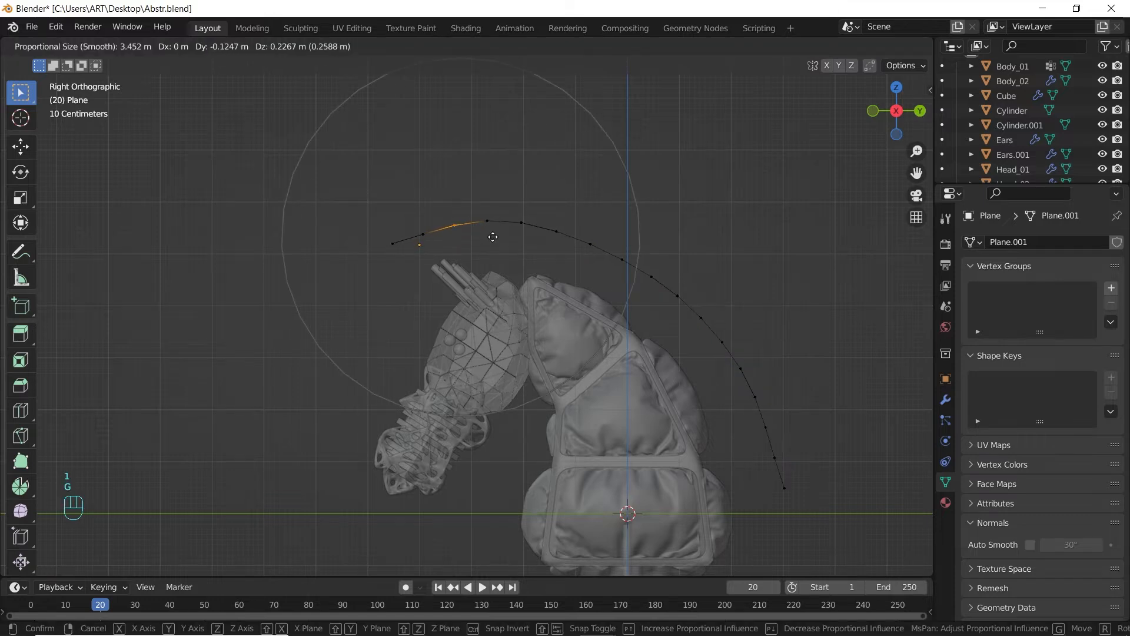
{"action": "scroll", "coordinate": [492, 236], "scroll_direction": "up", "scroll_amount": 3}
{"action": "left_click", "coordinate": [492, 245]}
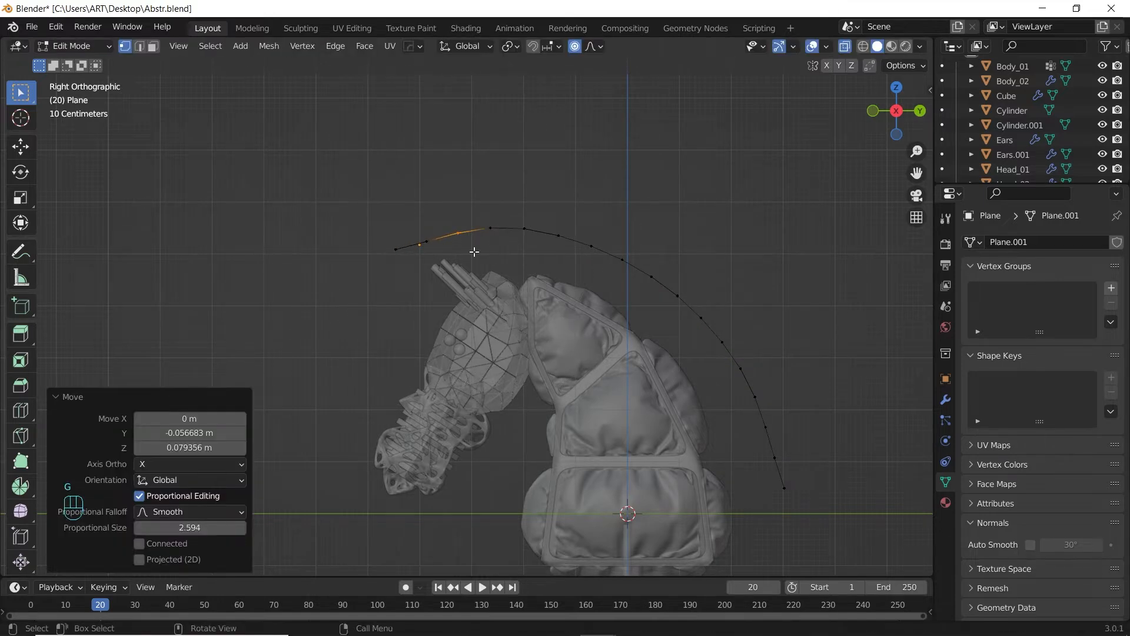
Lower the strip's front tip and shift its crest vertices about 0.159 m in Y and -0.057 m in Z with proportional editing.
{"action": "left_click_drag", "start_coordinate": [339, 223], "coordinate": [389, 260]}
{"action": "key", "text": "g"}
{"action": "scroll", "coordinate": [403, 309], "scroll_direction": "up", "scroll_amount": 10}
{"action": "left_click", "coordinate": [405, 309]}
{"action": "left_click_drag", "start_coordinate": [517, 207], "coordinate": [555, 252]}
{"action": "key", "text": "g"}
{"action": "scroll", "coordinate": [555, 252], "scroll_direction": "down", "scroll_amount": 8}
{"action": "left_click", "coordinate": [563, 255]}
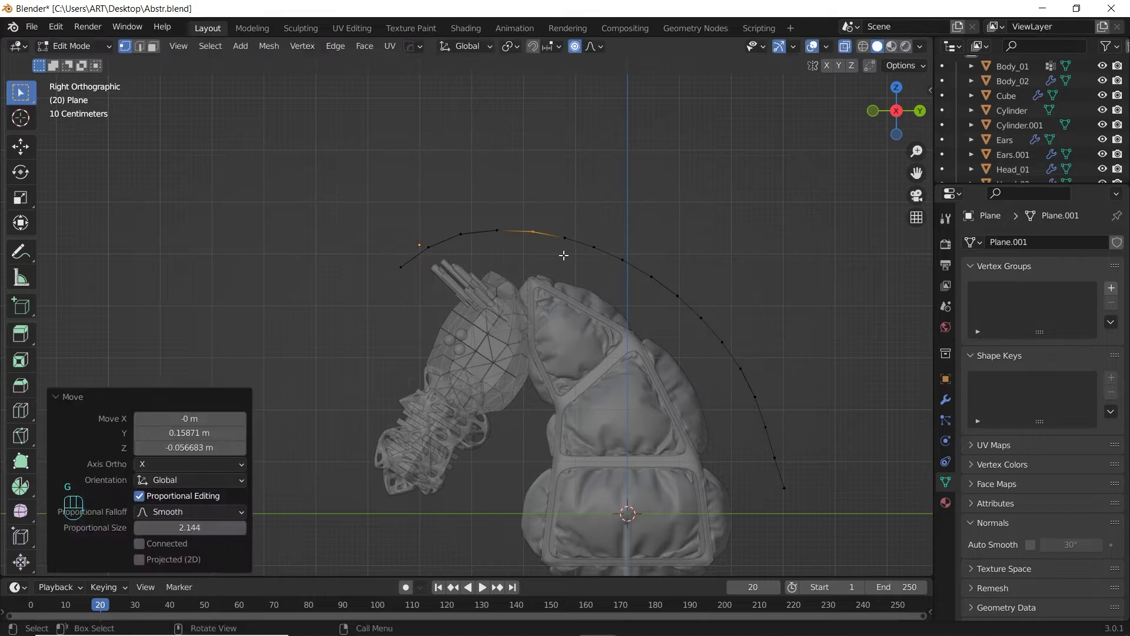
Reshape the strip's lower rear end by moving its vertices with proportional editing.
{"action": "left_click_drag", "start_coordinate": [756, 310], "coordinate": [821, 437]}
{"action": "key", "text": "g"}
{"action": "scroll", "coordinate": [828, 404], "scroll_direction": "down", "scroll_amount": 8}
{"action": "scroll", "coordinate": [783, 478], "scroll_direction": "up", "scroll_amount": 9}
{"action": "left_click", "coordinate": [785, 479]}
{"action": "middle_click_drag", "start_coordinate": [769, 363], "coordinate": [716, 305], "text": "shift"}
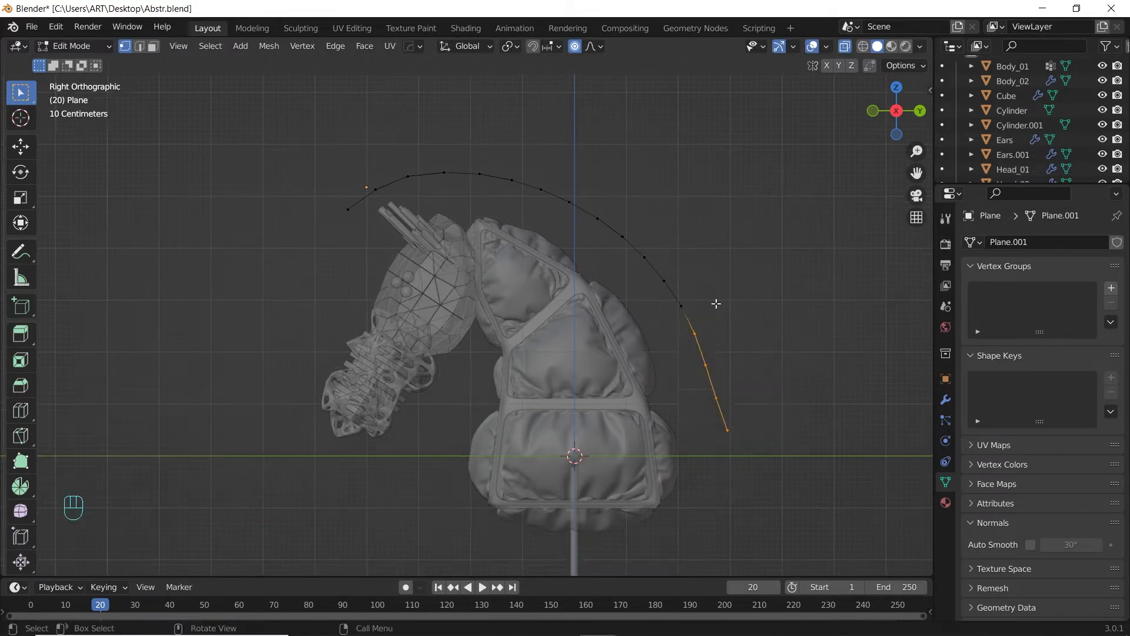
{"action": "key", "text": "g"}
{"action": "left_click", "coordinate": [810, 262]}
Adjust the strip's bend behind the neck by moving its middle vertices with proportional editing.
{"action": "key", "text": "Tab"}
{"action": "key", "text": "Tab"}
{"action": "left_click_drag", "start_coordinate": [649, 266], "coordinate": [683, 304]}
{"action": "key", "text": "g"}
{"action": "left_click", "coordinate": [810, 260]}
Extrude all faces of the strip along their normals by about 0.15 m to give it thickness.
{"action": "middle_click_drag", "start_coordinate": [814, 256], "coordinate": [688, 298]}
{"action": "key", "text": "a"}
{"action": "key", "text": "3"}
{"action": "key", "text": "alt+z"}
{"action": "key", "text": "alt+e"}
{"action": "left_click", "coordinate": [690, 300]}
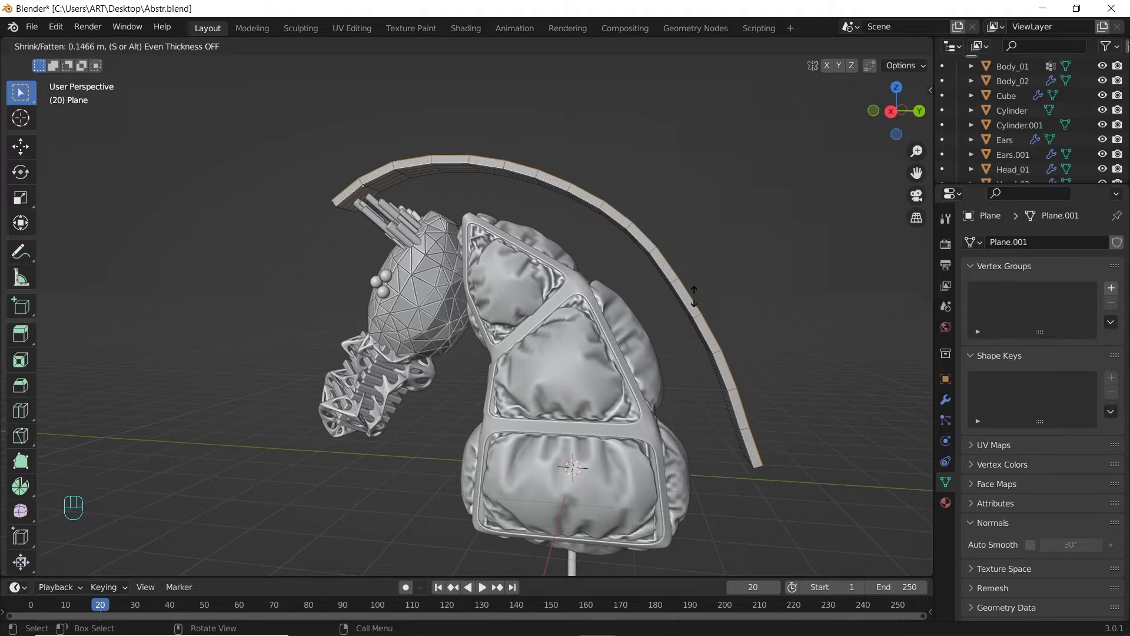
{"action": "left_click", "coordinate": [694, 295]}
{"action": "key", "text": "Tab"}
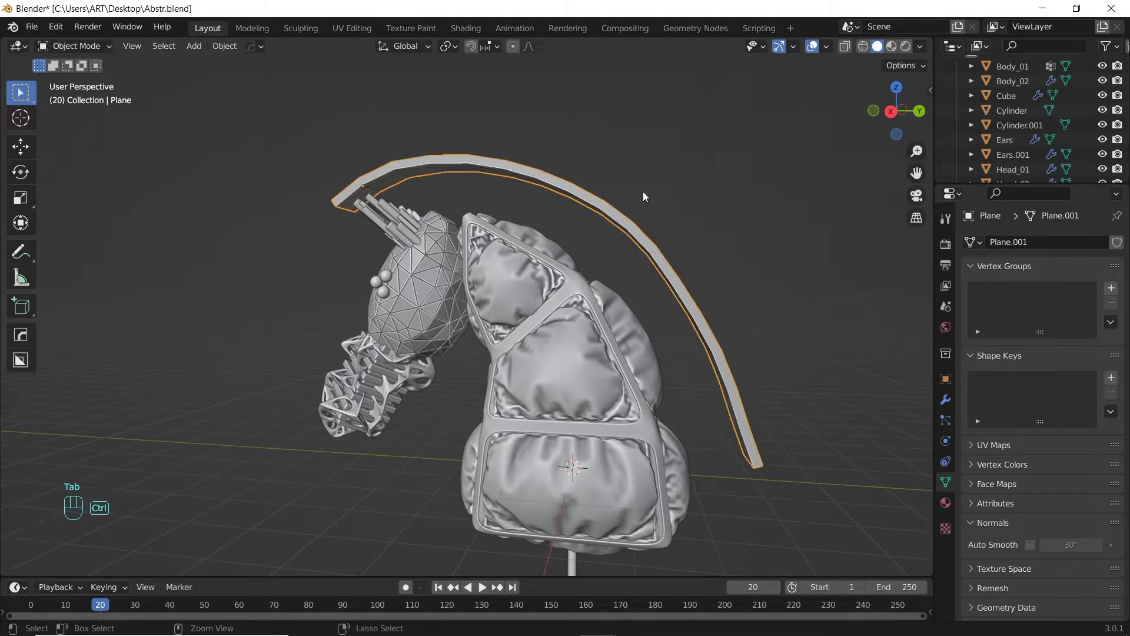
Add a level 3 Subdivision Surface modifier to the strip and open its mesh for editing.
{"action": "key", "text": "ctrl+3"}
{"action": "middle_click_drag", "start_coordinate": [647, 259], "coordinate": [677, 229]}
{"action": "key", "text": "Tab"}
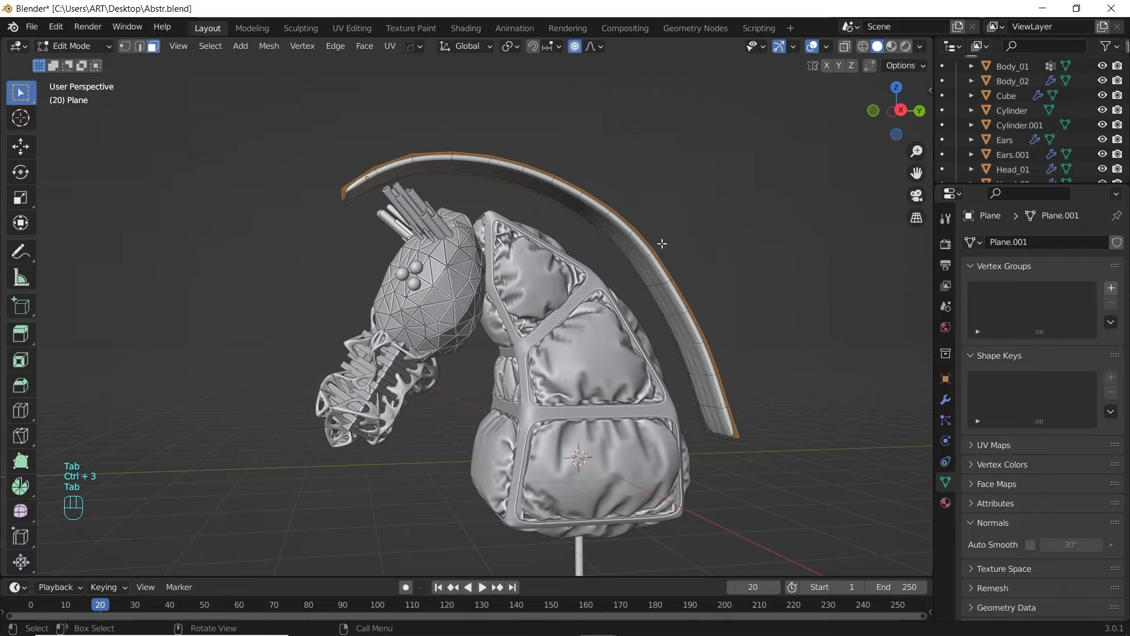
Crease the strip's outer boundary edge loops, including both ends, with a factor of about 0.52.
{"action": "left_click", "coordinate": [640, 234], "text": "alt"}
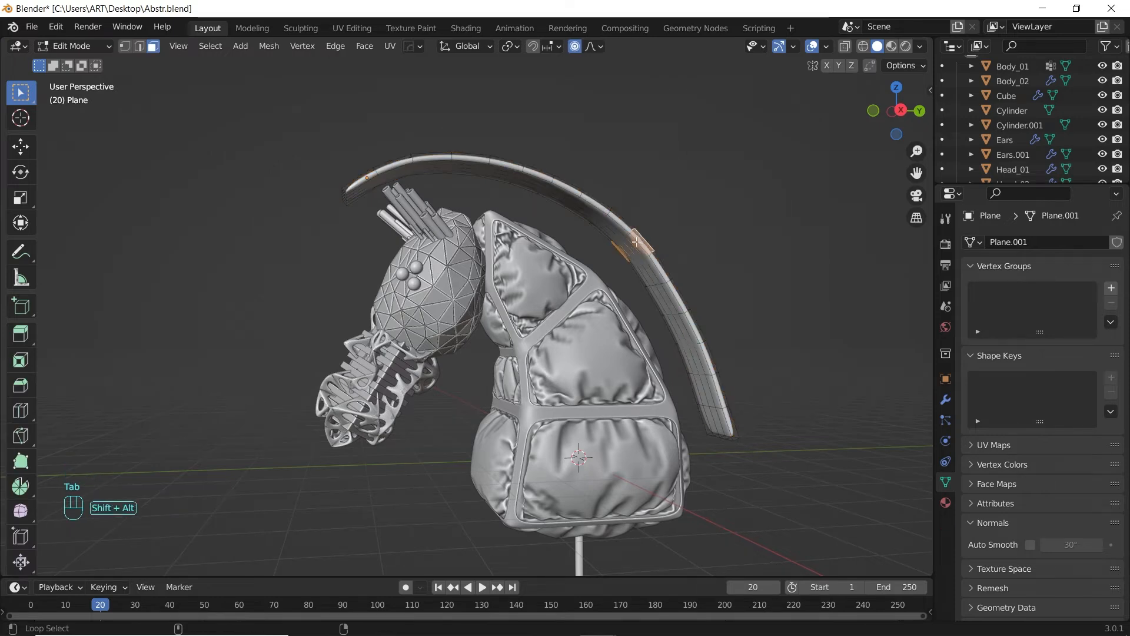
{"action": "key", "text": "2"}
{"action": "left_click", "coordinate": [631, 225], "text": "alt"}
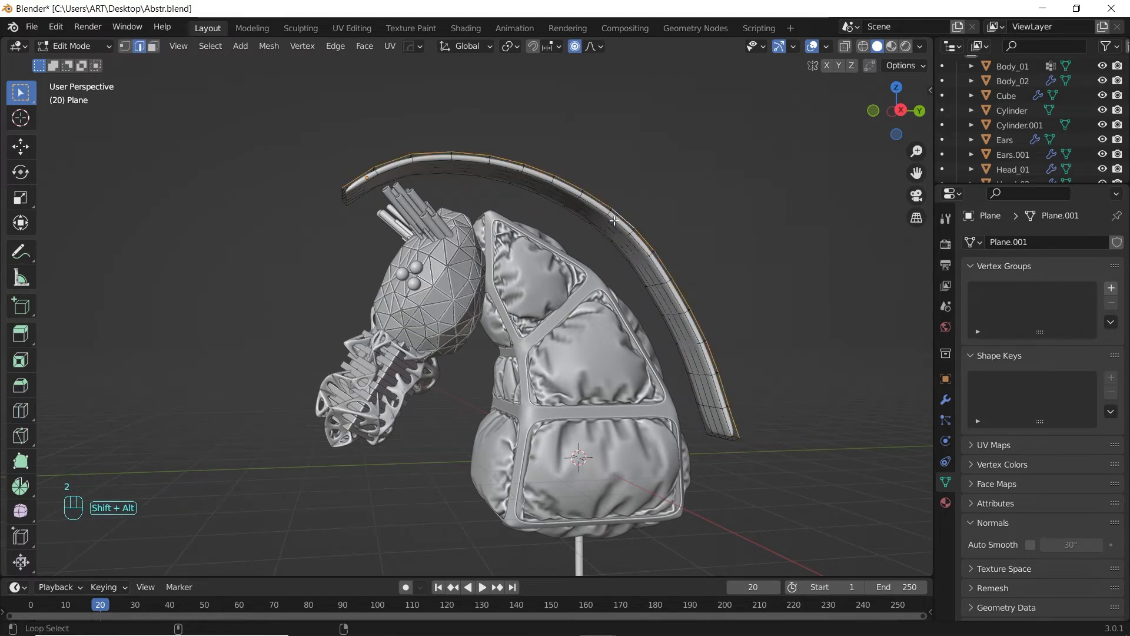
{"action": "left_click", "coordinate": [614, 220], "text": "alt+shift"}
{"action": "middle_click_drag", "start_coordinate": [614, 220], "coordinate": [671, 262]}
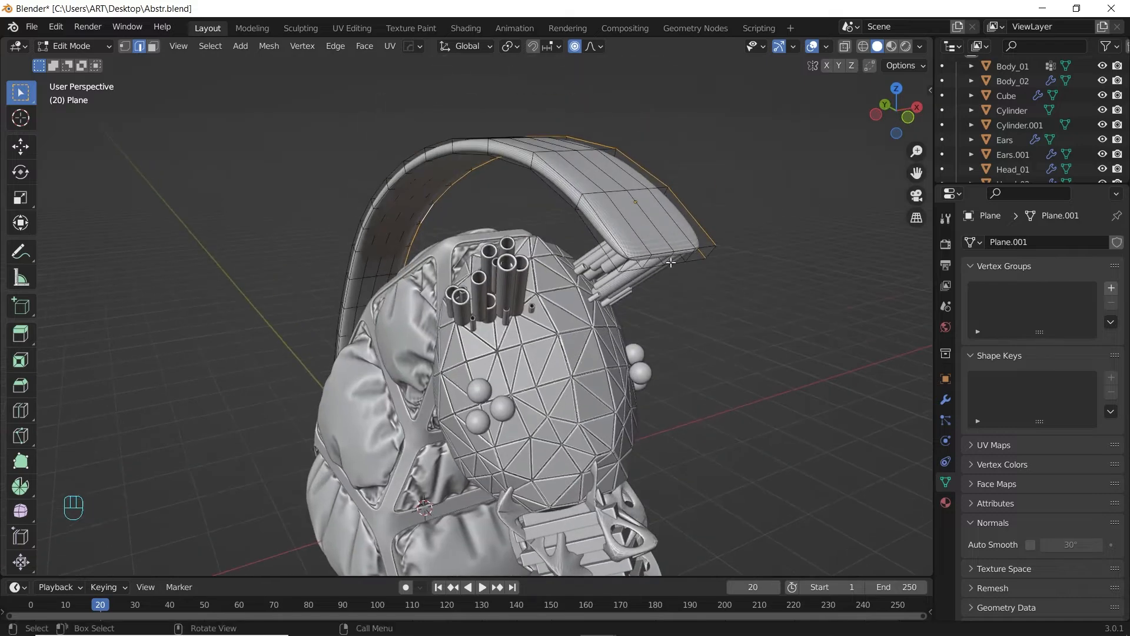
{"action": "left_click", "coordinate": [633, 269], "text": "alt+shift"}
{"action": "left_click", "coordinate": [619, 244], "text": "alt+shift"}
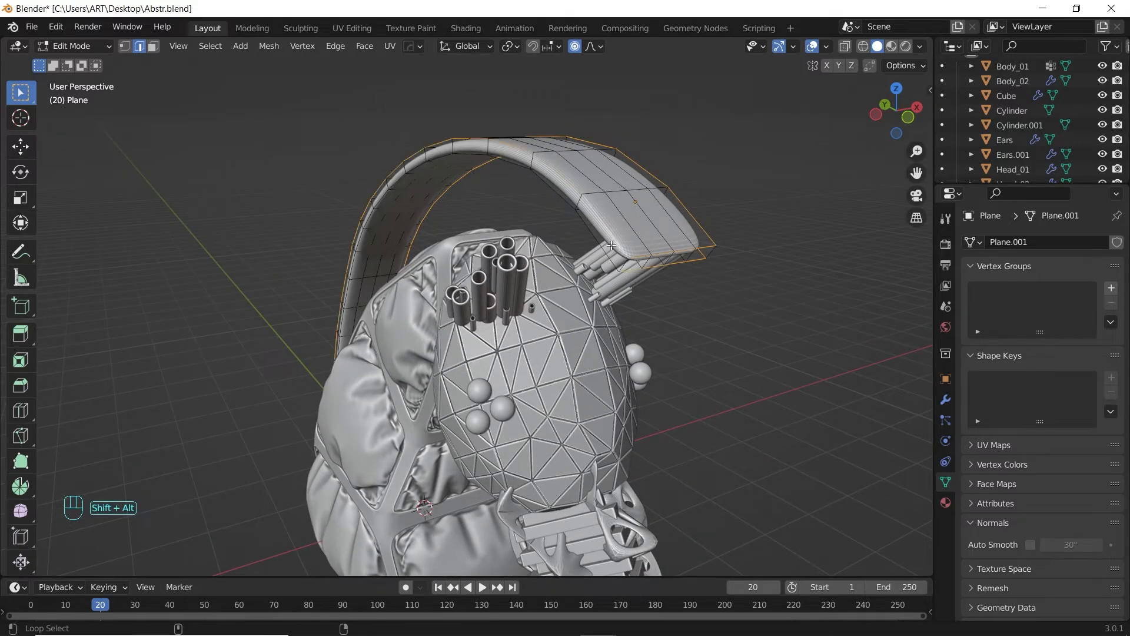
{"action": "left_click", "coordinate": [607, 252], "text": "alt+shift"}
{"action": "middle_click_drag", "start_coordinate": [622, 233], "coordinate": [700, 162]}
{"action": "scroll", "coordinate": [353, 388], "scroll_direction": "down", "scroll_amount": 4}
{"action": "scroll", "coordinate": [353, 387], "scroll_direction": "up", "scroll_amount": 5}
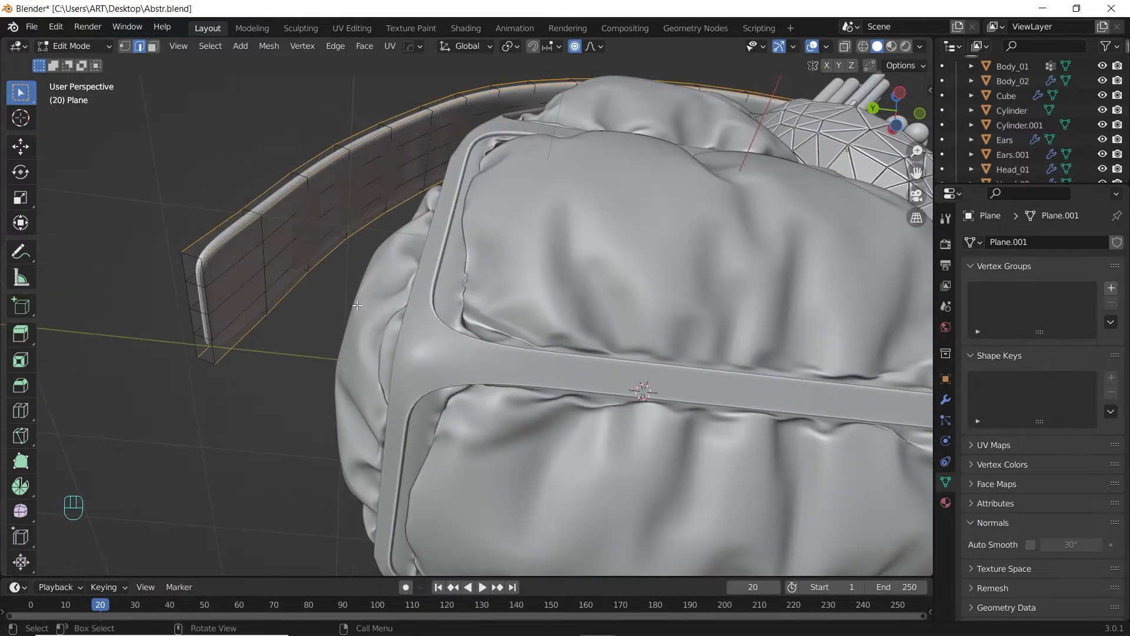
{"action": "scroll", "coordinate": [226, 275], "scroll_direction": "down", "scroll_amount": 5}
{"action": "middle_click_drag", "start_coordinate": [226, 276], "coordinate": [631, 308]}
{"action": "key", "text": "shift+e"}
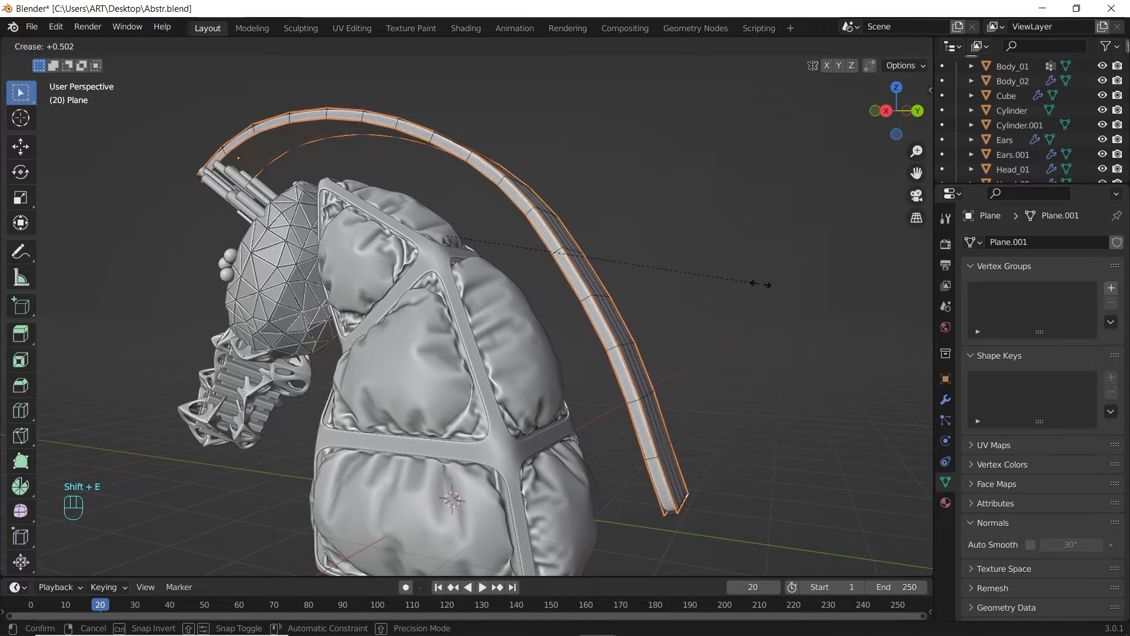
{"action": "left_click", "coordinate": [765, 280]}
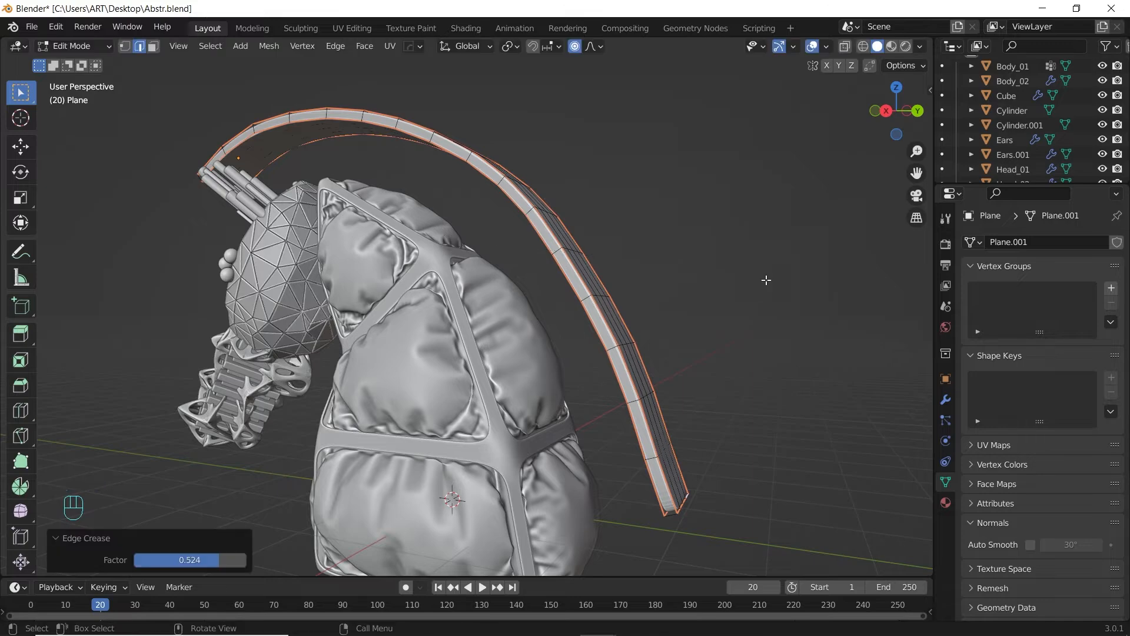
Isolate the creased strip in local view and open its mesh for editing.
{"action": "key", "text": "Tab"}
{"action": "middle_click_drag", "start_coordinate": [676, 303], "coordinate": [742, 341]}
{"action": "scroll", "coordinate": [645, 310], "scroll_direction": "up", "scroll_amount": 2}
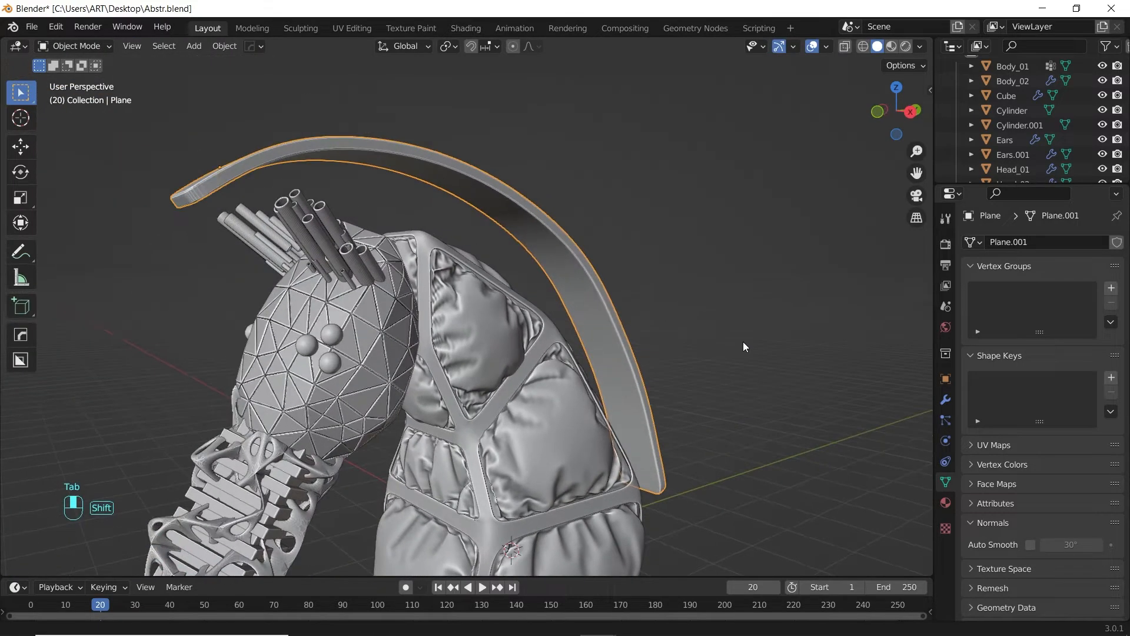
{"action": "scroll", "coordinate": [743, 341], "scroll_direction": "up", "scroll_amount": 2}
{"action": "key", "text": "KP_Divide"}
{"action": "key", "text": "Tab"}
{"action": "scroll", "coordinate": [406, 171], "scroll_direction": "up", "scroll_amount": 3}
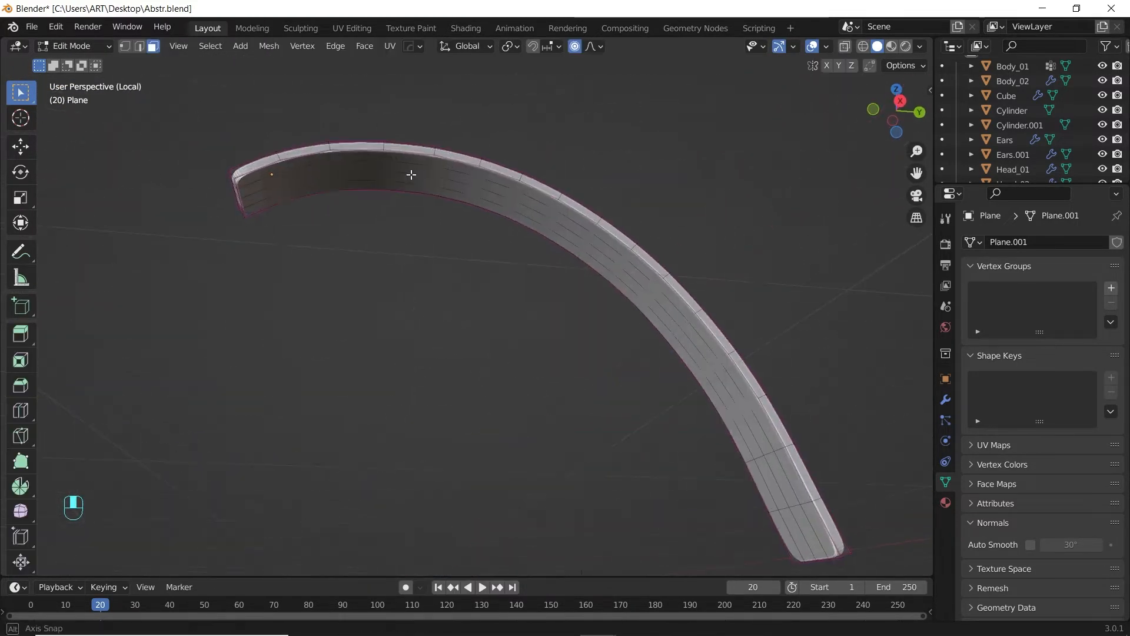
Extrude five spaced bands of faces on the strip's underside along their normals by about 1.25 m.
{"action": "key", "text": "c"}
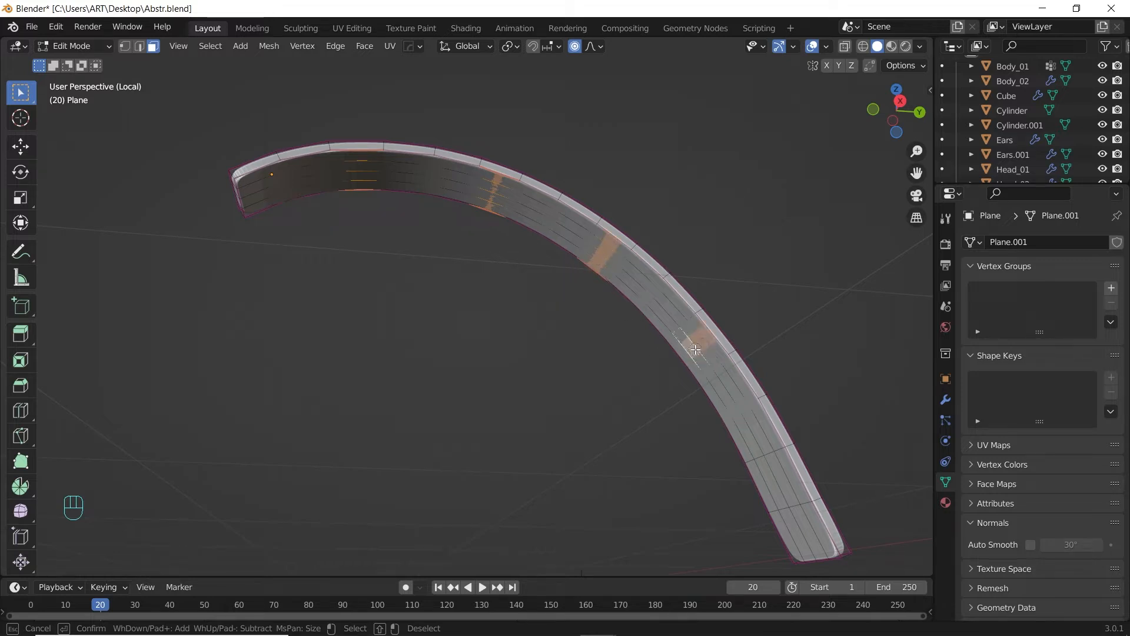
{"action": "left_click", "coordinate": [788, 477]}
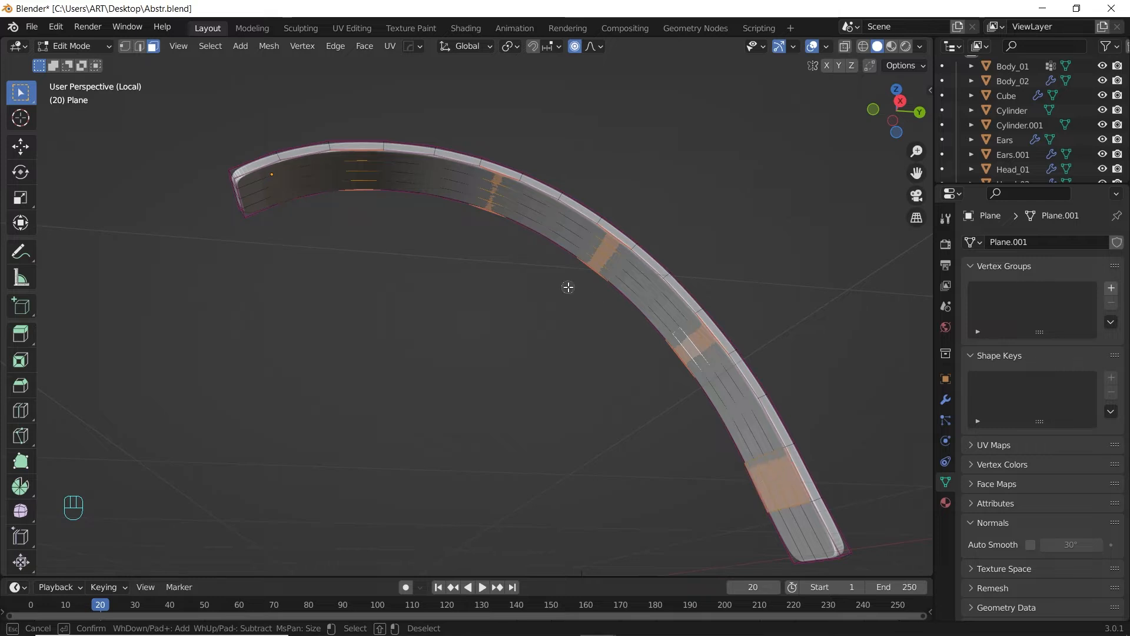
{"action": "right_click", "coordinate": [518, 291]}
{"action": "scroll", "coordinate": [677, 298], "scroll_direction": "down", "scroll_amount": 2}
{"action": "middle_click_drag", "start_coordinate": [661, 299], "coordinate": [644, 304]}
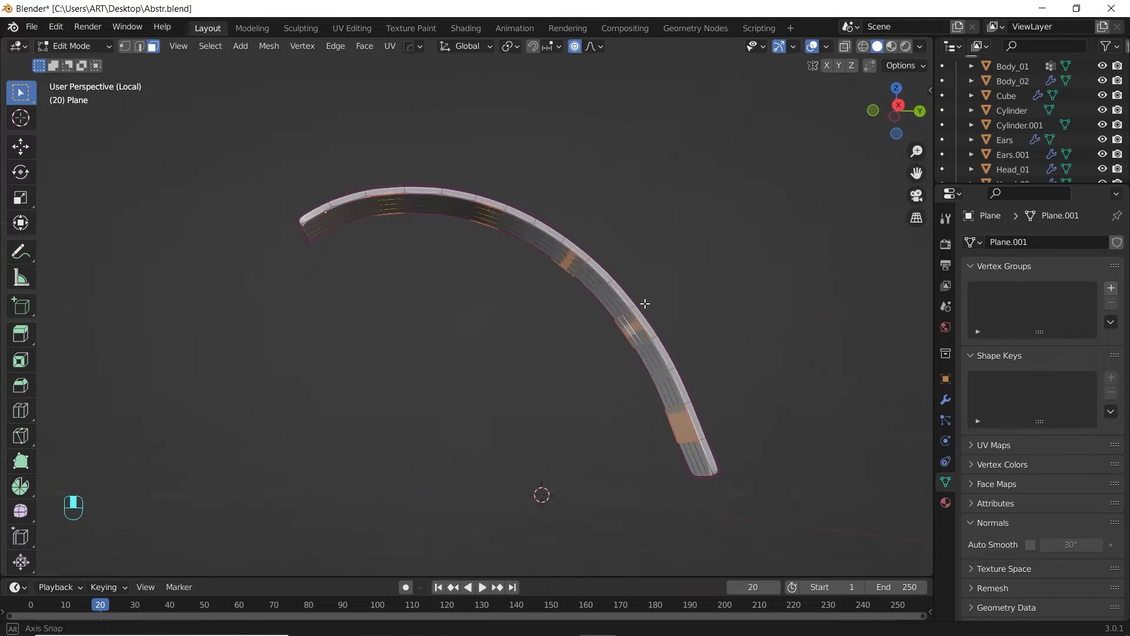
{"action": "key", "text": "alt+e"}
{"action": "left_click", "coordinate": [686, 282]}
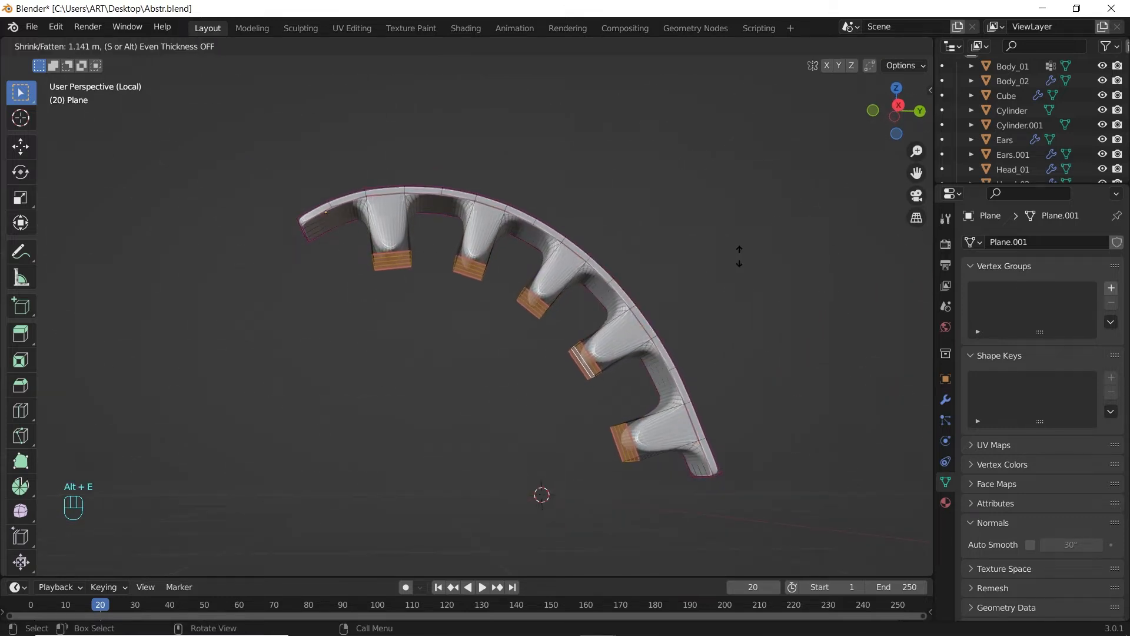
{"action": "left_click", "coordinate": [732, 253]}
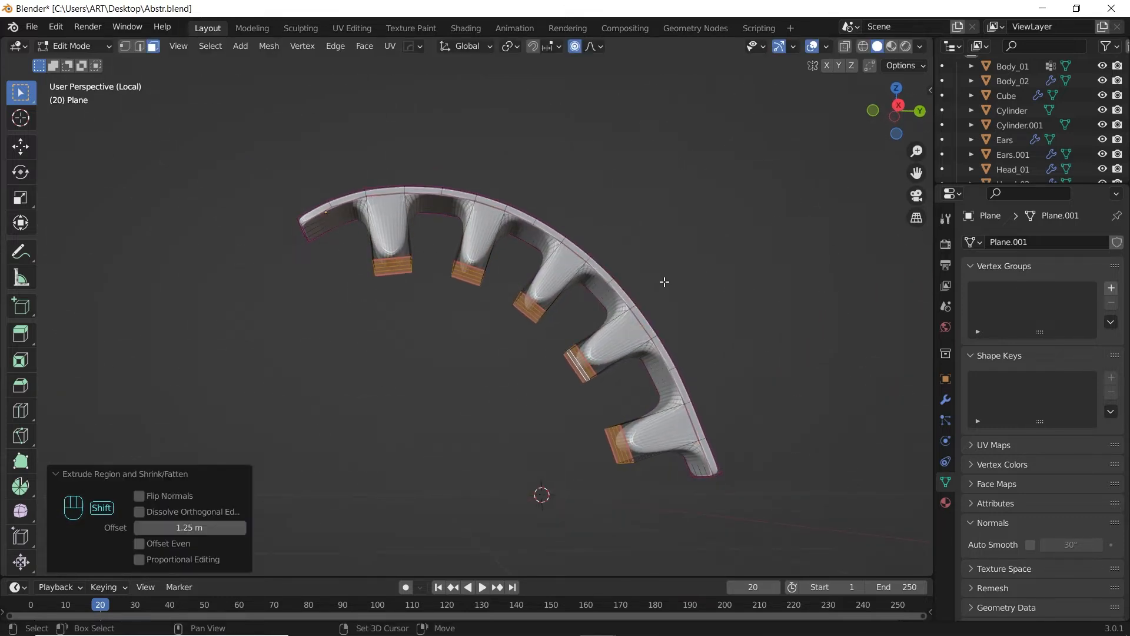
Crease the edges of the five extruded ends with a factor of 1 and bring the whole horse model back into view.
{"action": "key", "text": "shift+e"}
{"action": "left_click", "coordinate": [867, 229]}
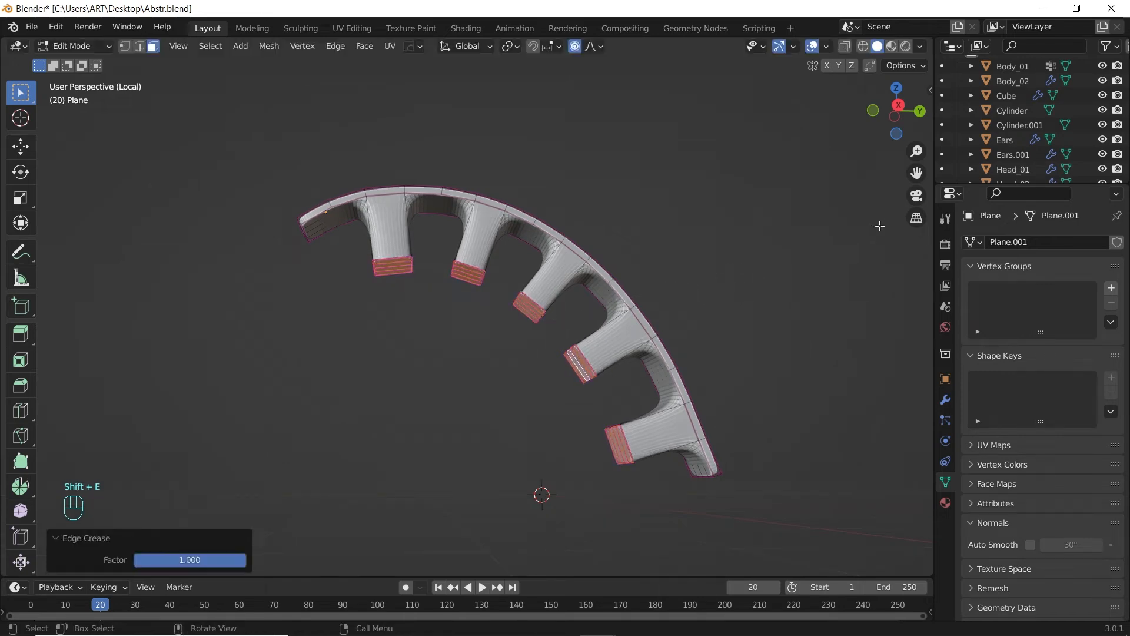
{"action": "key", "text": "Tab"}
{"action": "middle_click_drag", "start_coordinate": [843, 229], "coordinate": [857, 280]}
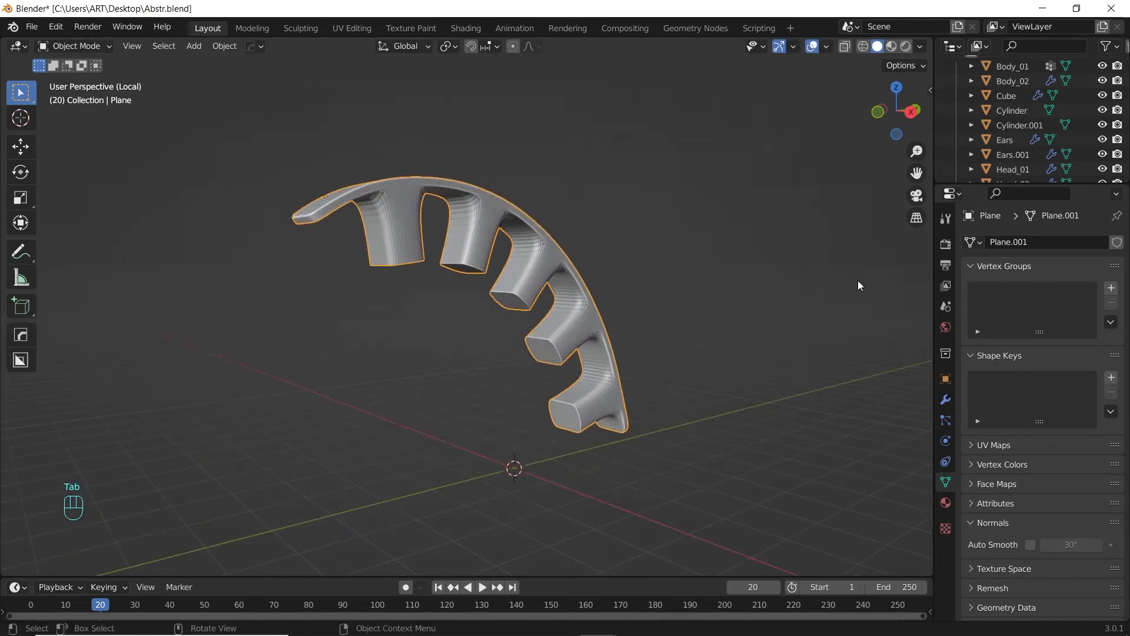
{"action": "key", "text": "KP_Divide"}
{"action": "middle_click_drag", "start_coordinate": [821, 350], "coordinate": [777, 314]}
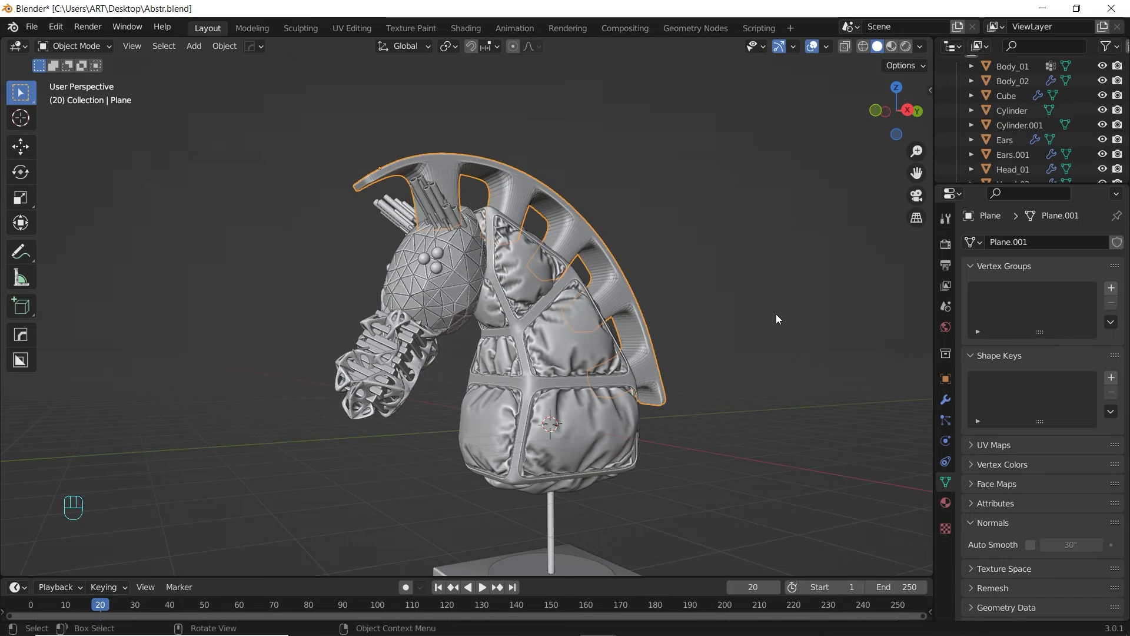
Duplicate the faces along the strip's outer curve in place and separate them into their own object.
{"action": "mouse_move", "coordinate": [693, 328]}
{"action": "middle_mouse_down"}
{"action": "mouse_move", "coordinate": [636, 316]}
{"action": "mouse_move", "coordinate": [556, 356]}
{"action": "mouse_move", "coordinate": [673, 344]}
{"action": "mouse_move", "coordinate": [673, 330]}
{"action": "mouse_move", "coordinate": [701, 313]}
{"action": "middle_mouse_up"}
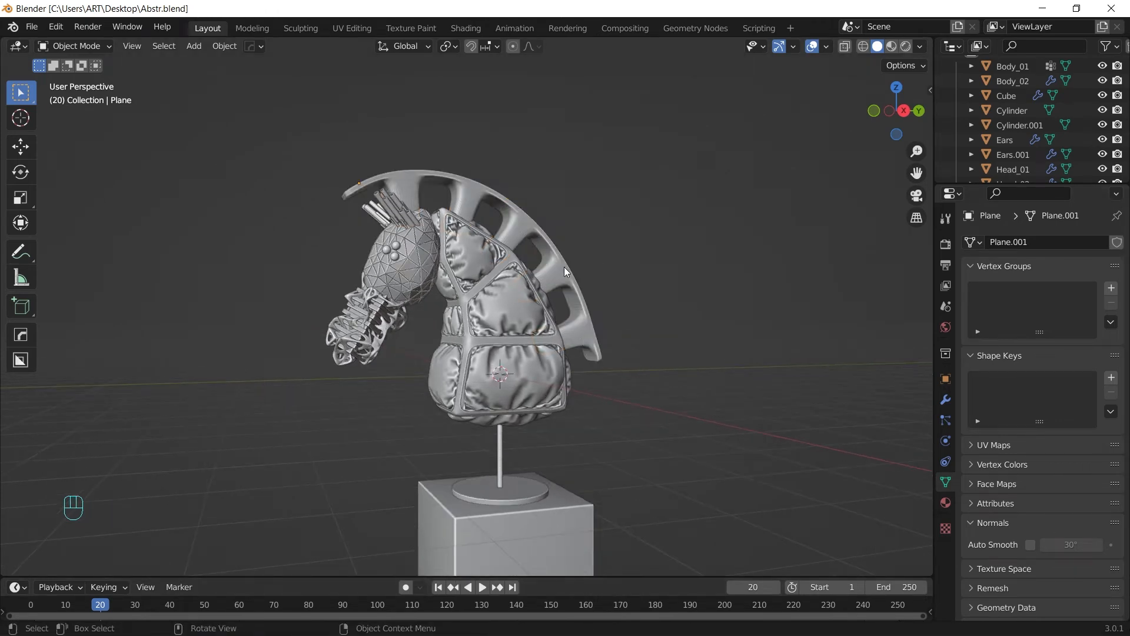
{"action": "left_click", "coordinate": [568, 270]}
{"action": "middle_click_drag", "start_coordinate": [605, 328], "coordinate": [623, 313]}
{"action": "key", "text": "Tab"}
{"action": "key", "text": "3"}
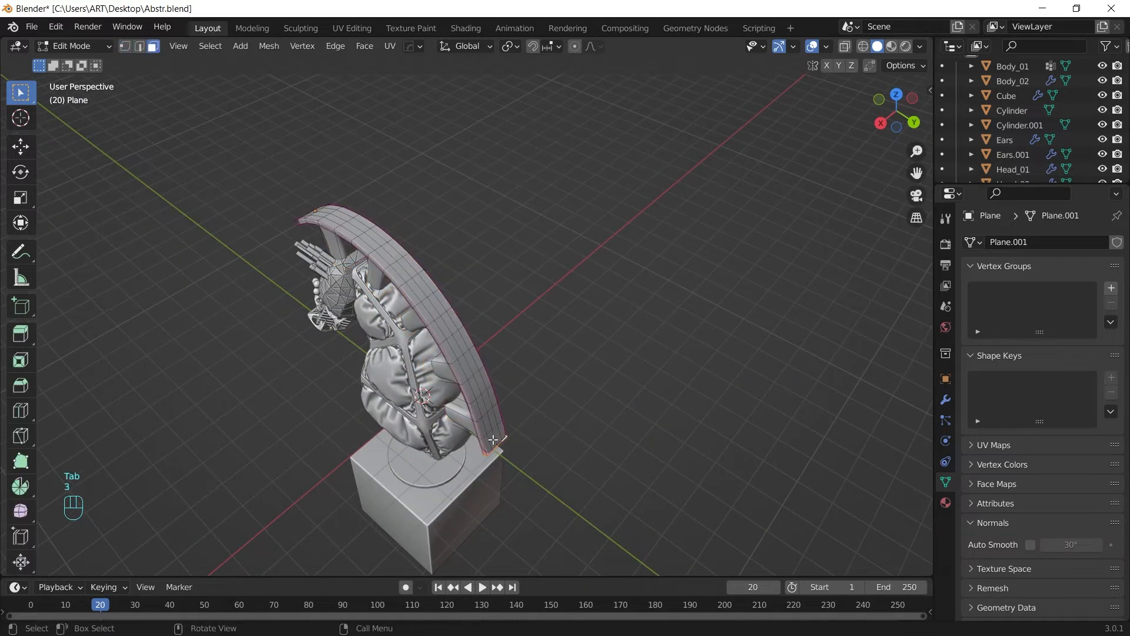
{"action": "middle_click_drag", "start_coordinate": [448, 319], "coordinate": [530, 300]}
{"action": "left_click", "coordinate": [305, 252], "text": "ctrl+shift"}
{"action": "key", "text": "shift+d"}
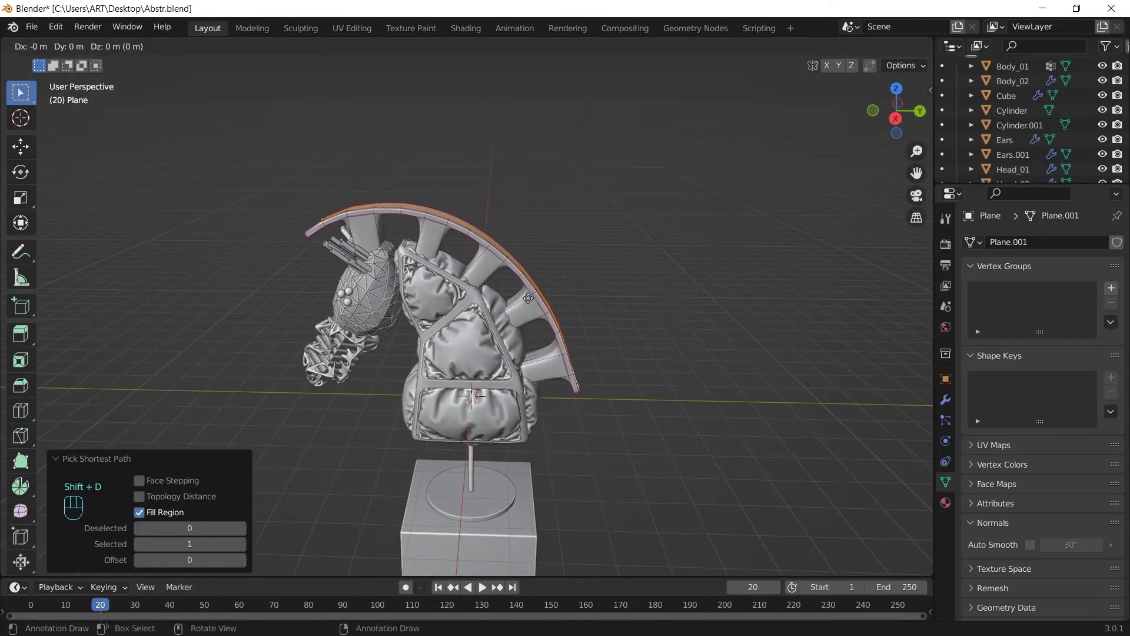
{"action": "right_click", "coordinate": [583, 259]}
{"action": "key", "text": "p"}
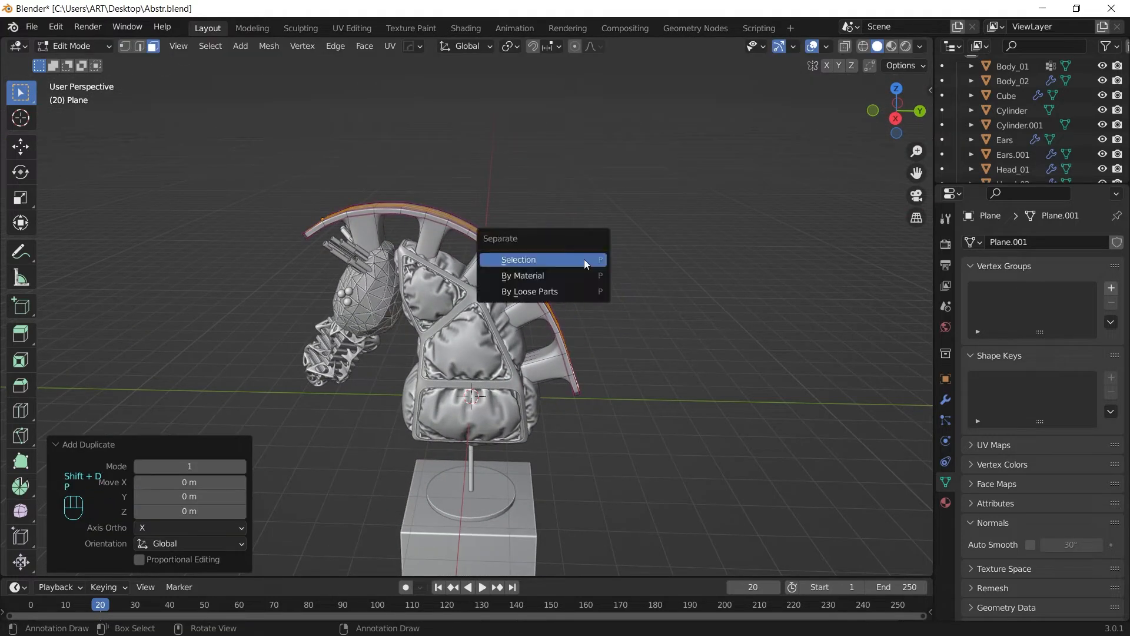
{"action": "left_click", "coordinate": [584, 259]}
{"action": "key", "text": "Tab"}
{"action": "middle_click_drag", "start_coordinate": [673, 274], "coordinate": [546, 264]}
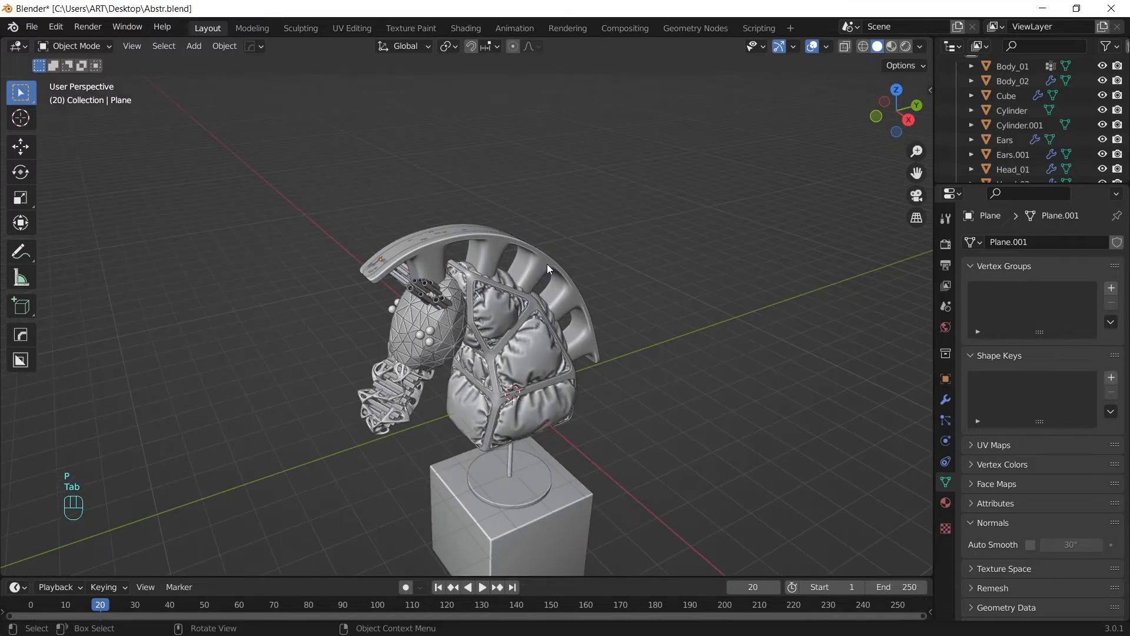
Add a particle system of type Hair to the separated outer strip.
{"action": "left_click", "coordinate": [412, 238]}
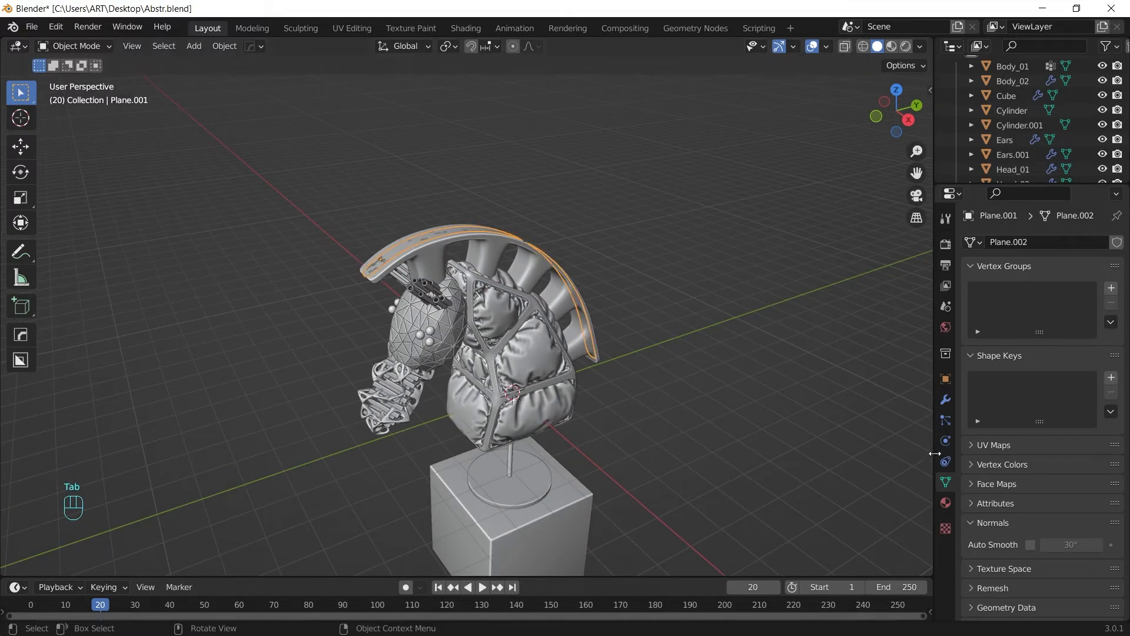
{"action": "left_click", "coordinate": [946, 421]}
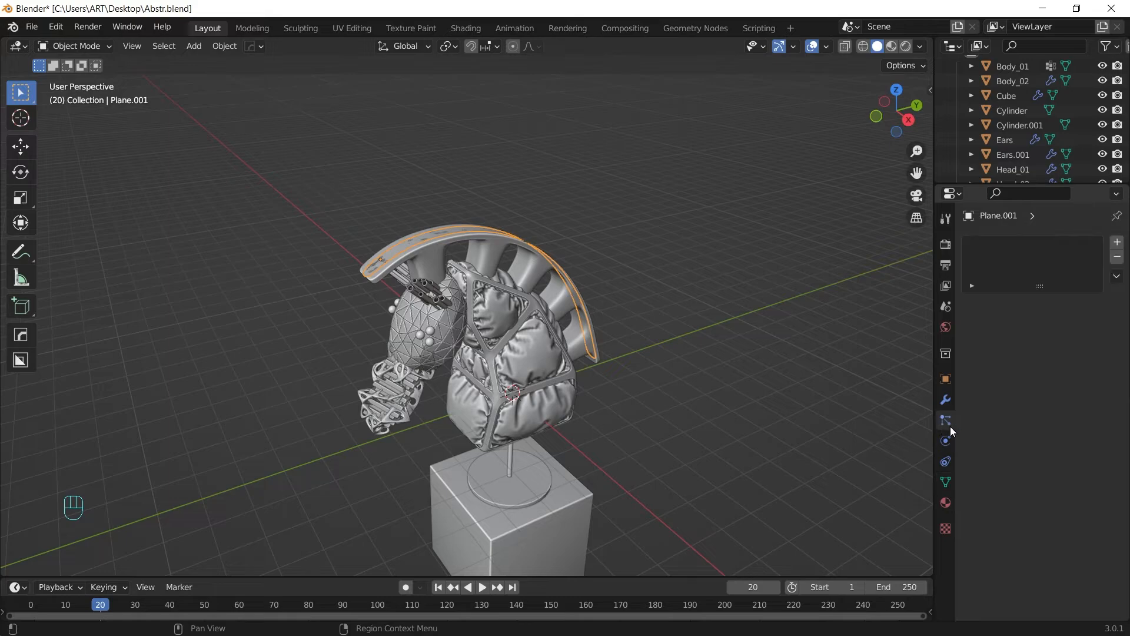
{"action": "left_click", "coordinate": [1117, 242]}
{"action": "middle_click_drag", "start_coordinate": [648, 365], "coordinate": [729, 372]}
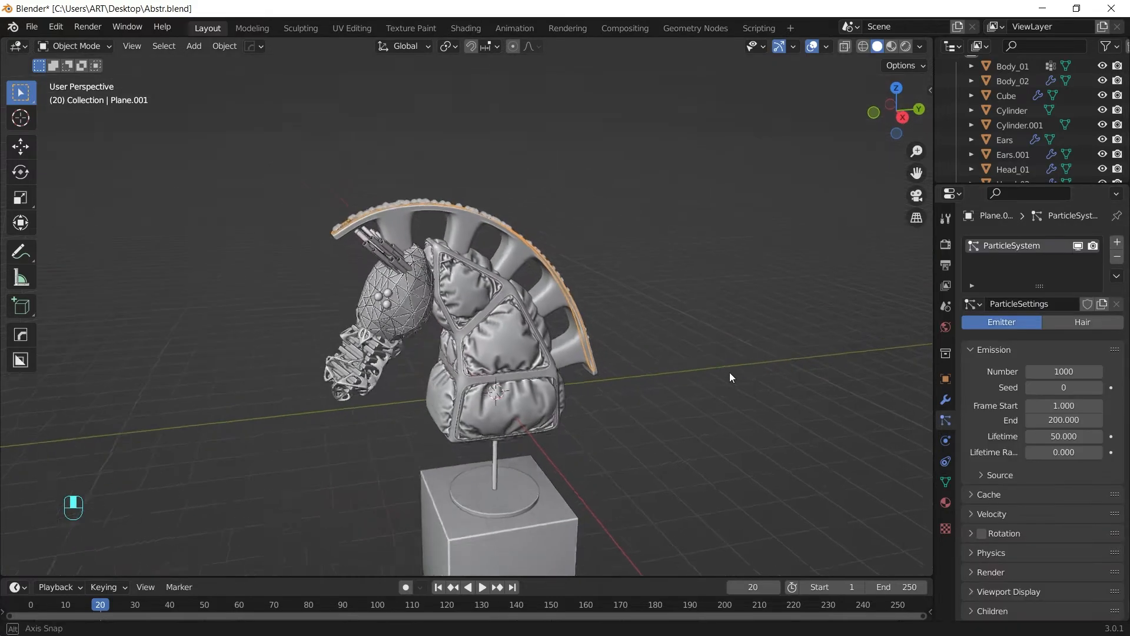
{"action": "left_click", "coordinate": [1082, 322]}
{"action": "middle_click_drag", "start_coordinate": [559, 377], "coordinate": [608, 379]}
Set the hair emission to 250 strands with a 12 m hair length and 7 segments.
{"action": "left_click", "coordinate": [1072, 386]}
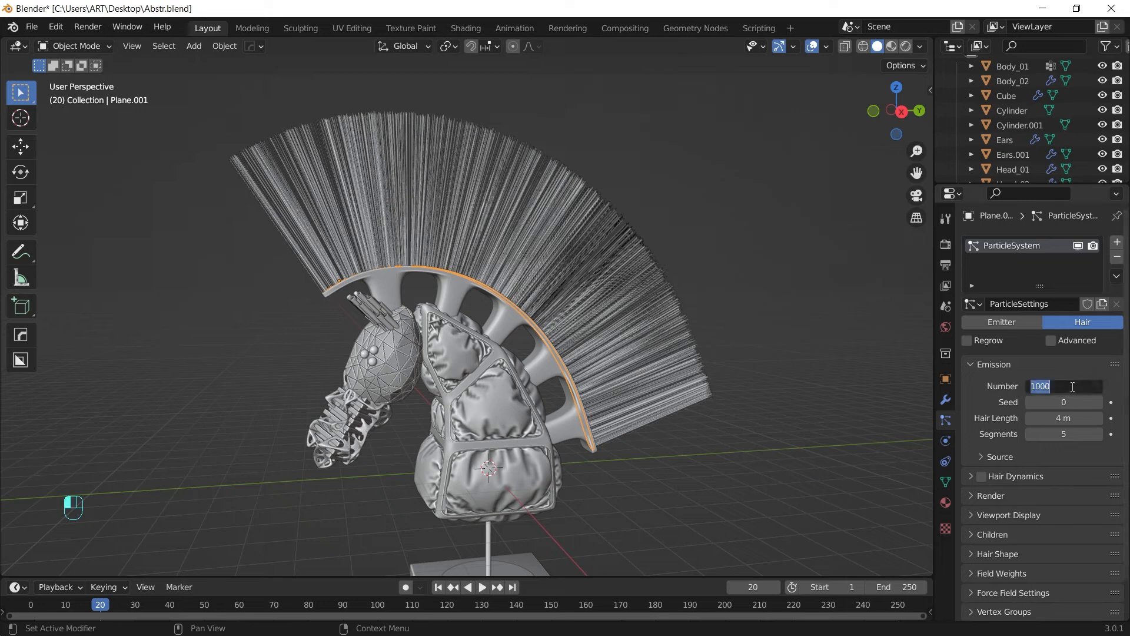
{"action": "key", "text": "Return"}
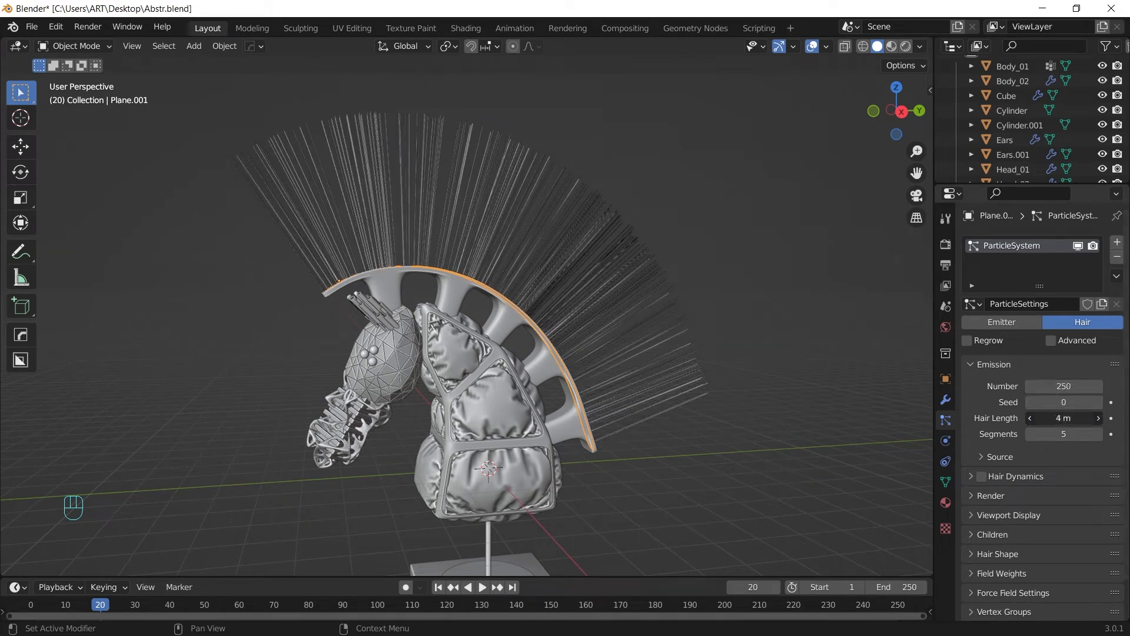
{"action": "left_click", "coordinate": [1059, 417]}
{"action": "type", "text": "1"}
{"action": "key", "text": "Return"}
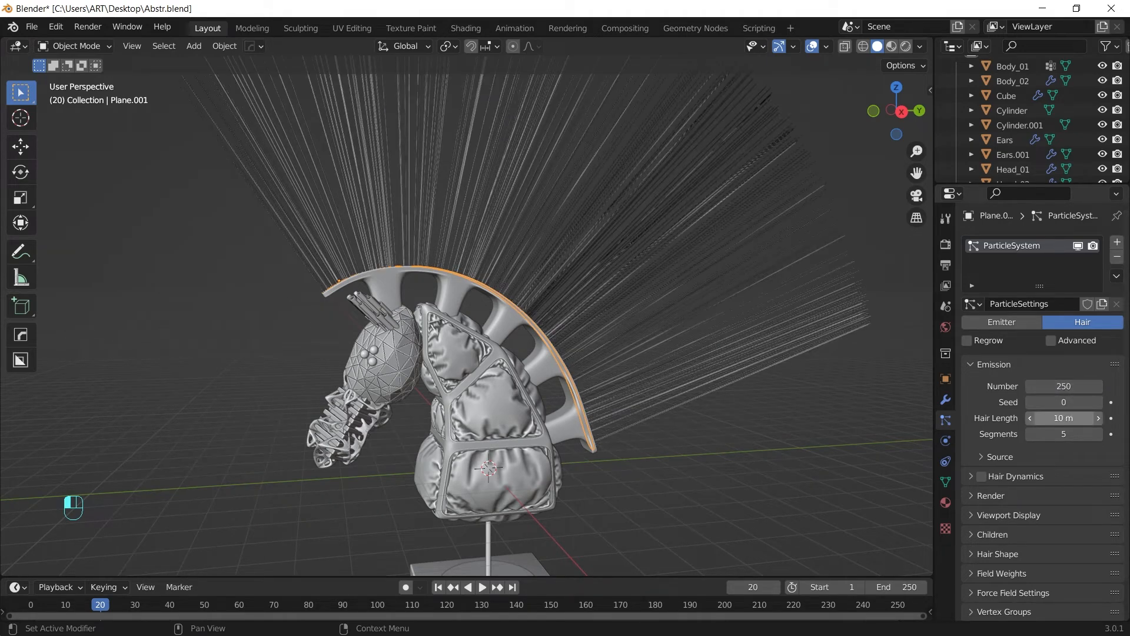
{"action": "left_click", "coordinate": [1058, 418]}
{"action": "type", "text": "12"}
{"action": "key", "text": "Return"}
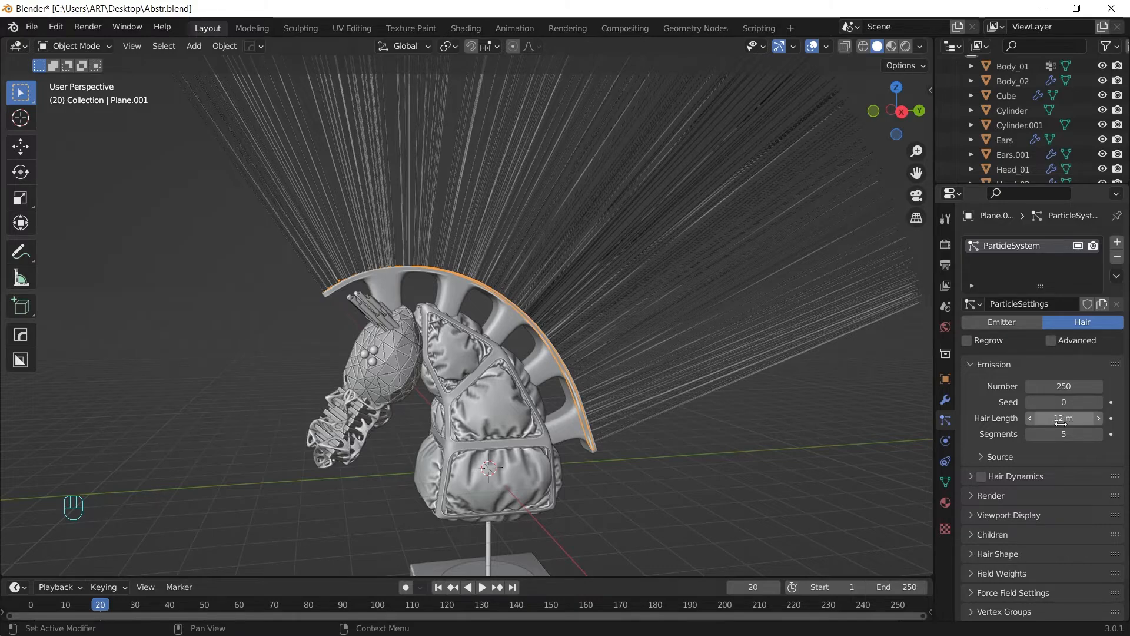
{"action": "left_click", "coordinate": [1061, 432]}
{"action": "type", "text": "7"}
{"action": "key", "text": "Return"}
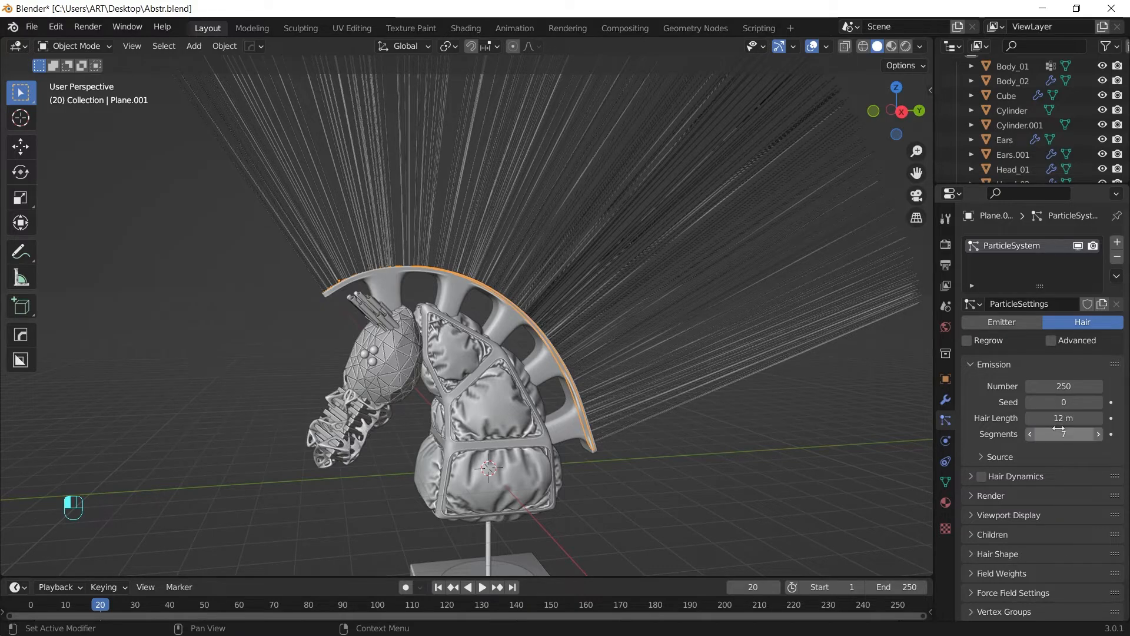
{"action": "middle_click_drag", "start_coordinate": [813, 283], "coordinate": [781, 403]}
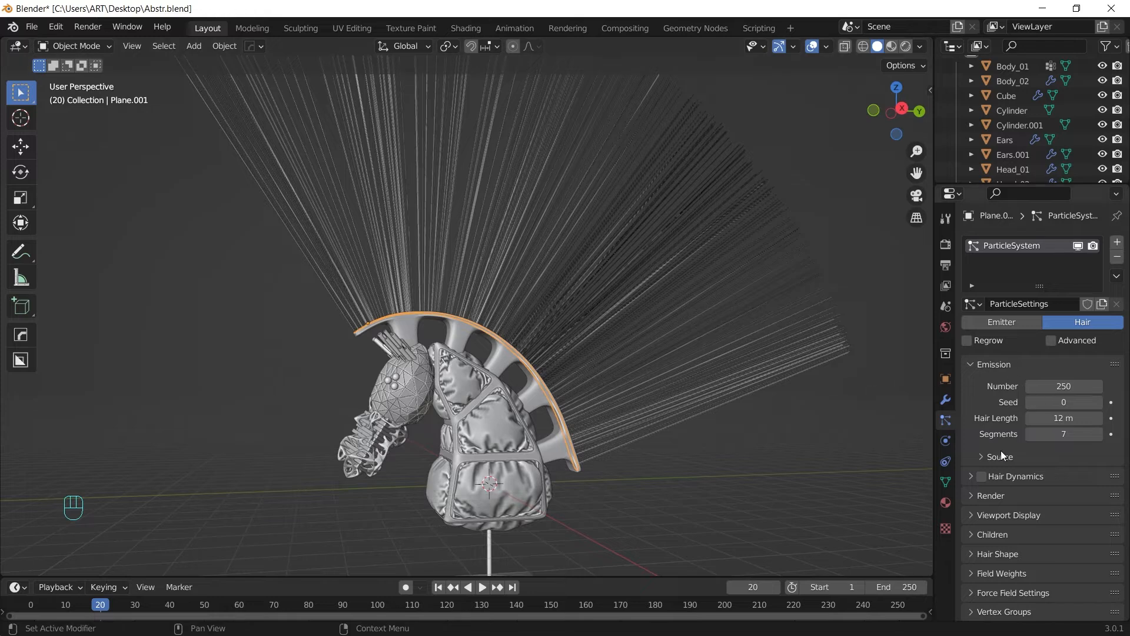
Set the hair's render path steps to 6.
{"action": "left_click", "coordinate": [969, 495]}
{"action": "scroll", "coordinate": [1075, 515], "scroll_direction": "down", "scroll_amount": 5}
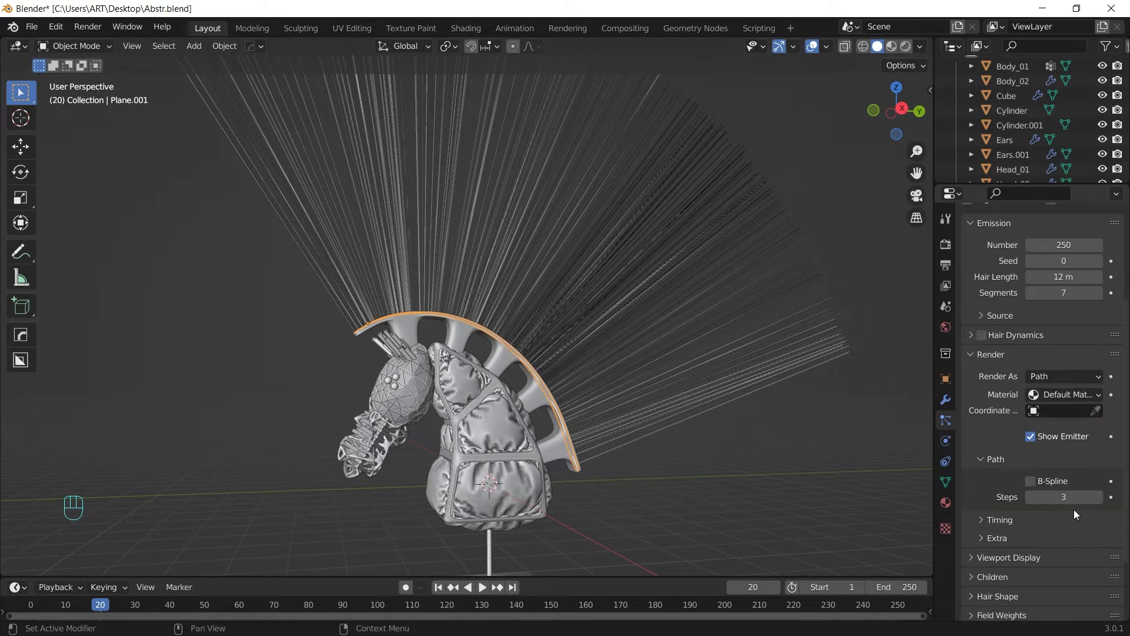
{"action": "left_click", "coordinate": [1069, 497]}
{"action": "type", "text": "6"}
{"action": "key", "text": "Return"}
{"action": "left_click", "coordinate": [979, 454]}
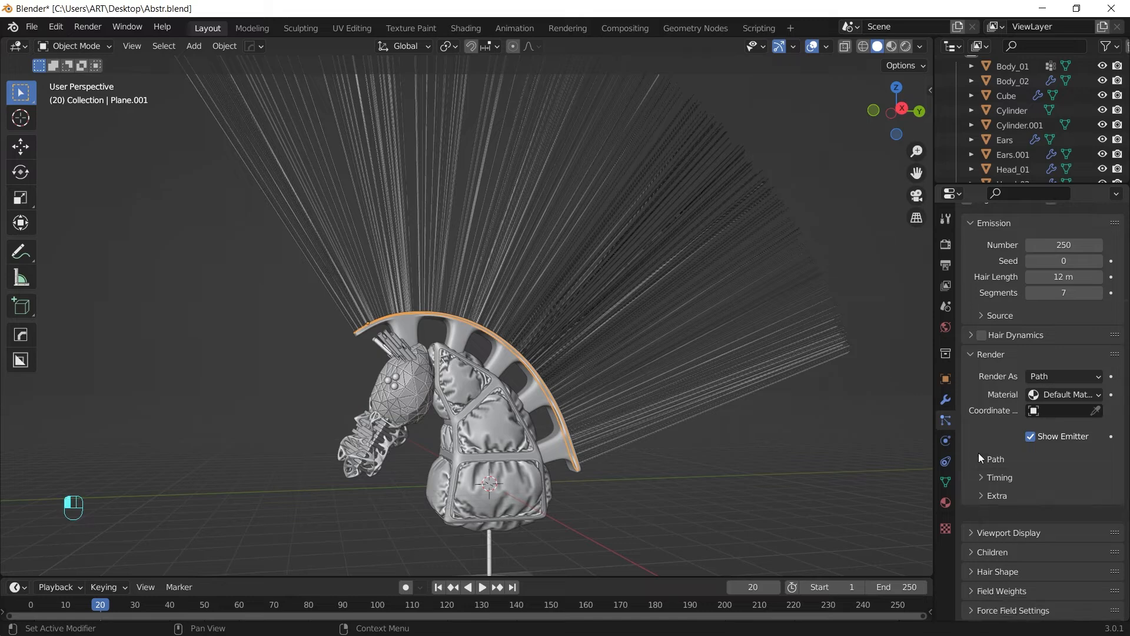
Set the hair's viewport display strand steps to 6.
{"action": "left_click", "coordinate": [969, 513]}
{"action": "scroll", "coordinate": [1078, 492], "scroll_direction": "down", "scroll_amount": 2}
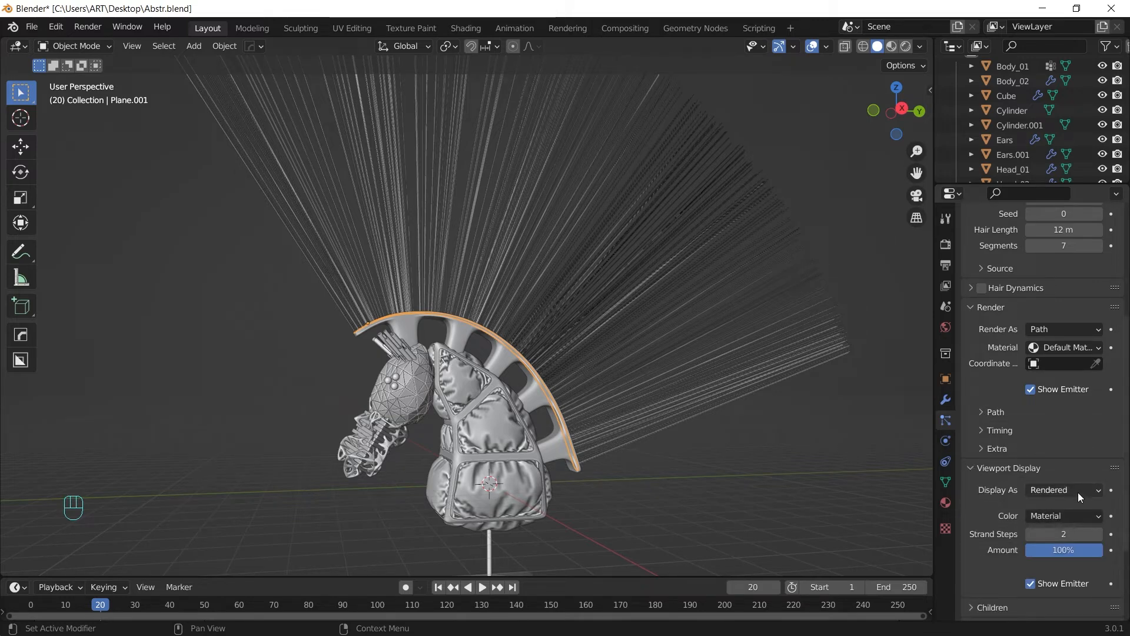
{"action": "left_click", "coordinate": [1073, 531]}
{"action": "key", "text": "Return"}
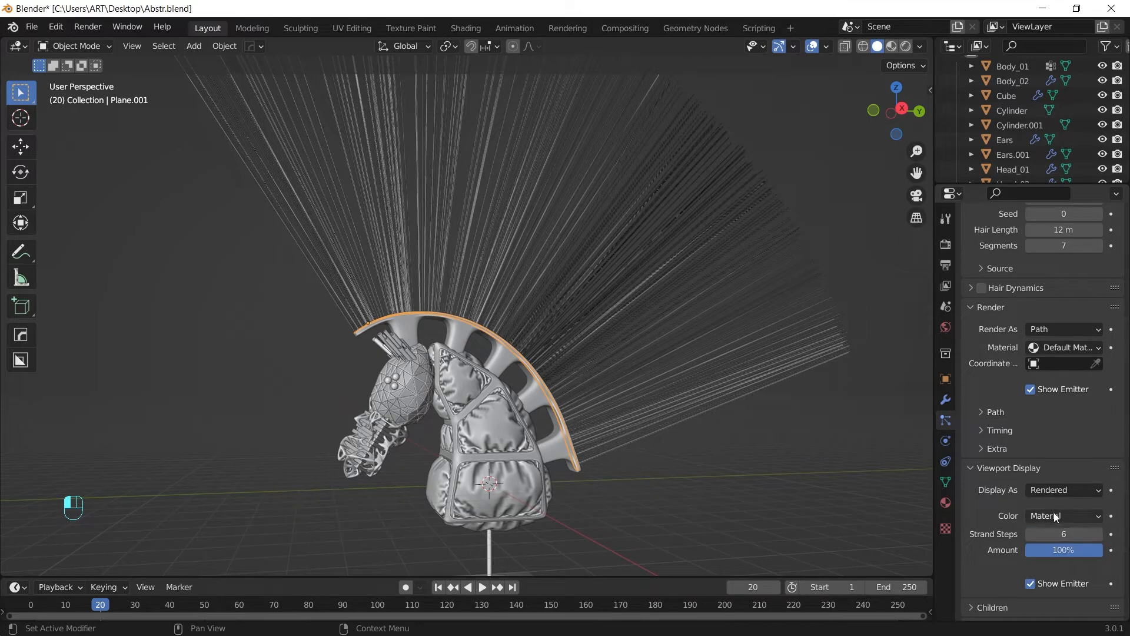
Give the hair interpolated children with a display amount of 10 and a render amount of 50.
{"action": "left_click", "coordinate": [972, 469]}
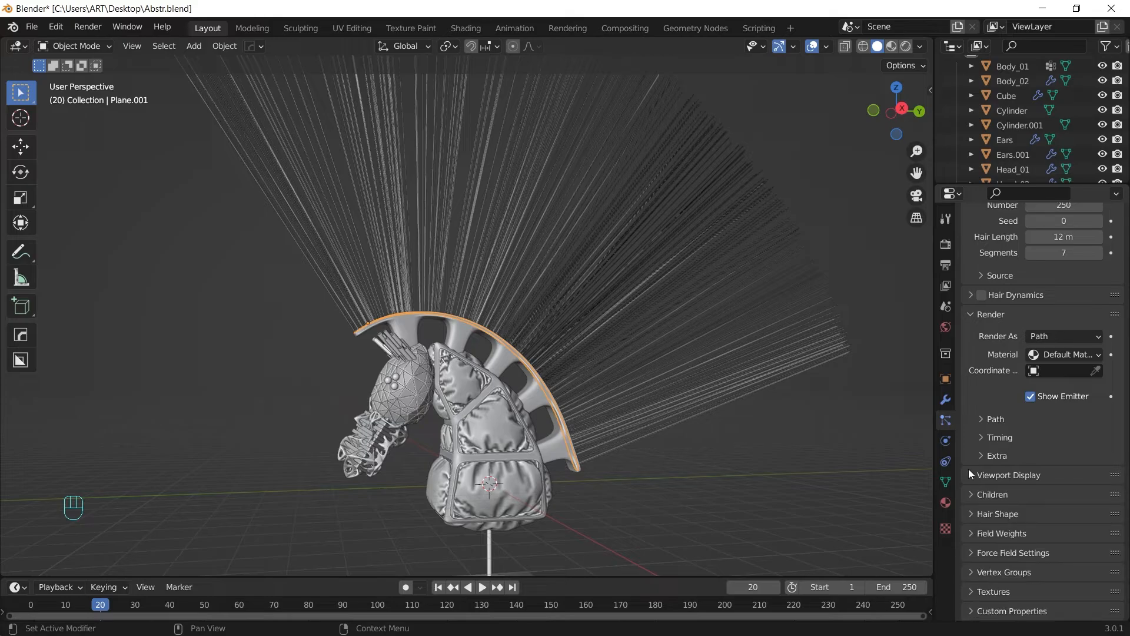
{"action": "left_click", "coordinate": [986, 495]}
{"action": "left_click", "coordinate": [1097, 517]}
{"action": "middle_click_drag", "start_coordinate": [665, 451], "coordinate": [866, 420]}
{"action": "scroll", "coordinate": [1054, 437], "scroll_direction": "down", "scroll_amount": 1}
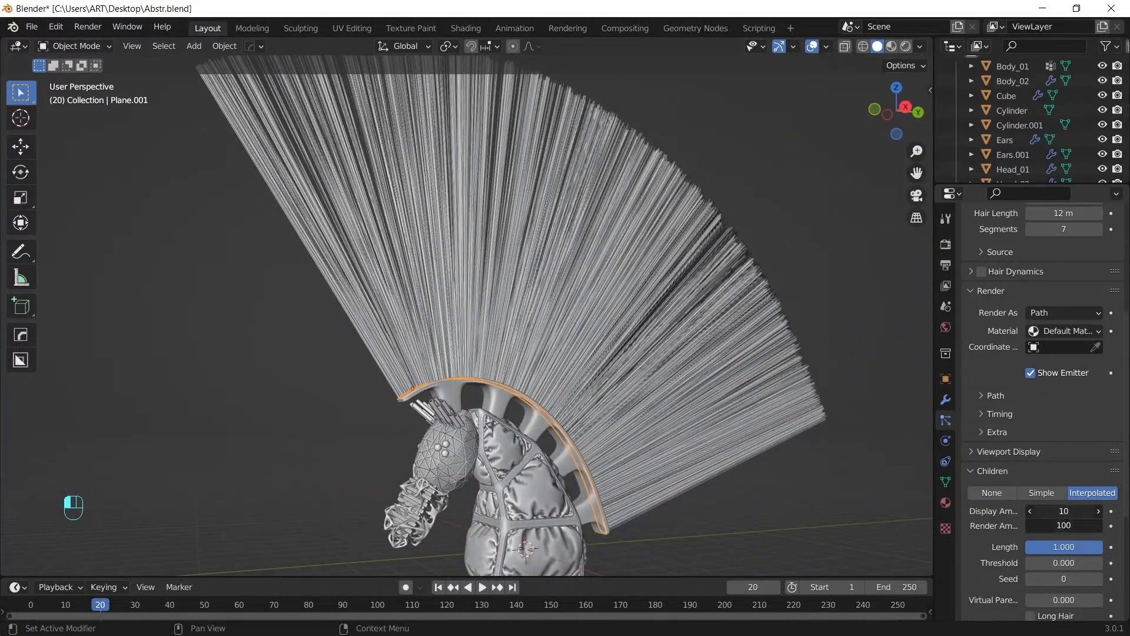
{"action": "type", "text": "50"}
{"action": "key", "text": "Return"}
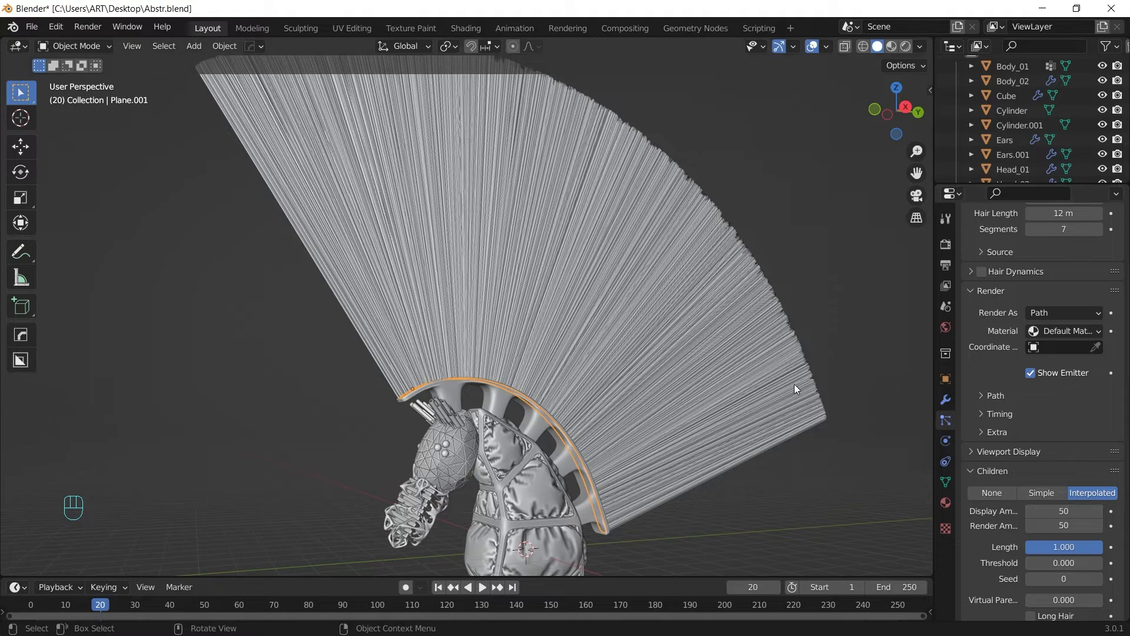
{"action": "left_click", "coordinate": [1064, 511]}
{"action": "type", "text": "10"}
{"action": "key", "text": "Return"}
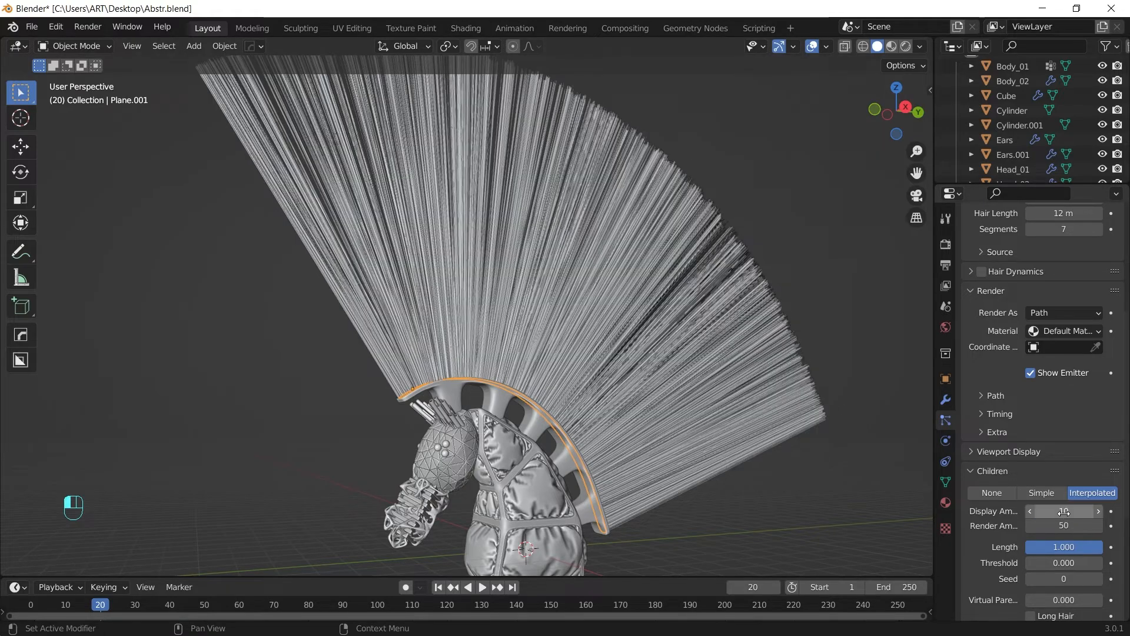
Clump the child hairs with a clump of 1 and a shape of about 0.263.
{"action": "middle_click_drag", "start_coordinate": [814, 423], "coordinate": [788, 425]}
{"action": "scroll", "coordinate": [1028, 389], "scroll_direction": "down", "scroll_amount": 3}
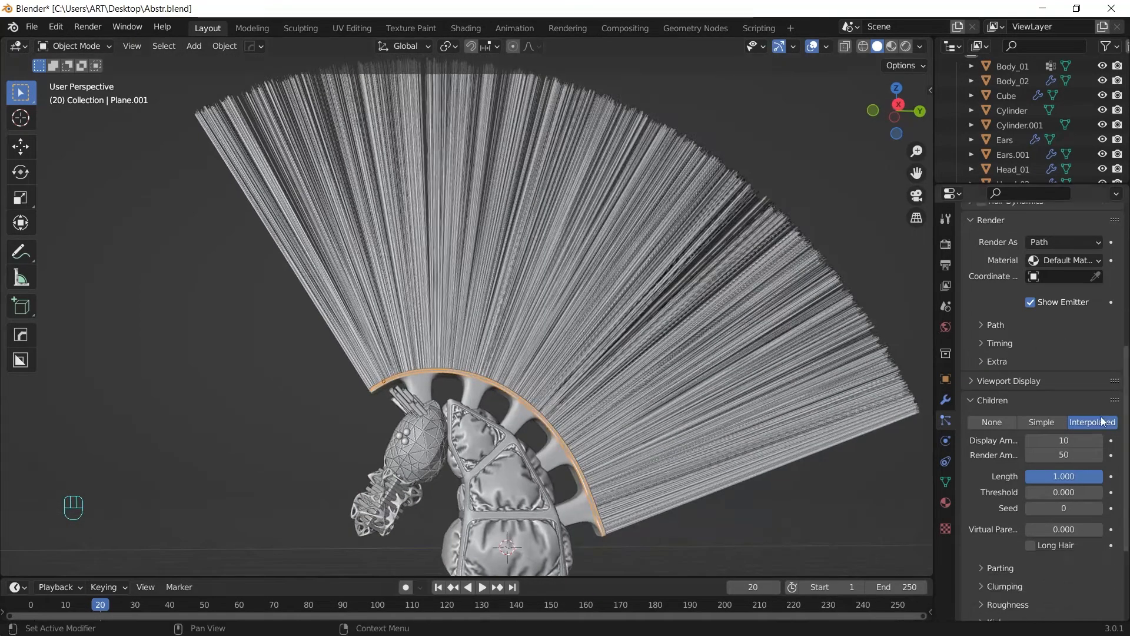
{"action": "scroll", "coordinate": [1094, 436], "scroll_direction": "down", "scroll_amount": 2}
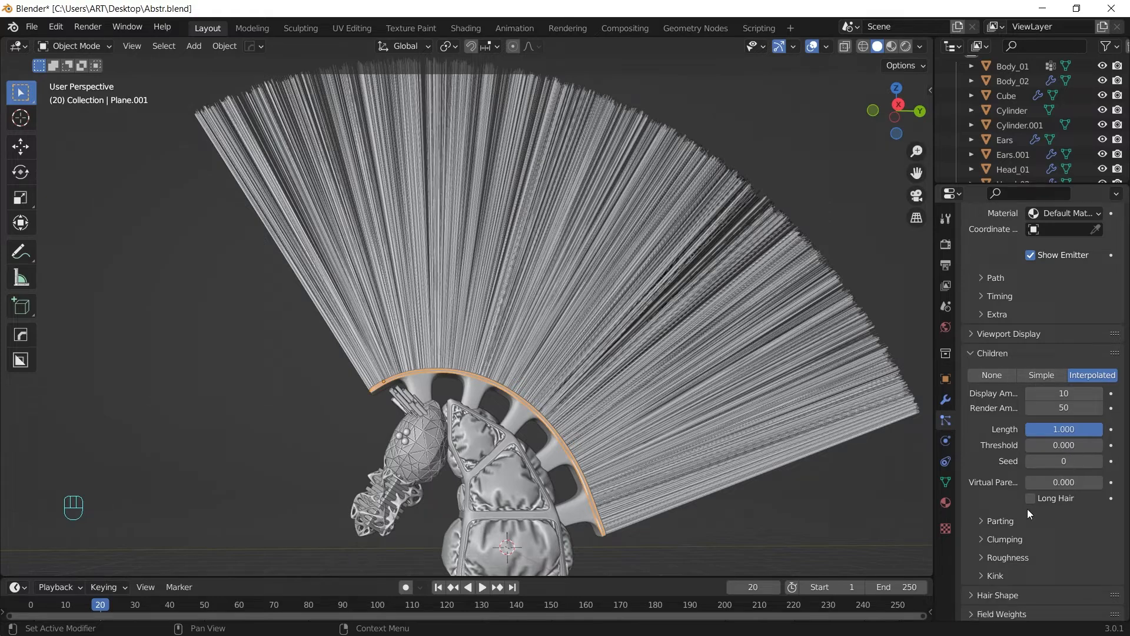
{"action": "left_click", "coordinate": [984, 538]}
{"action": "scroll", "coordinate": [1054, 518], "scroll_direction": "down", "scroll_amount": 3}
{"action": "left_click_drag", "start_coordinate": [1053, 507], "coordinate": [1101, 506]}
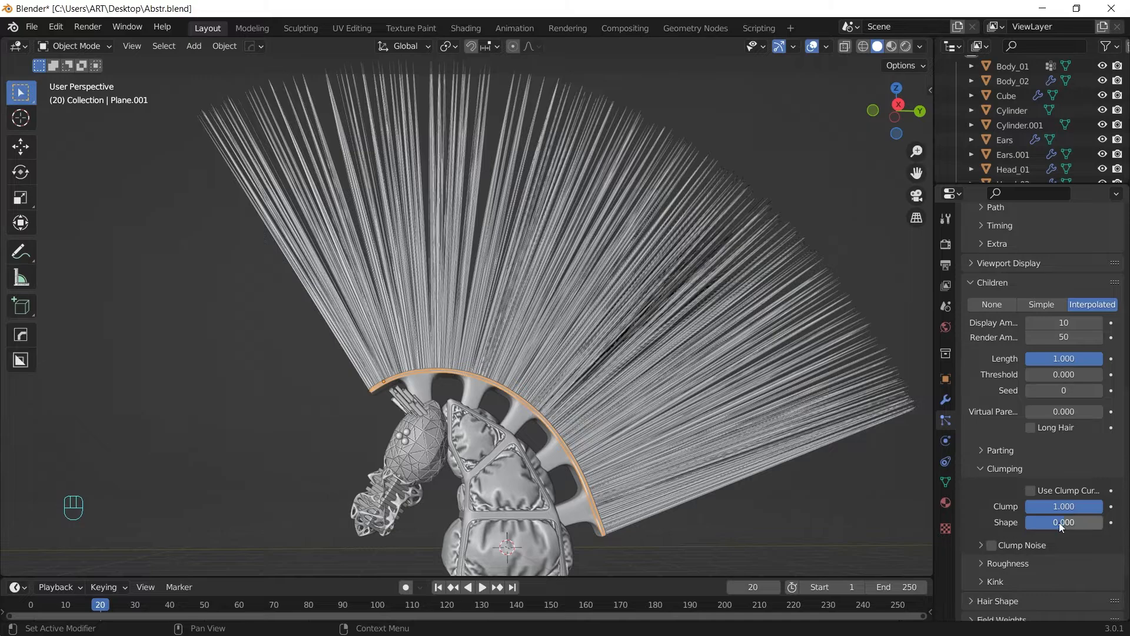
{"action": "left_click_drag", "start_coordinate": [1064, 522], "coordinate": [1086, 522], "text": "shift"}
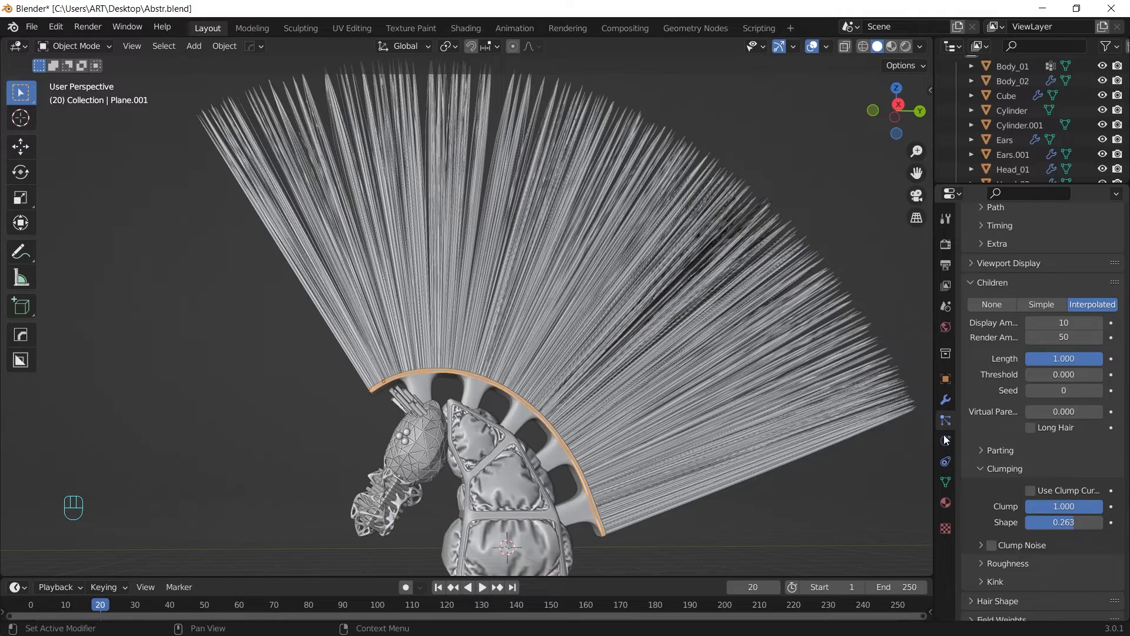
Add a Turbulence force field to the scene and enlarge its empty display size.
{"action": "middle_click_drag", "start_coordinate": [606, 408], "coordinate": [589, 265]}
{"action": "key", "text": "shift+a"}
{"action": "mouse_move", "coordinate": [330, 251]}
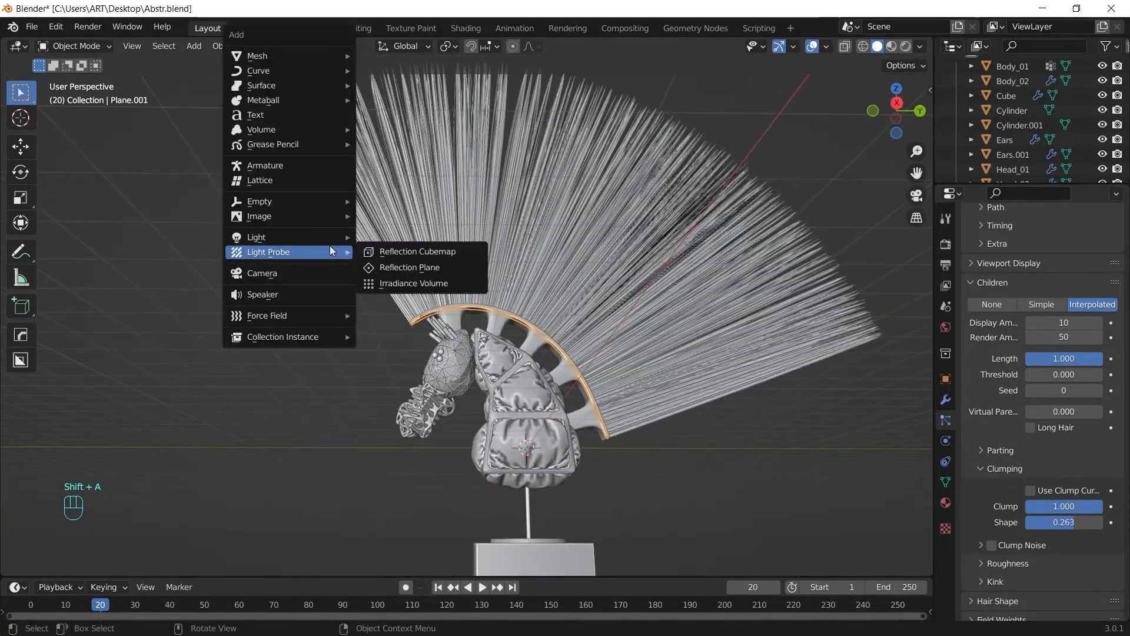
{"action": "mouse_move", "coordinate": [303, 315]}
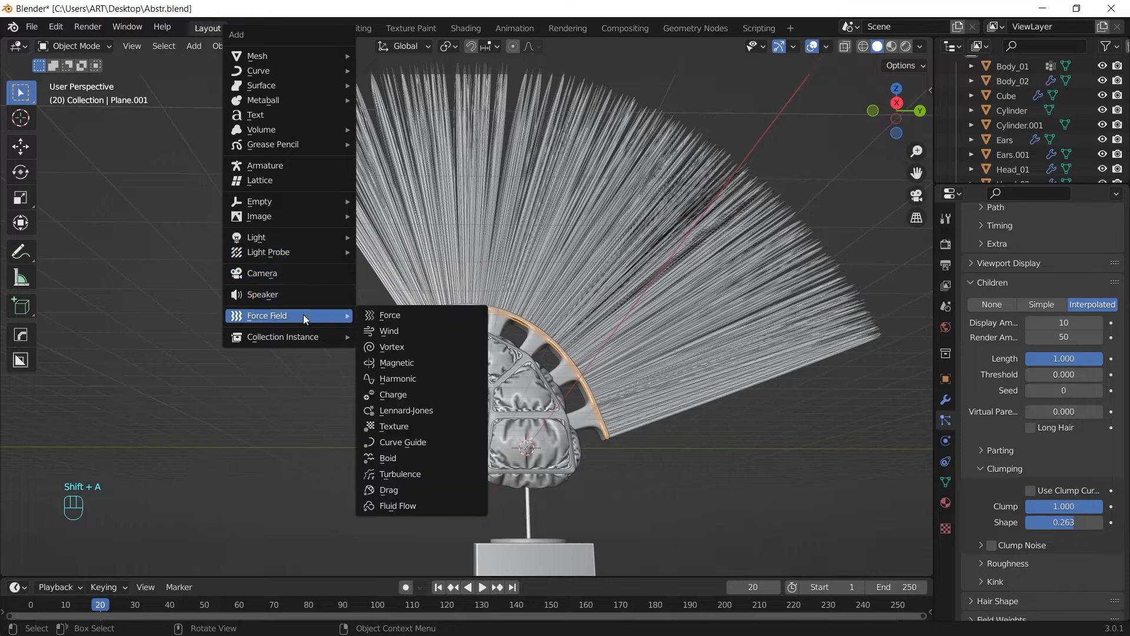
{"action": "left_click", "coordinate": [422, 475]}
{"action": "right_click", "coordinate": [581, 420]}
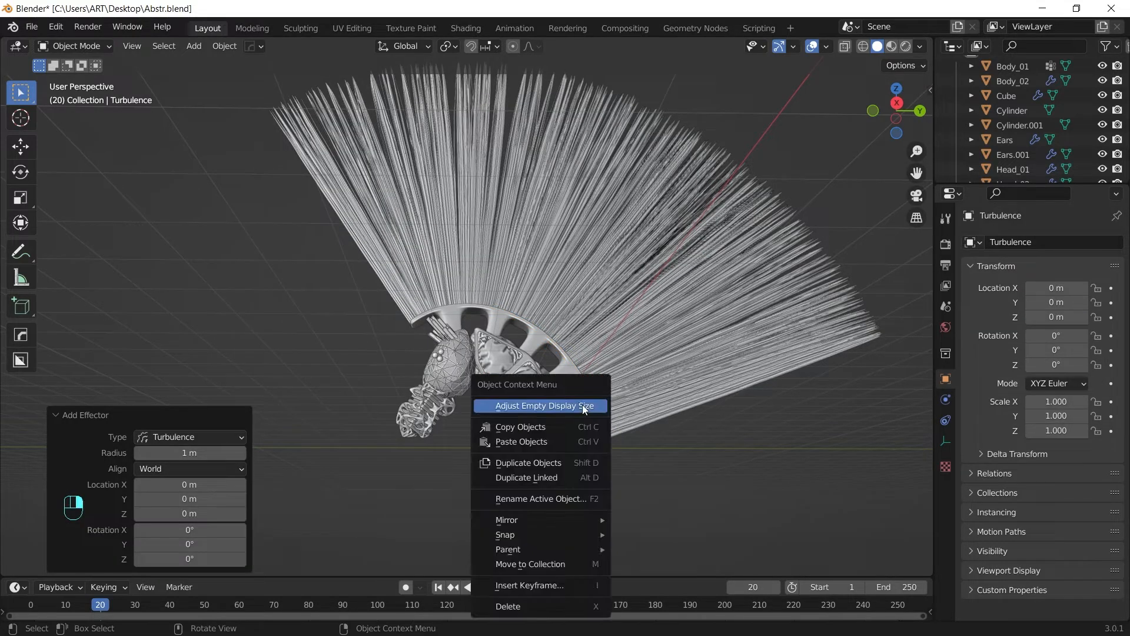
{"action": "left_click", "coordinate": [571, 406]}
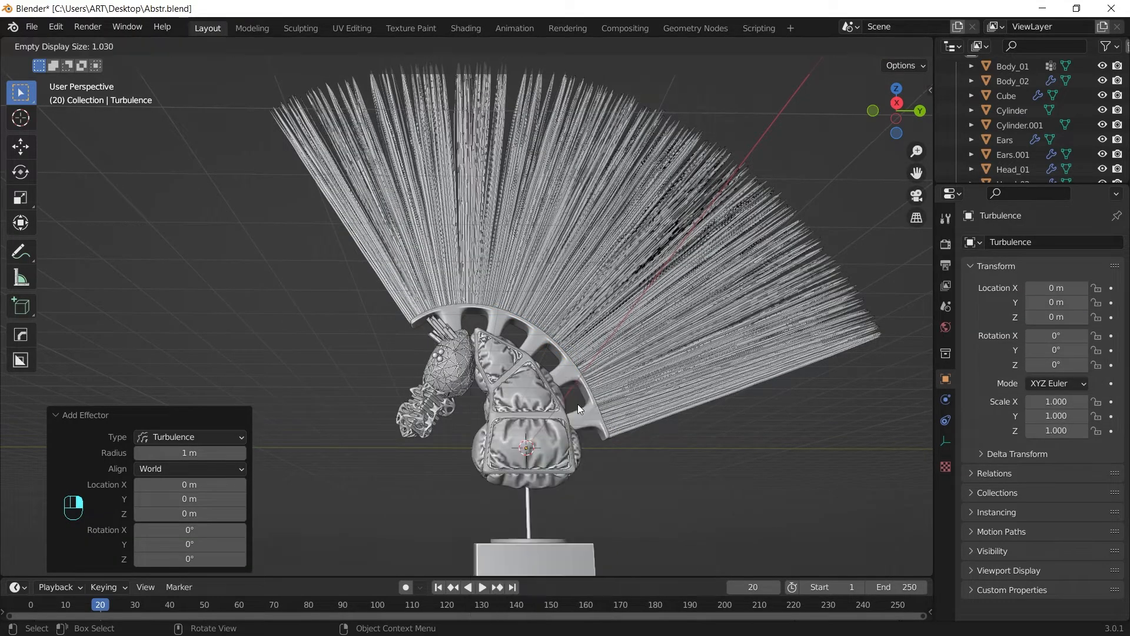
{"action": "left_click", "coordinate": [811, 284]}
Move the turbulence field in front of the horse's face, to about X 0.63 m, Y -8.61 m, Z 3.18 m.
{"action": "middle_click_drag", "start_coordinate": [815, 281], "coordinate": [612, 400]}
{"action": "key", "text": "g"}
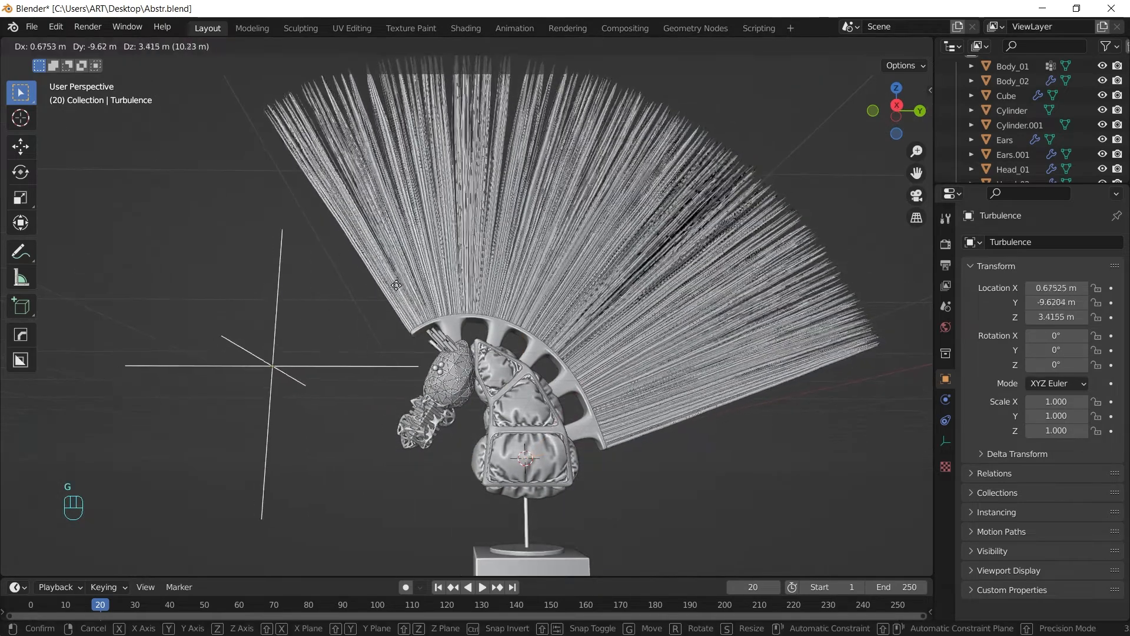
{"action": "left_click", "coordinate": [424, 289]}
{"action": "middle_click_drag", "start_coordinate": [541, 302], "coordinate": [664, 351]}
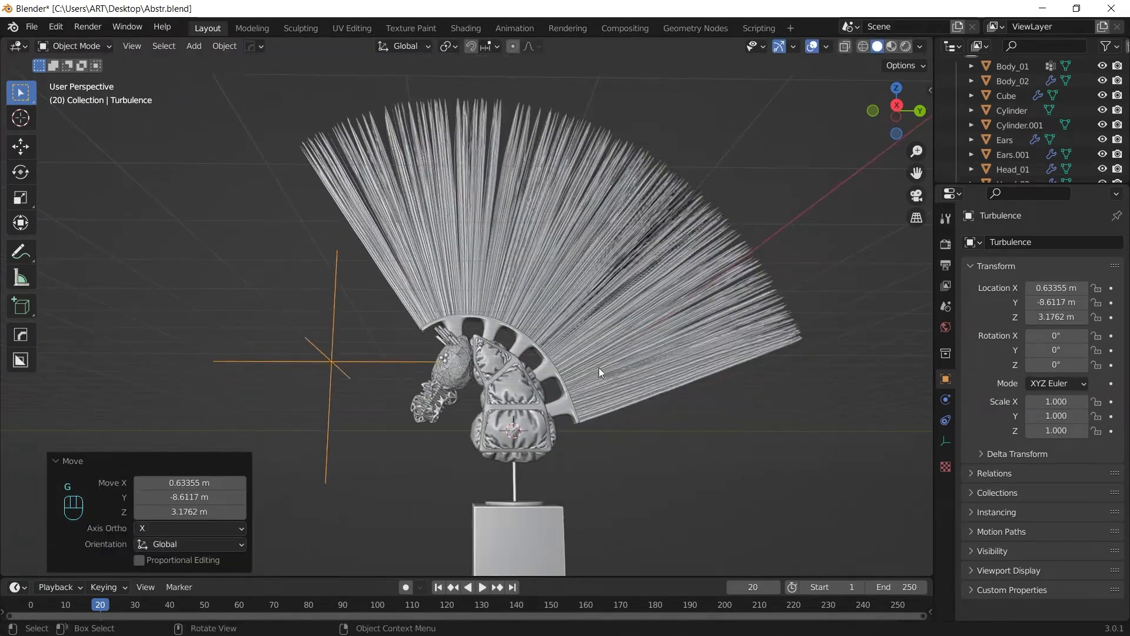
{"action": "left_click_drag", "start_coordinate": [651, 577], "coordinate": [651, 549]}
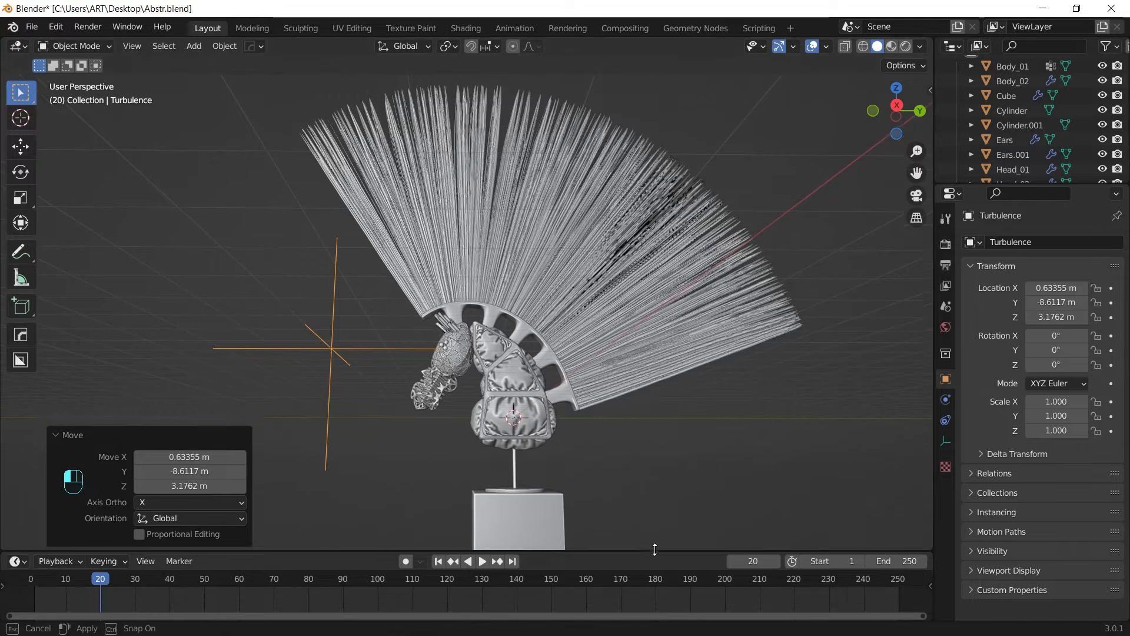
{"action": "left_click", "coordinate": [64, 432]}
Enable Hair Dynamics on the mane strip's particle system and play the simulation briefly.
{"action": "key", "text": "space"}
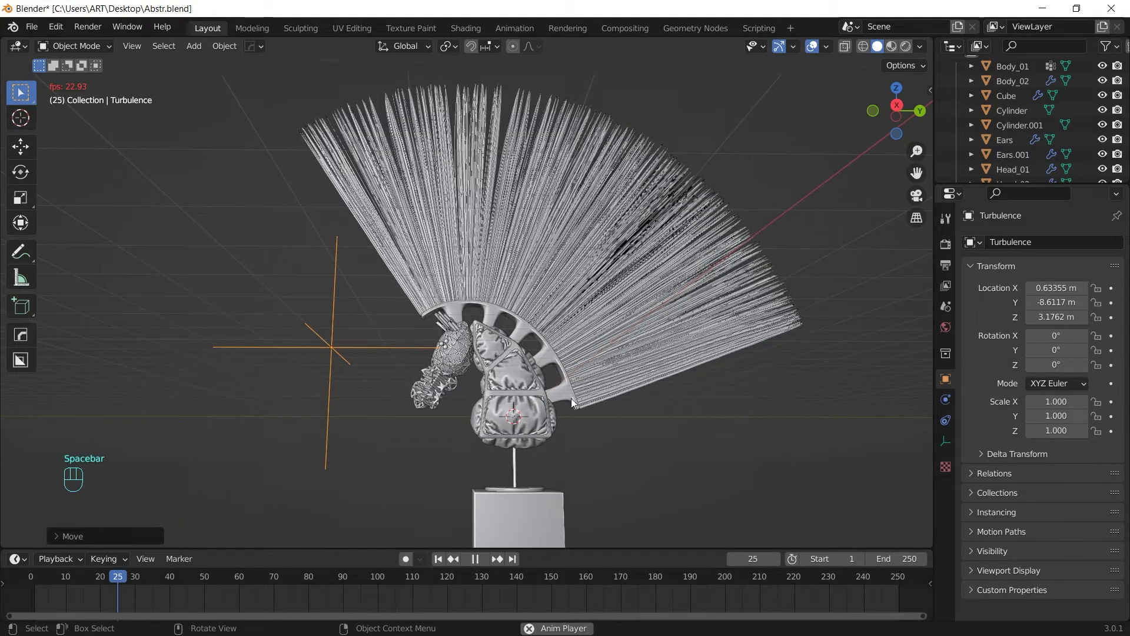
{"action": "key", "text": "space"}
{"action": "left_click", "coordinate": [719, 316]}
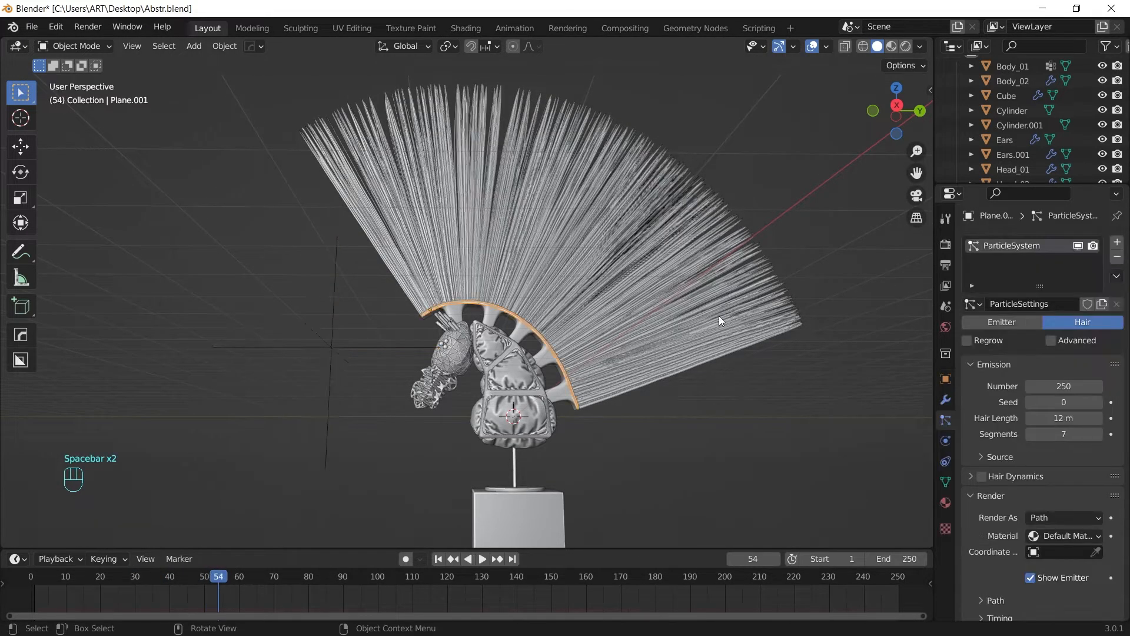
{"action": "left_click", "coordinate": [981, 477]}
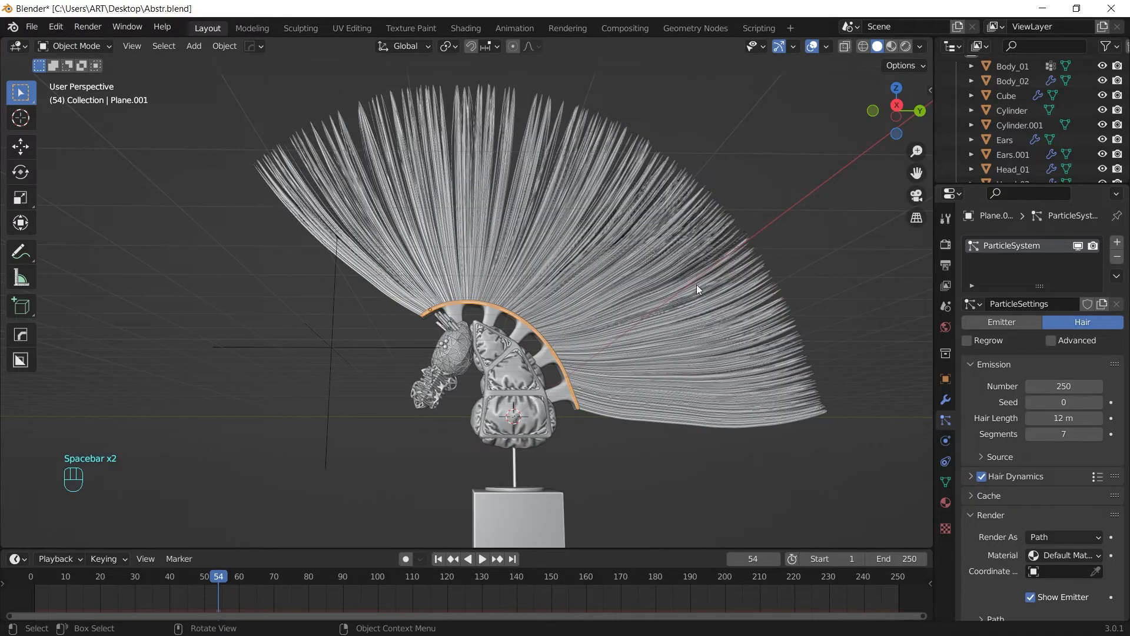
{"action": "key", "text": "space"}
{"action": "key", "text": "space"}
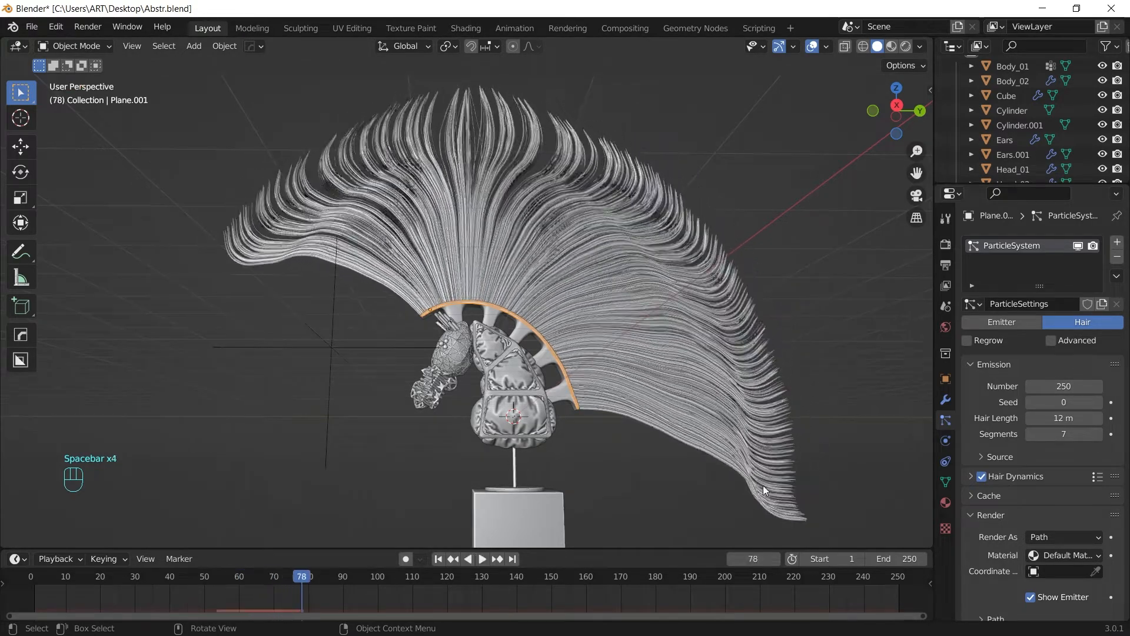
Set the hair's gravity field weight to 0 and replay the simulation from the first frame.
{"action": "left_click", "coordinate": [975, 514]}
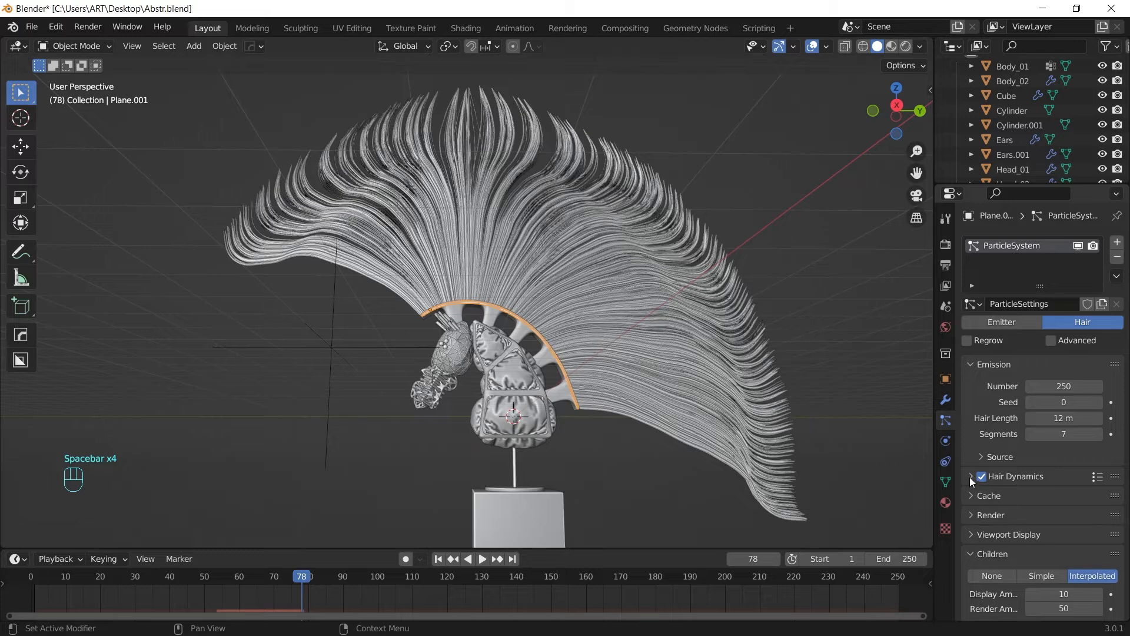
{"action": "scroll", "coordinate": [1038, 454], "scroll_direction": "down", "scroll_amount": 6}
{"action": "left_click", "coordinate": [970, 389]}
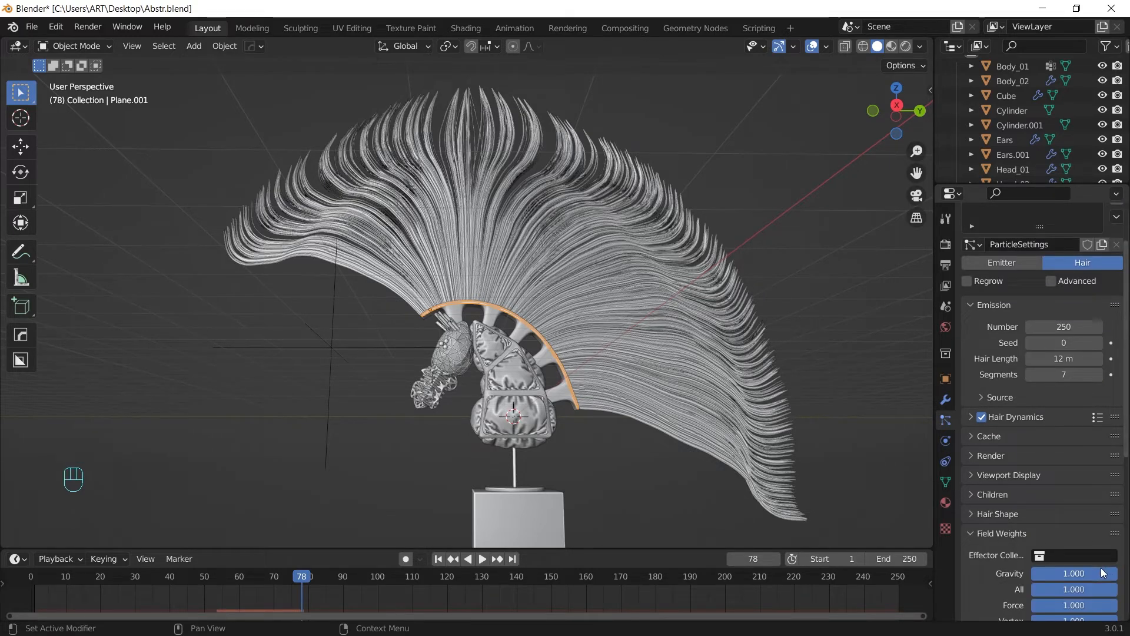
{"action": "key", "text": "shift+Left"}
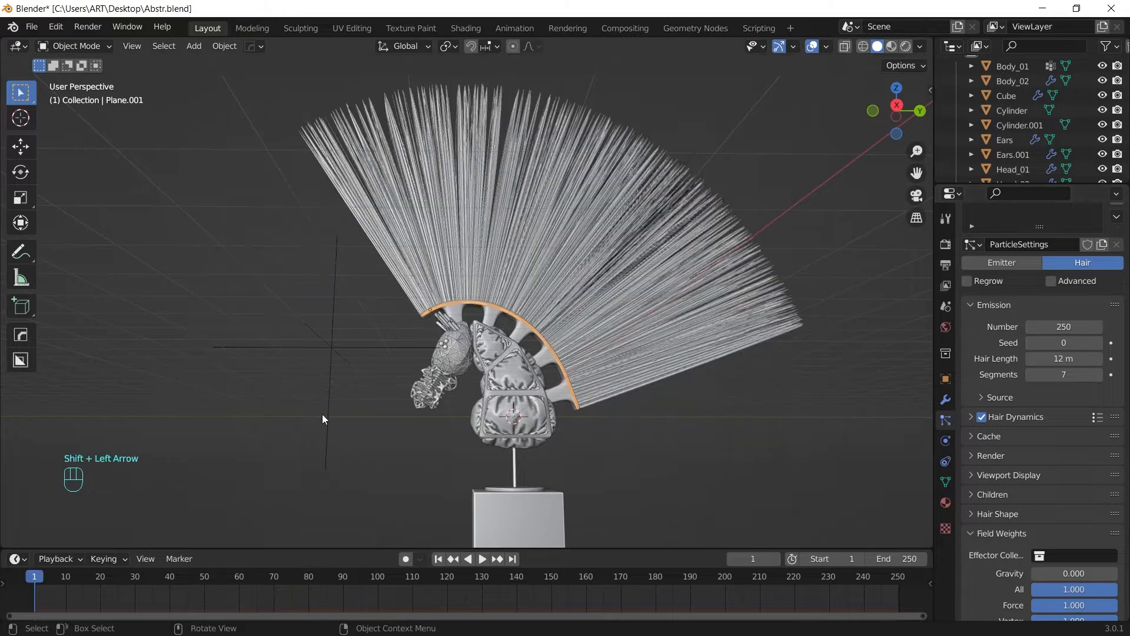
{"action": "key", "text": "space"}
{"action": "middle_click_drag", "start_coordinate": [606, 375], "coordinate": [633, 372]}
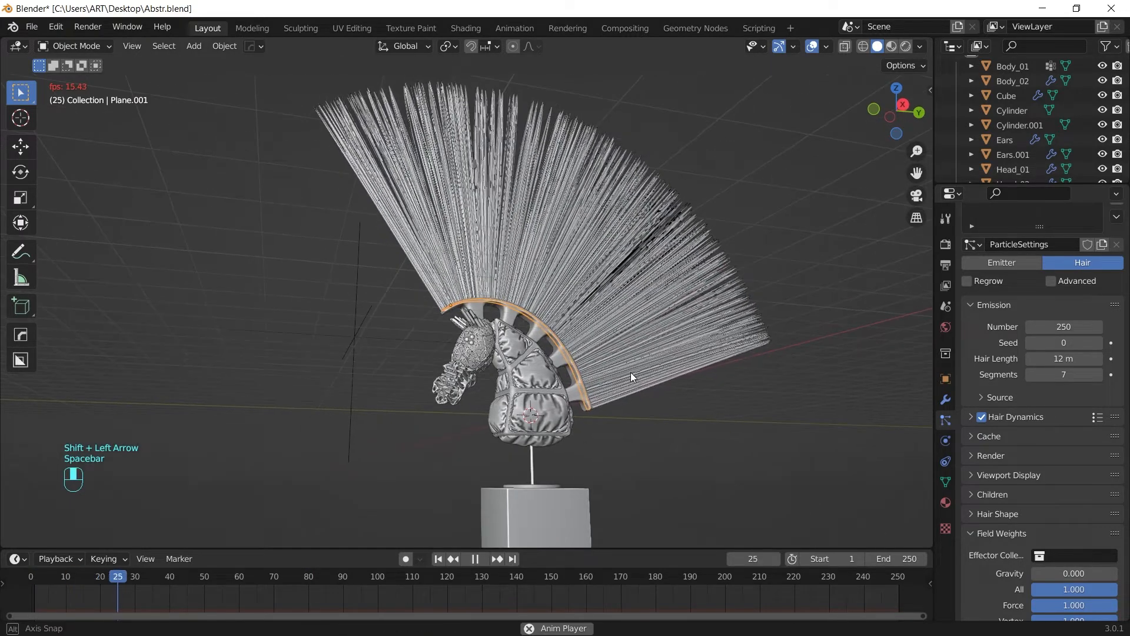
Set the turbulence field's strength to 150.
{"action": "left_click", "coordinate": [353, 337]}
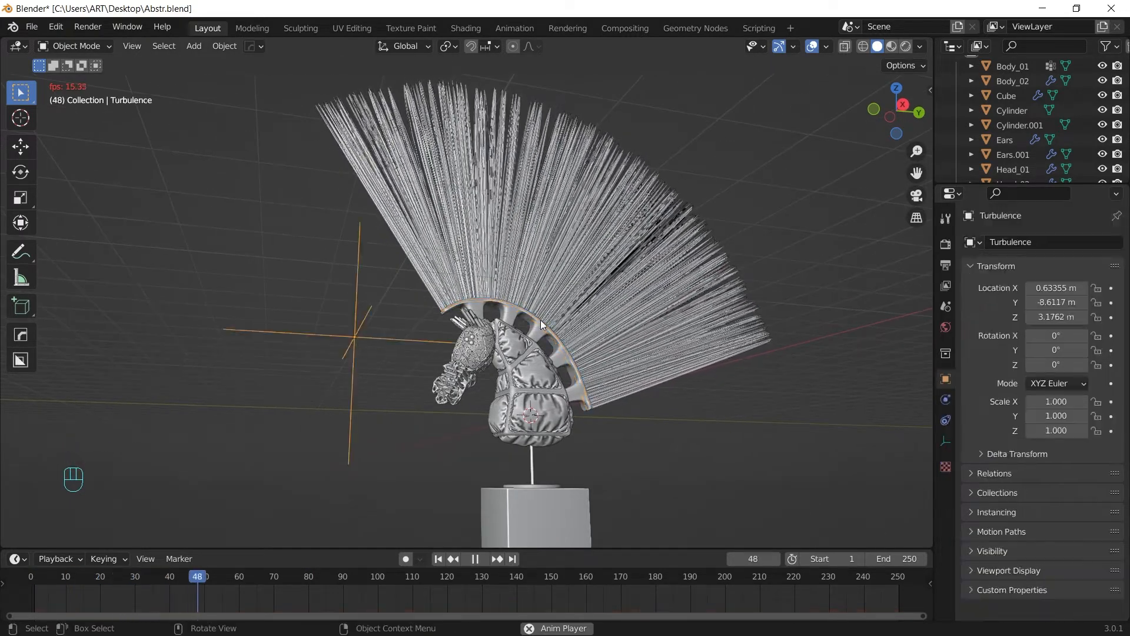
{"action": "left_click", "coordinate": [946, 399]}
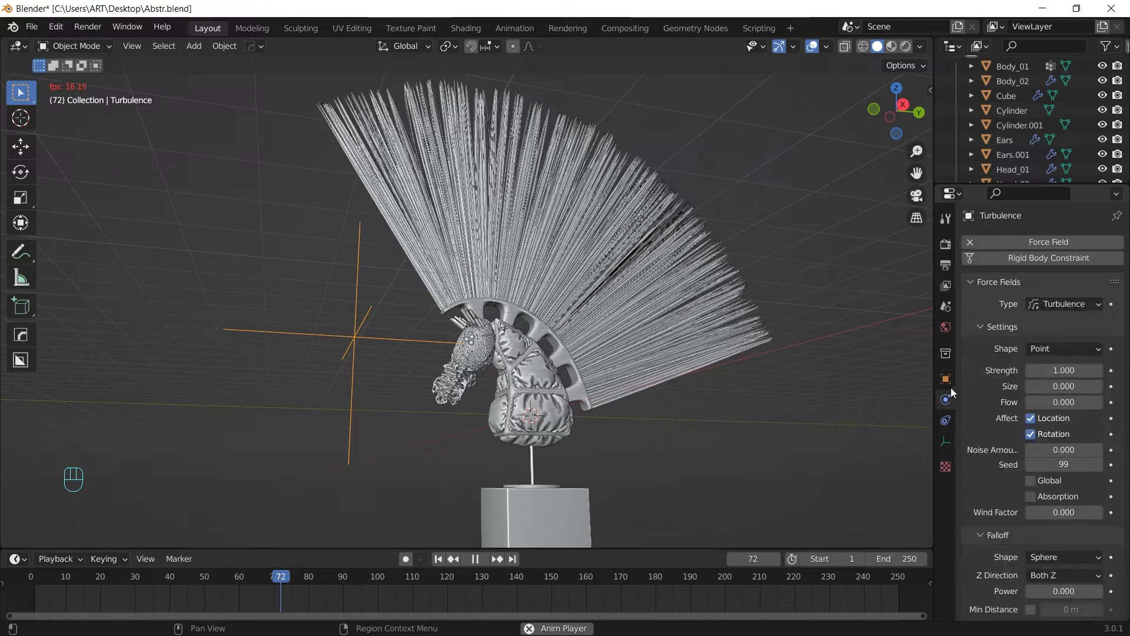
{"action": "left_click", "coordinate": [1072, 373]}
{"action": "type", "text": "150"}
{"action": "key", "text": "Return"}
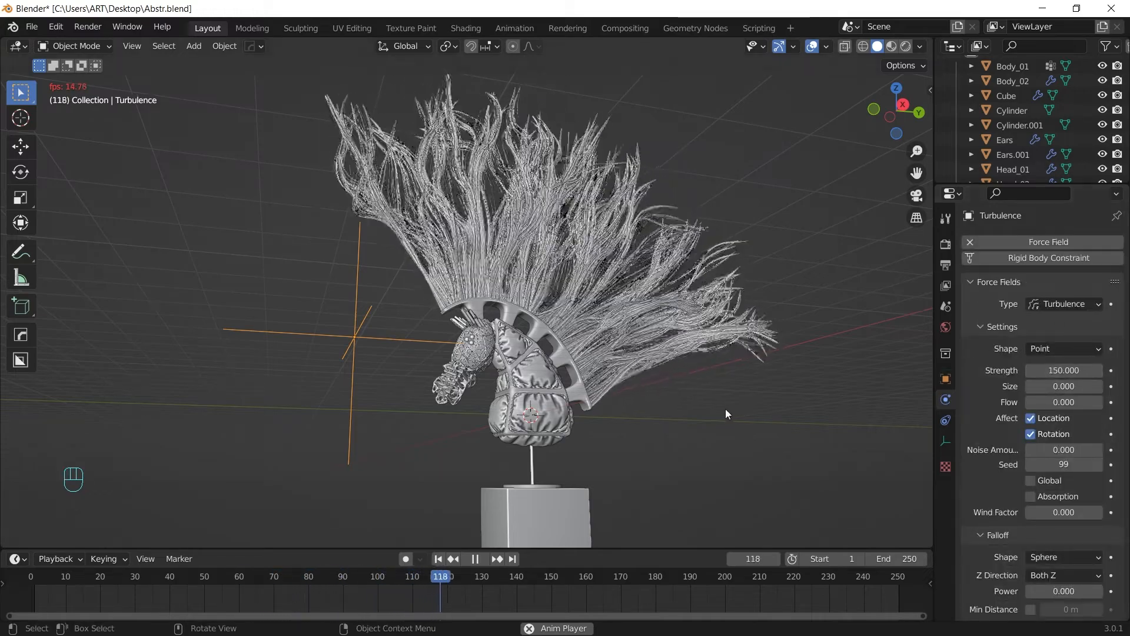
Set the turbulence field's size to 5.
{"action": "middle_click_drag", "start_coordinate": [725, 409], "coordinate": [705, 358]}
{"action": "scroll", "coordinate": [708, 367], "scroll_direction": "down", "scroll_amount": 2}
{"action": "scroll", "coordinate": [695, 382], "scroll_direction": "up", "scroll_amount": 3}
{"action": "scroll", "coordinate": [705, 358], "scroll_direction": "up", "scroll_amount": 2}
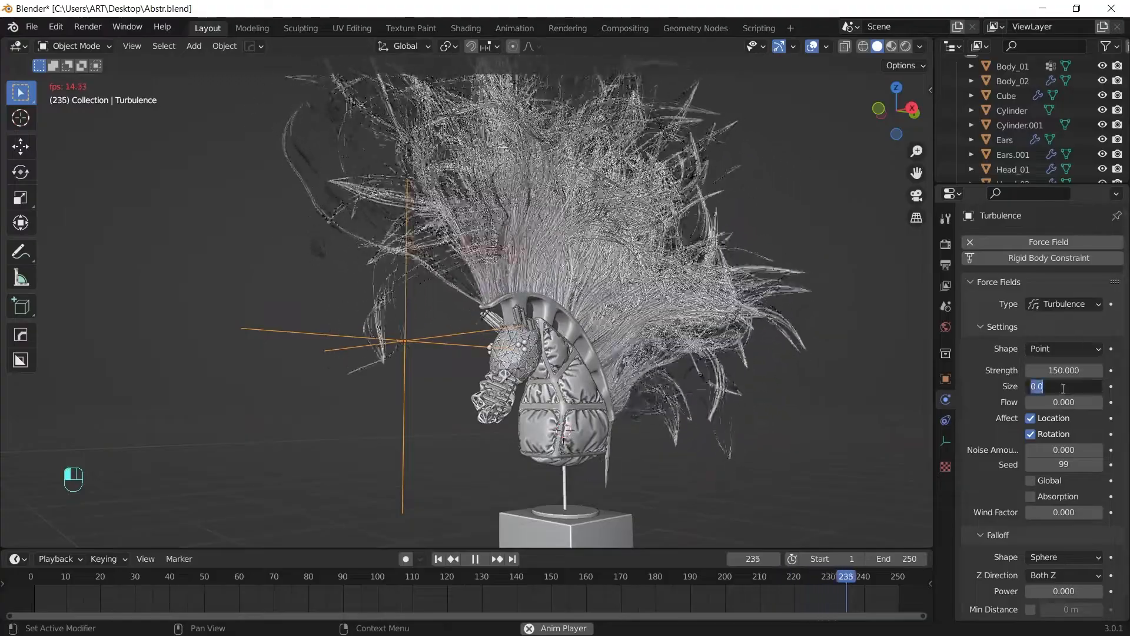
{"action": "left_click_drag", "start_coordinate": [1083, 385], "coordinate": [987, 379]}
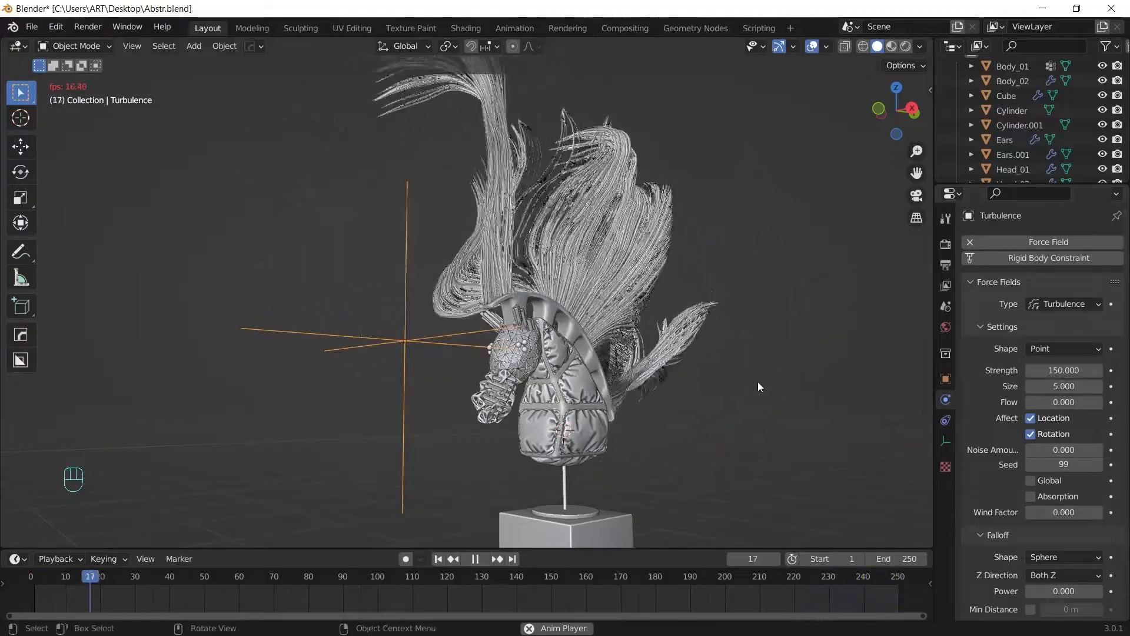
Set the turbulence field's flow to 7.
{"action": "middle_click_drag", "start_coordinate": [757, 381], "coordinate": [664, 355]}
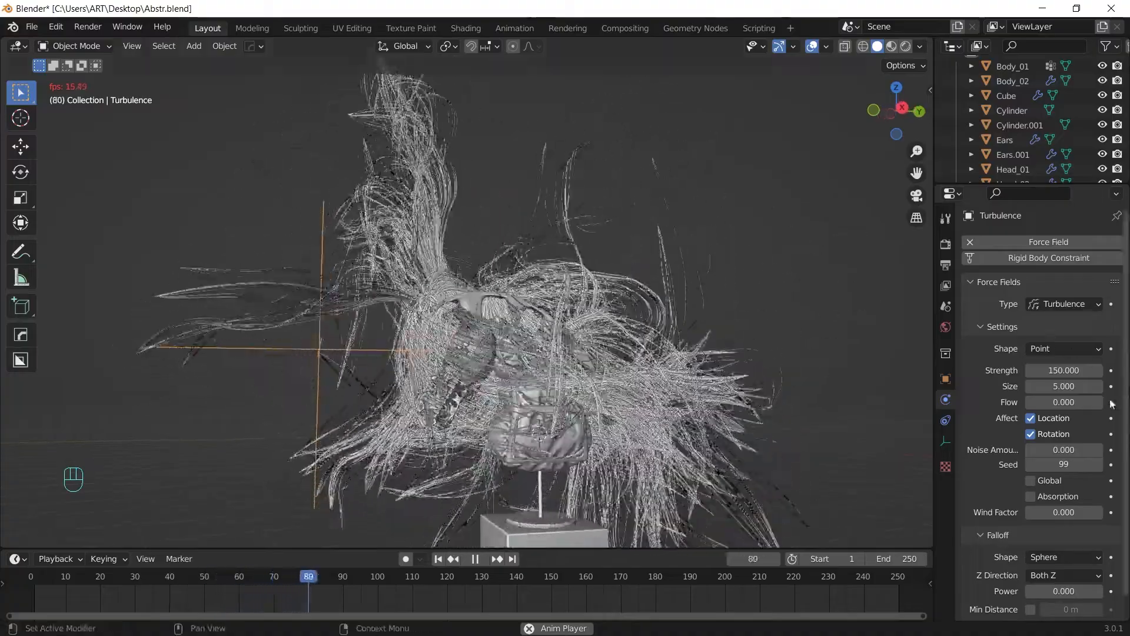
{"action": "left_click", "coordinate": [1057, 403]}
{"action": "type", "text": "7"}
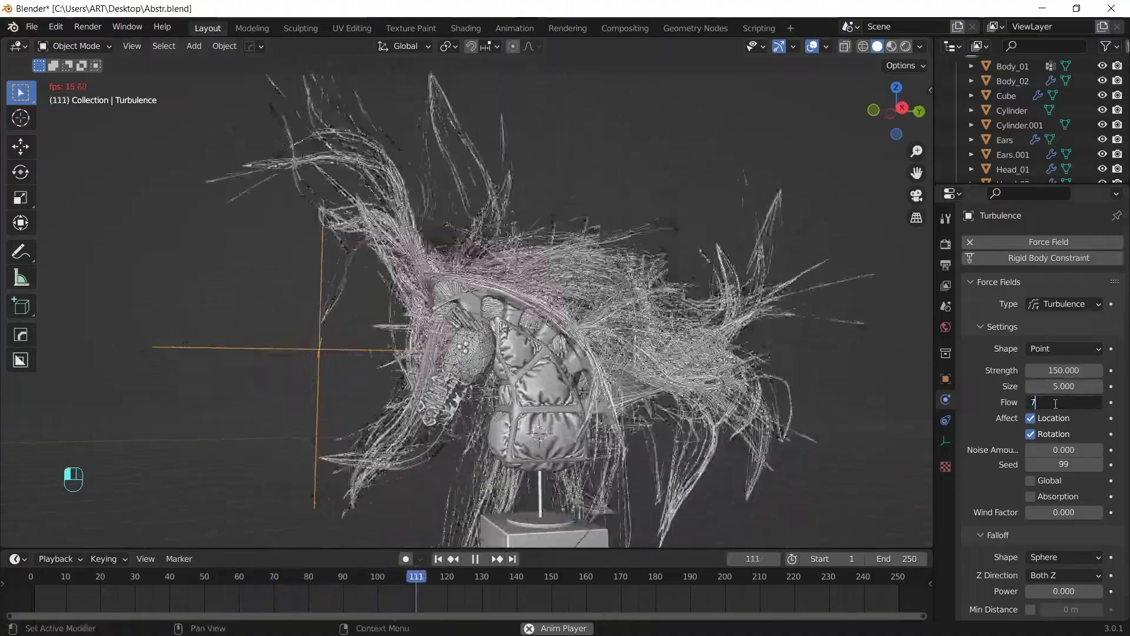
{"action": "key", "text": "Return"}
Set the turbulence field's size to 1 and restart the hair simulation from the first frame.
{"action": "middle_click_drag", "start_coordinate": [588, 355], "coordinate": [598, 339]}
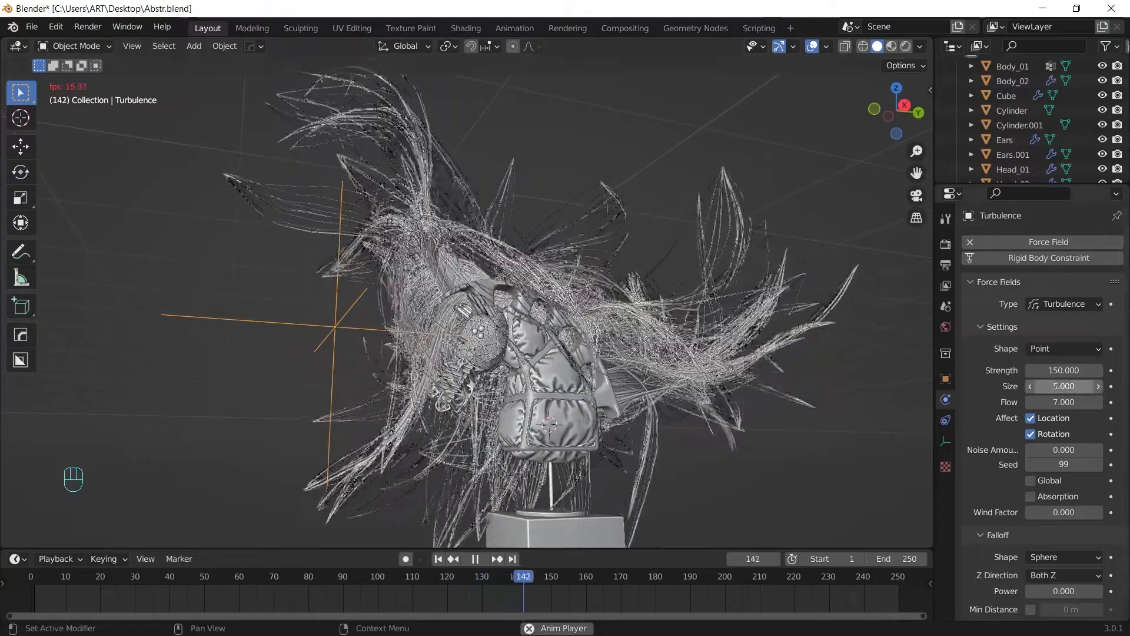
{"action": "left_click", "coordinate": [1060, 386]}
{"action": "type", "text": "1"}
{"action": "key", "text": "Return"}
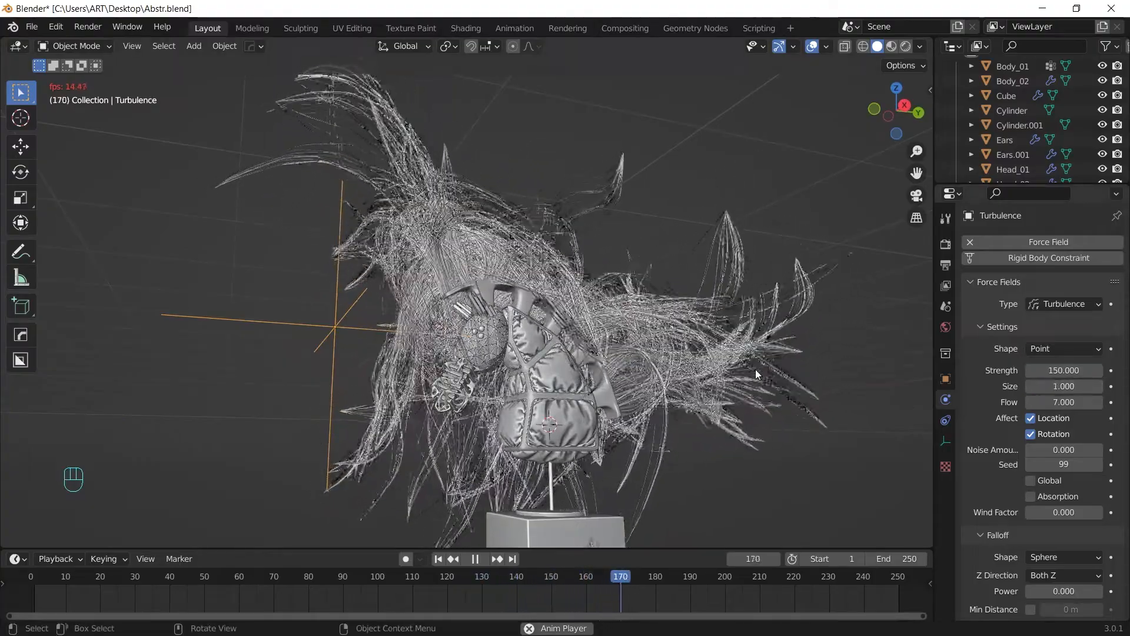
{"action": "key", "text": "shift+Left"}
{"action": "mouse_move", "coordinate": [698, 369]}
{"action": "middle_mouse_down"}
{"action": "mouse_move", "coordinate": [750, 353]}
{"action": "mouse_move", "coordinate": [761, 370]}
{"action": "mouse_move", "coordinate": [748, 385]}
{"action": "mouse_move", "coordinate": [696, 387]}
{"action": "mouse_move", "coordinate": [666, 365]}
{"action": "mouse_move", "coordinate": [684, 365]}
{"action": "middle_mouse_up"}
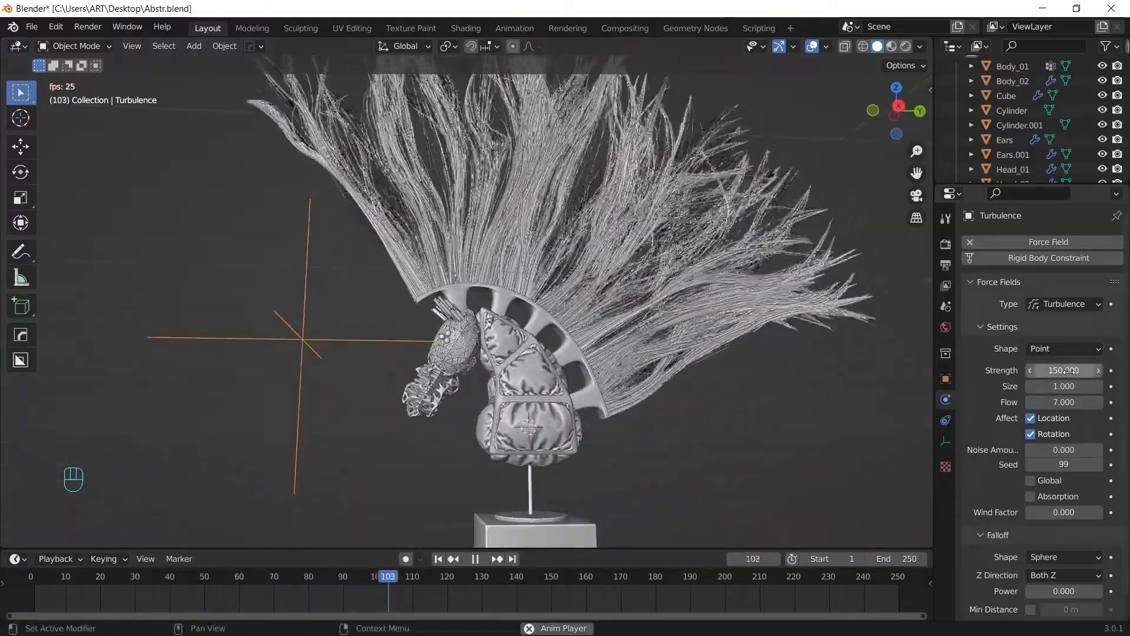
Set the turbulence field's strength to 100 and its size to 0.
{"action": "left_click", "coordinate": [1070, 371]}
{"action": "type", "text": "100"}
{"action": "key", "text": "Return"}
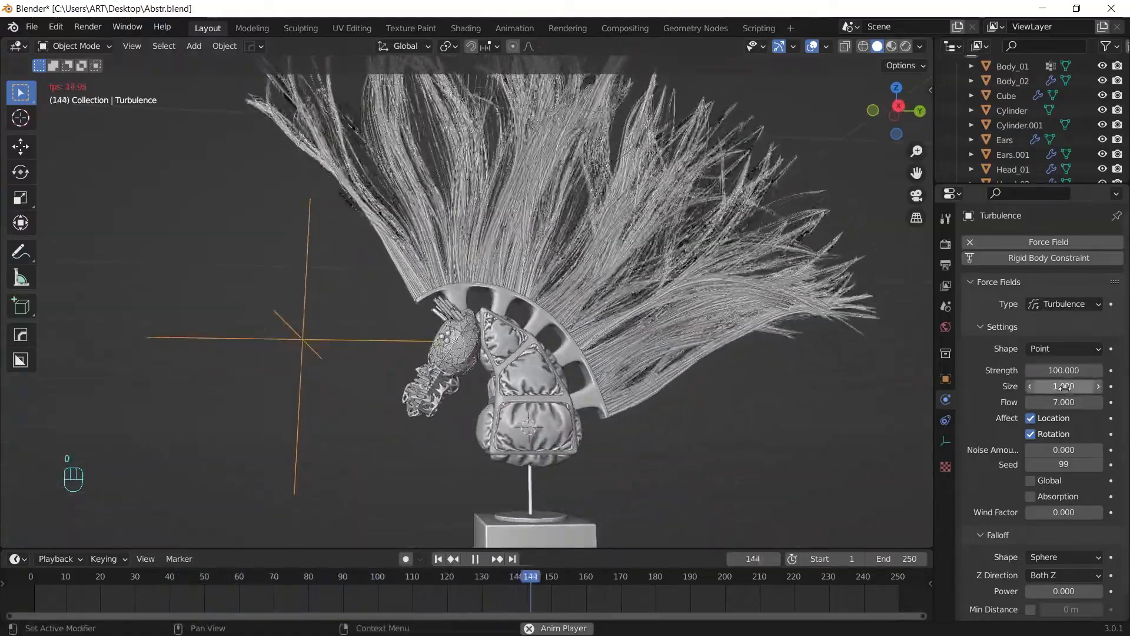
{"action": "left_click", "coordinate": [1069, 387]}
{"action": "type", "text": "0"}
{"action": "key", "text": "Return"}
Set the turbulence field's flow to 3.
{"action": "left_click", "coordinate": [1064, 402]}
{"action": "type", "text": "3"}
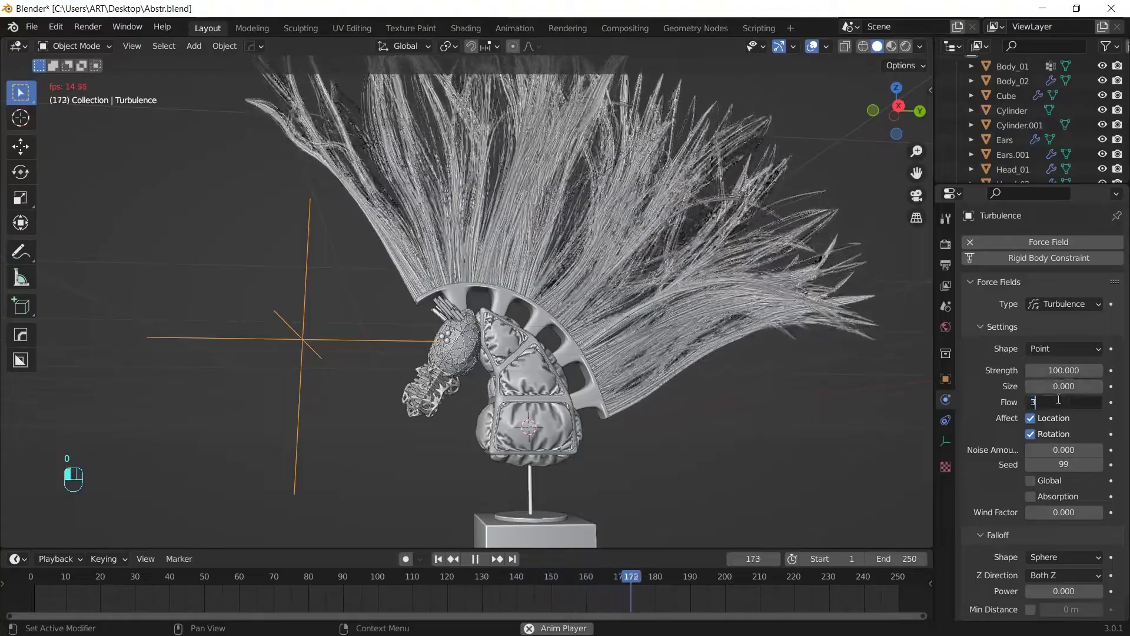
{"action": "key", "text": "Return"}
{"action": "left_click", "coordinate": [1049, 386]}
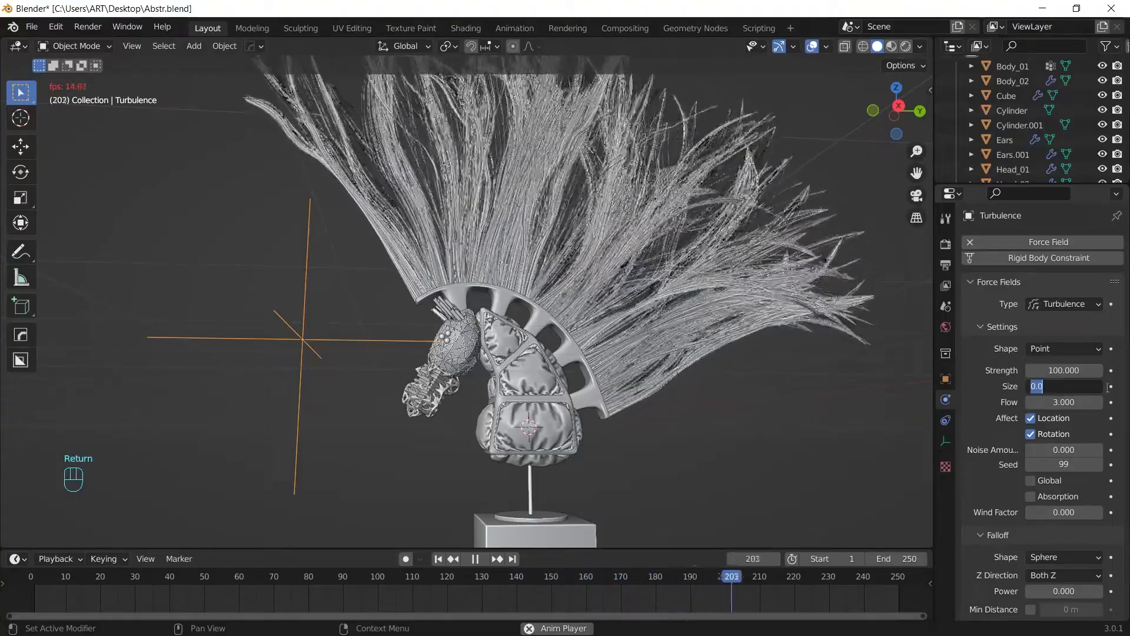
{"action": "left_click", "coordinate": [852, 434]}
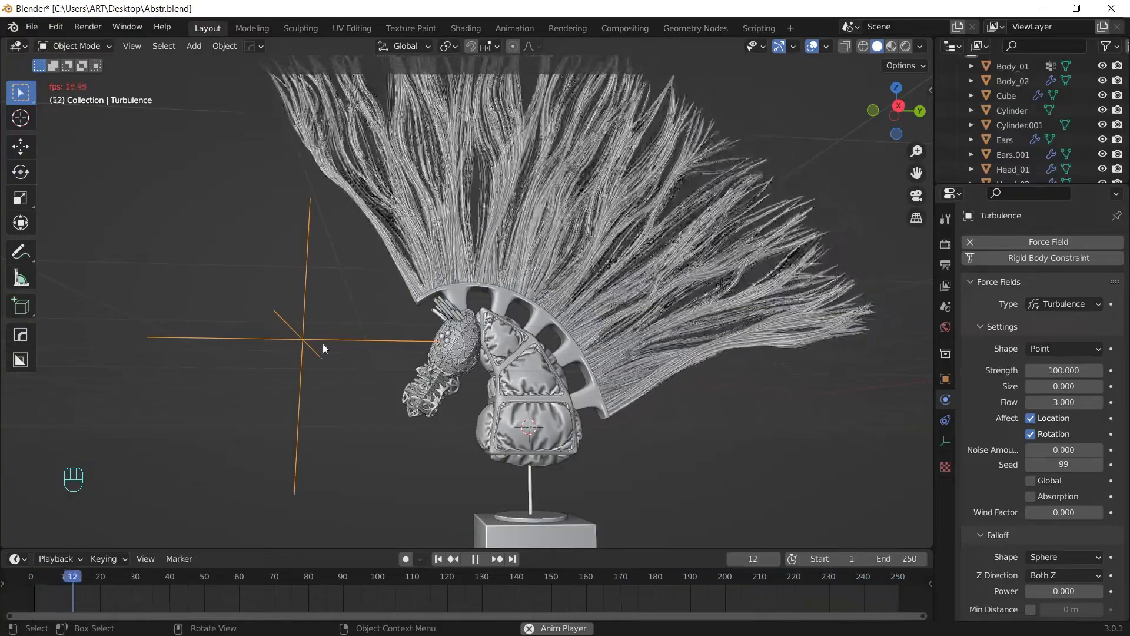
Move the turbulence field in the right-side view into the rear of the mane, at about Y 5.2 m and Z 7.7 m.
{"action": "scroll", "coordinate": [491, 419], "scroll_direction": "down", "scroll_amount": 3}
{"action": "key", "text": "grave"}
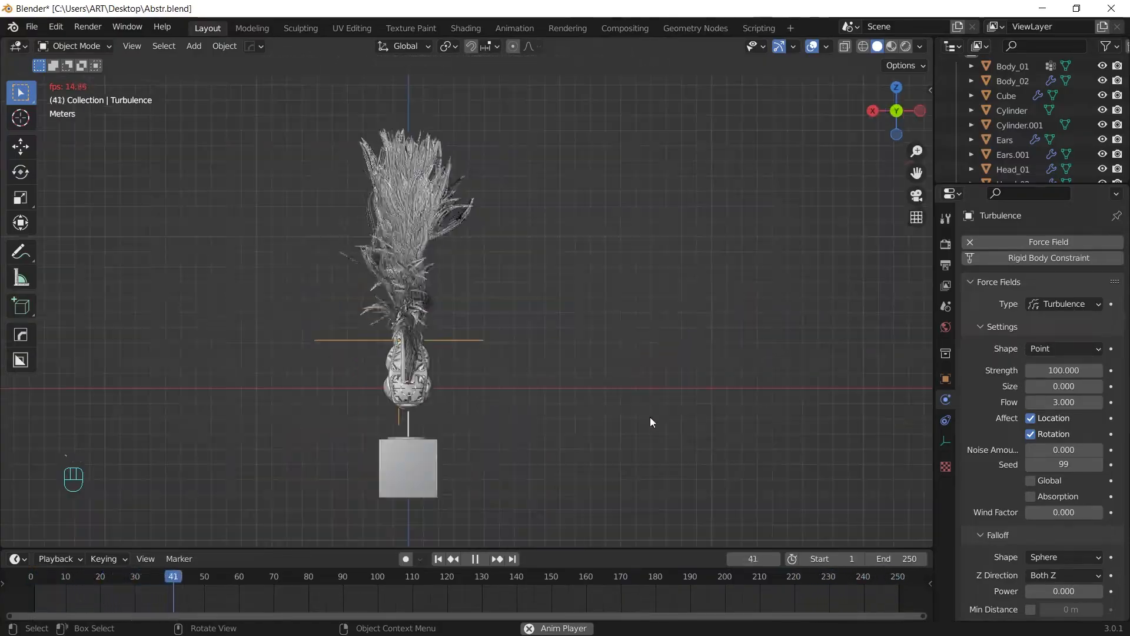
{"action": "key", "text": "grave"}
{"action": "key", "text": "g"}
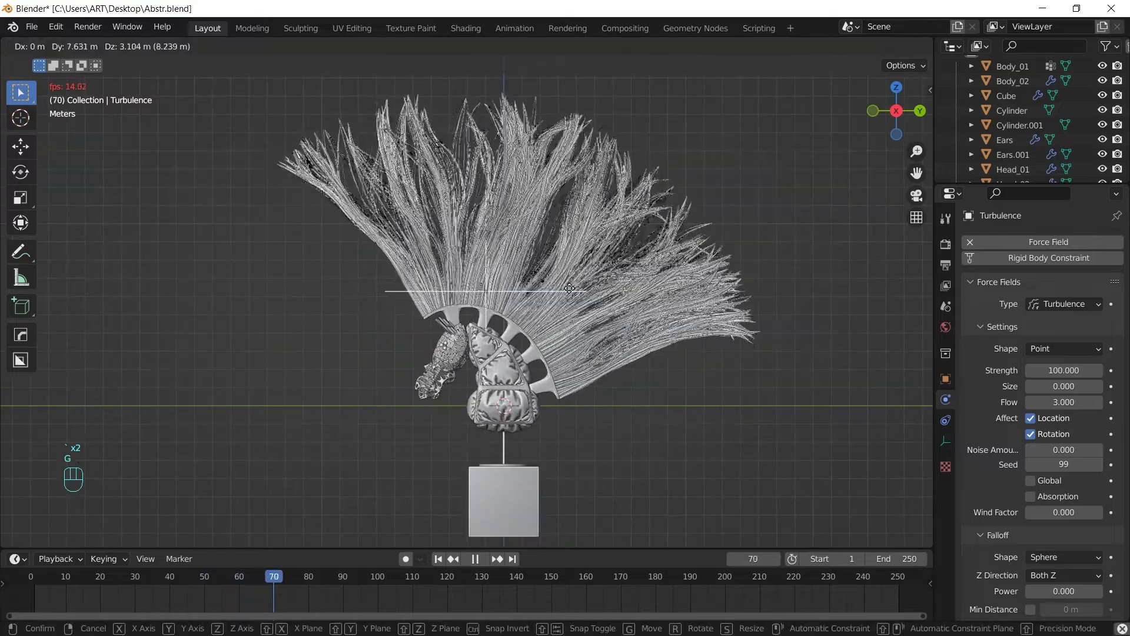
{"action": "left_click", "coordinate": [633, 276]}
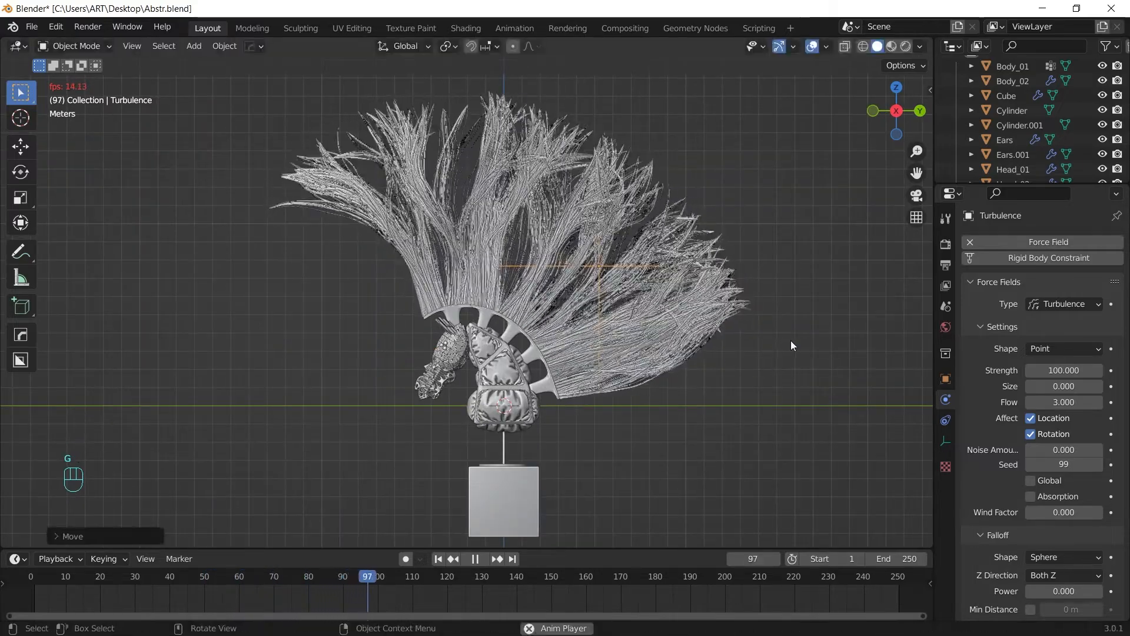
Pause playback and set the scene's frame rate to 30 fps and its end frame to 300.
{"action": "key", "text": "space"}
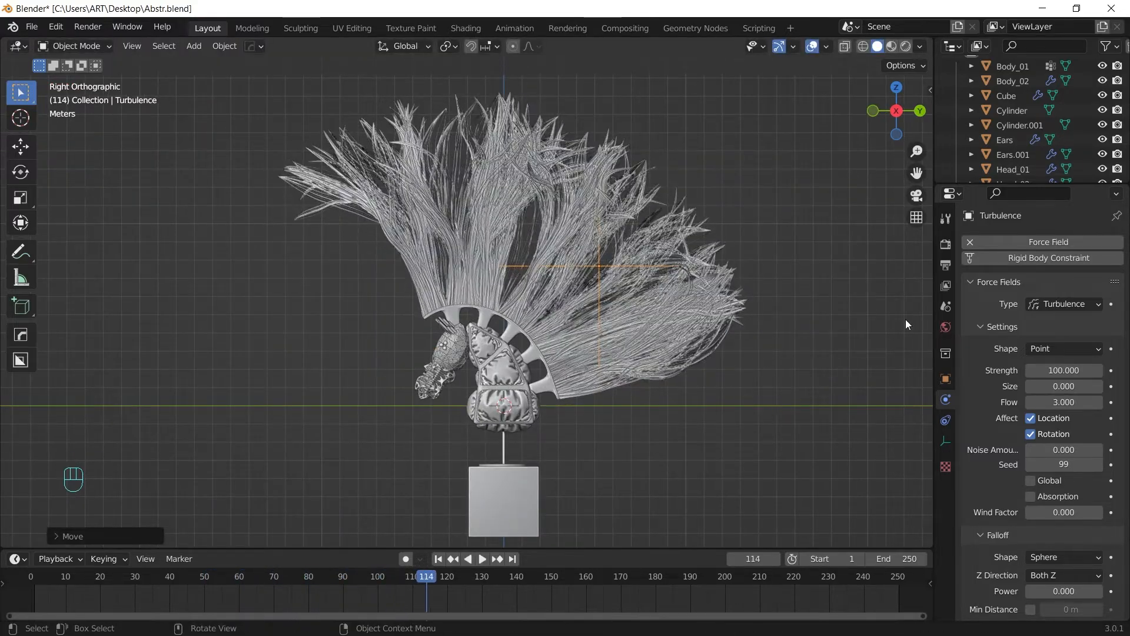
{"action": "left_click", "coordinate": [946, 244]}
{"action": "left_click", "coordinate": [943, 266]}
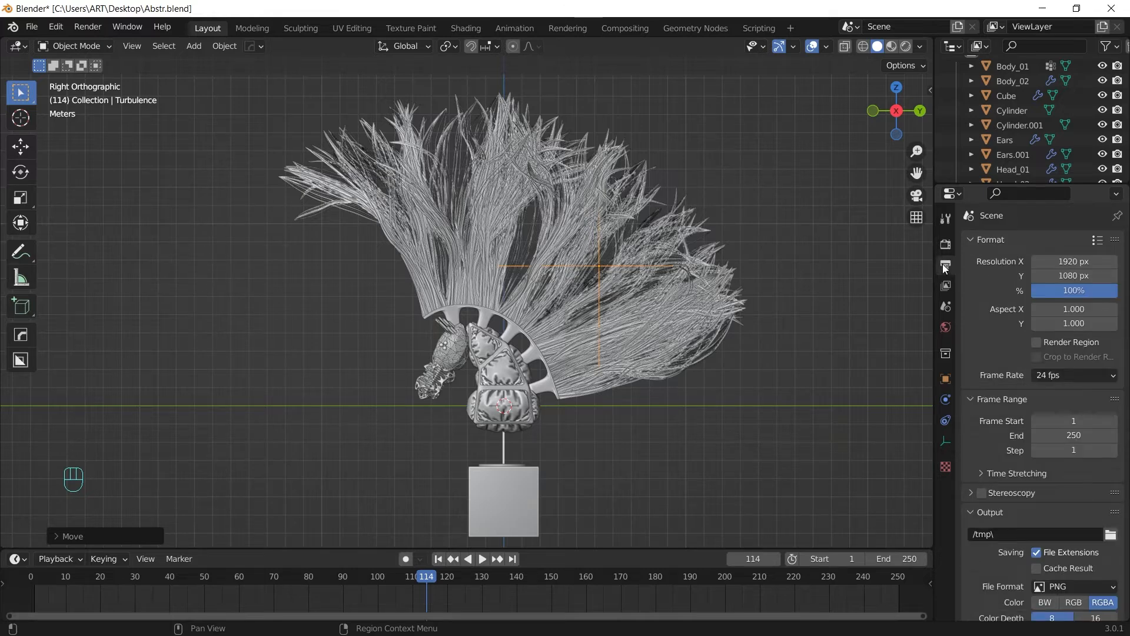
{"action": "left_click", "coordinate": [1054, 377]}
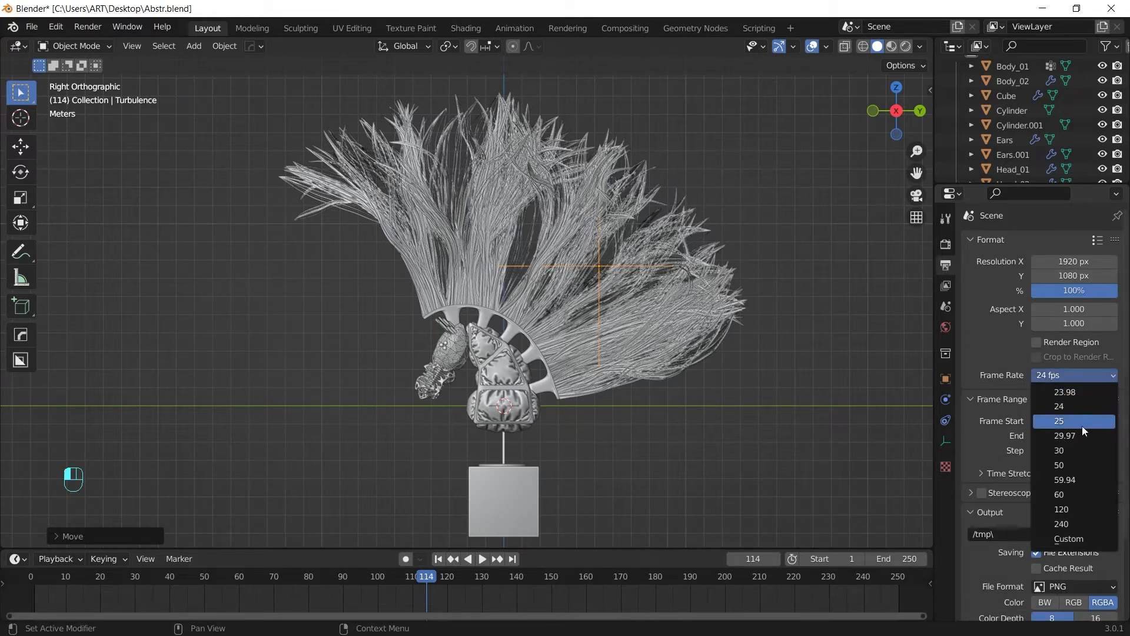
{"action": "left_click", "coordinate": [1080, 450]}
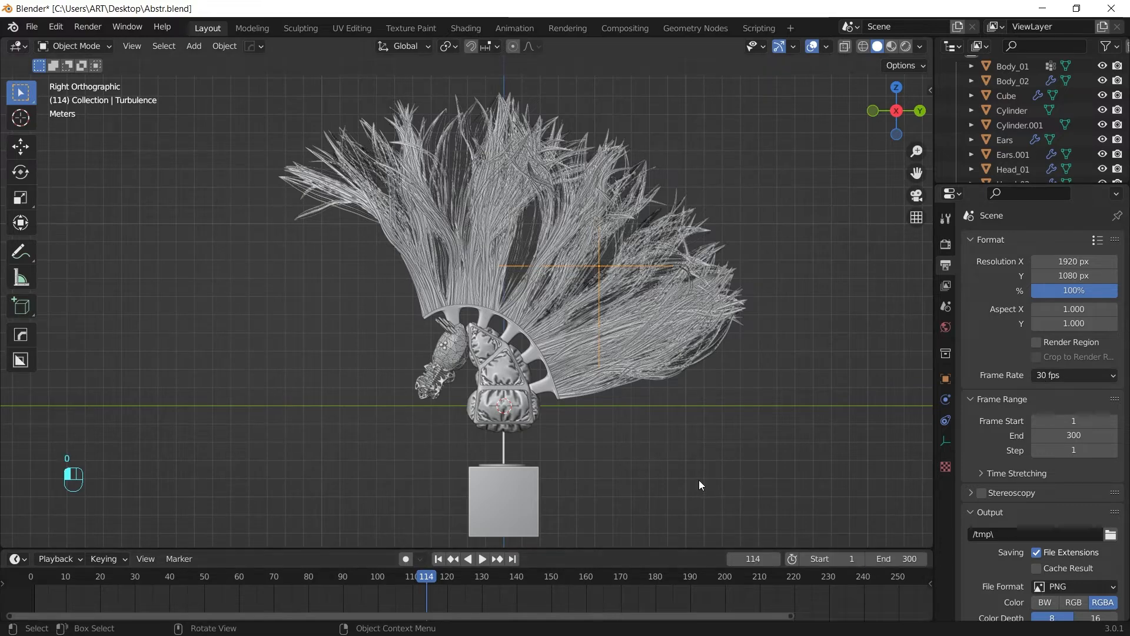
Replay the hair simulation from frame 1, stop it, and set the scene's frame range to 60–360.
{"action": "key", "text": "shift+Left"}
{"action": "key", "text": "space"}
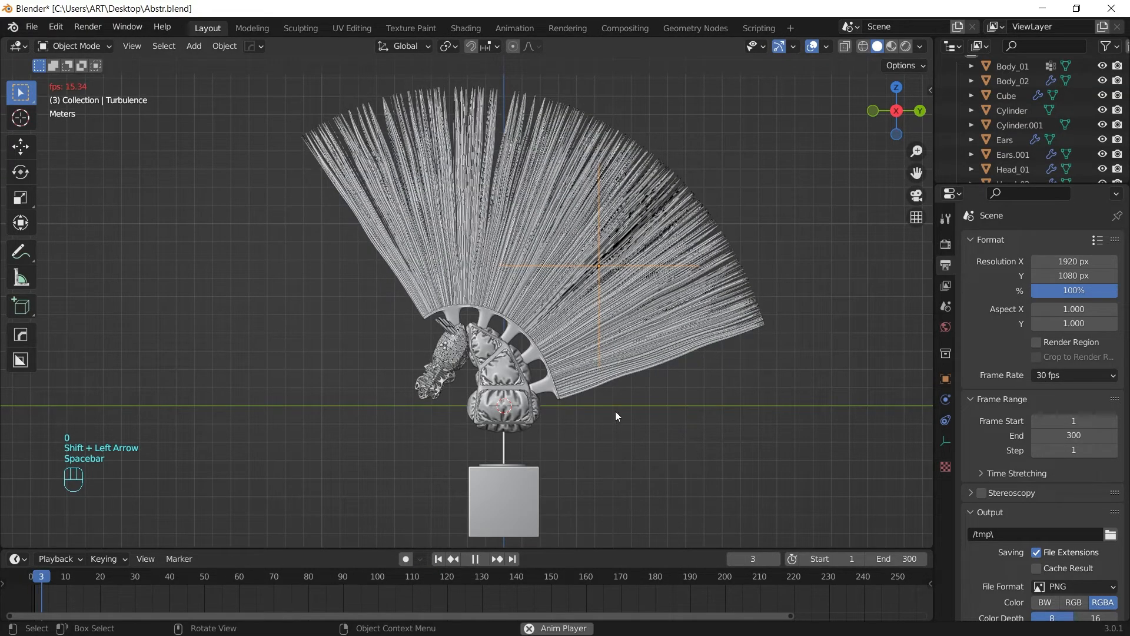
{"action": "key", "text": "space"}
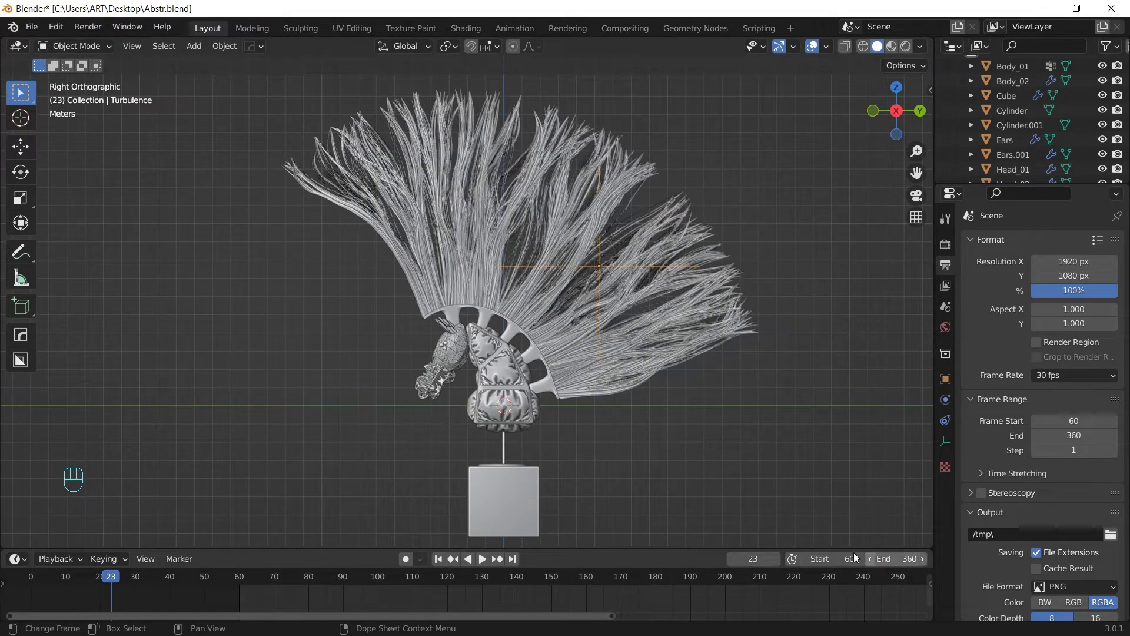
Play the hair simulation from frame 60 a couple of times to examine the mane's motion.
{"action": "key", "text": "shift+Left"}
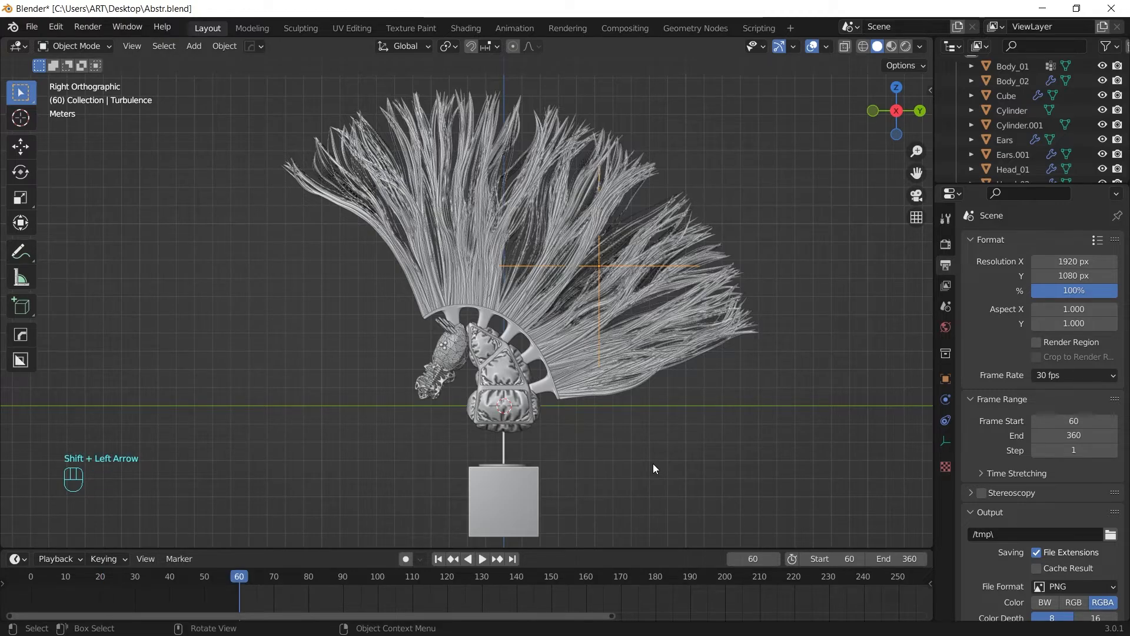
{"action": "key", "text": "space"}
{"action": "key", "text": "space"}
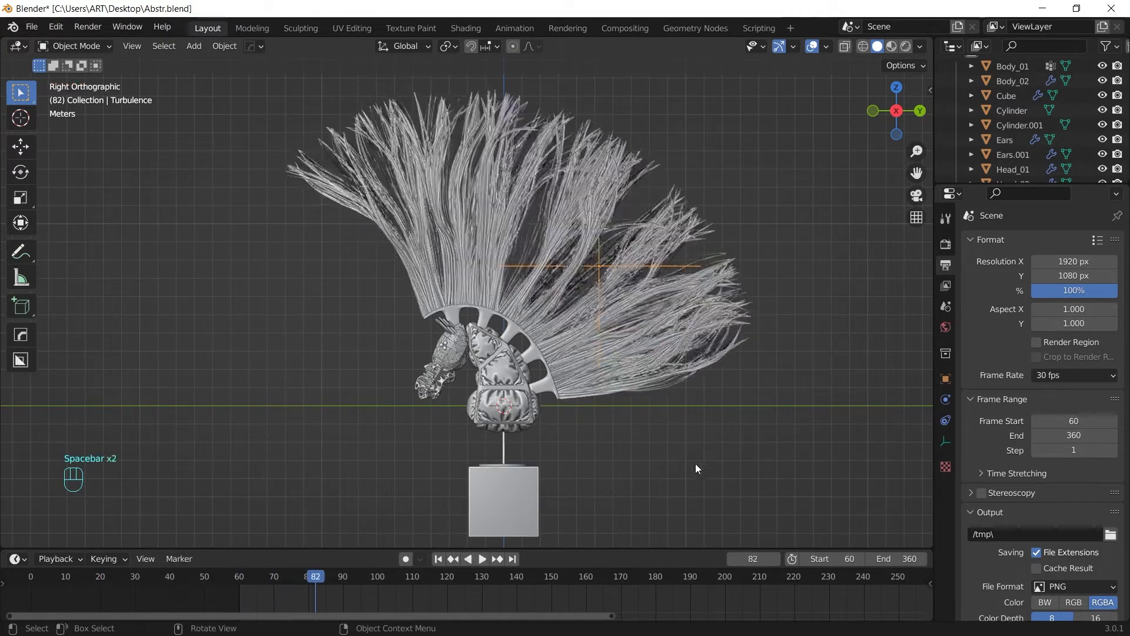
{"action": "key", "text": "shift+Left"}
{"action": "key", "text": "space"}
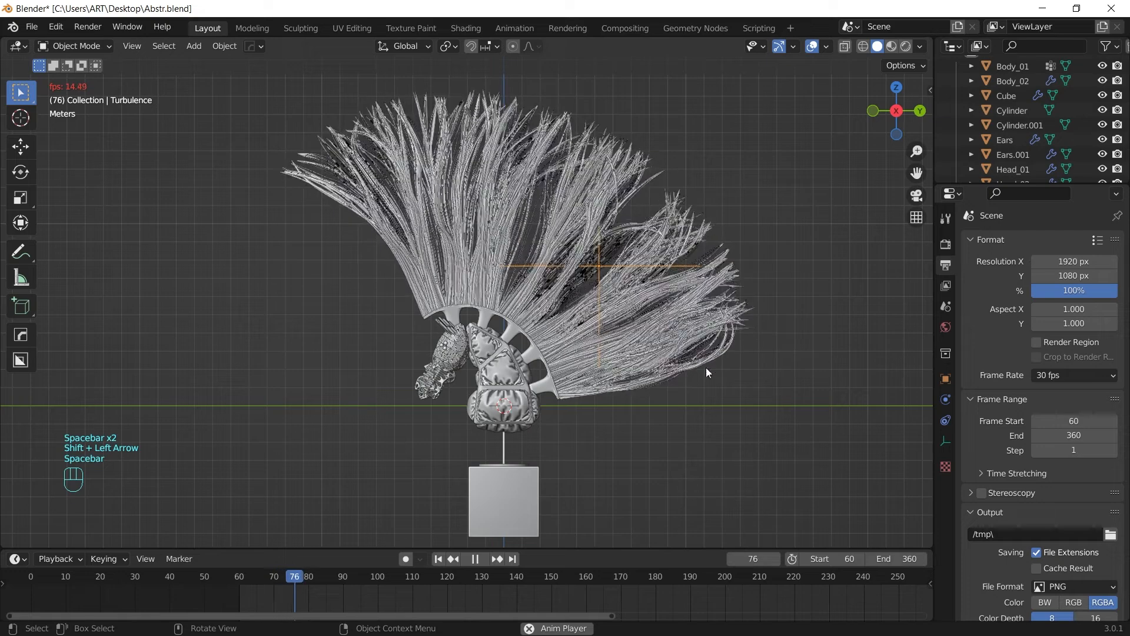
{"action": "key", "text": "space"}
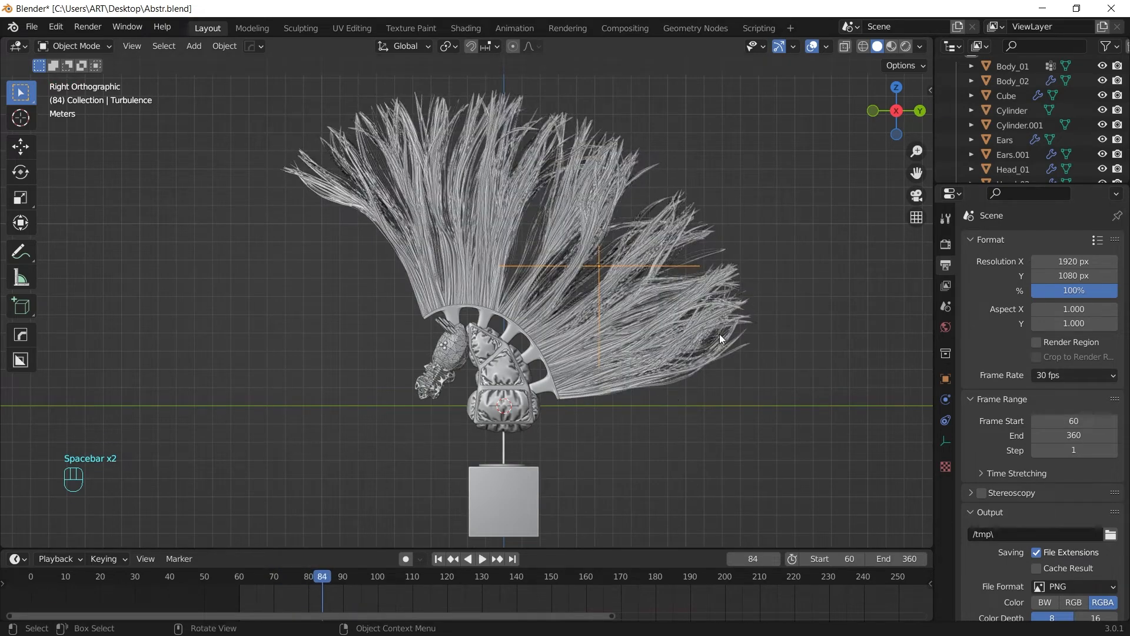
Set the simulation cache of the mane strip's hair particles to end at frame 360.
{"action": "left_click", "coordinate": [944, 421]}
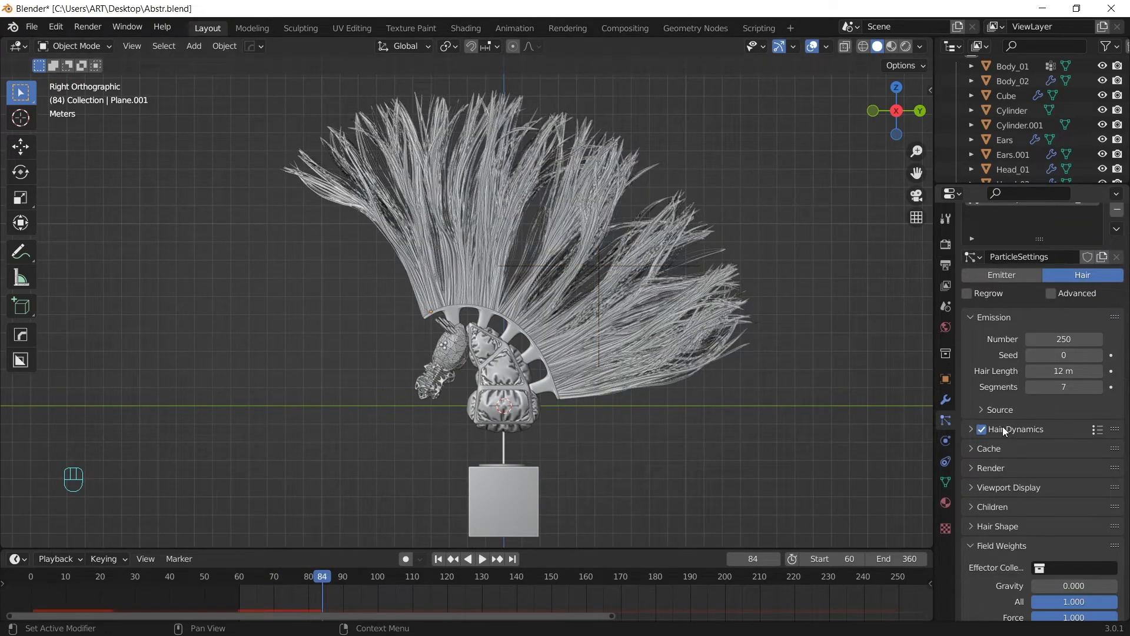
{"action": "left_click", "coordinate": [971, 447]}
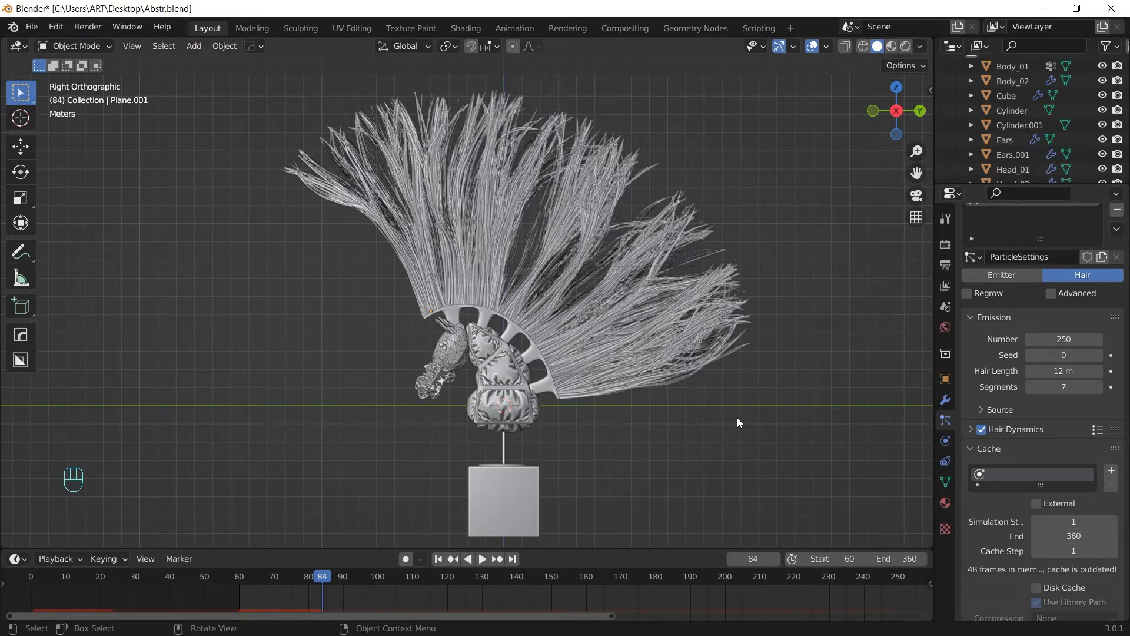
{"action": "mouse_move", "coordinate": [737, 422]}
{"action": "middle_mouse_down"}
{"action": "mouse_move", "coordinate": [786, 418]}
{"action": "mouse_move", "coordinate": [772, 410]}
{"action": "middle_mouse_up"}
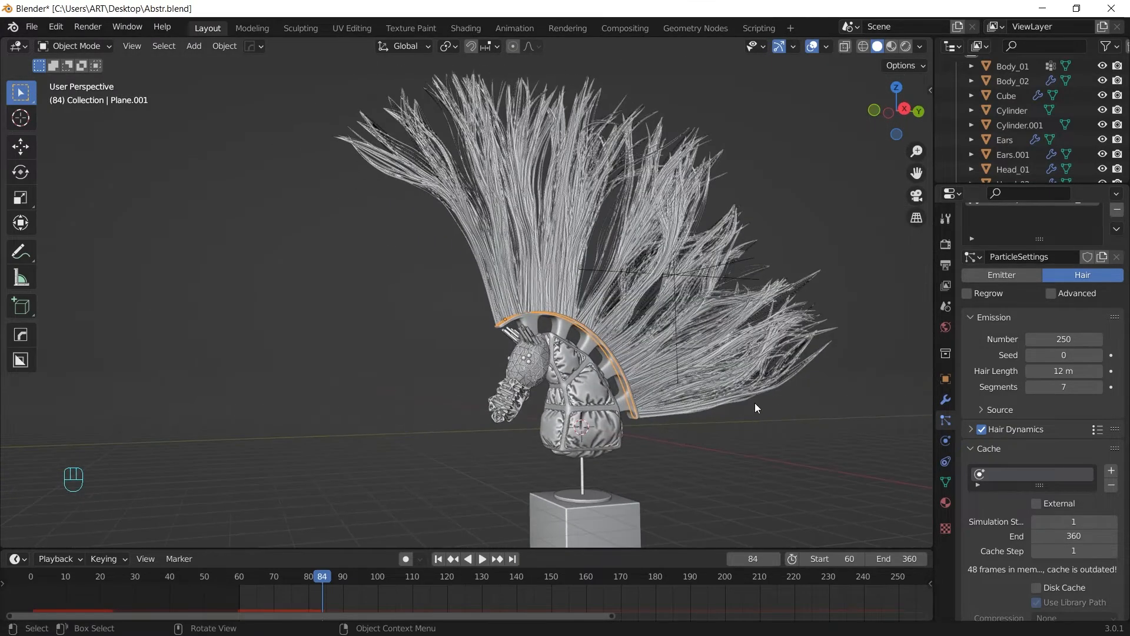
Keyframe the turbulence field's rotation at 0° on all axes on frame 60.
{"action": "key", "text": "shift+Left"}
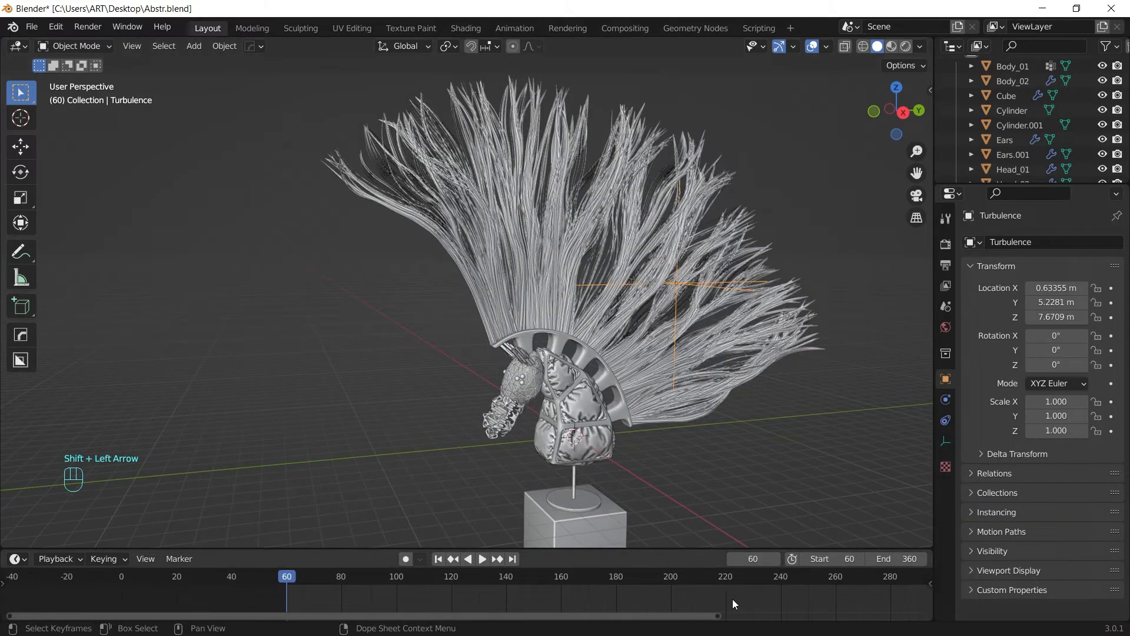
{"action": "scroll", "coordinate": [732, 599], "scroll_direction": "down", "scroll_amount": 3}
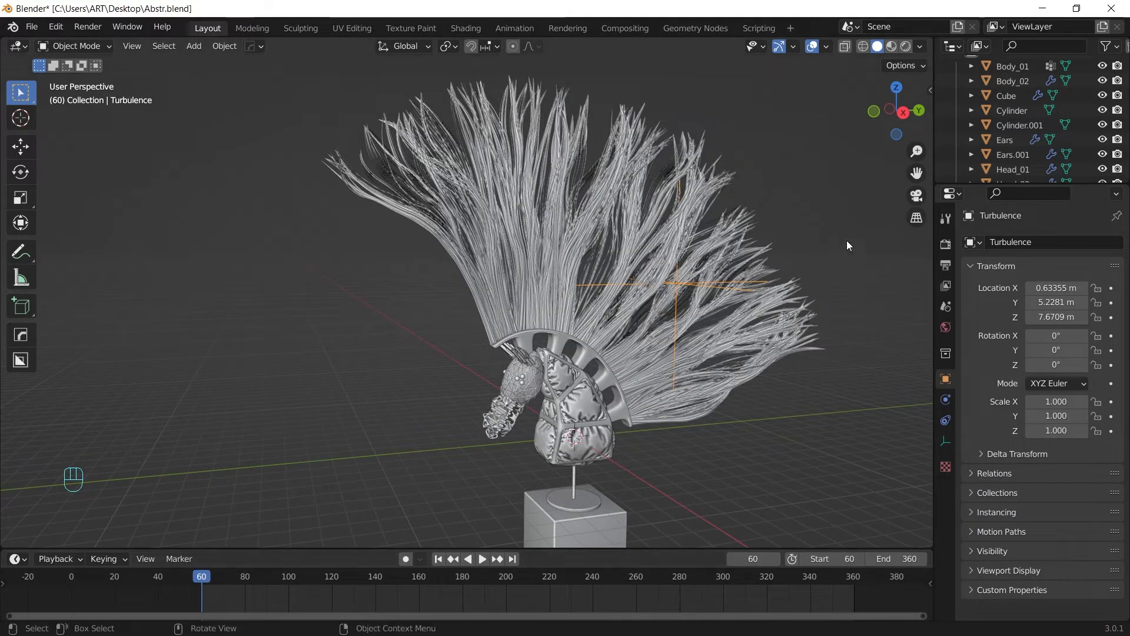
{"action": "key", "text": "n"}
{"action": "left_click", "coordinate": [925, 92]}
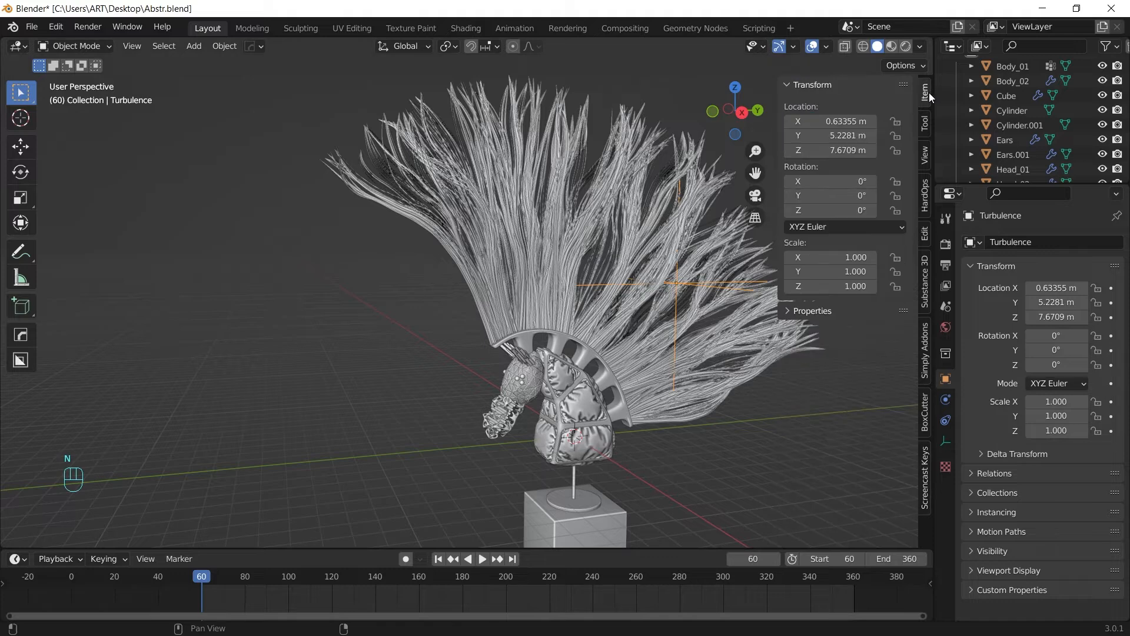
{"action": "key", "text": "i"}
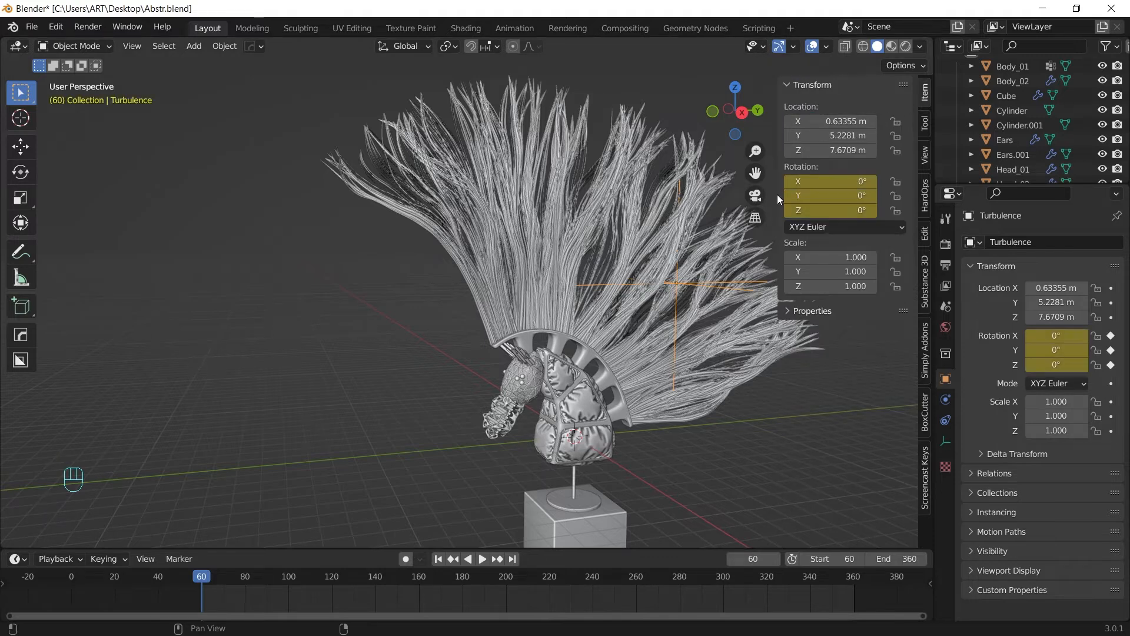
Keyframe the turbulence field's rotation on frame 360 with X at 360°, and play the animation.
{"action": "key", "text": "shift+Right"}
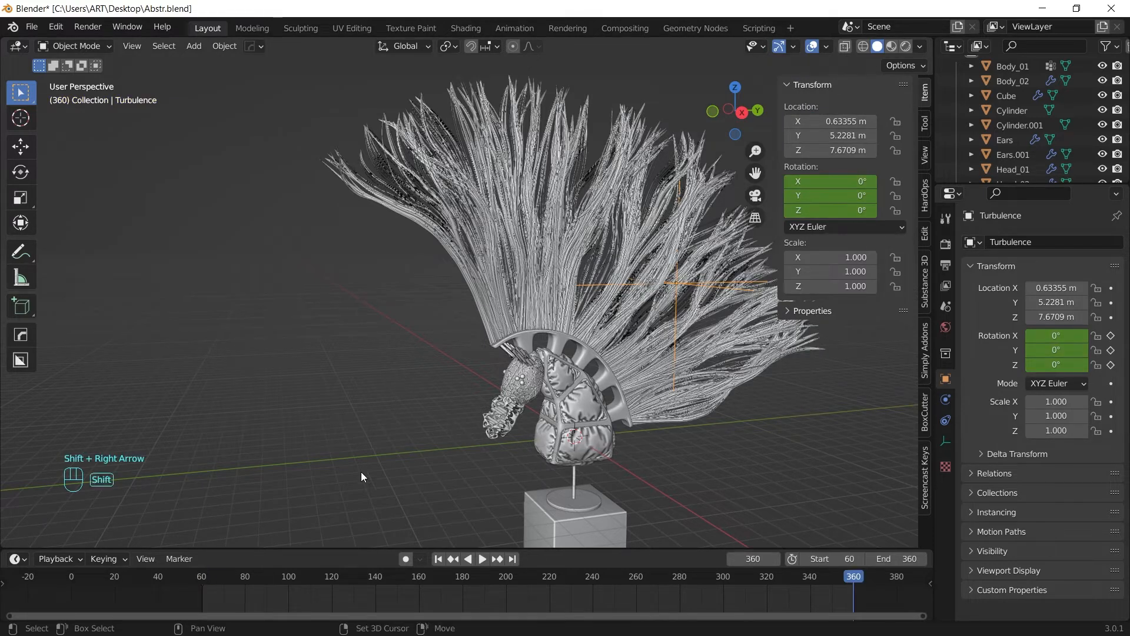
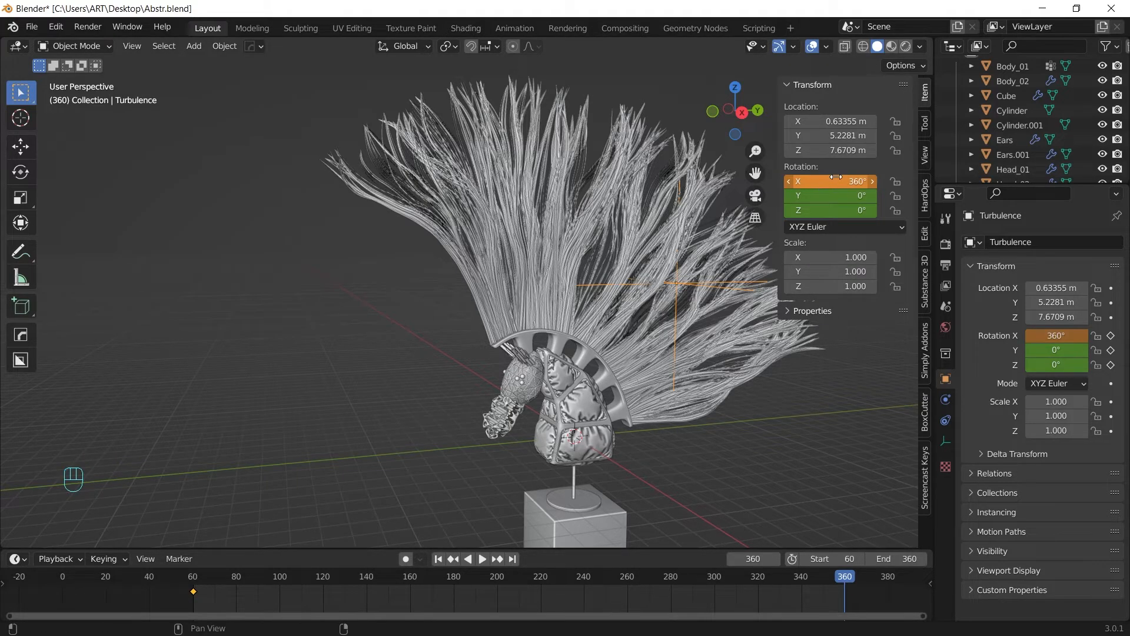
{"action": "key", "text": "space"}
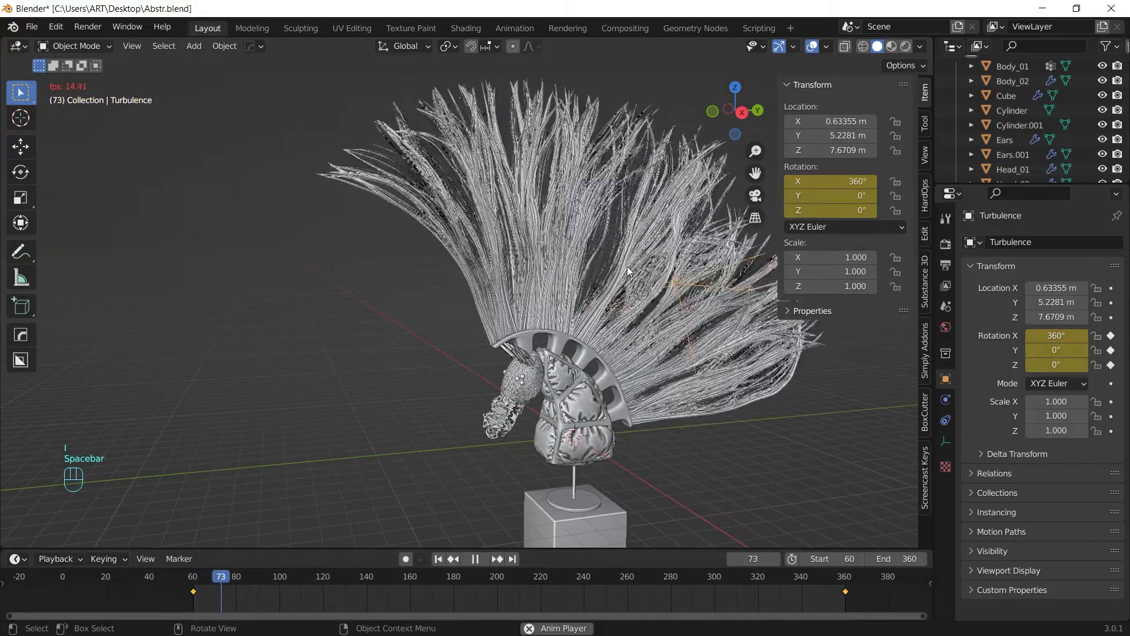
{"action": "middle_click_drag", "start_coordinate": [587, 401], "coordinate": [545, 369]}
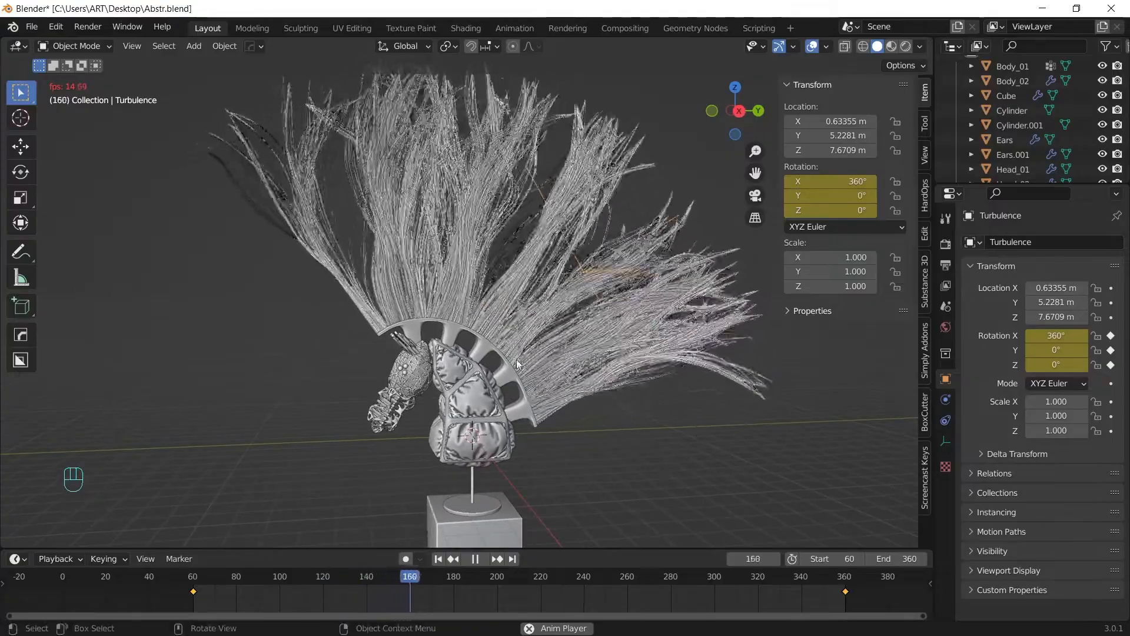
Move the turbulence field down within the mane to about X 0.15 m, Y 5.6 m, Z 5.3 m.
{"action": "middle_click_drag", "start_coordinate": [454, 260], "coordinate": [488, 337]}
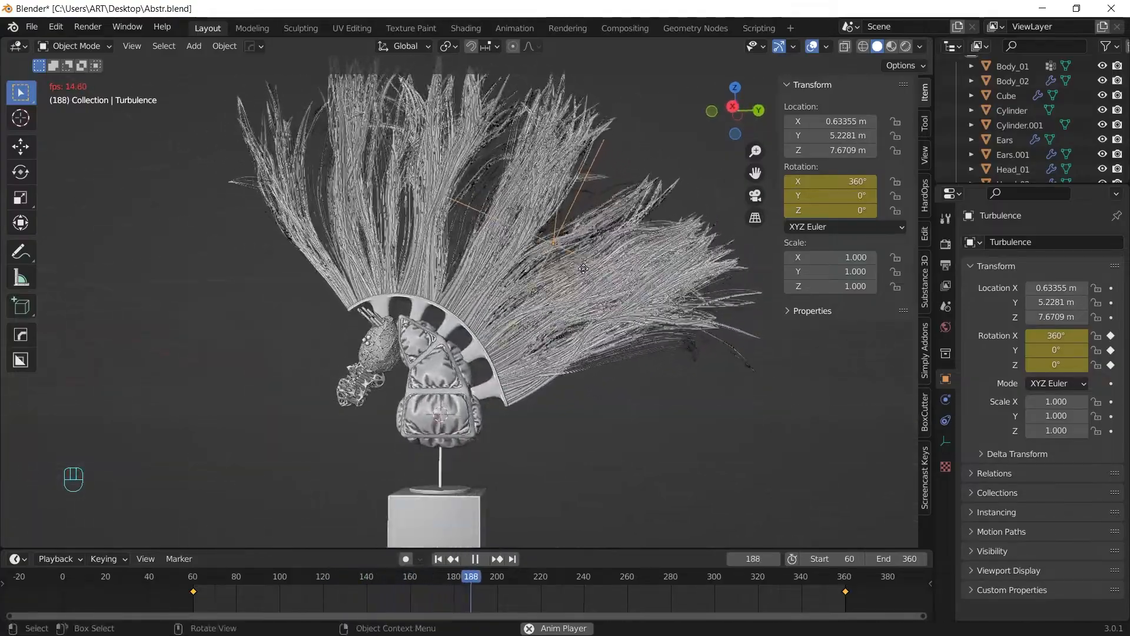
{"action": "key", "text": "g"}
{"action": "left_click", "coordinate": [584, 305]}
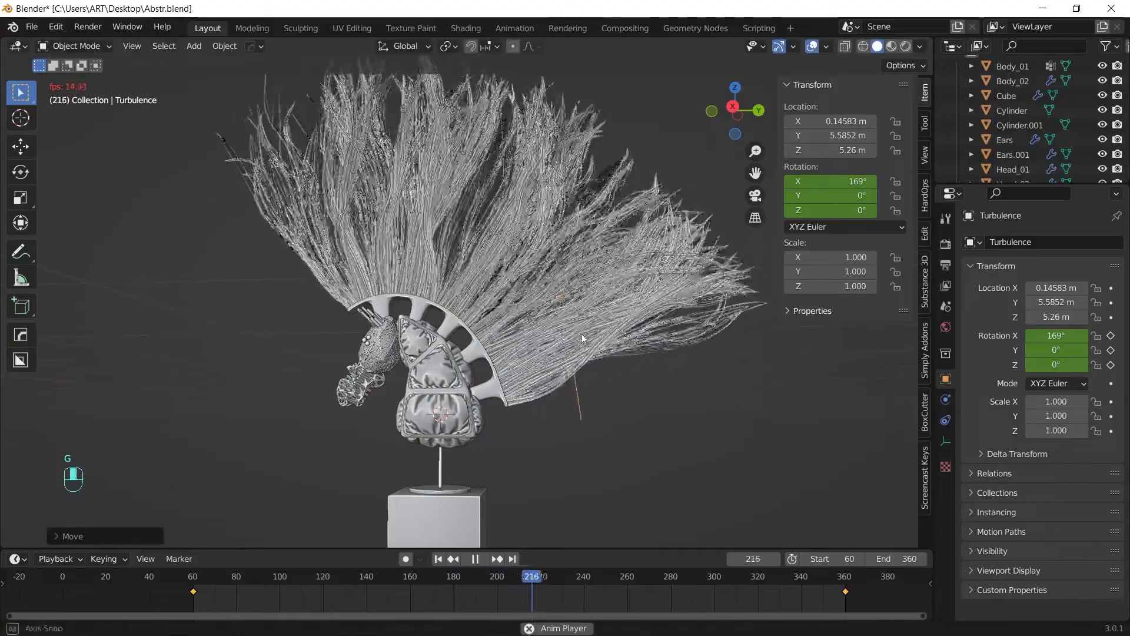
Add a camera and align it to a three-quarter view of the horse head and pedestal.
{"action": "middle_click_drag", "start_coordinate": [580, 329], "coordinate": [558, 339]}
{"action": "key", "text": "shift+a"}
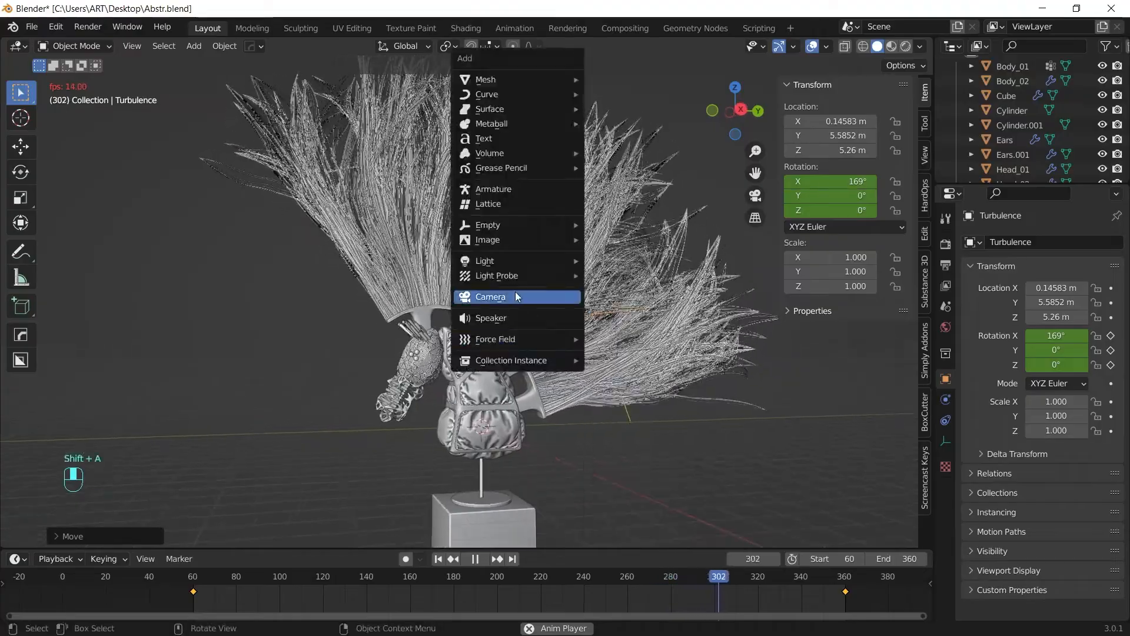
{"action": "left_click", "coordinate": [514, 294]}
{"action": "middle_click_drag", "start_coordinate": [507, 393], "coordinate": [545, 333], "text": "shift"}
{"action": "scroll", "coordinate": [557, 345], "scroll_direction": "up", "scroll_amount": 1}
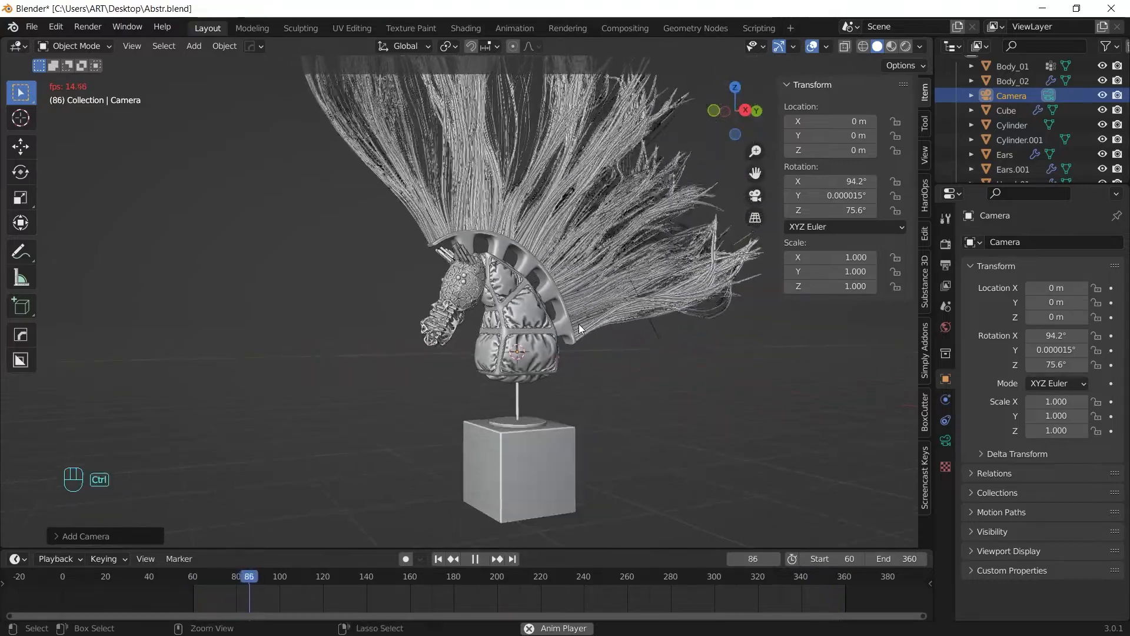
{"action": "key", "text": "ctrl+alt+KP_0"}
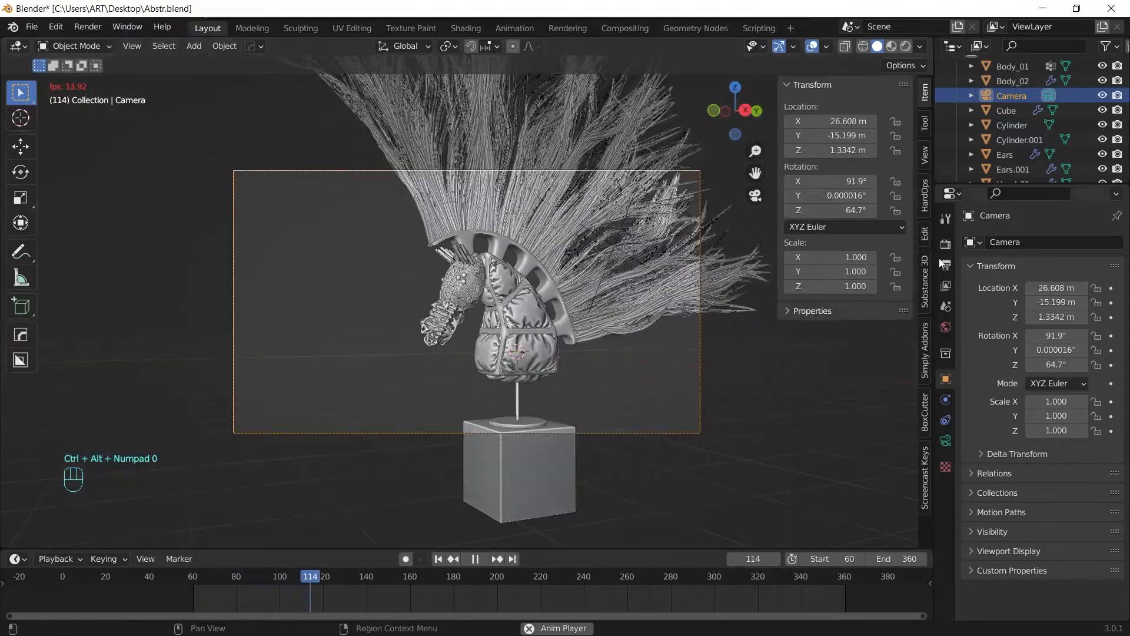
Set the render output's horizontal resolution to 1080 px for a square frame and stop the animation playback.
{"action": "left_click", "coordinate": [945, 246]}
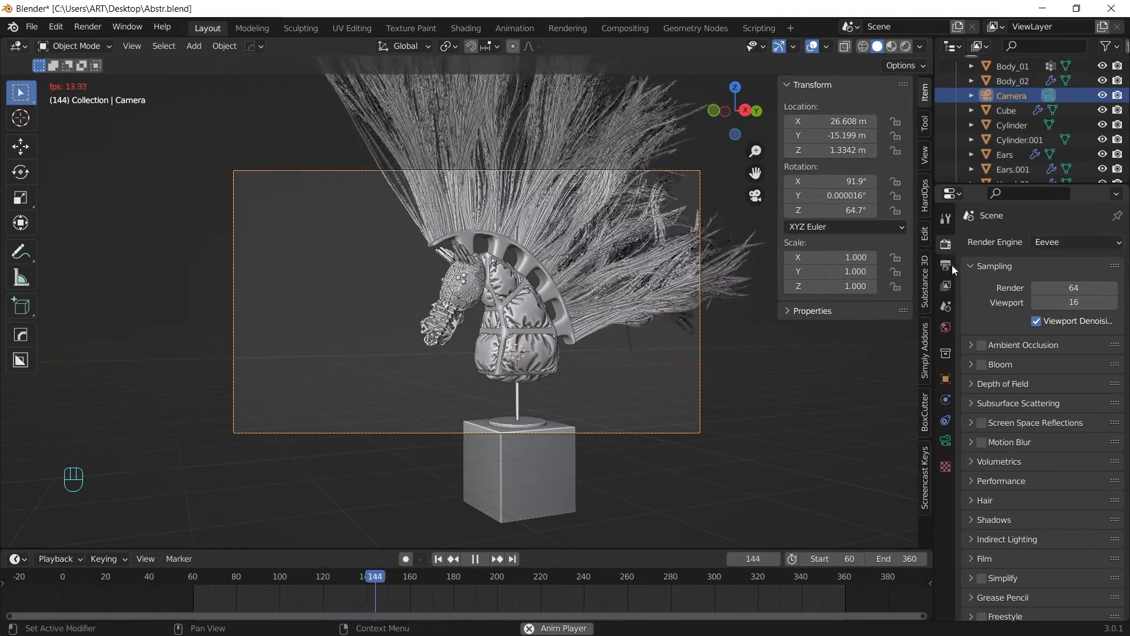
{"action": "left_click", "coordinate": [945, 266]}
{"action": "left_click", "coordinate": [1060, 262]}
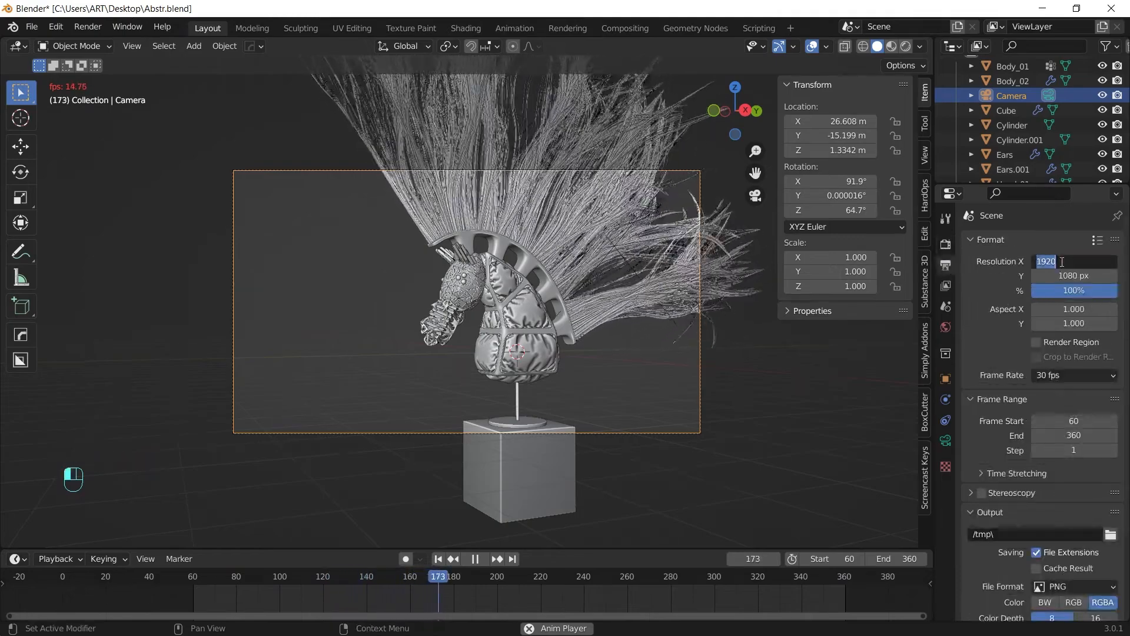
{"action": "type", "text": "1080"}
{"action": "key", "text": "Return"}
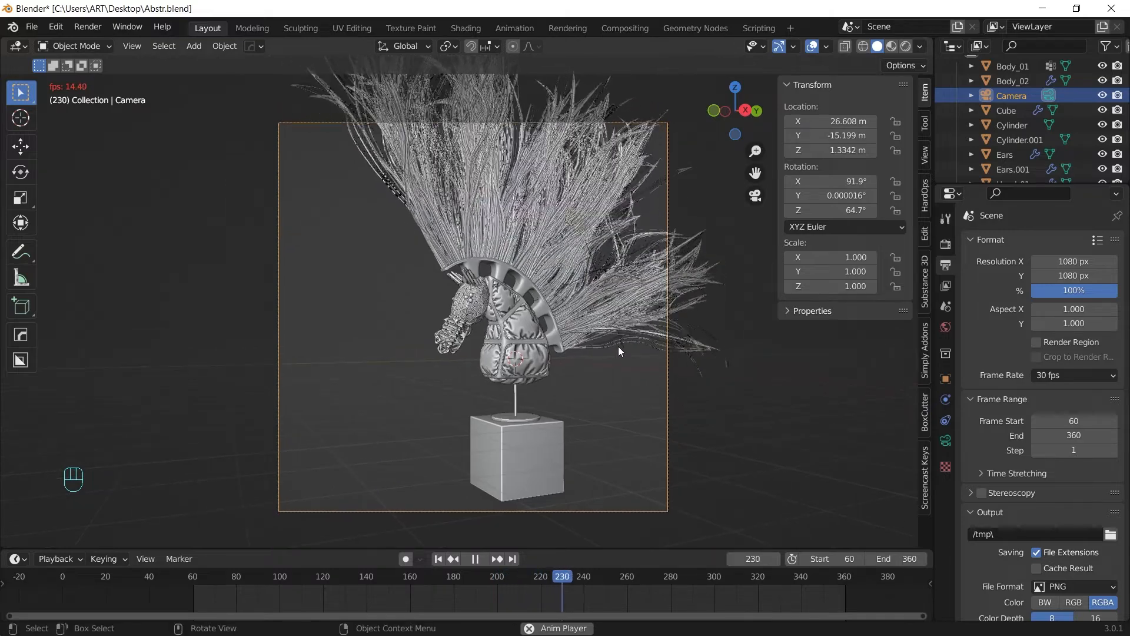
{"action": "key", "text": "space"}
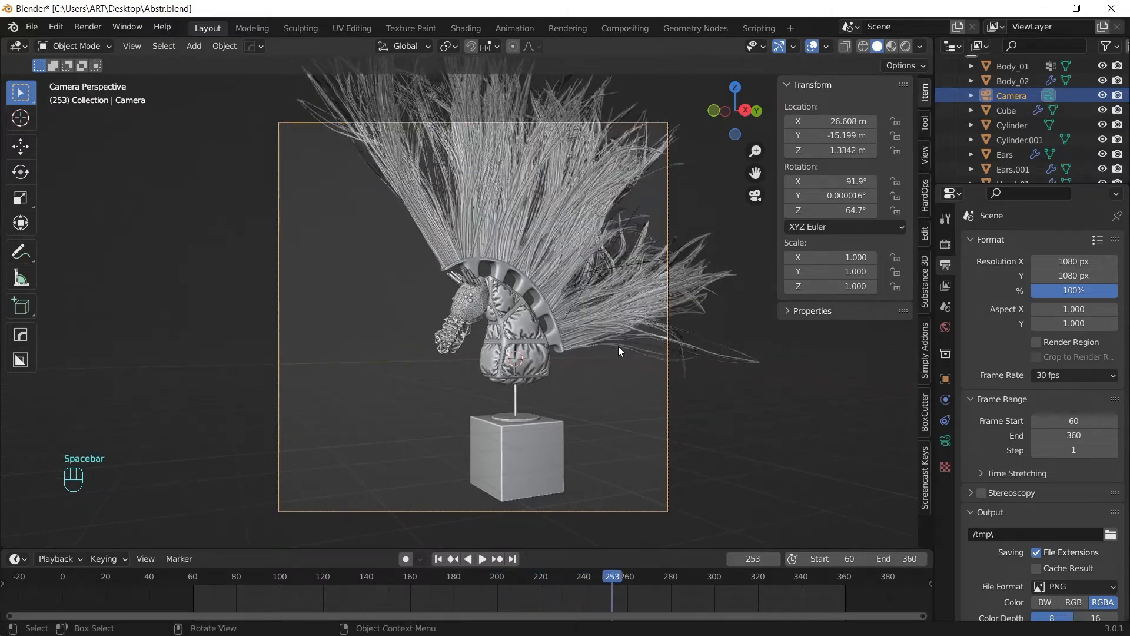
Move the camera closer along its local Z axis and reframe the horse from about X 22.9 m, Y -11.3 m, Z 0.37 m.
{"action": "key", "text": "g"}
{"action": "key", "text": "z"}
{"action": "key", "text": "z"}
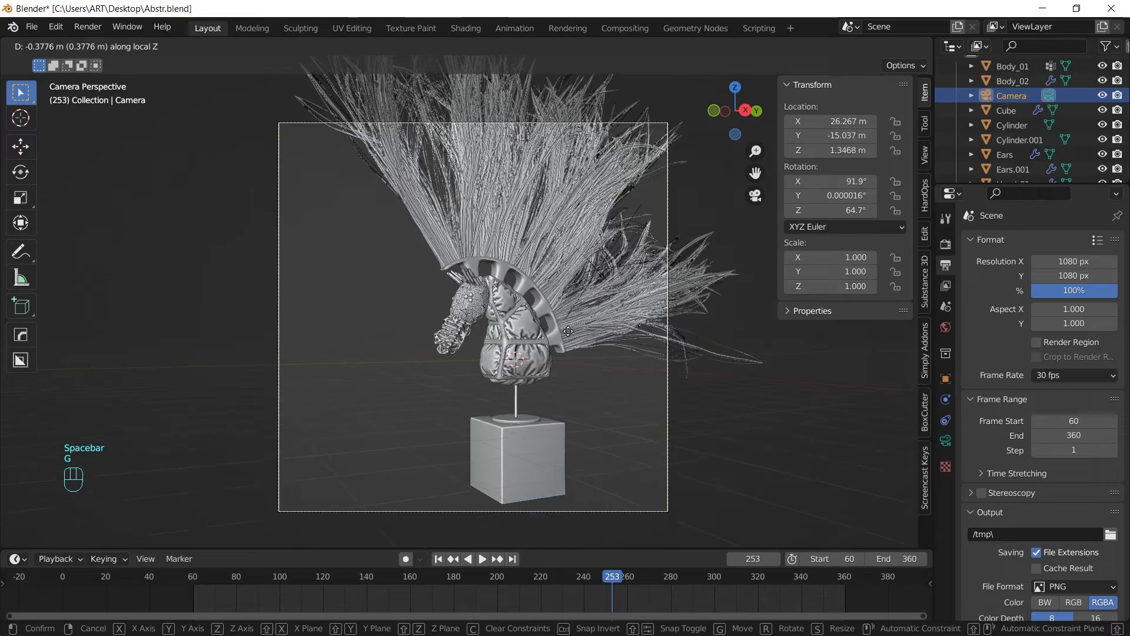
{"action": "left_click", "coordinate": [580, 271]}
{"action": "key", "text": "shift+grave"}
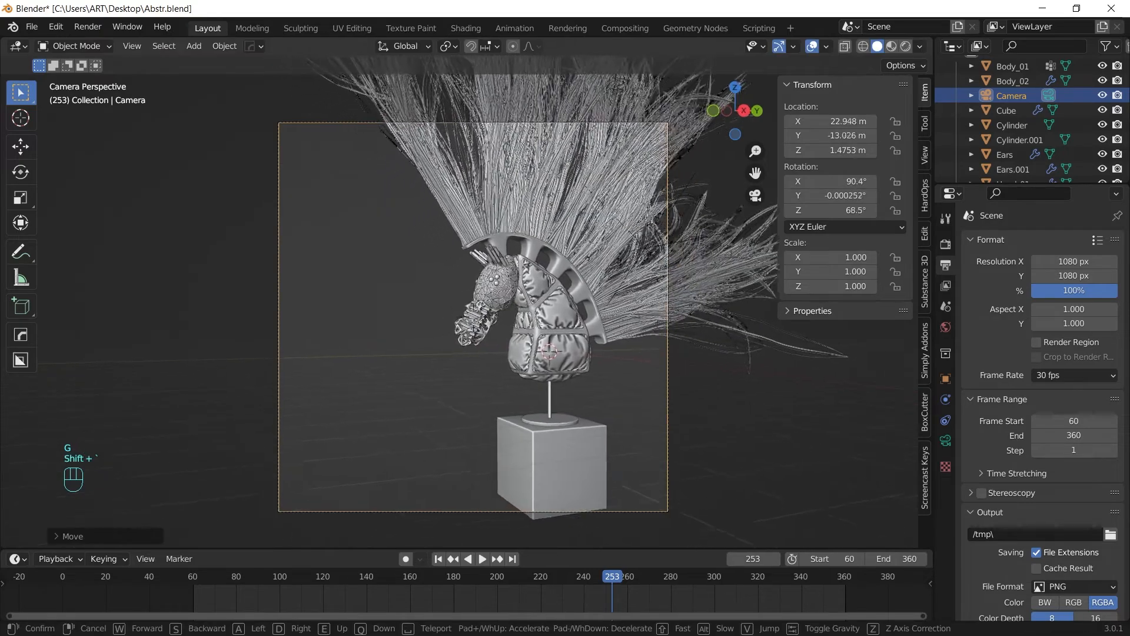
{"action": "left_click", "coordinate": [470, 306]}
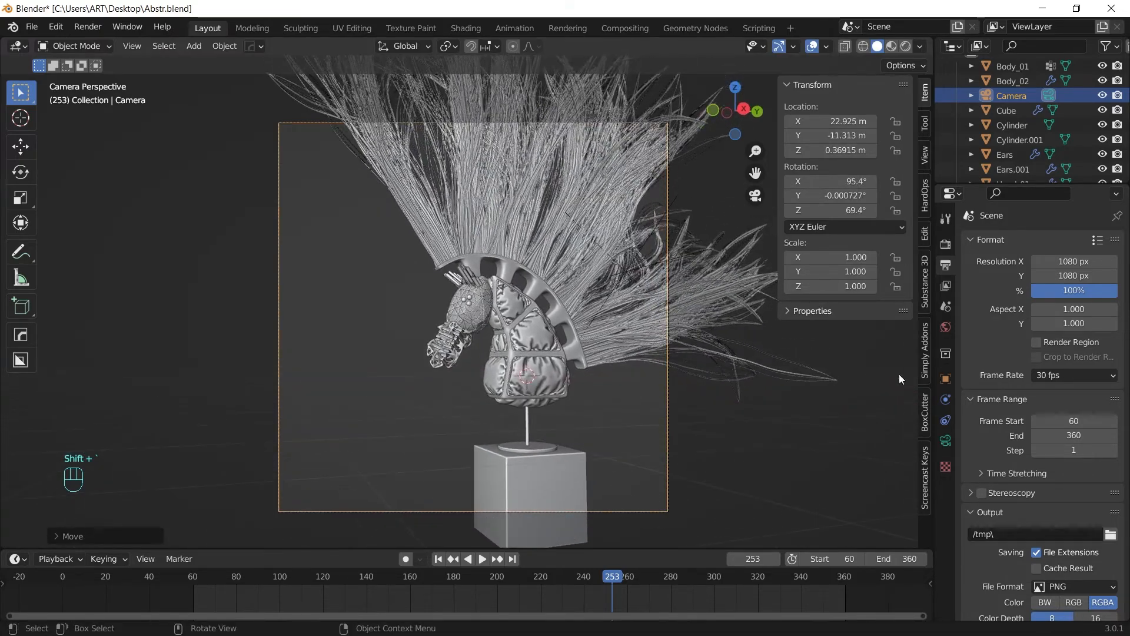
Set the camera's focal length to 85 mm and pull it back to about X 37.9 m, Y -21.4 m, Z -0.08 m.
{"action": "left_click", "coordinate": [945, 440]}
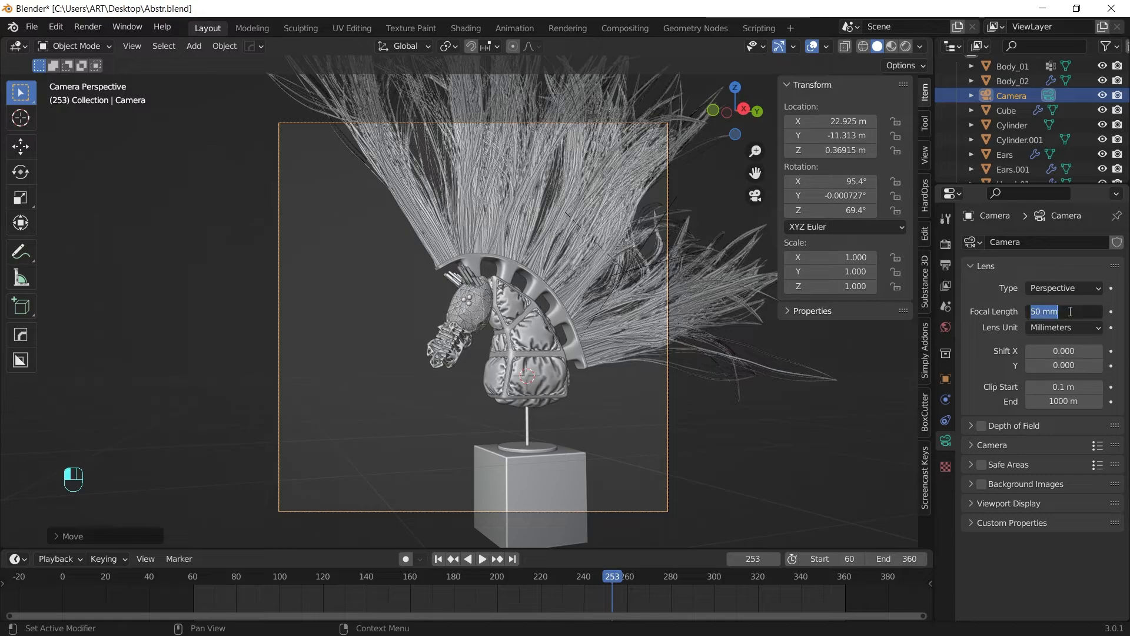
{"action": "key", "text": "Return"}
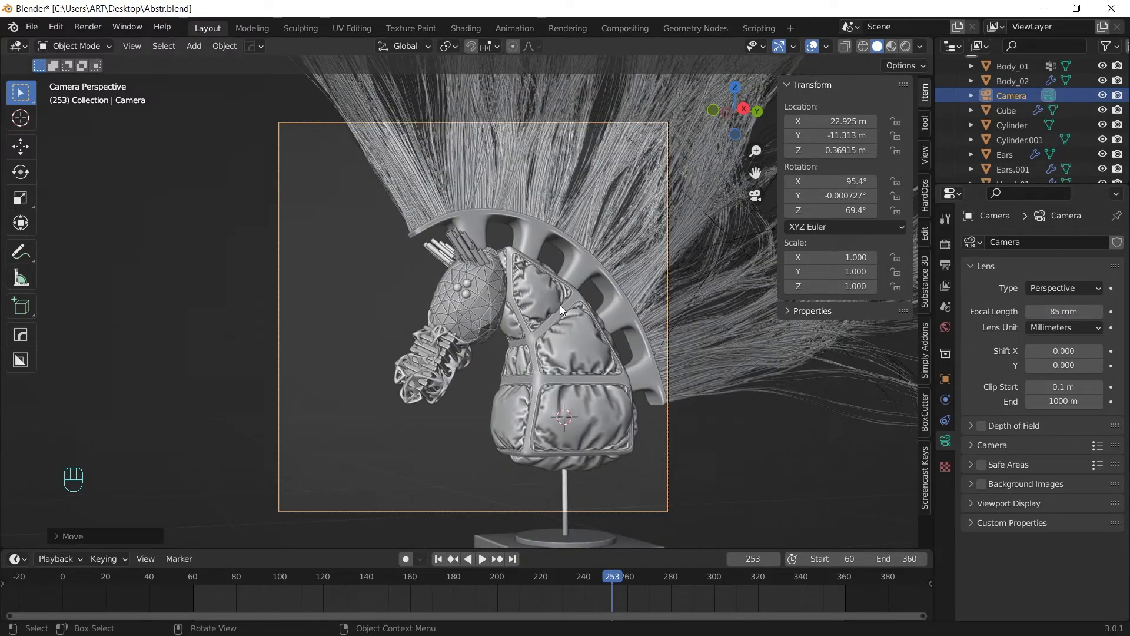
{"action": "key", "text": "g"}
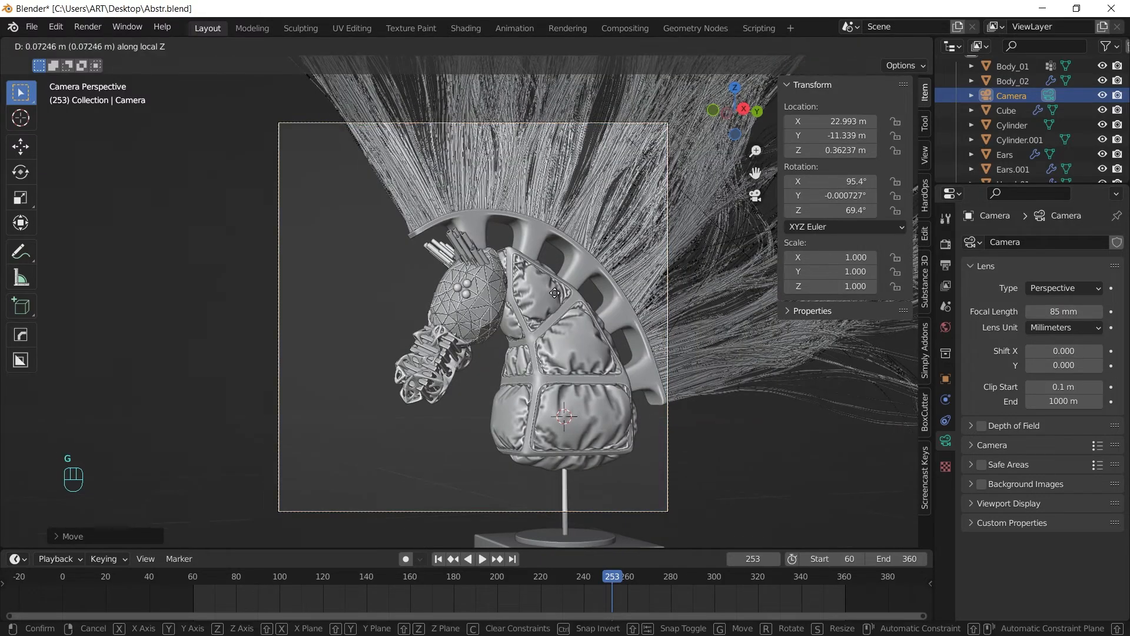
{"action": "key", "text": "z"}
{"action": "key", "text": "z"}
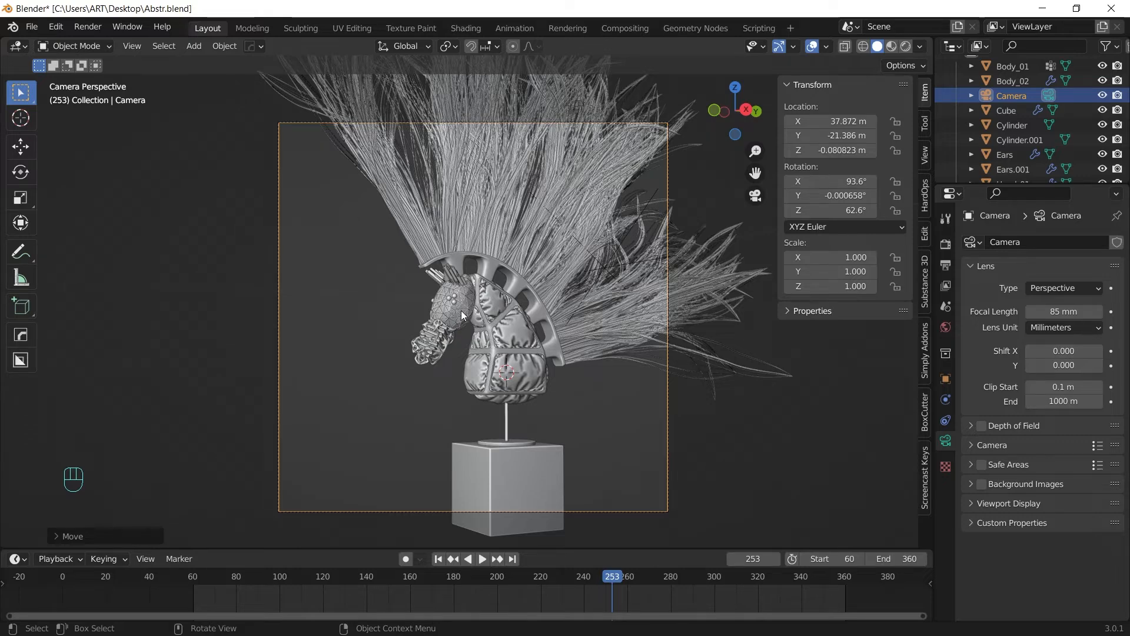
Raise the camera's passepartout to full opacity so the area outside the frame is black.
{"action": "left_click", "coordinate": [991, 504]}
{"action": "scroll", "coordinate": [1036, 547], "scroll_direction": "down", "scroll_amount": 2}
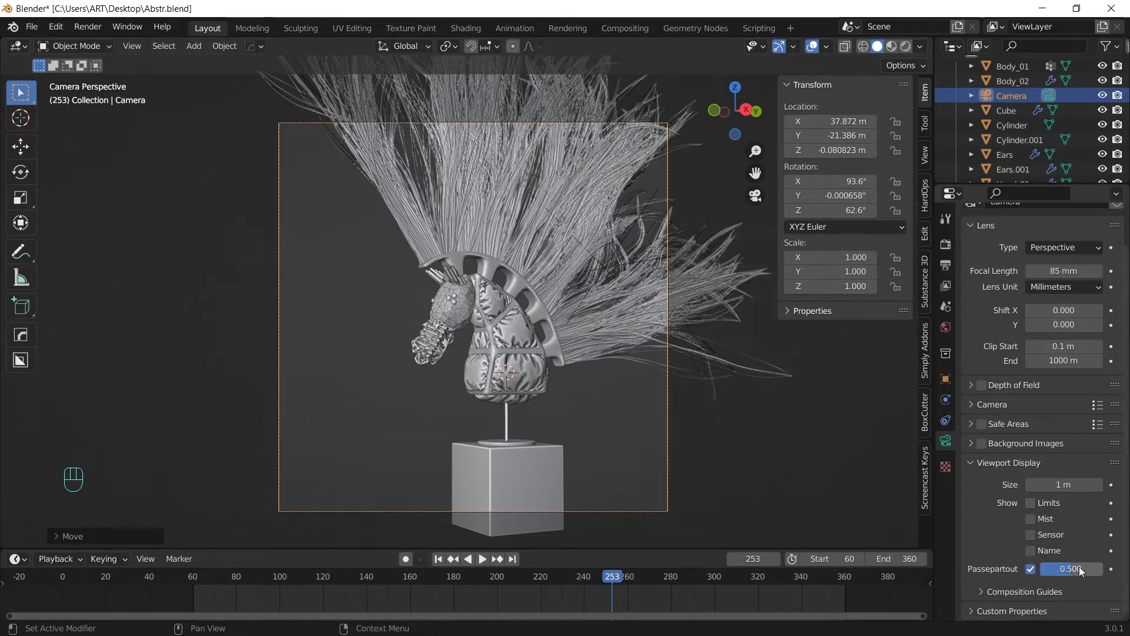
{"action": "left_click_drag", "start_coordinate": [1068, 569], "coordinate": [1100, 568]}
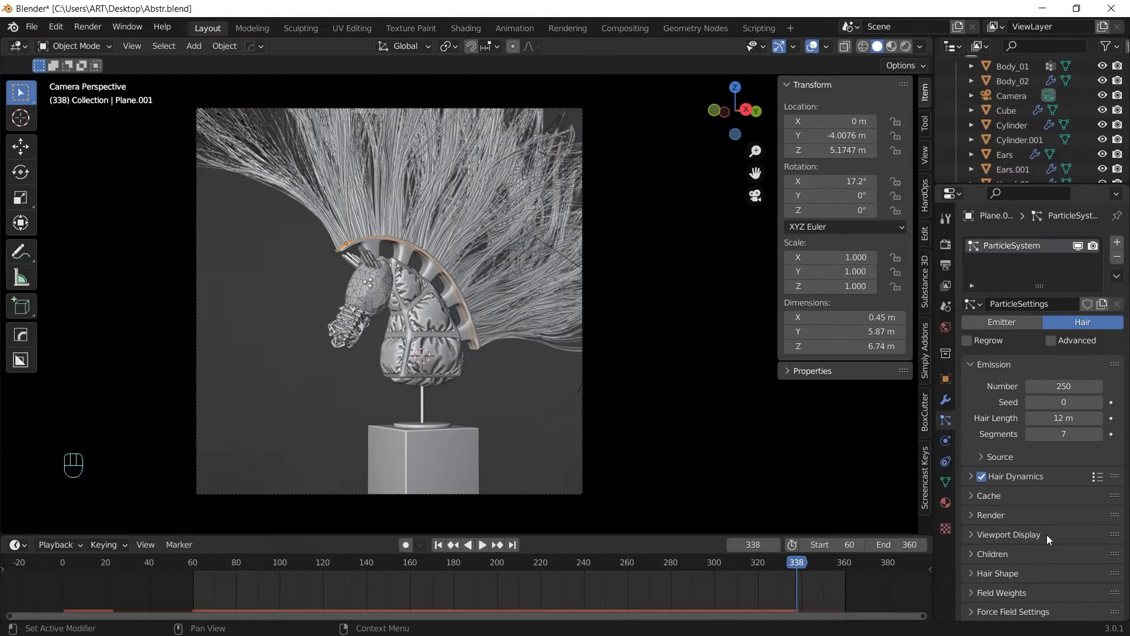
Set the display amount of the mane's interpolated hair children to 50 and play the animation.
{"action": "scroll", "coordinate": [1029, 542], "scroll_direction": "down", "scroll_amount": 2}
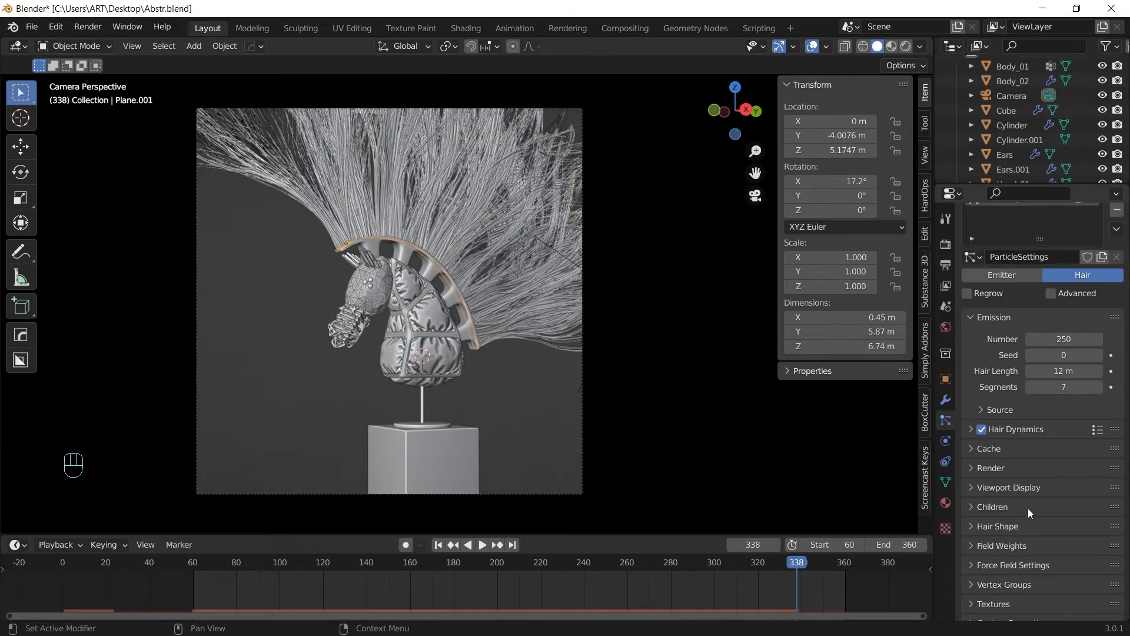
{"action": "left_click", "coordinate": [1030, 507]}
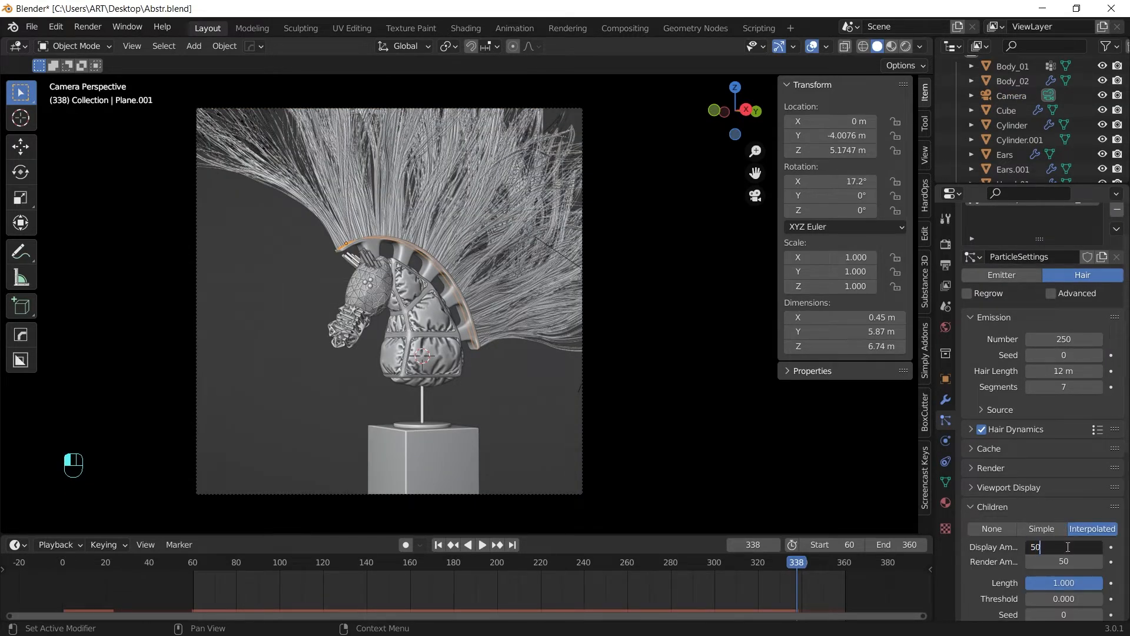
{"action": "key", "text": "Return"}
{"action": "key", "text": "space"}
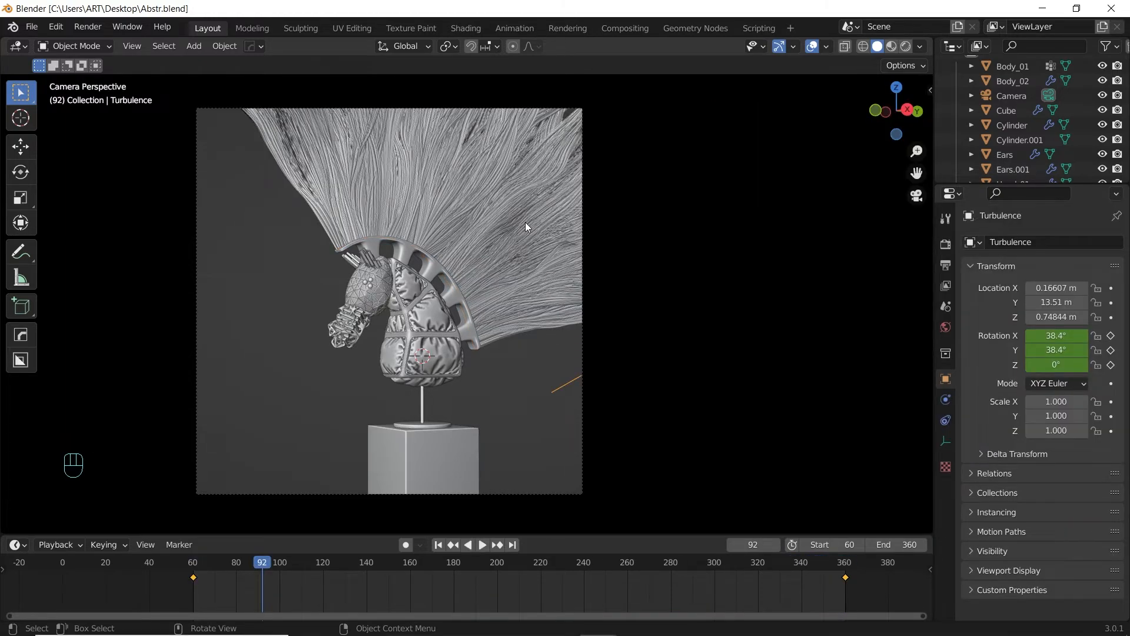
Switch the viewport to Material Preview shading and replace the timeline with an enlarged Shader Editor.
{"action": "key", "text": "z"}
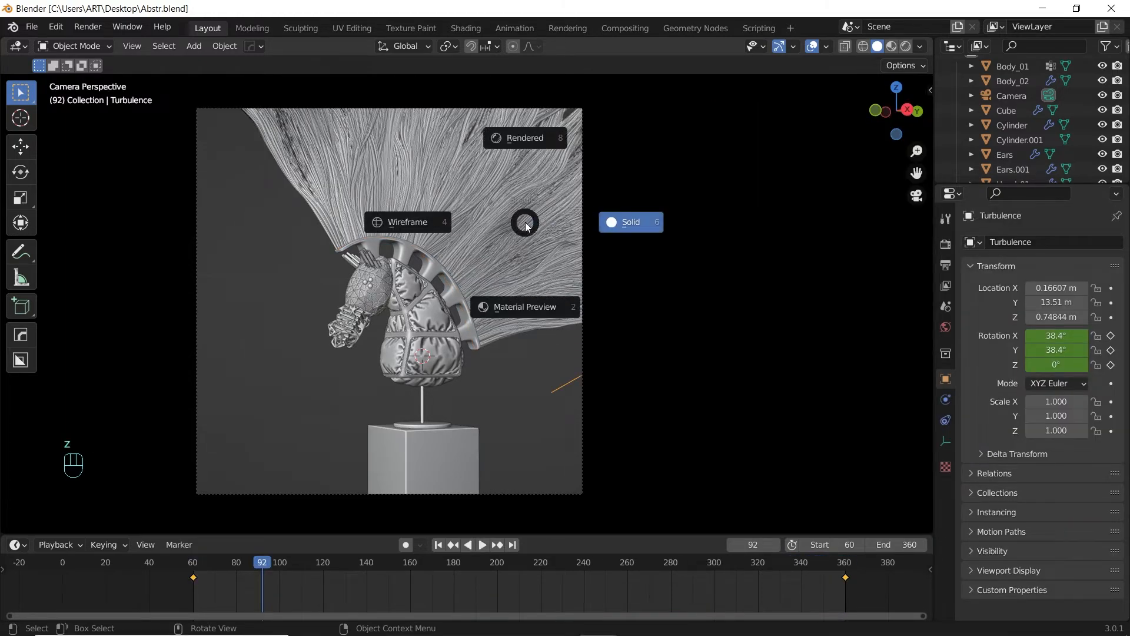
{"action": "left_click", "coordinate": [506, 317]}
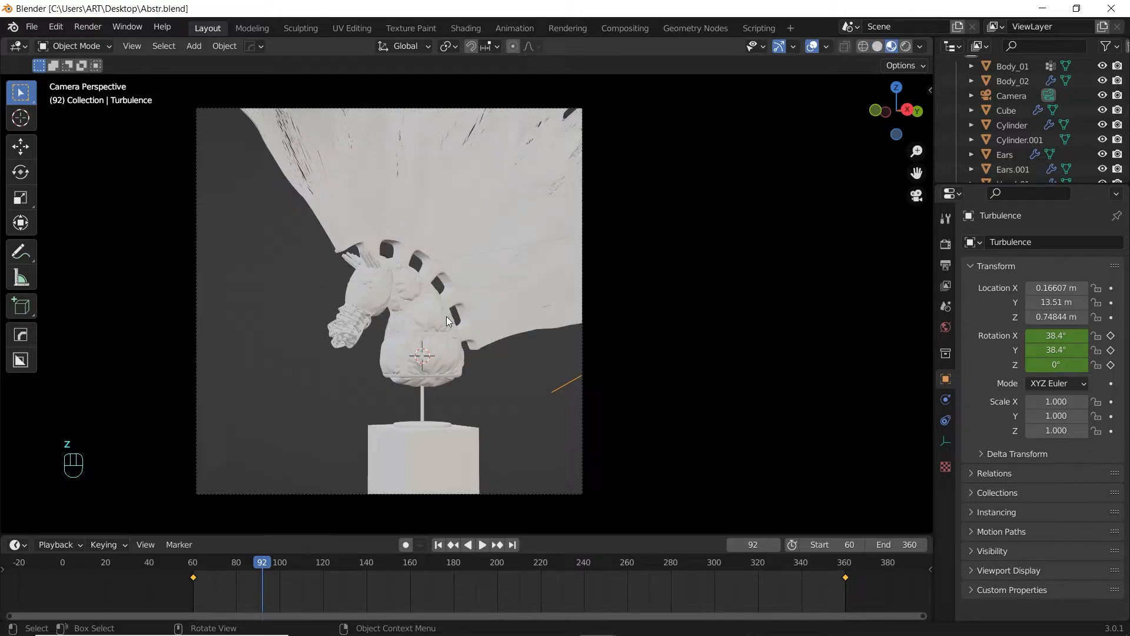
{"action": "left_click", "coordinate": [17, 544]}
{"action": "left_click", "coordinate": [56, 495]}
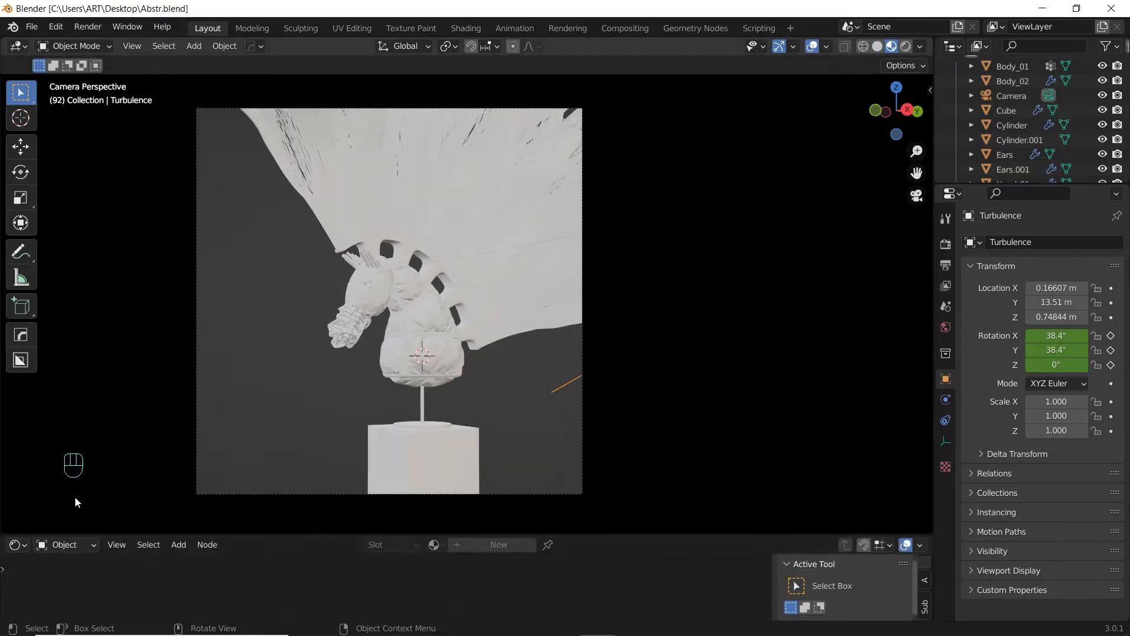
{"action": "left_click_drag", "start_coordinate": [331, 536], "coordinate": [365, 446]}
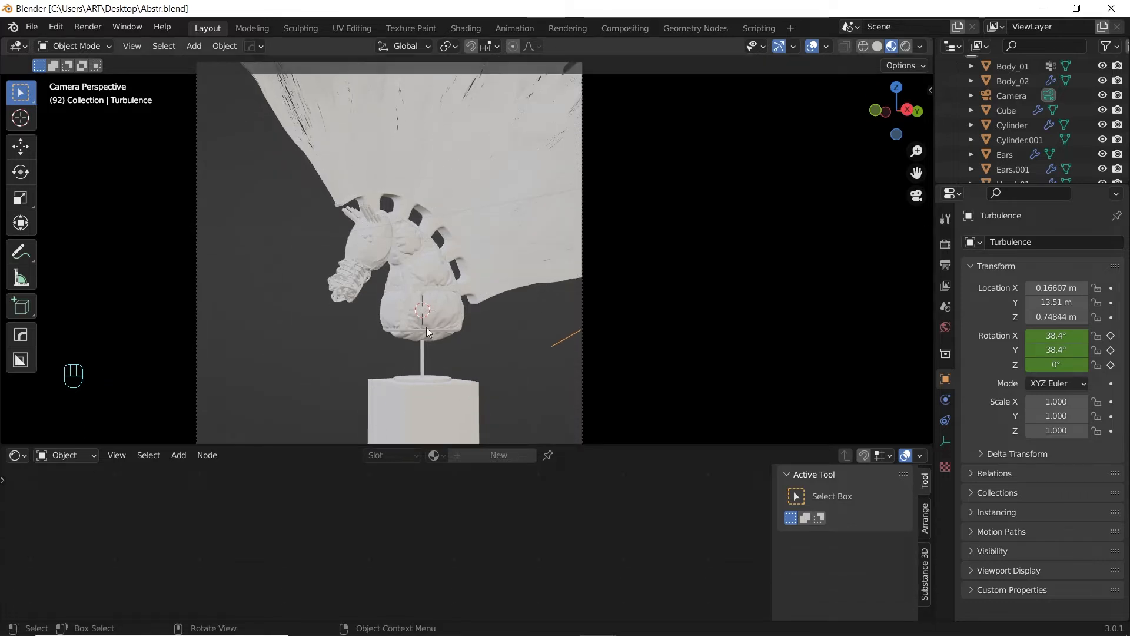
Show the Body_01 material's nodes in a taller Shader Editor and frame the quilted body closely in the viewport.
{"action": "left_click", "coordinate": [421, 288]}
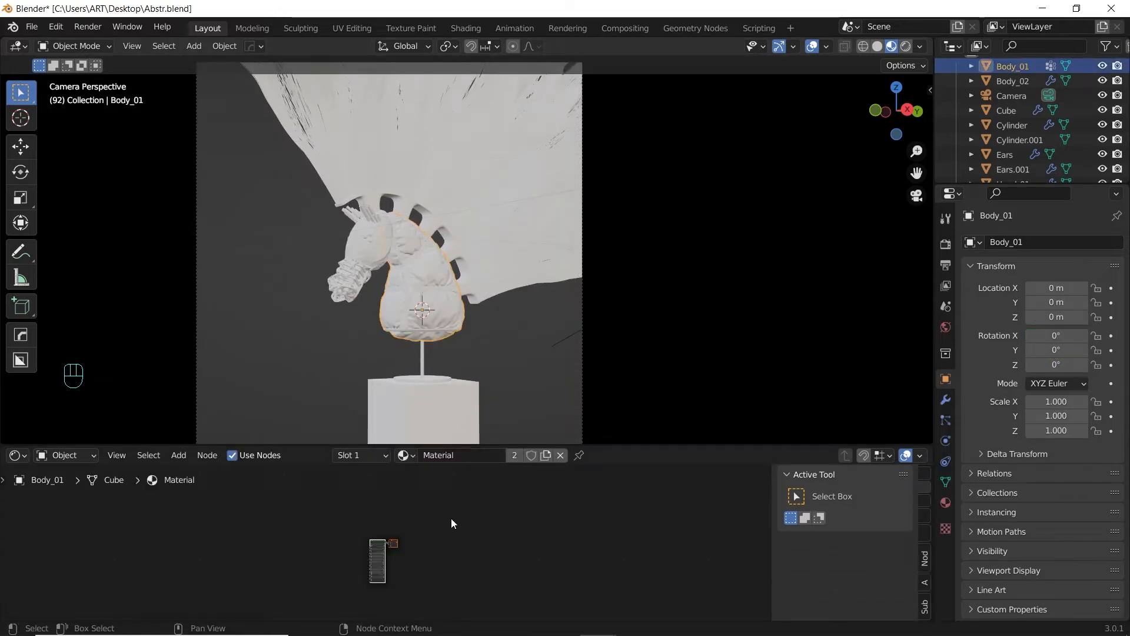
{"action": "key", "text": "Home"}
{"action": "left_click_drag", "start_coordinate": [626, 445], "coordinate": [615, 319]}
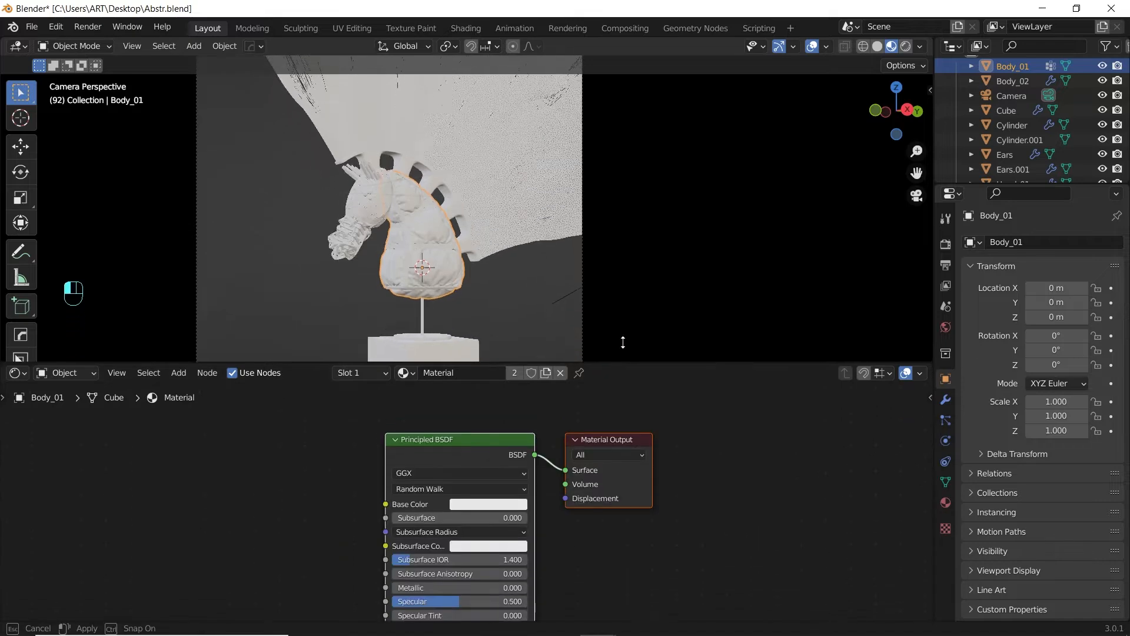
{"action": "scroll", "coordinate": [450, 213], "scroll_direction": "up", "scroll_amount": 7}
{"action": "middle_click_drag", "start_coordinate": [401, 230], "coordinate": [672, 102], "text": "shift"}
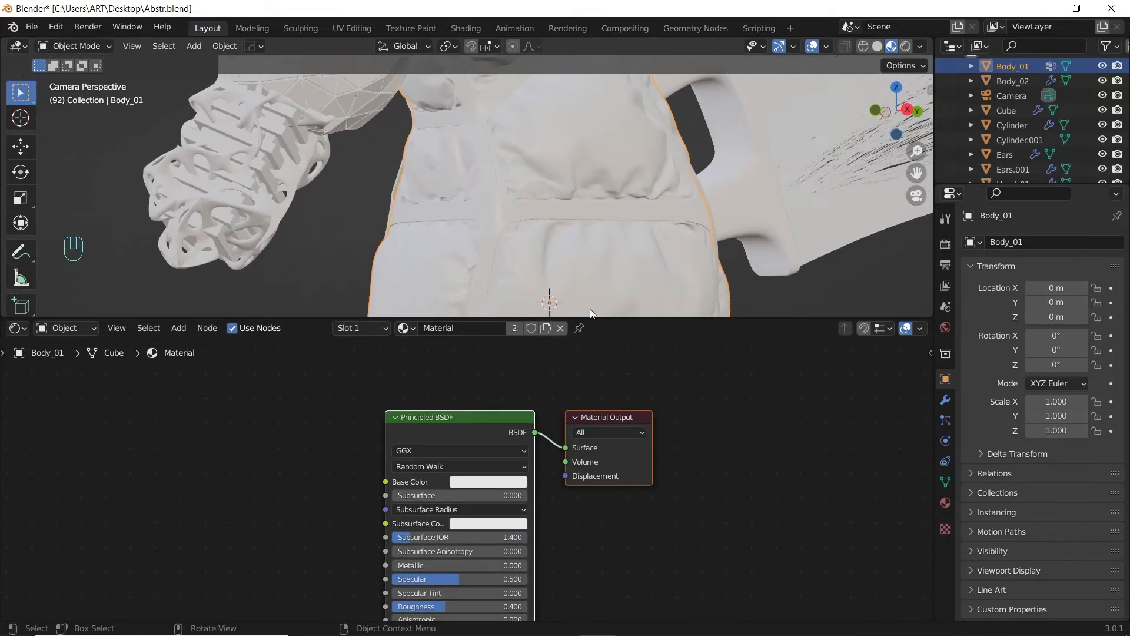
{"action": "middle_click_drag", "start_coordinate": [540, 492], "coordinate": [530, 450]}
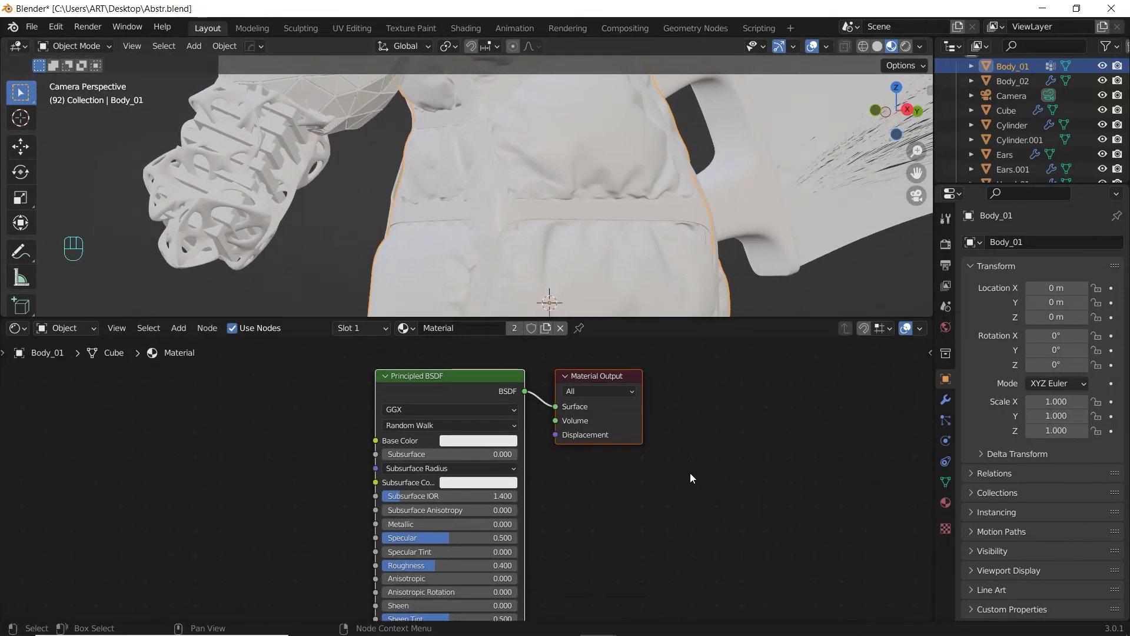
Make the Body_02 straps' material fully metallic at 1.0 and brighten its base color to pure white.
{"action": "left_click", "coordinate": [648, 239]}
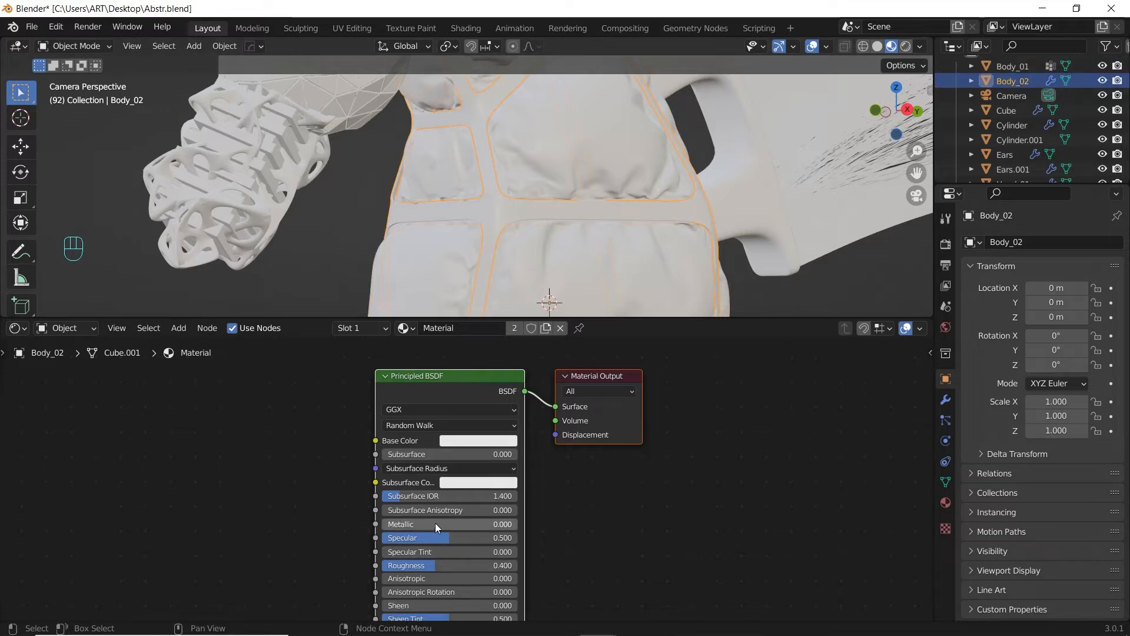
{"action": "left_click_drag", "start_coordinate": [390, 524], "coordinate": [521, 524]}
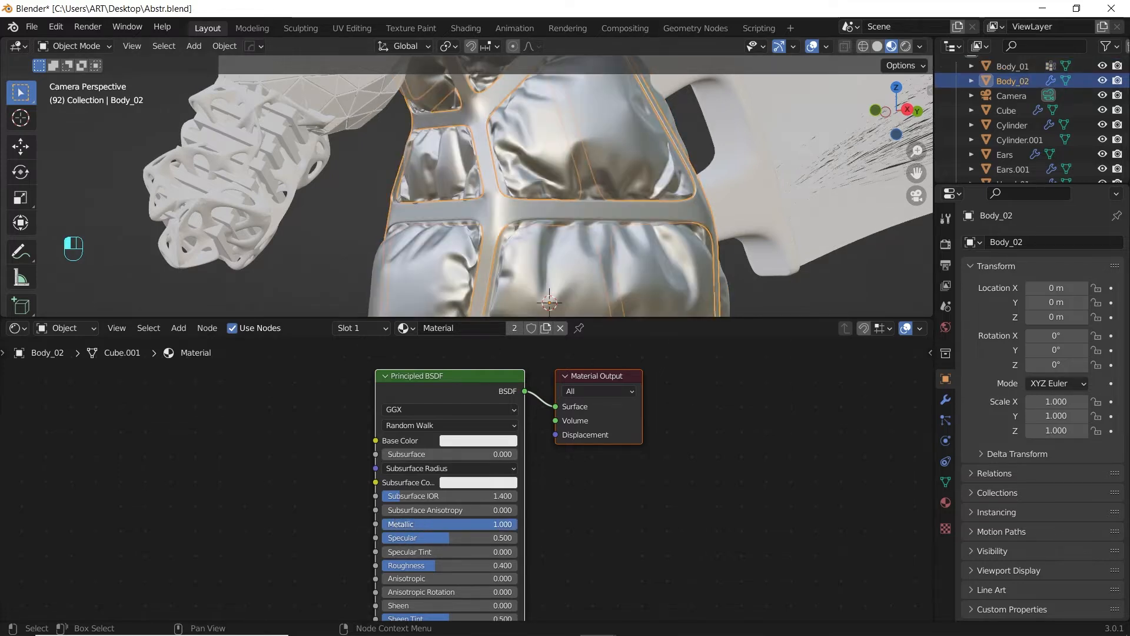
{"action": "left_click", "coordinate": [478, 440]}
{"action": "scroll", "coordinate": [513, 309], "scroll_direction": "up", "scroll_amount": 4}
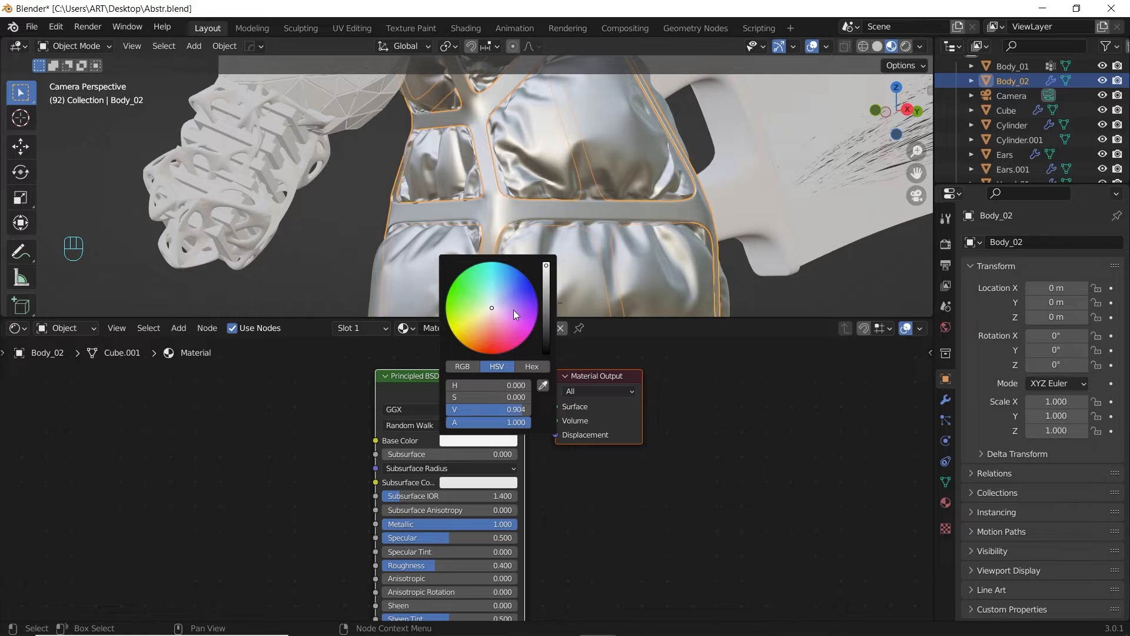
Give the quilted Body_01 its own copy of the material and set its Metallic value to 0.
{"action": "left_click", "coordinate": [587, 249]}
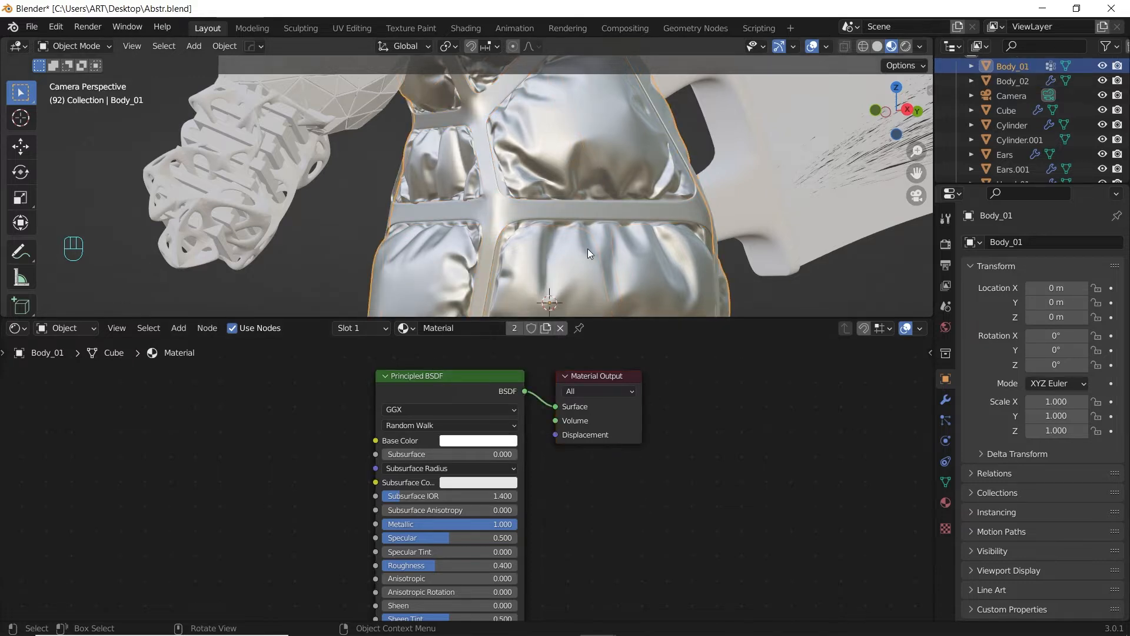
{"action": "left_click", "coordinate": [946, 503]}
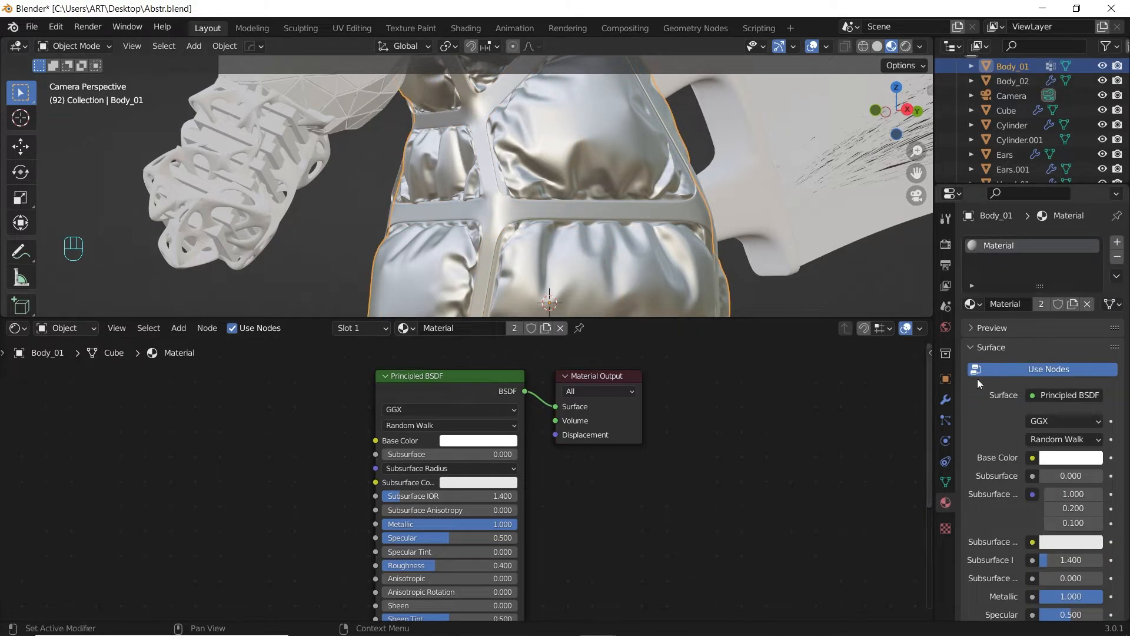
{"action": "left_click", "coordinate": [1073, 304]}
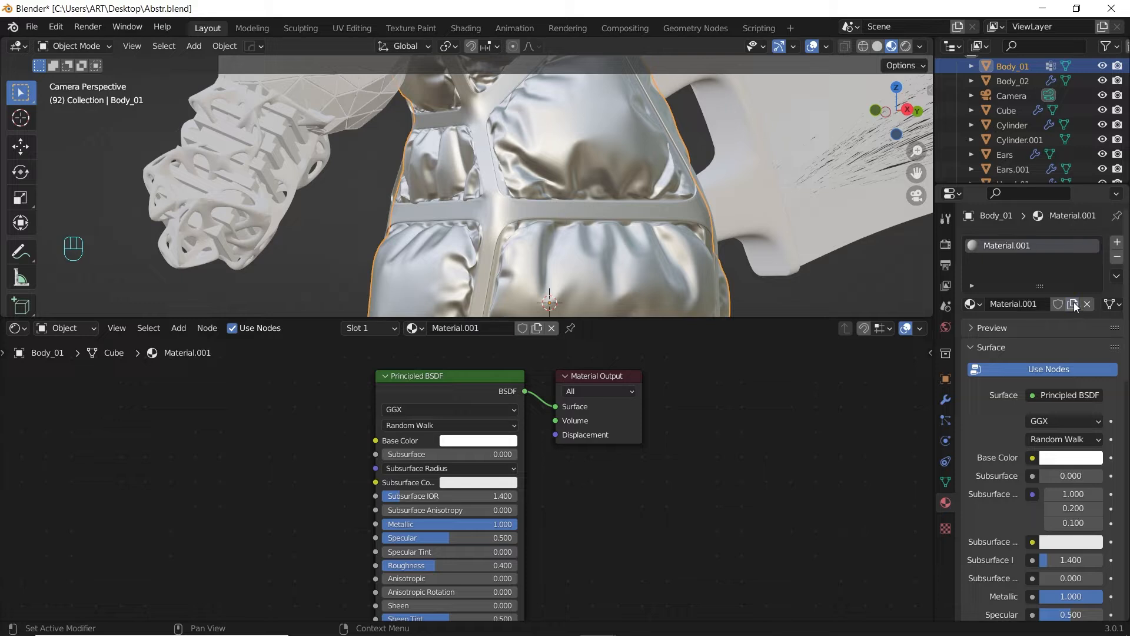
{"action": "left_click_drag", "start_coordinate": [517, 530], "coordinate": [374, 527]}
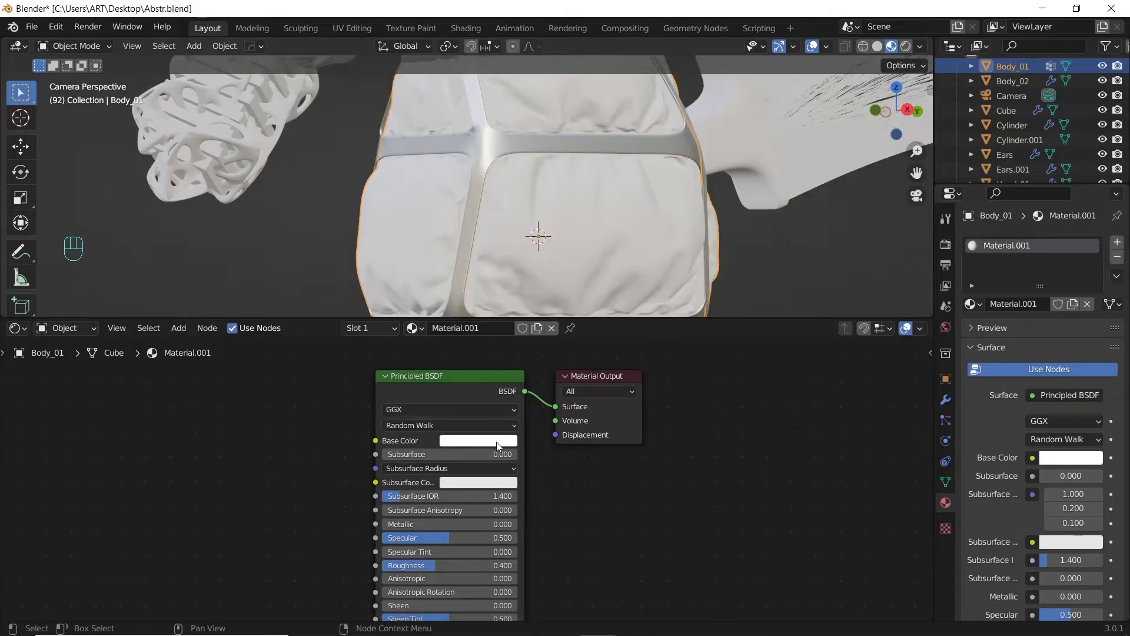
Change the Body_01 material's base color to orange and set its Sheen to 1.0.
{"action": "left_click", "coordinate": [493, 442]}
{"action": "left_click_drag", "start_coordinate": [493, 346], "coordinate": [477, 336]}
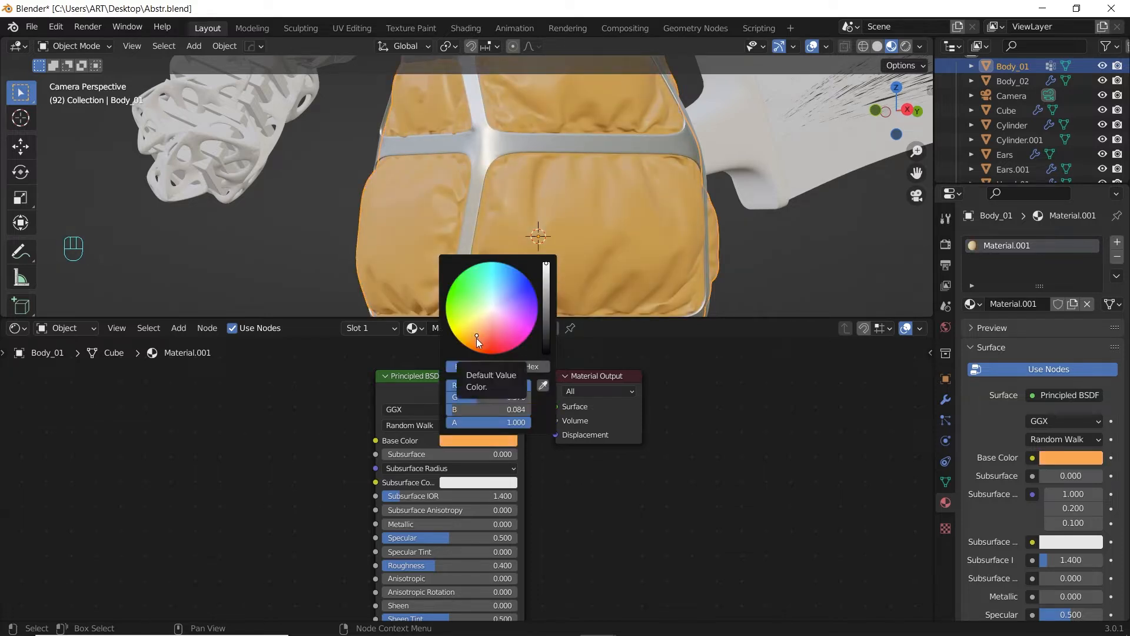
{"action": "scroll", "coordinate": [451, 546], "scroll_direction": "down", "scroll_amount": 1}
{"action": "middle_click_drag", "start_coordinate": [451, 546], "coordinate": [446, 483]}
{"action": "scroll", "coordinate": [447, 483], "scroll_direction": "up", "scroll_amount": 1}
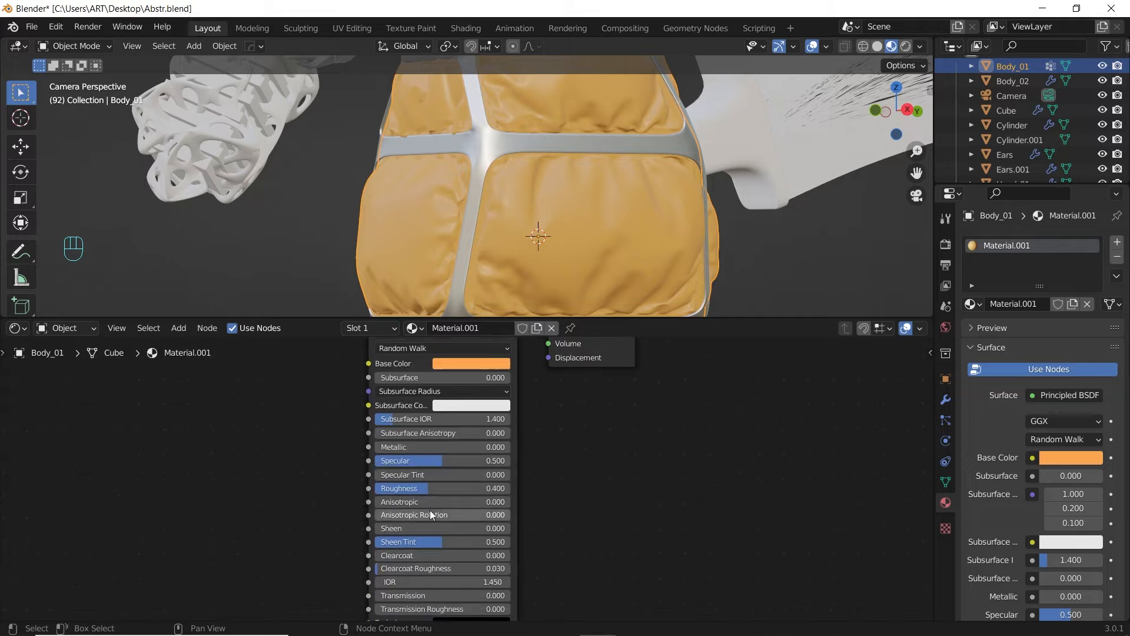
{"action": "left_click_drag", "start_coordinate": [386, 528], "coordinate": [459, 528]}
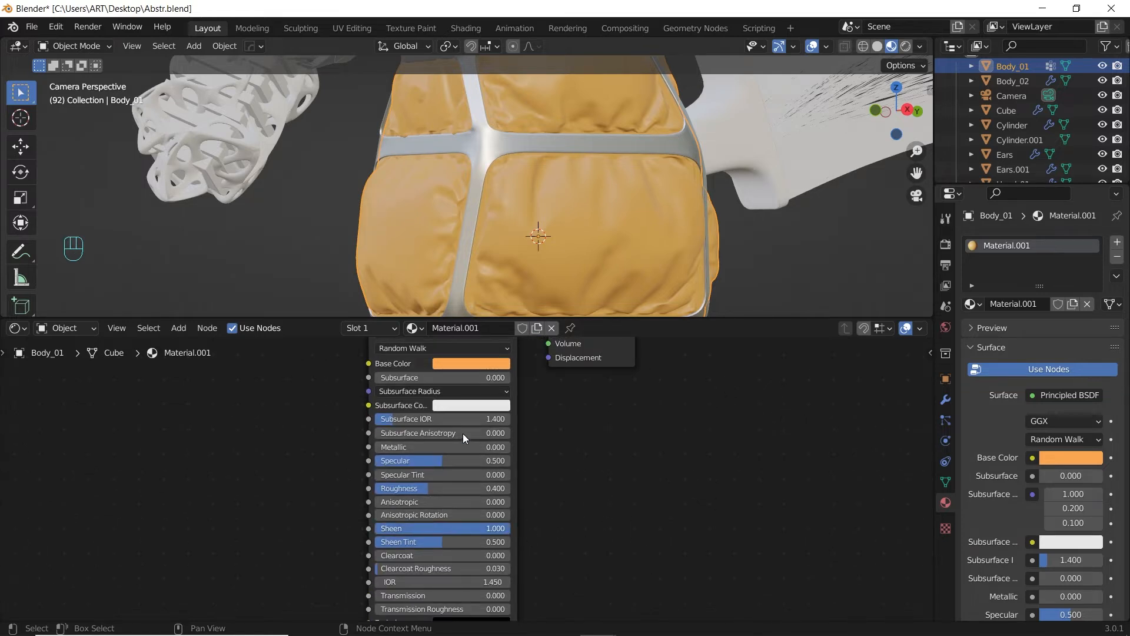
{"action": "middle_click_drag", "start_coordinate": [613, 463], "coordinate": [535, 535]}
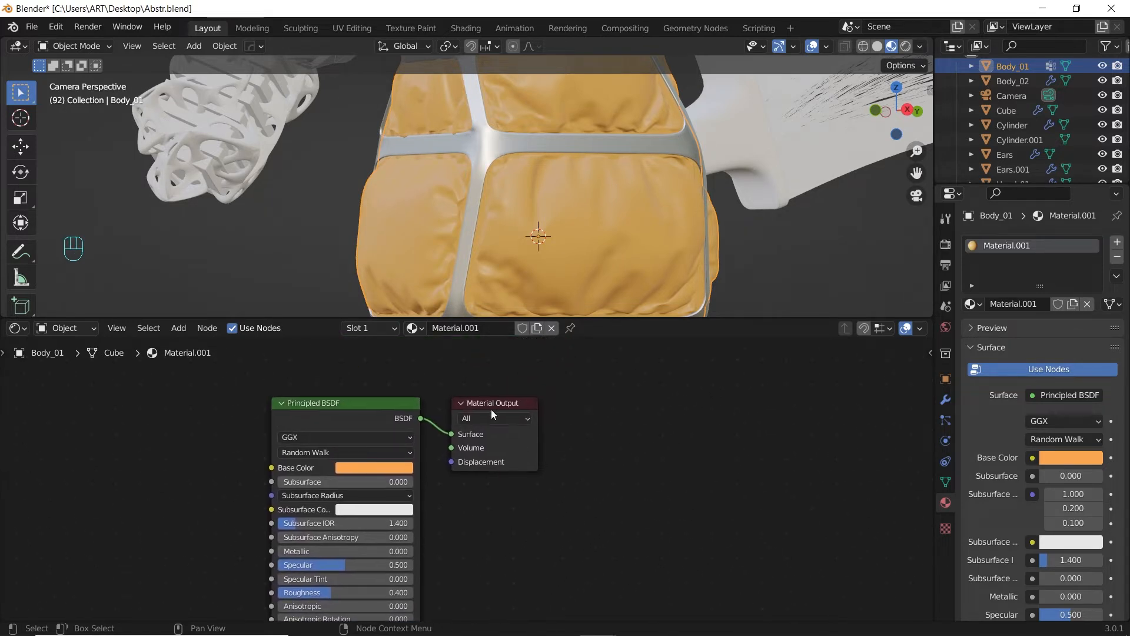
Insert a Mix Shader node between the Principled BSDF and the Material Output of the Body_01 material.
{"action": "left_click_drag", "start_coordinate": [494, 415], "coordinate": [671, 414]}
{"action": "key", "text": "shift+a"}
{"action": "type", "text": "mi"}
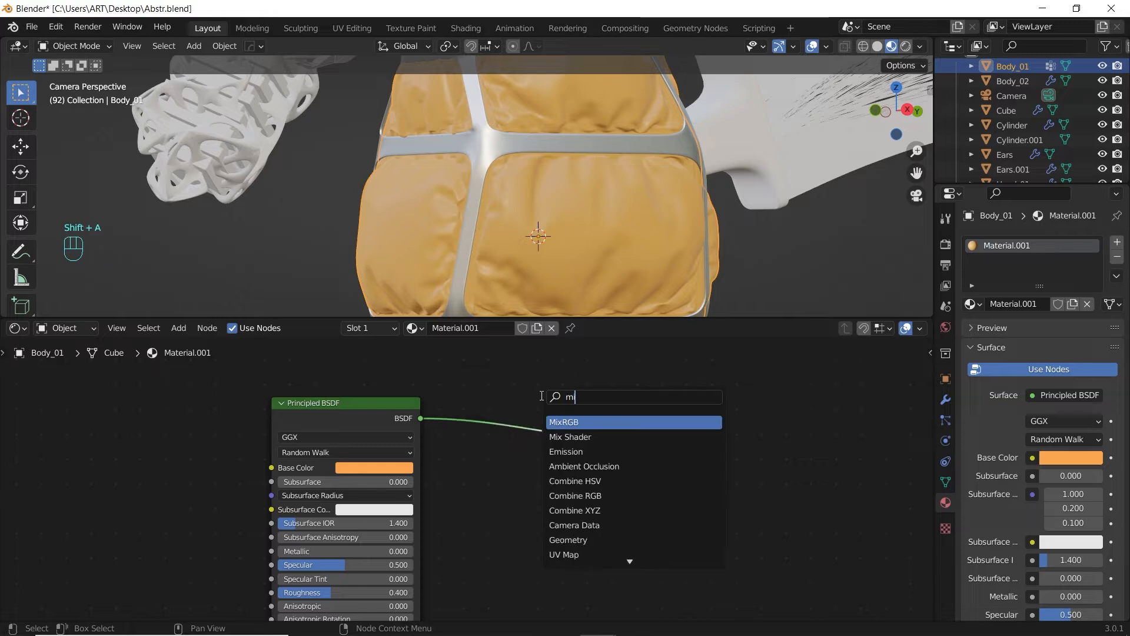
{"action": "type", "text": "x"}
{"action": "left_click", "coordinate": [589, 437]}
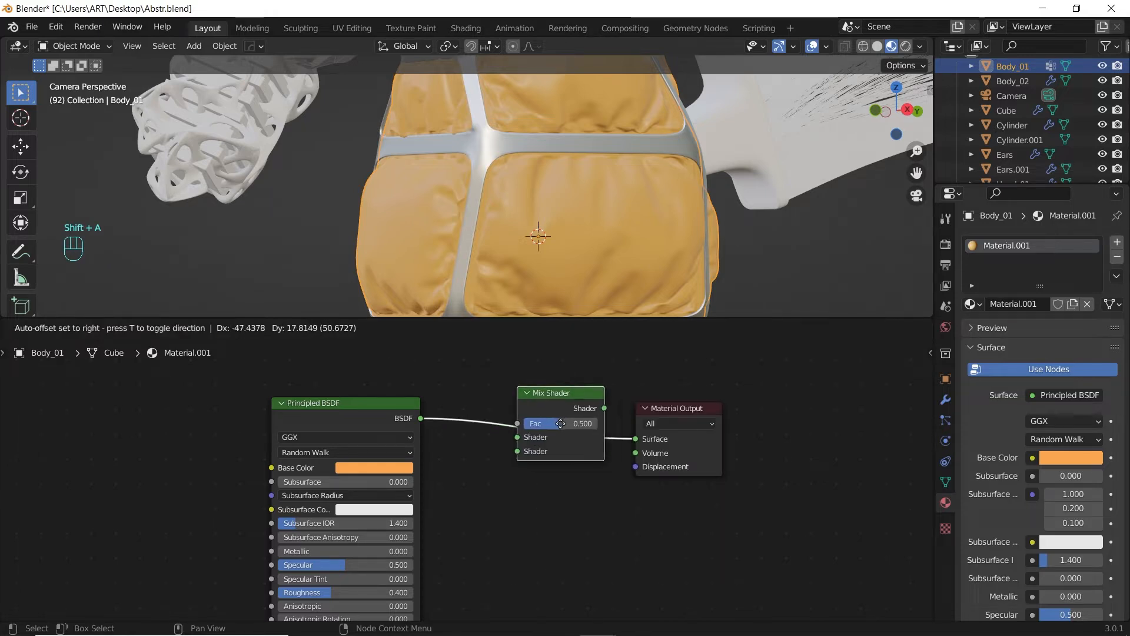
{"action": "left_click", "coordinate": [519, 391]}
Duplicate the Principled BSDF, make the copy's base color dark red, and connect it to the Mix Shader's second shader input.
{"action": "left_click_drag", "start_coordinate": [385, 405], "coordinate": [272, 400]}
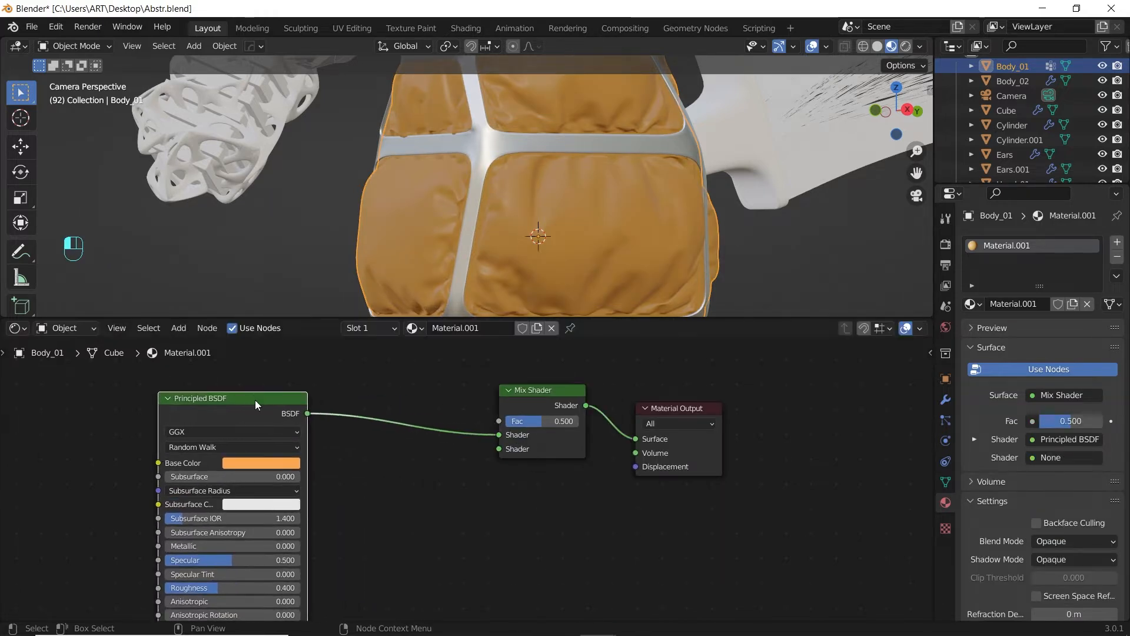
{"action": "key", "text": "shift+d"}
{"action": "left_click", "coordinate": [433, 462]}
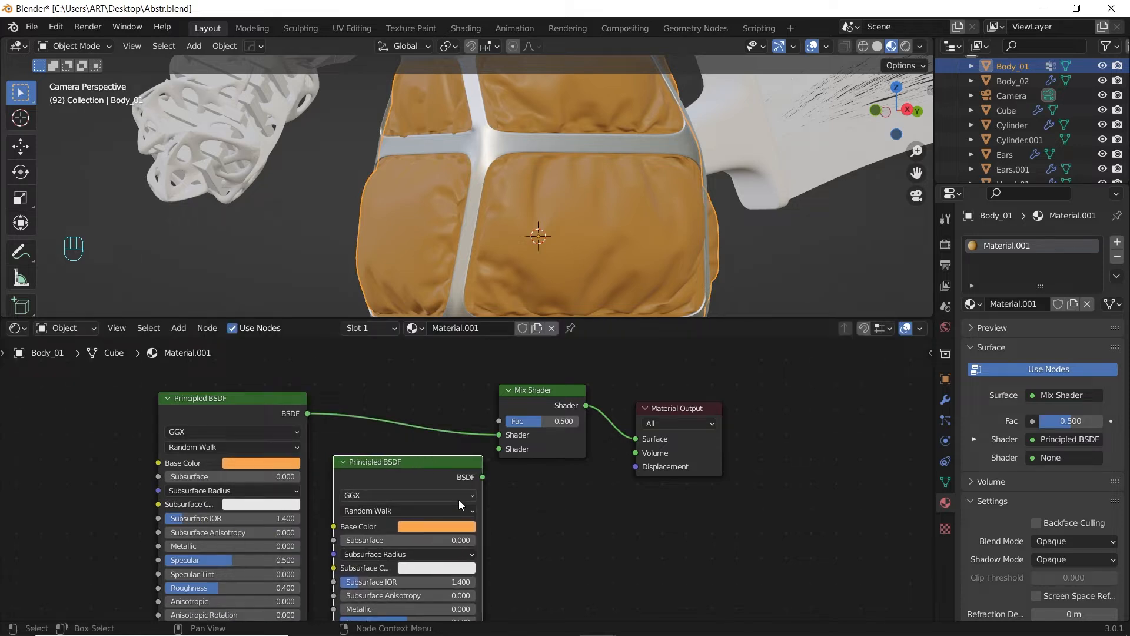
{"action": "left_click", "coordinate": [445, 533]}
{"action": "left_click_drag", "start_coordinate": [462, 436], "coordinate": [443, 422]}
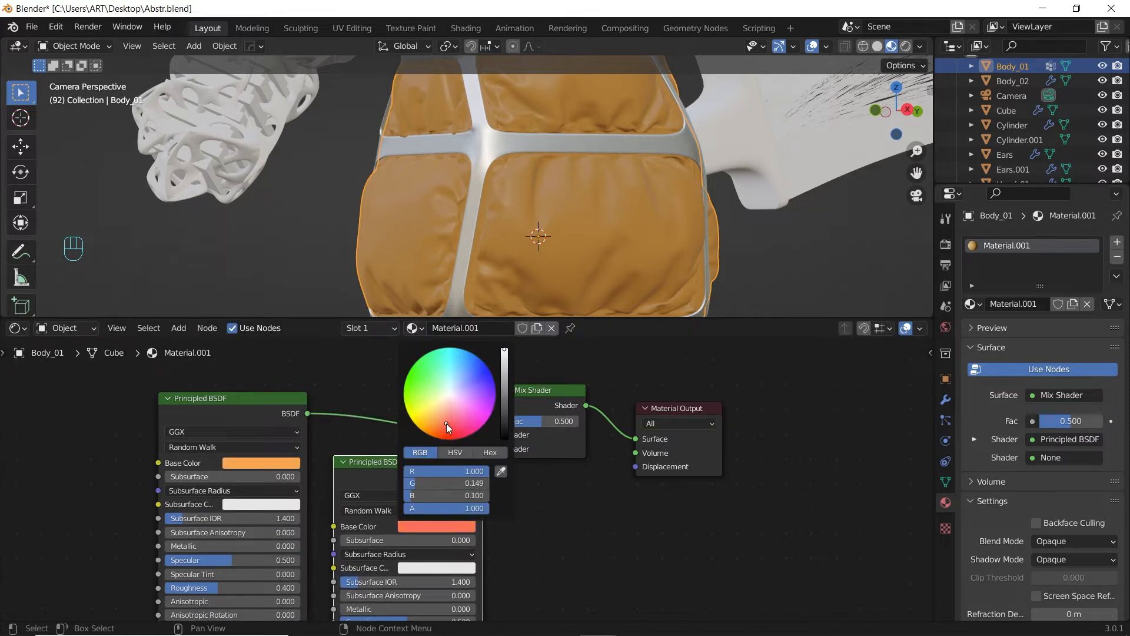
{"action": "scroll", "coordinate": [447, 422], "scroll_direction": "down", "scroll_amount": 5}
{"action": "mouse_move", "coordinate": [530, 539]}
{"action": "middle_mouse_down"}
{"action": "mouse_move", "coordinate": [542, 516]}
{"action": "mouse_move", "coordinate": [521, 541]}
{"action": "middle_mouse_up"}
{"action": "left_click_drag", "start_coordinate": [472, 479], "coordinate": [493, 451]}
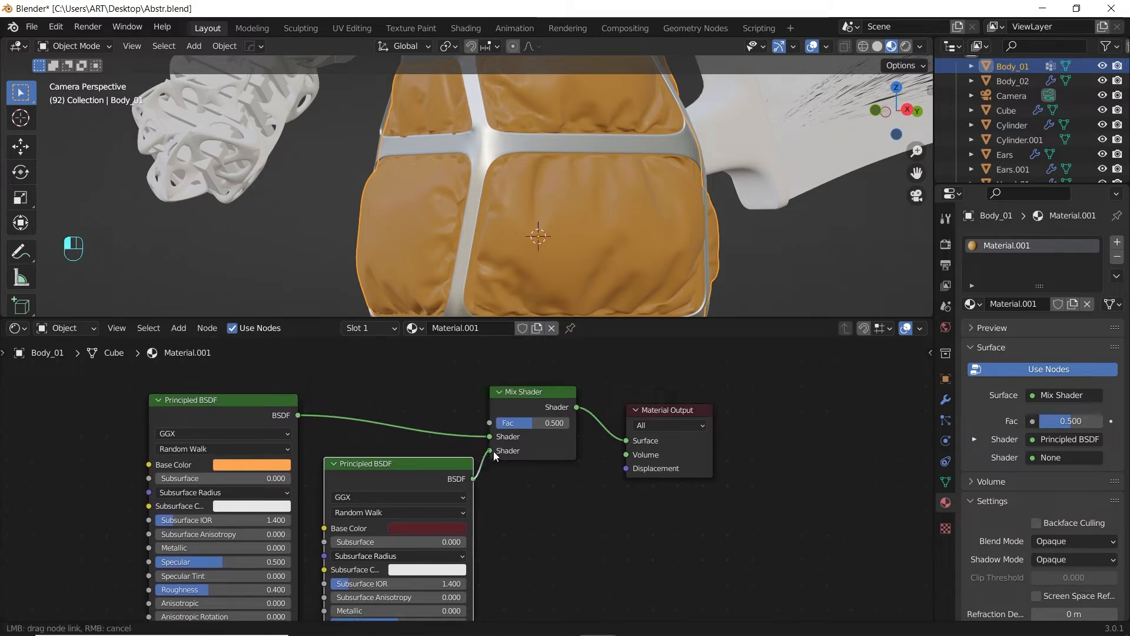
Add a Voronoi Texture node above the two Principled BSDF nodes.
{"action": "scroll", "coordinate": [509, 457], "scroll_direction": "down", "scroll_amount": 2}
{"action": "scroll", "coordinate": [508, 458], "scroll_direction": "down", "scroll_amount": 2}
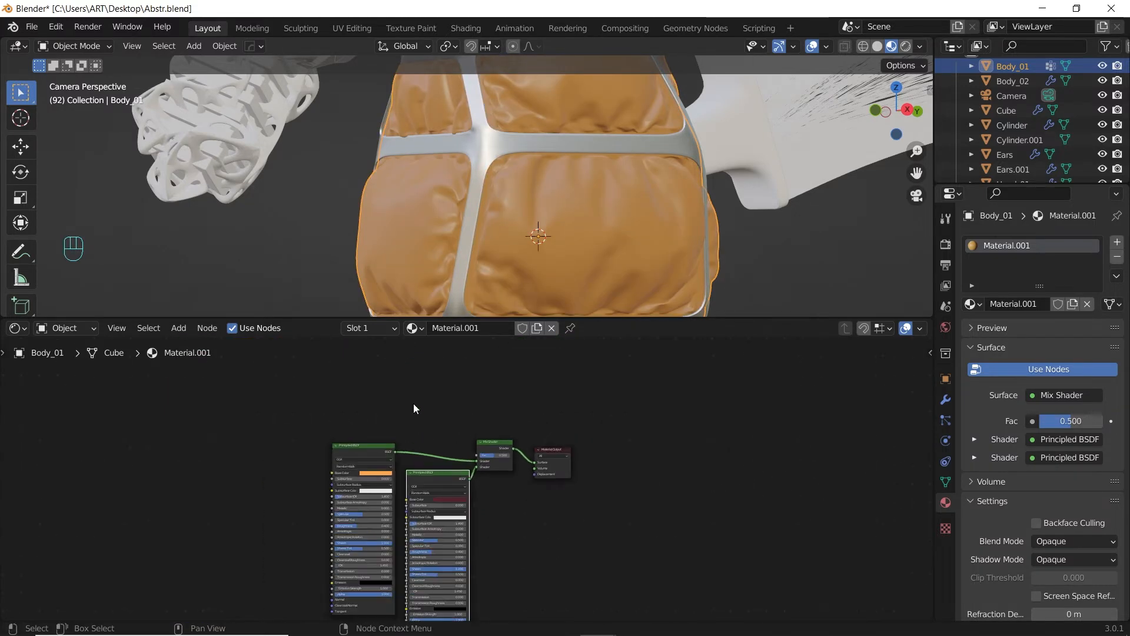
{"action": "middle_click_drag", "start_coordinate": [414, 404], "coordinate": [470, 462]}
{"action": "key", "text": "shift+a"}
{"action": "type", "text": "vor"}
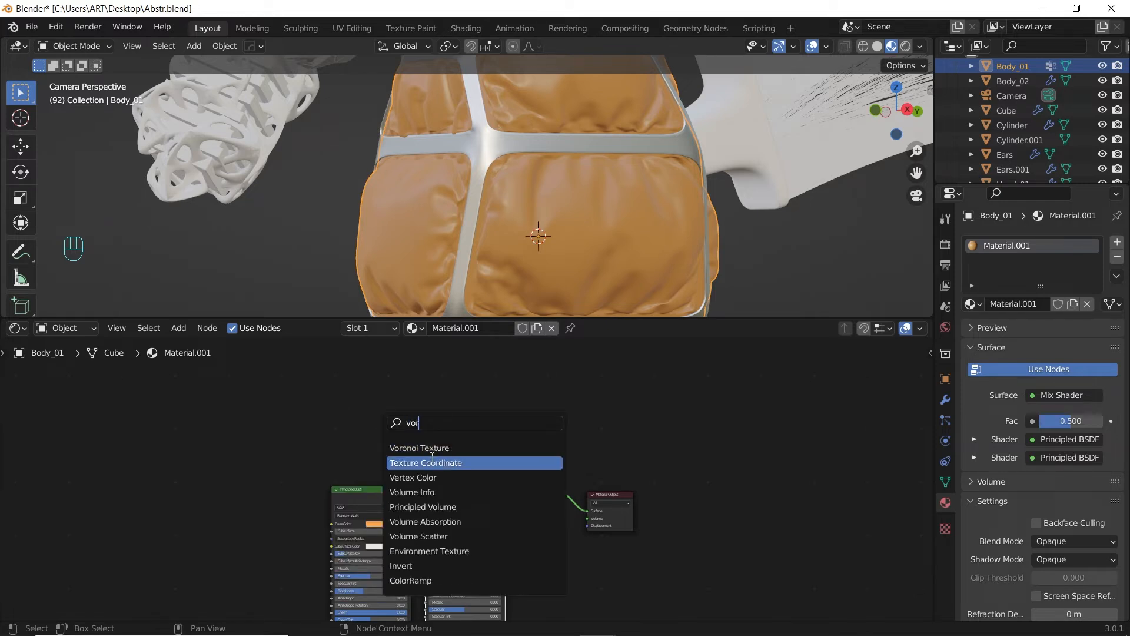
{"action": "left_click", "coordinate": [434, 449]}
{"action": "left_click", "coordinate": [380, 381]}
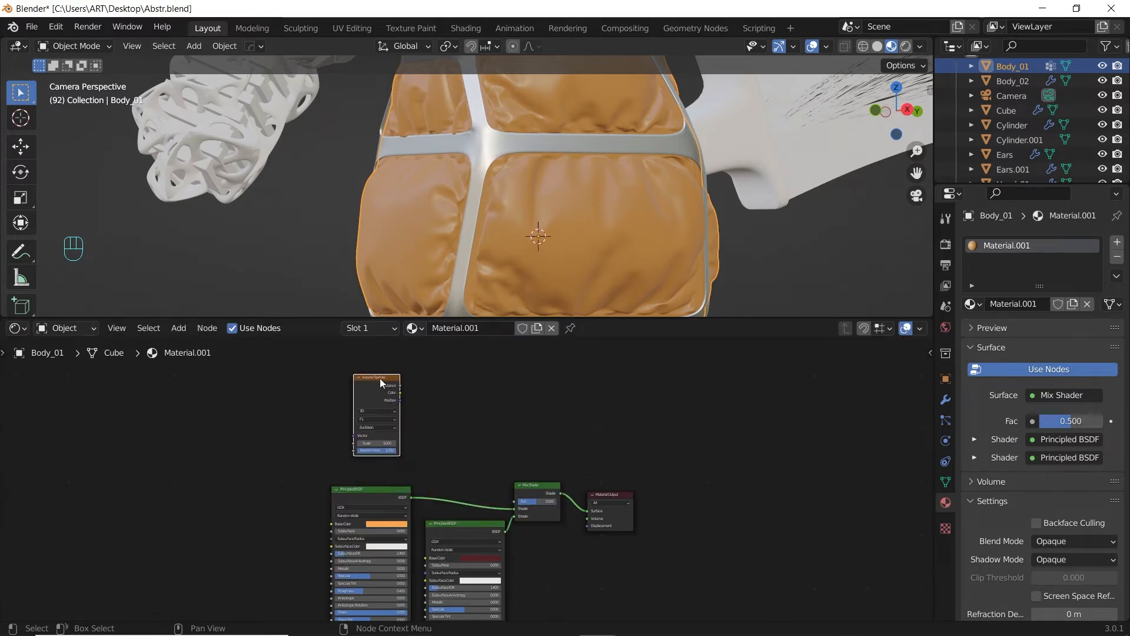
Give the Voronoi Texture Mapping and Texture Coordinate nodes driven by Object coordinates, and space these nodes out.
{"action": "key", "text": "ctrl+t"}
{"action": "scroll", "coordinate": [363, 422], "scroll_direction": "up", "scroll_amount": 5}
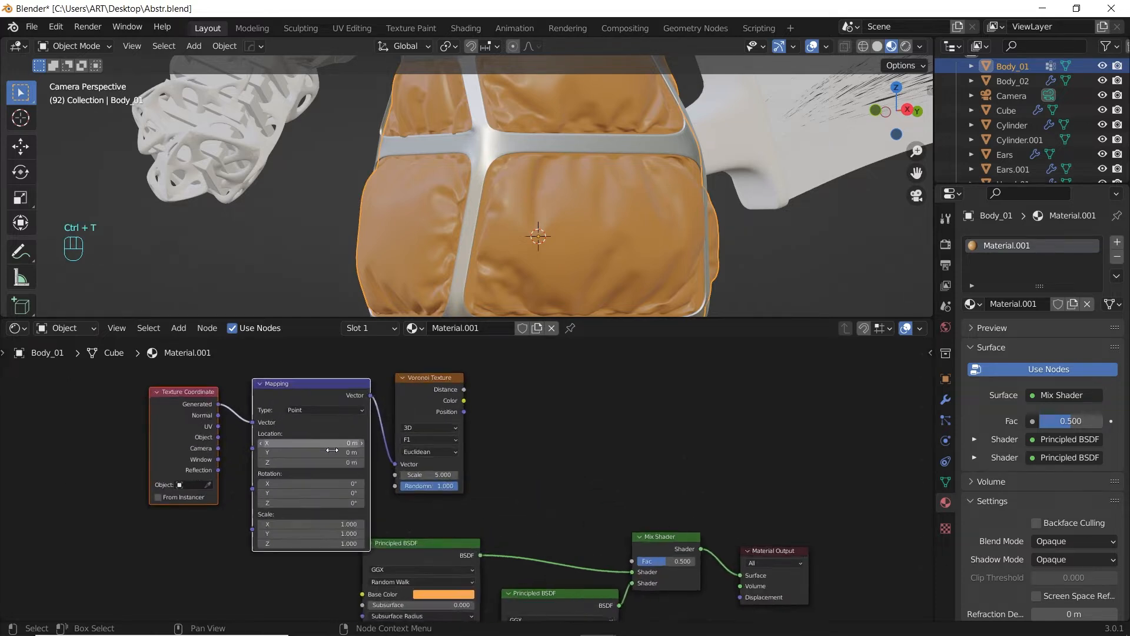
{"action": "middle_click_drag", "start_coordinate": [266, 420], "coordinate": [380, 451]}
{"action": "left_click_drag", "start_coordinate": [269, 455], "coordinate": [306, 440]}
{"action": "middle_click_drag", "start_coordinate": [539, 453], "coordinate": [459, 426]}
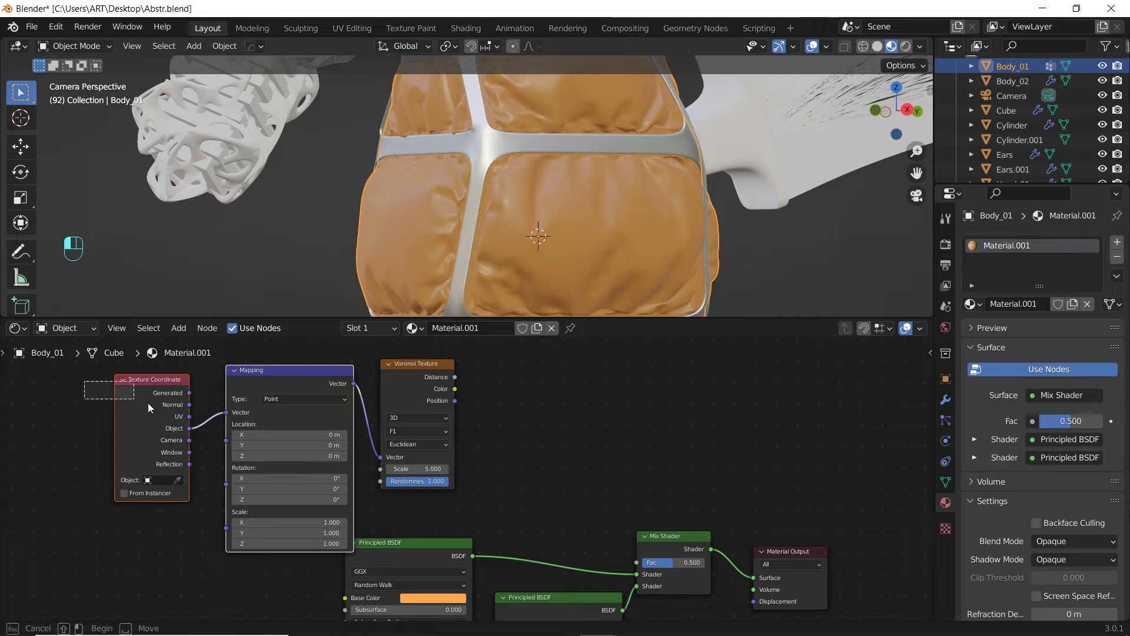
{"action": "key", "text": "g"}
{"action": "left_click", "coordinate": [100, 413]}
Add a ColorRamp node and wire it between the Voronoi Texture's Distance output and the Mix Shader's Fac input.
{"action": "key", "text": "shift+a"}
{"action": "type", "text": "colo"}
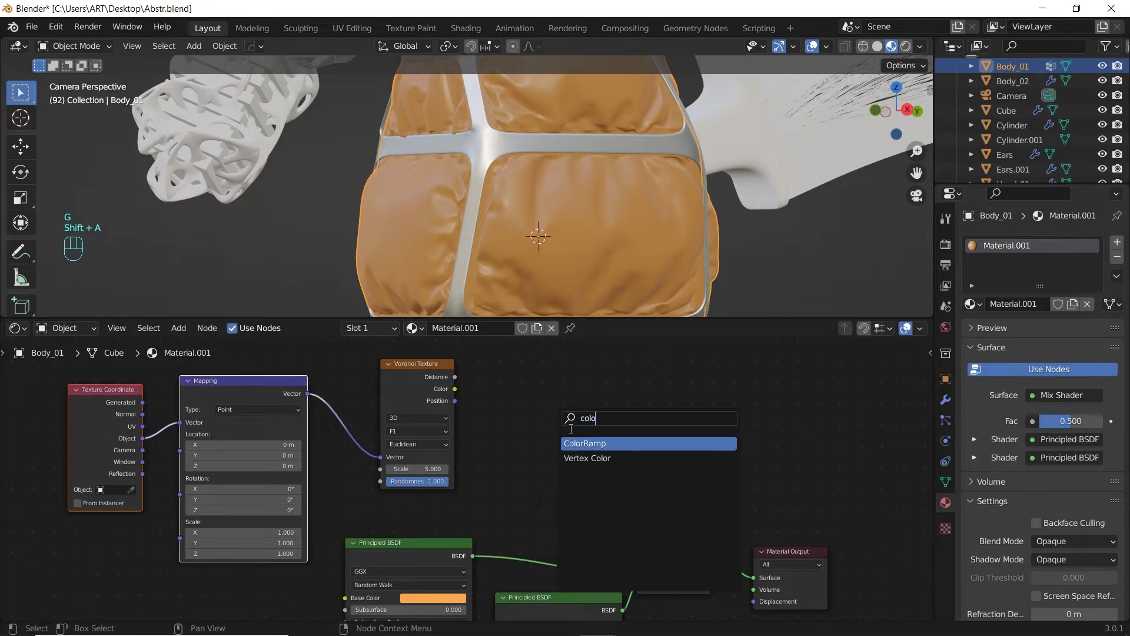
{"action": "key", "text": "Return"}
{"action": "left_click", "coordinate": [631, 401]}
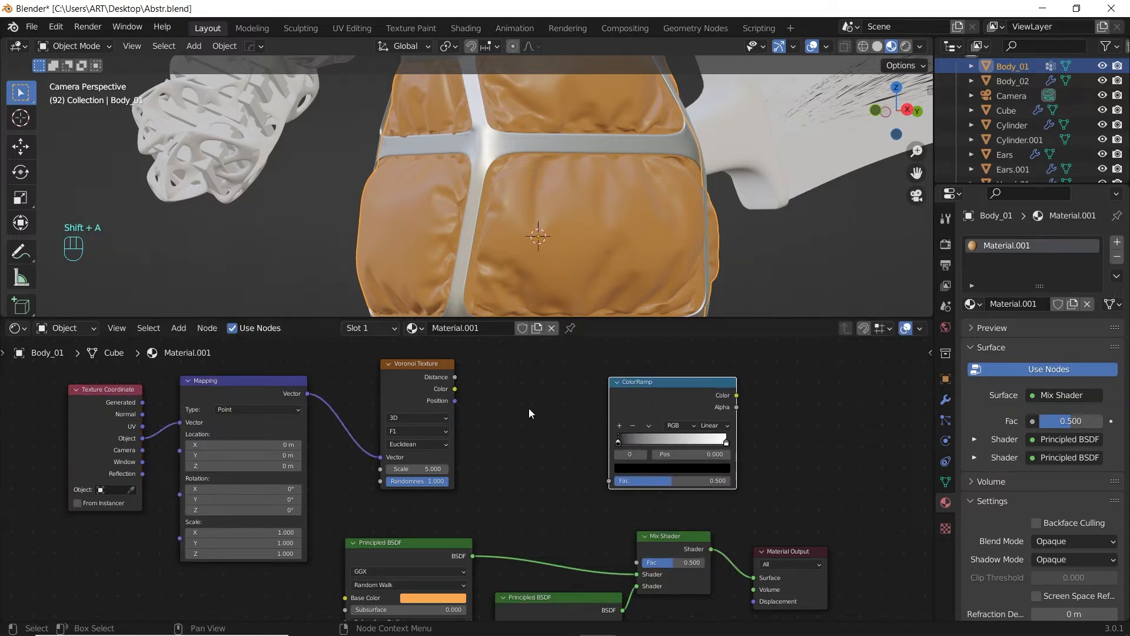
{"action": "left_click_drag", "start_coordinate": [455, 377], "coordinate": [638, 562]}
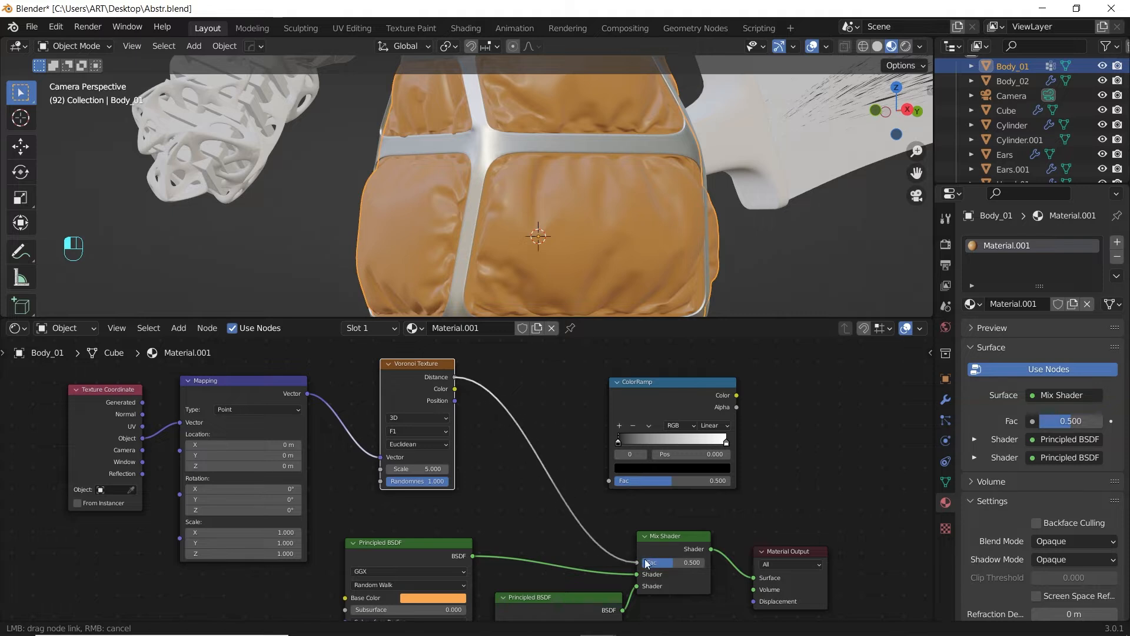
{"action": "left_click_drag", "start_coordinate": [655, 386], "coordinate": [570, 405]}
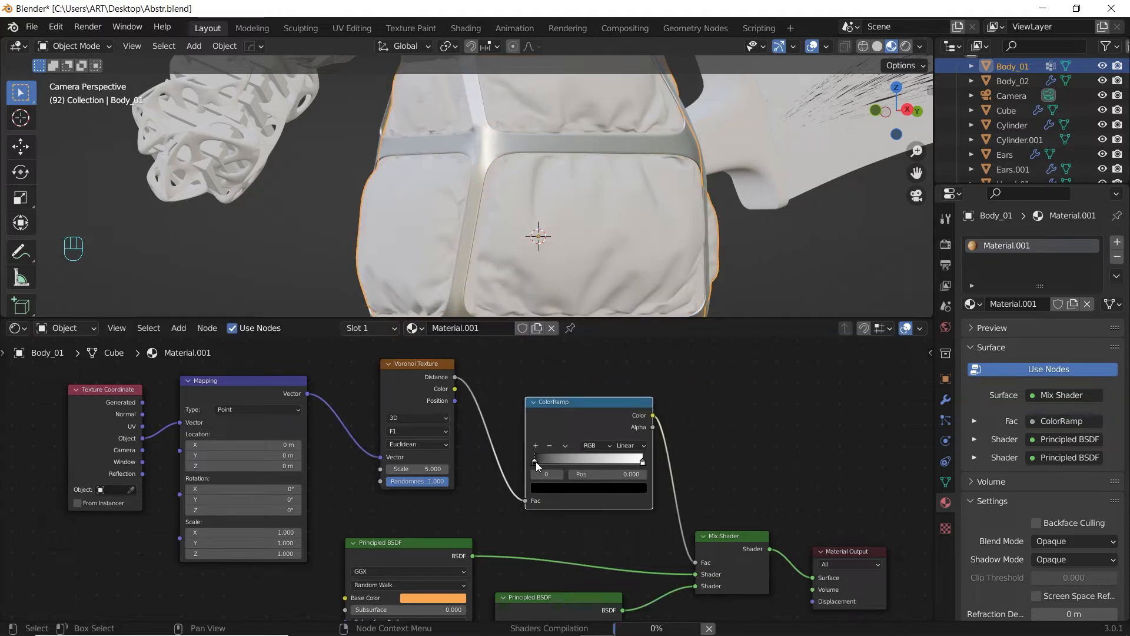
Set the ColorRamp to Constant interpolation with the black stop at 0.558 and the white stop at 0.793.
{"action": "scroll", "coordinate": [586, 472], "scroll_direction": "up", "scroll_amount": 5}
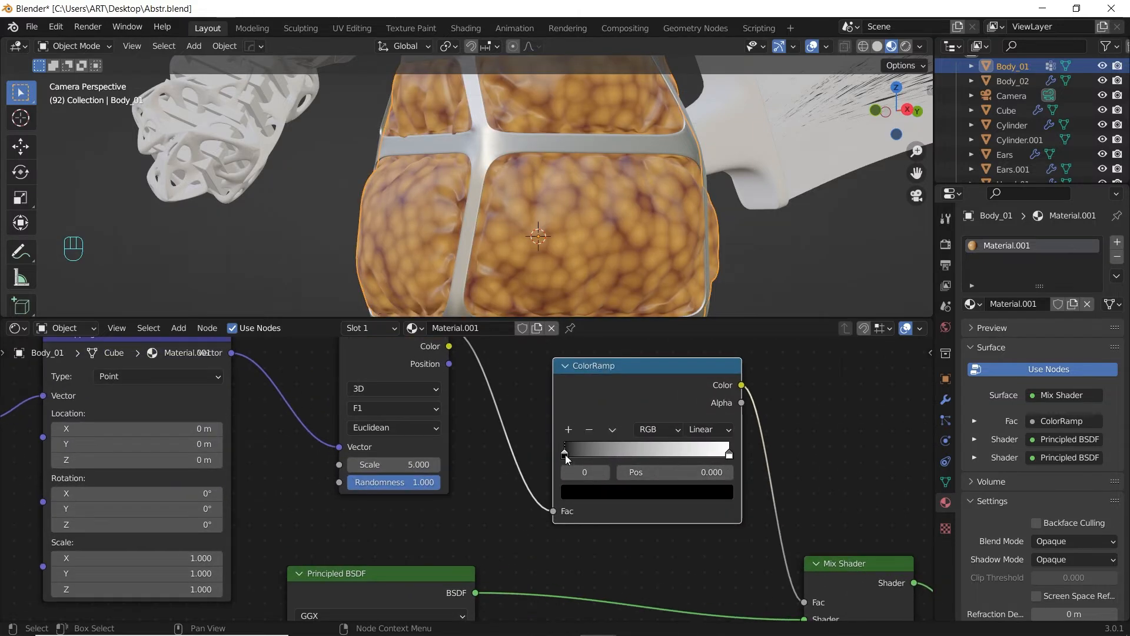
{"action": "mouse_move", "coordinate": [565, 455]}
{"action": "left_mouse_down"}
{"action": "mouse_move", "coordinate": [676, 446]}
{"action": "mouse_move", "coordinate": [663, 453]}
{"action": "left_mouse_up"}
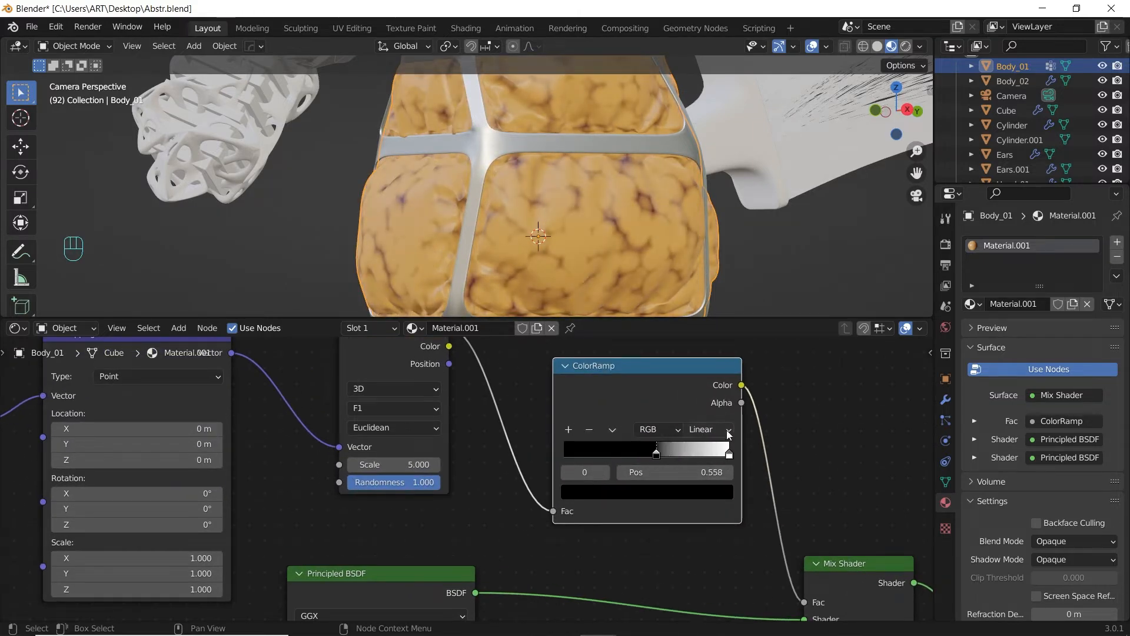
{"action": "left_click", "coordinate": [728, 435]}
{"action": "left_click", "coordinate": [722, 516]}
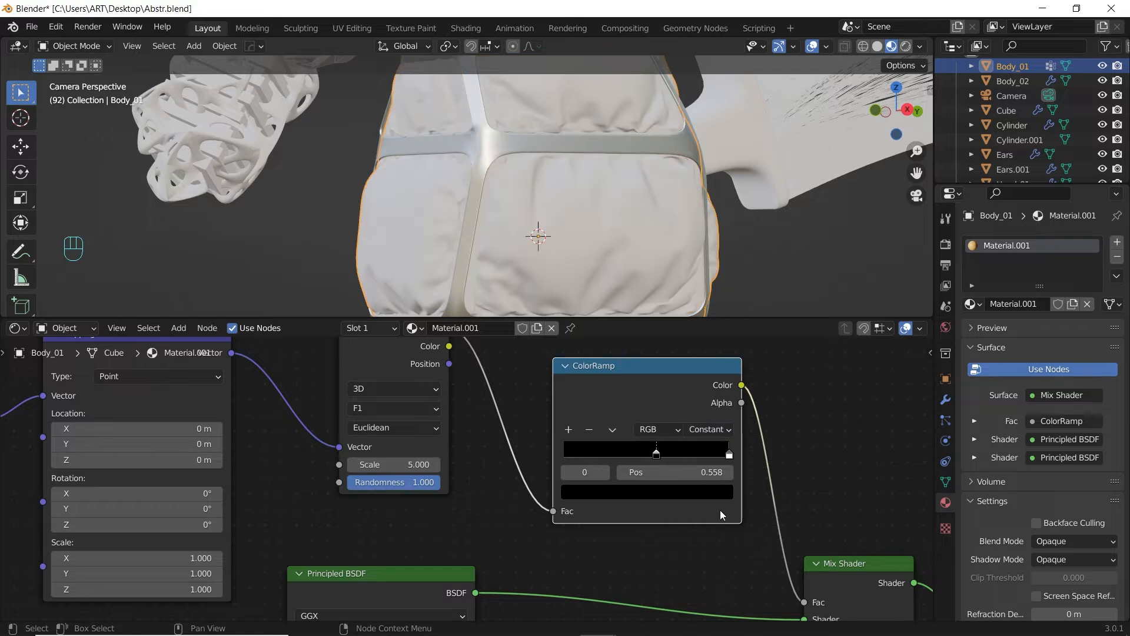
{"action": "left_click", "coordinate": [715, 455]}
{"action": "left_click_drag", "start_coordinate": [724, 453], "coordinate": [696, 454]}
Switch the Voronoi Texture's distance metric to Minkowski and set its Scale to 6.2 and Randomness to 0.
{"action": "left_click", "coordinate": [392, 425]}
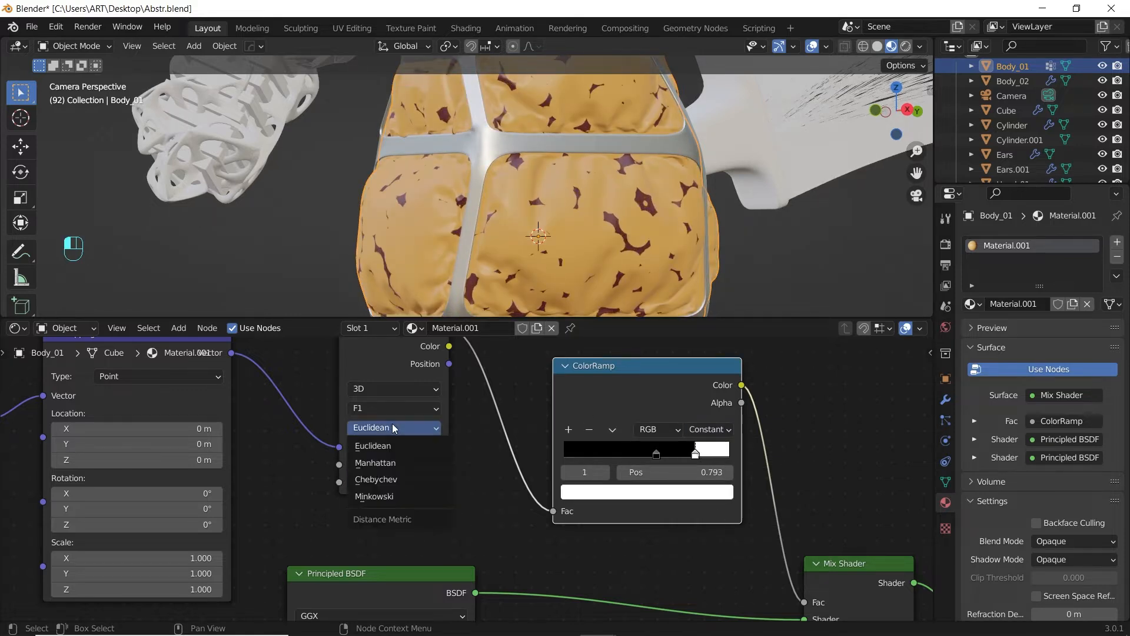
{"action": "left_click", "coordinate": [395, 494]}
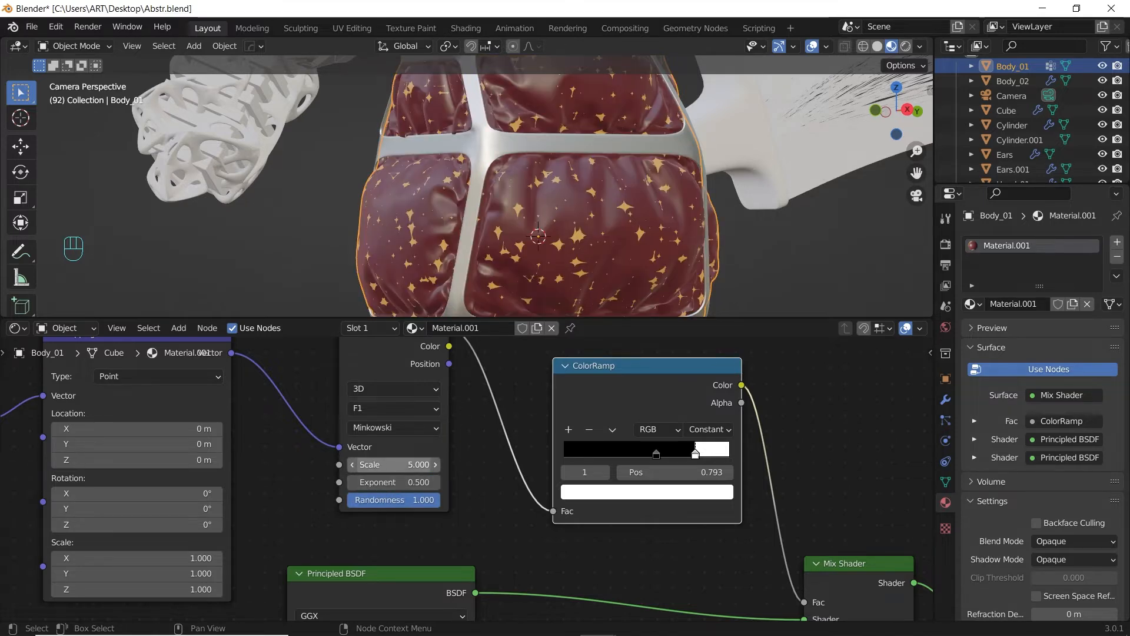
{"action": "left_click_drag", "start_coordinate": [412, 464], "coordinate": [350, 499]}
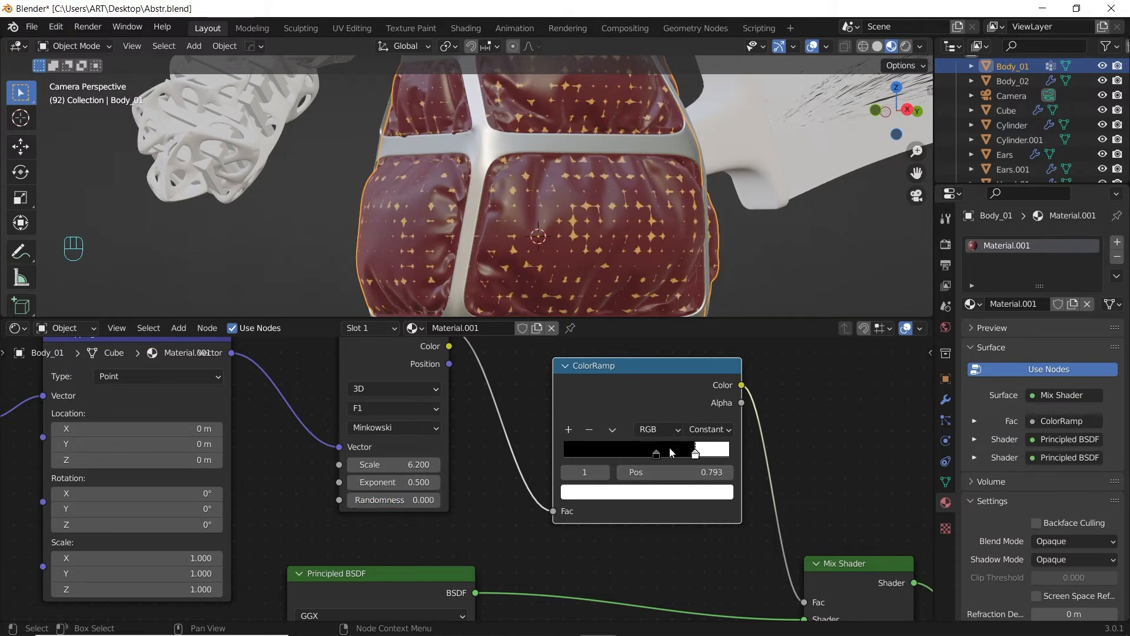
Move the ColorRamp's black stop past the white one to 0.837 and set the Voronoi Scale to 5.8.
{"action": "left_click_drag", "start_coordinate": [656, 453], "coordinate": [702, 453]}
{"action": "left_click_drag", "start_coordinate": [412, 464], "coordinate": [394, 464], "text": "shift"}
{"action": "scroll", "coordinate": [655, 221], "scroll_direction": "down", "scroll_amount": 3}
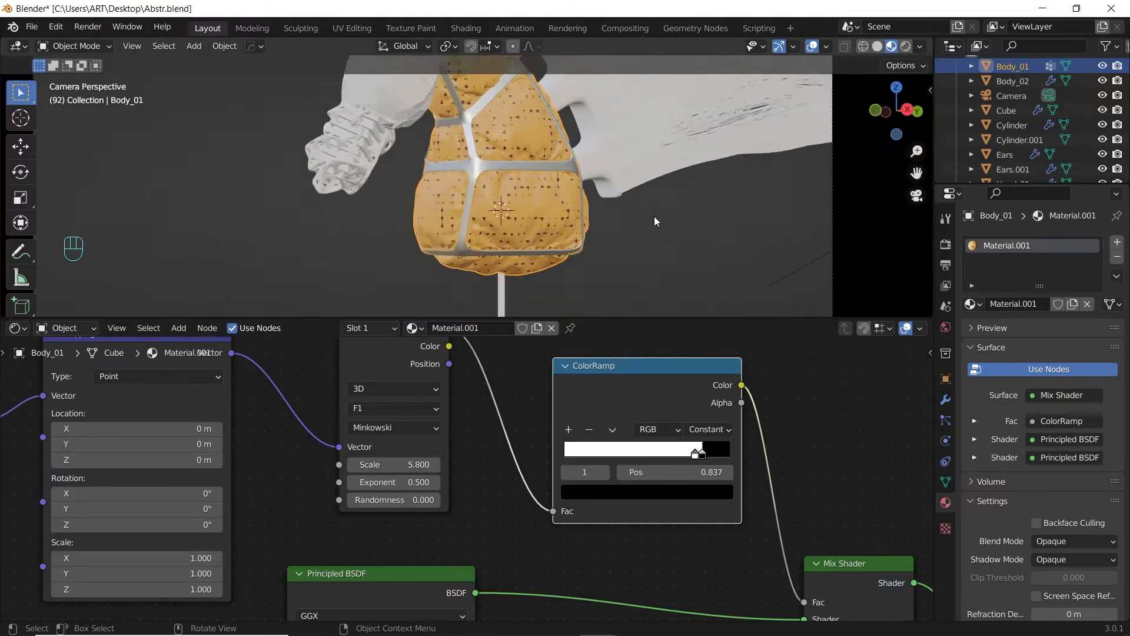
{"action": "scroll", "coordinate": [645, 238], "scroll_direction": "up", "scroll_amount": 1}
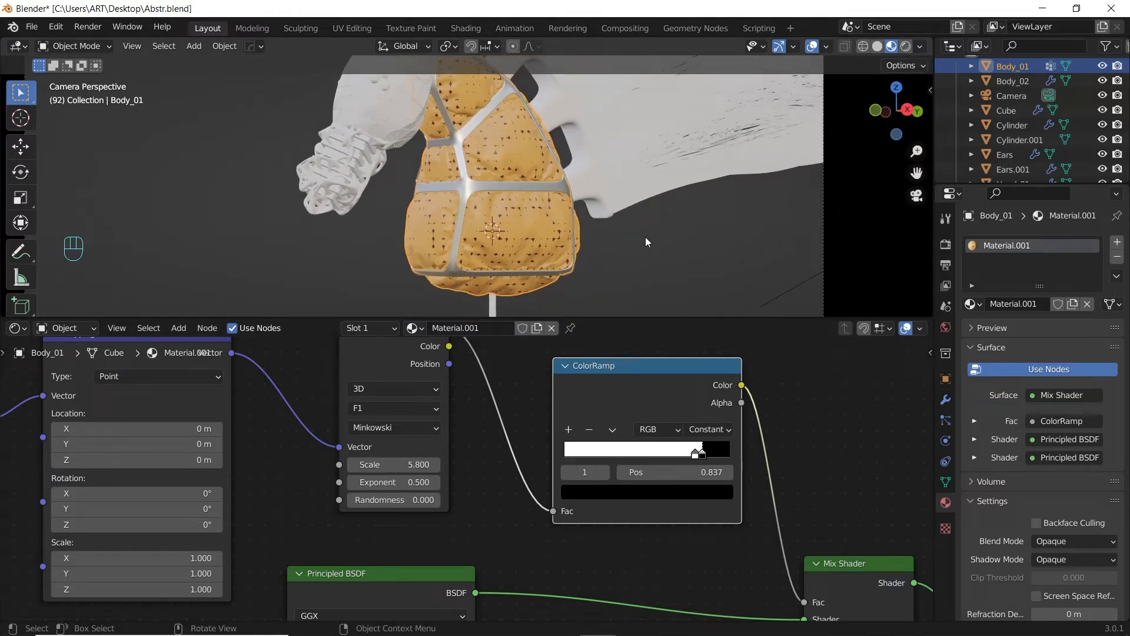
{"action": "scroll", "coordinate": [634, 239], "scroll_direction": "up", "scroll_amount": 6}
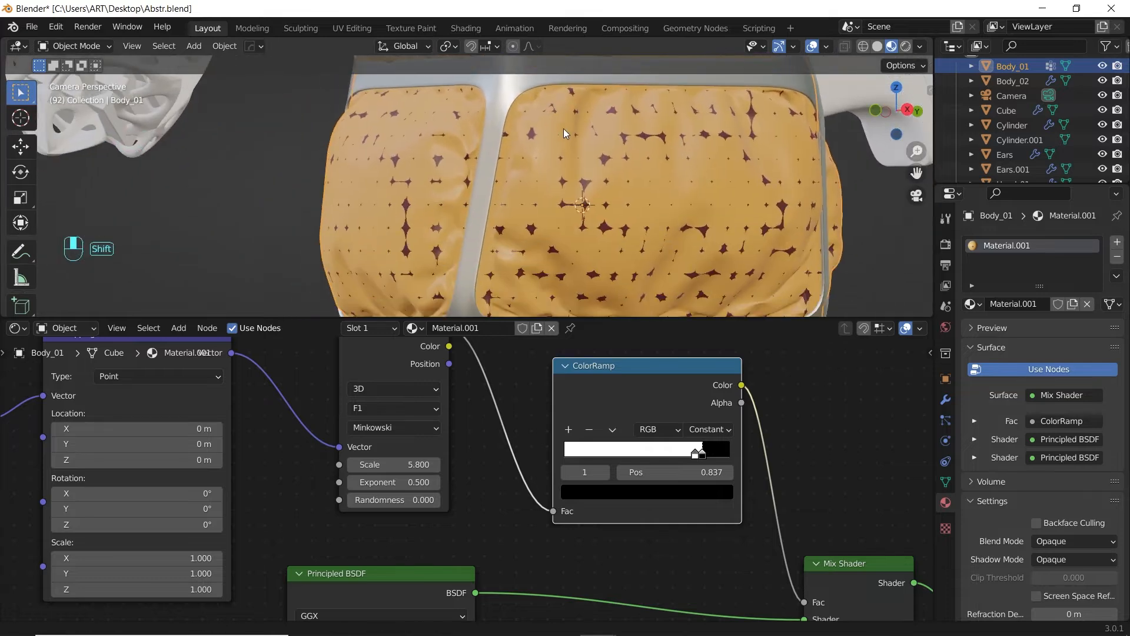
Add a Magic Texture node in the empty area beside the lower part of the orange Principled BSDF.
{"action": "scroll", "coordinate": [495, 494], "scroll_direction": "down", "scroll_amount": 6}
{"action": "middle_click_drag", "start_coordinate": [544, 588], "coordinate": [645, 548], "text": "shift"}
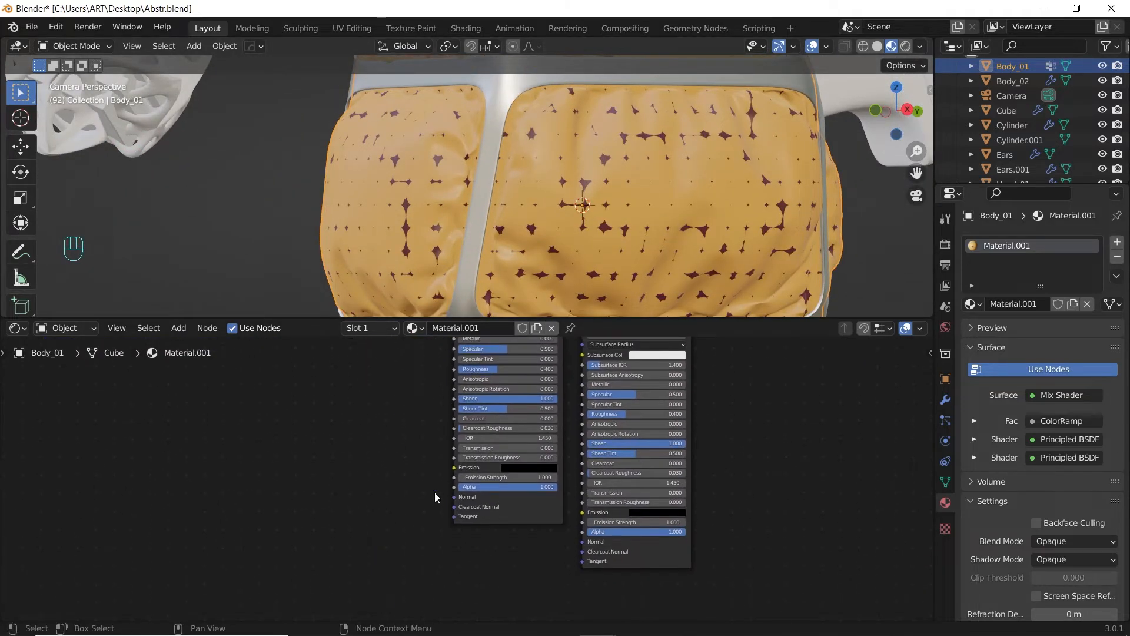
{"action": "middle_click_drag", "start_coordinate": [434, 492], "coordinate": [585, 489], "text": "shift"}
{"action": "key", "text": "shift+a"}
{"action": "left_click", "coordinate": [402, 451]}
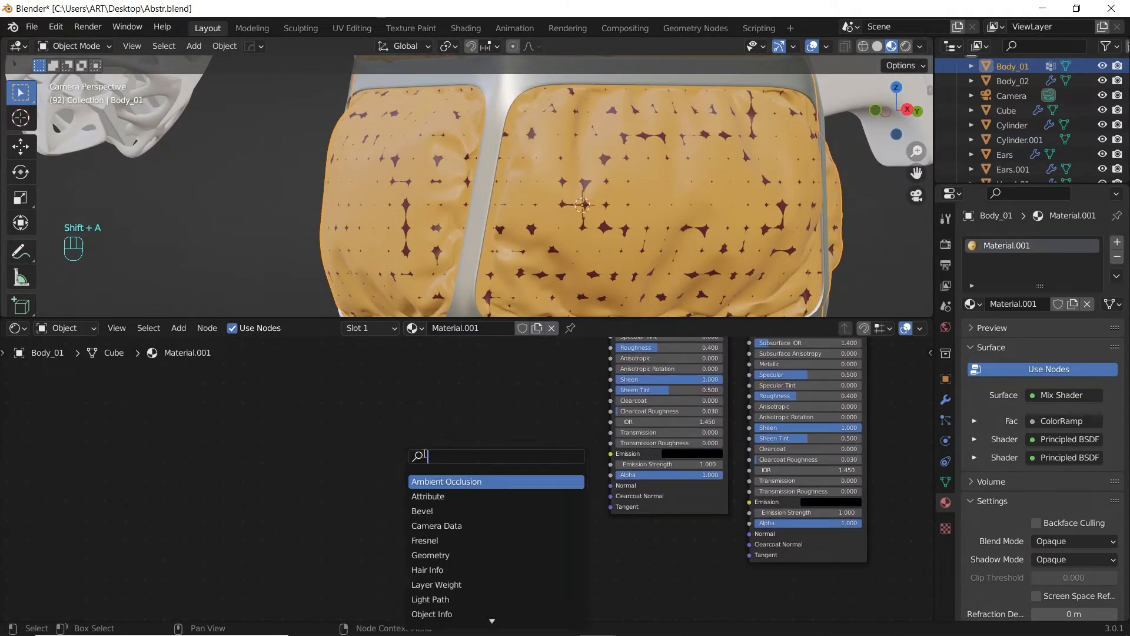
{"action": "type", "text": "mag"}
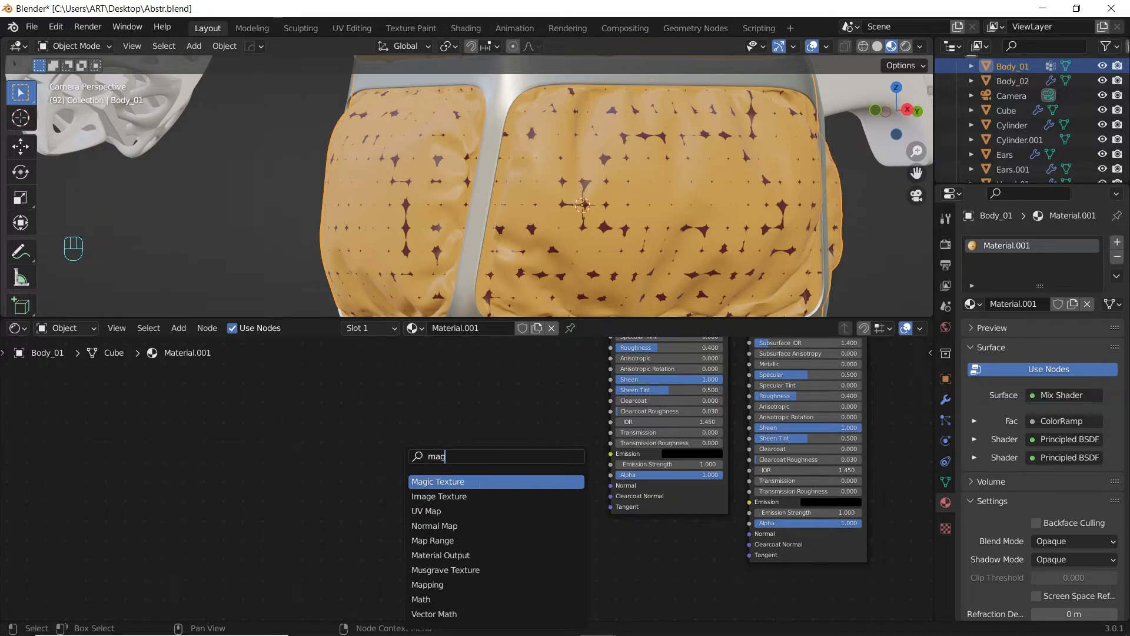
{"action": "left_click", "coordinate": [480, 484]}
{"action": "left_click", "coordinate": [441, 475]}
Move the Texture Coordinate and Mapping nodes near the Magic Texture and connect the Mapping vector to its Vector input.
{"action": "scroll", "coordinate": [435, 450], "scroll_direction": "down", "scroll_amount": 6}
{"action": "middle_click_drag", "start_coordinate": [404, 374], "coordinate": [441, 537]}
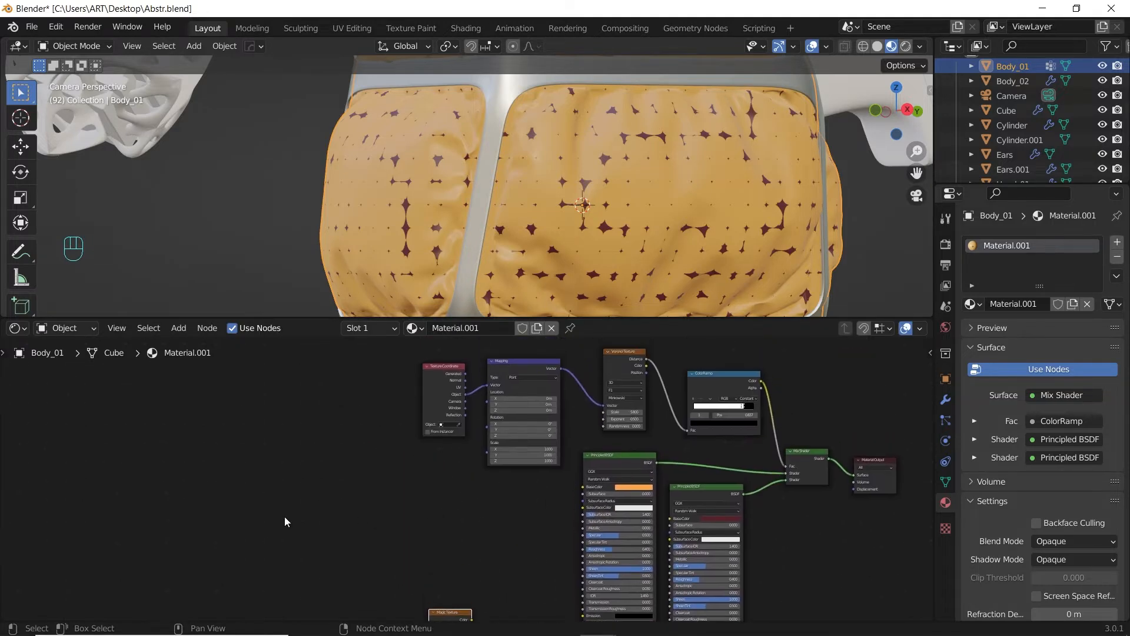
{"action": "left_click_drag", "start_coordinate": [284, 522], "coordinate": [523, 373]}
{"action": "key", "text": "g"}
{"action": "left_click", "coordinate": [339, 552]}
{"action": "middle_click_drag", "start_coordinate": [484, 543], "coordinate": [516, 455], "text": "shift"}
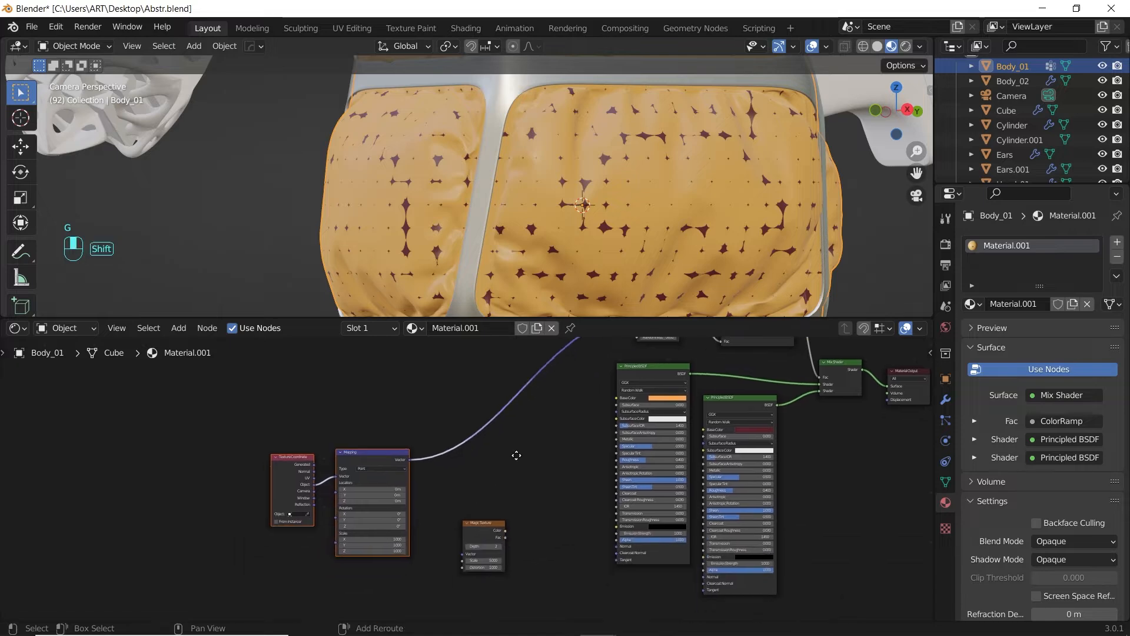
{"action": "scroll", "coordinate": [486, 421], "scroll_direction": "up", "scroll_amount": 3}
{"action": "left_click_drag", "start_coordinate": [390, 344], "coordinate": [482, 507]}
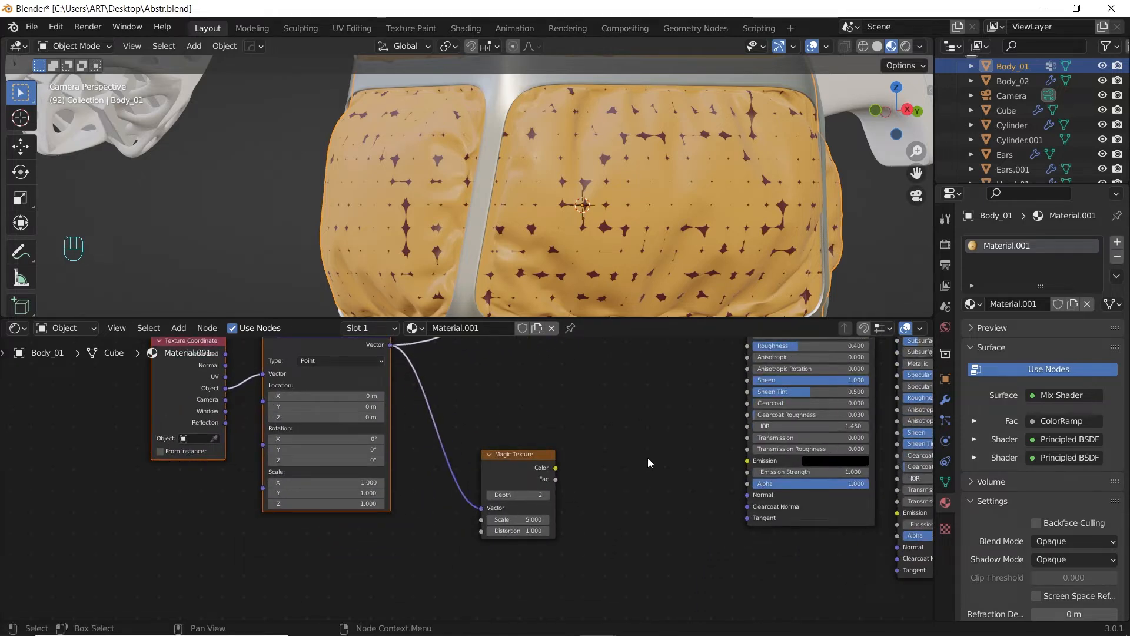
Add a Bump node between the Magic Texture and the orange Principled BSDF.
{"action": "middle_click_drag", "start_coordinate": [638, 425], "coordinate": [562, 465]}
{"action": "key", "text": "shift+a"}
{"action": "left_click", "coordinate": [547, 450]}
{"action": "type", "text": "bump"}
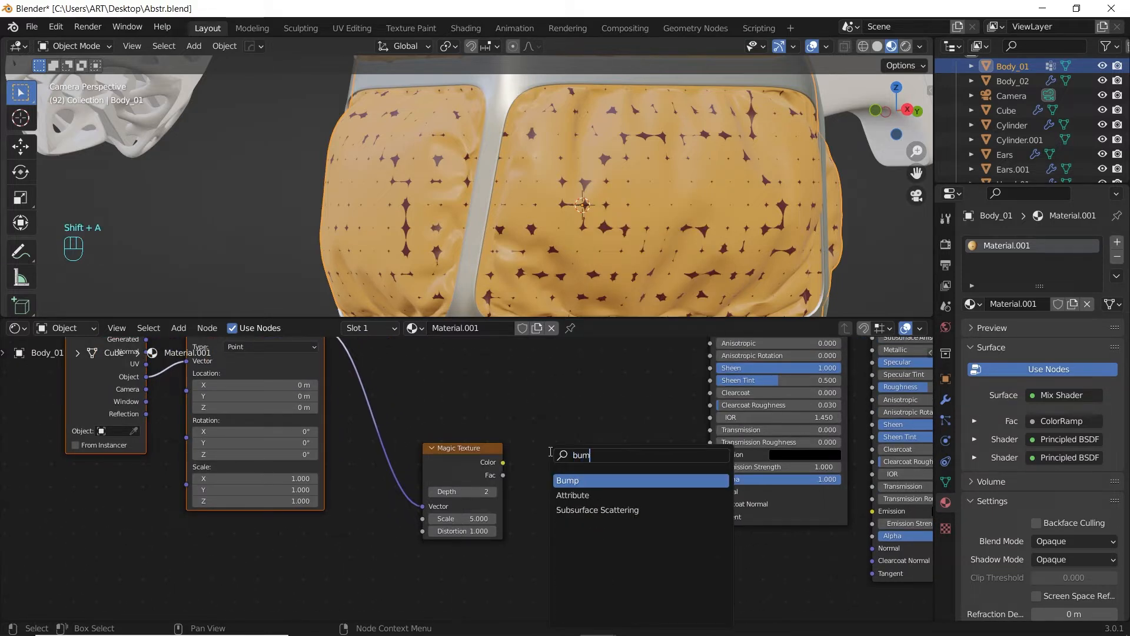
{"action": "left_click", "coordinate": [586, 481]}
{"action": "left_click", "coordinate": [586, 482]}
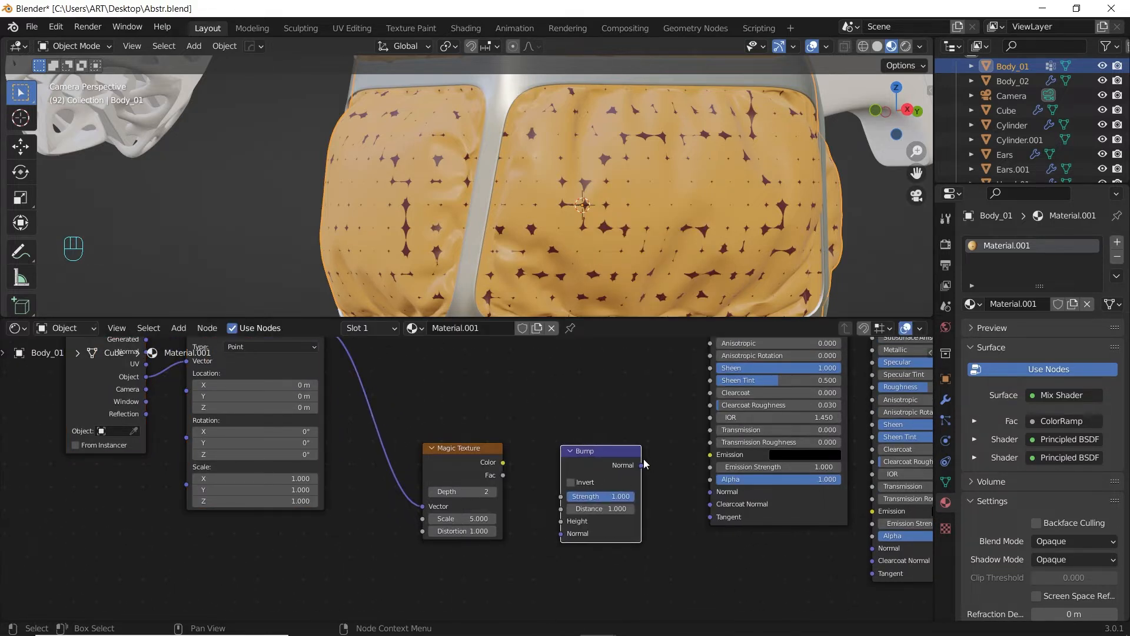
Route the Magic Texture's Color through the Bump's Height into the orange shader's Normal, and set the Magic Texture's Scale to 65.1.
{"action": "left_click_drag", "start_coordinate": [641, 465], "coordinate": [712, 492]}
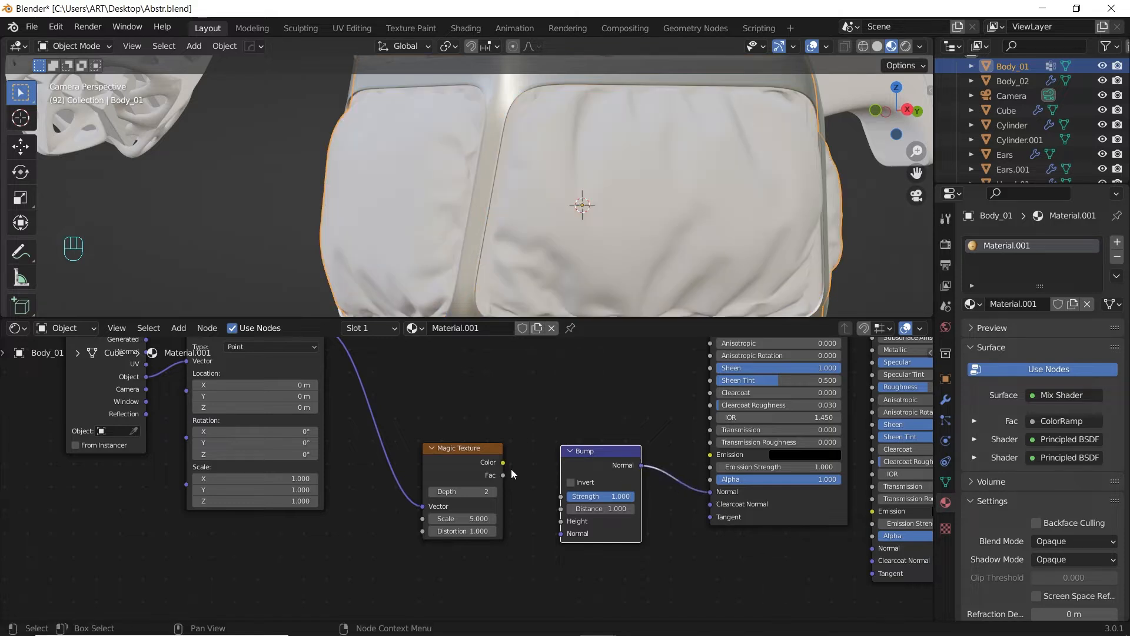
{"action": "left_click_drag", "start_coordinate": [503, 462], "coordinate": [563, 521]}
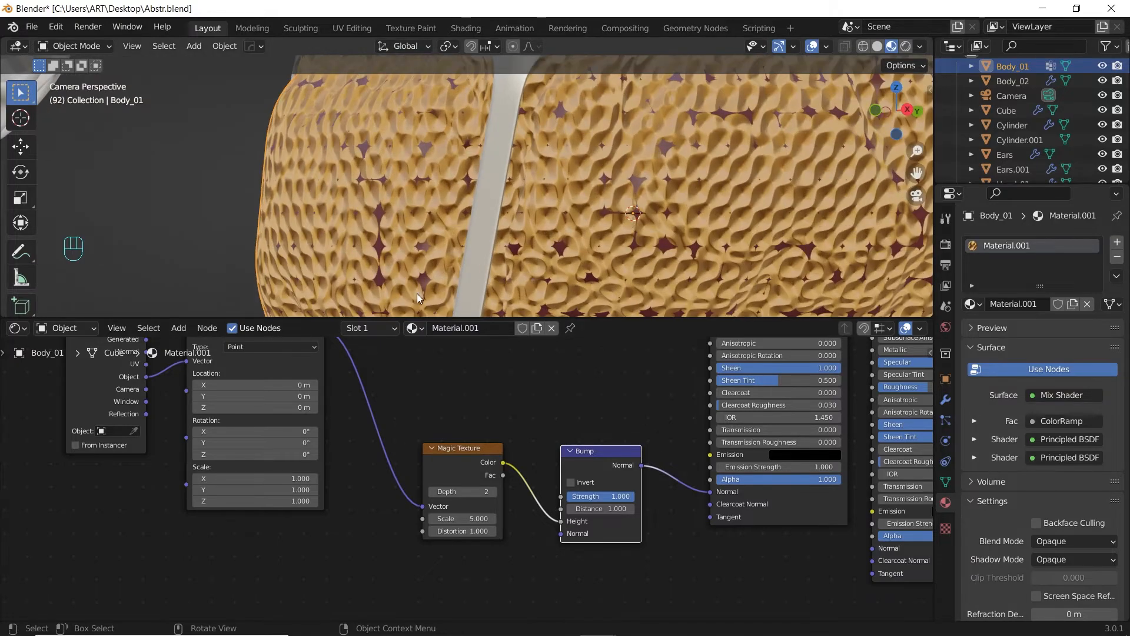
{"action": "left_click_drag", "start_coordinate": [462, 518], "coordinate": [698, 518]}
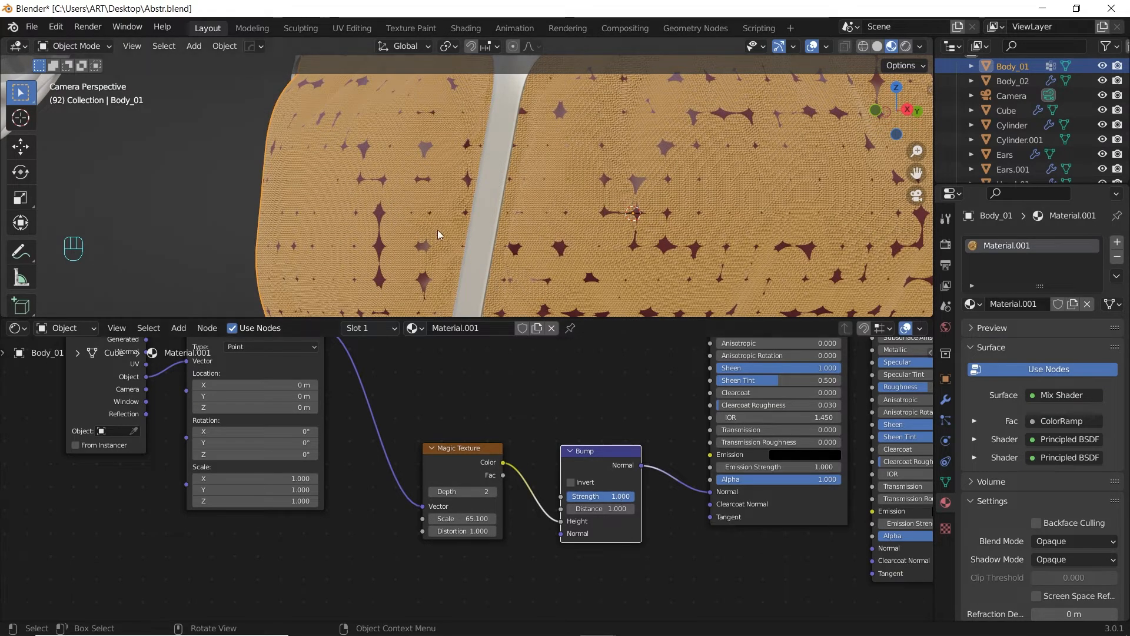
Reduce the Bump node's strength to 0.360 in the Body_01 material.
{"action": "scroll", "coordinate": [501, 206], "scroll_direction": "up", "scroll_amount": 5}
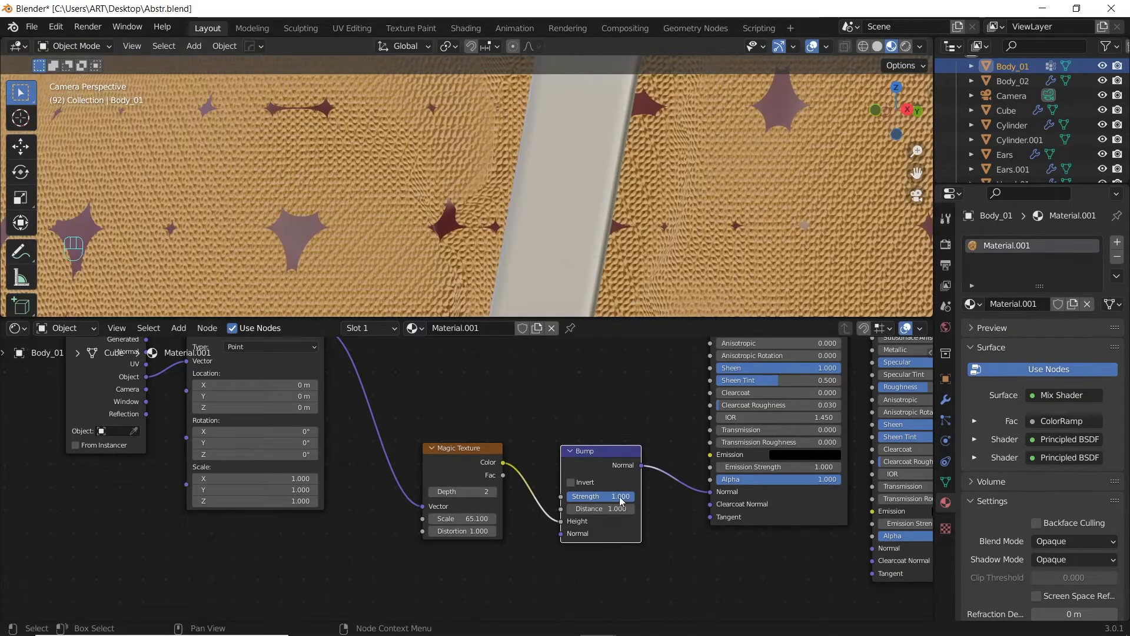
{"action": "left_click_drag", "start_coordinate": [621, 501], "coordinate": [559, 500]}
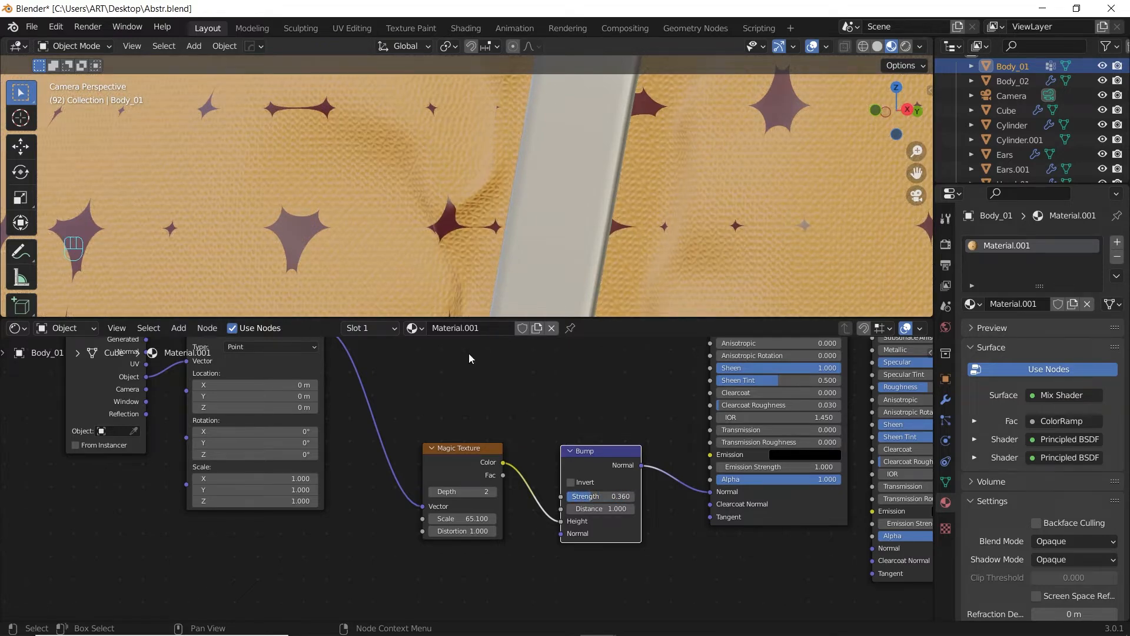
{"action": "scroll", "coordinate": [418, 207], "scroll_direction": "down", "scroll_amount": 5}
Create a new material for the faceted Head_01 object and set its Metallic value to 1.000.
{"action": "mouse_move", "coordinate": [512, 193]}
{"action": "middle_mouse_down"}
{"action": "mouse_move", "coordinate": [652, 181]}
{"action": "mouse_move", "coordinate": [638, 241]}
{"action": "mouse_move", "coordinate": [570, 181]}
{"action": "mouse_move", "coordinate": [595, 259]}
{"action": "mouse_move", "coordinate": [511, 228]}
{"action": "mouse_move", "coordinate": [601, 238]}
{"action": "mouse_move", "coordinate": [526, 235]}
{"action": "middle_mouse_up"}
{"action": "left_click", "coordinate": [526, 235]}
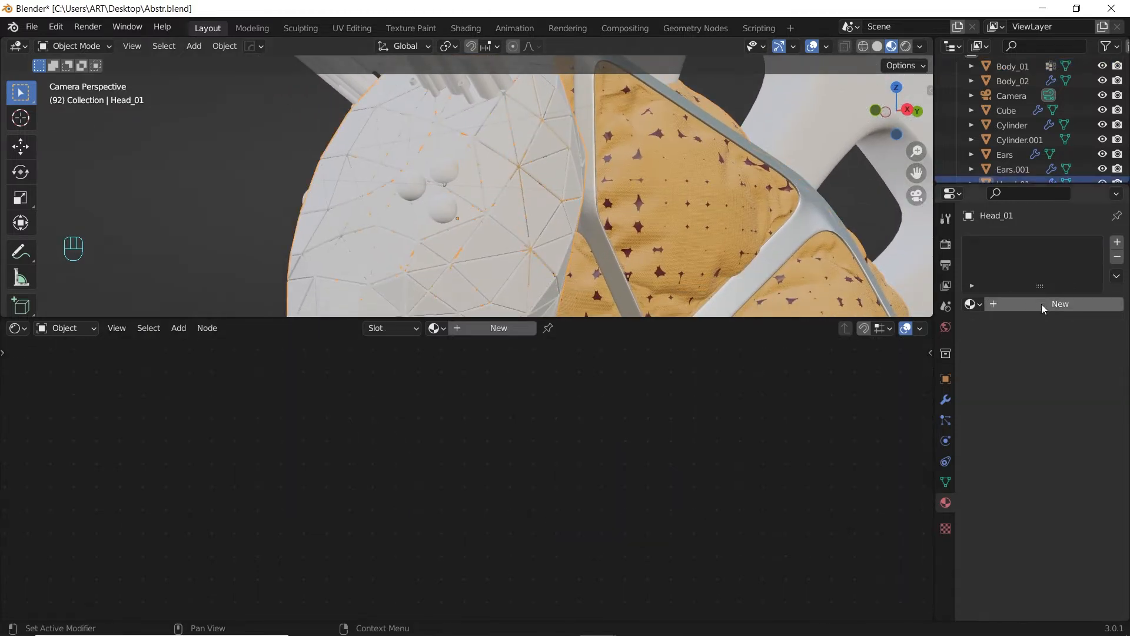
{"action": "middle_click_drag", "start_coordinate": [668, 459], "coordinate": [614, 498]}
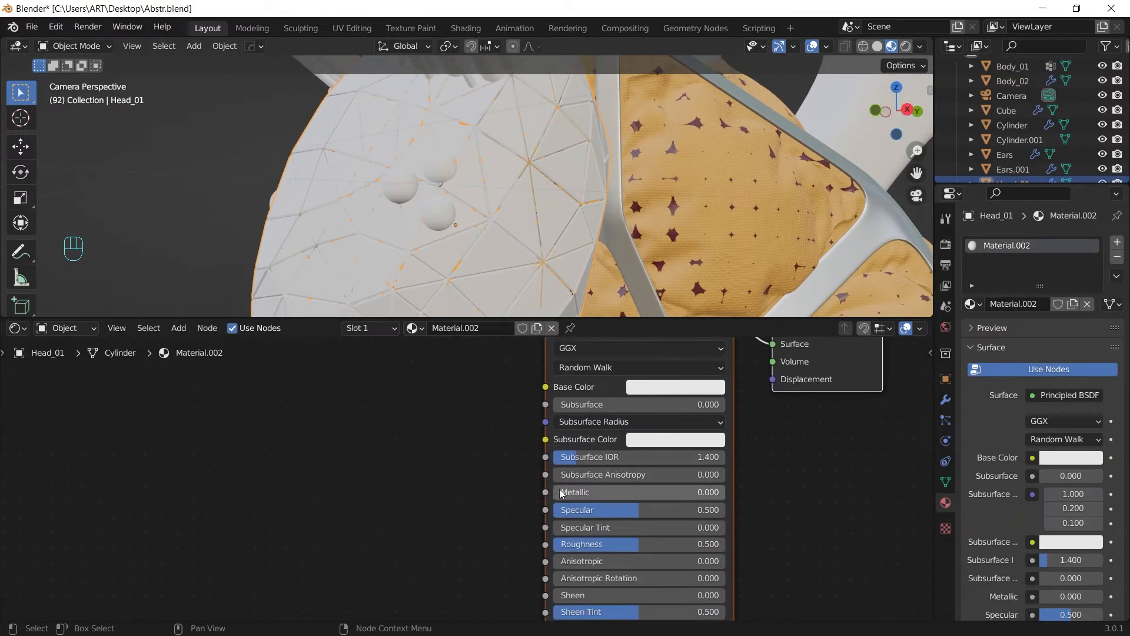
{"action": "left_click_drag", "start_coordinate": [561, 494], "coordinate": [730, 493]}
Add a Noise Texture node before the head material's Principled BSDF node.
{"action": "key", "text": "shift+a"}
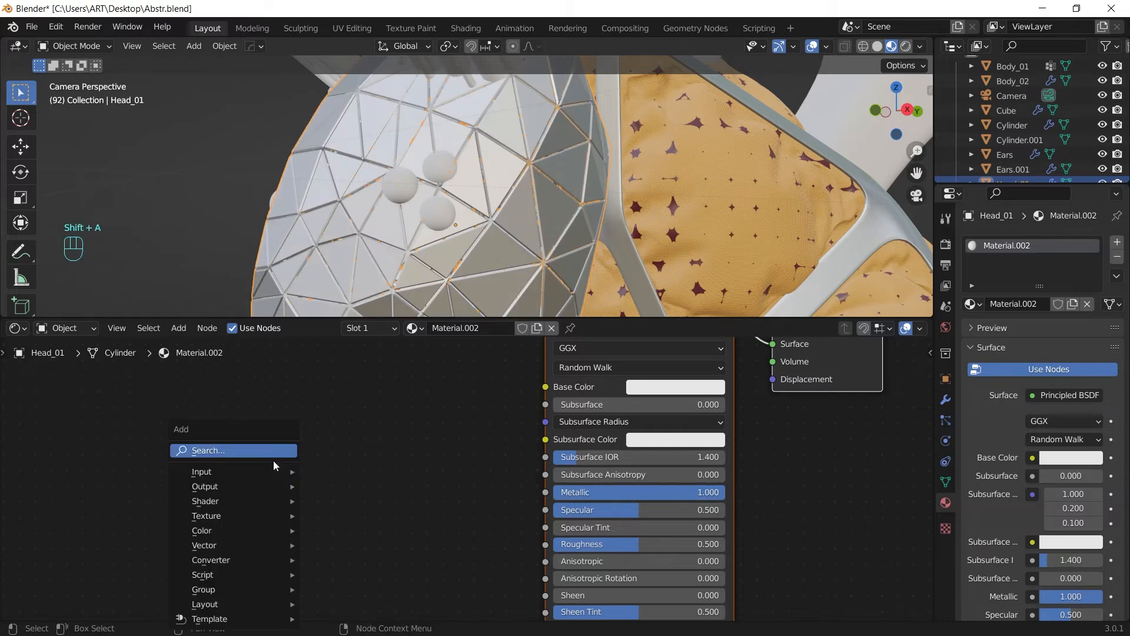
{"action": "left_click", "coordinate": [266, 451]}
{"action": "type", "text": "noi"}
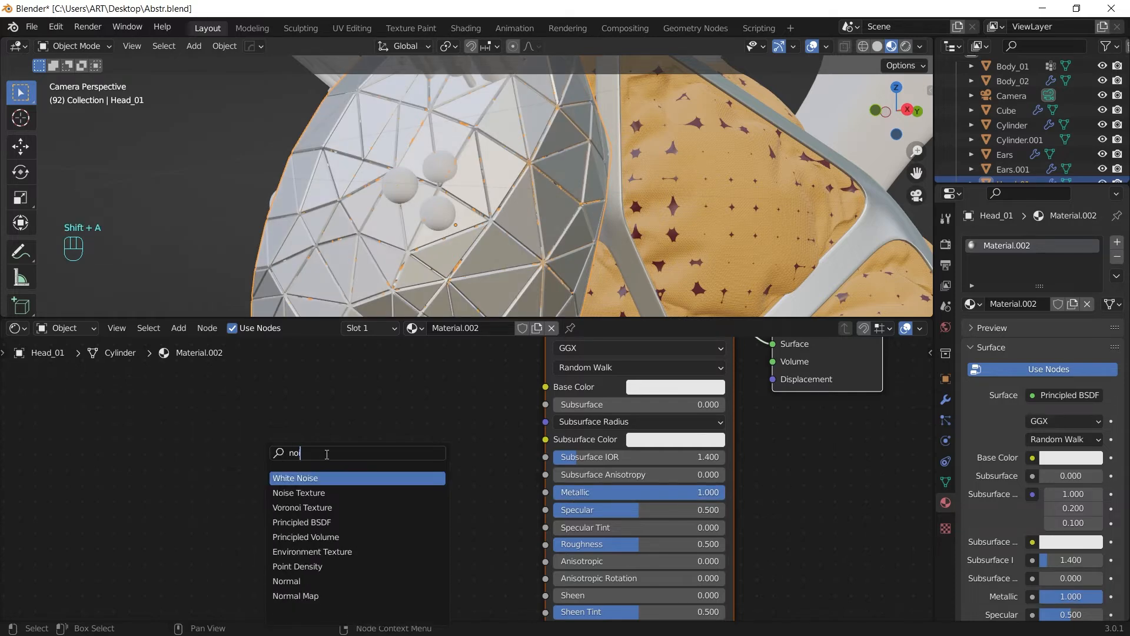
{"action": "left_click", "coordinate": [326, 493]}
{"action": "left_click", "coordinate": [346, 425]}
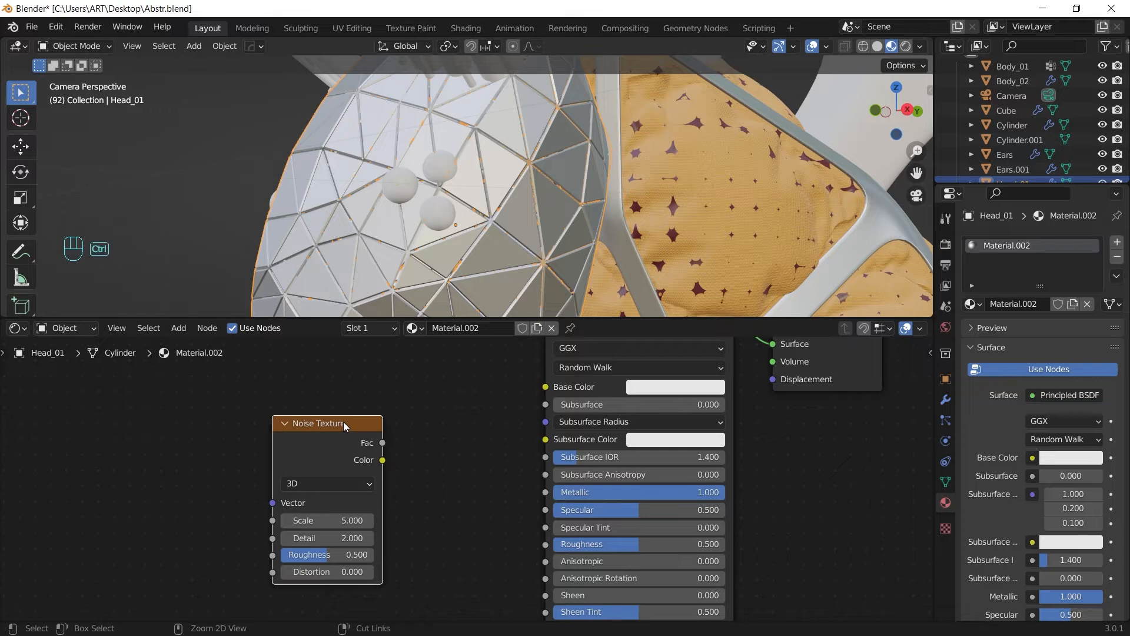
Attach Mapping and Texture Coordinate nodes to the Noise Texture, using Object coordinates.
{"action": "key", "text": "ctrl+t"}
{"action": "scroll", "coordinate": [204, 494], "scroll_direction": "left", "scroll_amount": 5, "text": "ctrl"}
{"action": "left_click_drag", "start_coordinate": [172, 486], "coordinate": [234, 461]}
{"action": "middle_click_drag", "start_coordinate": [654, 449], "coordinate": [537, 404], "text": "shift"}
{"action": "key", "text": "x"}
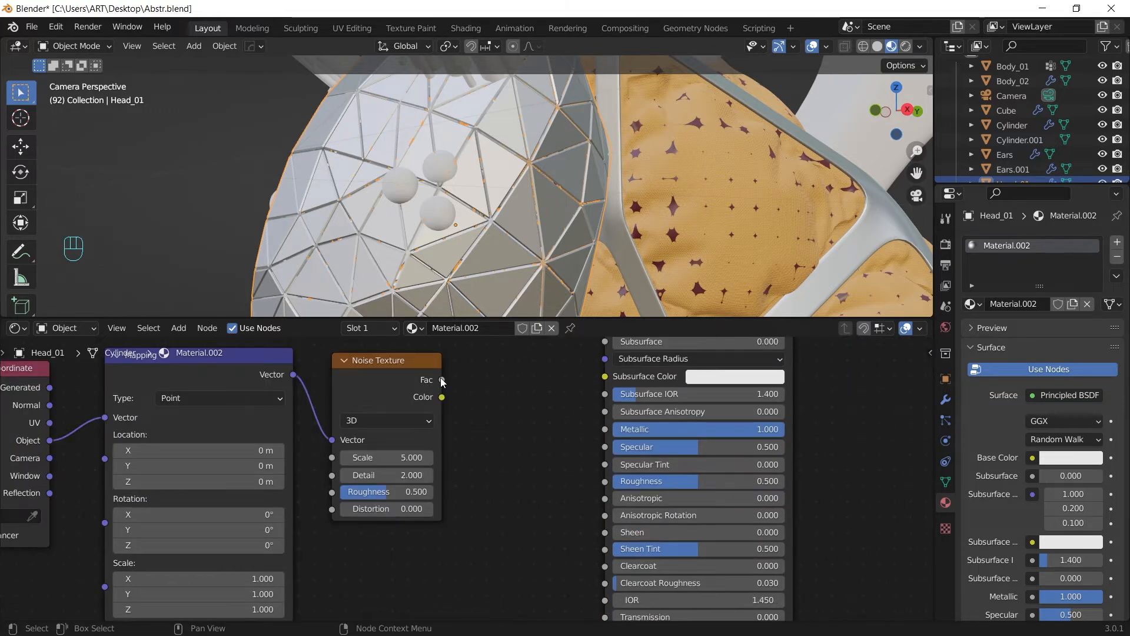
Connect the Noise Texture's Fac output to Roughness and insert a ColorRamp node into that link.
{"action": "left_click_drag", "start_coordinate": [441, 380], "coordinate": [605, 481]}
{"action": "key", "text": "shift+a"}
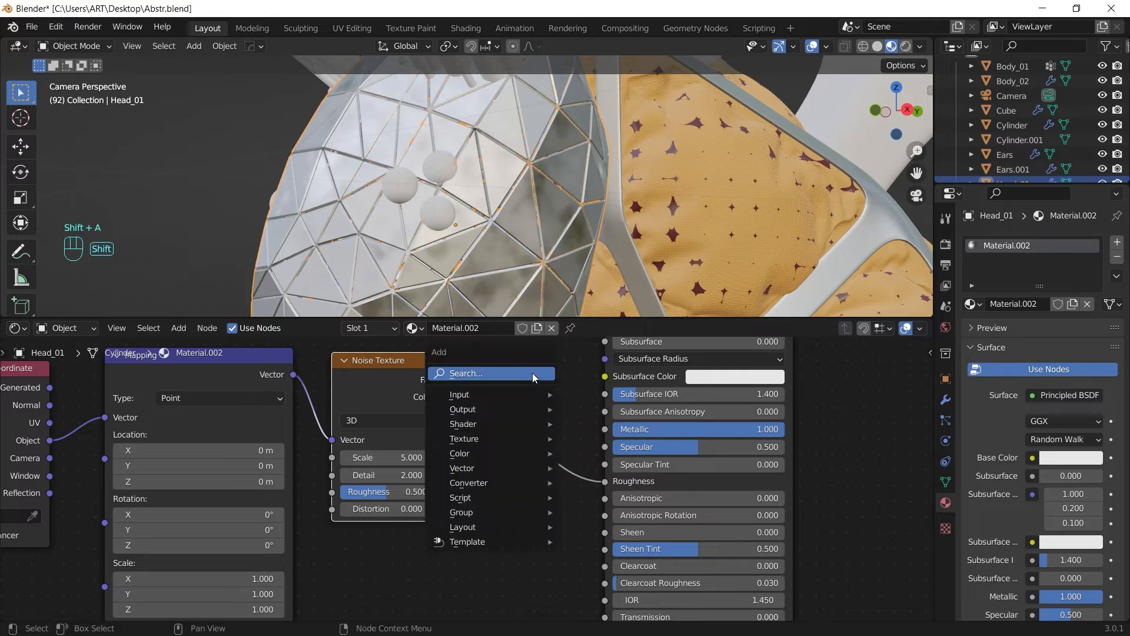
{"action": "type", "text": "color"}
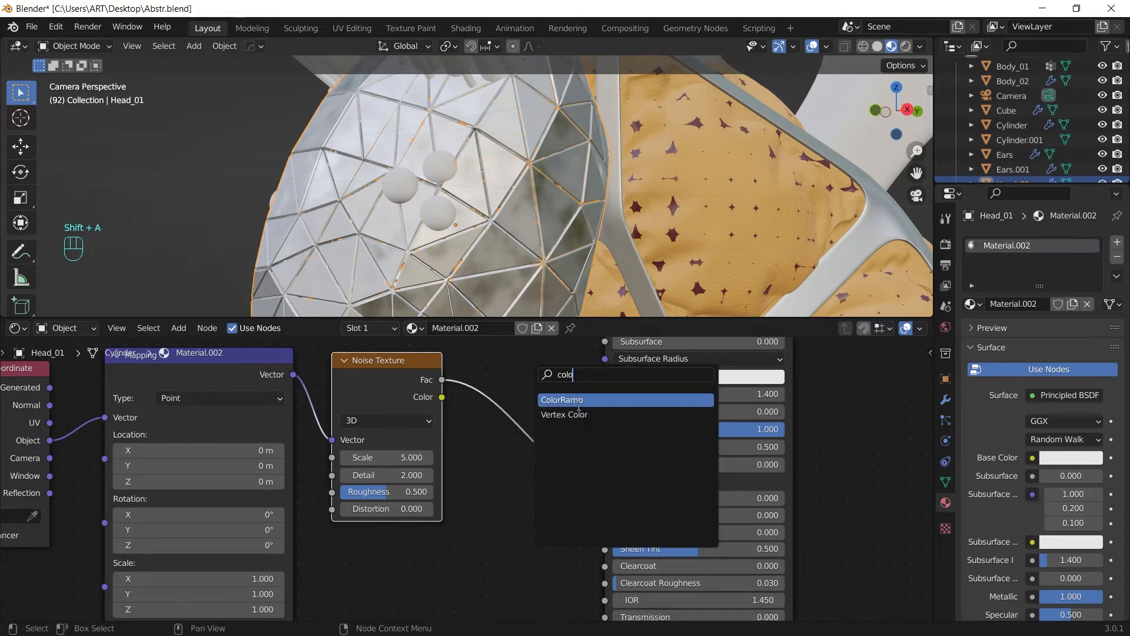
{"action": "key", "text": "Return"}
{"action": "left_click", "coordinate": [512, 422]}
Move the ColorRamp's black stop to 0.395 and white stop to 0.565, then lighten the black stop to grey 0.263.
{"action": "left_click_drag", "start_coordinate": [516, 487], "coordinate": [590, 484]}
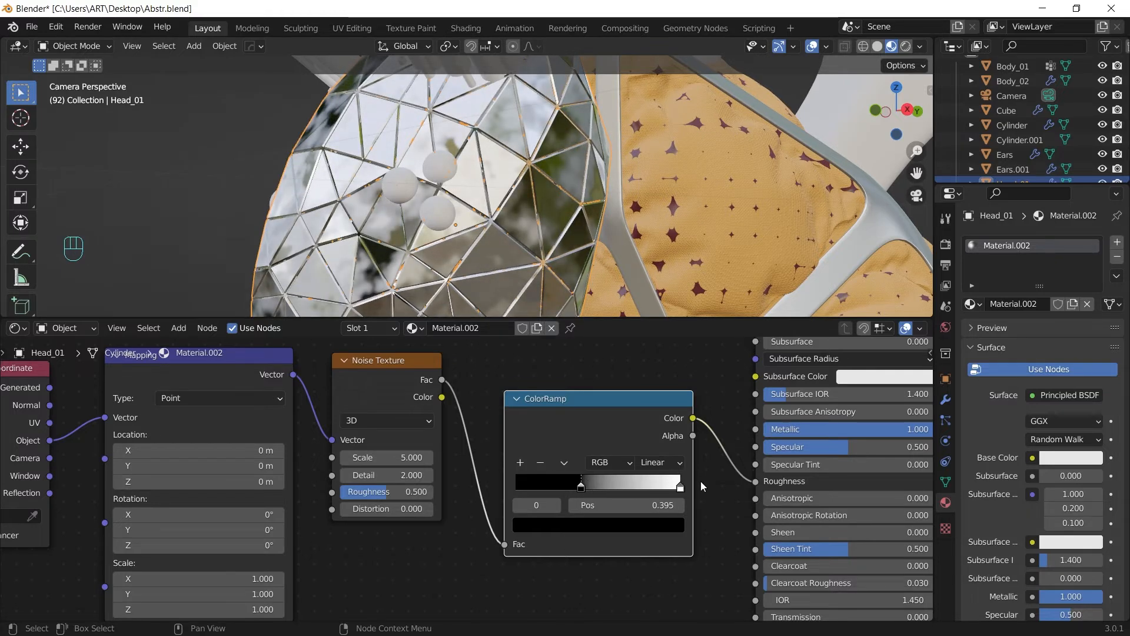
{"action": "left_click_drag", "start_coordinate": [680, 486], "coordinate": [608, 488]}
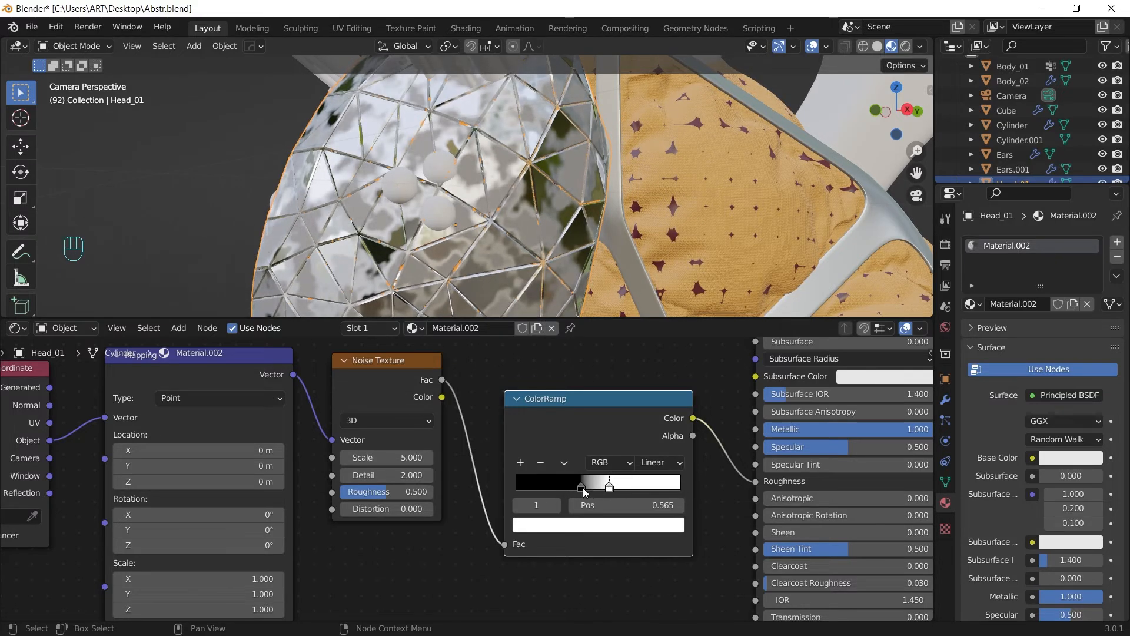
{"action": "left_click", "coordinate": [583, 488]}
{"action": "left_click", "coordinate": [599, 524]}
{"action": "scroll", "coordinate": [582, 375], "scroll_direction": "up", "scroll_amount": 3, "text": "ctrl"}
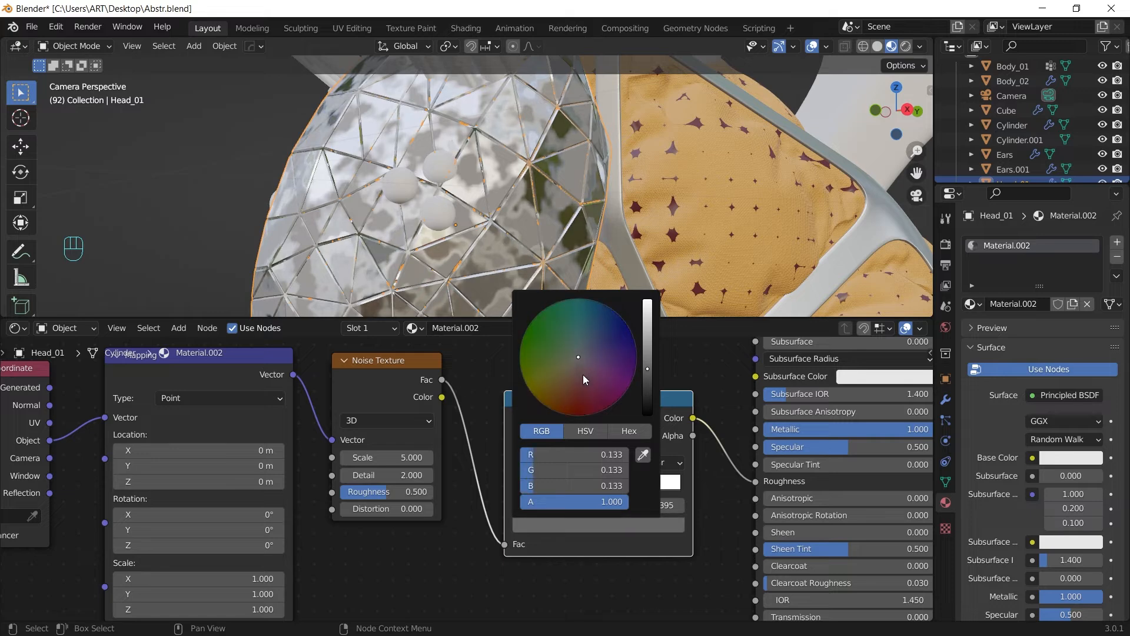
{"action": "scroll", "coordinate": [584, 372], "scroll_direction": "up", "scroll_amount": 3, "text": "ctrl"}
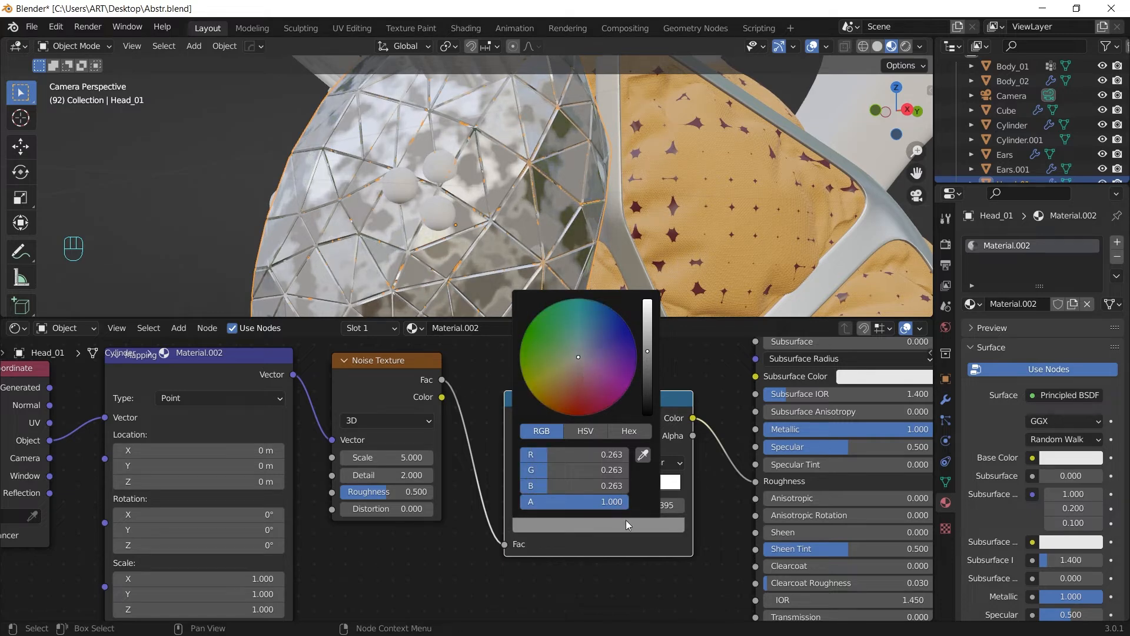
Move the ColorRamp's white stop to about 0.464 and darken its colour to light grey 0.692.
{"action": "left_click_drag", "start_coordinate": [610, 487], "coordinate": [594, 489]}
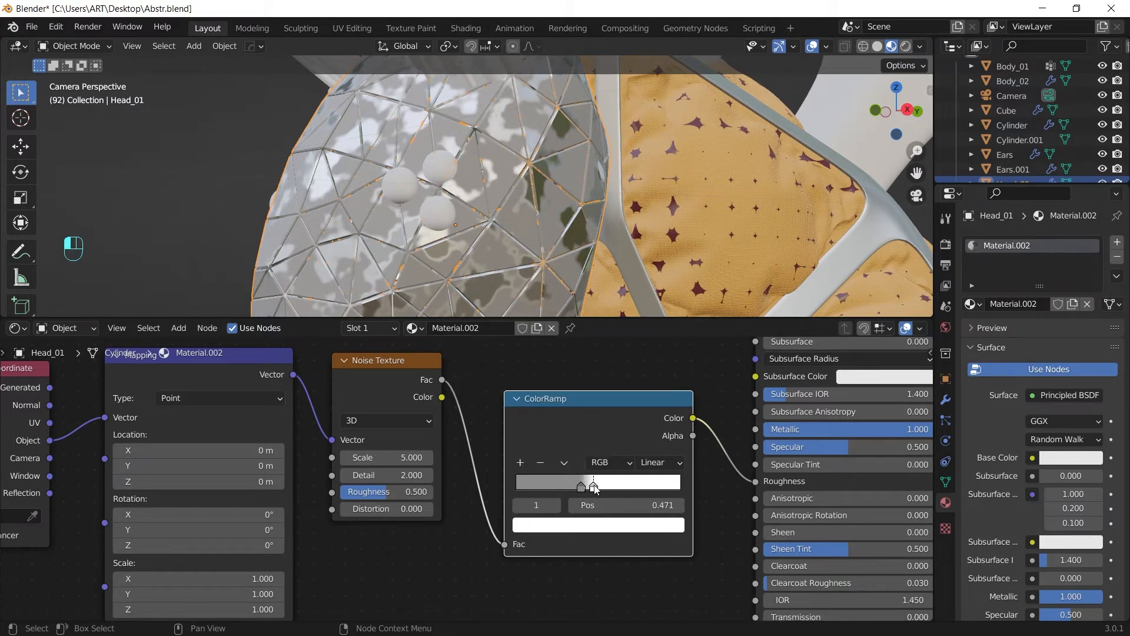
{"action": "left_click", "coordinate": [597, 522]}
{"action": "scroll", "coordinate": [585, 394], "scroll_direction": "down", "scroll_amount": 3, "text": "ctrl"}
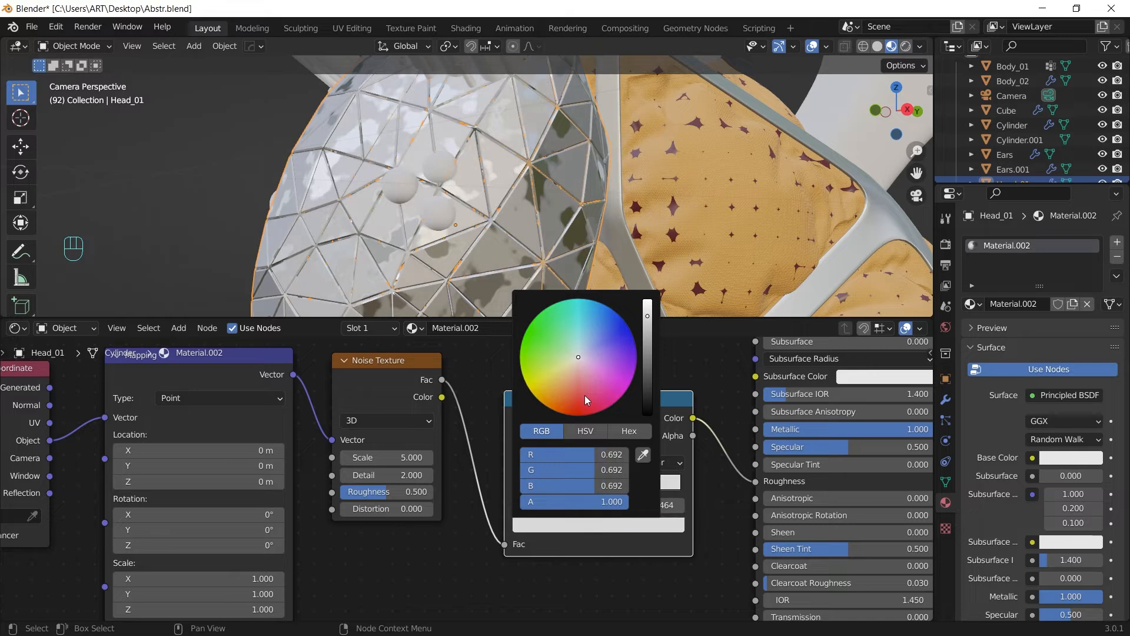
Shift the ColorRamp's dark stop to 0.409 and darken the light stop's colour to grey 0.604.
{"action": "left_click", "coordinate": [582, 488]}
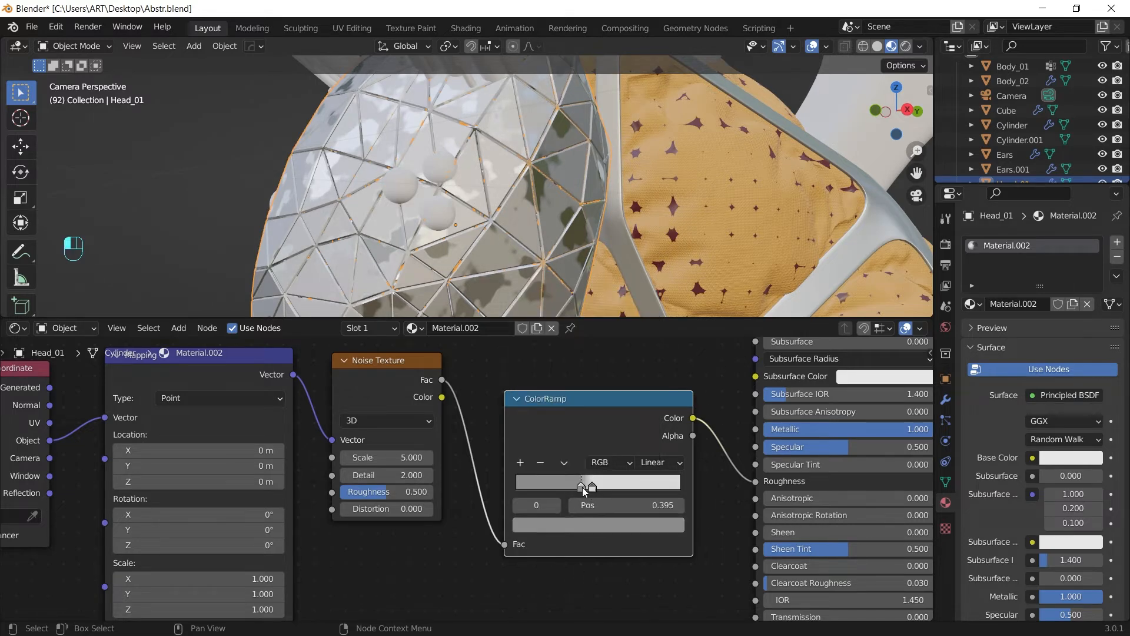
{"action": "left_click_drag", "start_coordinate": [583, 488], "coordinate": [585, 488]}
{"action": "left_click", "coordinate": [596, 520]}
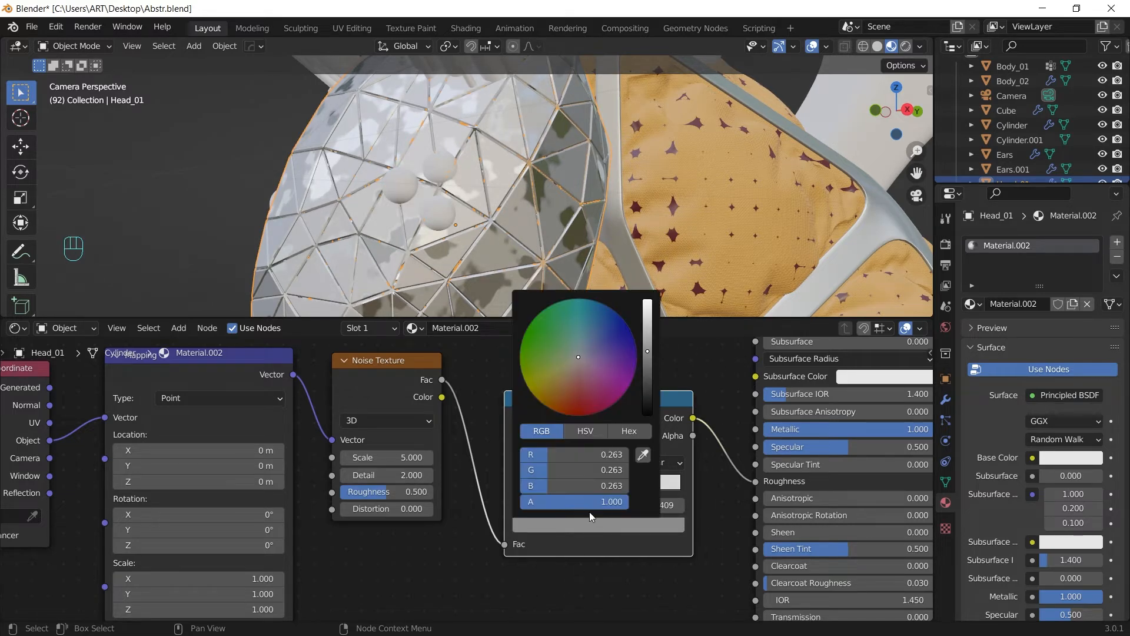
{"action": "left_click", "coordinate": [593, 525]}
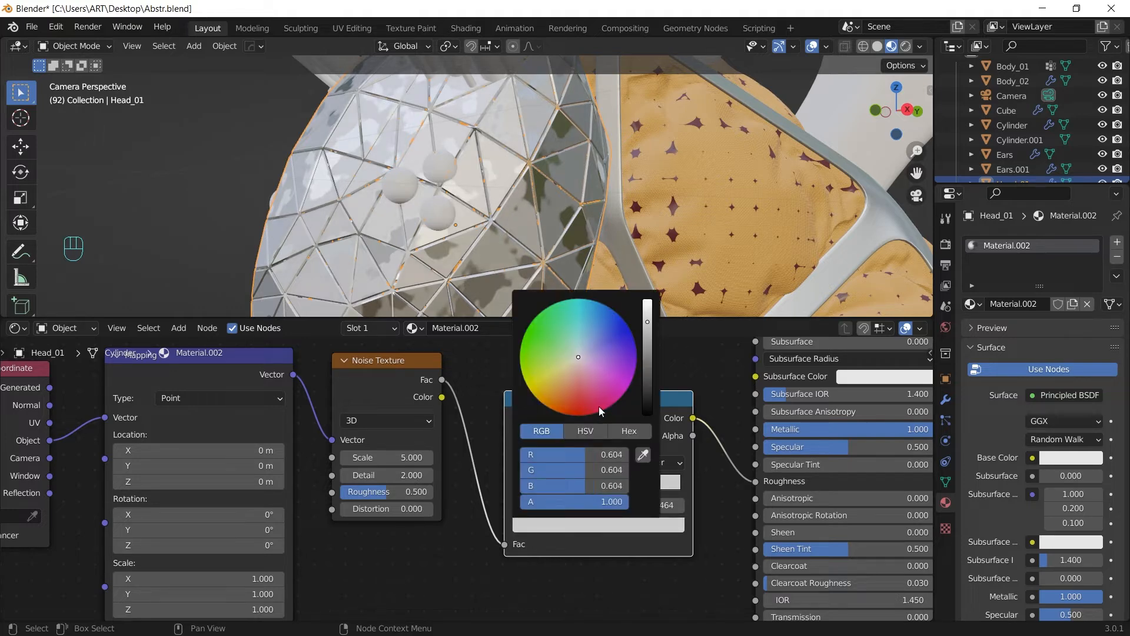
Set the Mapping node's Z scale to 55.5 to stretch the head's roughness noise into brushed-metal streaks.
{"action": "middle_click_drag", "start_coordinate": [412, 569], "coordinate": [437, 542]}
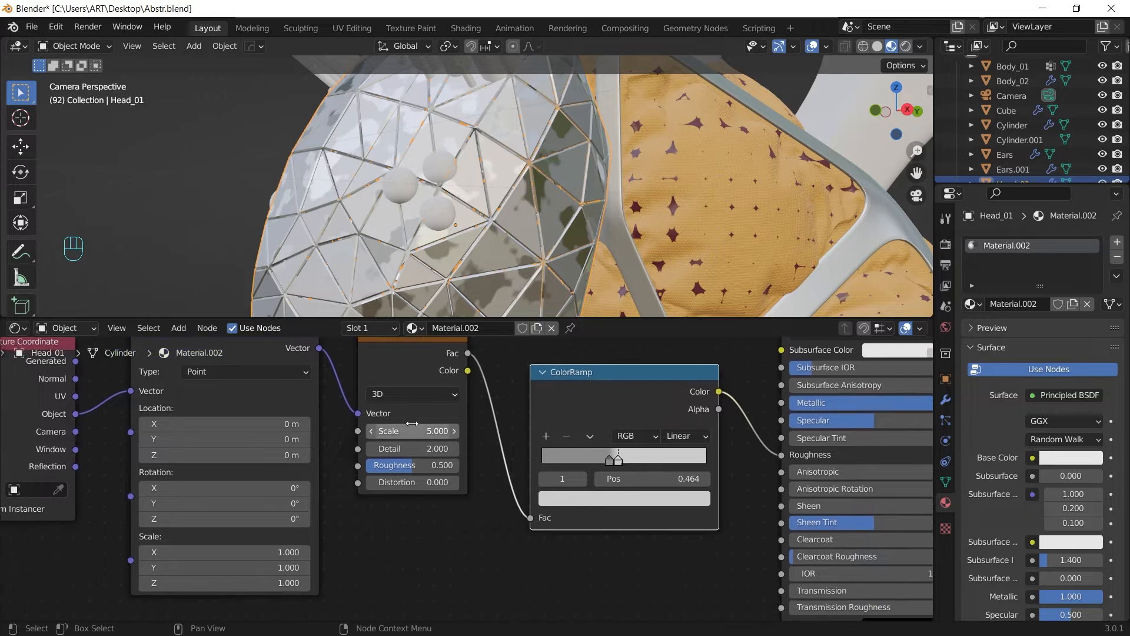
{"action": "left_click", "coordinate": [190, 582]}
{"action": "type", "text": "55.5"}
{"action": "key", "text": "Return"}
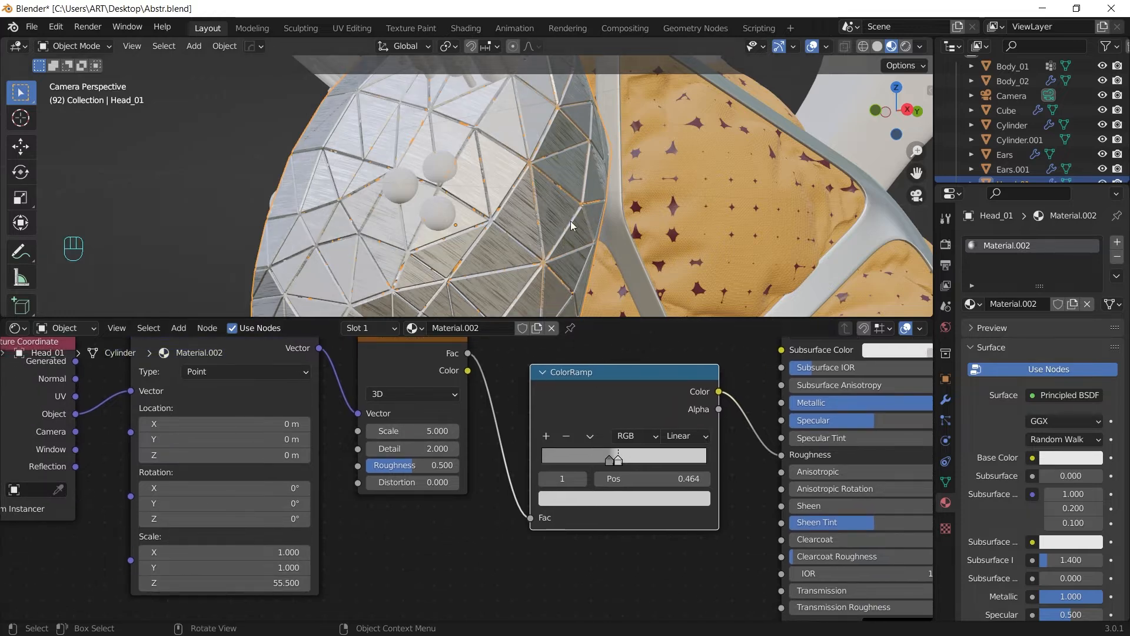
{"action": "middle_click_drag", "start_coordinate": [574, 189], "coordinate": [550, 188], "text": "shift"}
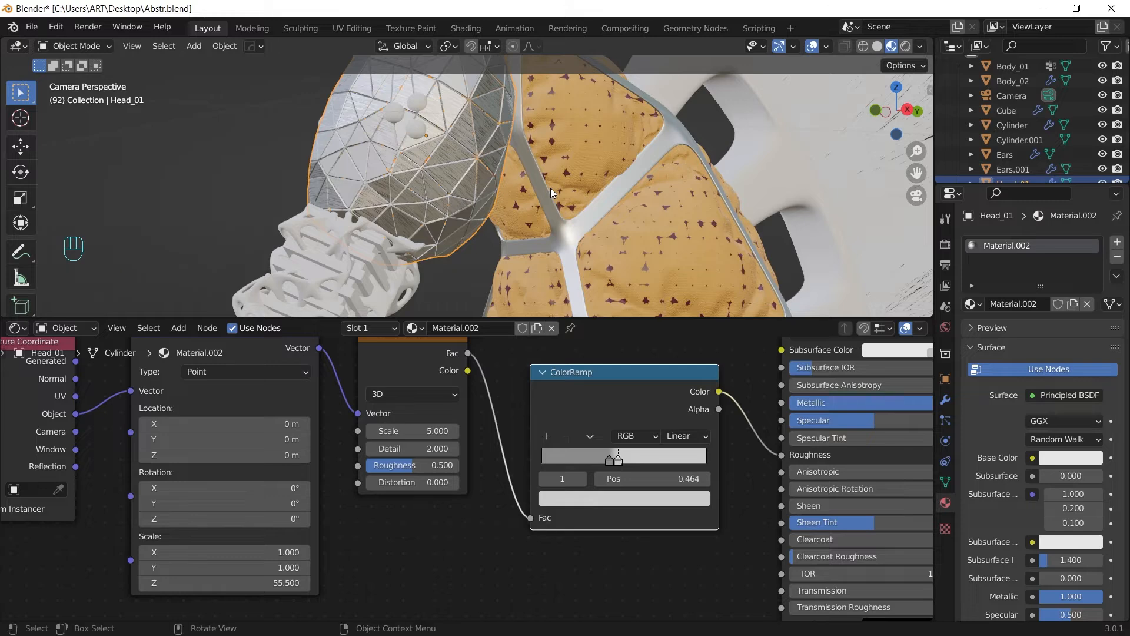
Give the Eyes object a new material with a yellow-green base colour and Metallic at 1.000.
{"action": "left_click", "coordinate": [397, 114]}
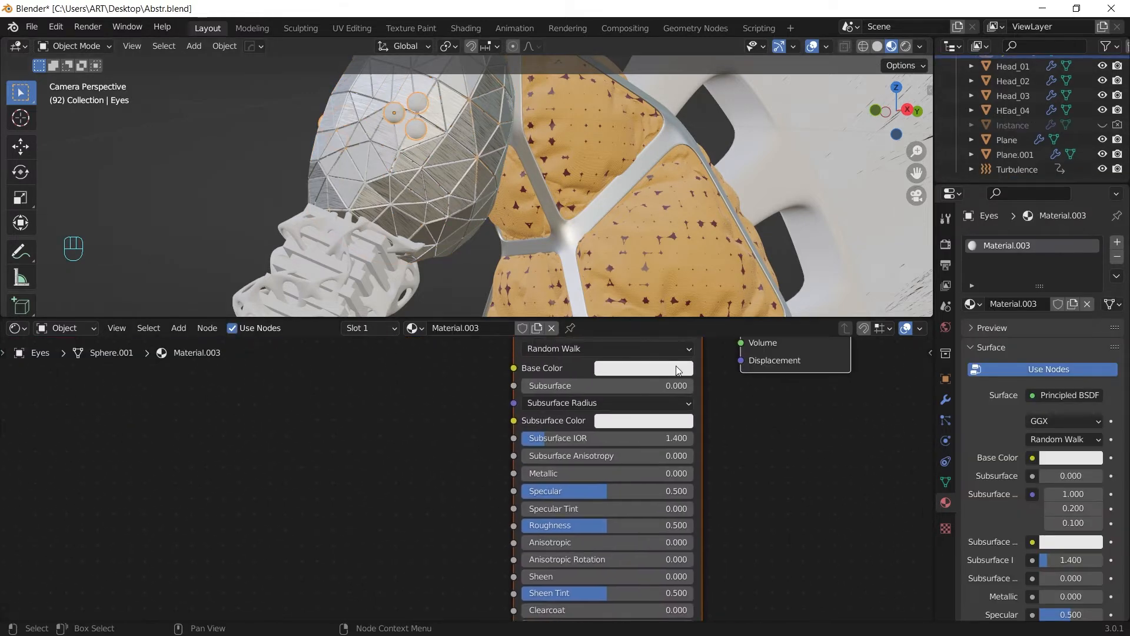
{"action": "left_click", "coordinate": [678, 370]}
{"action": "left_click_drag", "start_coordinate": [638, 206], "coordinate": [626, 208]}
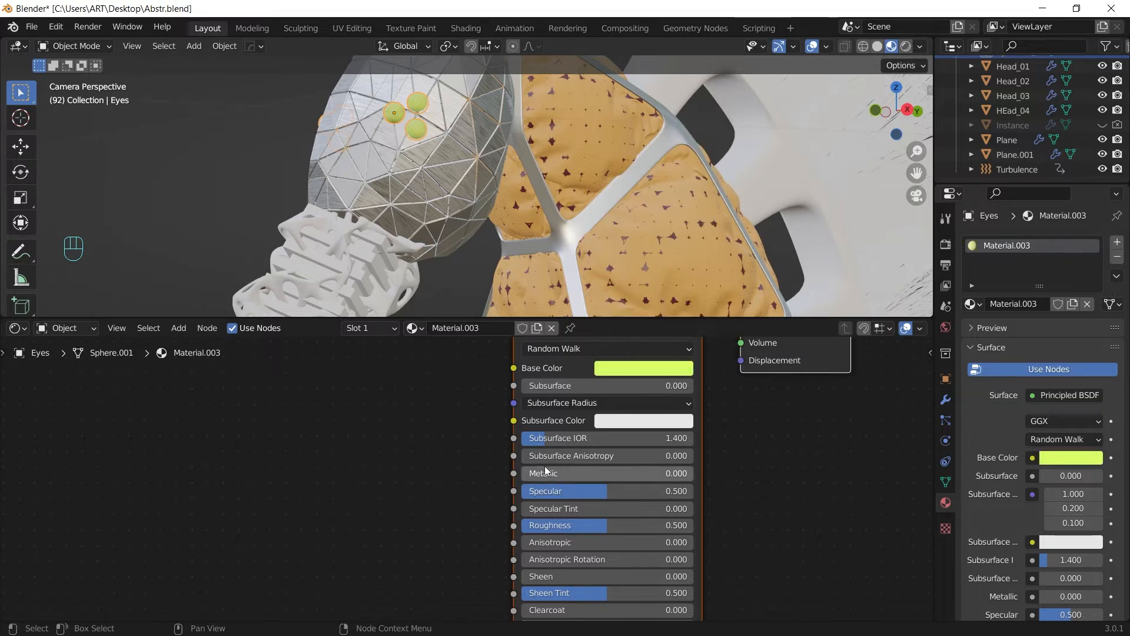
{"action": "left_click_drag", "start_coordinate": [545, 471], "coordinate": [693, 472]}
Apply a slight trackball rotation to the Eyes object, about 0.95 and -1.64.
{"action": "scroll", "coordinate": [475, 152], "scroll_direction": "up", "scroll_amount": 2}
{"action": "middle_click_drag", "start_coordinate": [467, 144], "coordinate": [518, 216], "text": "shift"}
{"action": "key", "text": "r"}
{"action": "key", "text": "r"}
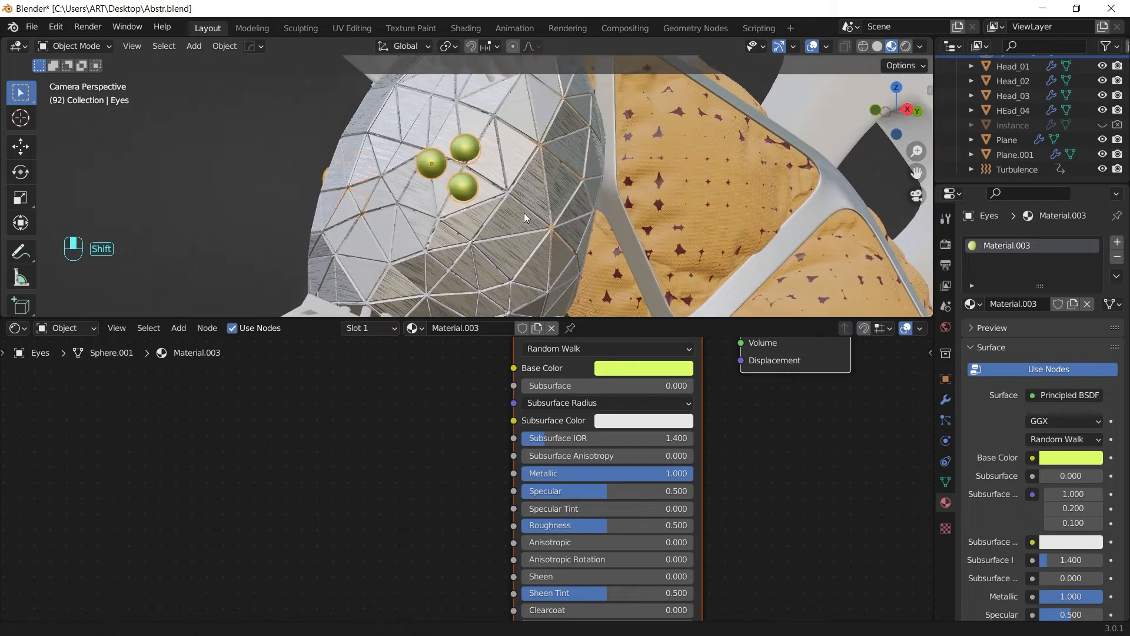
{"action": "key", "text": "shift"}
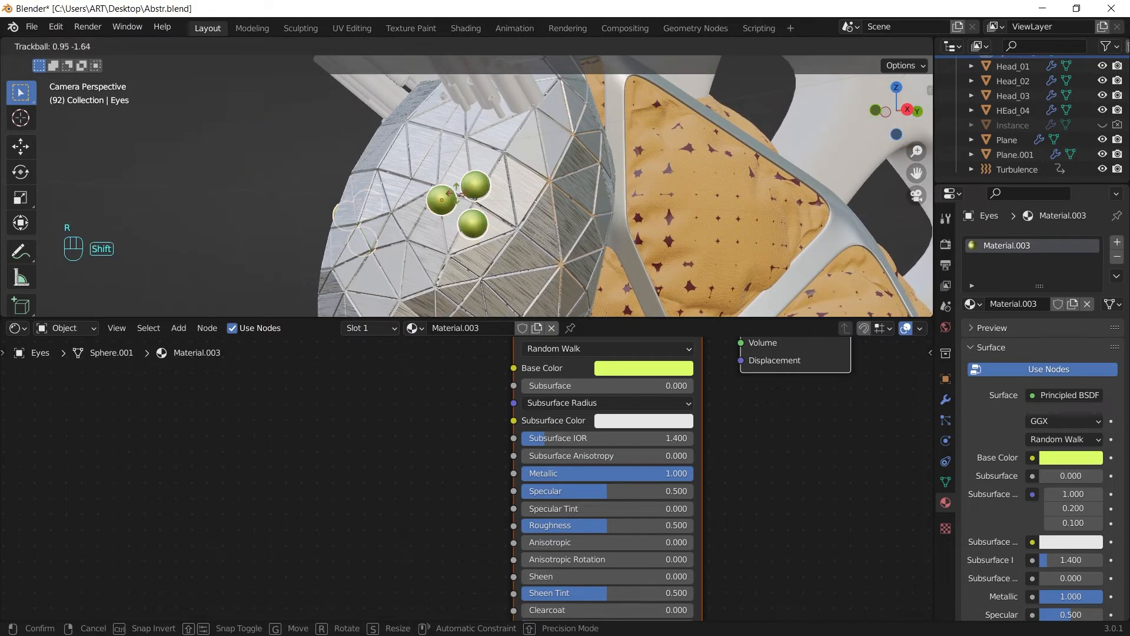
{"action": "left_click", "coordinate": [455, 193]}
In Edit Mode, add a second material slot to Eyes with a new material and paste the yellow-green material's settings into it.
{"action": "key", "text": "Tab"}
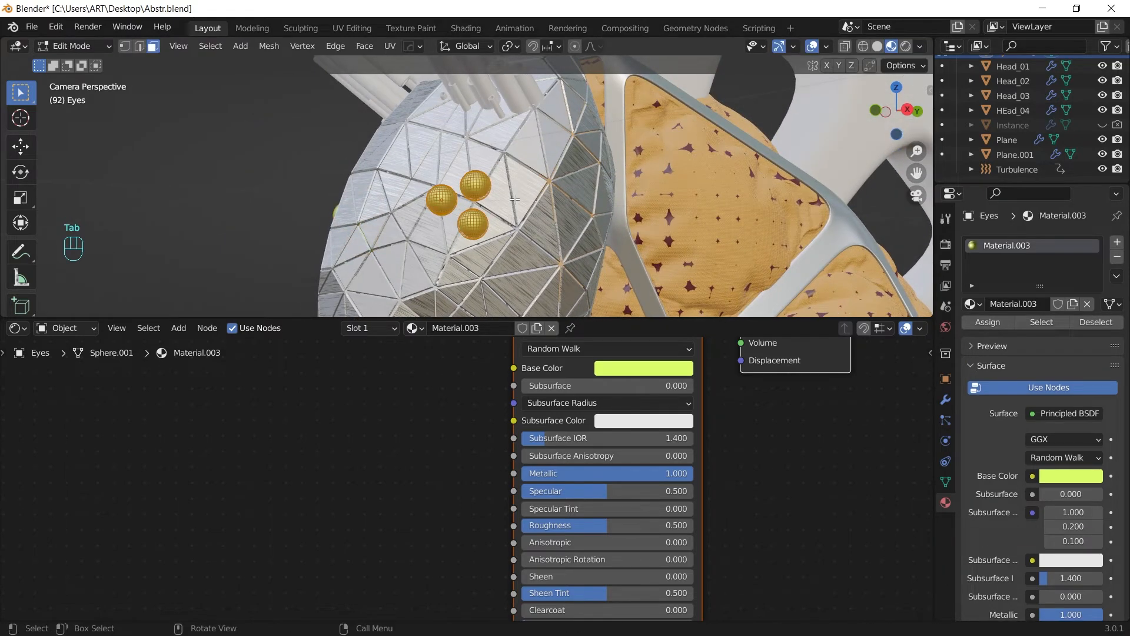
{"action": "left_click", "coordinate": [515, 200]}
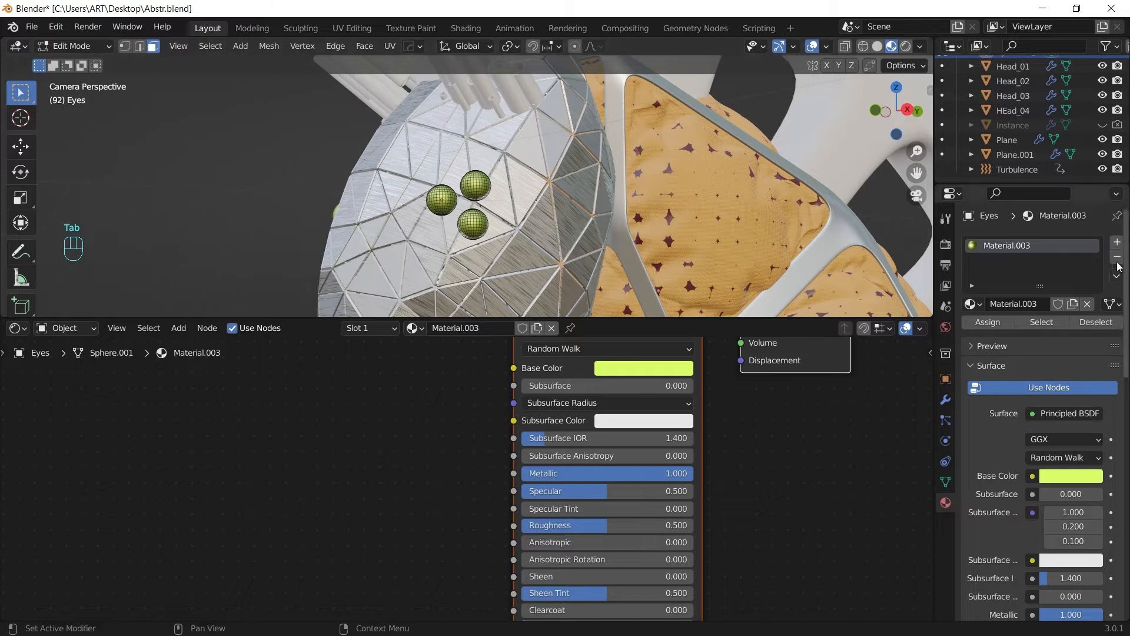
{"action": "left_click", "coordinate": [1118, 242]}
{"action": "left_click", "coordinate": [1068, 248]}
{"action": "left_click", "coordinate": [1120, 275]}
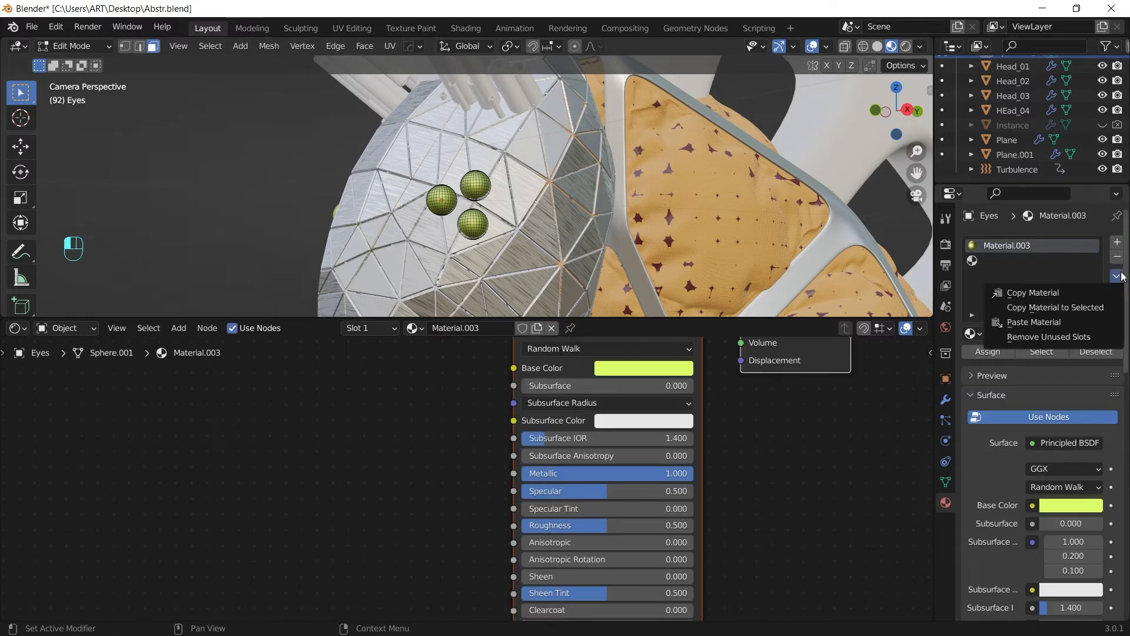
{"action": "left_click", "coordinate": [980, 262]}
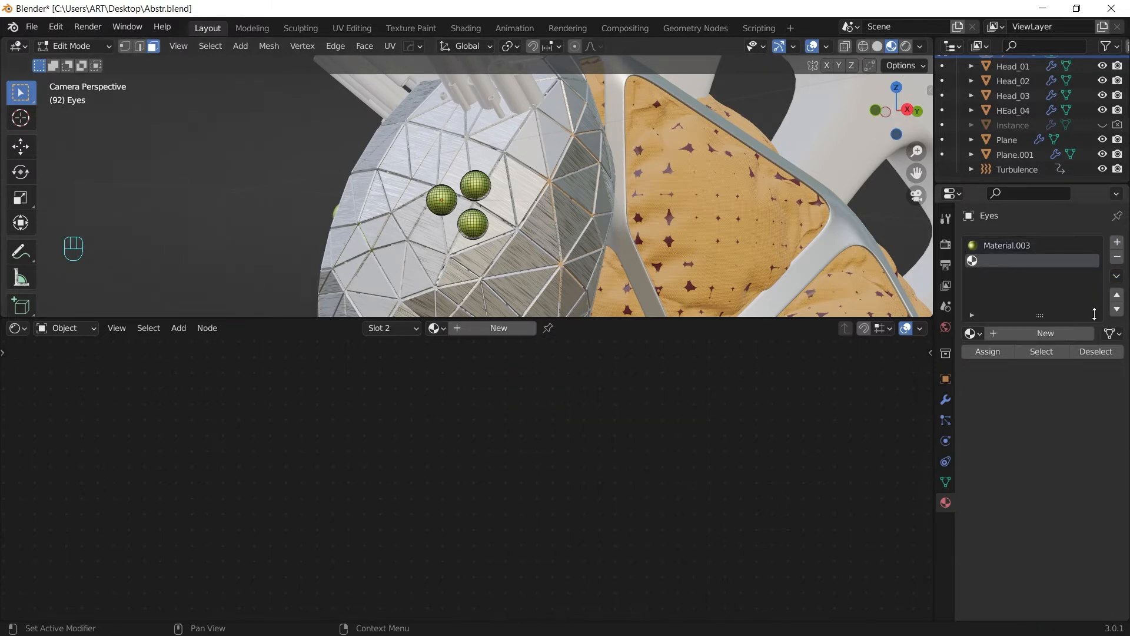
{"action": "left_click", "coordinate": [1045, 333]}
{"action": "left_click", "coordinate": [1116, 276]}
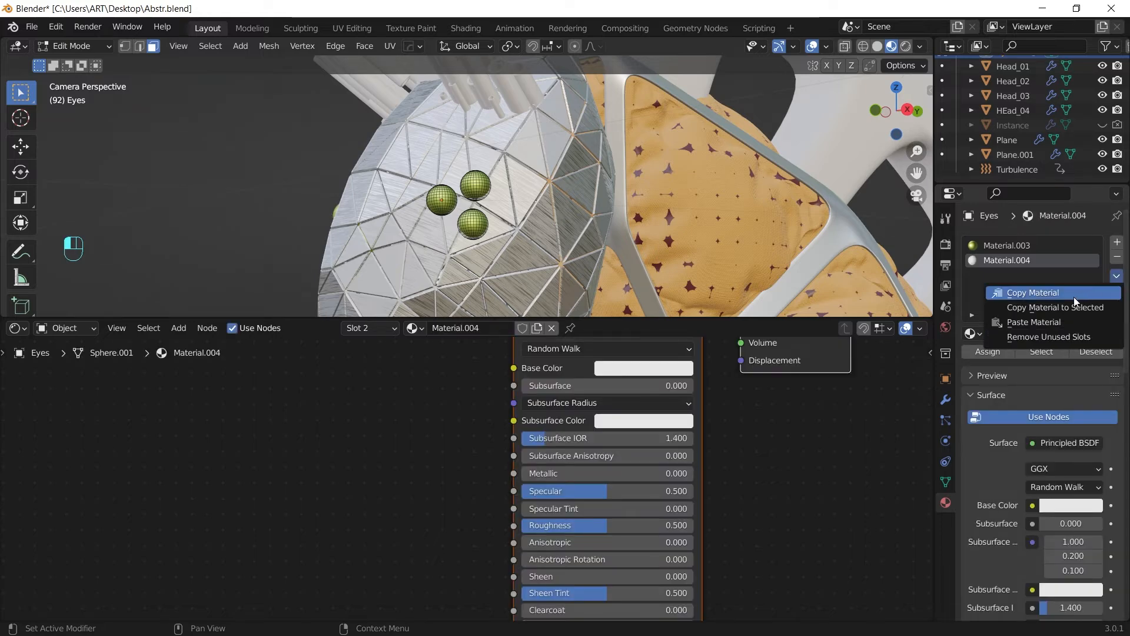
{"action": "left_click", "coordinate": [1060, 325]}
Change the base colour of the second eye material to a pale cream.
{"action": "left_click", "coordinate": [659, 368]}
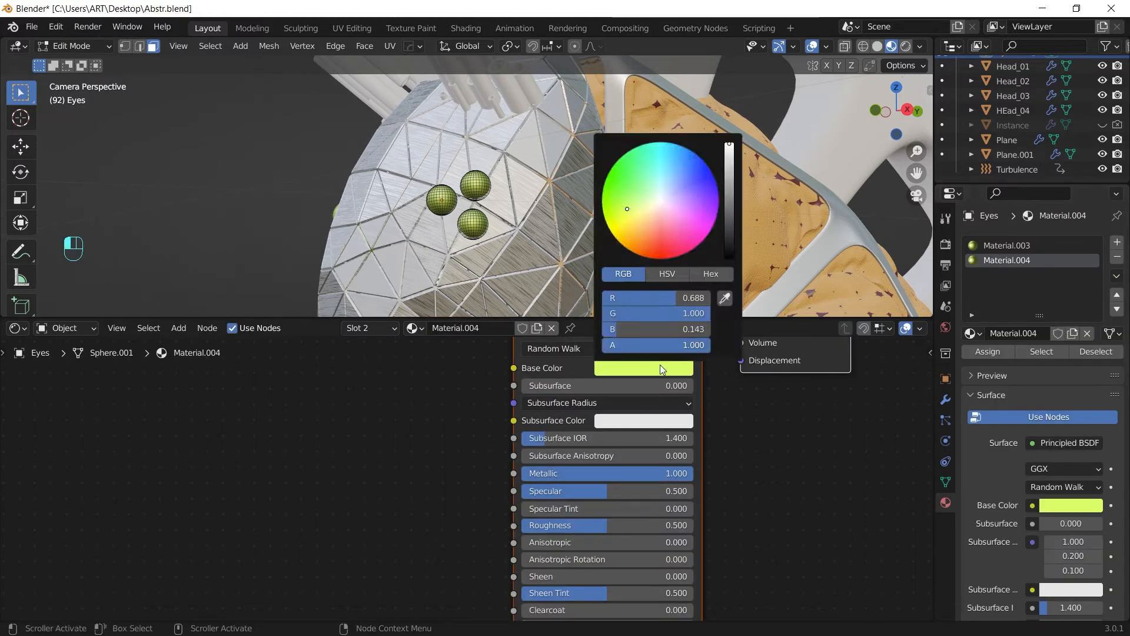
{"action": "left_click", "coordinate": [656, 203]}
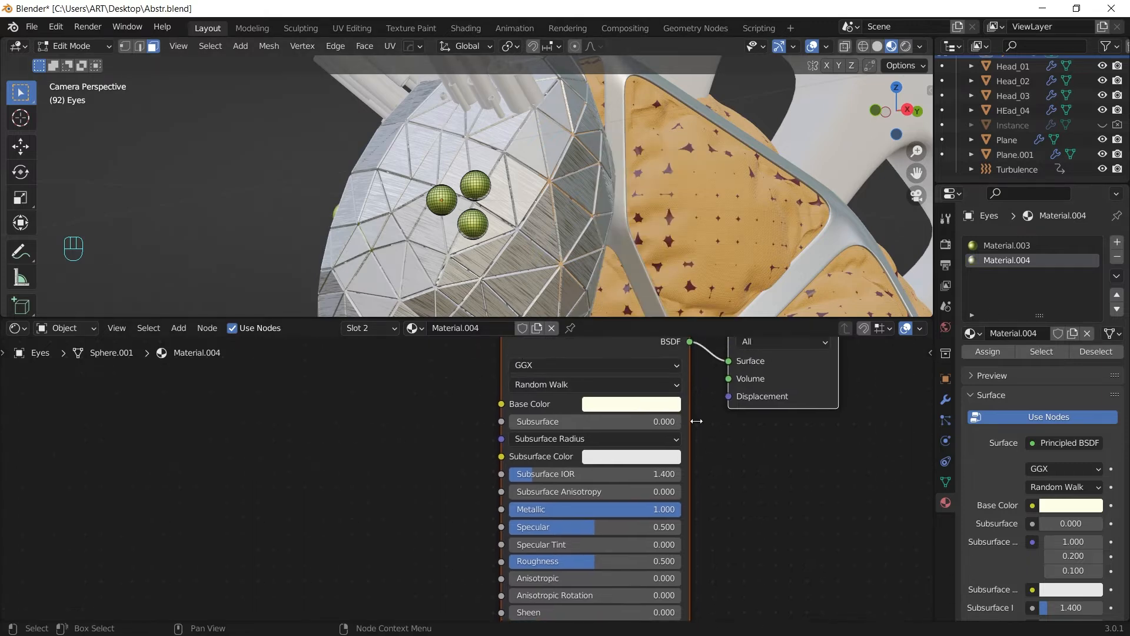
{"action": "middle_click_drag", "start_coordinate": [694, 376], "coordinate": [682, 412]}
Assign the pale material to the leftmost sphere of the front eye cluster and return to Object Mode.
{"action": "key", "text": "l"}
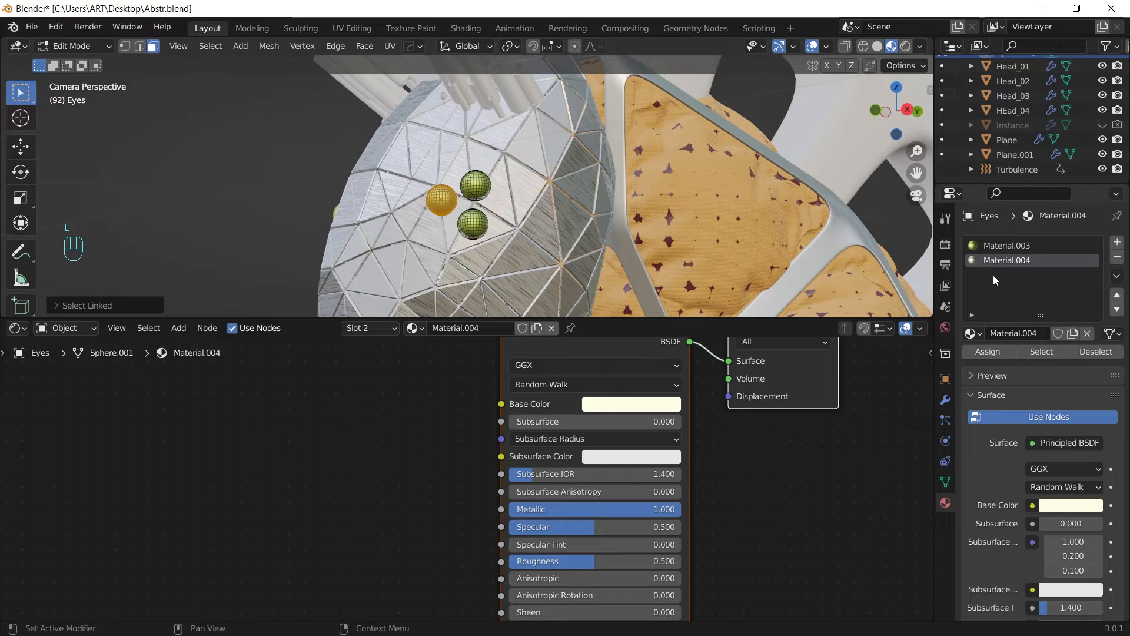
{"action": "left_click", "coordinate": [983, 351]}
{"action": "key", "text": "Tab"}
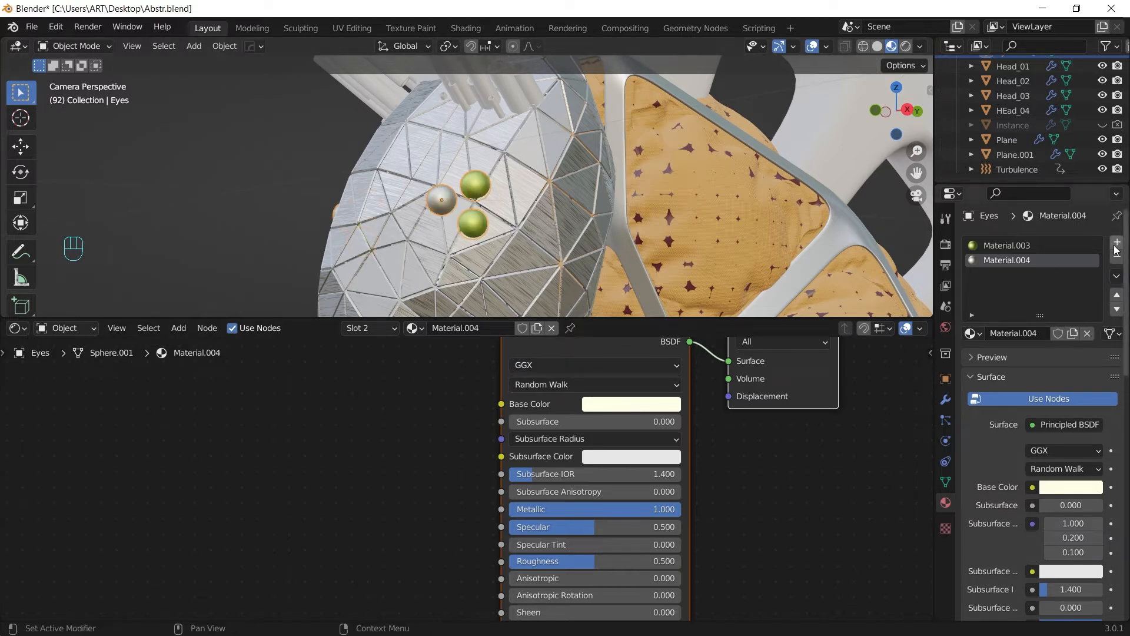
Add a third material slot to Eyes with a new material carrying the yellow-green settings, and change its base colour to light cyan.
{"action": "left_click", "coordinate": [1117, 243]}
{"action": "left_click", "coordinate": [1117, 276]}
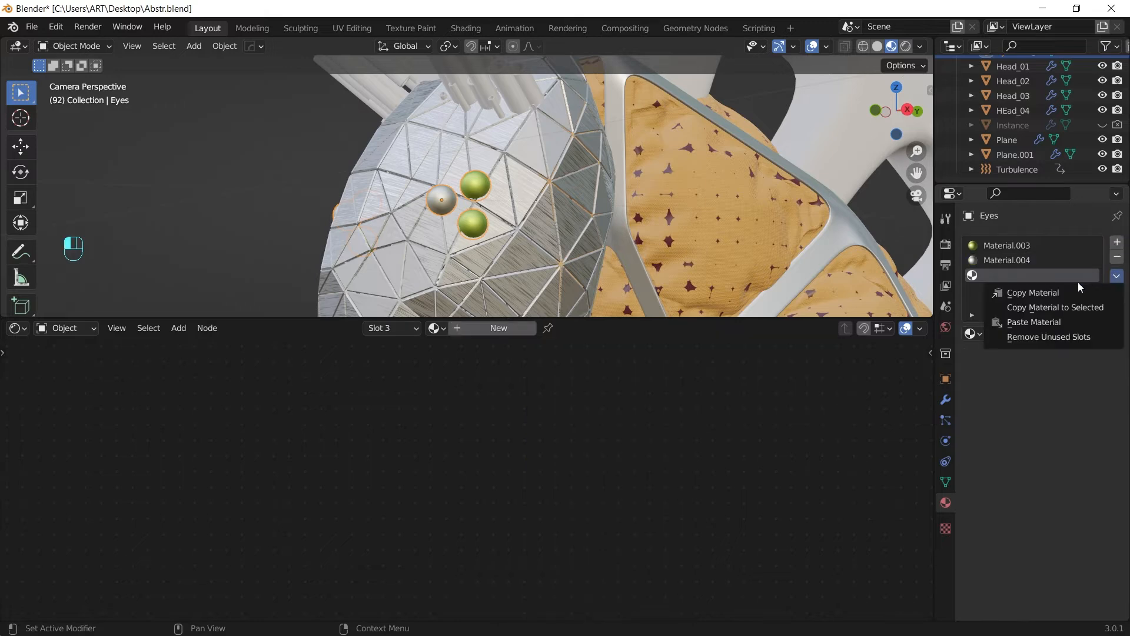
{"action": "left_click", "coordinate": [1057, 321]}
{"action": "left_click", "coordinate": [1046, 333]}
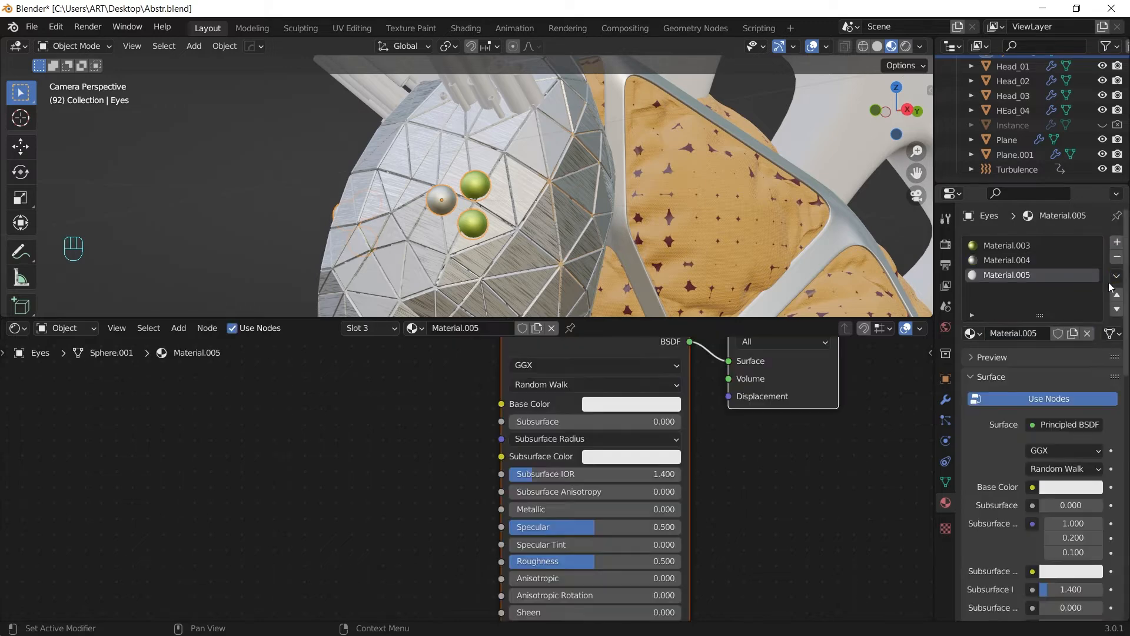
{"action": "left_click", "coordinate": [1116, 275]}
{"action": "left_click", "coordinate": [1065, 322]}
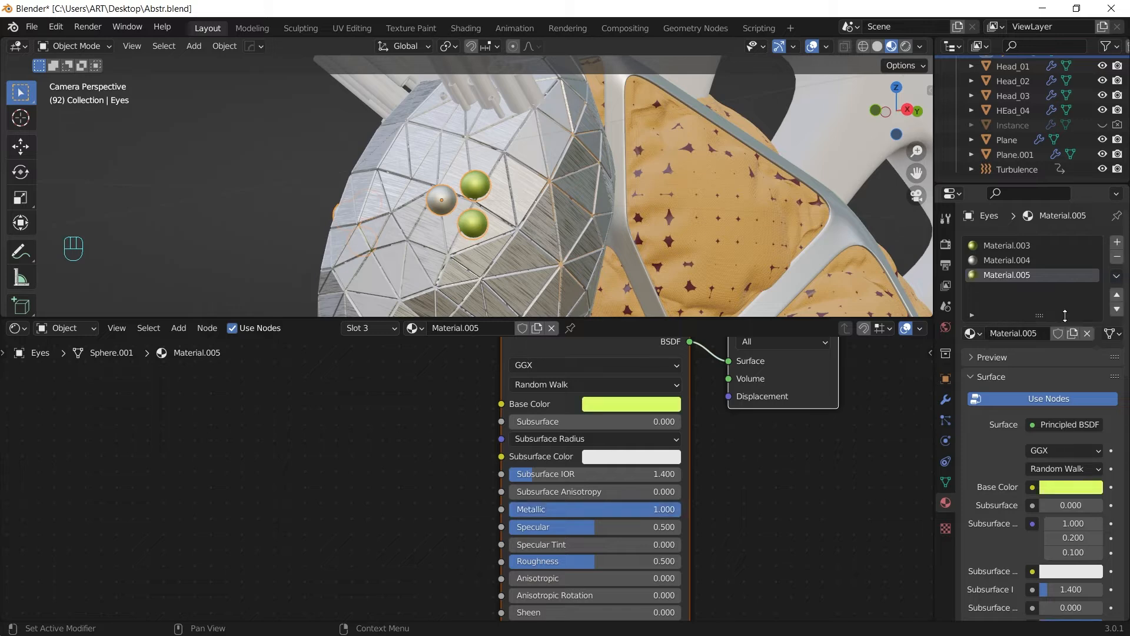
{"action": "left_click", "coordinate": [629, 404]}
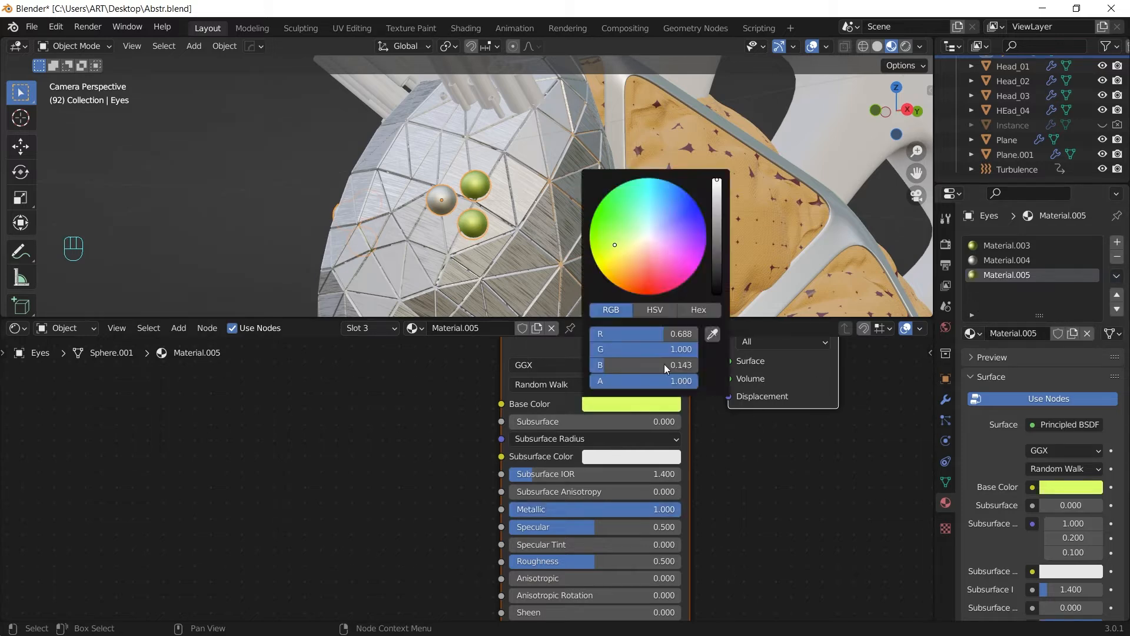
{"action": "left_click", "coordinate": [646, 210]}
Assign the light cyan material to the lower sphere of the front eye cluster in Edit Mode and return to Object Mode.
{"action": "key", "text": "a"}
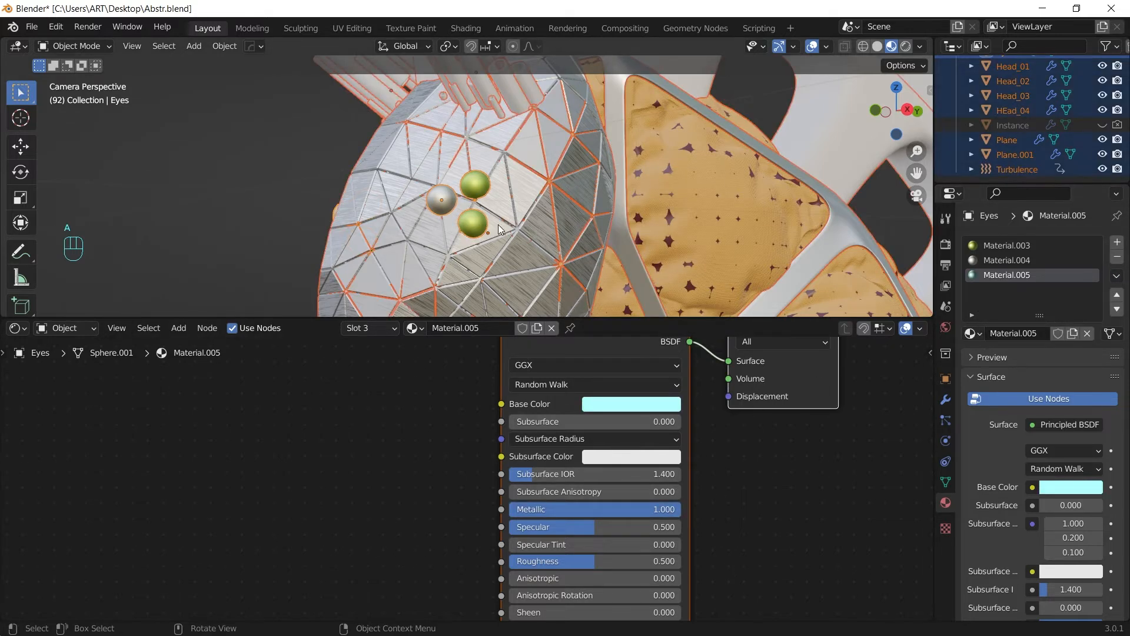
{"action": "left_click", "coordinate": [488, 231]}
{"action": "left_click", "coordinate": [478, 233]}
{"action": "key", "text": "Tab"}
{"action": "key", "text": "l"}
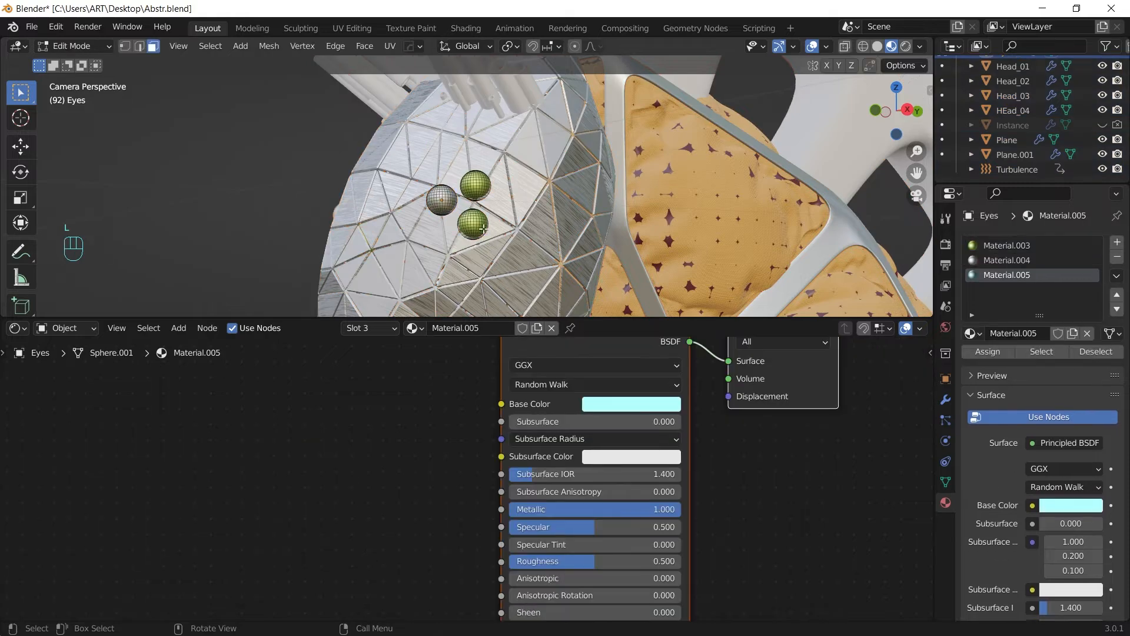
{"action": "key", "text": "l"}
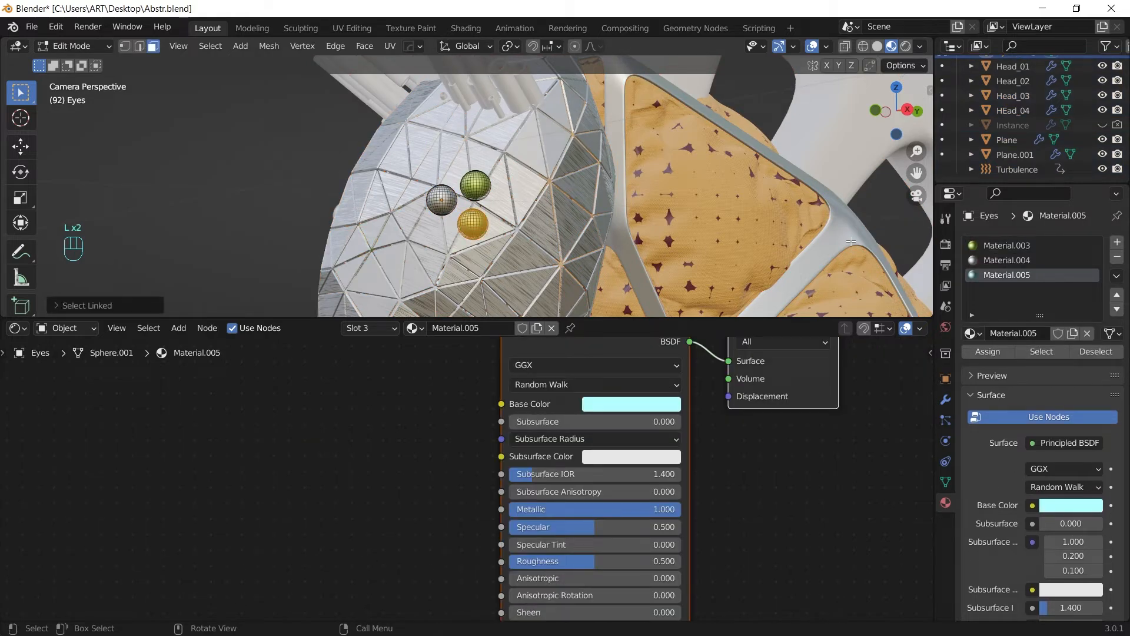
{"action": "left_click", "coordinate": [983, 351]}
{"action": "key", "text": "Tab"}
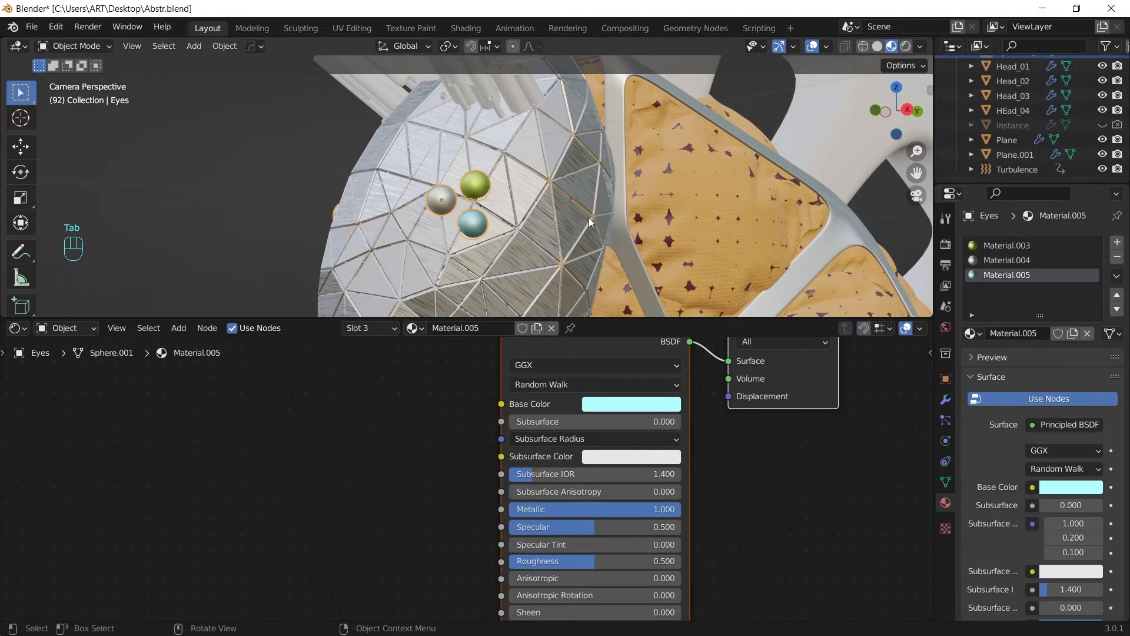
Change the base colour of the second eye material to white.
{"action": "left_click", "coordinate": [563, 206]}
{"action": "scroll", "coordinate": [563, 206], "scroll_direction": "down", "scroll_amount": 5}
{"action": "middle_click_drag", "start_coordinate": [609, 194], "coordinate": [582, 208], "text": "shift"}
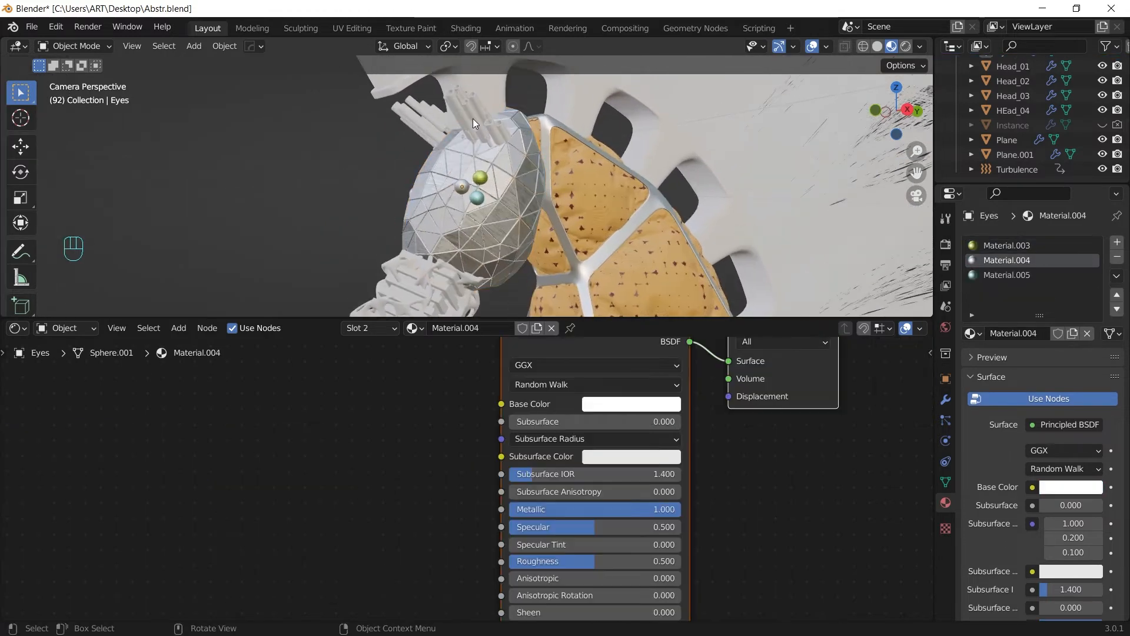
Create a new material on the hidden Instance object used for the ear tubes.
{"action": "left_click", "coordinate": [475, 121]}
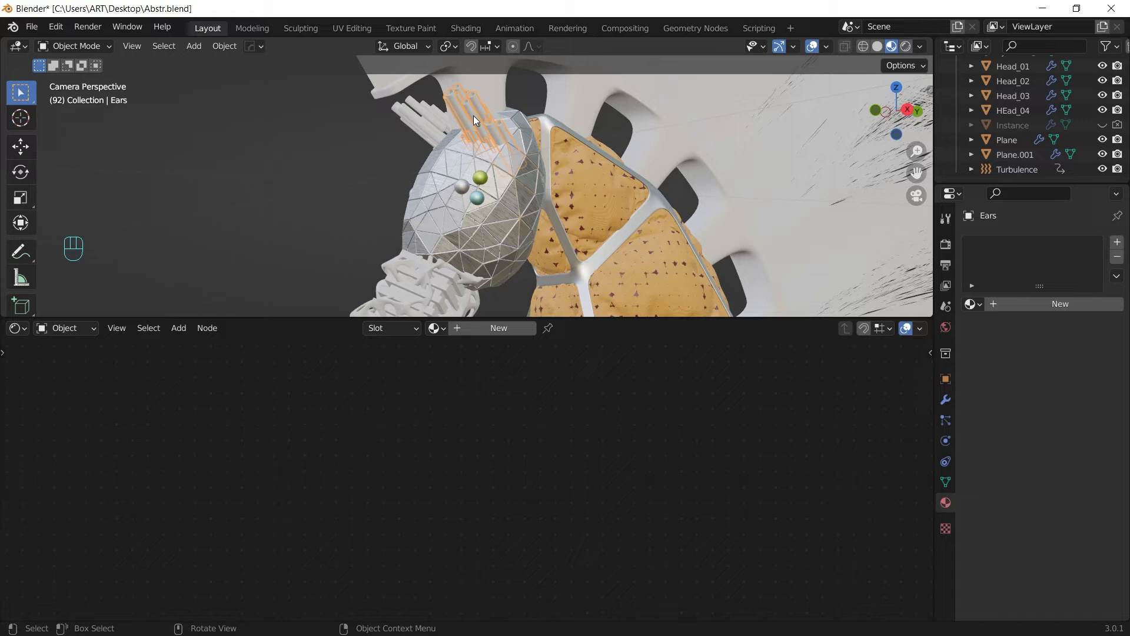
{"action": "left_click", "coordinate": [1024, 127]}
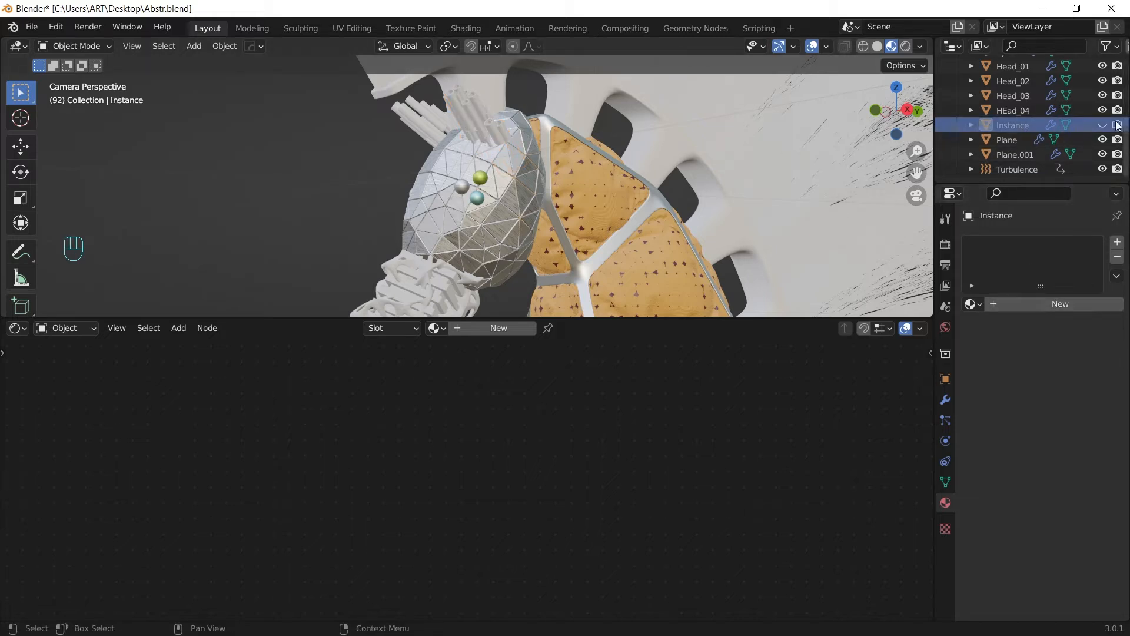
{"action": "left_click", "coordinate": [1024, 305]}
{"action": "middle_click_drag", "start_coordinate": [595, 467], "coordinate": [634, 499]}
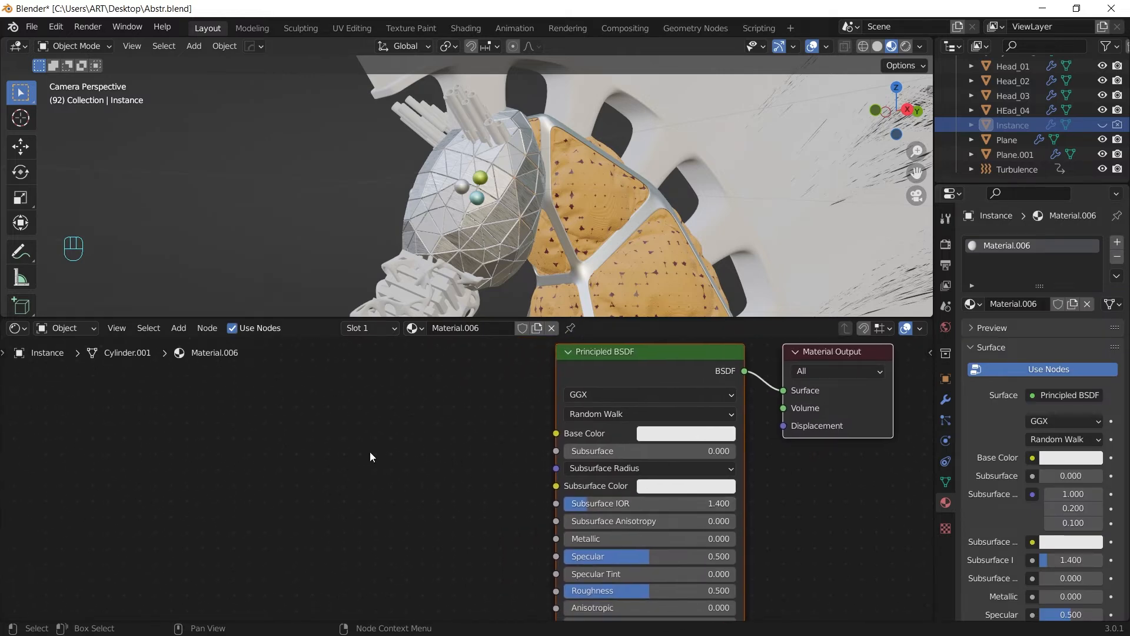
Add a ColorRamp node to the Instance material and connect its Color output to the Principled BSDF's Base Color.
{"action": "key", "text": "shift+a"}
{"action": "type", "text": "colo"}
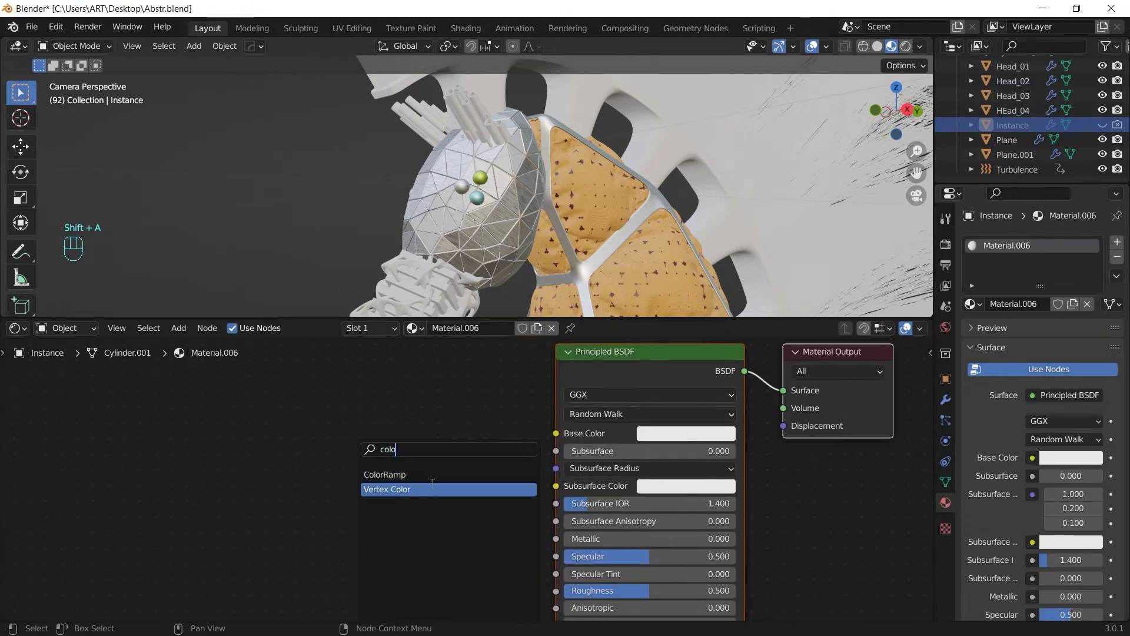
{"action": "left_click", "coordinate": [432, 483]}
{"action": "right_click", "coordinate": [398, 453]}
{"action": "key", "text": "shift+a"}
{"action": "type", "text": "color"}
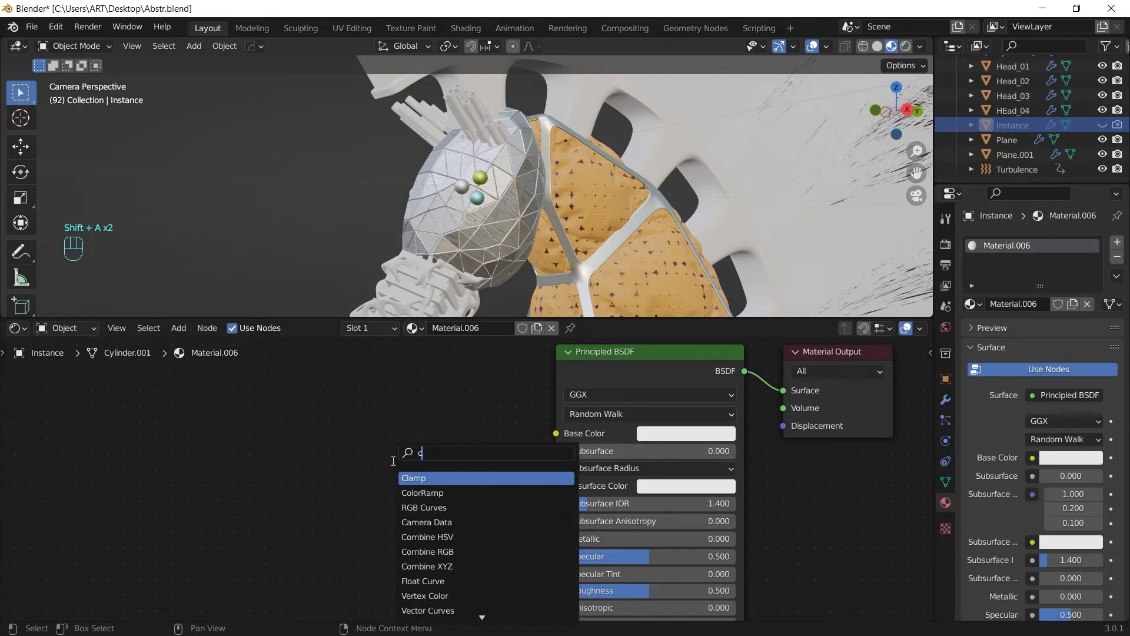
{"action": "left_click", "coordinate": [454, 476]}
{"action": "left_click", "coordinate": [376, 431]}
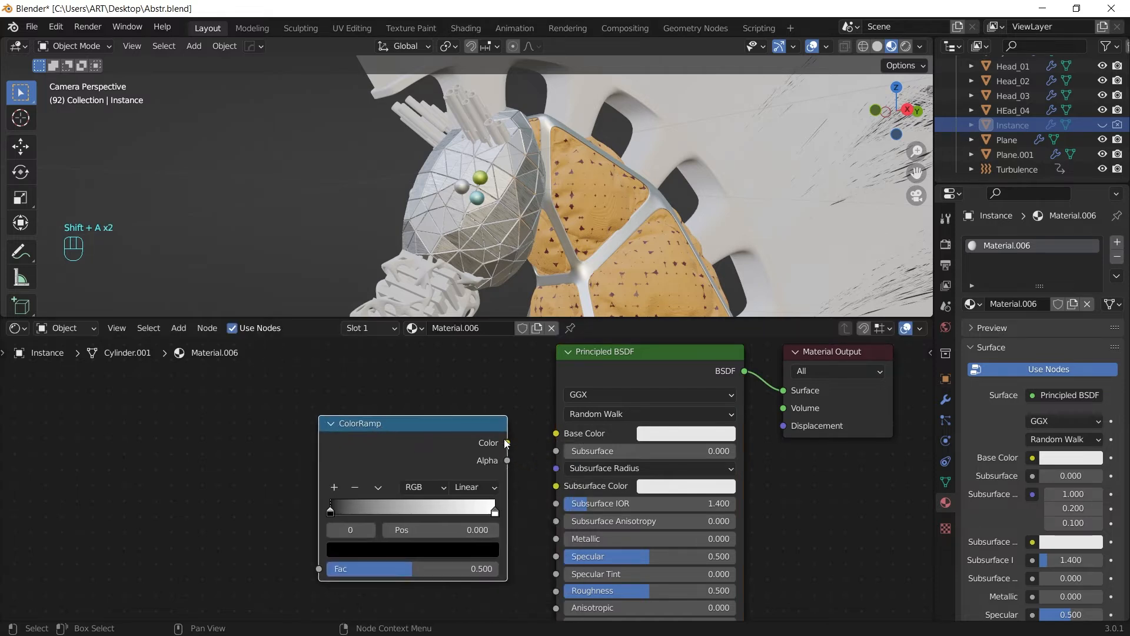
{"action": "left_click_drag", "start_coordinate": [506, 442], "coordinate": [557, 435]}
{"action": "middle_click_drag", "start_coordinate": [338, 496], "coordinate": [474, 488]}
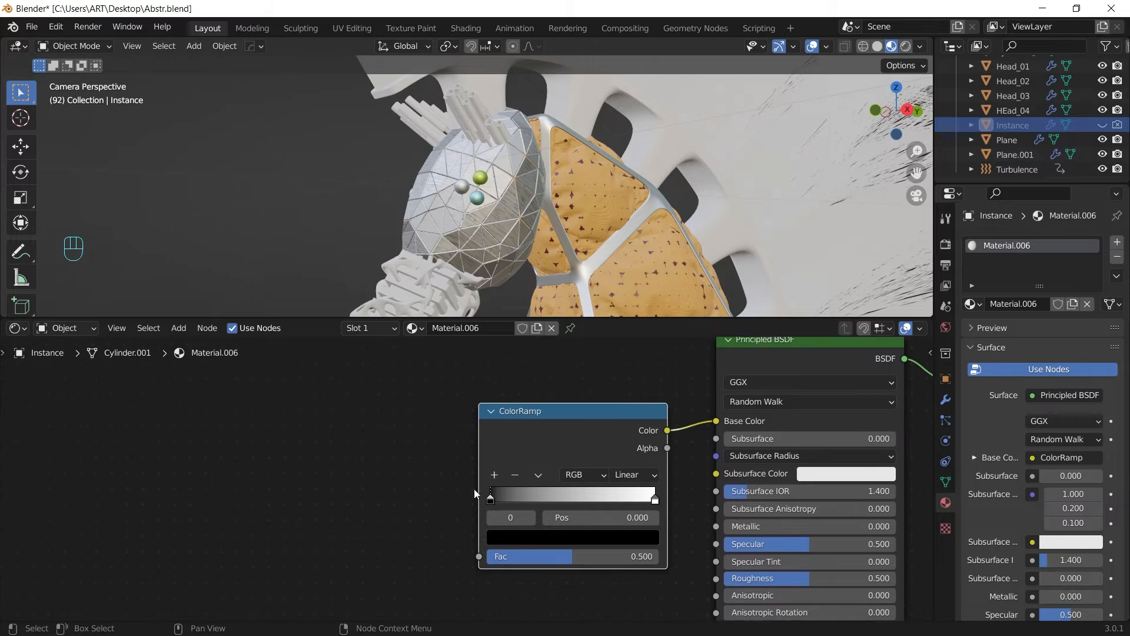
Add an Object Info node and connect its Random output to the ColorRamp's Fac input.
{"action": "key", "text": "shift+a"}
{"action": "left_click", "coordinate": [321, 451]}
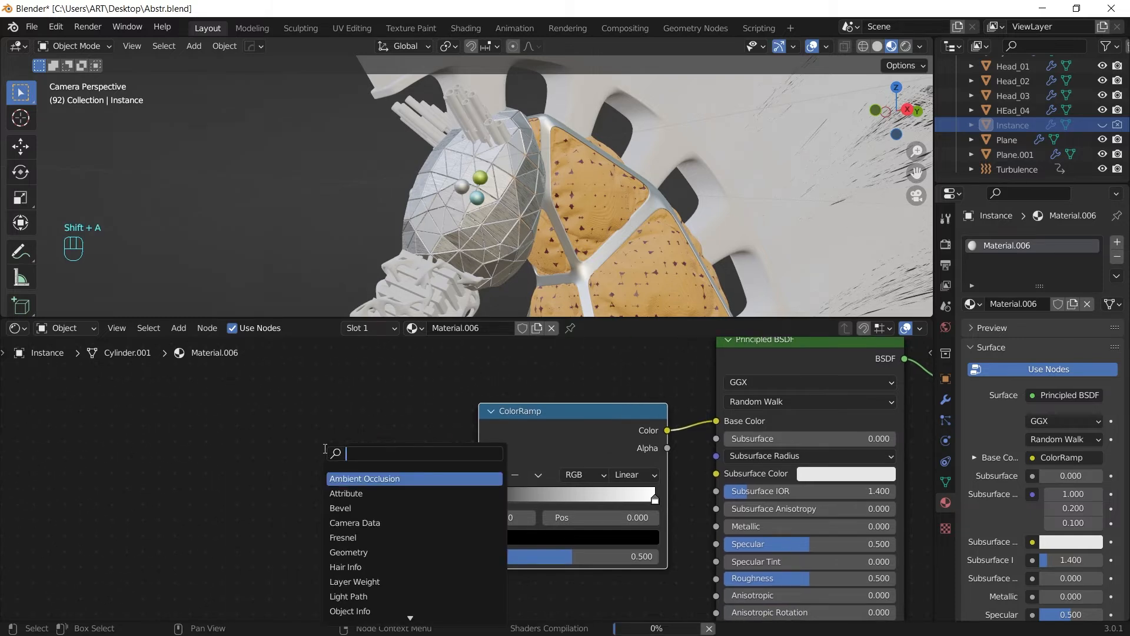
{"action": "type", "text": "obje"}
{"action": "key", "text": "Return"}
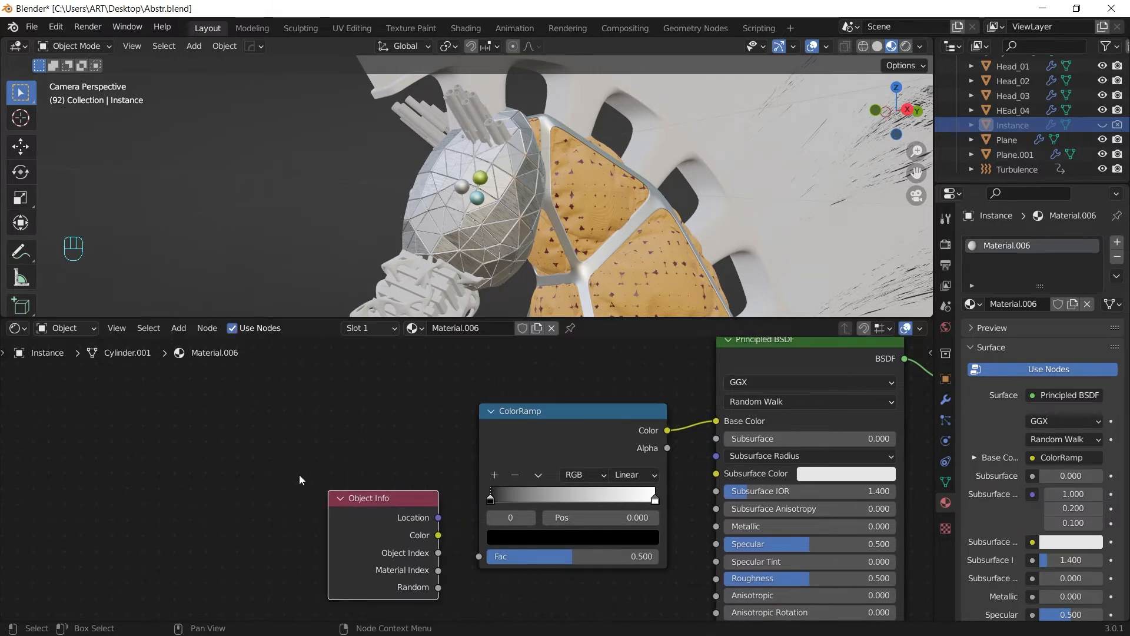
{"action": "left_click", "coordinate": [335, 450]}
{"action": "left_click_drag", "start_coordinate": [345, 535], "coordinate": [479, 557]}
Switch the ColorRamp to Constant interpolation and set its white end stop to pale orange at position 0.721.
{"action": "left_click", "coordinate": [631, 474]}
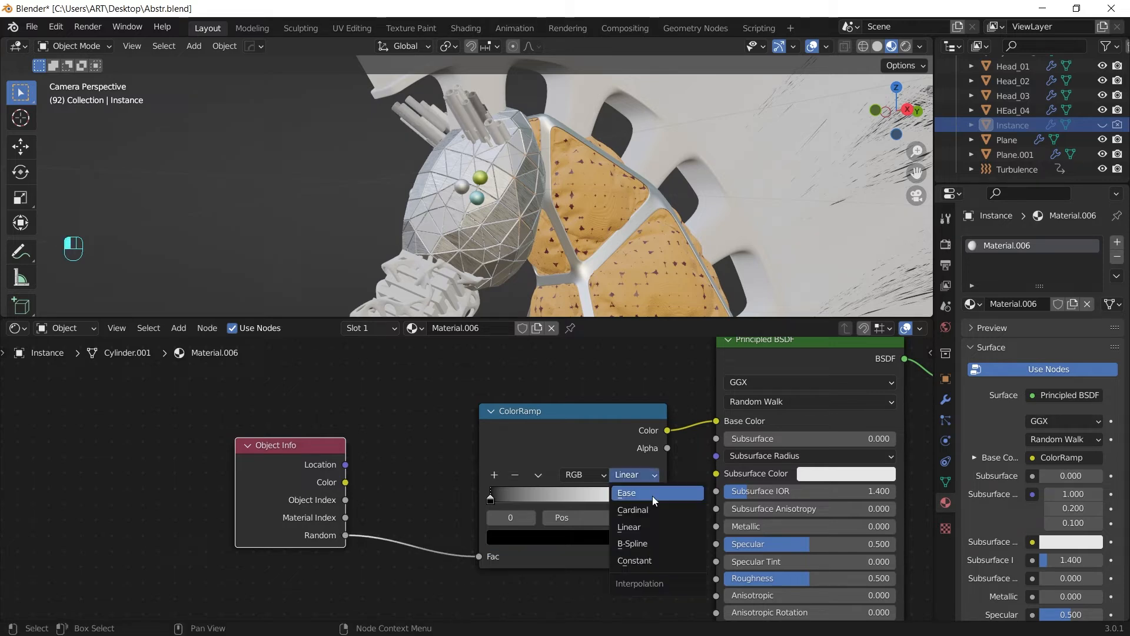
{"action": "left_click", "coordinate": [641, 559]}
{"action": "scroll", "coordinate": [656, 503], "scroll_direction": "up", "scroll_amount": 1}
{"action": "left_click_drag", "start_coordinate": [705, 504], "coordinate": [643, 501]}
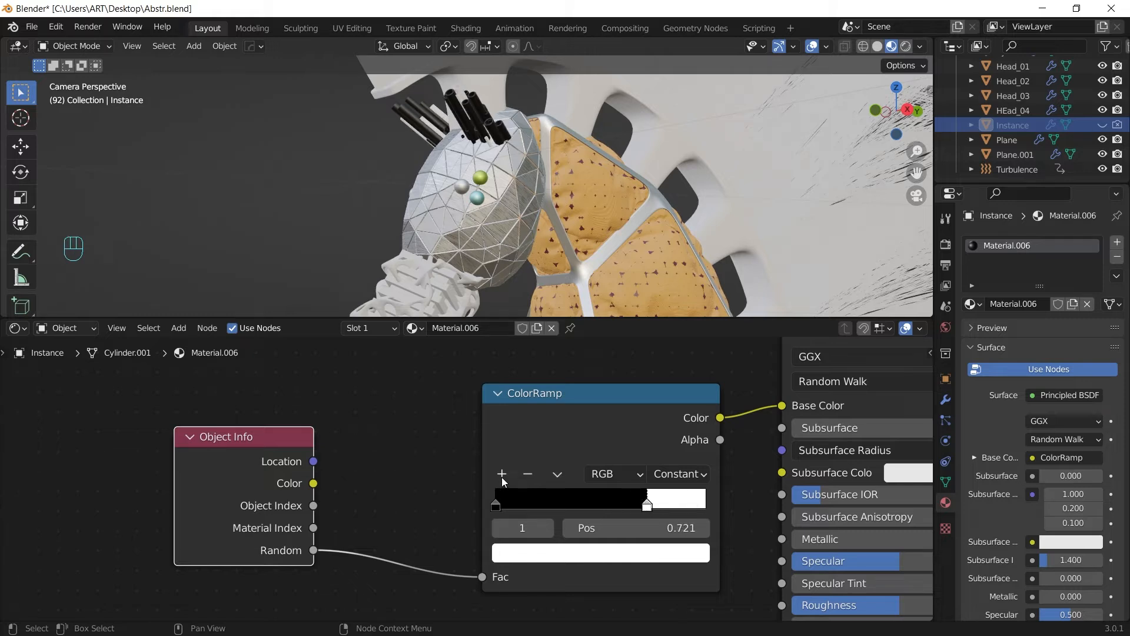
{"action": "left_click", "coordinate": [653, 553]}
{"action": "left_click_drag", "start_coordinate": [580, 361], "coordinate": [556, 364]}
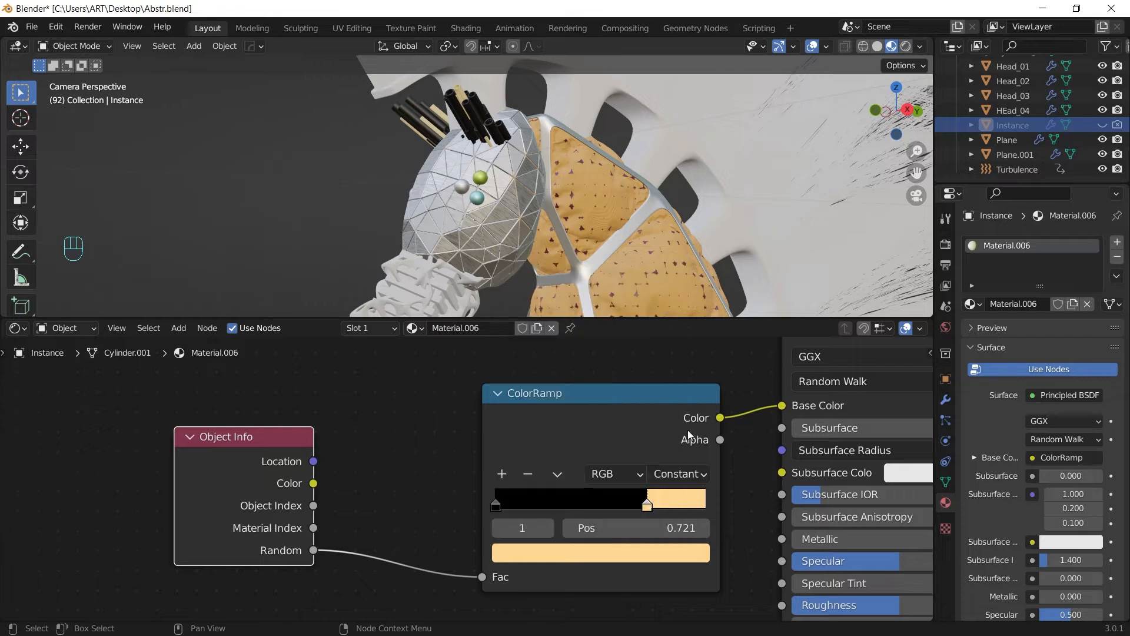
Add a middle stop to the ColorRamp and colour it light cyan, RGB 0.340, 0.932, 1.000.
{"action": "left_click", "coordinate": [502, 474]}
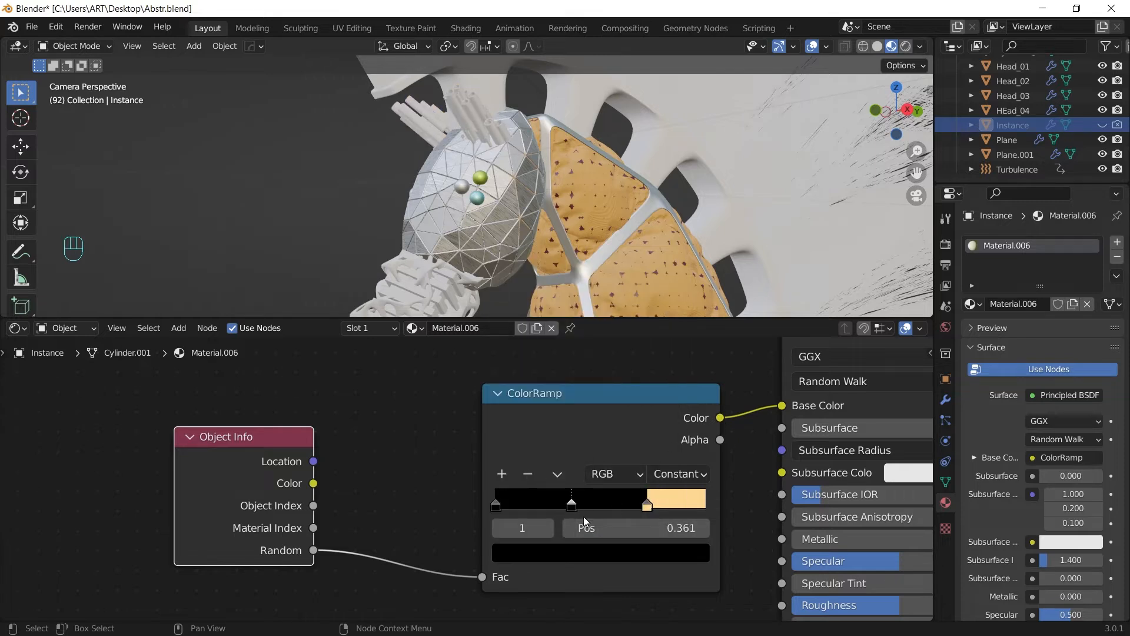
{"action": "left_click", "coordinate": [579, 556]}
{"action": "scroll", "coordinate": [581, 331], "scroll_direction": "up", "scroll_amount": 20, "text": "ctrl"}
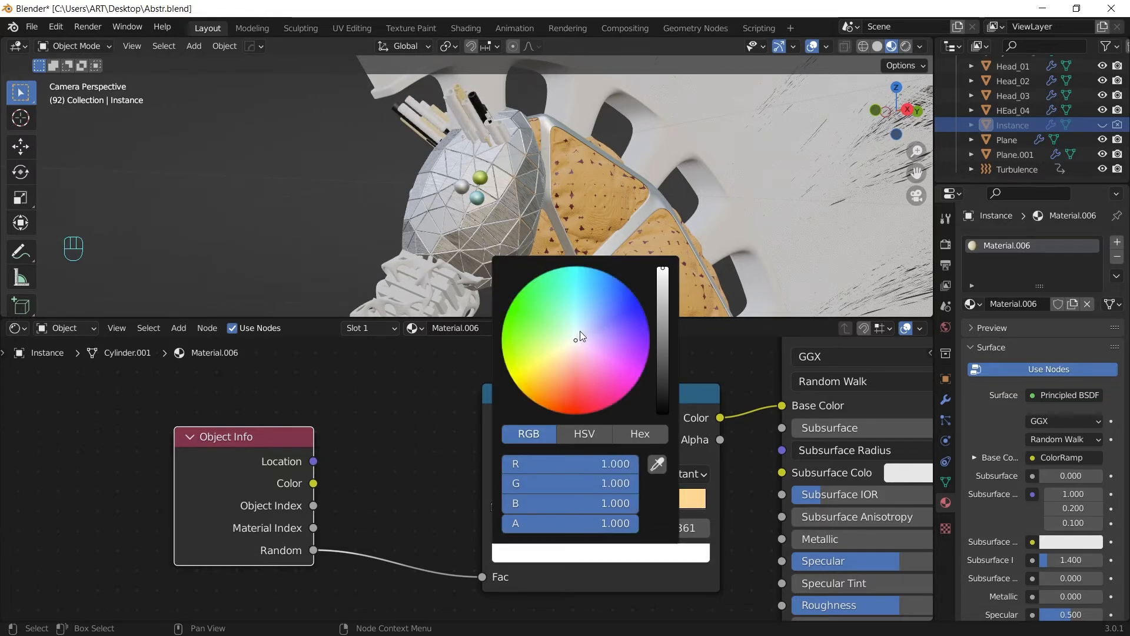
{"action": "left_click_drag", "start_coordinate": [581, 331], "coordinate": [578, 312]}
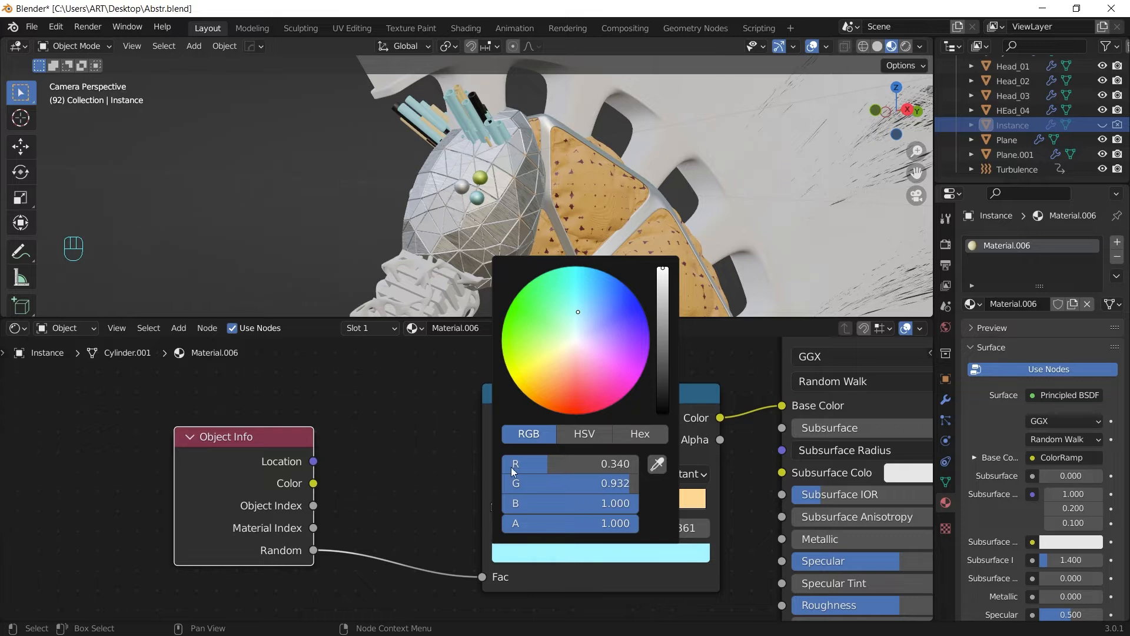
{"action": "left_click", "coordinate": [613, 588]}
Change the ColorRamp's black first stop to salmon pink.
{"action": "left_click", "coordinate": [496, 505]}
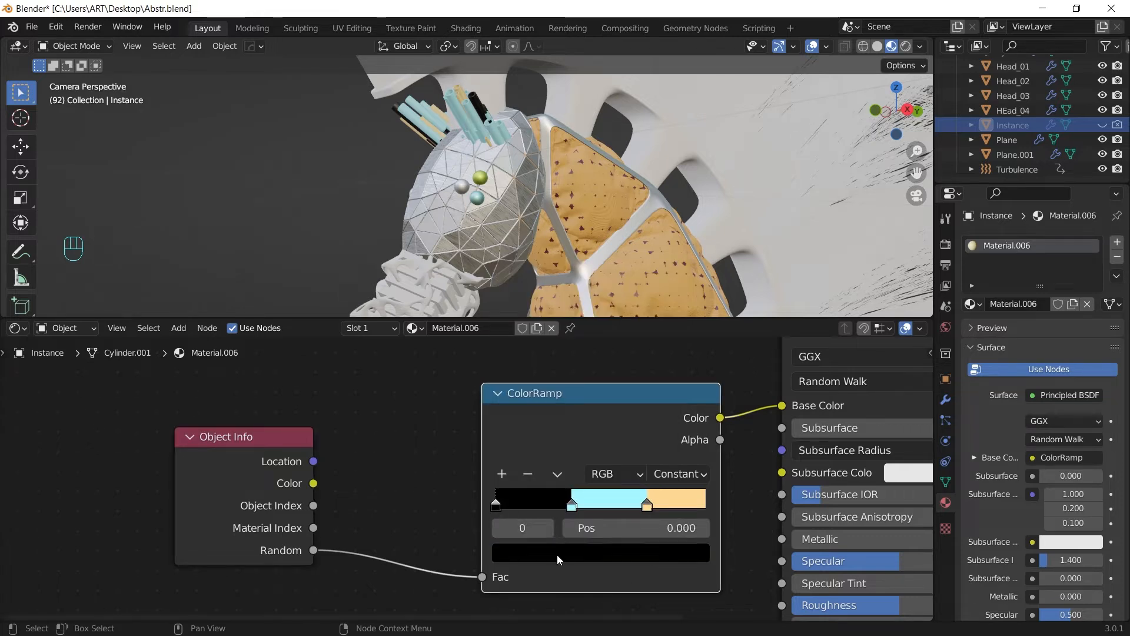
{"action": "left_click", "coordinate": [556, 555]}
{"action": "scroll", "coordinate": [574, 341], "scroll_direction": "up", "scroll_amount": 15, "text": "ctrl"}
{"action": "left_click_drag", "start_coordinate": [570, 345], "coordinate": [570, 375]}
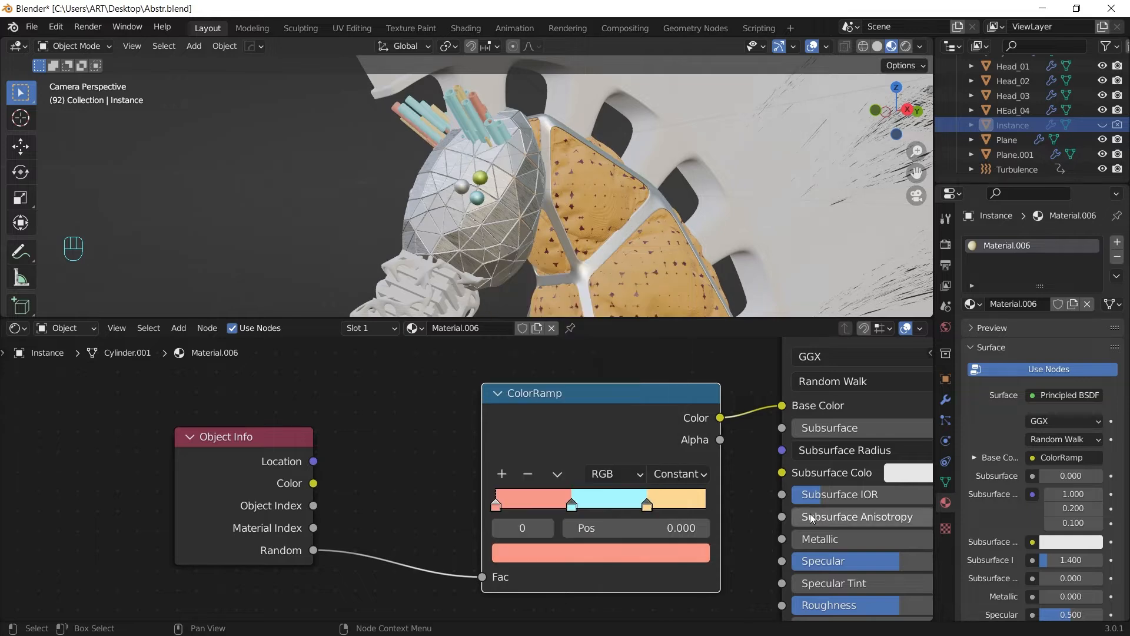
Set the Metallic value of the ear-tube material to 1.000.
{"action": "middle_click_drag", "start_coordinate": [811, 518], "coordinate": [620, 475]}
{"action": "left_click_drag", "start_coordinate": [622, 467], "coordinate": [769, 415]}
{"action": "scroll", "coordinate": [551, 124], "scroll_direction": "up", "scroll_amount": 5}
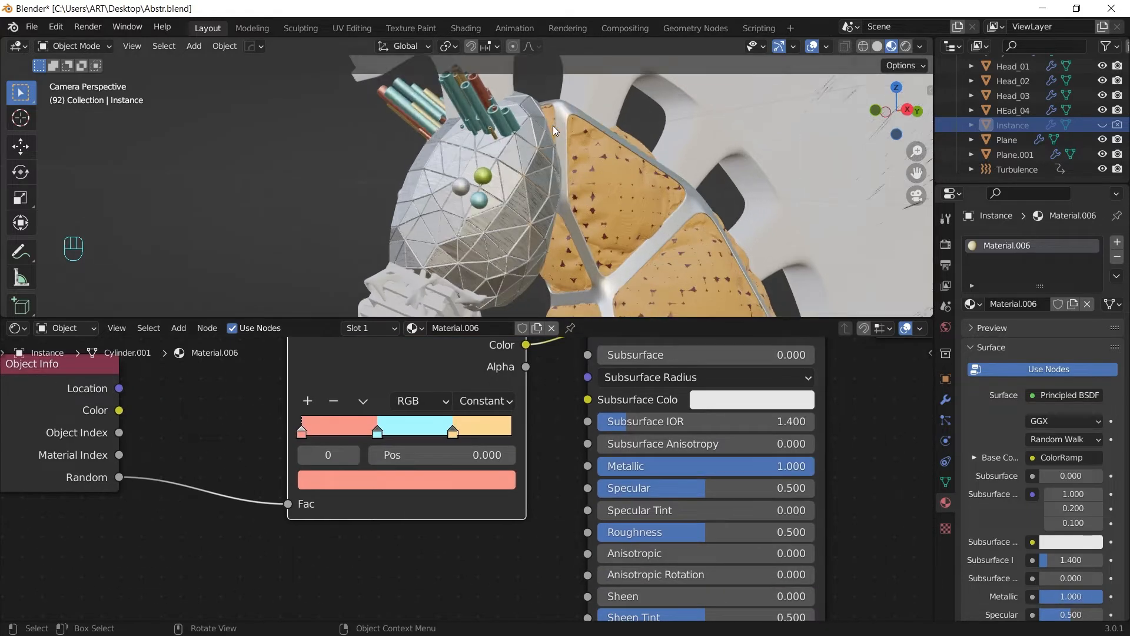
Move the ColorRamp's cyan stop to position 0.411 and shift the pale orange stop closer to it.
{"action": "middle_click_drag", "start_coordinate": [550, 126], "coordinate": [588, 253], "text": "shift"}
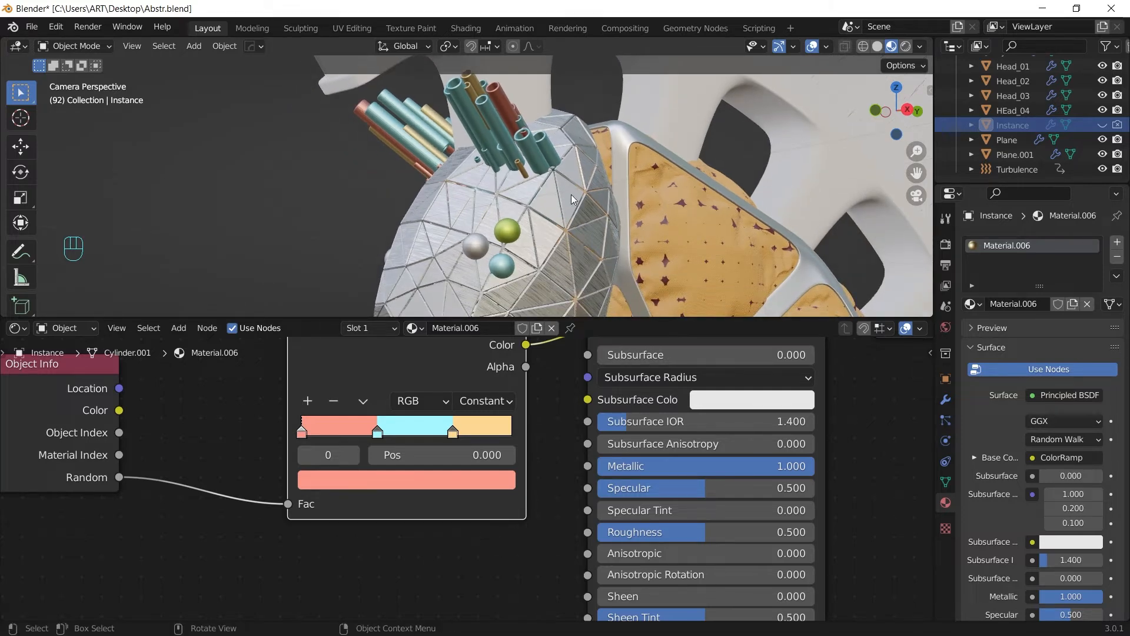
{"action": "scroll", "coordinate": [565, 189], "scroll_direction": "down", "scroll_amount": 1}
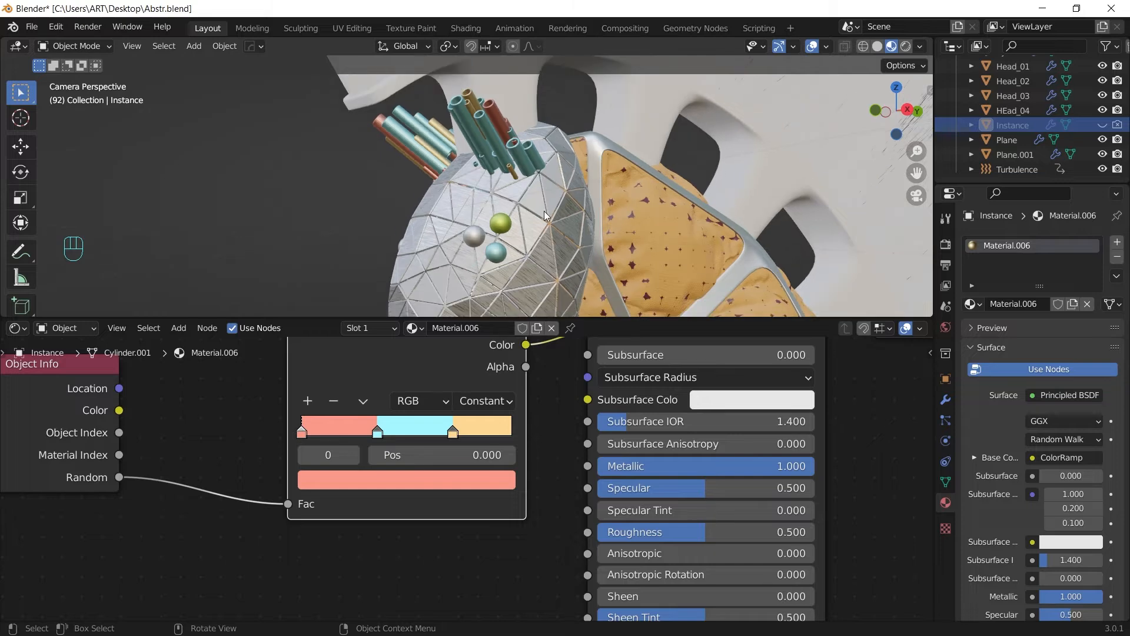
{"action": "middle_click_drag", "start_coordinate": [567, 223], "coordinate": [529, 270], "text": "shift"}
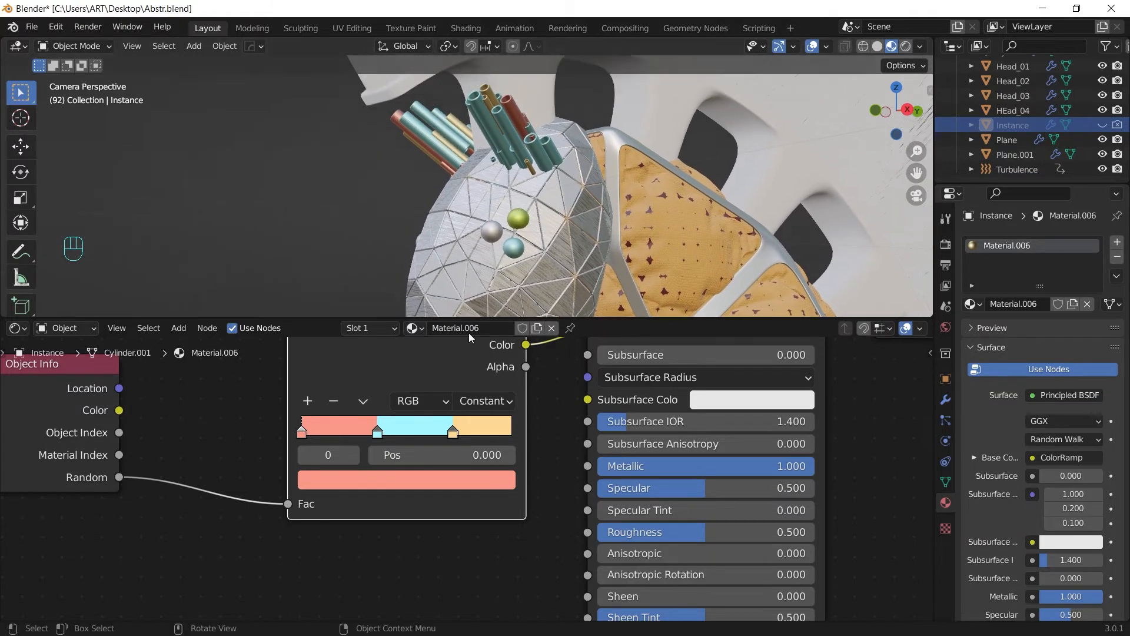
{"action": "mouse_move", "coordinate": [378, 433]}
{"action": "left_mouse_down"}
{"action": "mouse_move", "coordinate": [405, 424]}
{"action": "mouse_move", "coordinate": [445, 436]}
{"action": "mouse_move", "coordinate": [387, 433]}
{"action": "left_mouse_up"}
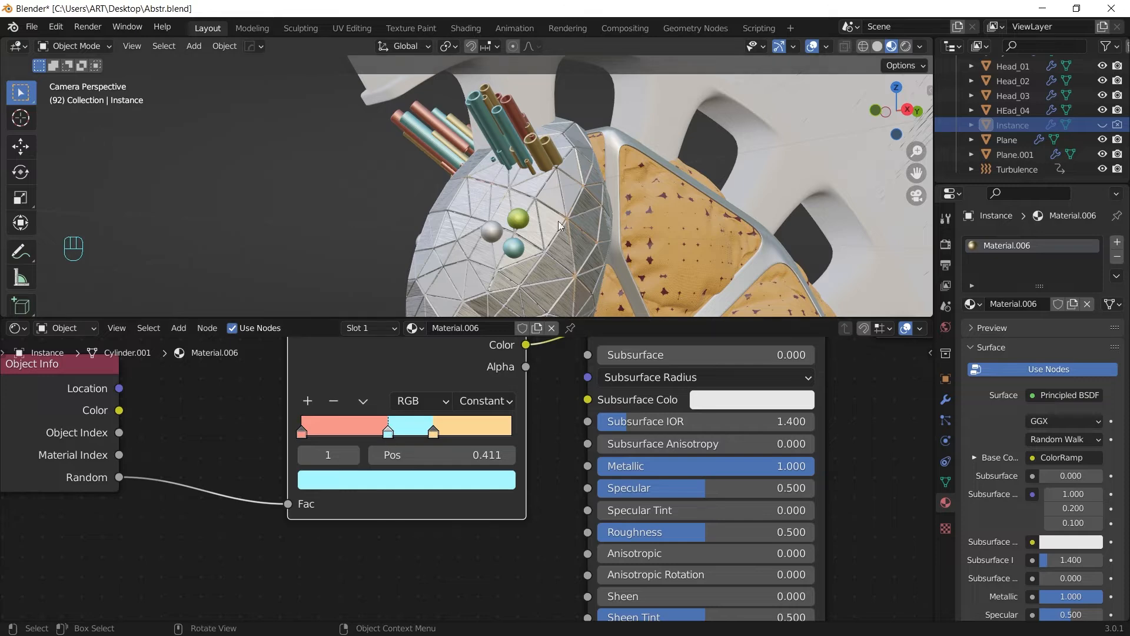
Create a new material on Head_02, part of the lattice structure below the head.
{"action": "middle_click_drag", "start_coordinate": [598, 194], "coordinate": [637, 172], "text": "shift"}
{"action": "scroll", "coordinate": [517, 224], "scroll_direction": "up", "scroll_amount": 3}
{"action": "middle_click_drag", "start_coordinate": [516, 224], "coordinate": [509, 158], "text": "shift"}
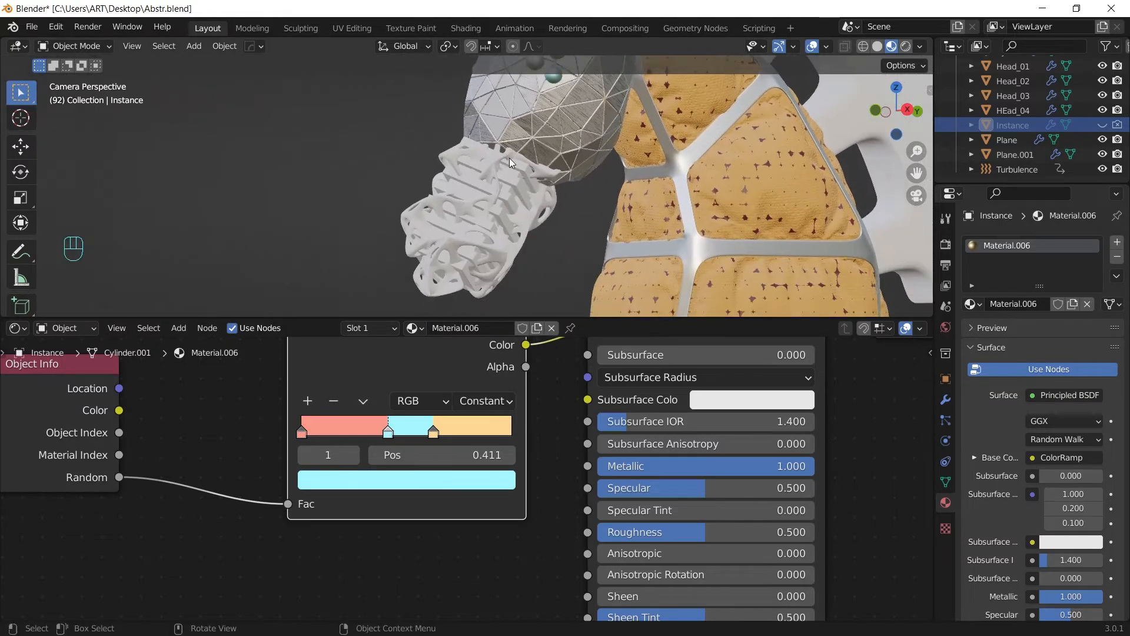
{"action": "scroll", "coordinate": [526, 186], "scroll_direction": "up", "scroll_amount": 3}
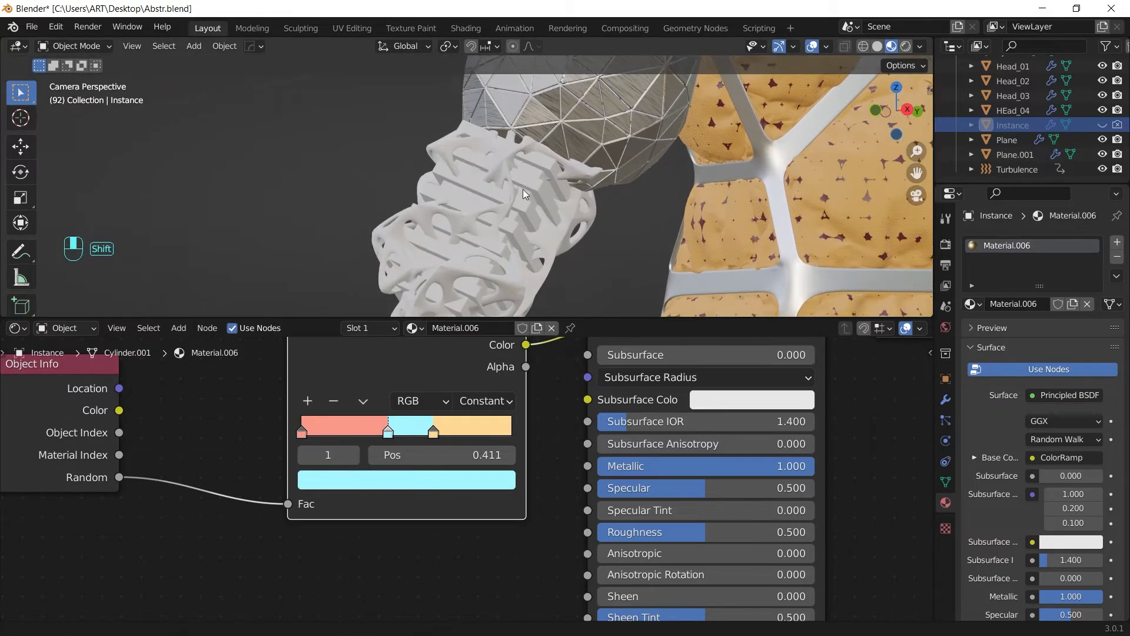
{"action": "left_click", "coordinate": [508, 238]}
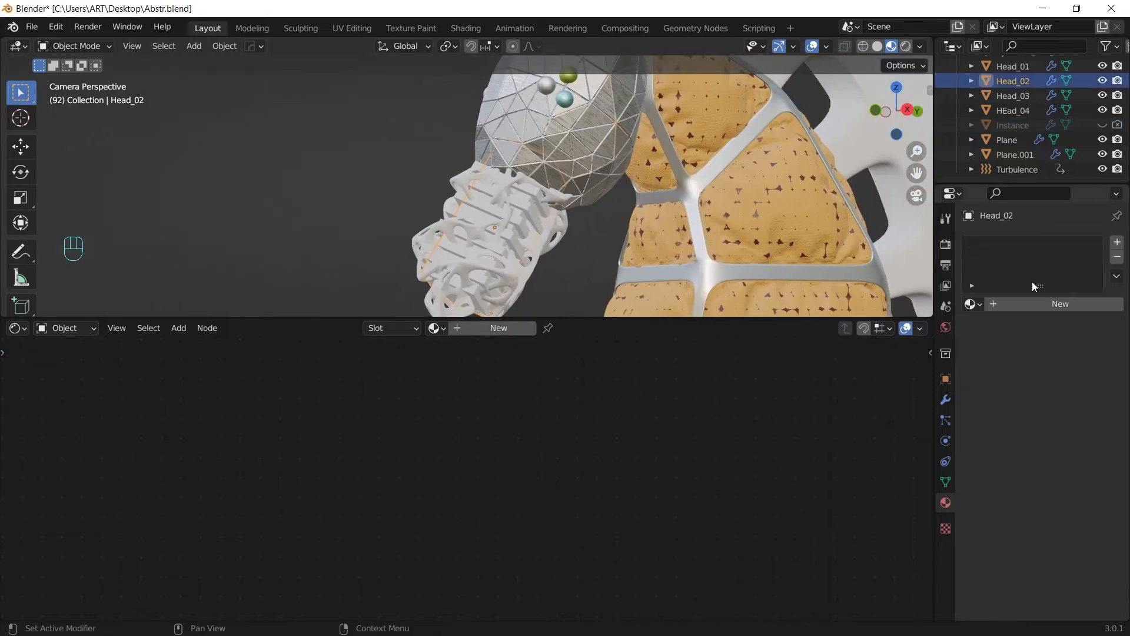
{"action": "left_click", "coordinate": [1027, 302]}
{"action": "middle_click_drag", "start_coordinate": [764, 372], "coordinate": [703, 415]}
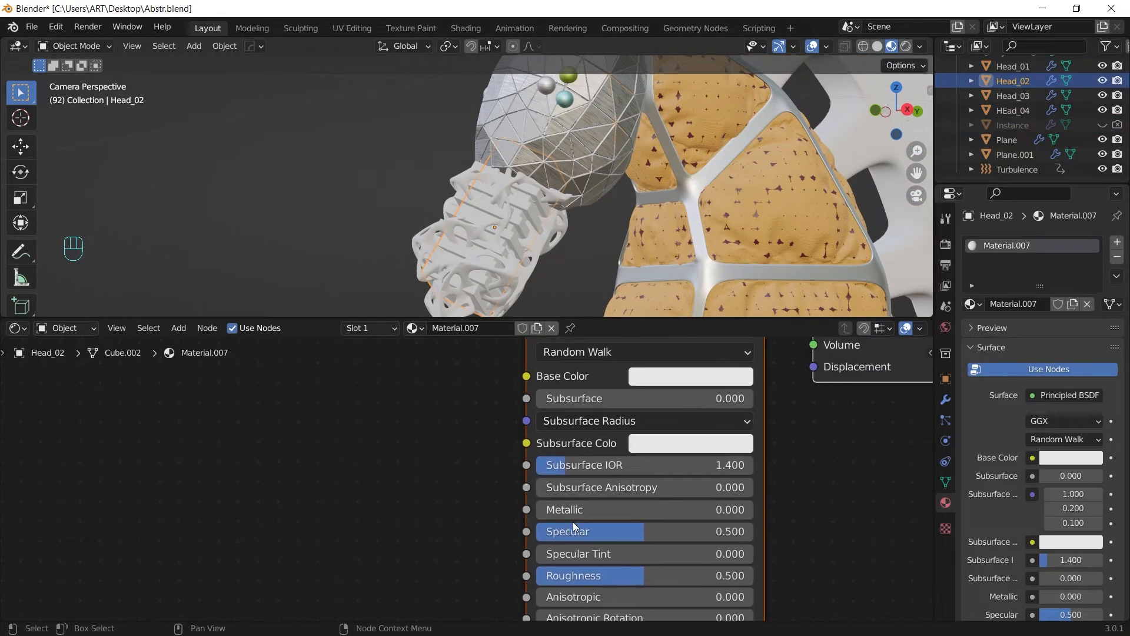
Set Head_02's material Metallic value to 1.000 and darken its Base Color to medium grey.
{"action": "left_click_drag", "start_coordinate": [573, 511], "coordinate": [813, 509]}
{"action": "left_click", "coordinate": [709, 372]}
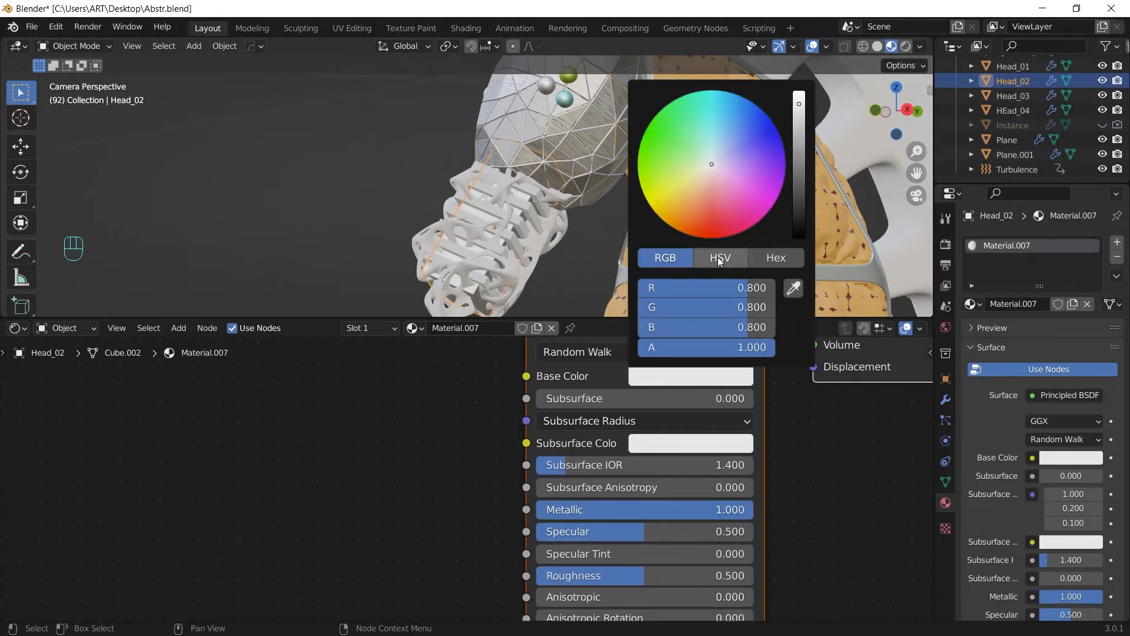
{"action": "scroll", "coordinate": [725, 165], "scroll_direction": "down", "scroll_amount": 6}
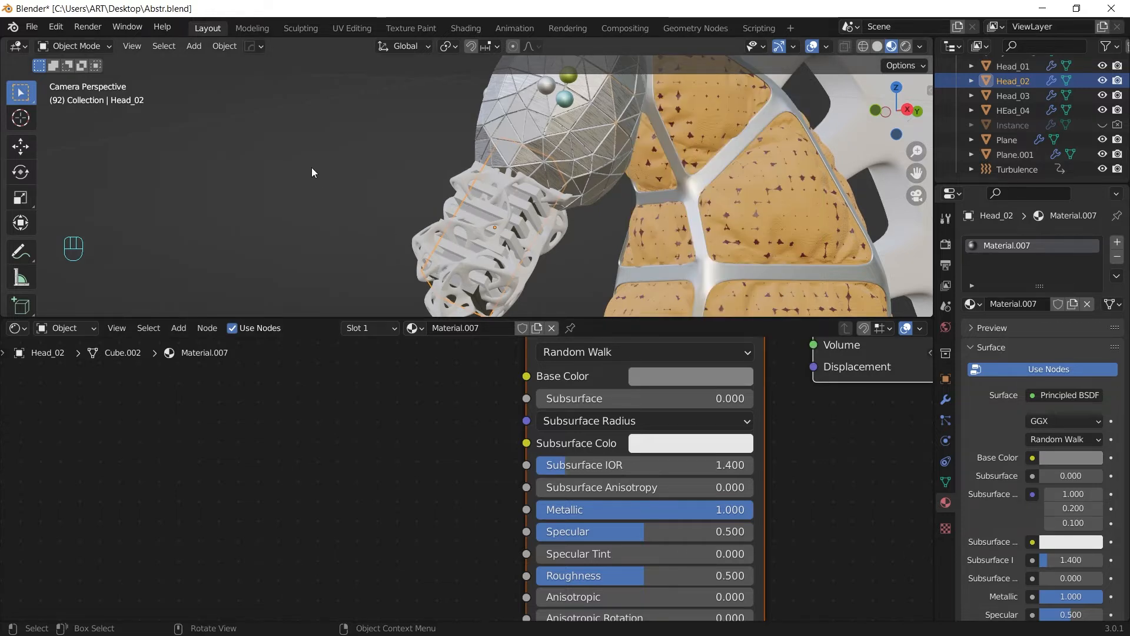
Create a new material on HEad_04, the outer lattice of the muzzle, and set its Base Color to light green.
{"action": "left_click", "coordinate": [443, 170]}
{"action": "left_click", "coordinate": [551, 227]}
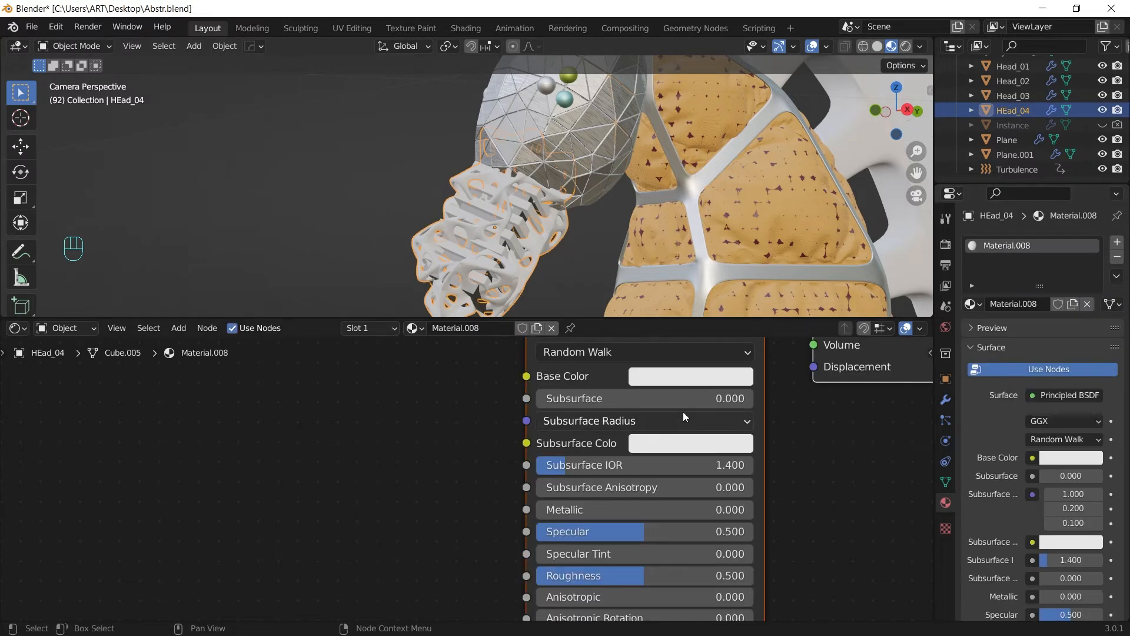
{"action": "scroll", "coordinate": [683, 411], "scroll_direction": "up", "scroll_amount": 2}
{"action": "left_click", "coordinate": [633, 395]}
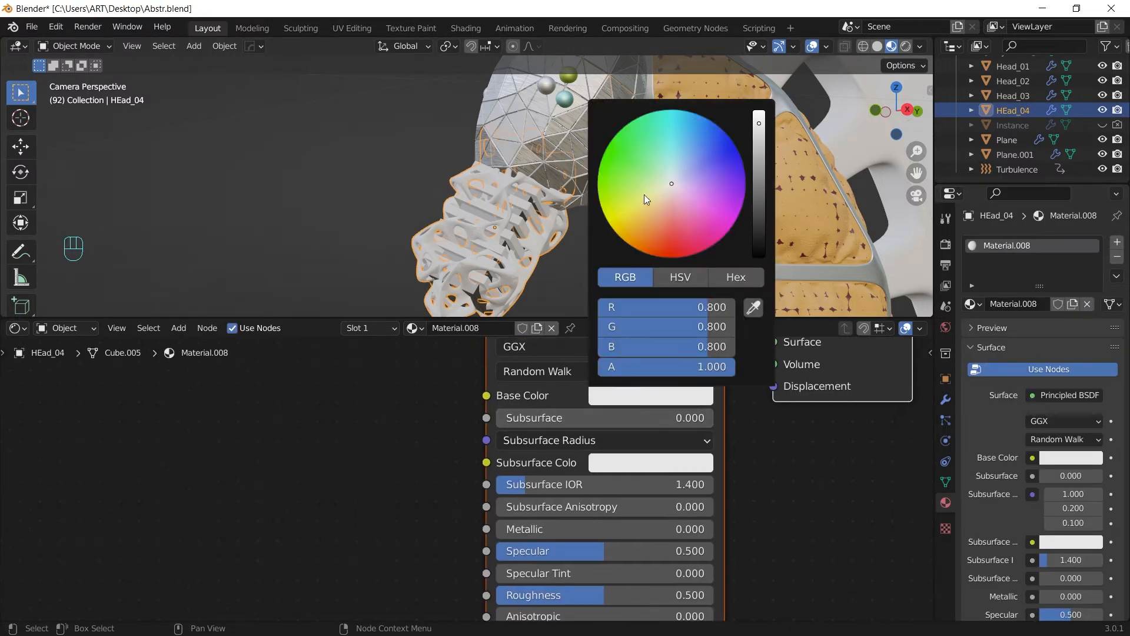
{"action": "left_click", "coordinate": [644, 157]}
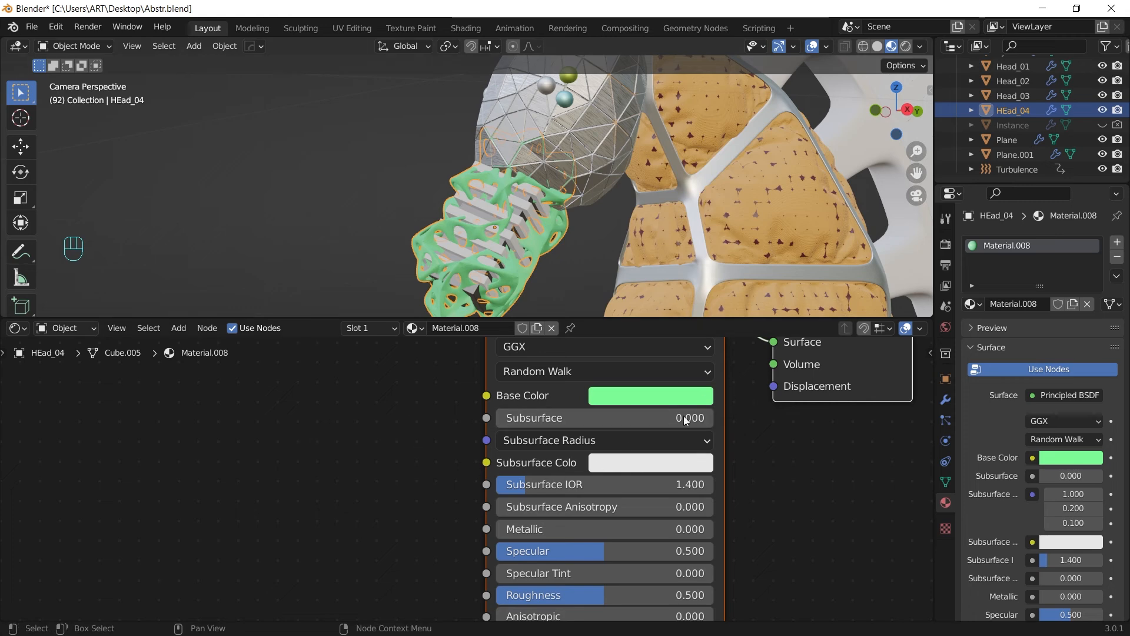
Create a new material on Head_03, the slatted bars inside the green lattice.
{"action": "middle_click_drag", "start_coordinate": [684, 227], "coordinate": [631, 220], "text": "shift"}
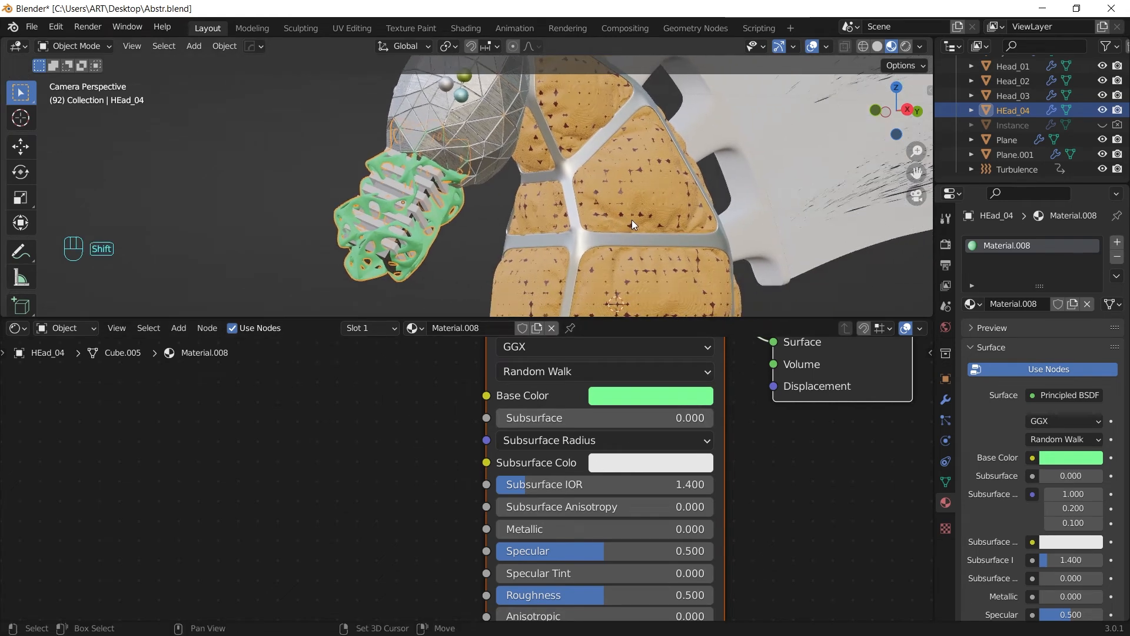
{"action": "left_click", "coordinate": [432, 185]}
{"action": "left_click", "coordinate": [498, 328]}
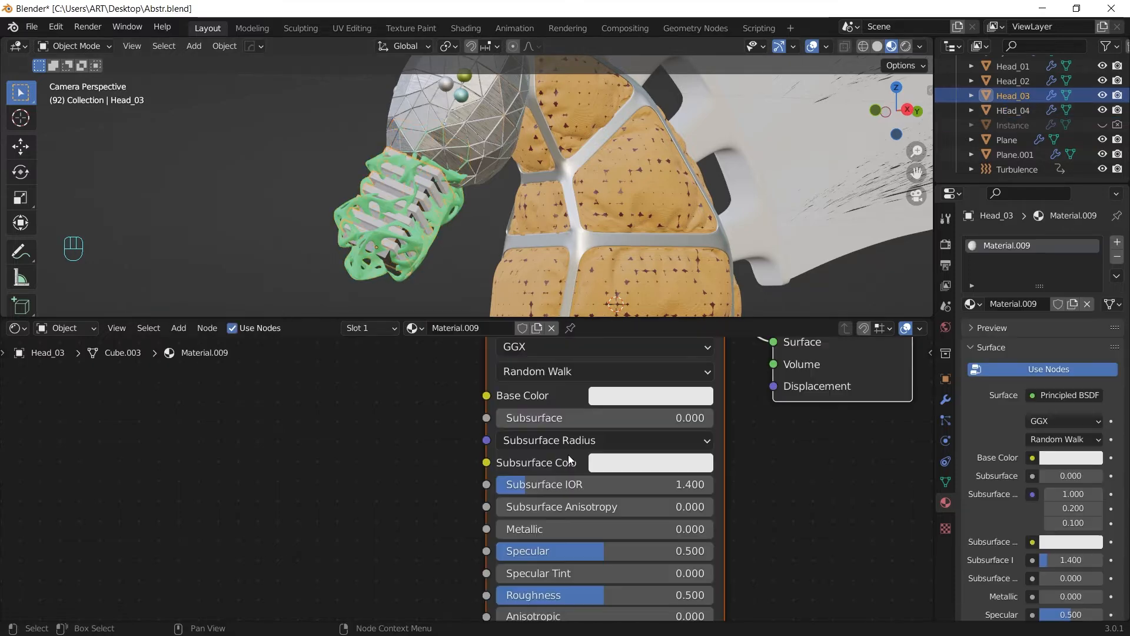
Add a Voronoi Texture node driven by the Object coordinates of linked Texture Coordinate and Mapping nodes.
{"action": "scroll", "coordinate": [555, 423], "scroll_direction": "down", "scroll_amount": 2}
{"action": "key", "text": "shift+a"}
{"action": "left_click", "coordinate": [368, 403]}
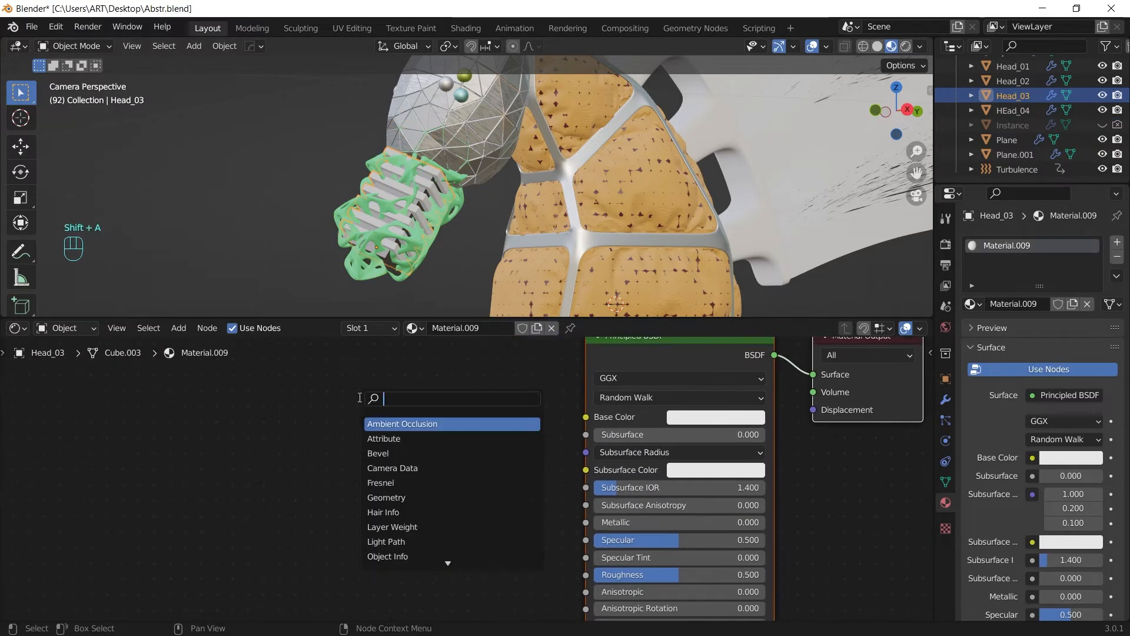
{"action": "type", "text": "vor"}
{"action": "left_click", "coordinate": [400, 424]}
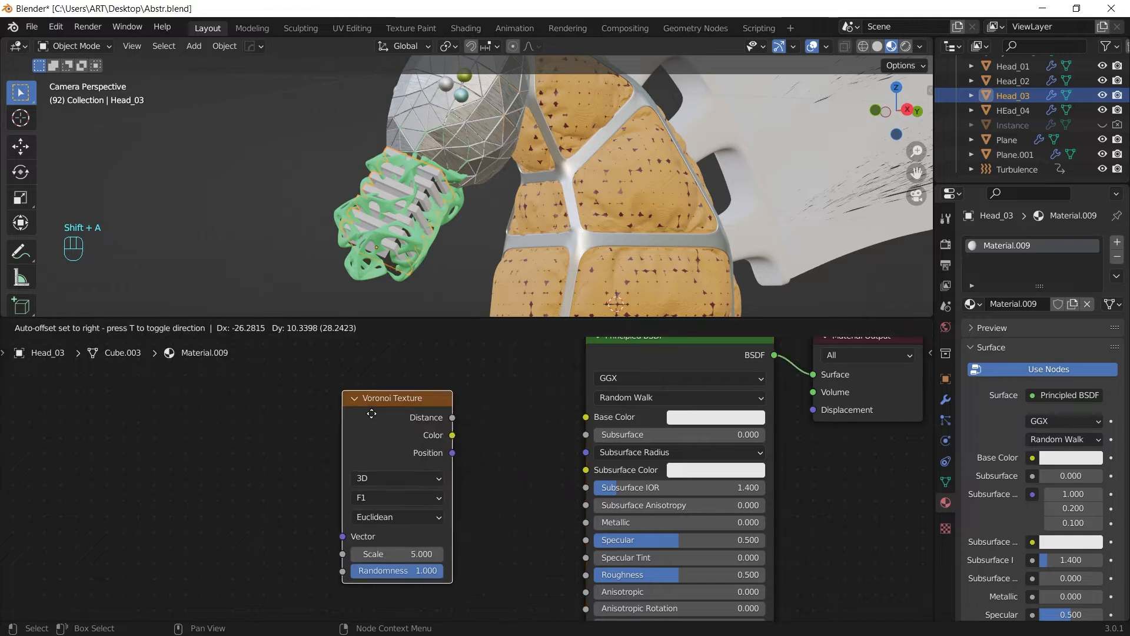
{"action": "left_click", "coordinate": [337, 415]}
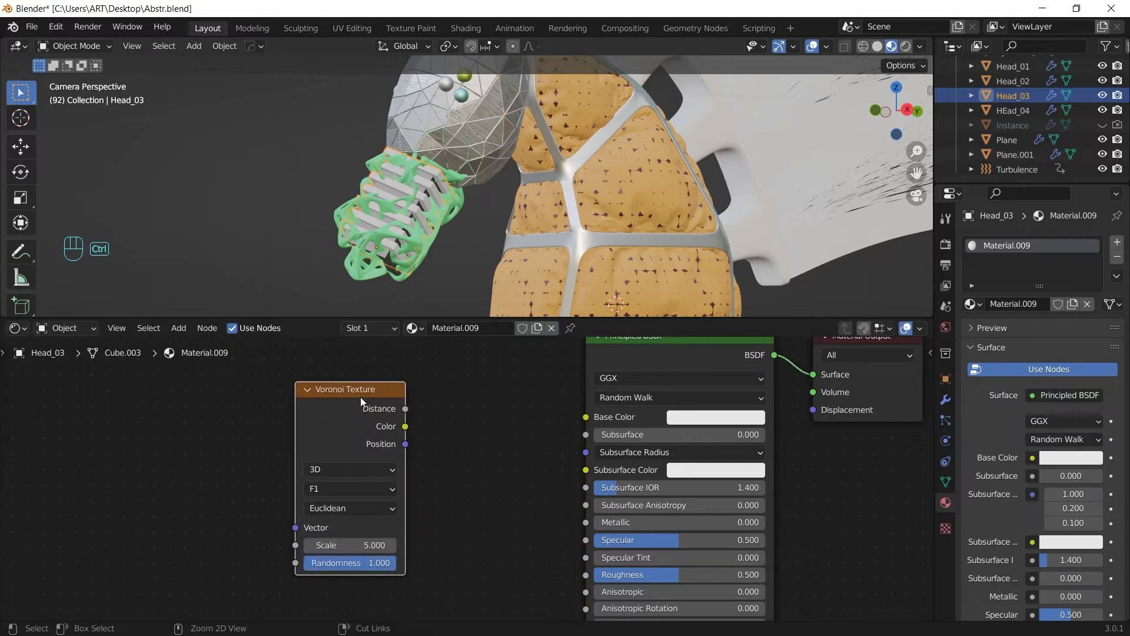
{"action": "key", "text": "ctrl+t"}
{"action": "left_click_drag", "start_coordinate": [126, 447], "coordinate": [181, 428]}
{"action": "middle_click_drag", "start_coordinate": [548, 420], "coordinate": [454, 442]}
Connect the Voronoi Distance output to Base Color and insert a ColorRamp node on that link.
{"action": "key", "text": "shift+a"}
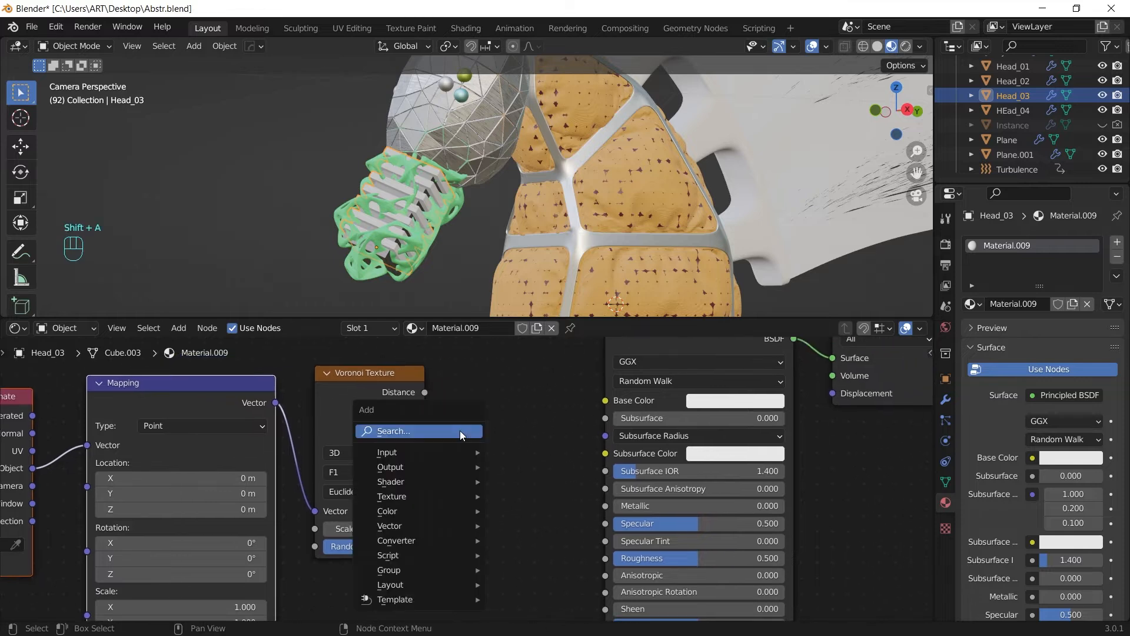
{"action": "left_click_drag", "start_coordinate": [423, 392], "coordinate": [604, 400]}
{"action": "key", "text": "shift+a"}
{"action": "left_click", "coordinate": [489, 370]}
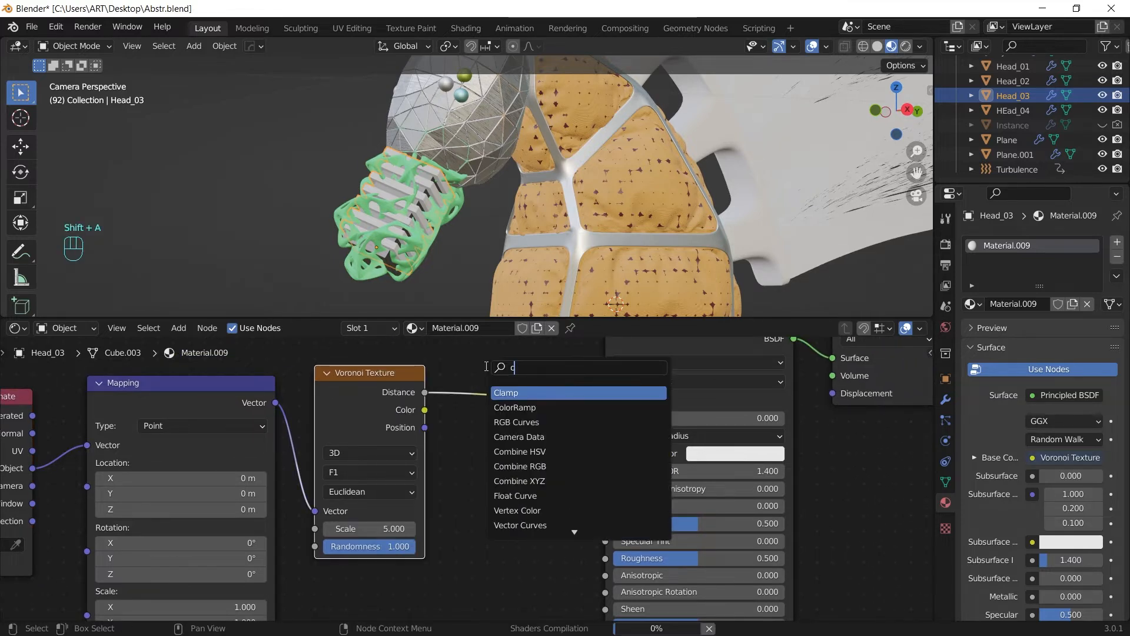
{"action": "type", "text": "colo"}
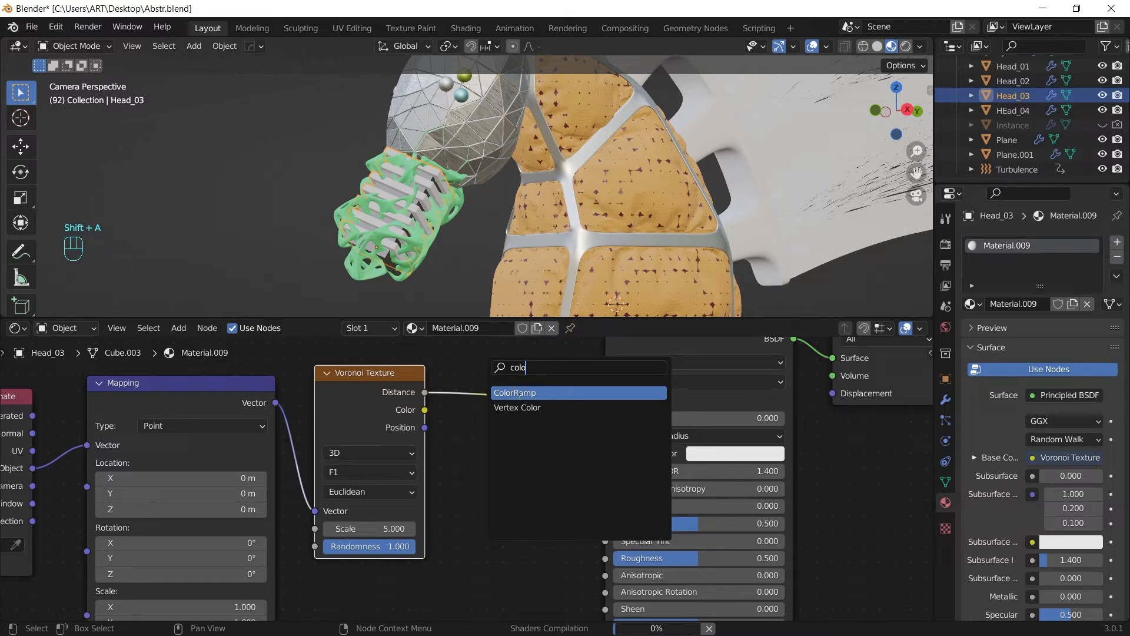
{"action": "left_click", "coordinate": [517, 393]}
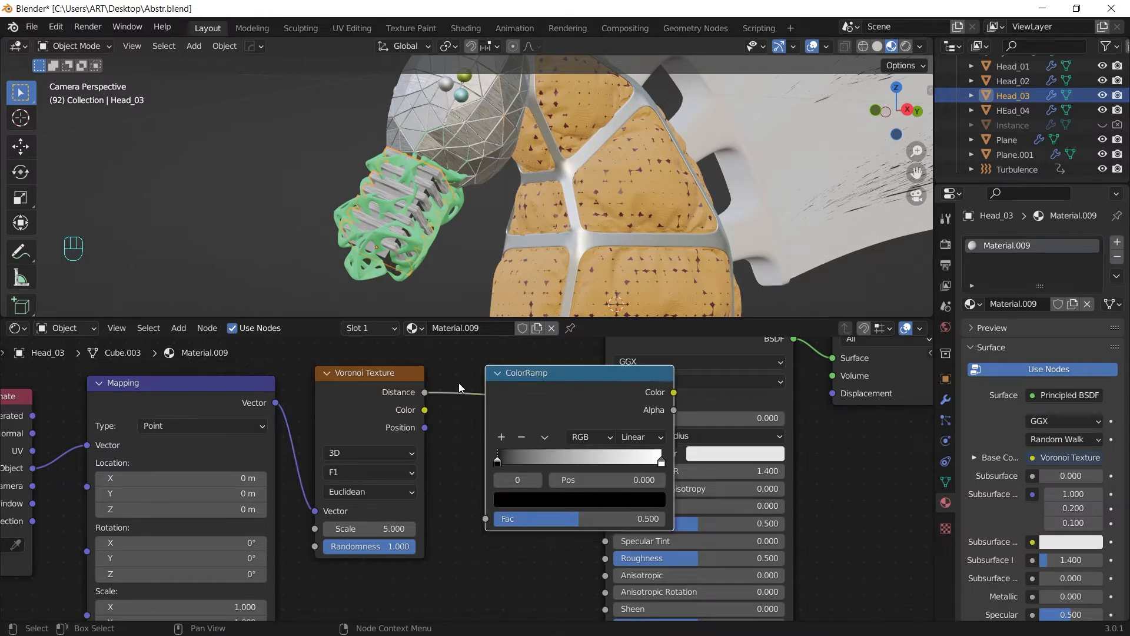
{"action": "left_click", "coordinate": [503, 399]}
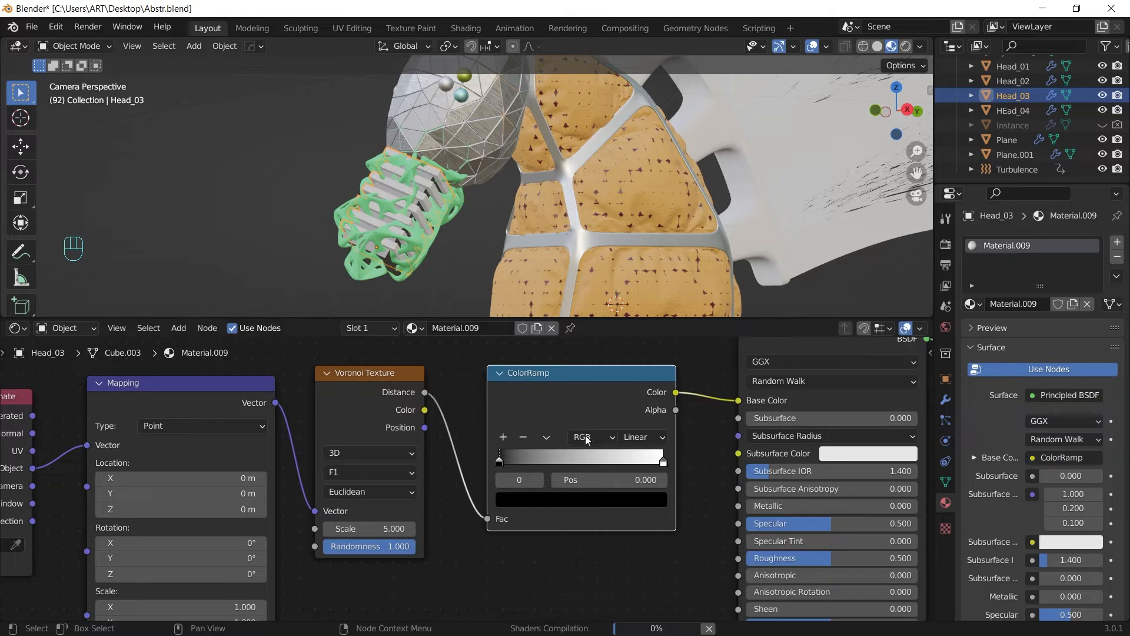
Change the ColorRamp's white stop to a very light grey.
{"action": "left_click", "coordinate": [663, 461]}
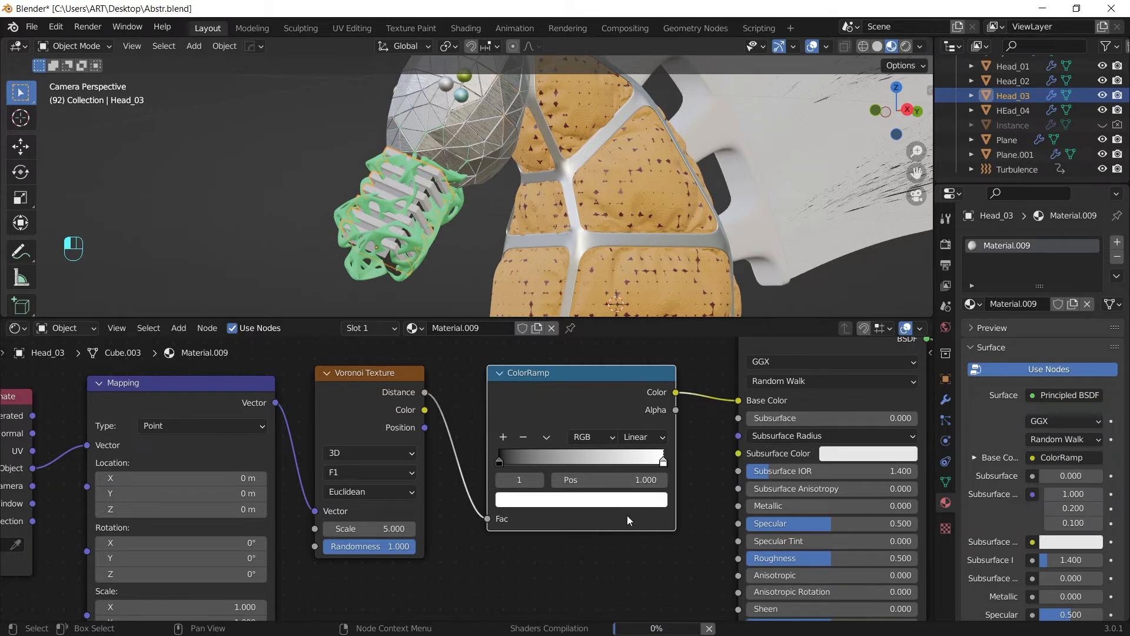
{"action": "left_click", "coordinate": [628, 500]}
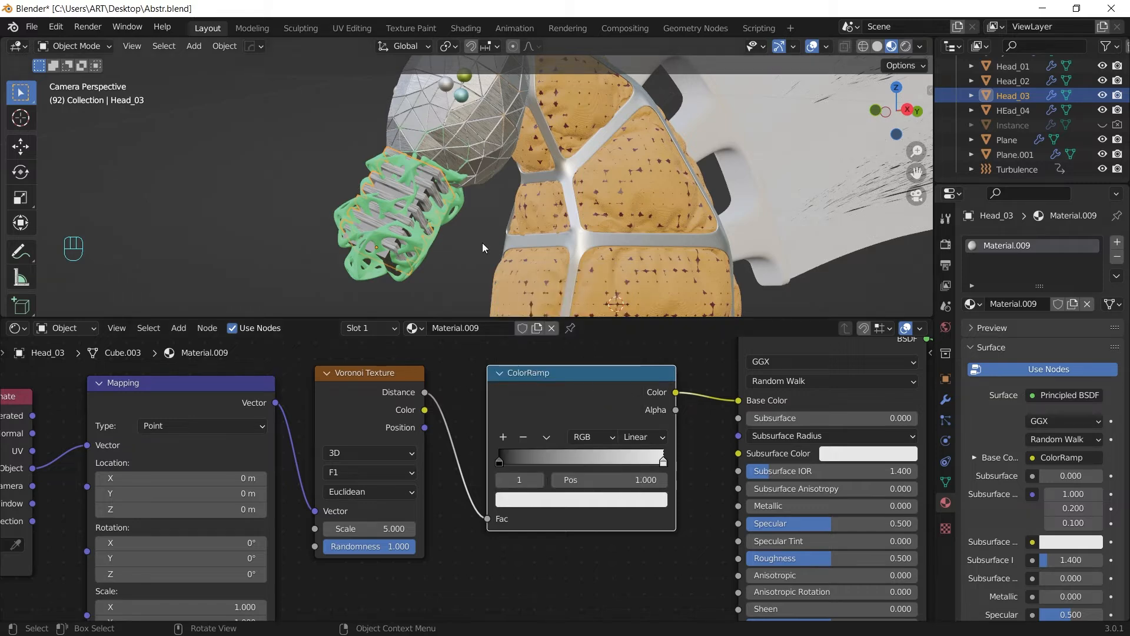
Apply the object transform of Head_03 so the texture is no longer stretched along the slats.
{"action": "scroll", "coordinate": [449, 206], "scroll_direction": "up", "scroll_amount": 5}
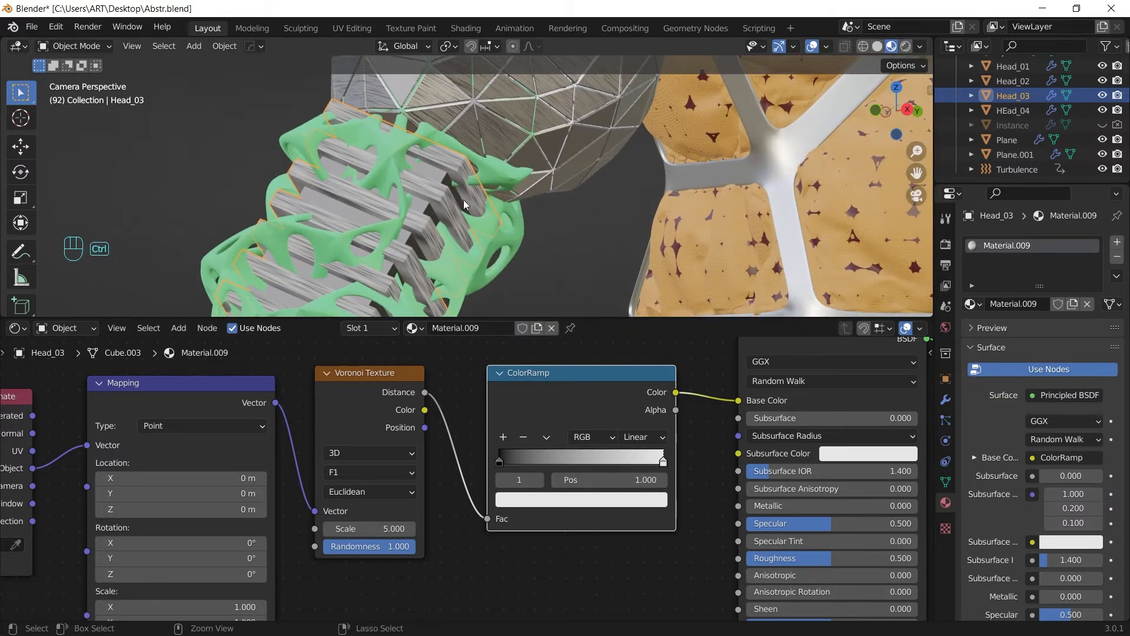
{"action": "key", "text": "ctrl+a"}
{"action": "left_click", "coordinate": [546, 197]}
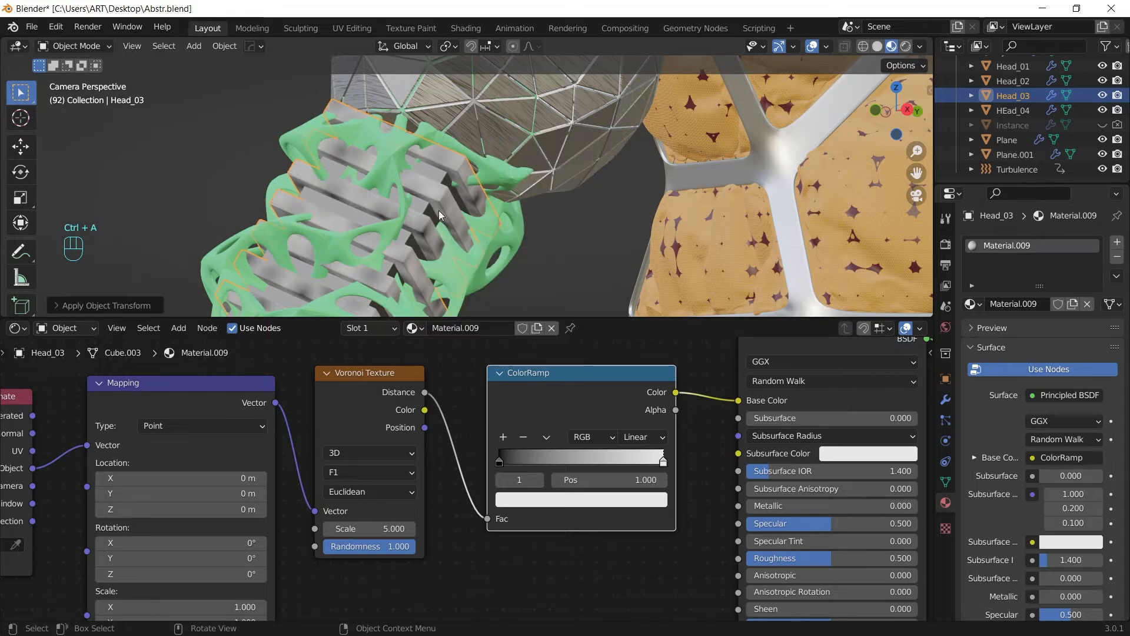
Change the ColorRamp's black first stop to dark red, hex 591B26.
{"action": "left_click", "coordinate": [500, 462]}
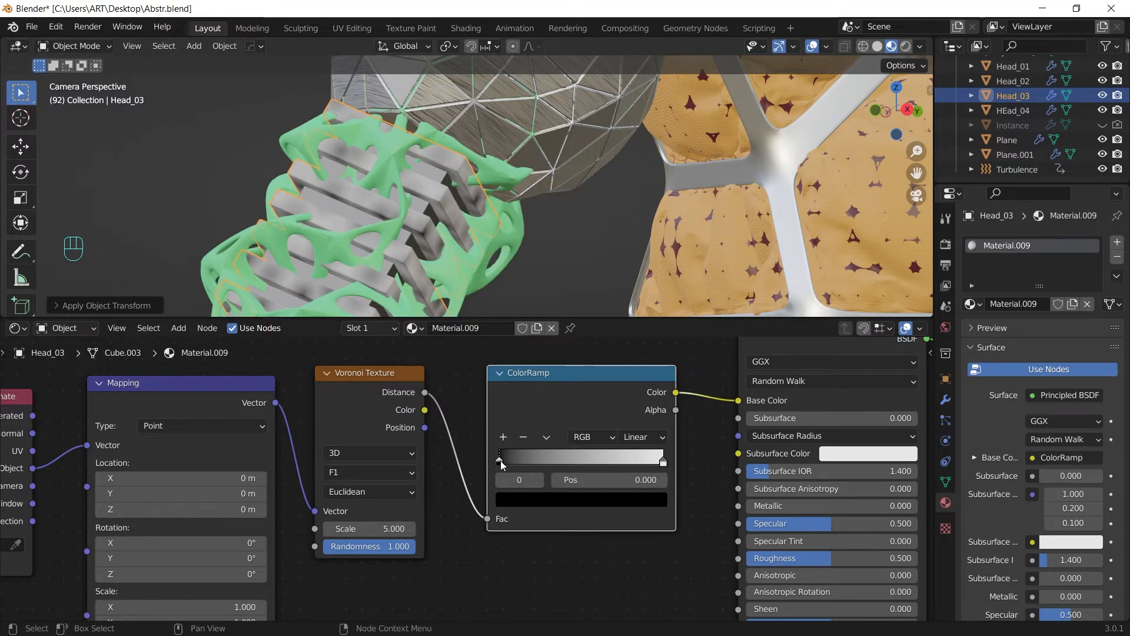
{"action": "left_click", "coordinate": [560, 499]}
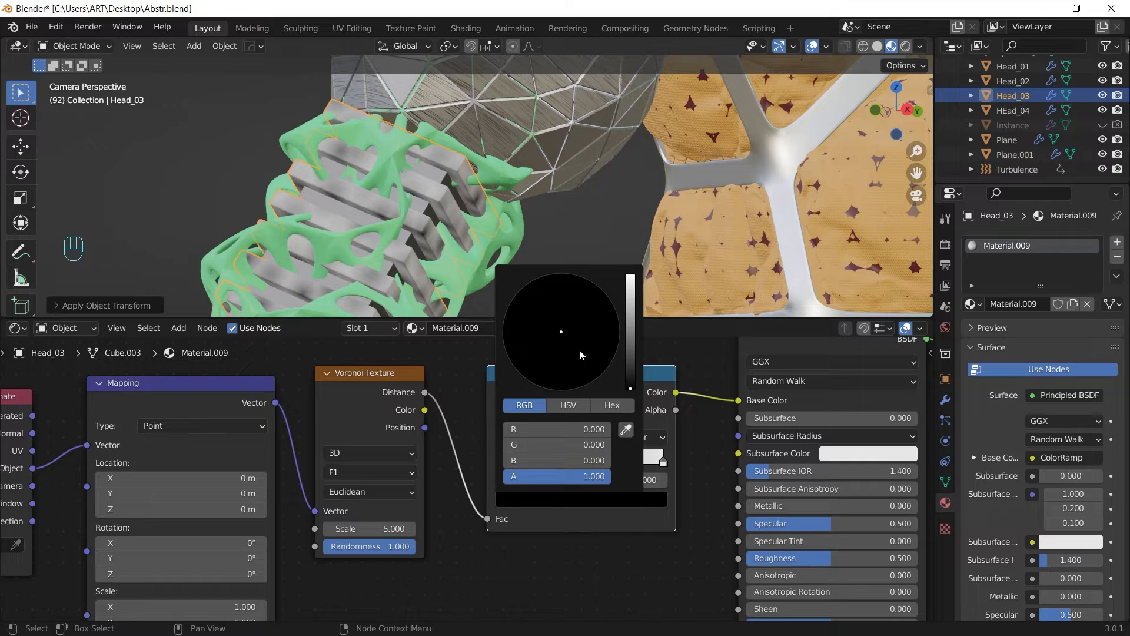
{"action": "scroll", "coordinate": [574, 354], "scroll_direction": "up", "scroll_amount": 5}
{"action": "scroll", "coordinate": [578, 365], "scroll_direction": "down", "scroll_amount": 2}
{"action": "left_click_drag", "start_coordinate": [578, 362], "coordinate": [563, 374]}
{"action": "left_click", "coordinate": [612, 405]}
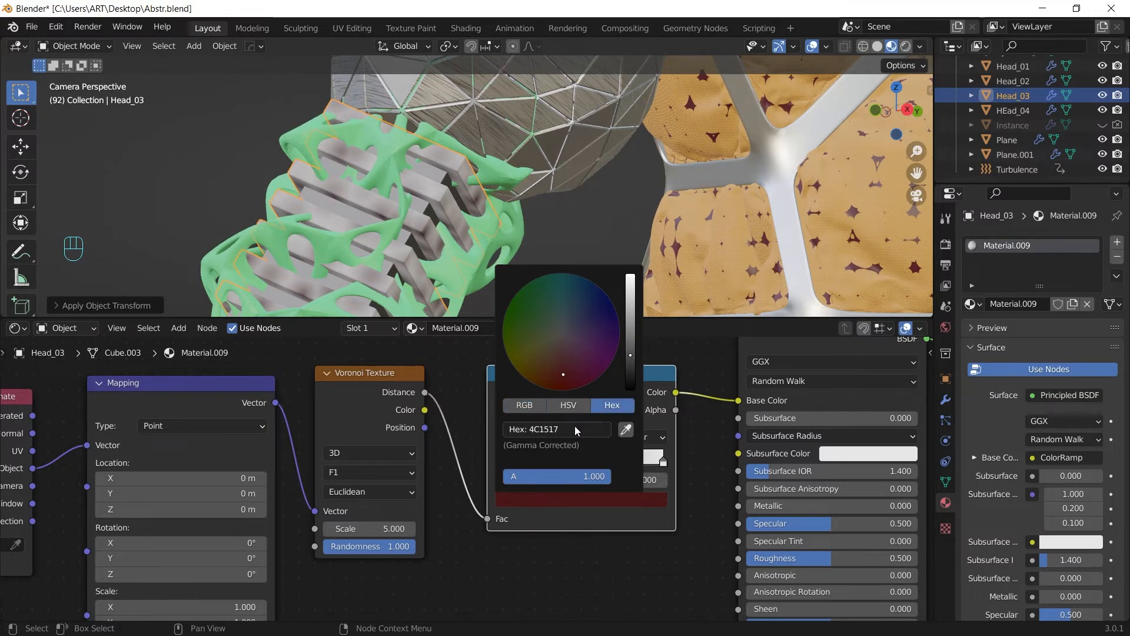
{"action": "left_click", "coordinate": [578, 430]}
{"action": "type", "text": "591B26"}
{"action": "key", "text": "Return"}
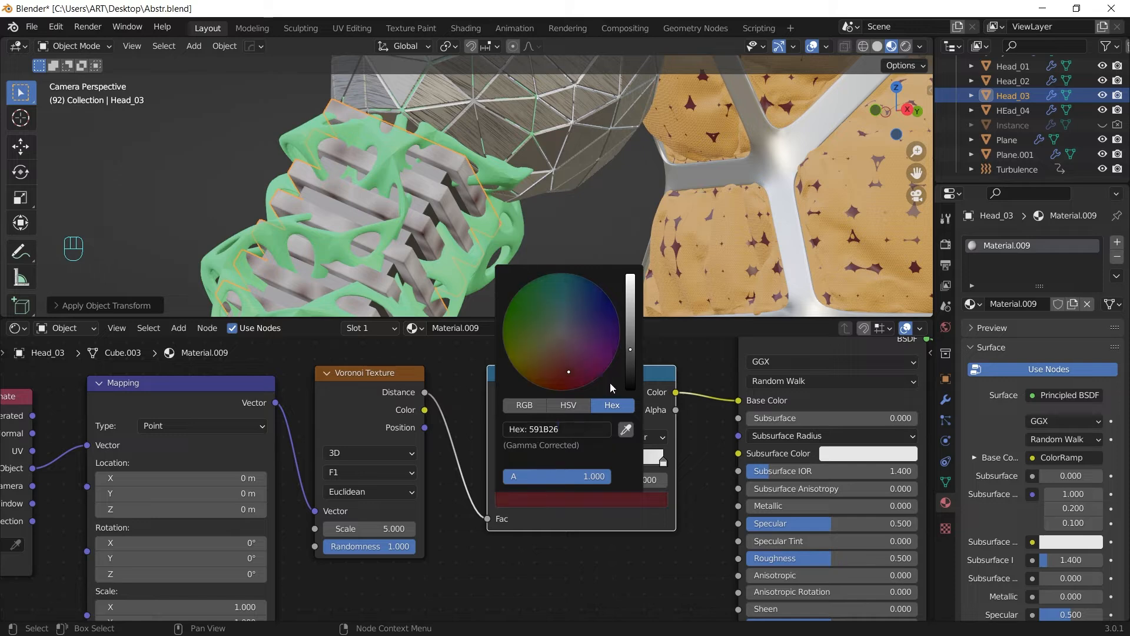
{"action": "left_click", "coordinate": [570, 372]}
Set the ColorRamp interpolation to Constant and move the light grey stop to position 0.214.
{"action": "left_click", "coordinate": [644, 436]}
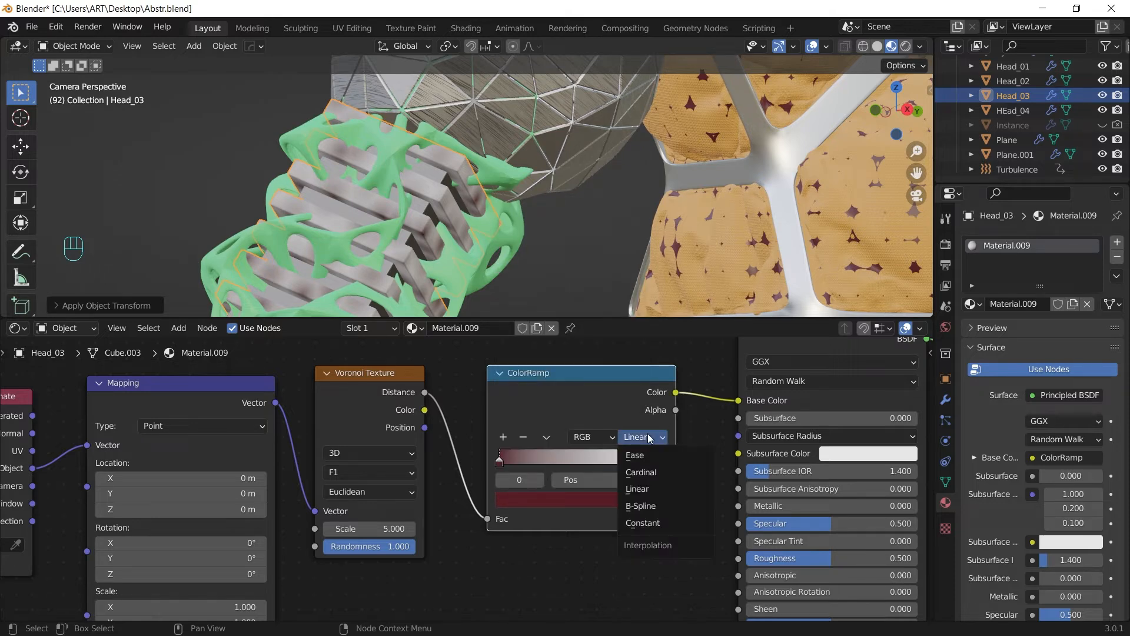
{"action": "left_click", "coordinate": [653, 525]}
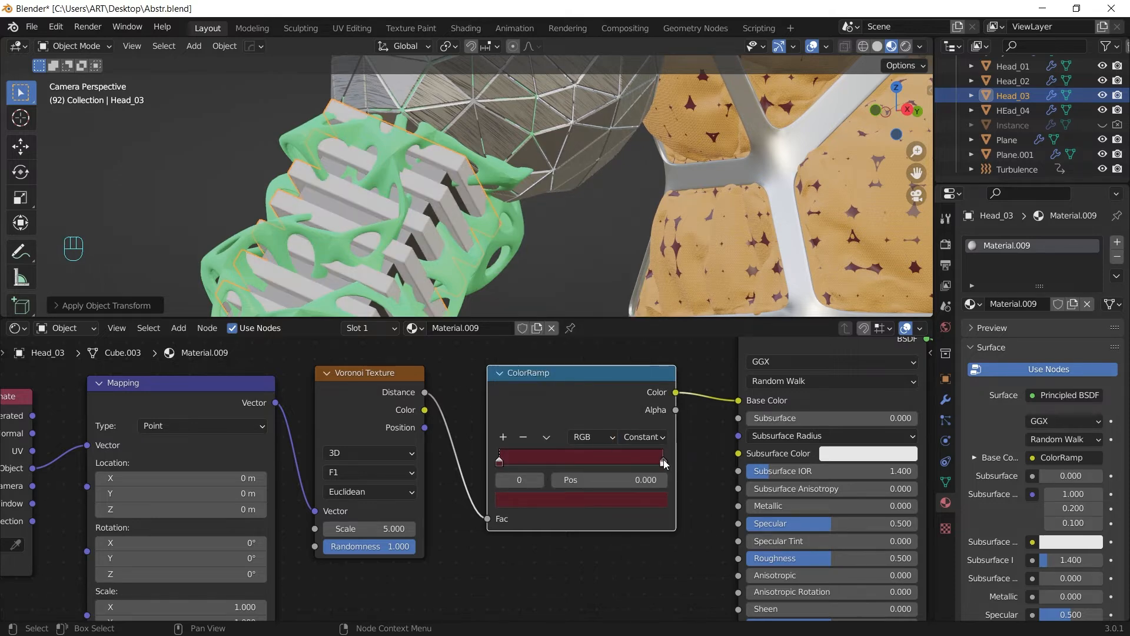
{"action": "left_click", "coordinate": [663, 462]}
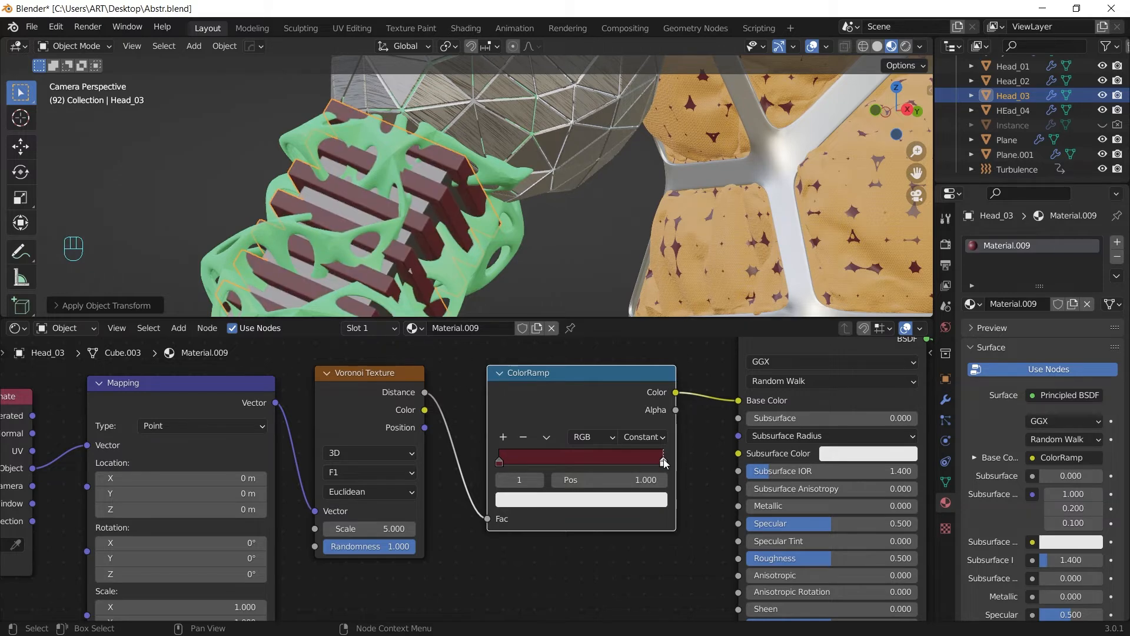
{"action": "left_click_drag", "start_coordinate": [666, 463], "coordinate": [527, 458]}
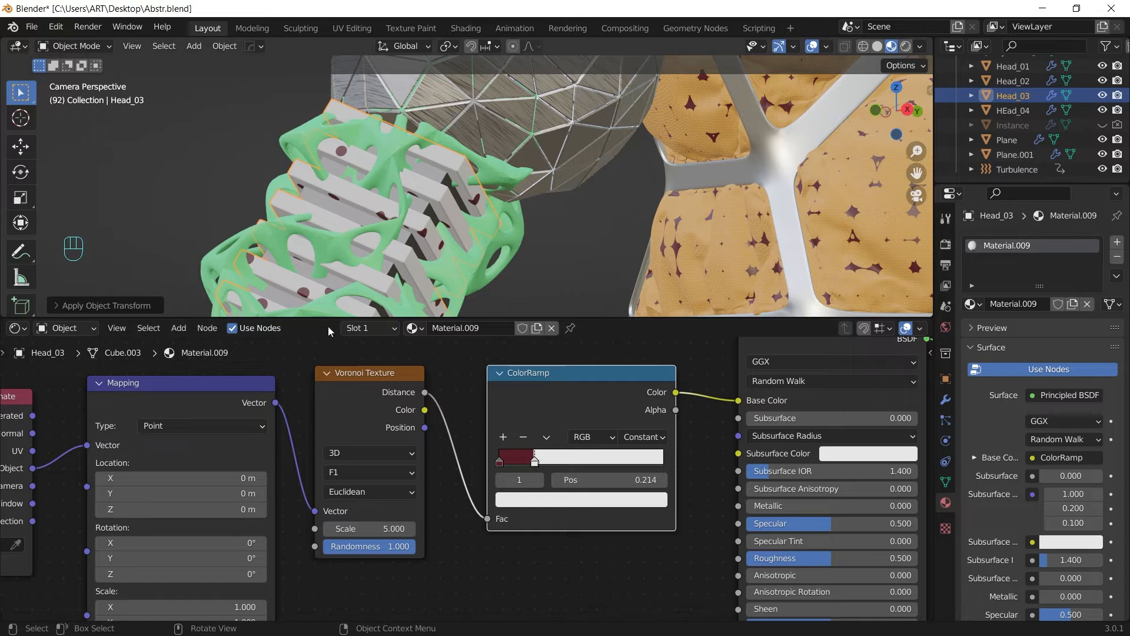
Feed the ColorRamp's Fac input from the Voronoi Texture's Color output instead of Distance.
{"action": "left_click_drag", "start_coordinate": [425, 410], "coordinate": [488, 518]}
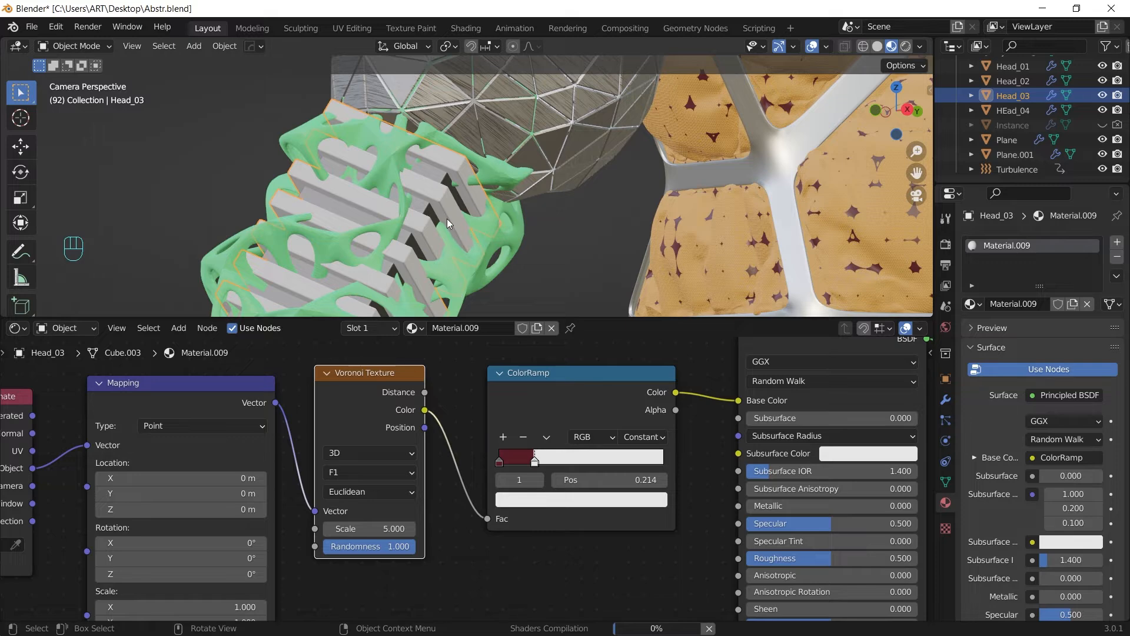
{"action": "scroll", "coordinate": [441, 224], "scroll_direction": "up", "scroll_amount": 2}
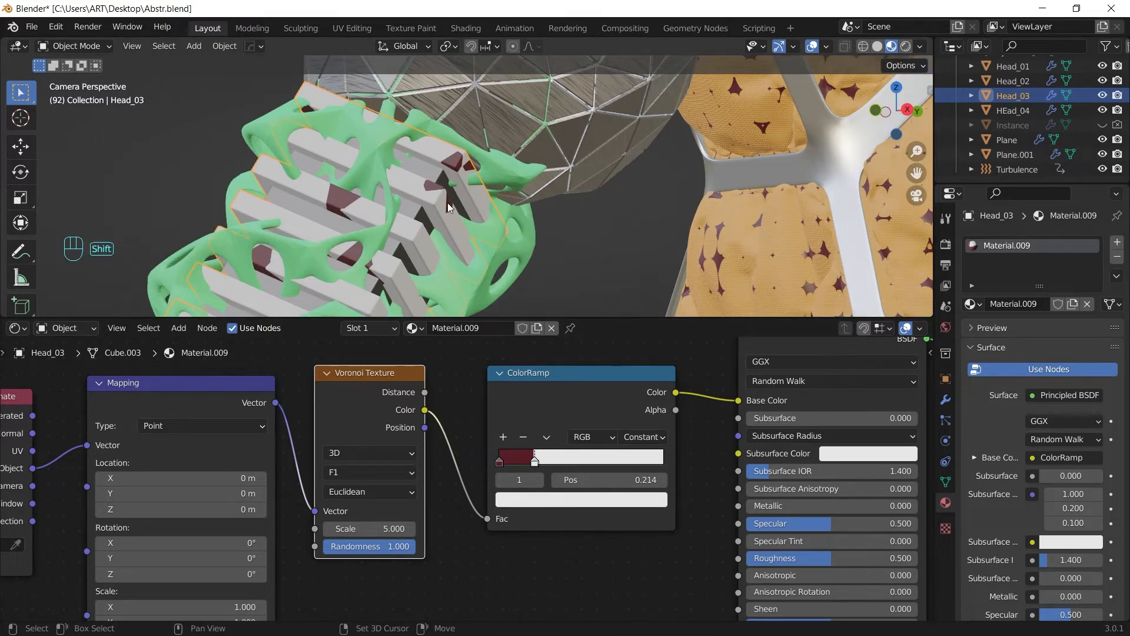
{"action": "middle_click_drag", "start_coordinate": [448, 202], "coordinate": [511, 125], "text": "shift"}
Set the Voronoi Scale to 25.800 and move the ColorRamp's light grey stop to position 0.083.
{"action": "left_click_drag", "start_coordinate": [532, 457], "coordinate": [511, 457]}
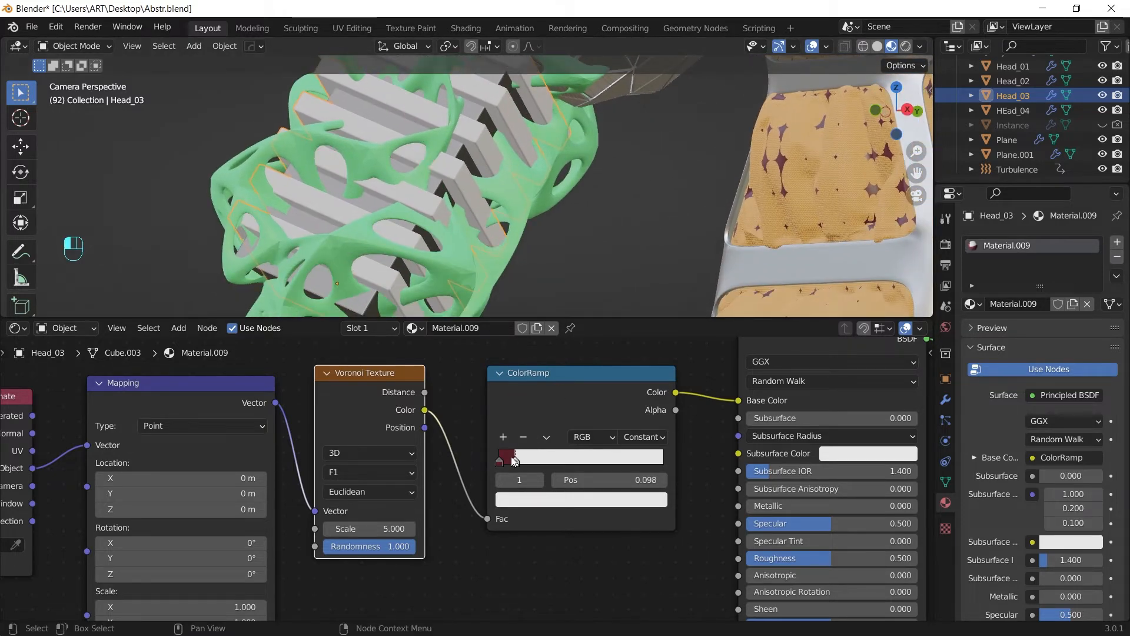
{"action": "left_click_drag", "start_coordinate": [369, 529], "coordinate": [404, 529]}
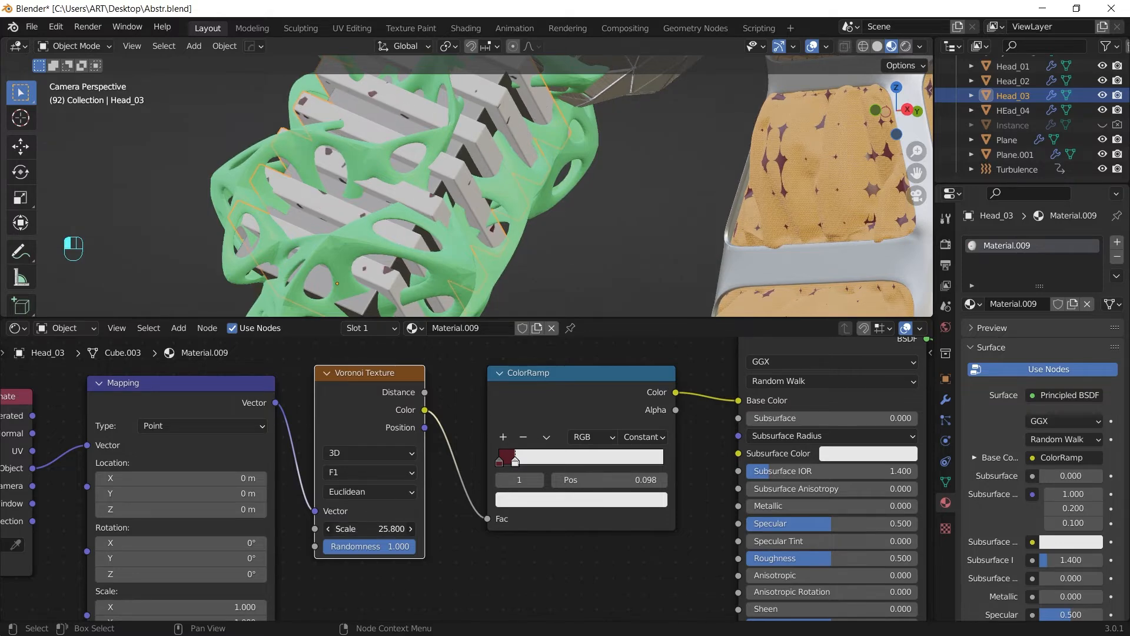
{"action": "left_click_drag", "start_coordinate": [512, 457], "coordinate": [512, 456]}
Move the Texture Coordinate, Mapping, Voronoi Texture and ColorRamp nodes farther away from the Principled BSDF.
{"action": "key", "text": "Home"}
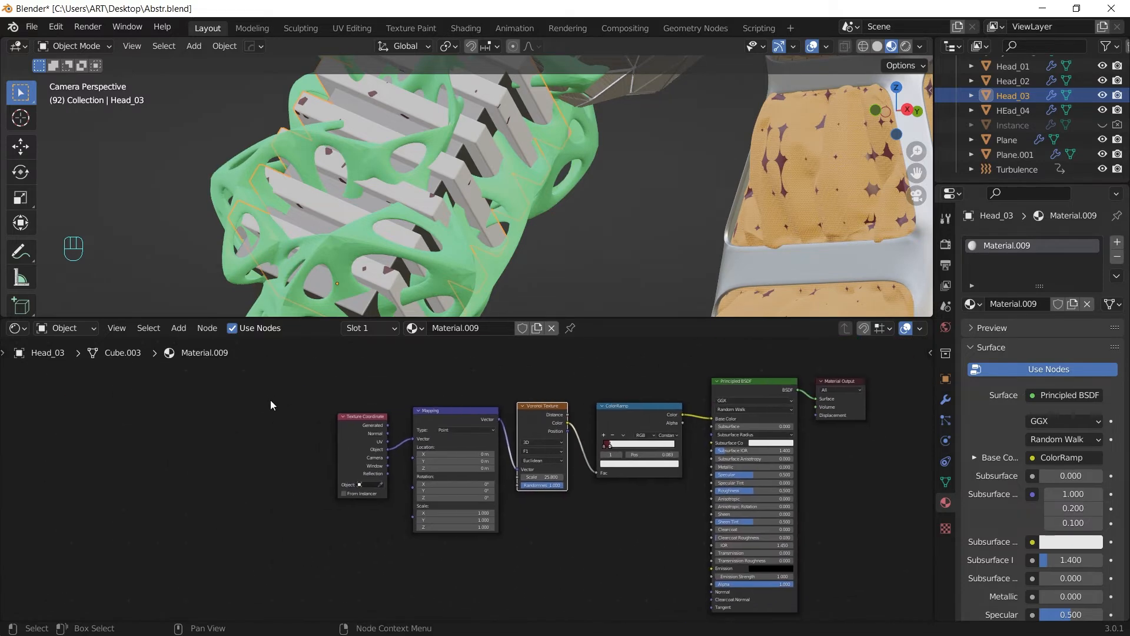
{"action": "left_click_drag", "start_coordinate": [306, 408], "coordinate": [641, 486]}
{"action": "key", "text": "g"}
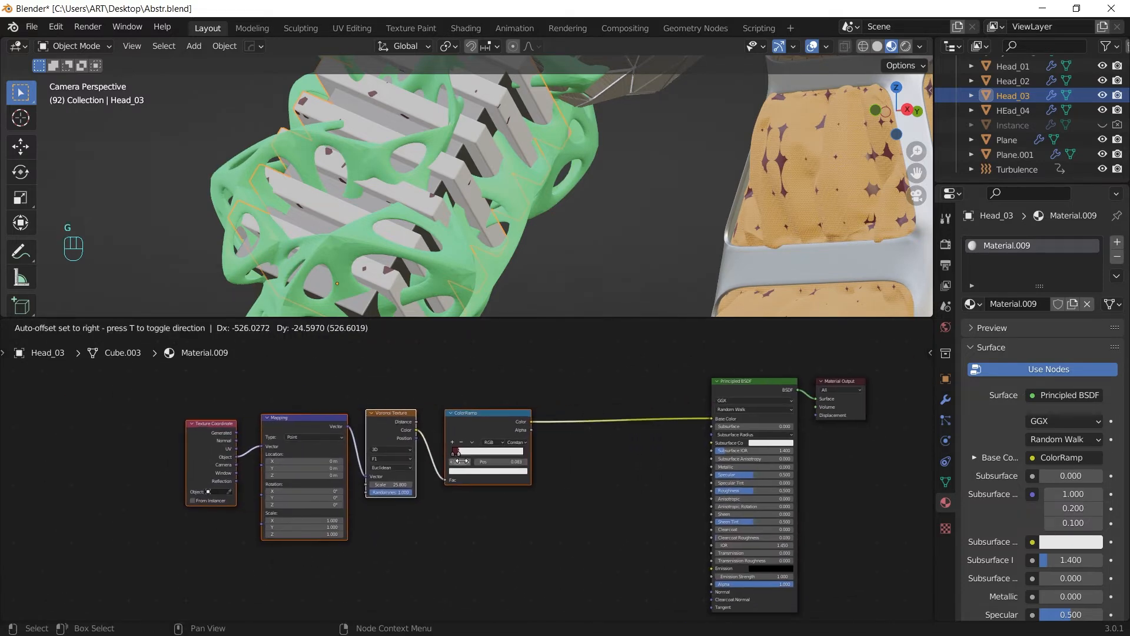
{"action": "left_click", "coordinate": [482, 464]}
Duplicate the Mapping, Voronoi Texture and ColorRamp nodes and place the copies below the originals.
{"action": "left_click", "coordinate": [330, 407]}
{"action": "middle_click_drag", "start_coordinate": [336, 396], "coordinate": [345, 377], "text": "shift"}
{"action": "left_click_drag", "start_coordinate": [329, 368], "coordinate": [528, 441]}
{"action": "key", "text": "shift+d"}
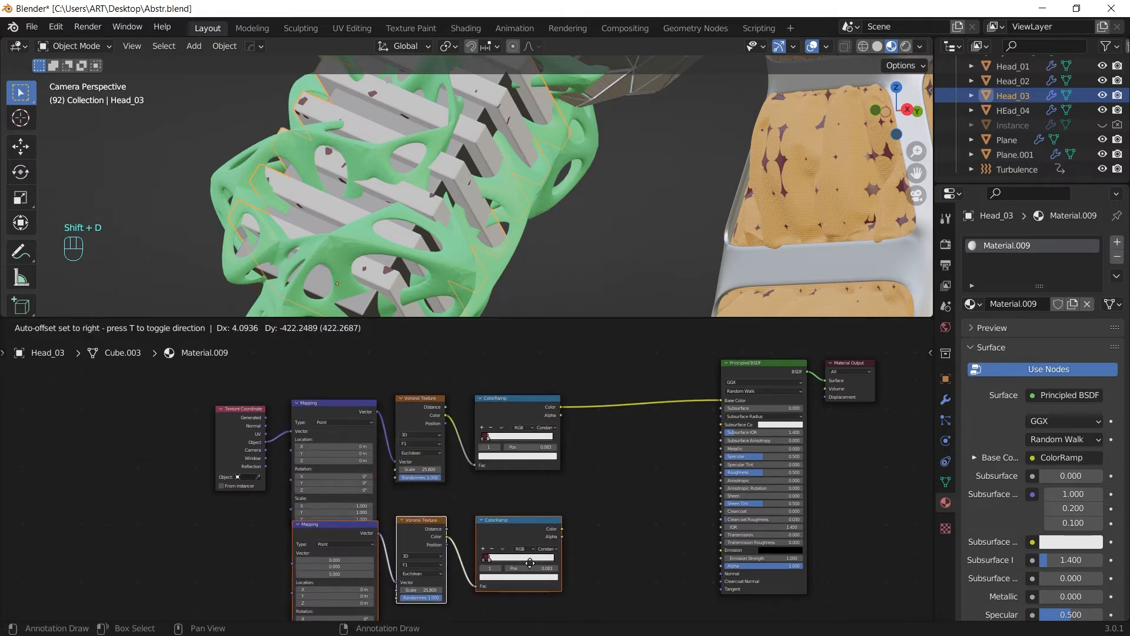
{"action": "left_click", "coordinate": [527, 568]}
{"action": "scroll", "coordinate": [364, 481], "scroll_direction": "up", "scroll_amount": 2}
{"action": "middle_click_drag", "start_coordinate": [364, 480], "coordinate": [461, 409], "text": "shift"}
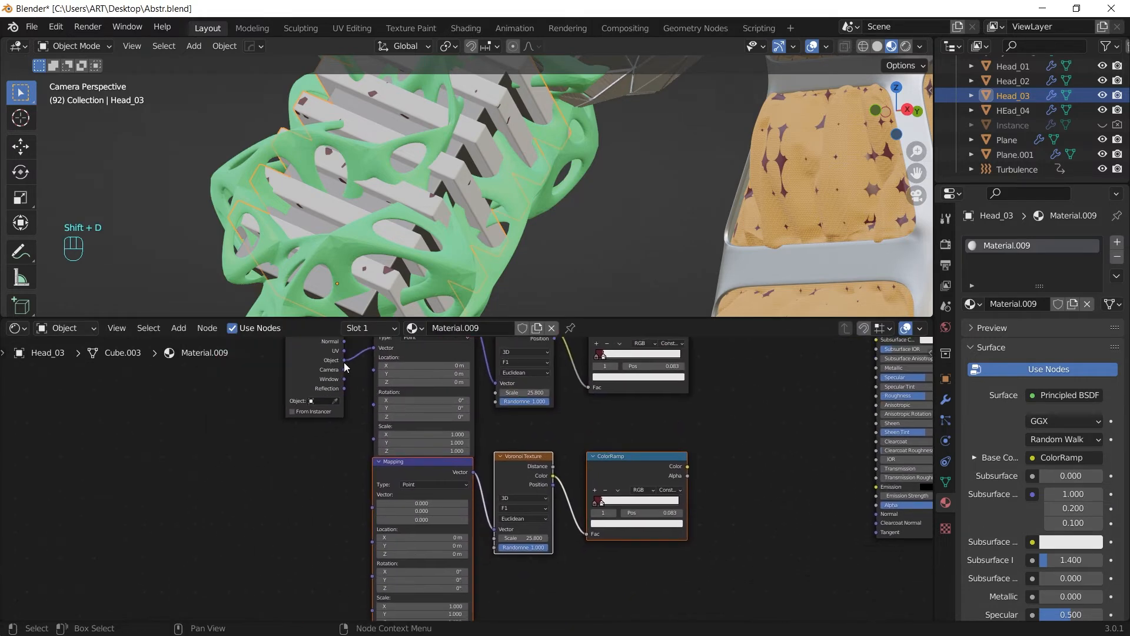
Link Texture Coordinate's Object output to the duplicated Mapping and insert a Mix color node between the upper ColorRamp and Base Color.
{"action": "left_click_drag", "start_coordinate": [344, 360], "coordinate": [378, 507]}
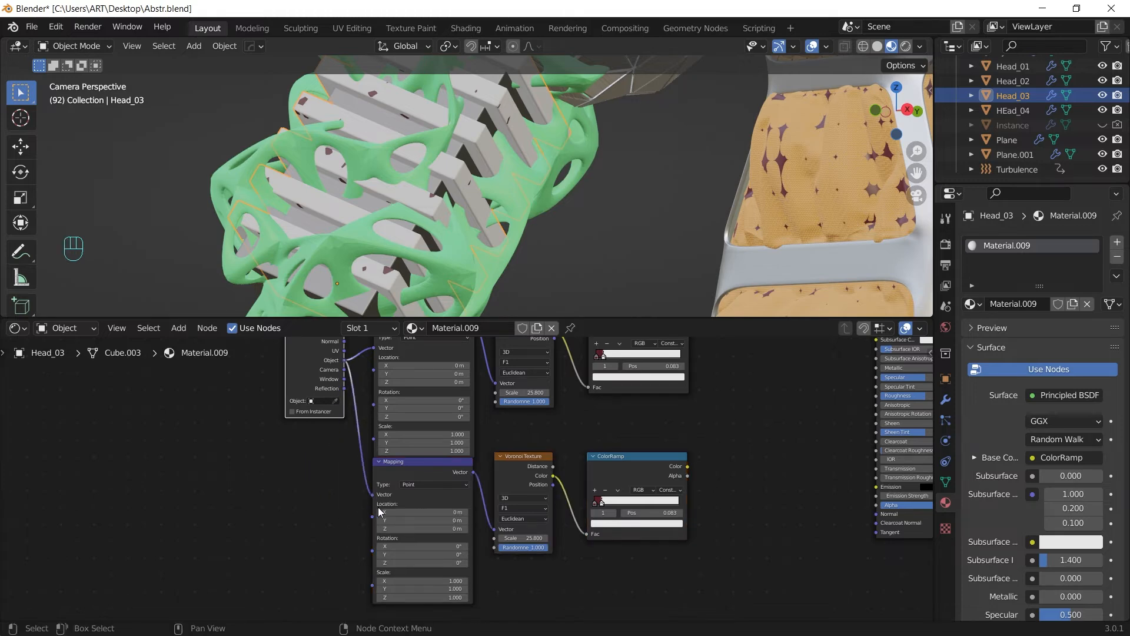
{"action": "middle_click_drag", "start_coordinate": [747, 396], "coordinate": [662, 439]}
{"action": "key", "text": "shift+a"}
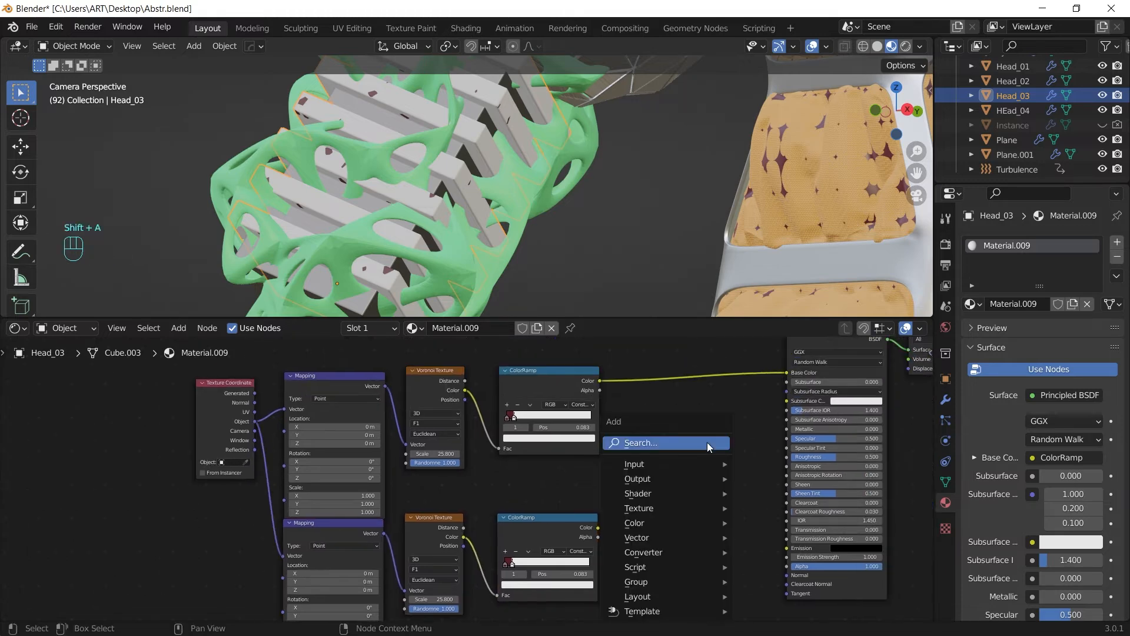
{"action": "left_click", "coordinate": [707, 443]}
{"action": "type", "text": "mix"}
{"action": "key", "text": "Return"}
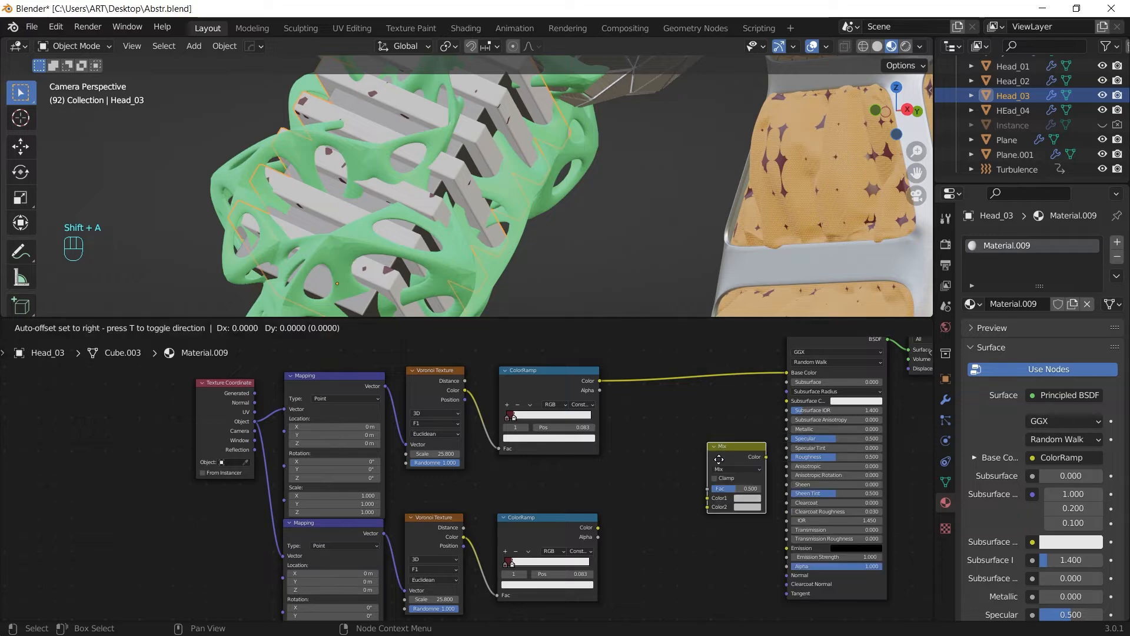
{"action": "left_click", "coordinate": [702, 394]}
{"action": "left_click_drag", "start_coordinate": [708, 383], "coordinate": [705, 369]}
Set the Mix node's blending mode to Multiply and connect the lower ColorRamp's Color output to its Color2 input.
{"action": "left_click", "coordinate": [722, 390]}
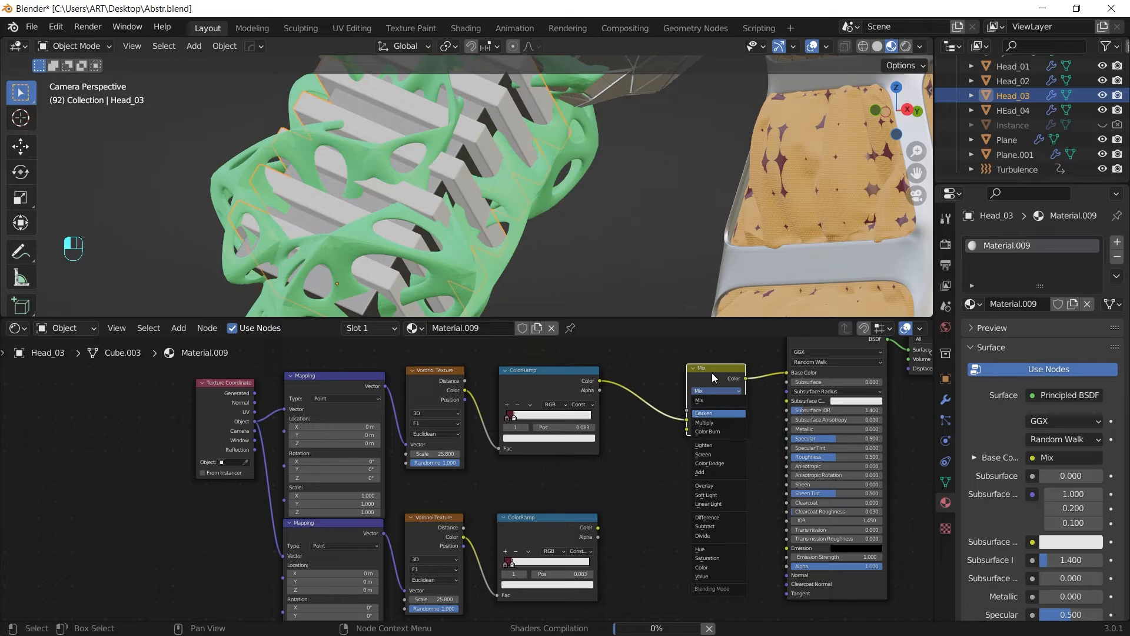
{"action": "scroll", "coordinate": [670, 446], "scroll_direction": "up", "scroll_amount": 2}
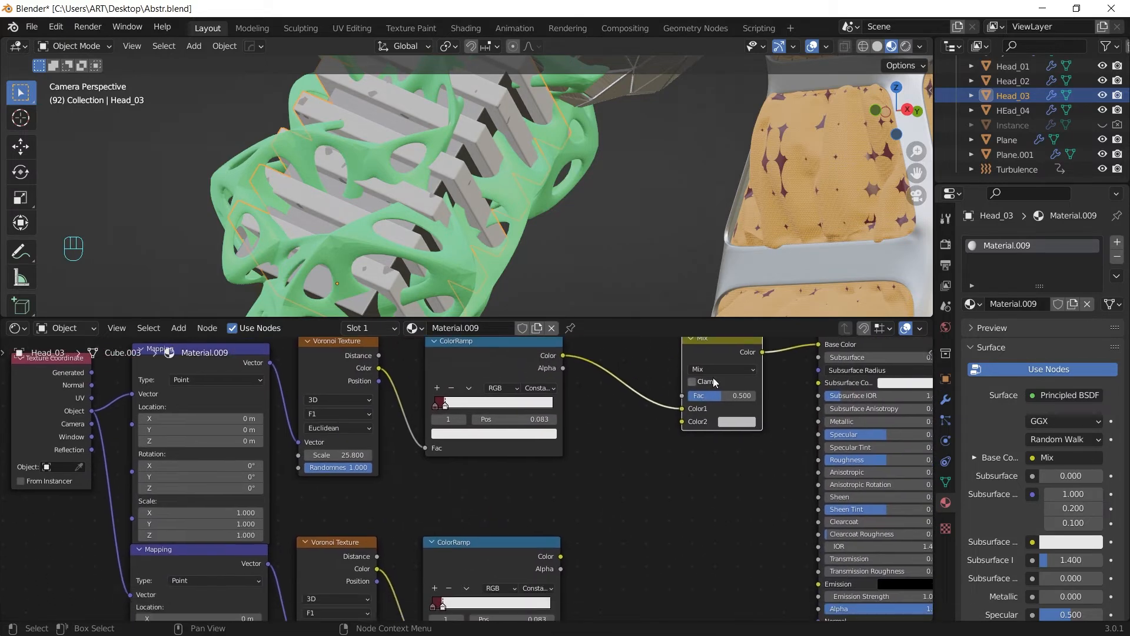
{"action": "left_click", "coordinate": [719, 369]}
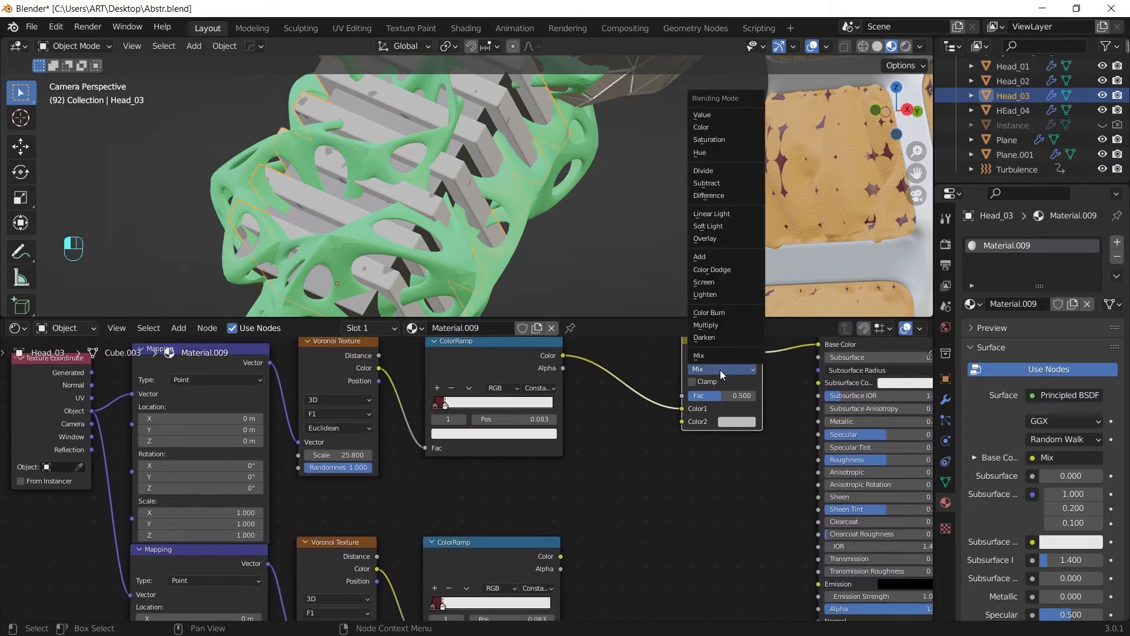
{"action": "left_click", "coordinate": [716, 324]}
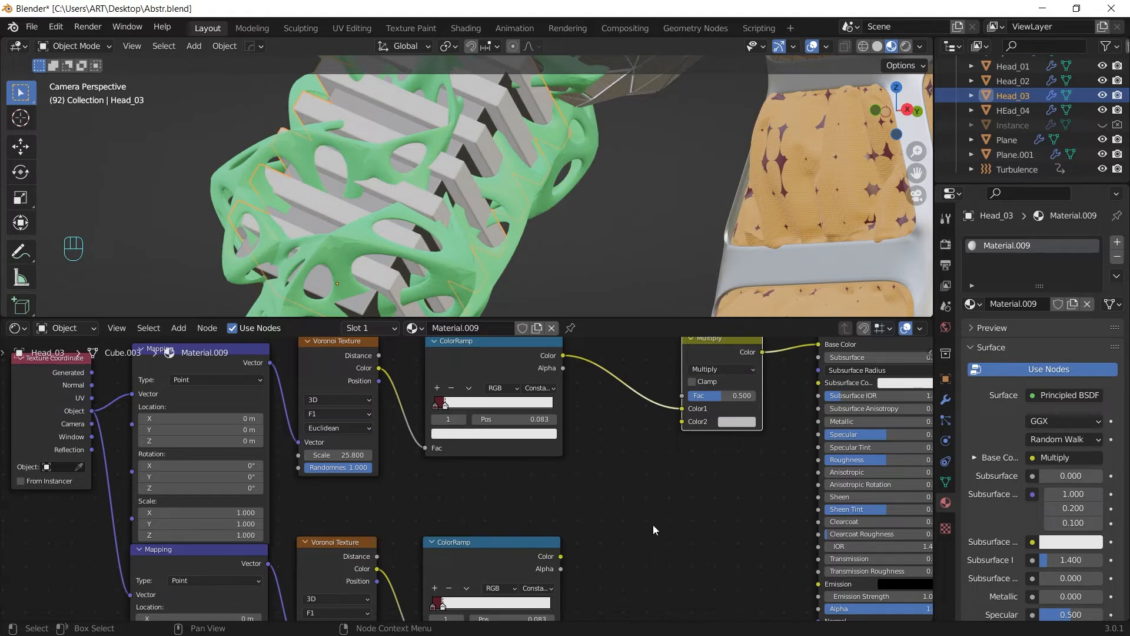
{"action": "middle_click_drag", "start_coordinate": [617, 528], "coordinate": [632, 495]}
{"action": "left_click_drag", "start_coordinate": [576, 523], "coordinate": [701, 391]}
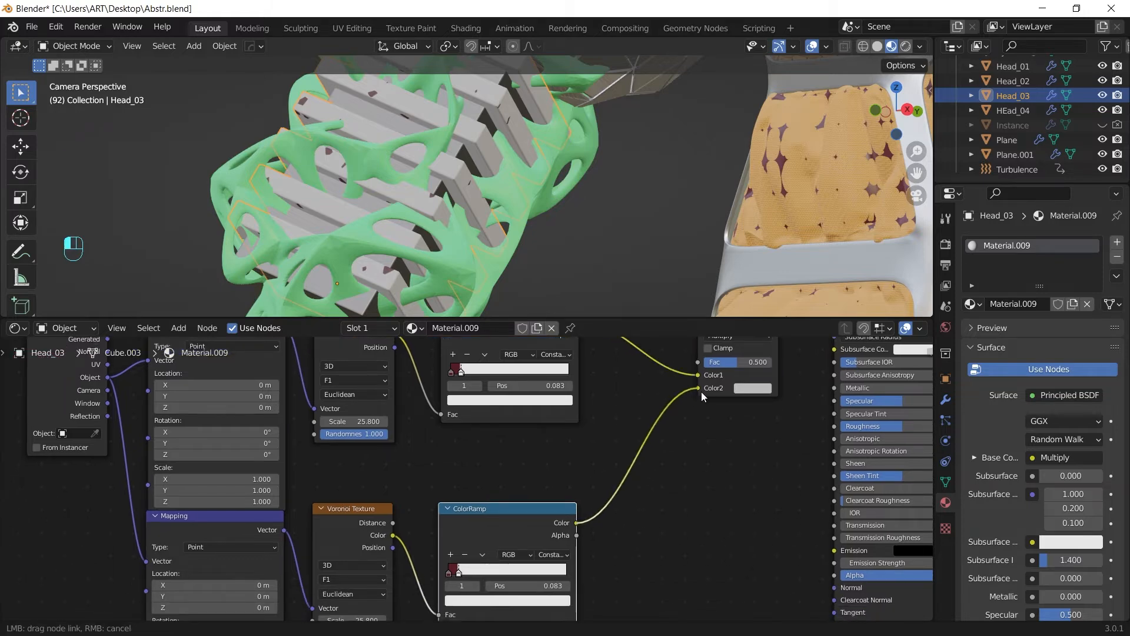
Change the lower ColorRamp's dark red stop to a light tan color.
{"action": "scroll", "coordinate": [701, 534], "scroll_direction": "up", "scroll_amount": 3}
{"action": "left_click", "coordinate": [481, 533]}
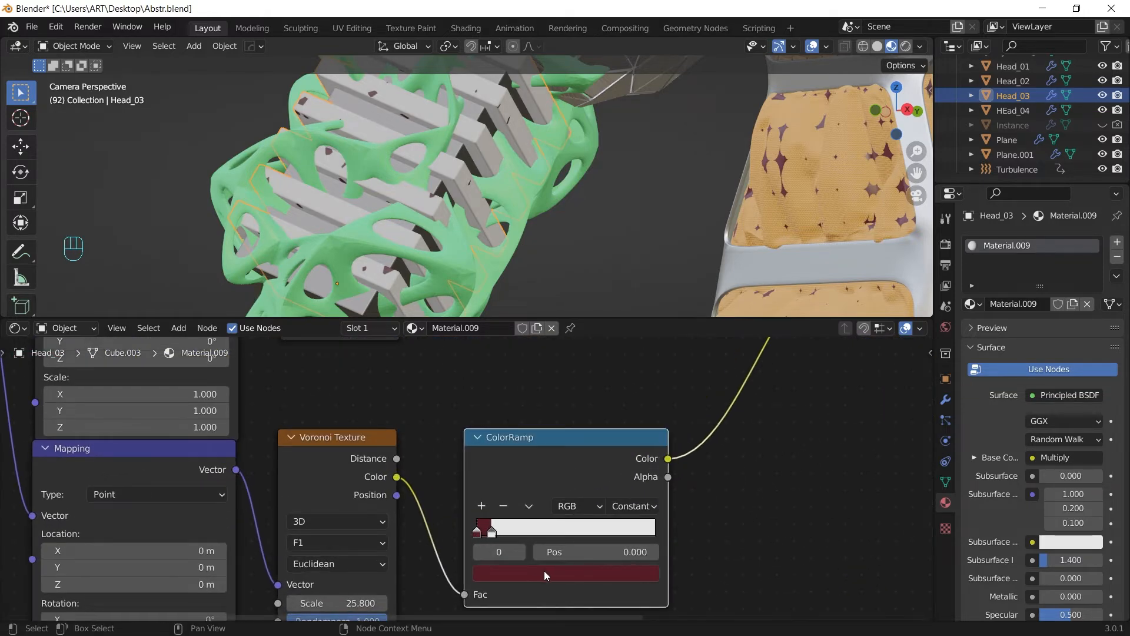
{"action": "left_click", "coordinate": [544, 570]}
{"action": "scroll", "coordinate": [559, 414], "scroll_direction": "up", "scroll_amount": 6}
{"action": "left_click_drag", "start_coordinate": [552, 417], "coordinate": [533, 412]}
Set the lower Mapping's Y location to 10.5 m and move the lower ColorRamp's light grey stop to position 0.065.
{"action": "middle_click_drag", "start_coordinate": [263, 542], "coordinate": [372, 503]}
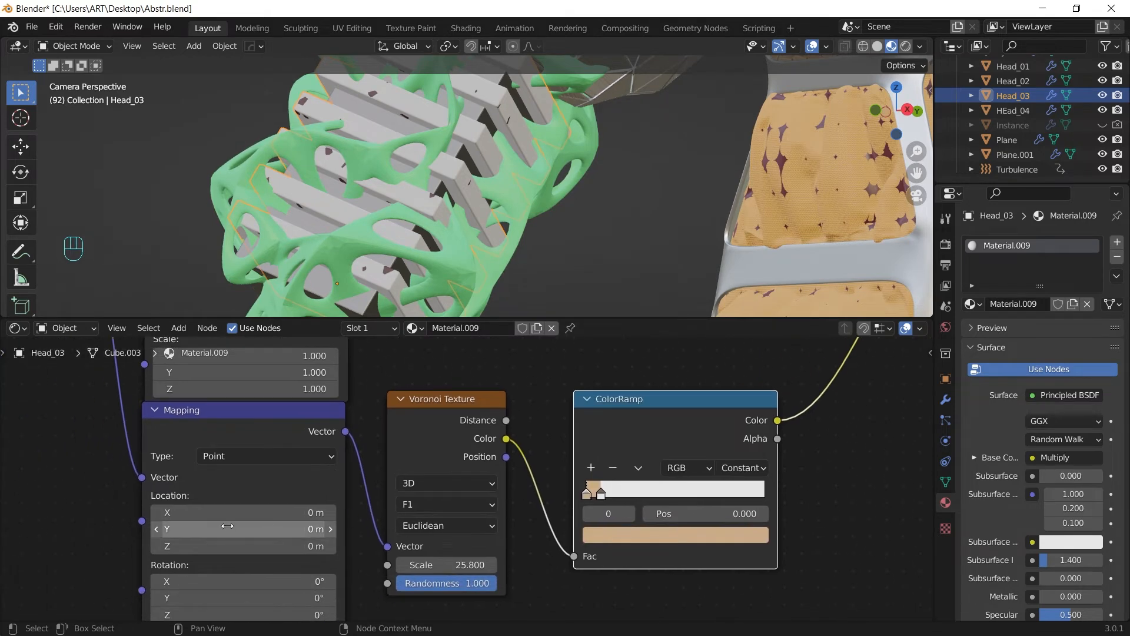
{"action": "left_click_drag", "start_coordinate": [244, 529], "coordinate": [259, 529]}
{"action": "left_click", "coordinate": [600, 493]}
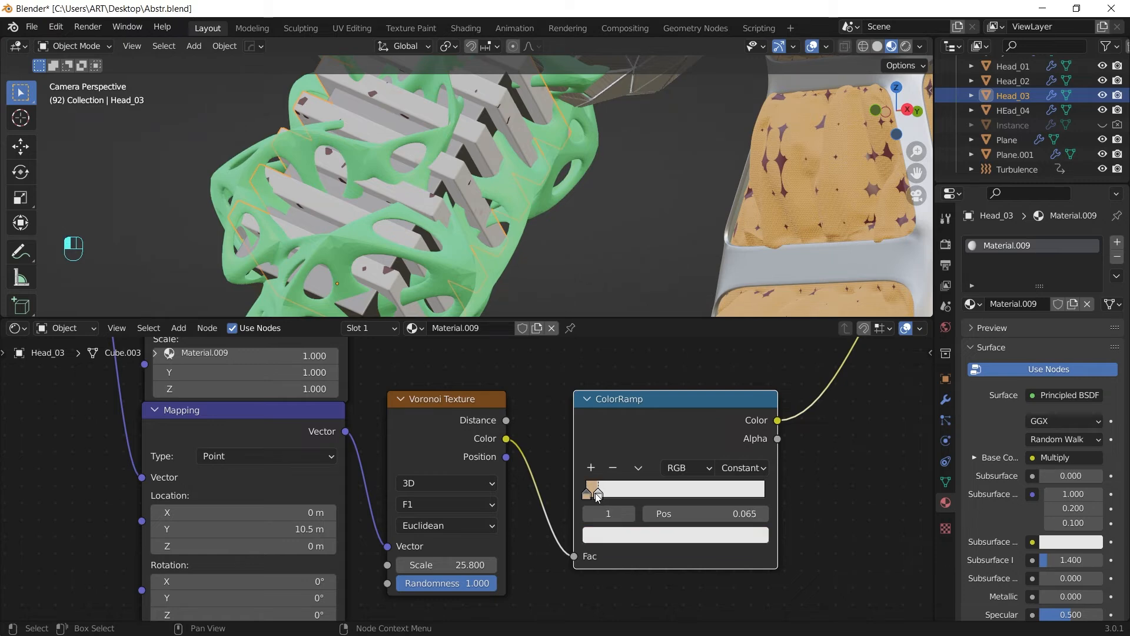
Link the speckled Material.009 from the muzzle's inner slats (Head_03) to the pedestal cube.
{"action": "scroll", "coordinate": [555, 193], "scroll_direction": "down", "scroll_amount": 3}
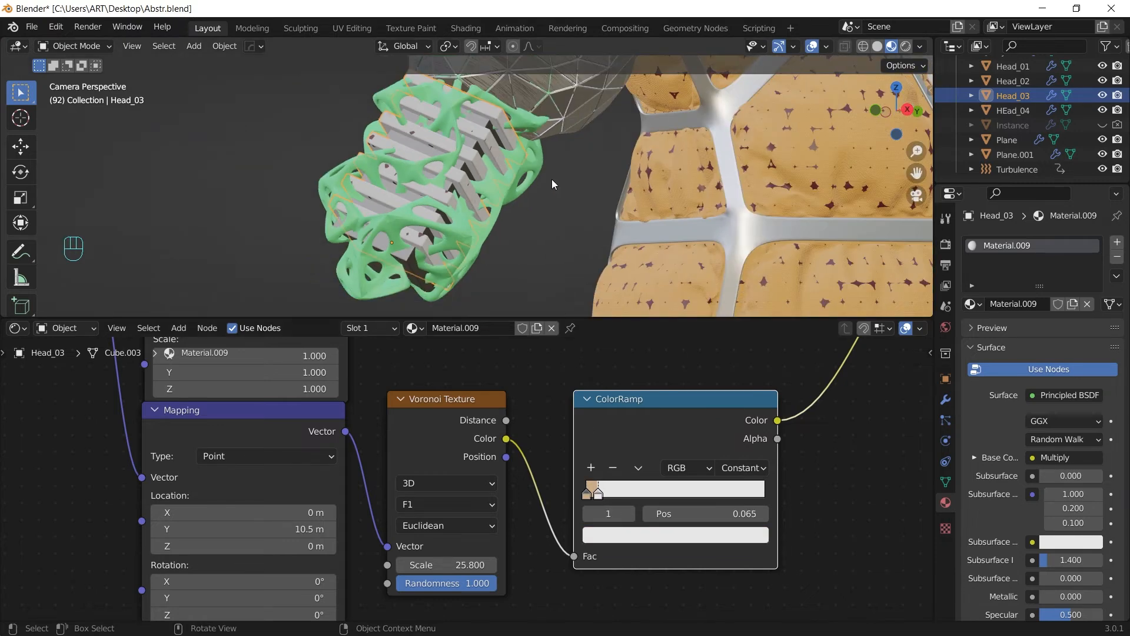
{"action": "middle_click_drag", "start_coordinate": [552, 179], "coordinate": [511, 312], "text": "shift"}
{"action": "left_click", "coordinate": [584, 276]}
{"action": "scroll", "coordinate": [423, 161], "scroll_direction": "up", "scroll_amount": 6}
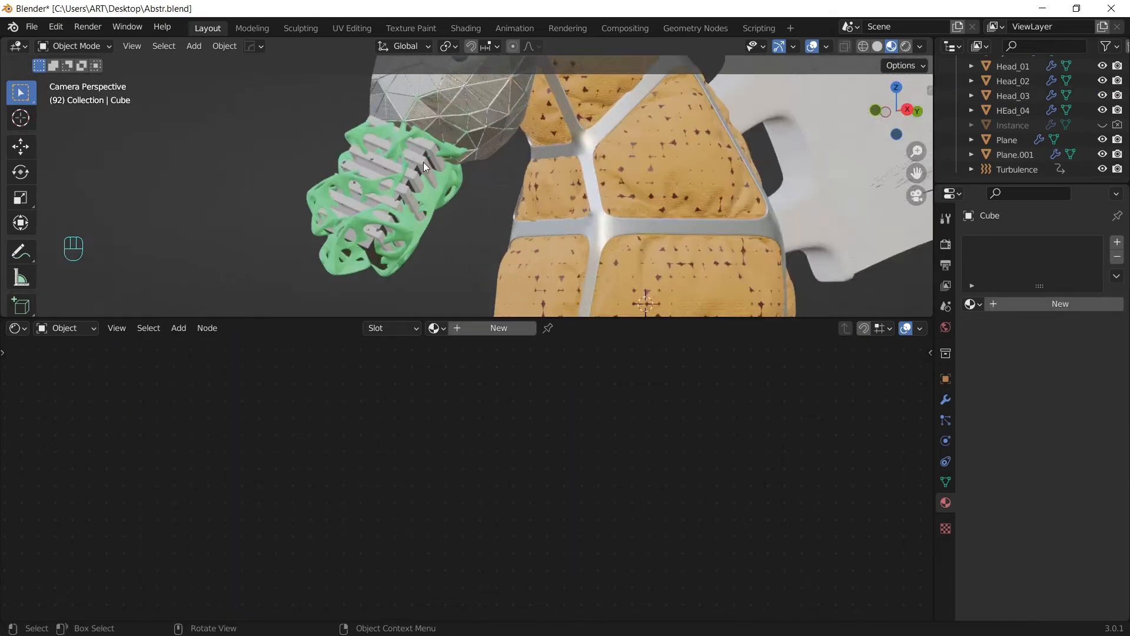
{"action": "left_click", "coordinate": [392, 148], "text": "shift"}
{"action": "scroll", "coordinate": [659, 176], "scroll_direction": "down", "scroll_amount": 5}
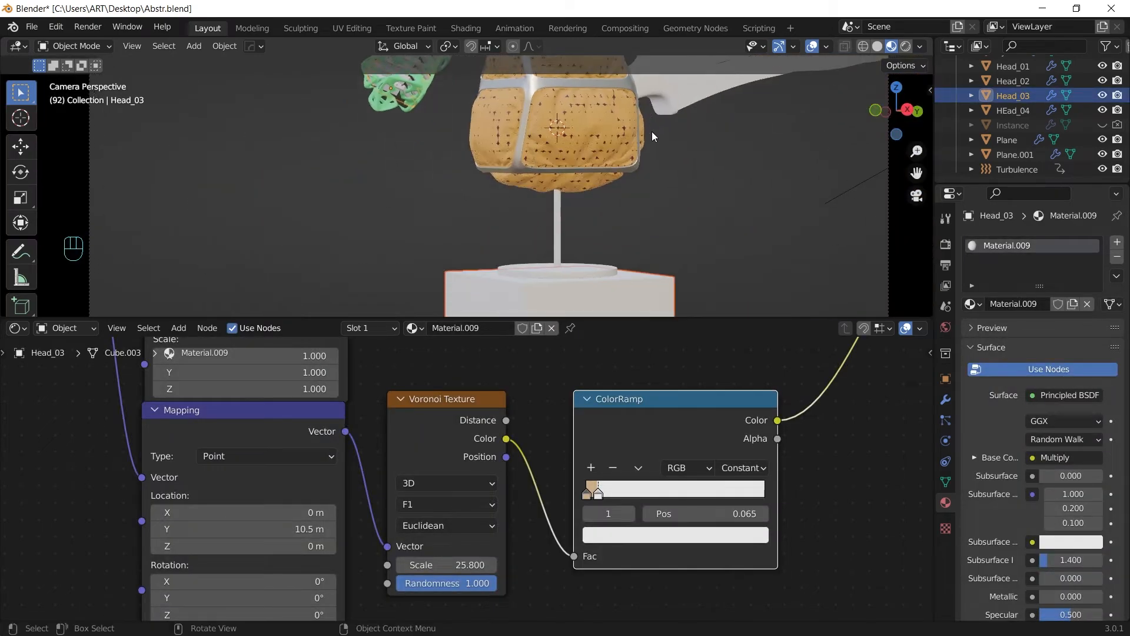
{"action": "key", "text": "ctrl+l"}
{"action": "left_click", "coordinate": [641, 170]}
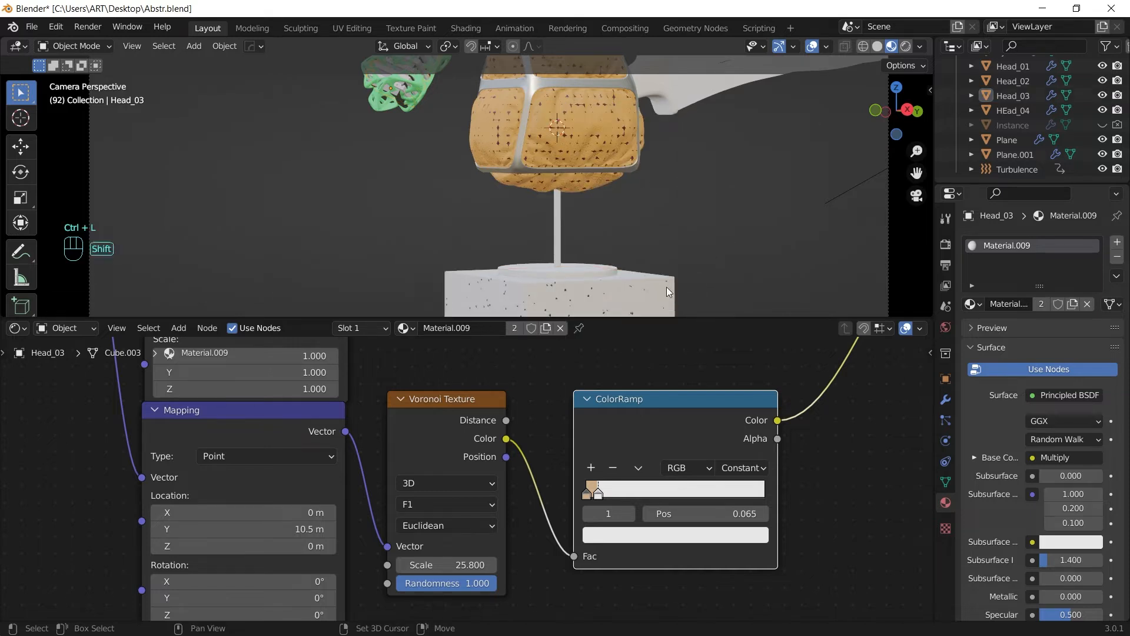
With the pedestal cube selected, set the lower Mapping's Y location to 10 m.
{"action": "scroll", "coordinate": [590, 192], "scroll_direction": "up", "scroll_amount": 3}
{"action": "scroll", "coordinate": [594, 205], "scroll_direction": "up", "scroll_amount": 4}
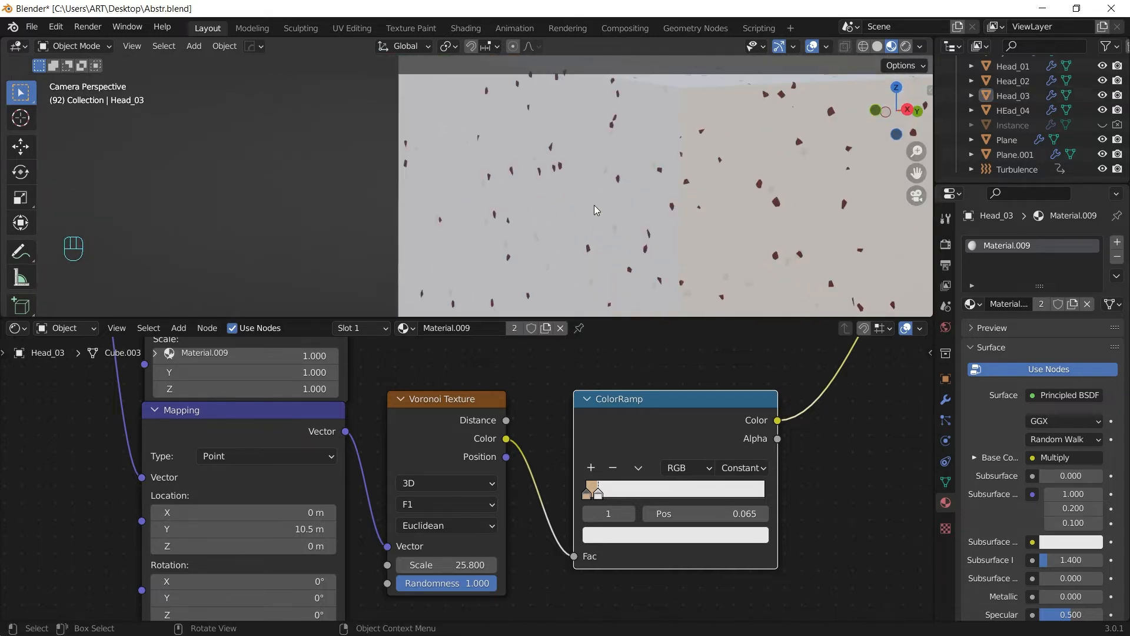
{"action": "scroll", "coordinate": [595, 205], "scroll_direction": "down", "scroll_amount": 2}
{"action": "left_click", "coordinate": [701, 214]}
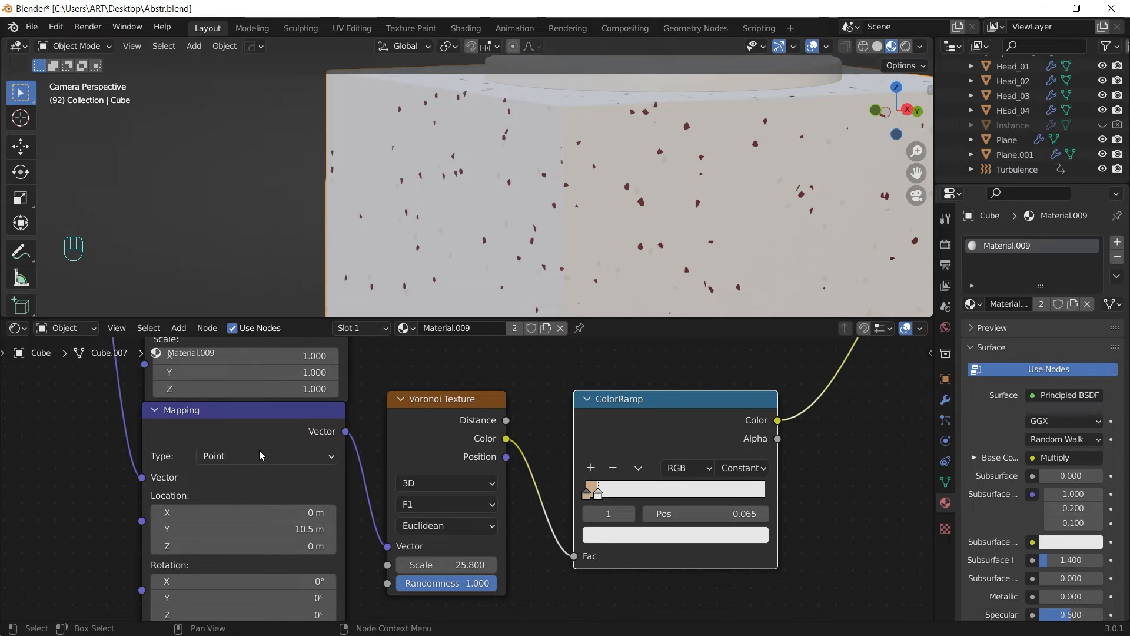
{"action": "left_click_drag", "start_coordinate": [253, 528], "coordinate": [259, 528]}
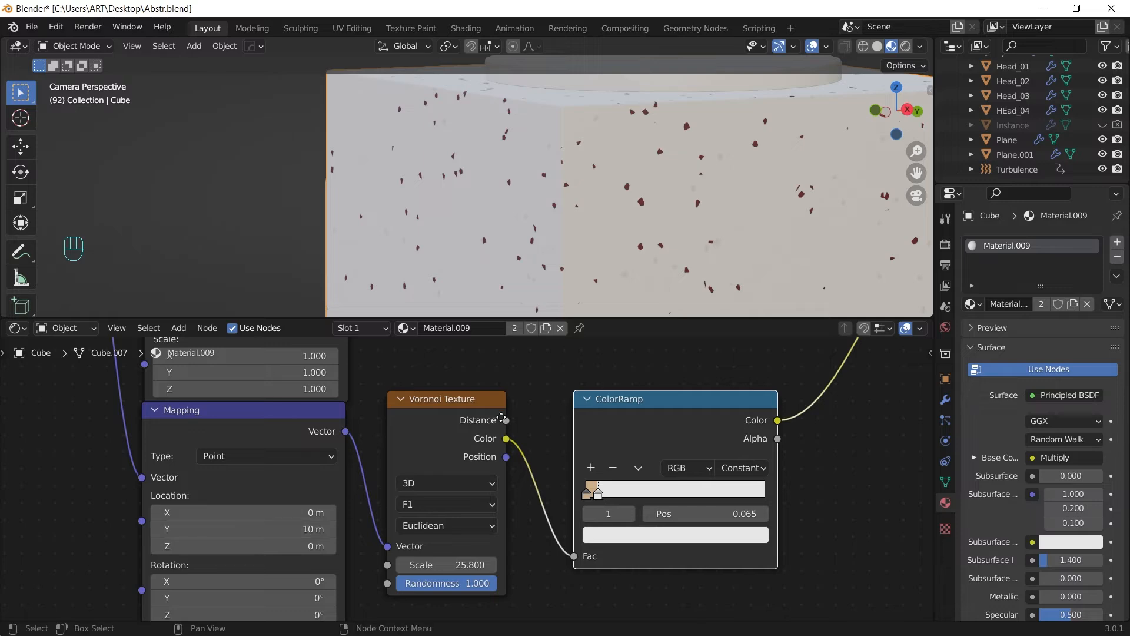
Move the upper ColorRamp's light grey stop to position 0.072.
{"action": "middle_click_drag", "start_coordinate": [502, 374], "coordinate": [460, 541]}
{"action": "left_click_drag", "start_coordinate": [562, 364], "coordinate": [559, 371], "text": "shift"}
{"action": "scroll", "coordinate": [559, 371], "scroll_direction": "down", "scroll_amount": 2}
Link the metallic material of the body frame (Body_02) to the pedestal's round disc and the vertical support rod.
{"action": "scroll", "coordinate": [673, 255], "scroll_direction": "down", "scroll_amount": 3}
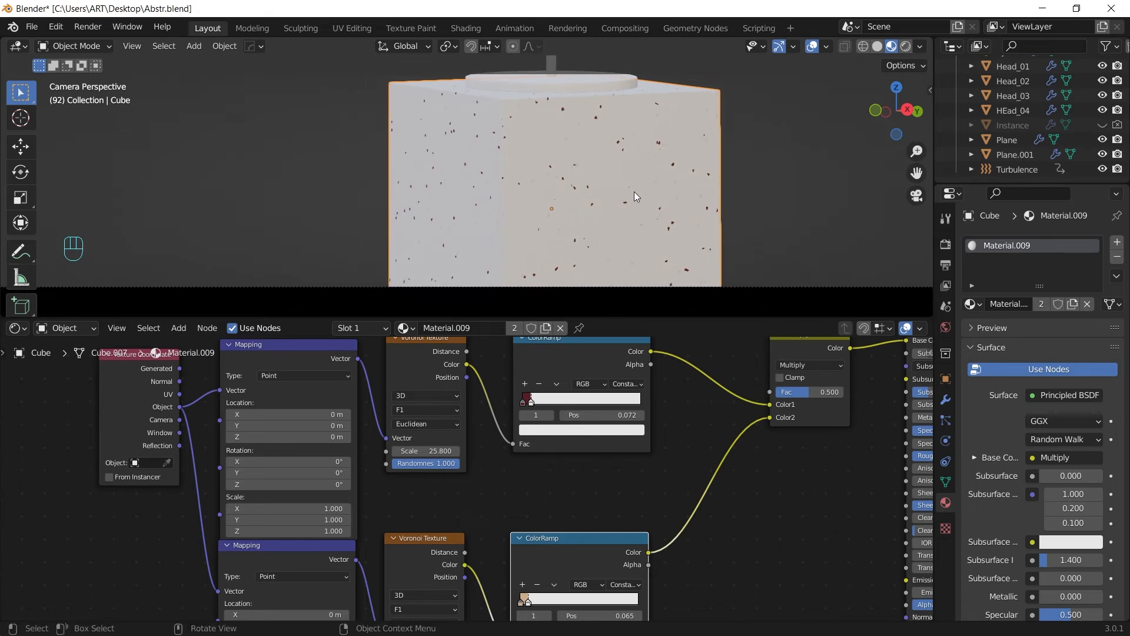
{"action": "middle_click_drag", "start_coordinate": [669, 128], "coordinate": [666, 185], "text": "shift"}
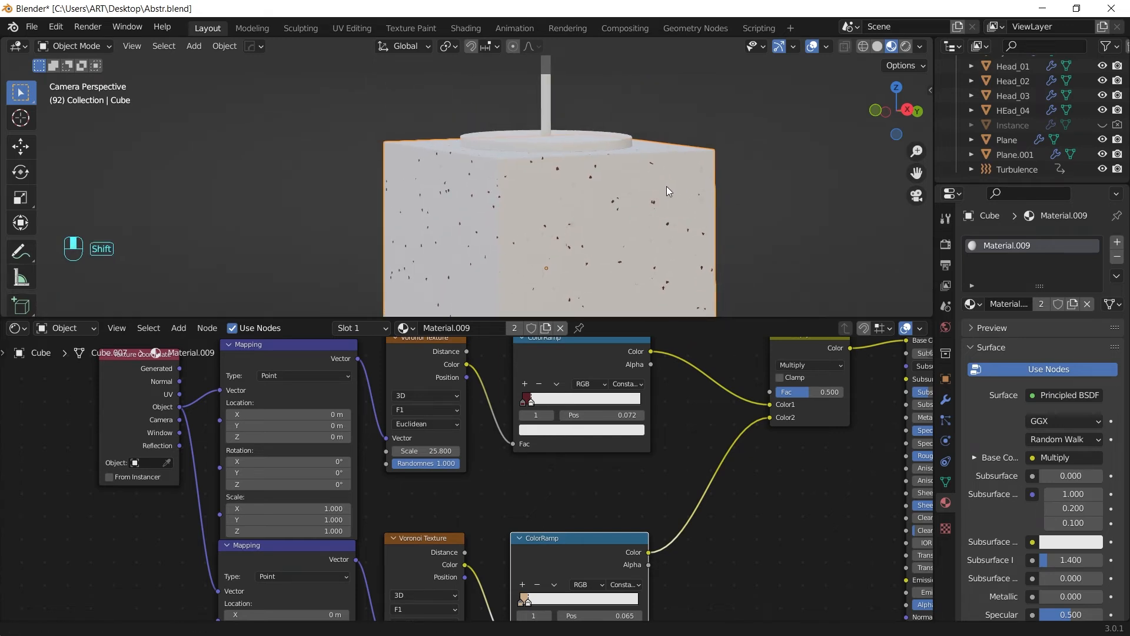
{"action": "middle_click_drag", "start_coordinate": [625, 146], "coordinate": [628, 245], "text": "shift"}
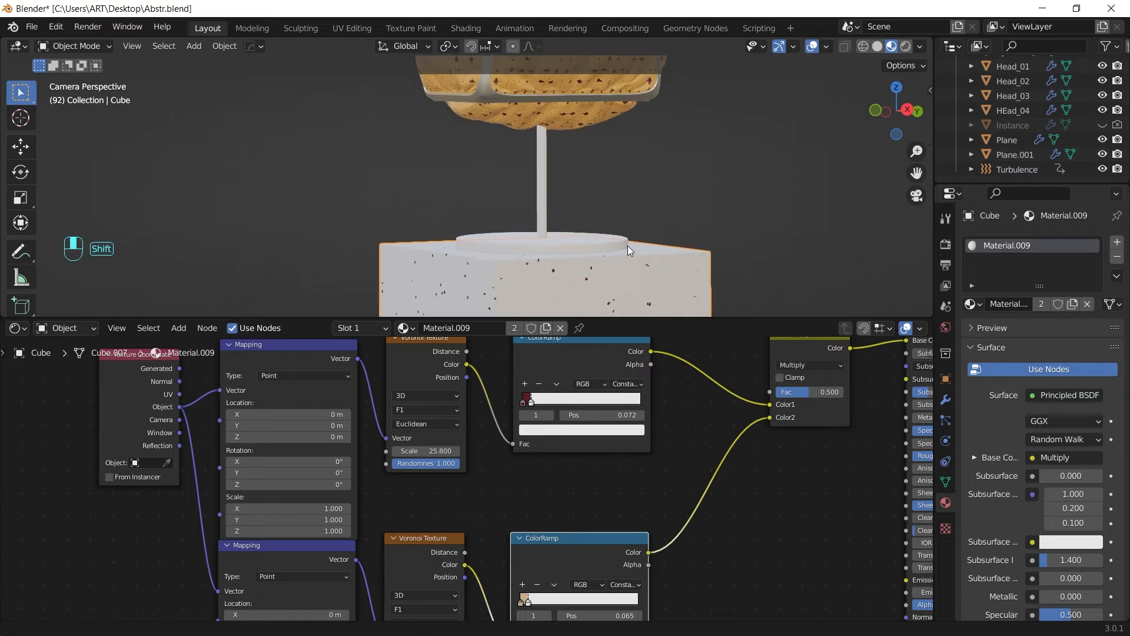
{"action": "scroll", "coordinate": [626, 245], "scroll_direction": "down", "scroll_amount": 3}
{"action": "middle_click_drag", "start_coordinate": [580, 193], "coordinate": [580, 212], "text": "shift"}
{"action": "left_click", "coordinate": [505, 239]}
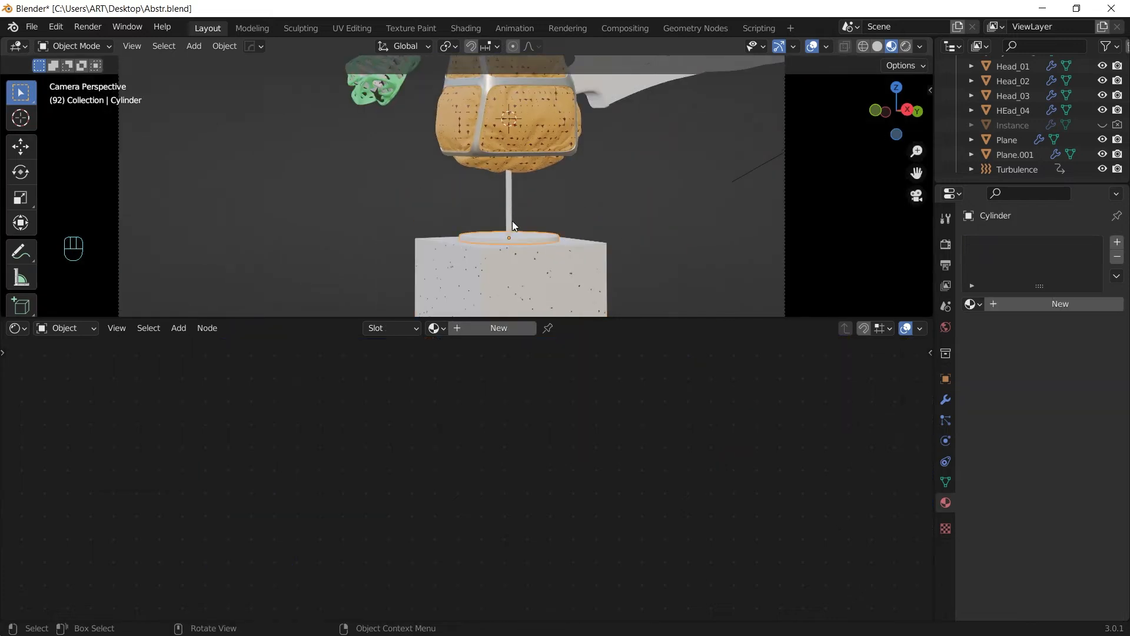
{"action": "left_click", "coordinate": [510, 215], "text": "shift"}
{"action": "scroll", "coordinate": [529, 167], "scroll_direction": "up", "scroll_amount": 2}
{"action": "left_click", "coordinate": [623, 133], "text": "shift"}
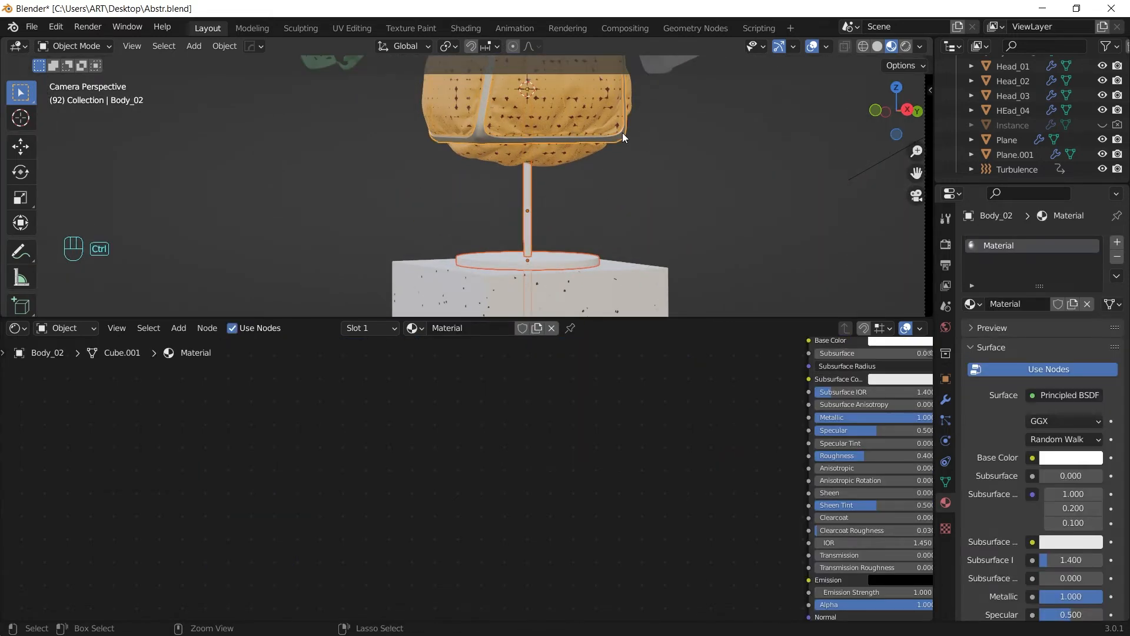
{"action": "key", "text": "ctrl+l"}
{"action": "left_click", "coordinate": [622, 133]}
{"action": "left_click", "coordinate": [699, 192]}
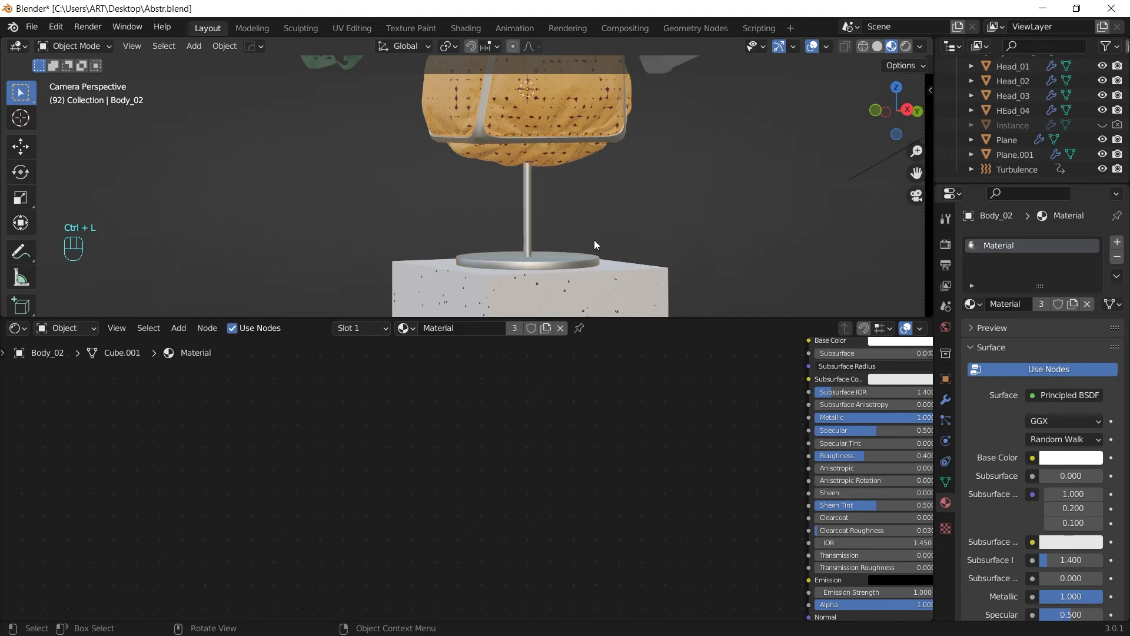
Link Material.002 from the faceted head (Head_01) to the curved slotted crest (Plane) behind the body.
{"action": "scroll", "coordinate": [601, 244], "scroll_direction": "up", "scroll_amount": 3}
{"action": "middle_click_drag", "start_coordinate": [624, 270], "coordinate": [599, 262], "text": "shift"}
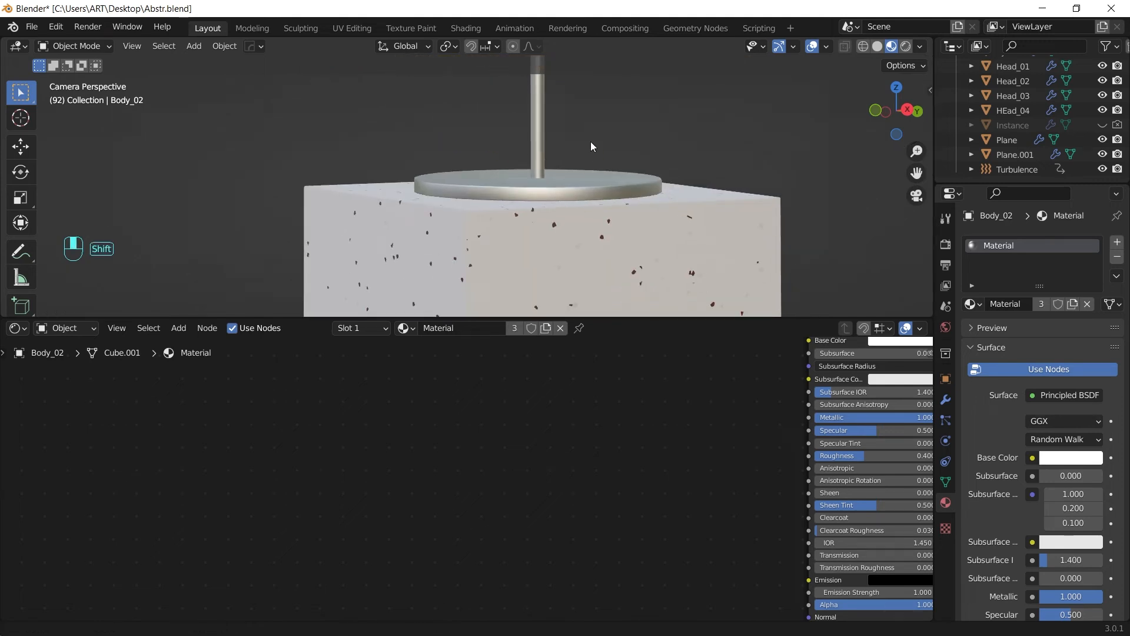
{"action": "scroll", "coordinate": [590, 142], "scroll_direction": "down", "scroll_amount": 7}
{"action": "scroll", "coordinate": [527, 208], "scroll_direction": "up", "scroll_amount": 2}
{"action": "scroll", "coordinate": [526, 207], "scroll_direction": "down", "scroll_amount": 2}
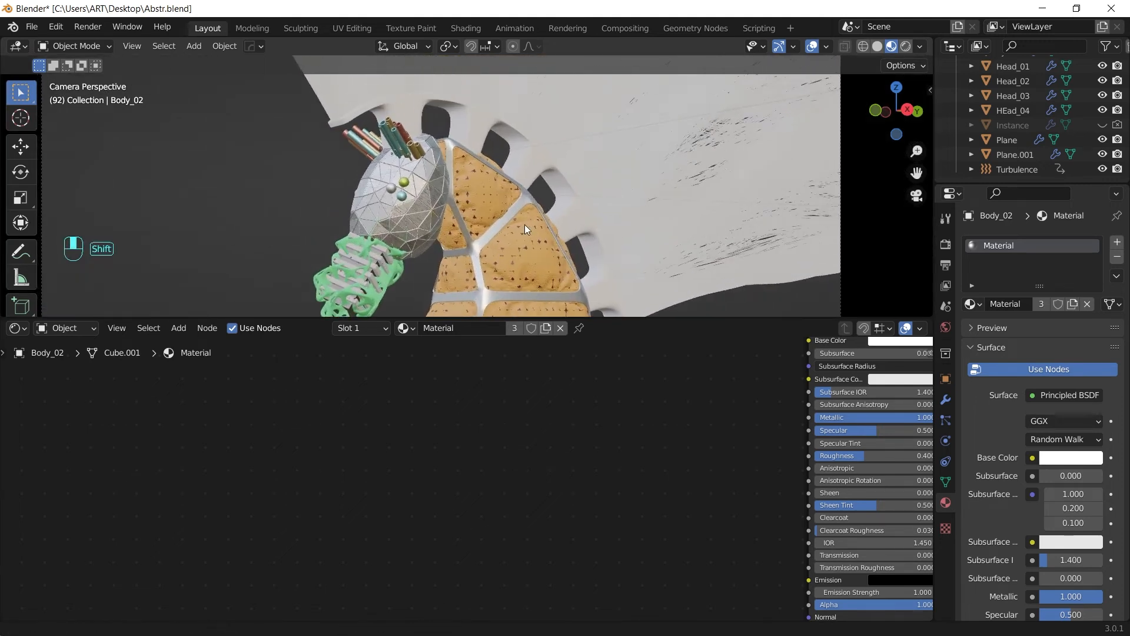
{"action": "left_click", "coordinate": [525, 157]}
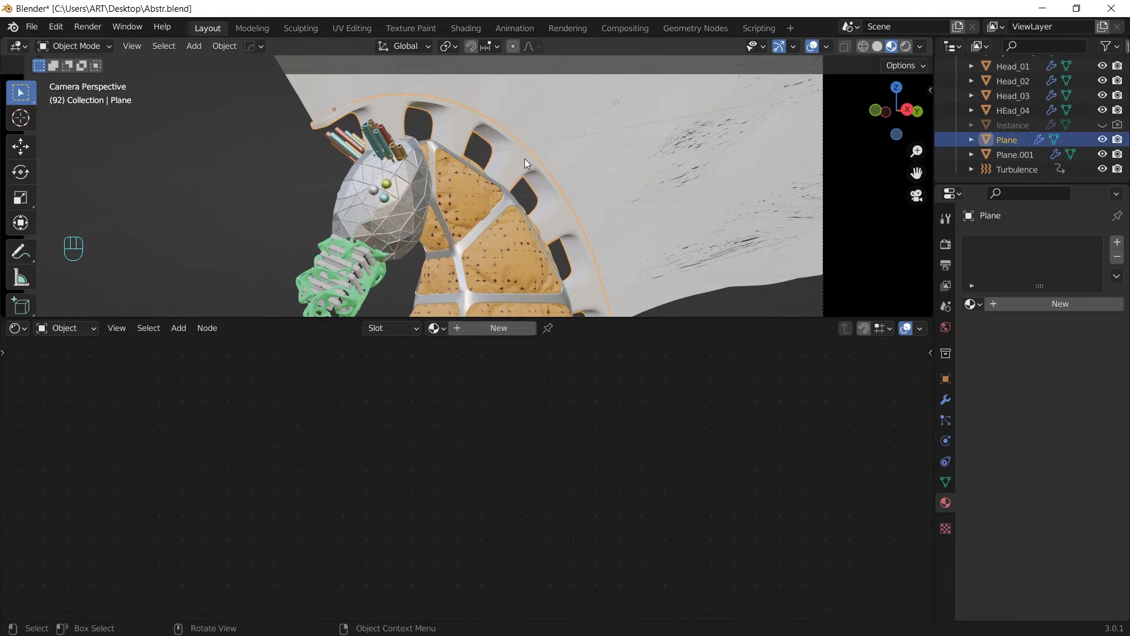
{"action": "left_click", "coordinate": [406, 223], "text": "shift"}
{"action": "key", "text": "ctrl+l"}
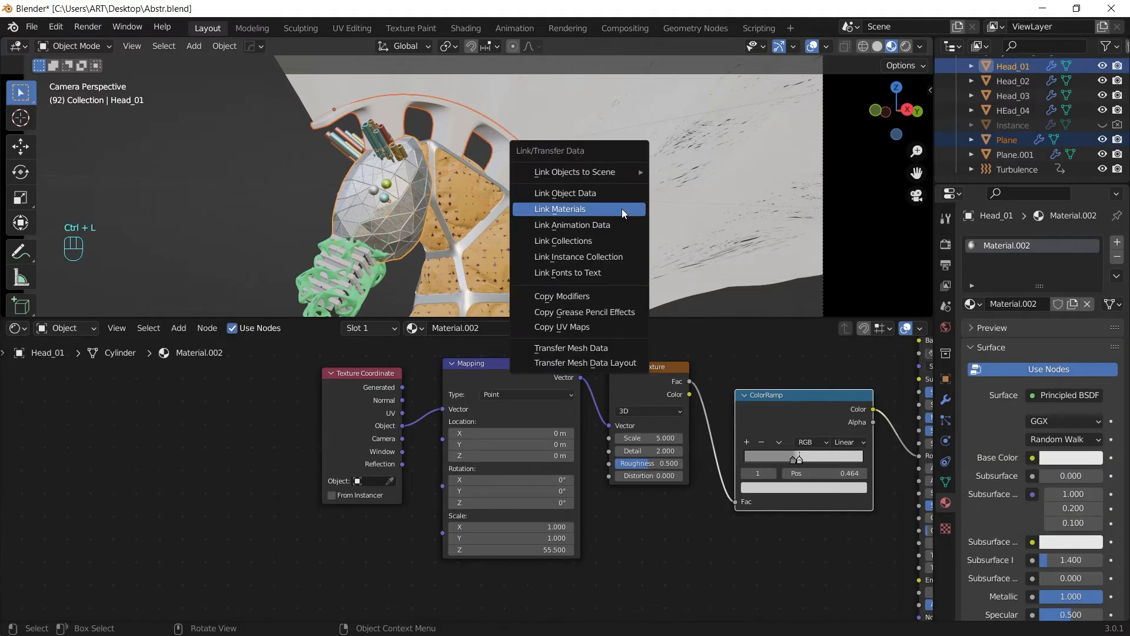
{"action": "left_click", "coordinate": [622, 208]}
Select the curved slotted crest and make its linked Material.002 a separate single-user copy.
{"action": "left_click", "coordinate": [644, 195]}
{"action": "scroll", "coordinate": [612, 147], "scroll_direction": "up", "scroll_amount": 3}
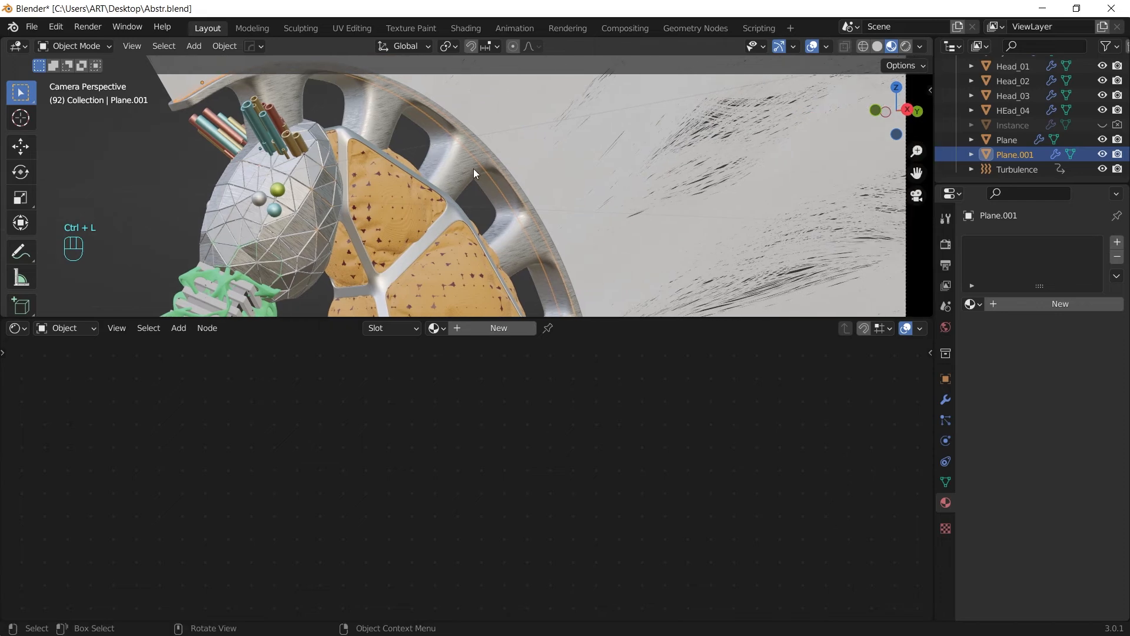
{"action": "left_click", "coordinate": [518, 190]}
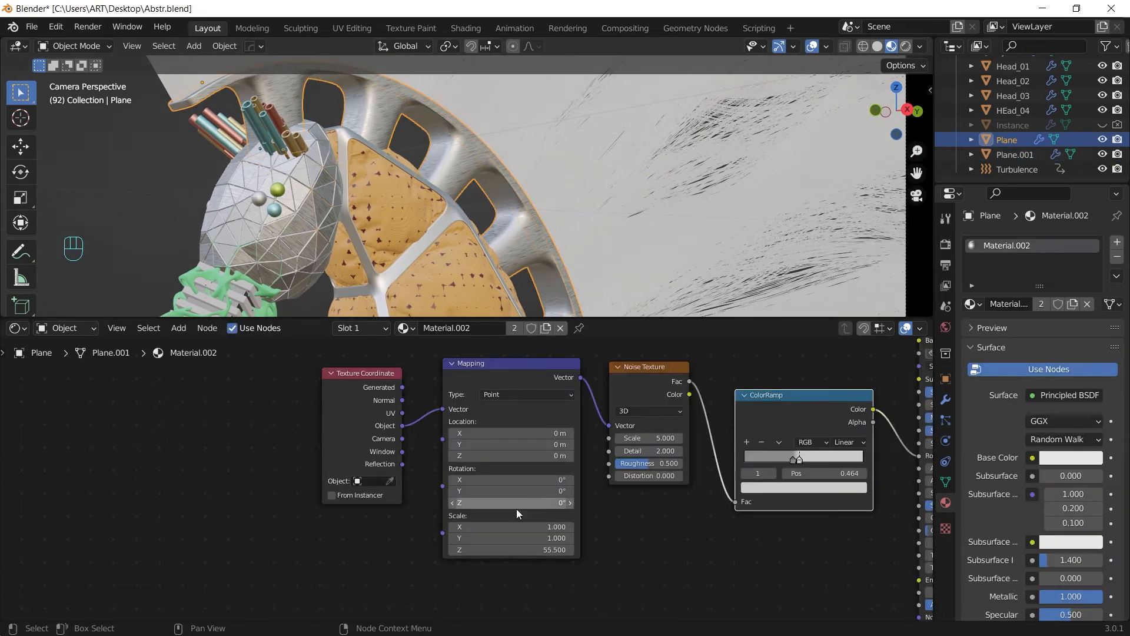
{"action": "scroll", "coordinate": [507, 220], "scroll_direction": "up", "scroll_amount": 4}
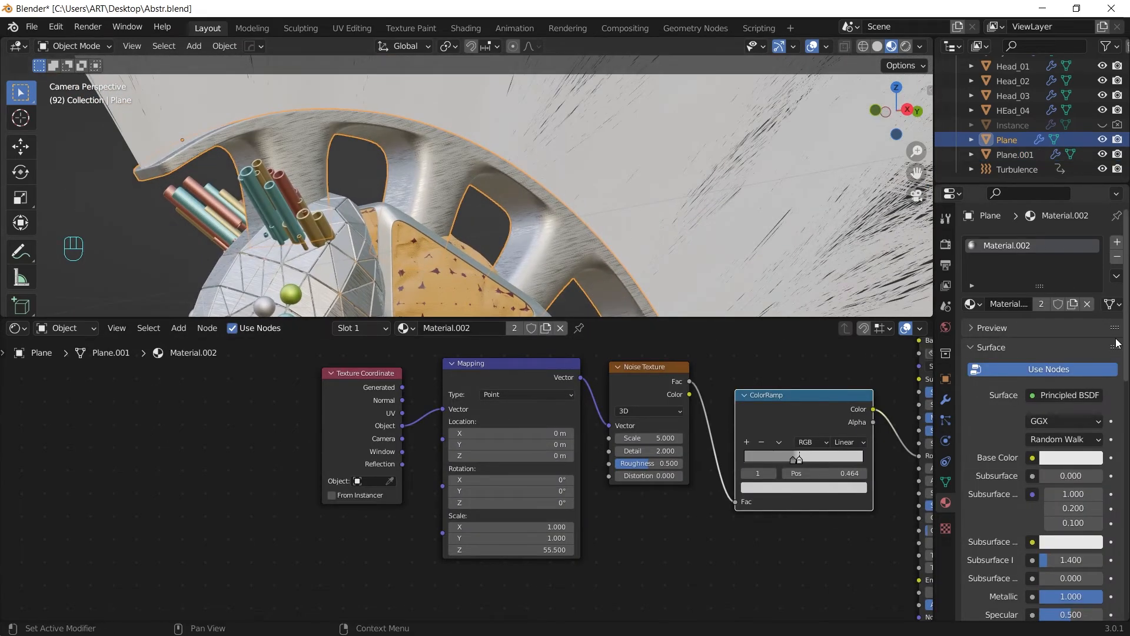
{"action": "left_click", "coordinate": [1073, 303]}
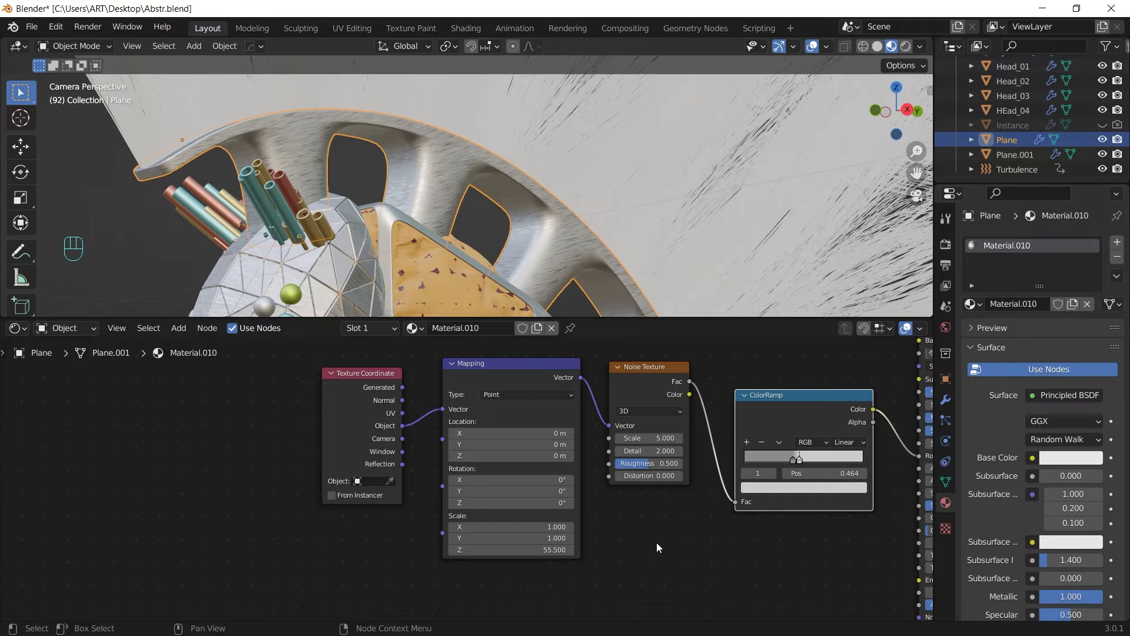
Move the Texture Coordinate, Mapping, Noise Texture and ColorRamp nodes down to free space beside the Principled BSDF's Base Color input.
{"action": "key", "text": "Home"}
{"action": "left_click_drag", "start_coordinate": [157, 372], "coordinate": [580, 479]}
{"action": "key", "text": "g"}
{"action": "left_click", "coordinate": [559, 616]}
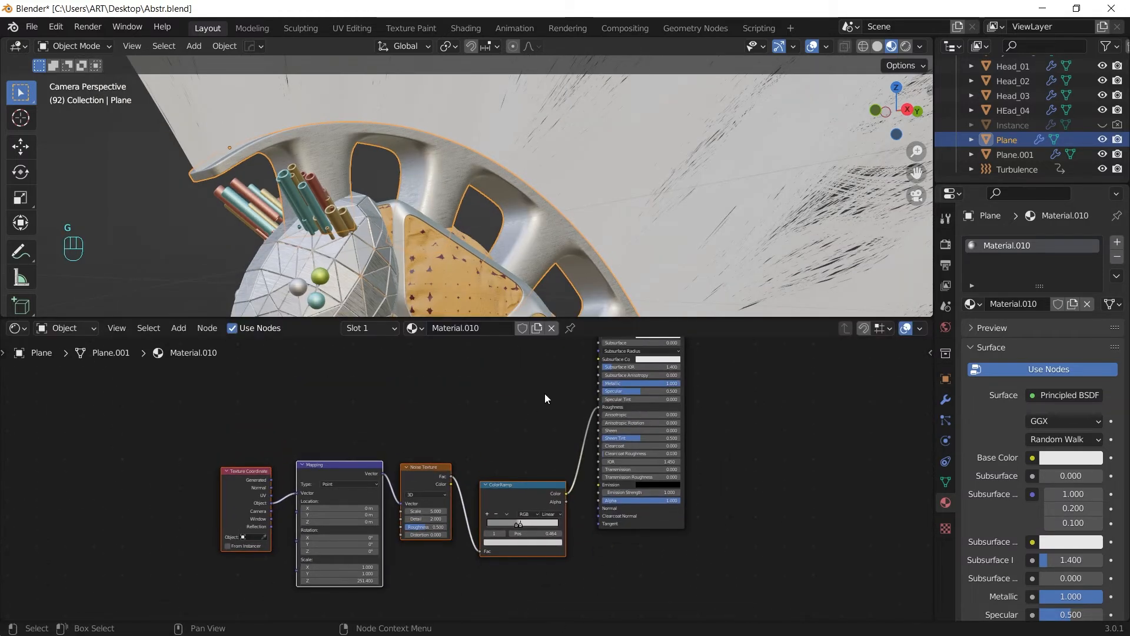
Add a Wave Texture node in the free space before the Principled BSDF.
{"action": "middle_click_drag", "start_coordinate": [545, 393], "coordinate": [563, 477]}
{"action": "scroll", "coordinate": [458, 419], "scroll_direction": "up", "scroll_amount": 4}
{"action": "key", "text": "shift+a"}
{"action": "left_click", "coordinate": [453, 419]}
{"action": "type", "text": "wave"}
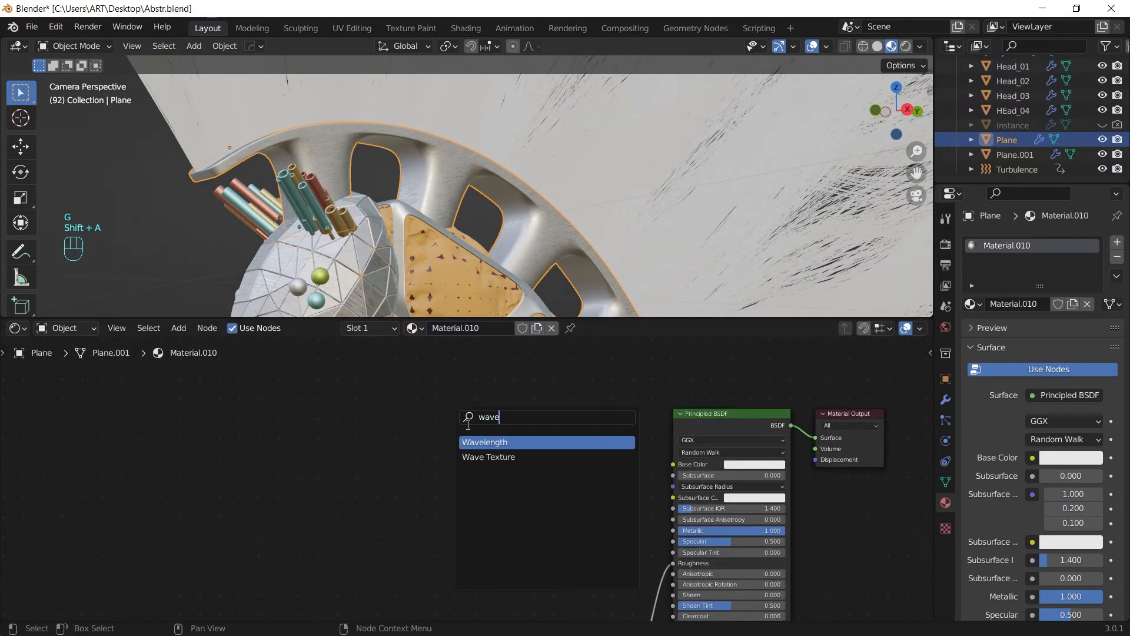
{"action": "left_click", "coordinate": [504, 458]}
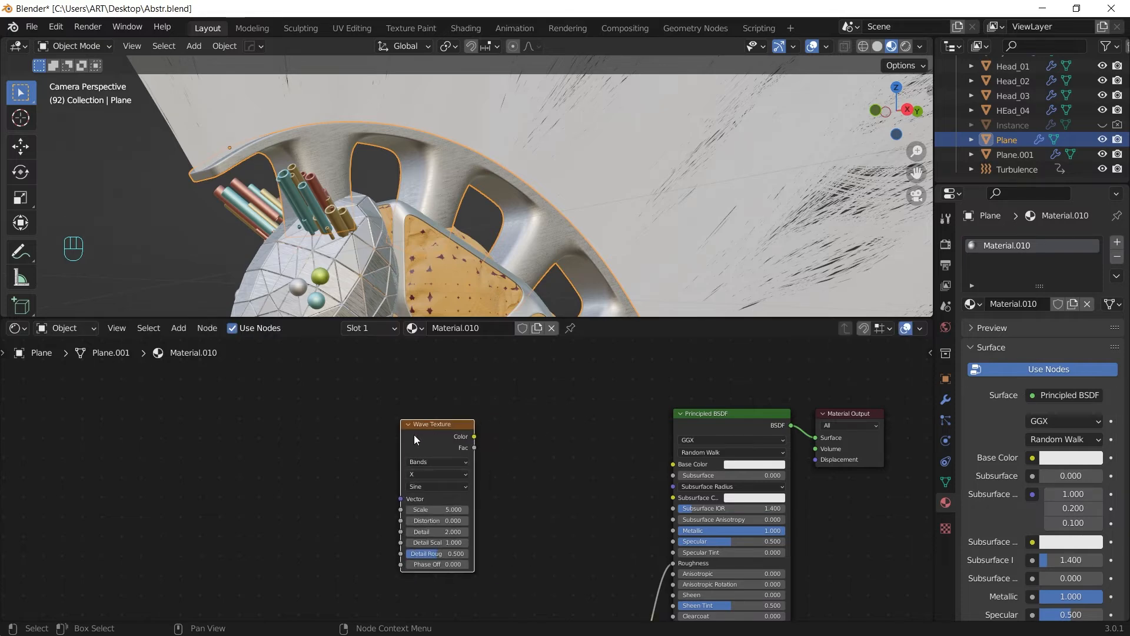
Feed the Mapping vector into the Wave Texture and link the Wave Texture's Color to the Principled BSDF's Base Color.
{"action": "middle_click_drag", "start_coordinate": [311, 559], "coordinate": [409, 478]}
{"action": "scroll", "coordinate": [409, 477], "scroll_direction": "down", "scroll_amount": 3}
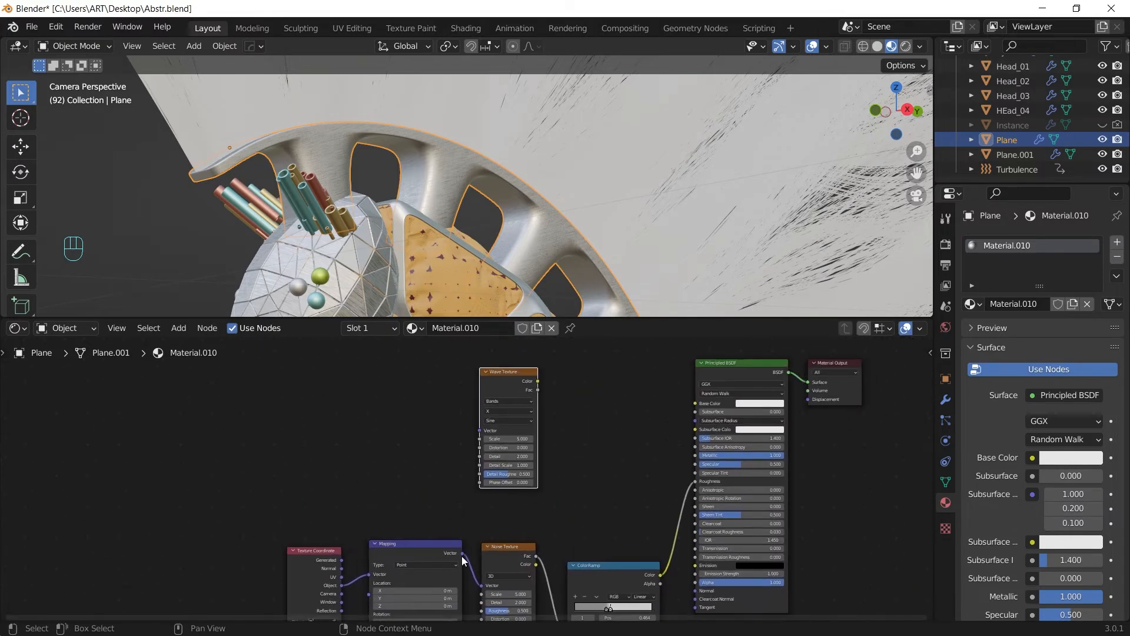
{"action": "left_click_drag", "start_coordinate": [462, 554], "coordinate": [487, 431]}
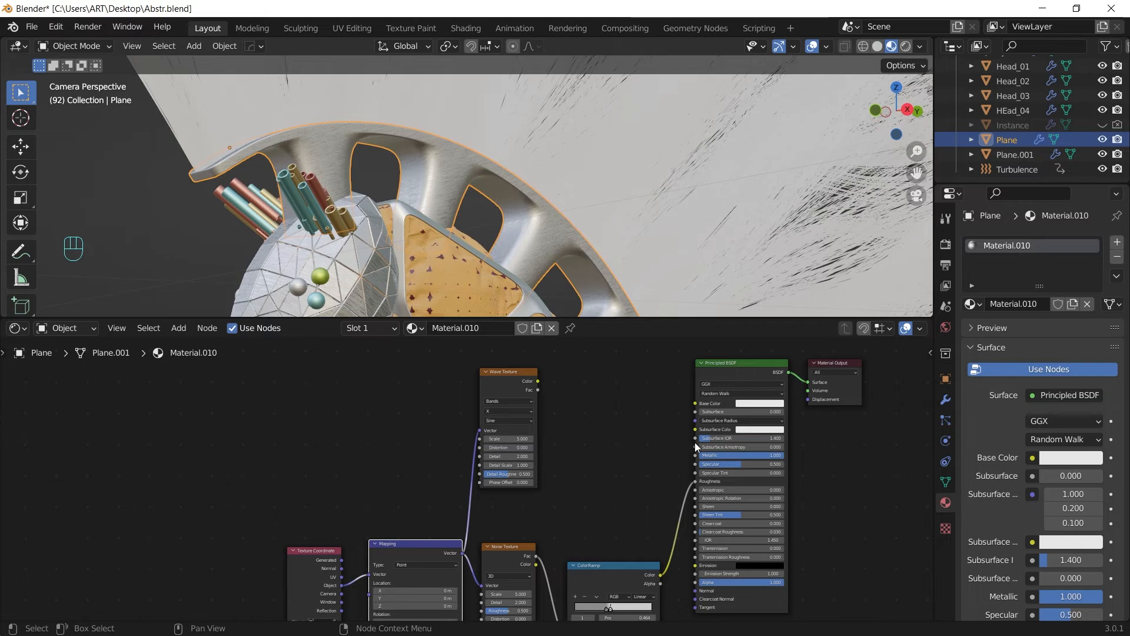
{"action": "scroll", "coordinate": [638, 390], "scroll_direction": "up", "scroll_amount": 3}
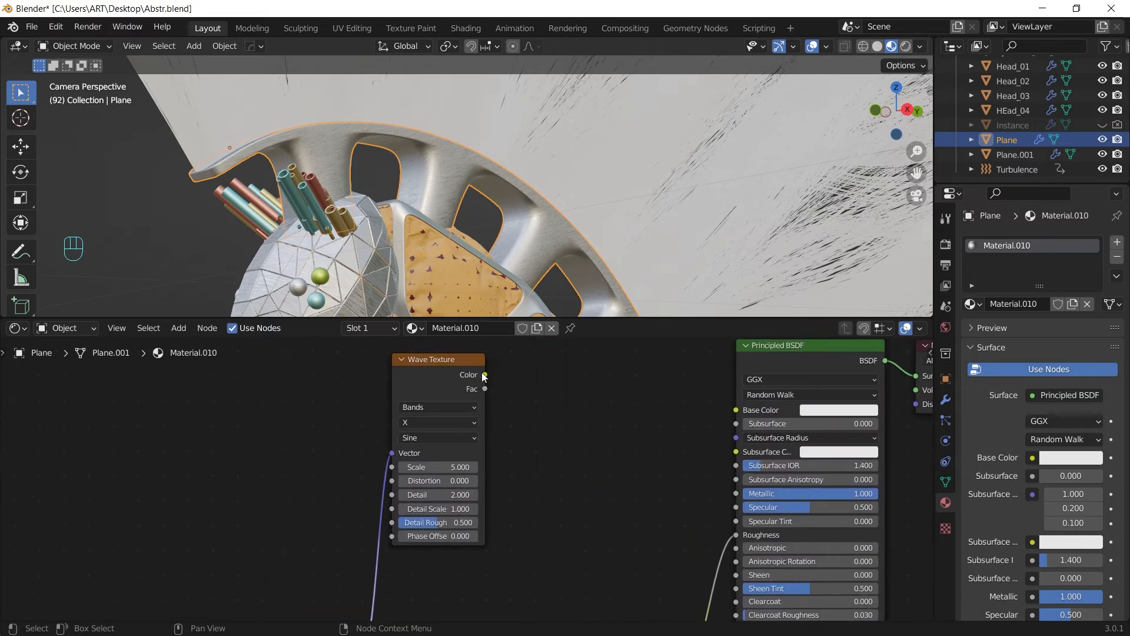
{"action": "left_click_drag", "start_coordinate": [485, 375], "coordinate": [737, 410]}
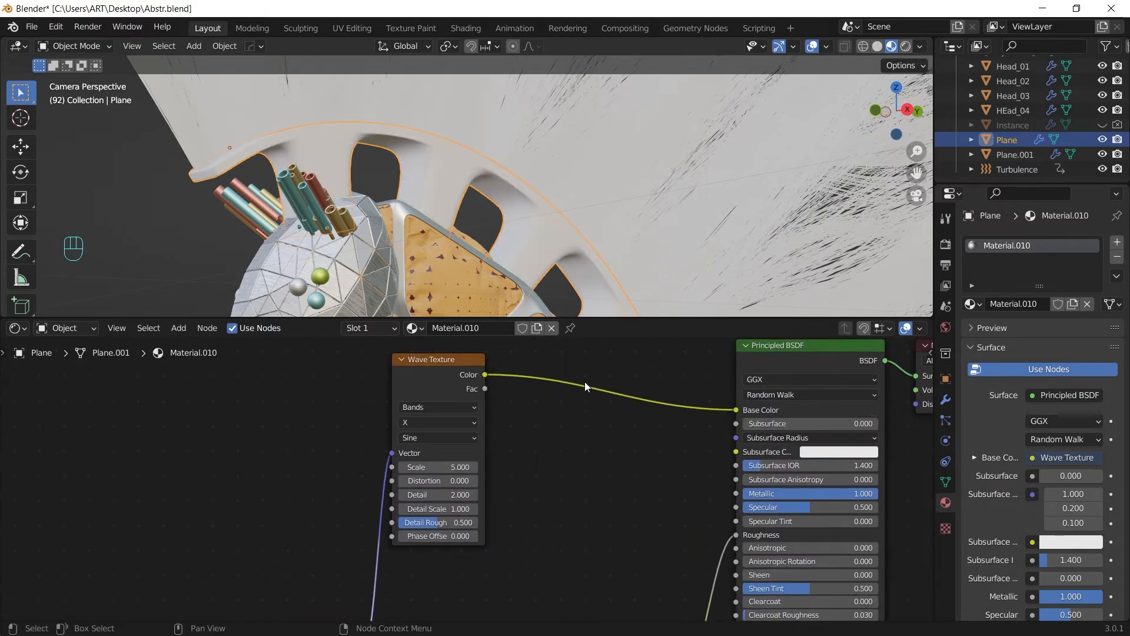
Insert a ColorRamp node between the Wave Texture and the Principled BSDF's Base Color.
{"action": "key", "text": "shift+a"}
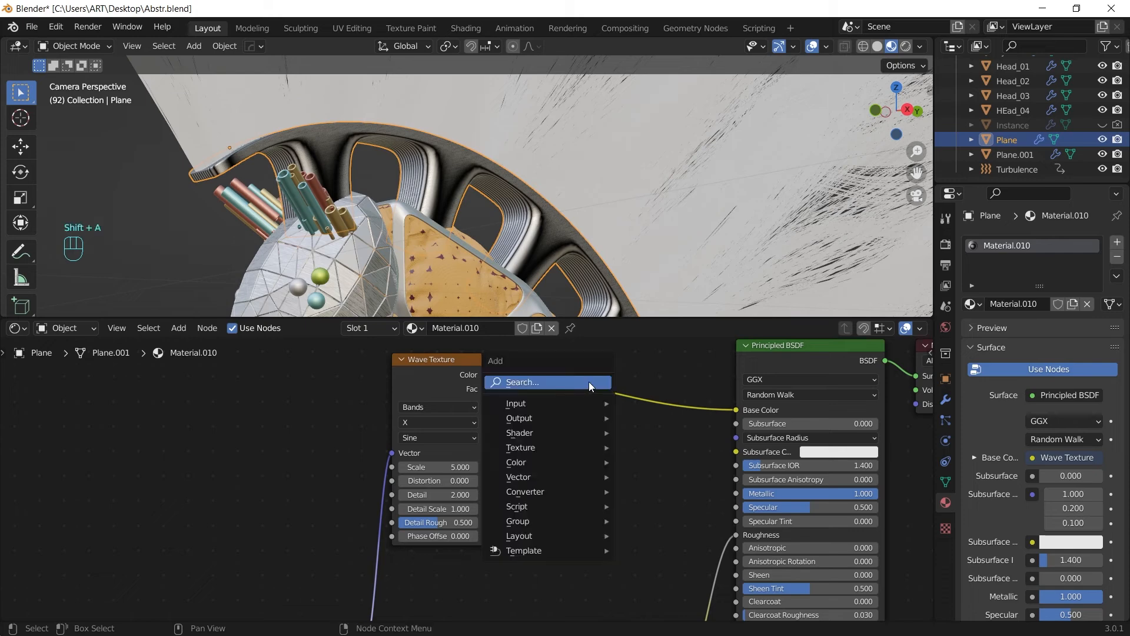
{"action": "left_click", "coordinate": [589, 381]}
{"action": "type", "text": "color"}
{"action": "key", "text": "Return"}
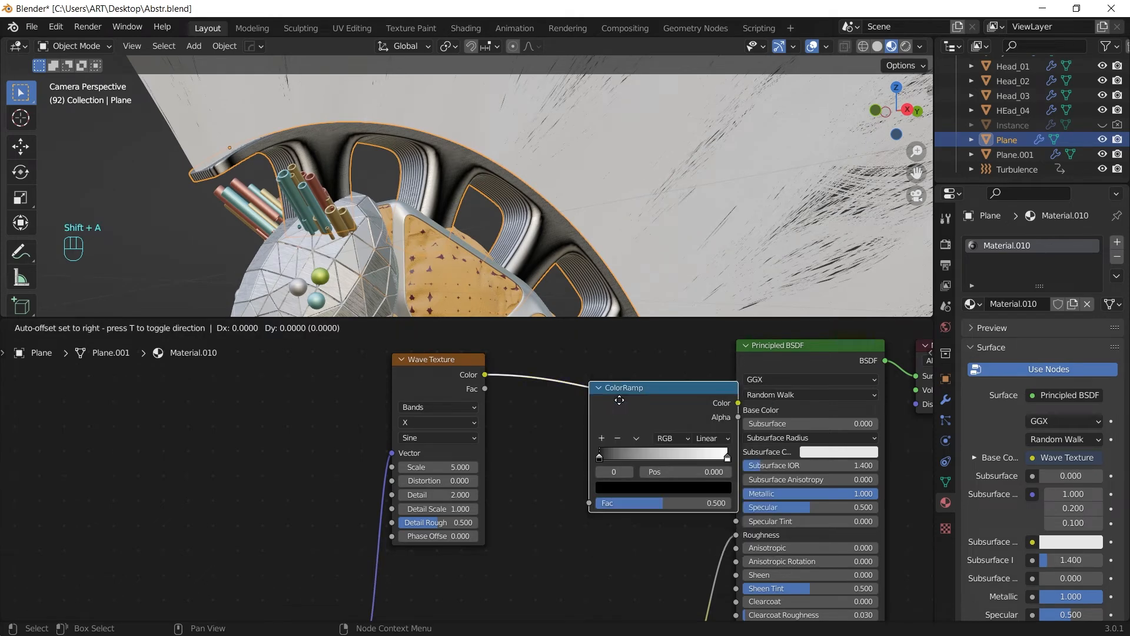
{"action": "left_click", "coordinate": [575, 384]}
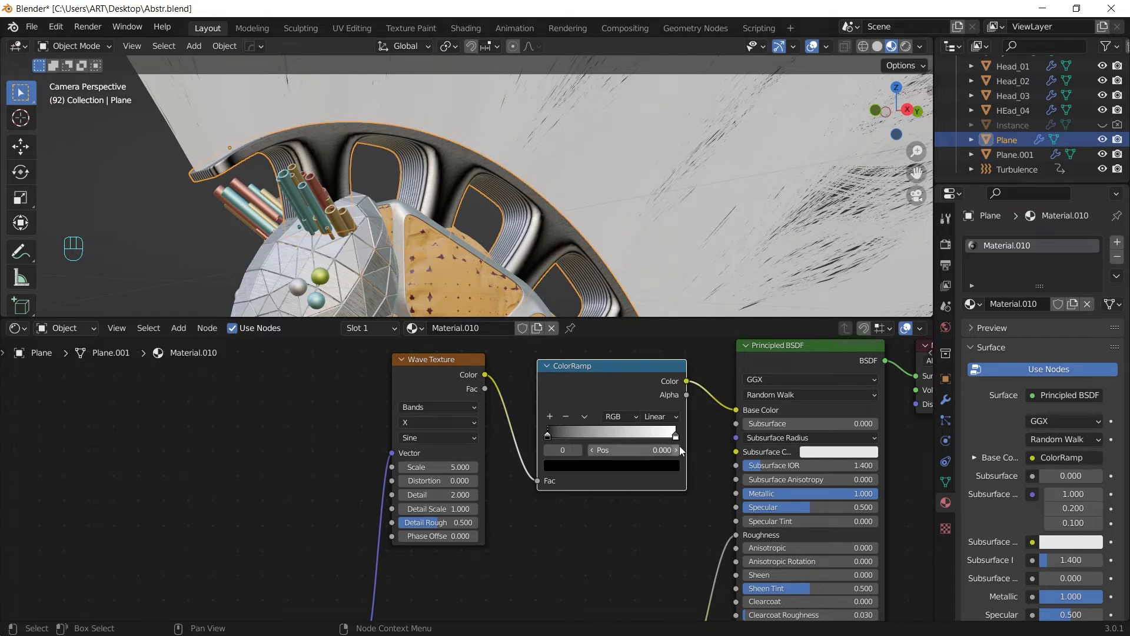
Move the new ColorRamp's white stop to position 0.236 and set the ramp's interpolation to Constant.
{"action": "left_click_drag", "start_coordinate": [675, 436], "coordinate": [574, 436]}
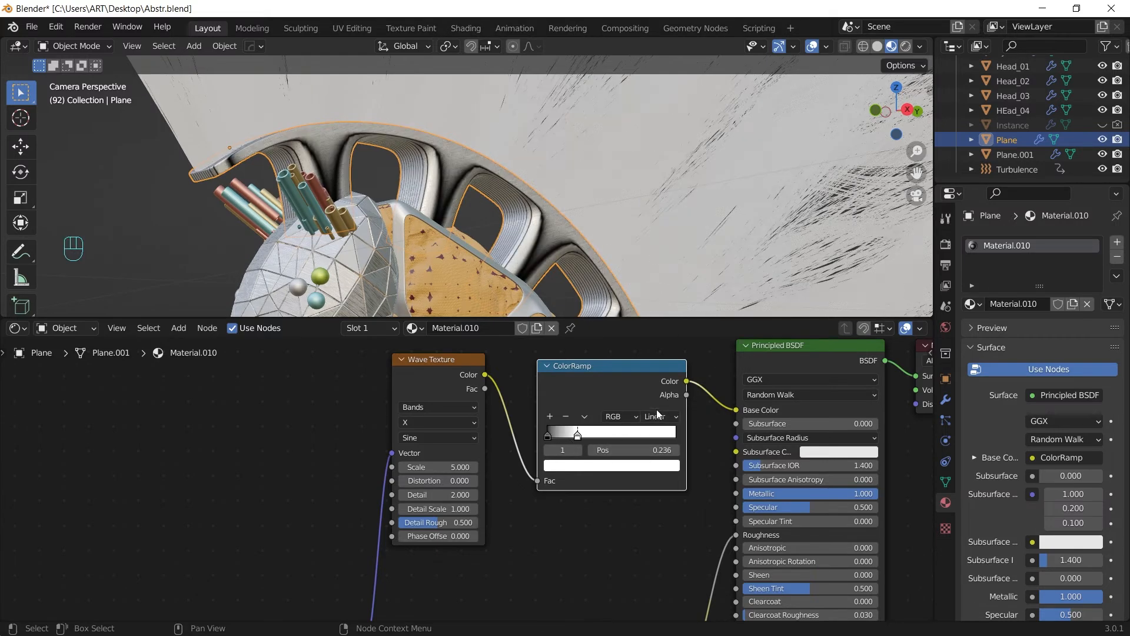
{"action": "left_click", "coordinate": [656, 415]}
{"action": "left_click", "coordinate": [684, 481]}
Change the black stop of the Base Color ramp to dark green.
{"action": "left_click", "coordinate": [547, 434]}
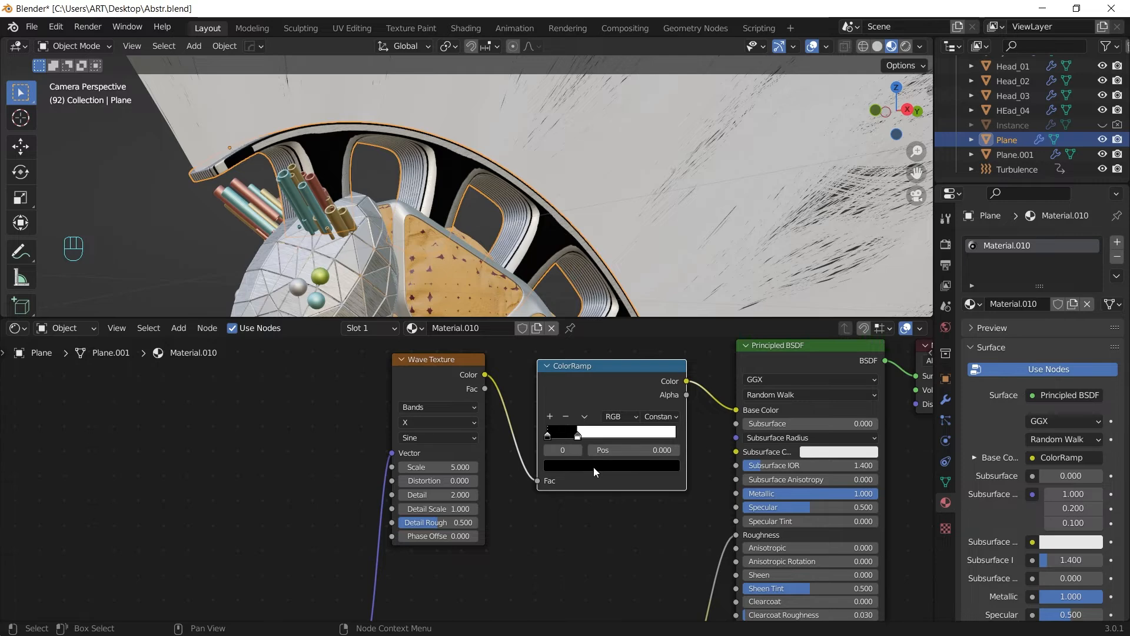
{"action": "left_click", "coordinate": [593, 468]}
{"action": "scroll", "coordinate": [592, 345], "scroll_direction": "up", "scroll_amount": 5}
{"action": "left_click_drag", "start_coordinate": [606, 331], "coordinate": [578, 322]}
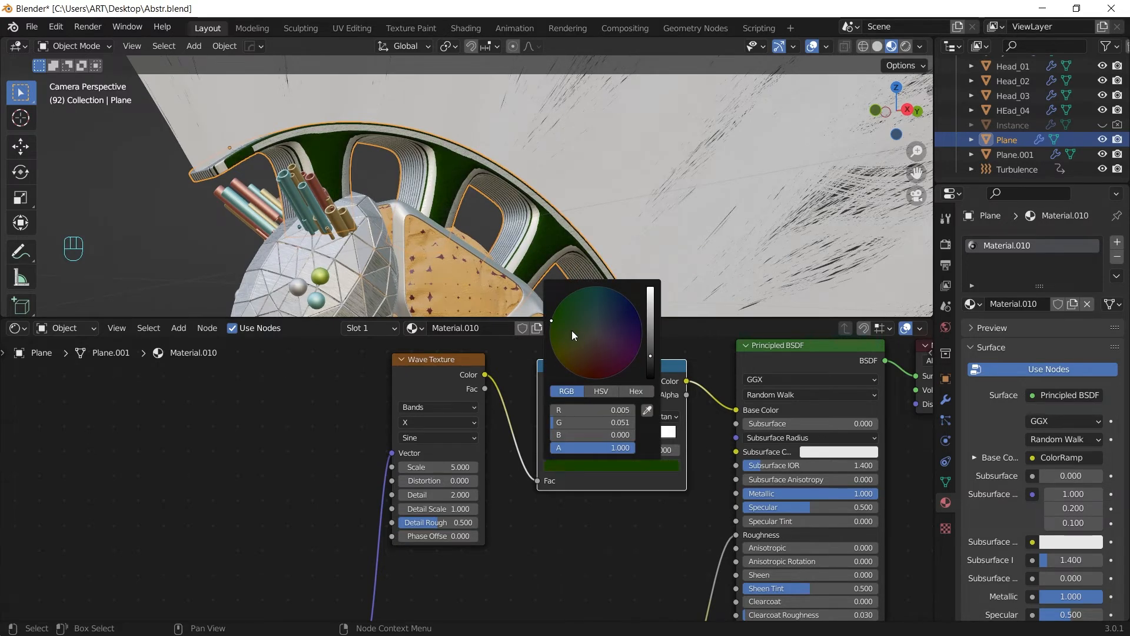
Duplicate the Mapping node for the Wave Texture's Vector input and feed the copy with the Object texture coordinates.
{"action": "scroll", "coordinate": [457, 440], "scroll_direction": "down", "scroll_amount": 2}
{"action": "middle_click_drag", "start_coordinate": [458, 439], "coordinate": [499, 472]}
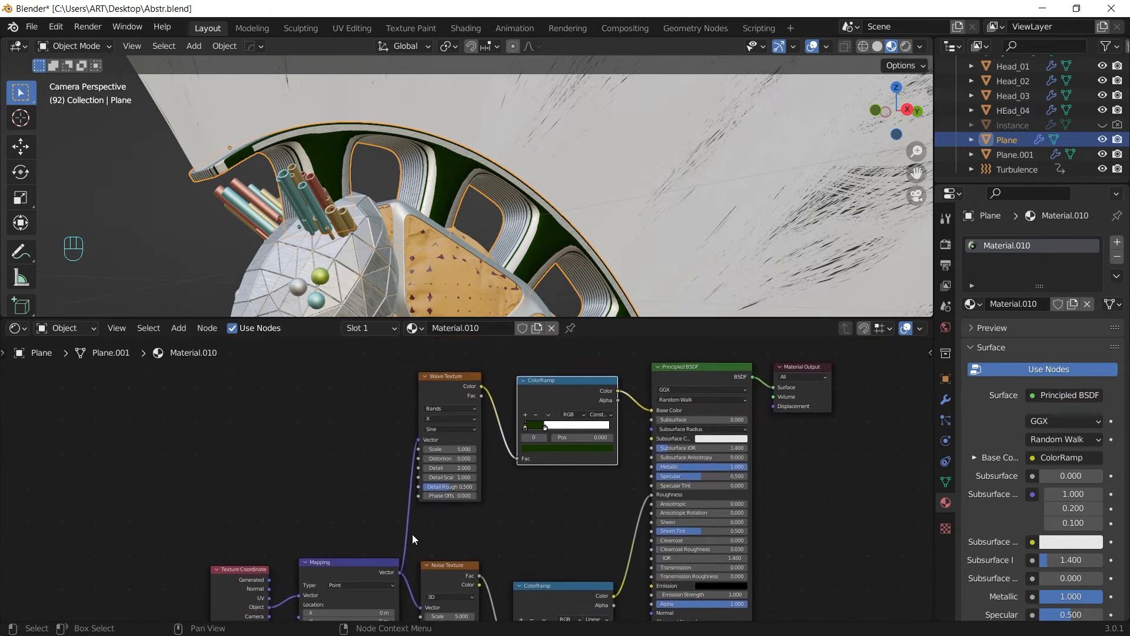
{"action": "left_click", "coordinate": [340, 566]}
{"action": "key", "text": "shift+d"}
{"action": "left_click", "coordinate": [358, 595]}
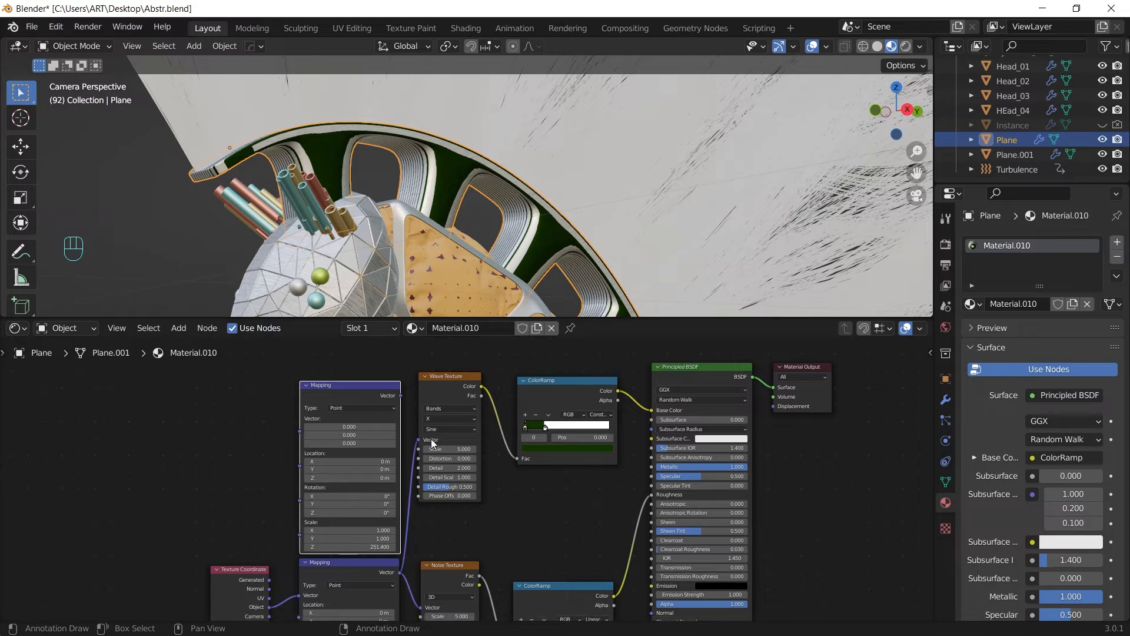
{"action": "left_click_drag", "start_coordinate": [400, 395], "coordinate": [419, 440]}
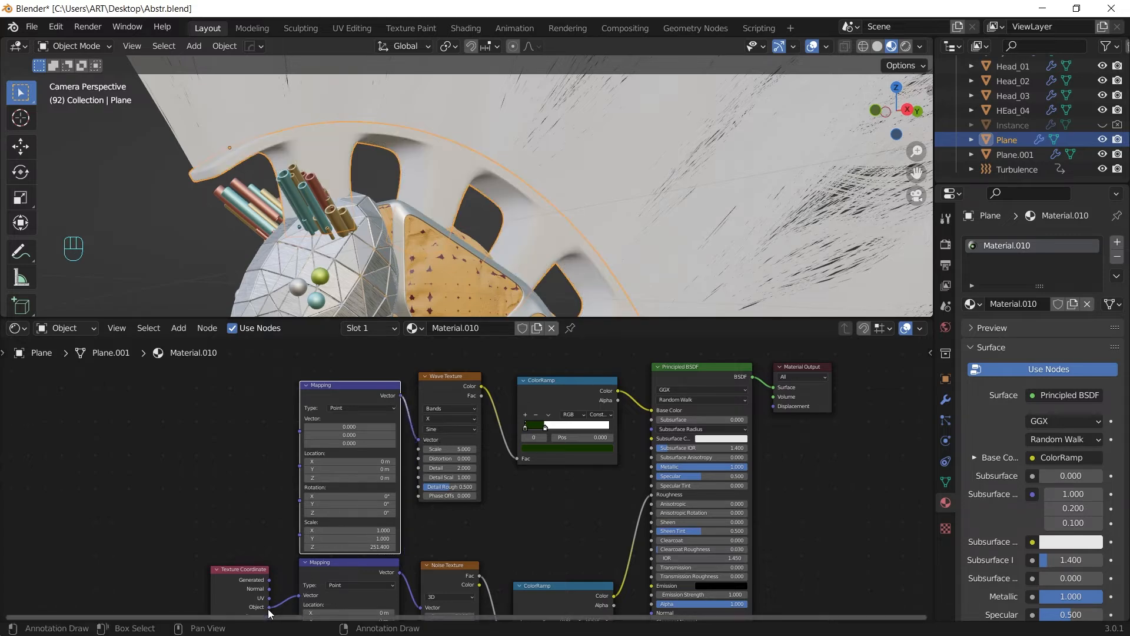
{"action": "left_click_drag", "start_coordinate": [268, 607], "coordinate": [300, 431]}
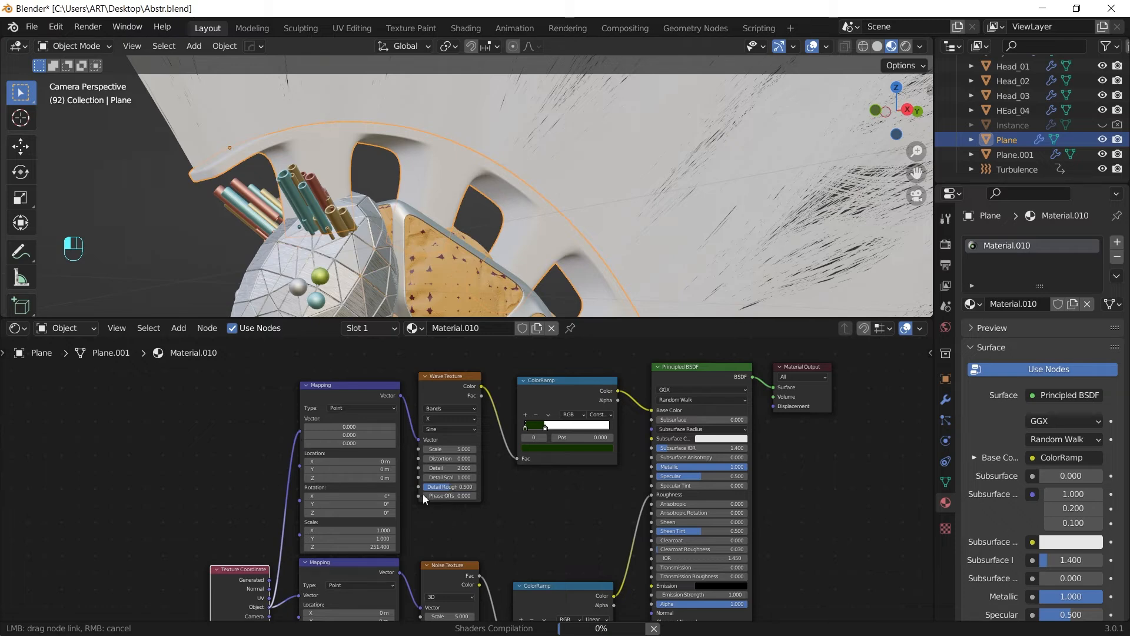
Undo nine recent edits to the crest's material and redo one of them.
{"action": "key", "text": "ctrl+z"}
{"action": "key", "text": "ctrl+z"}
{"action": "key", "text": "ctrl+z"}
{"action": "key", "text": "ctrl+z"}
{"action": "key", "text": "ctrl+z"}
{"action": "key", "text": "ctrl+z"}
{"action": "key", "text": "ctrl+z"}
{"action": "key", "text": "ctrl+z"}
{"action": "key", "text": "ctrl+z"}
{"action": "key", "text": "ctrl+shift+z"}
Set the Wave Texture's Mapping node to Z scale 1 and rotate it 13.1° on X and 34.5° on Y.
{"action": "left_click", "coordinate": [388, 484]}
{"action": "type", "text": "1"}
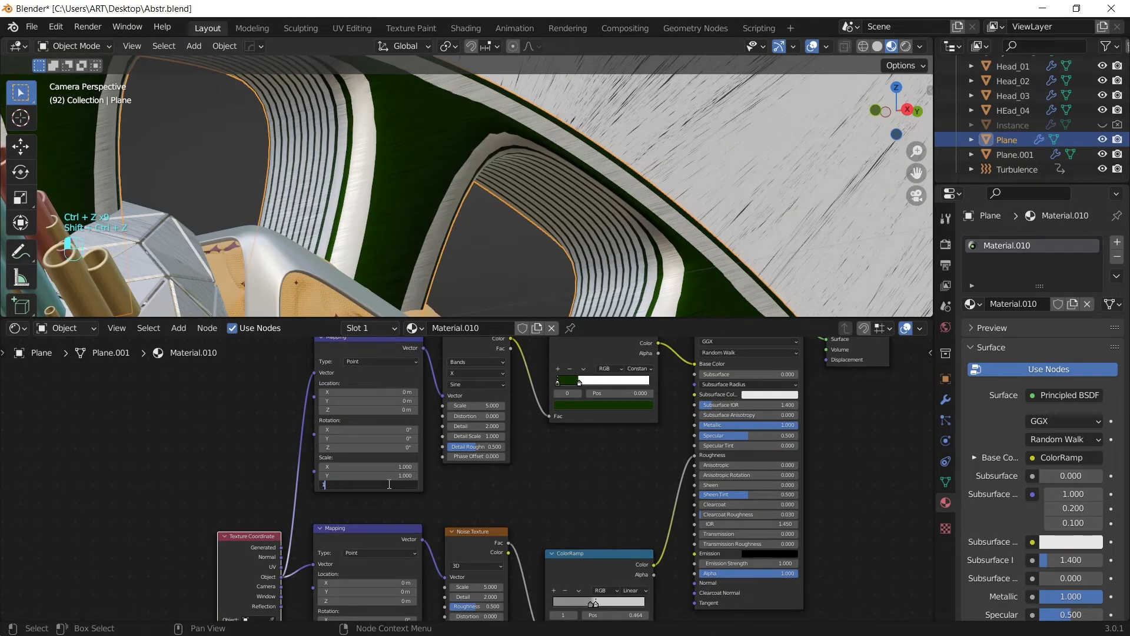
{"action": "key", "text": "Return"}
{"action": "scroll", "coordinate": [389, 482], "scroll_direction": "up", "scroll_amount": 1}
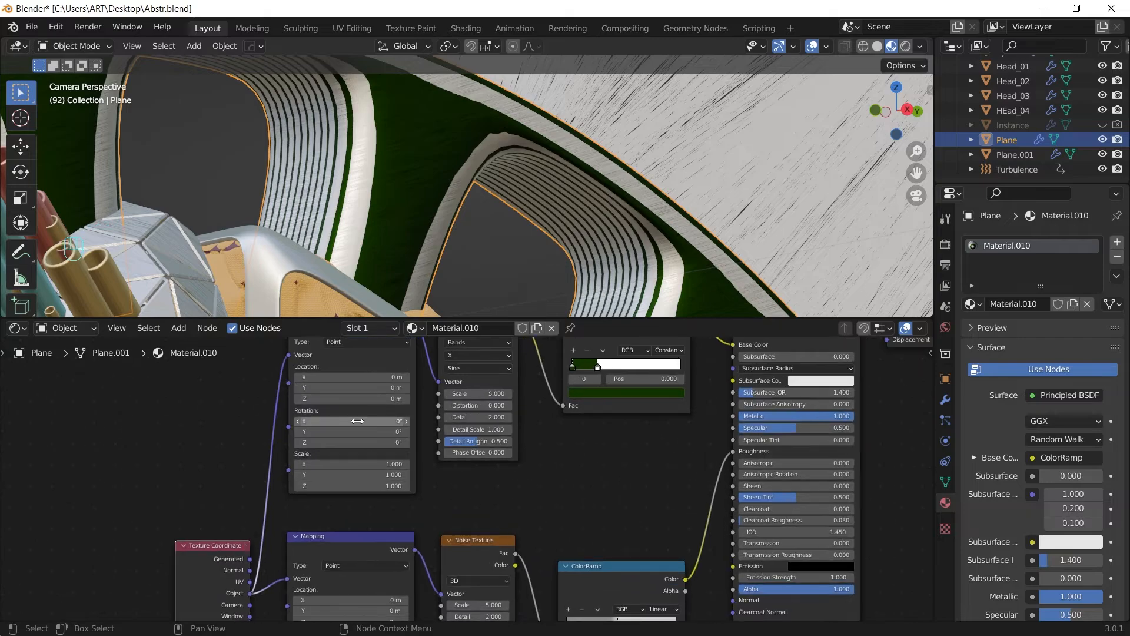
{"action": "left_click_drag", "start_coordinate": [340, 426], "coordinate": [372, 432]}
{"action": "scroll", "coordinate": [580, 191], "scroll_direction": "down", "scroll_amount": 8}
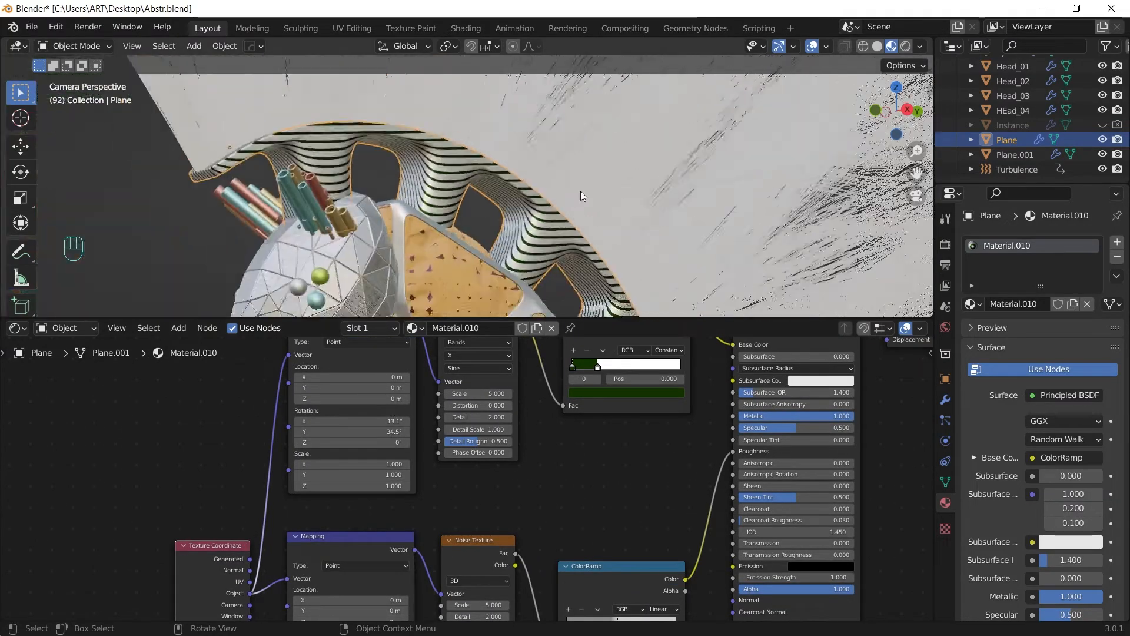
Recolor the ramp's green stop to a duller dark green and move the white stop to 0.076 to thin the stripes.
{"action": "left_click_drag", "start_coordinate": [601, 365], "coordinate": [588, 370]}
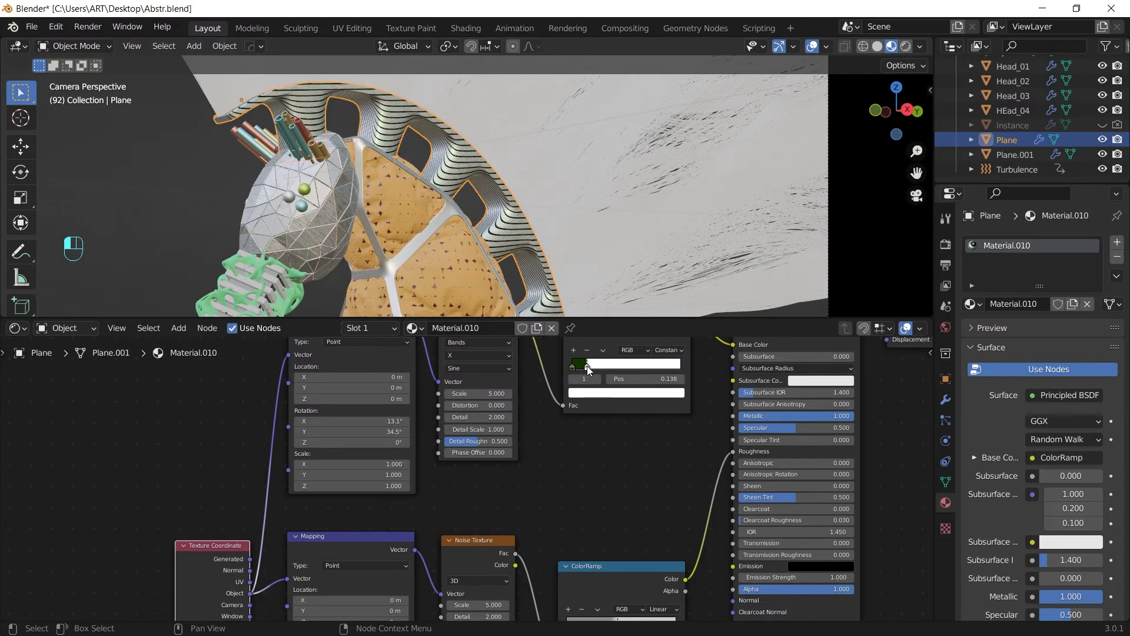
{"action": "left_click", "coordinate": [574, 366]}
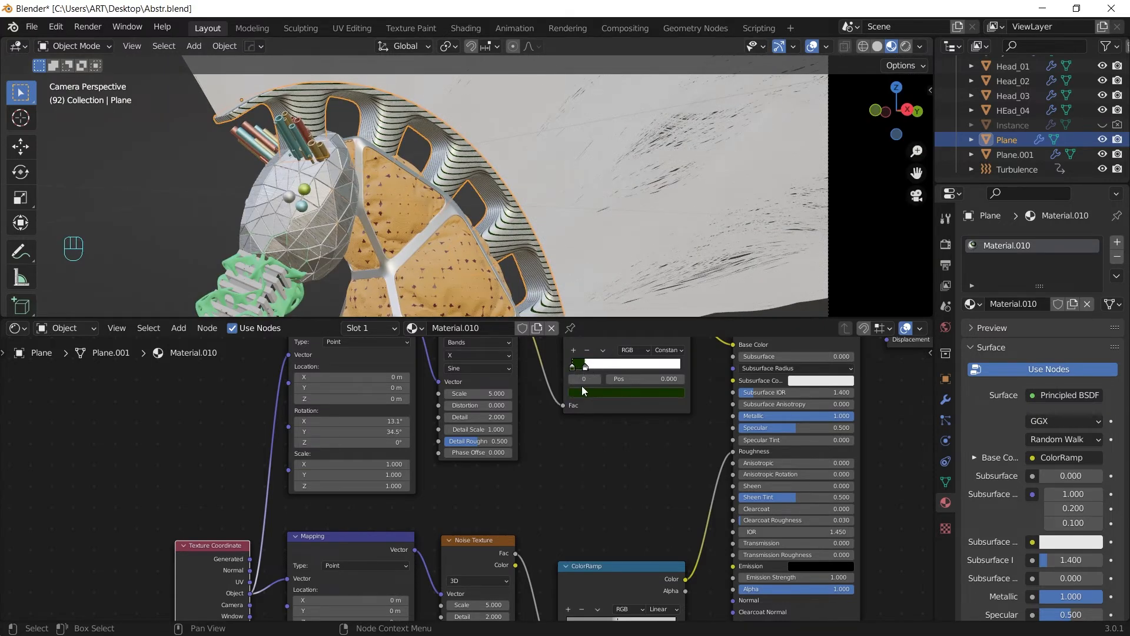
{"action": "left_click", "coordinate": [583, 392]}
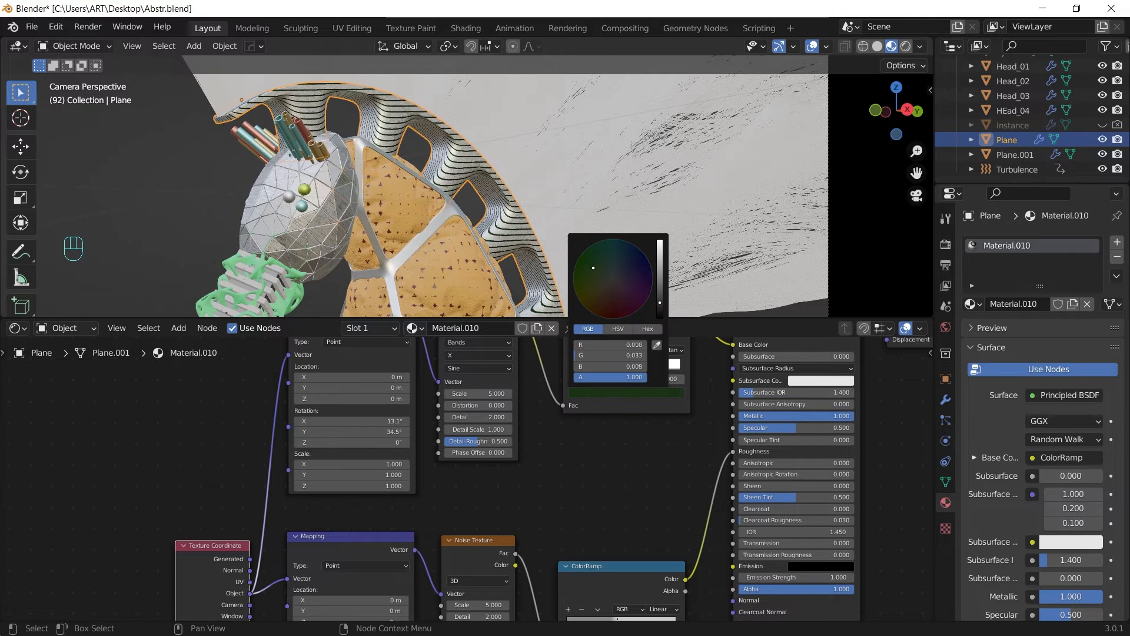
{"action": "left_click", "coordinate": [602, 270]}
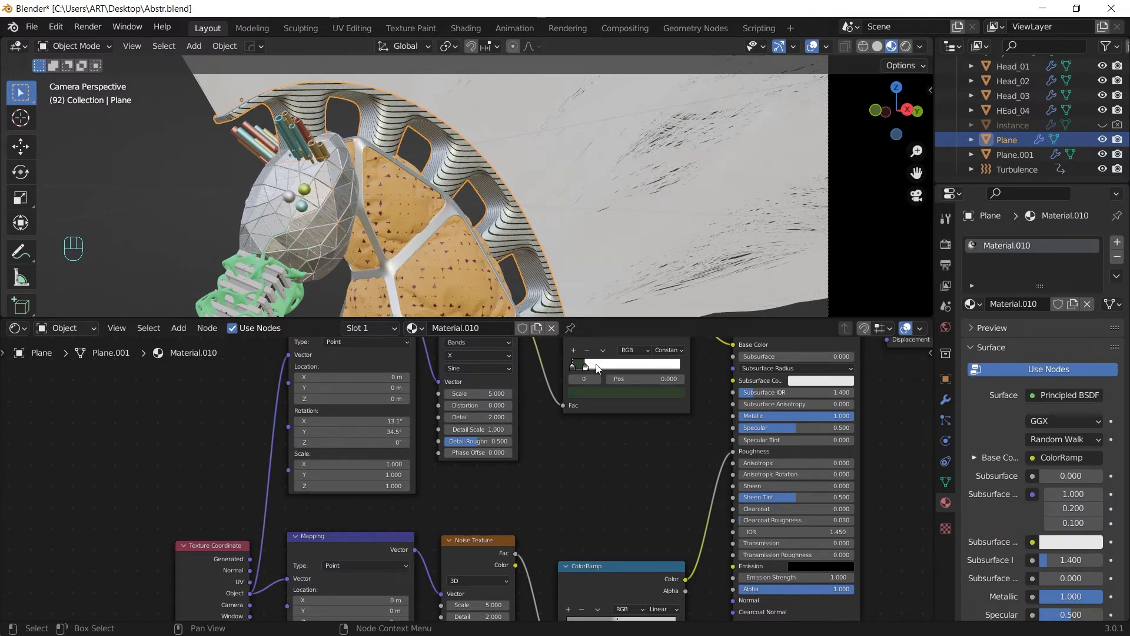
{"action": "left_click_drag", "start_coordinate": [585, 366], "coordinate": [581, 366]}
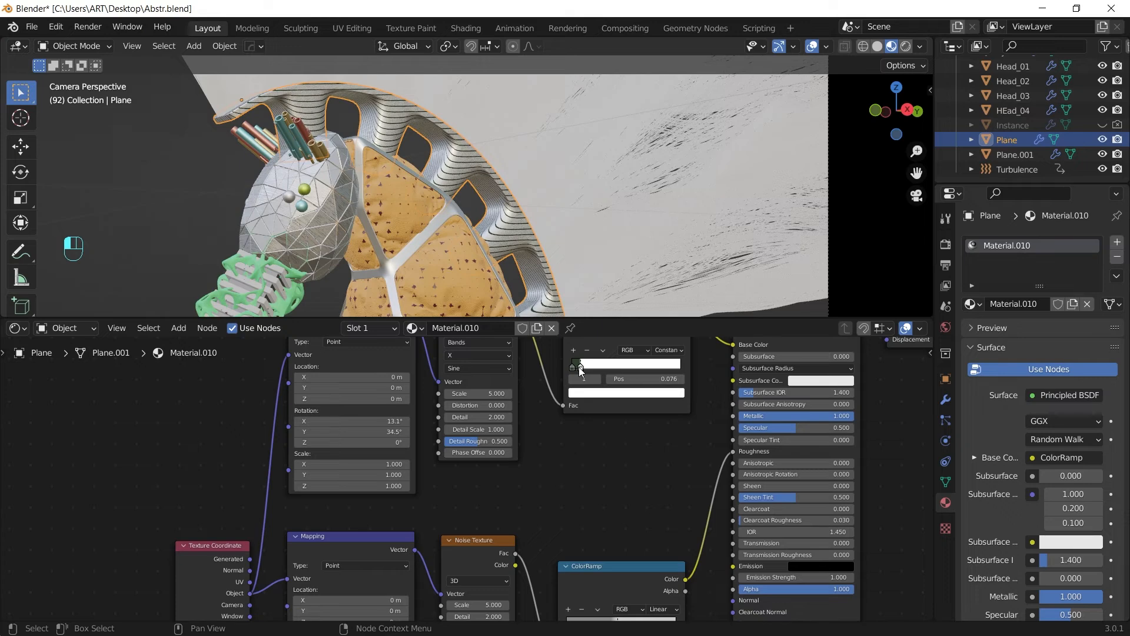
Add a ColorRamp node beside the Principled BSDF in the large cloth sheet's (Plane.001) new material.
{"action": "scroll", "coordinate": [500, 288], "scroll_direction": "down", "scroll_amount": 2}
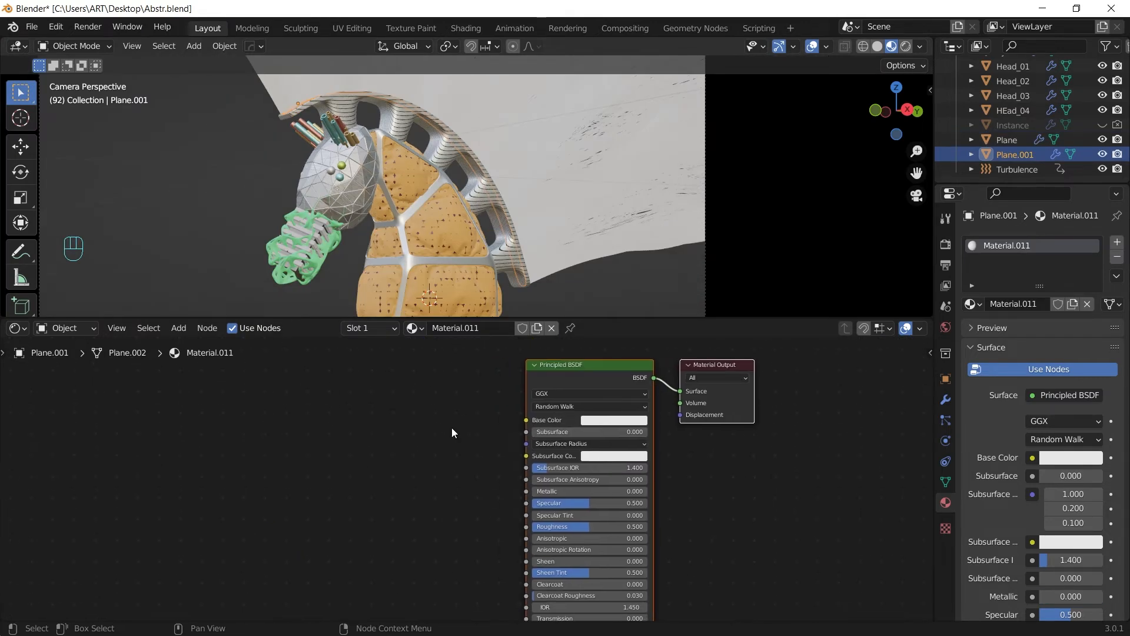
{"action": "key", "text": "shift+a"}
{"action": "left_click", "coordinate": [399, 427]}
{"action": "type", "text": "colo"}
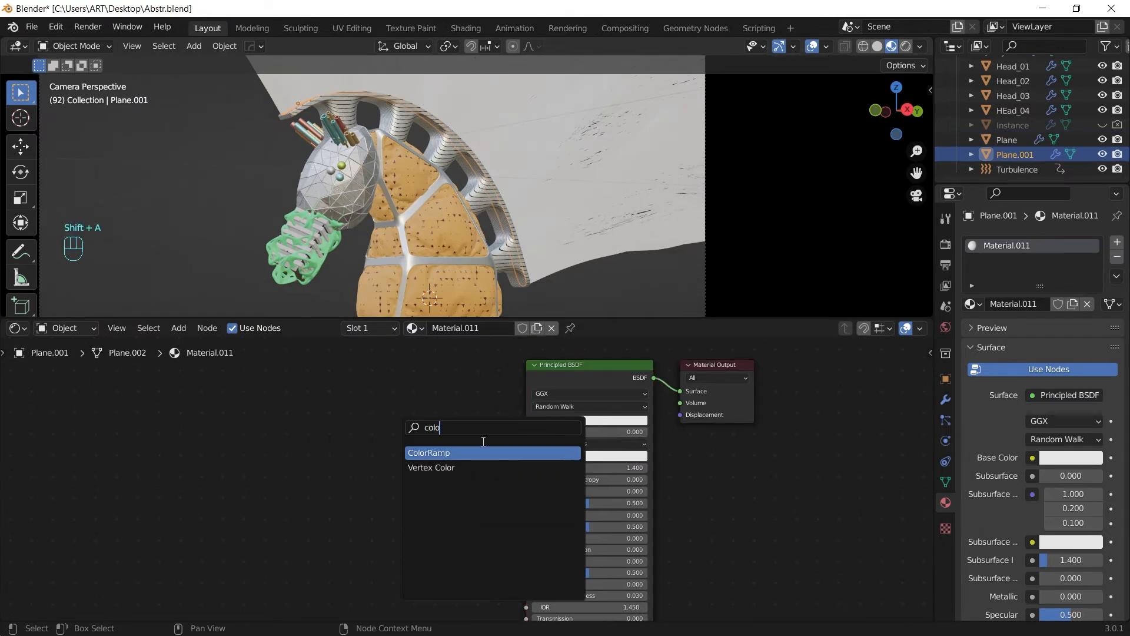
{"action": "key", "text": "Return"}
{"action": "left_click", "coordinate": [390, 492]}
Move the ramp's black stop near the end, color the stops purple and orange, and link the ramp to Base Color.
{"action": "scroll", "coordinate": [390, 492], "scroll_direction": "up", "scroll_amount": 1}
{"action": "left_click_drag", "start_coordinate": [328, 489], "coordinate": [435, 487]}
{"action": "left_click", "coordinate": [420, 518]}
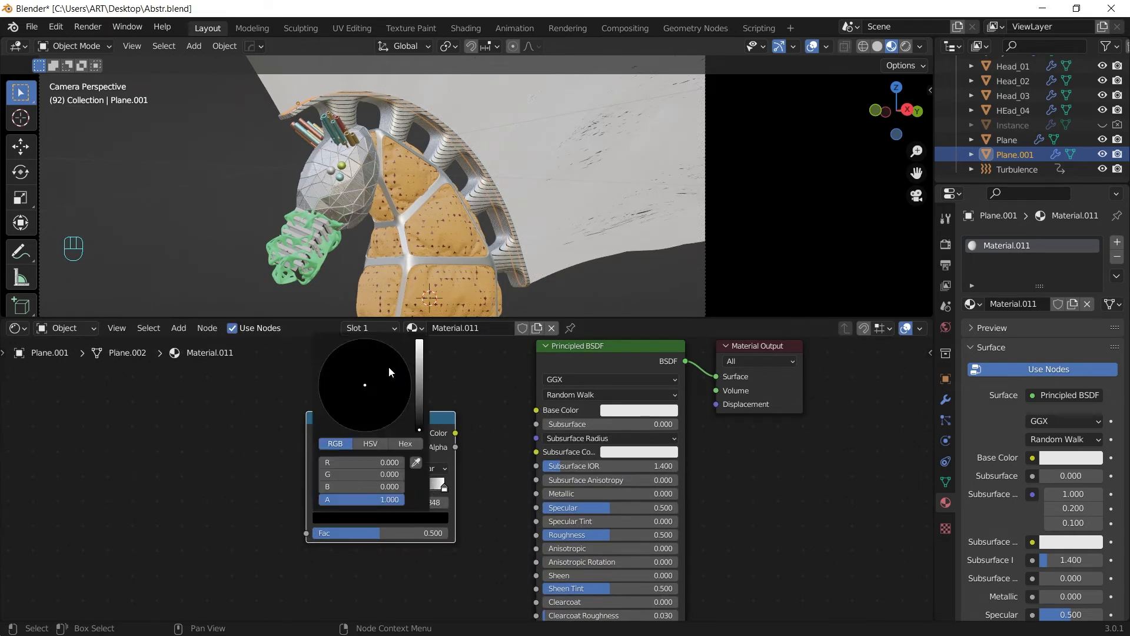
{"action": "left_click_drag", "start_coordinate": [389, 366], "coordinate": [380, 390]}
{"action": "scroll", "coordinate": [380, 379], "scroll_direction": "up", "scroll_amount": 2}
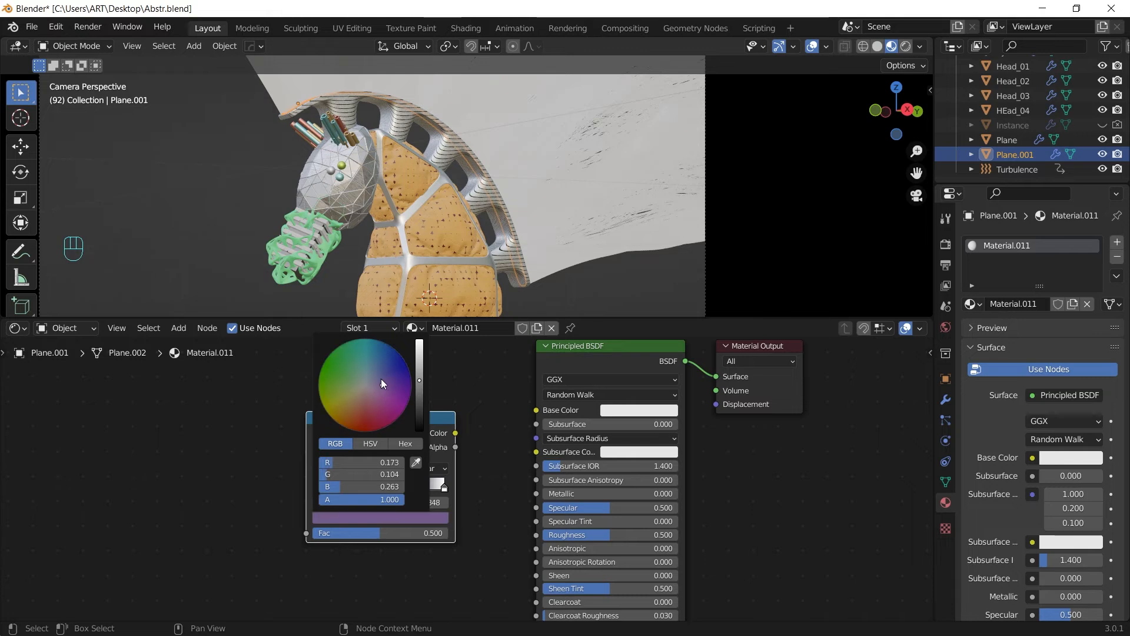
{"action": "left_click_drag", "start_coordinate": [448, 432], "coordinate": [479, 432]}
{"action": "left_click_drag", "start_coordinate": [536, 407], "coordinate": [536, 410]}
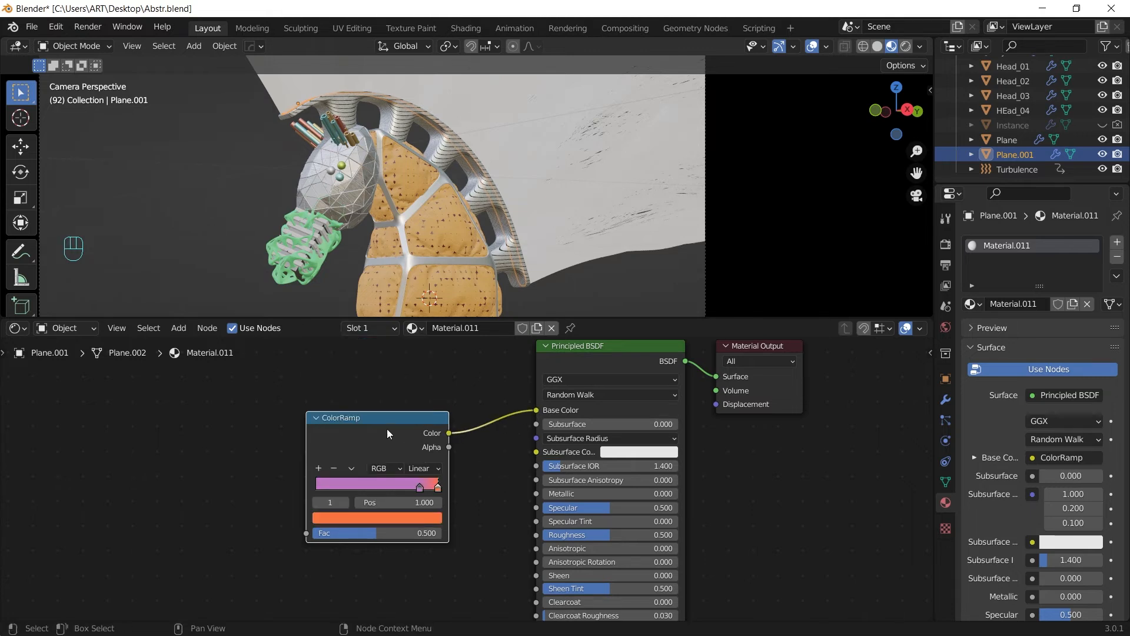
Add a Wave Texture node with its Color driving the ColorRamp's Fac, and set the cloth material's Roughness to 0.267.
{"action": "key", "text": "shift+a"}
{"action": "left_click", "coordinate": [178, 422]}
{"action": "type", "text": "wav"}
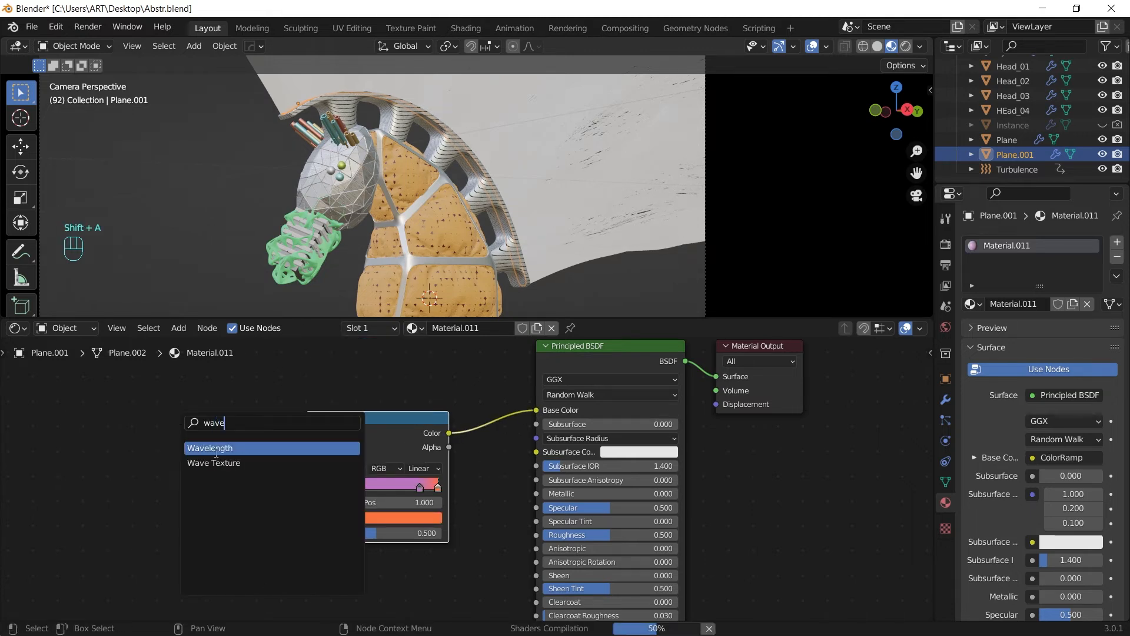
{"action": "type", "text": "e"}
{"action": "left_click", "coordinate": [214, 462]}
{"action": "left_click", "coordinate": [214, 463]}
{"action": "left_click_drag", "start_coordinate": [259, 471], "coordinate": [314, 535]}
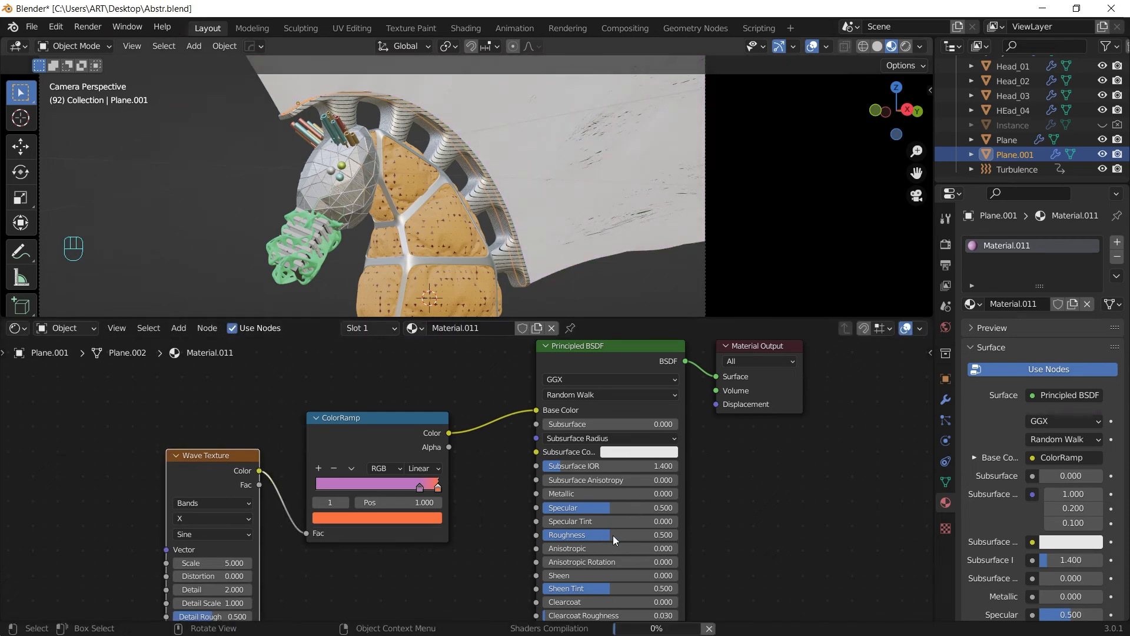
{"action": "left_click_drag", "start_coordinate": [616, 535], "coordinate": [581, 535]}
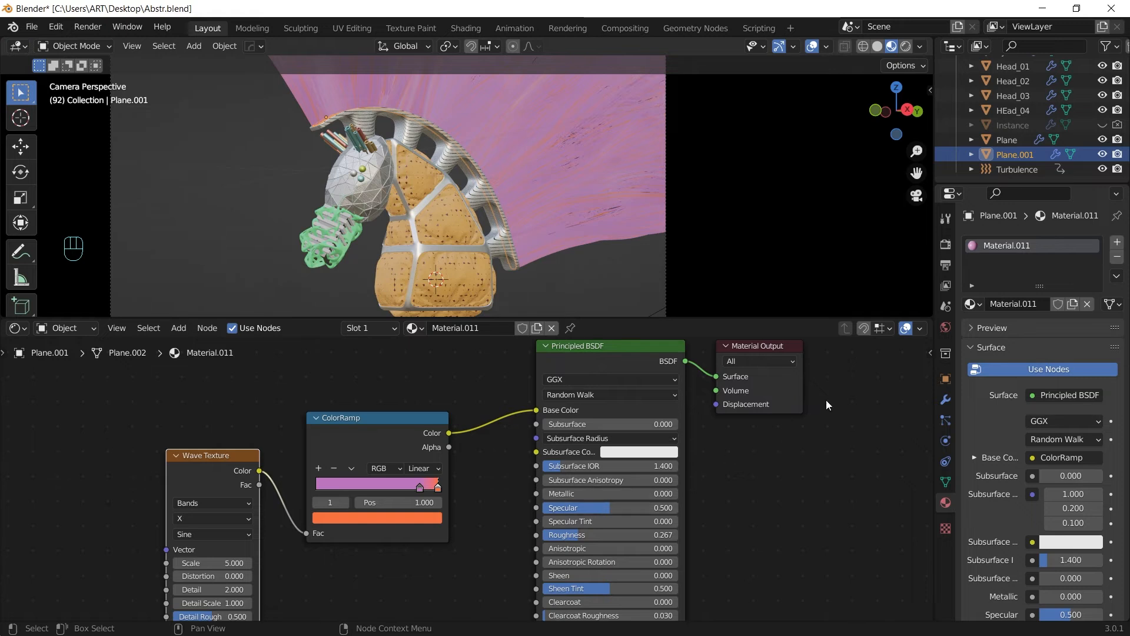
Move the Material Output away and insert a Mix Shader between it and the Principled BSDF.
{"action": "middle_click_drag", "start_coordinate": [808, 385], "coordinate": [625, 444]}
{"action": "left_click_drag", "start_coordinate": [590, 403], "coordinate": [695, 412]}
{"action": "key", "text": "shift+a"}
{"action": "left_click", "coordinate": [552, 451]}
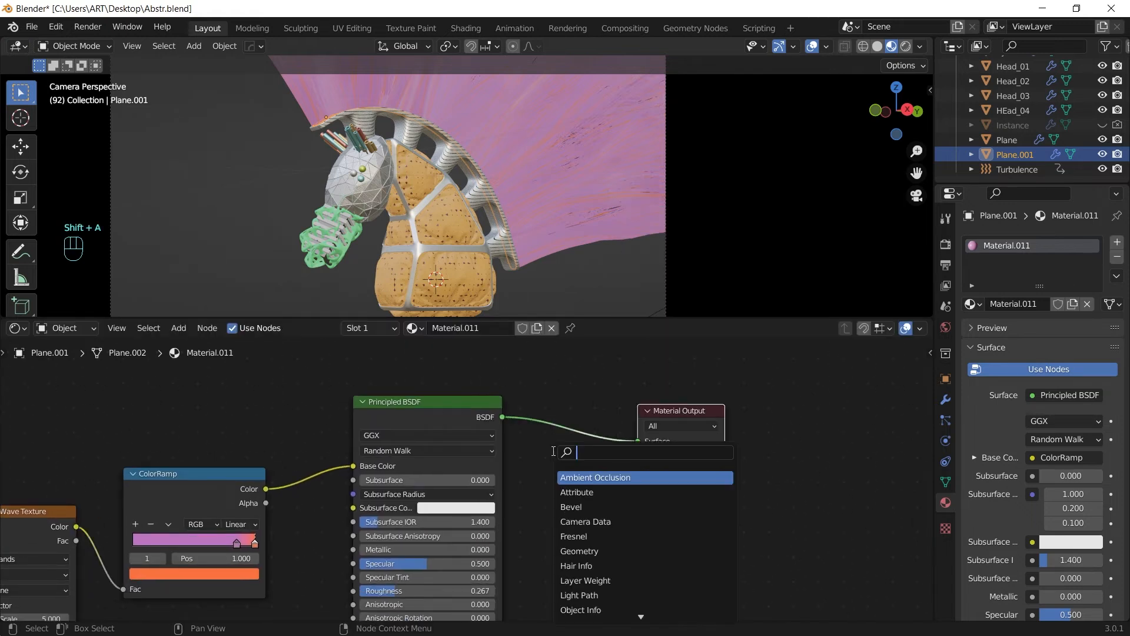
{"action": "type", "text": "mix"}
{"action": "left_click", "coordinate": [600, 491]}
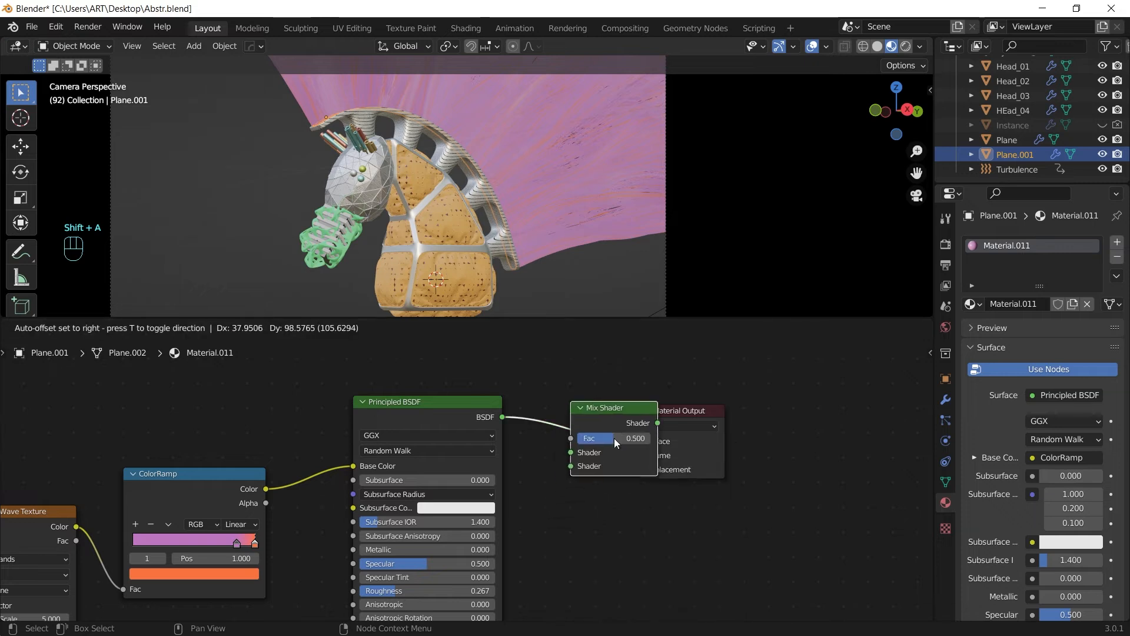
{"action": "left_click", "coordinate": [600, 482]}
Add an Emission shader, link it to the Mix Shader's second Shader input, and set its color to yellow (FFE100).
{"action": "key", "text": "shift+a"}
{"action": "mouse_move", "coordinate": [600, 485]}
{"action": "left_click", "coordinate": [544, 451]}
{"action": "type", "text": "emis"}
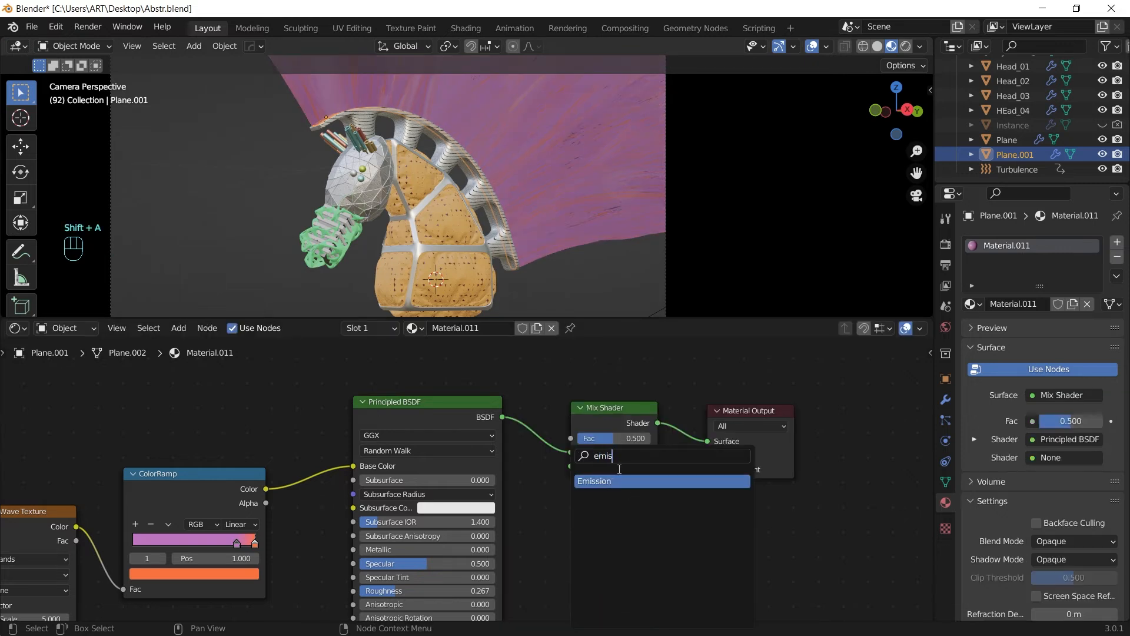
{"action": "left_click", "coordinate": [612, 477]}
{"action": "left_click", "coordinate": [599, 525]}
{"action": "left_click_drag", "start_coordinate": [594, 376], "coordinate": [805, 438]}
{"action": "key", "text": "g"}
{"action": "left_click", "coordinate": [897, 446]}
{"action": "left_click_drag", "start_coordinate": [642, 511], "coordinate": [662, 474]}
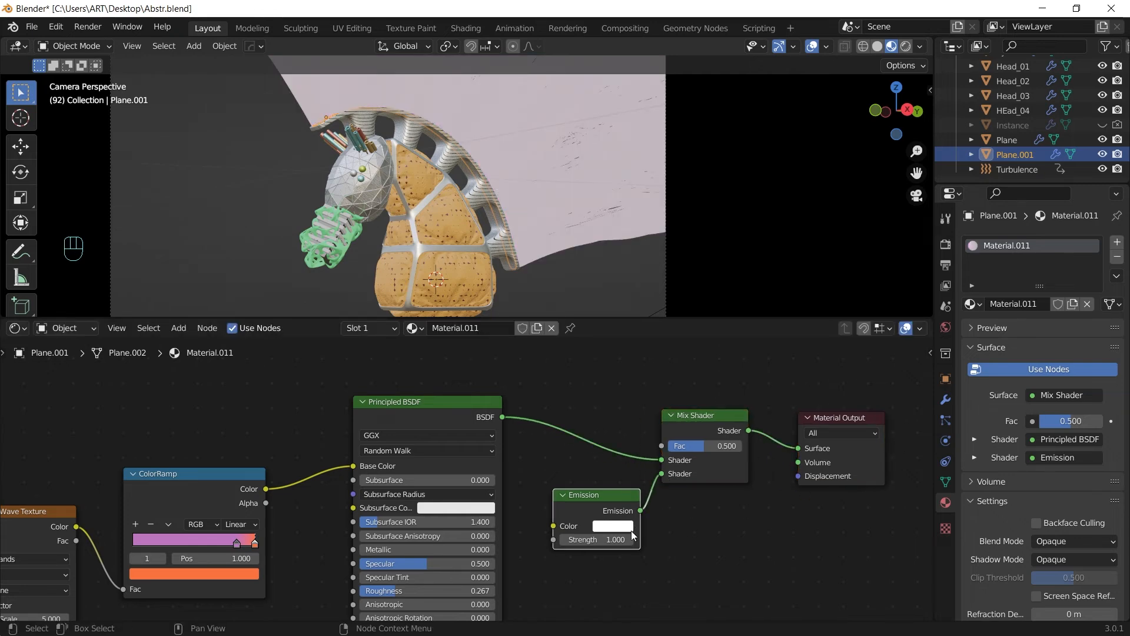
{"action": "left_click", "coordinate": [612, 525]}
{"action": "left_click", "coordinate": [610, 417]}
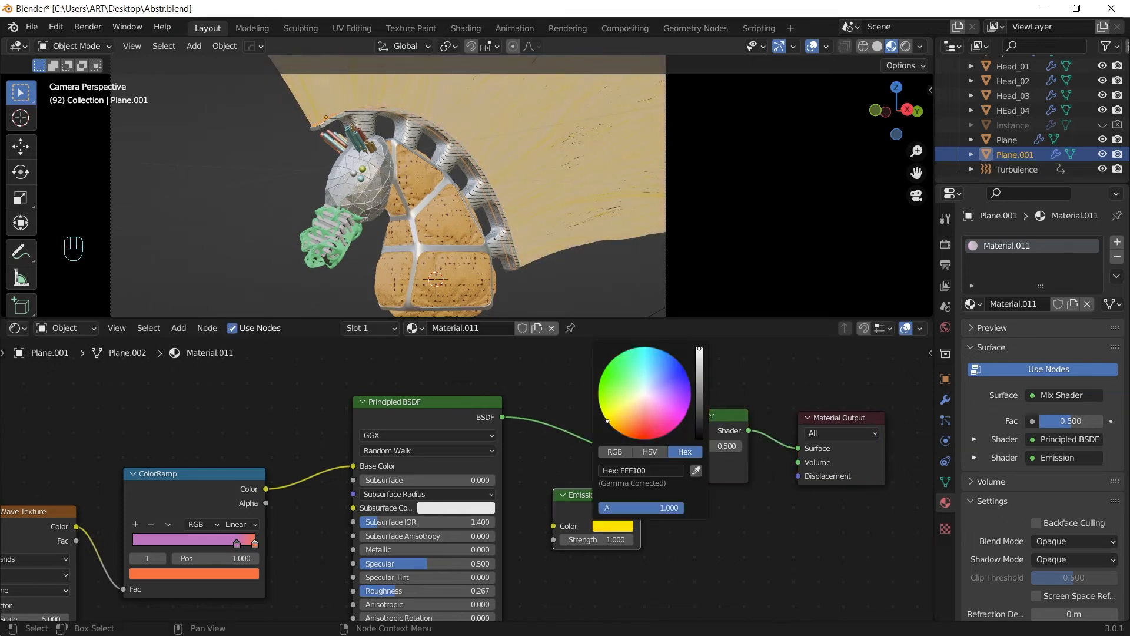
Set the Emission strength to 2 and add a Voronoi Texture driven by Texture Coordinate and Mapping nodes.
{"action": "left_click", "coordinate": [629, 539]}
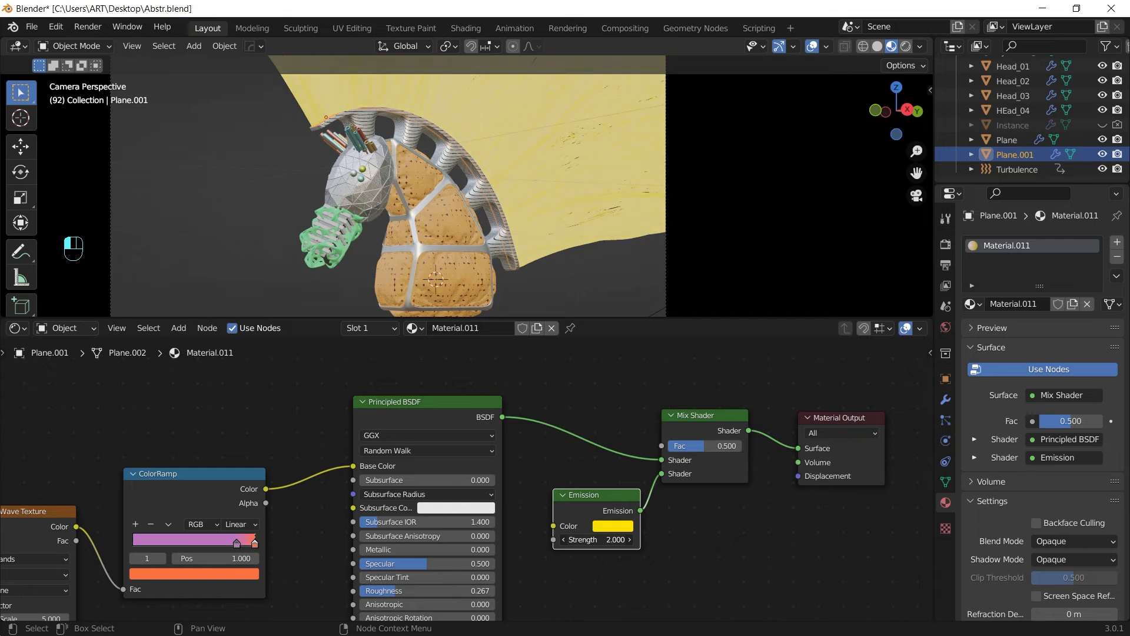
{"action": "scroll", "coordinate": [616, 373], "scroll_direction": "down", "scroll_amount": 3}
{"action": "middle_click_drag", "start_coordinate": [533, 357], "coordinate": [560, 456]}
{"action": "key", "text": "shift+a"}
{"action": "left_click", "coordinate": [483, 398]}
{"action": "type", "text": "vor"}
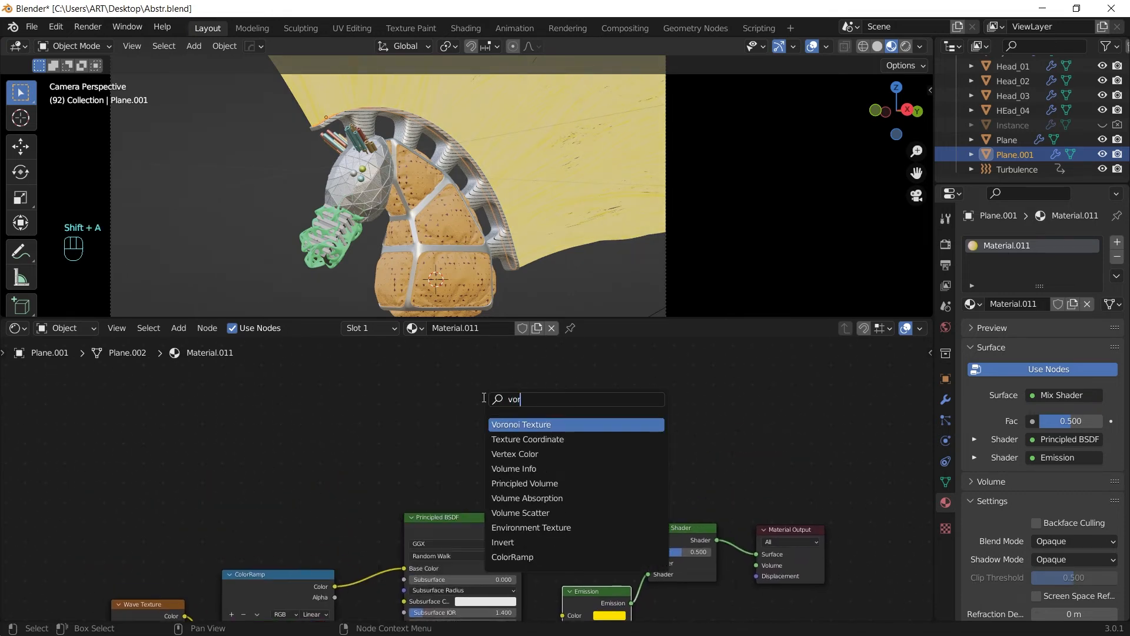
{"action": "left_click", "coordinate": [518, 424]}
{"action": "left_click", "coordinate": [487, 419]}
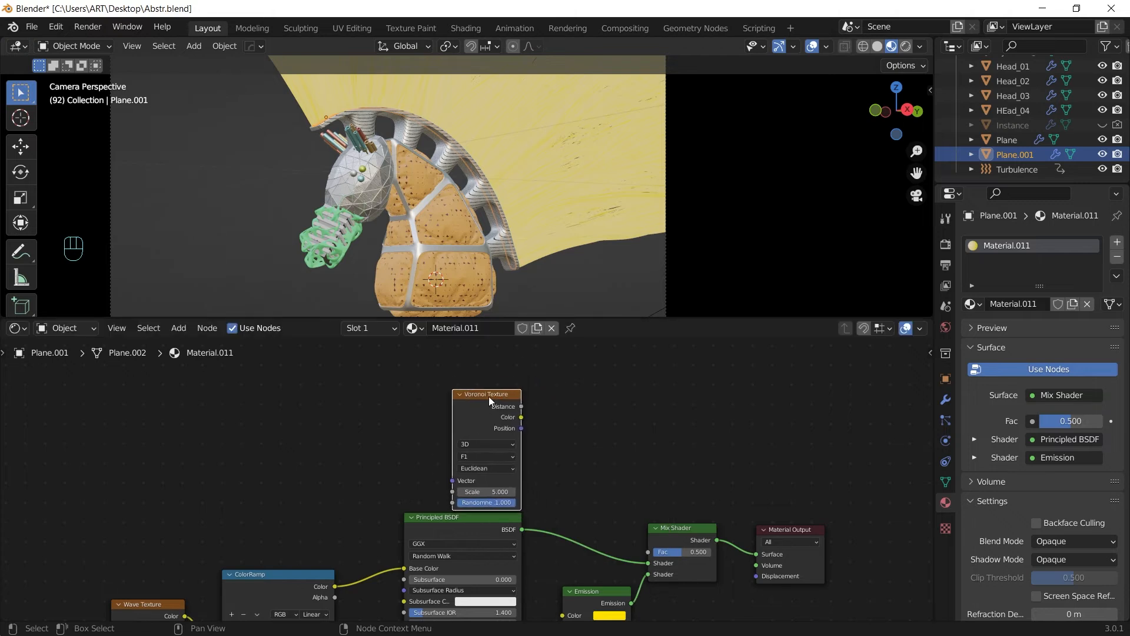
{"action": "key", "text": "ctrl+t"}
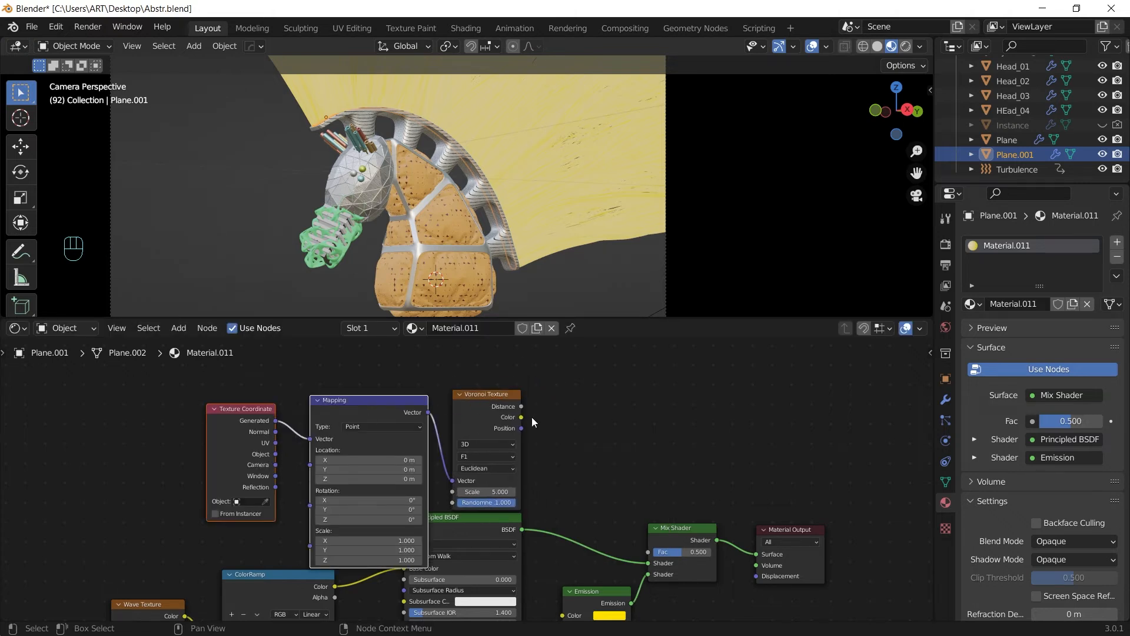
Link the Voronoi Distance output to the Mix Shader's Fac and insert a ColorRamp on that link.
{"action": "left_click_drag", "start_coordinate": [519, 408], "coordinate": [648, 552]}
{"action": "left_click_drag", "start_coordinate": [487, 492], "coordinate": [523, 492]}
{"action": "key", "text": "ctrl+z"}
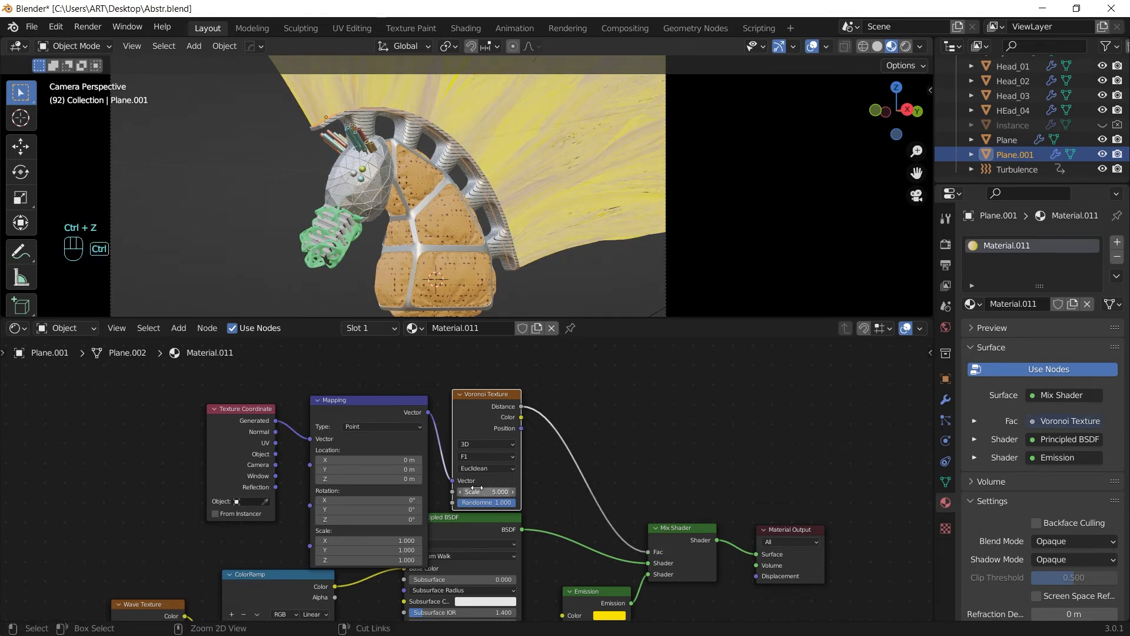
{"action": "key", "text": "shift+a"}
{"action": "left_click", "coordinate": [662, 415]}
{"action": "type", "text": "colo"}
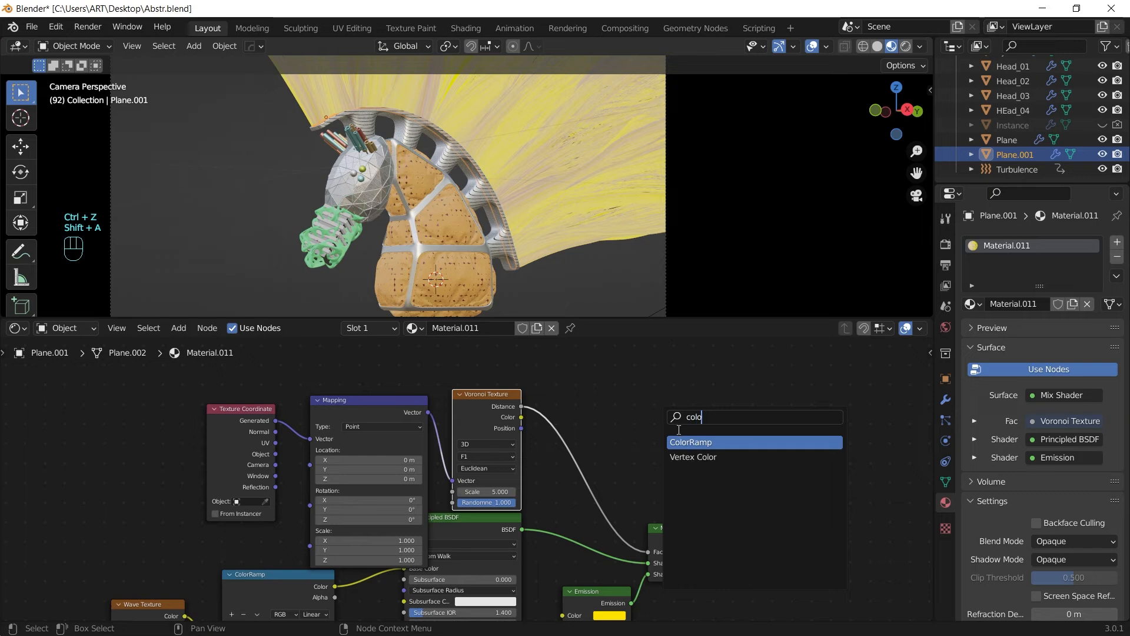
{"action": "key", "text": "Return"}
{"action": "left_click", "coordinate": [598, 416]}
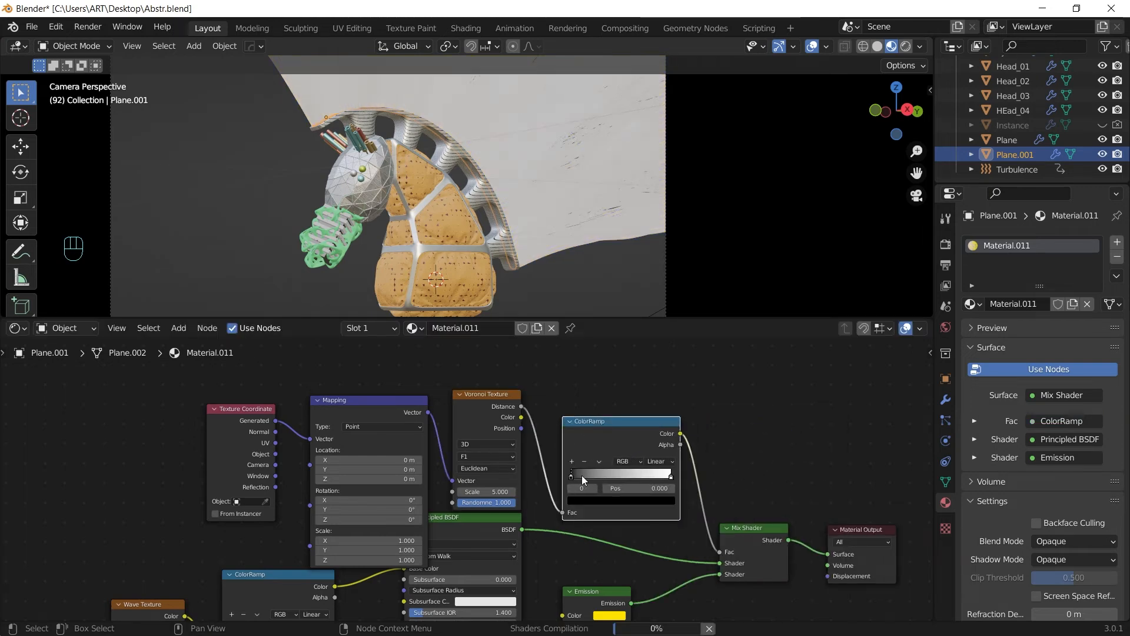
Move the new ramp's black stop to 0.721 and white stop to 0.804, set the Voronoi Scale to 16.1, and save the file.
{"action": "left_click_drag", "start_coordinate": [571, 473], "coordinate": [650, 477]}
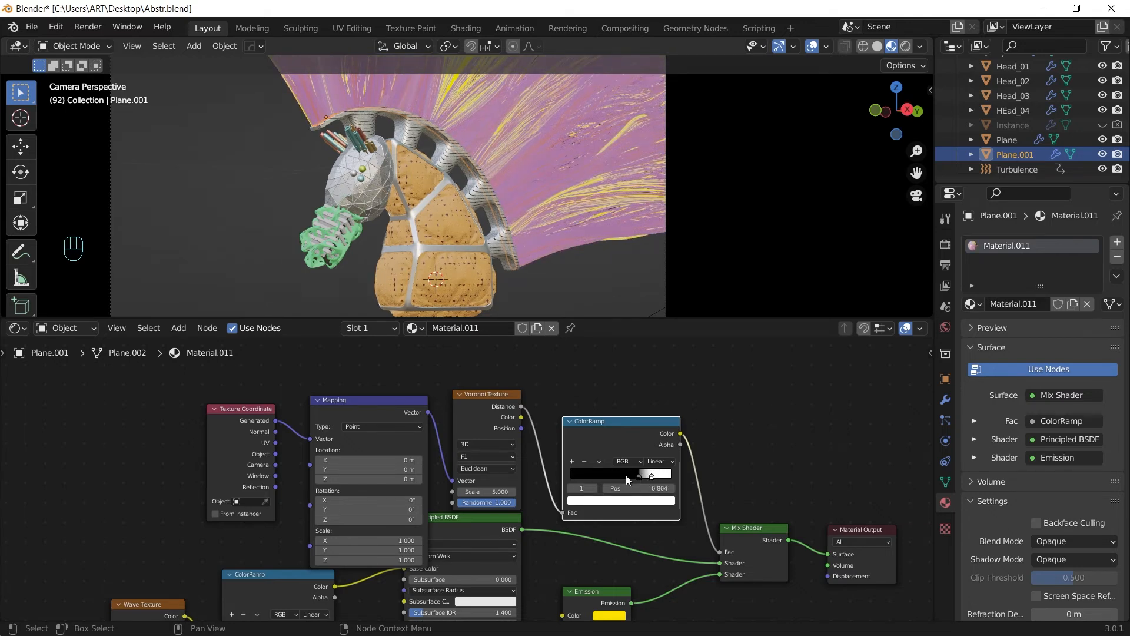
{"action": "mouse_move", "coordinate": [488, 492]}
{"action": "left_mouse_down"}
{"action": "mouse_move", "coordinate": [563, 492]}
{"action": "mouse_move", "coordinate": [577, 452]}
{"action": "left_mouse_up"}
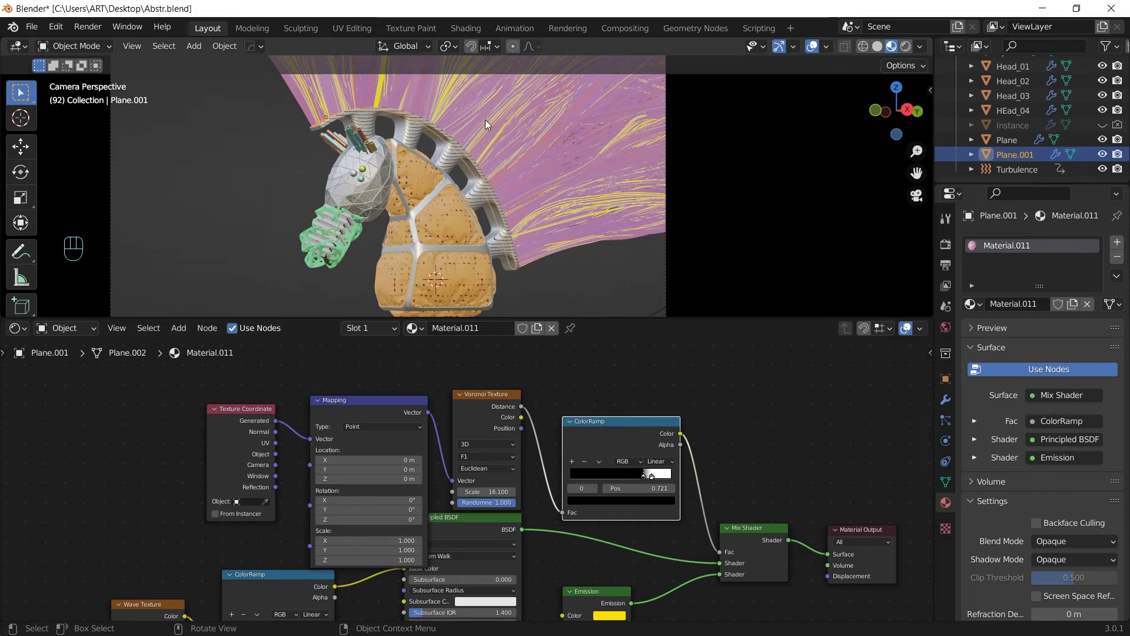
{"action": "scroll", "coordinate": [485, 119], "scroll_direction": "down", "scroll_amount": 5}
{"action": "scroll", "coordinate": [497, 214], "scroll_direction": "up", "scroll_amount": 5}
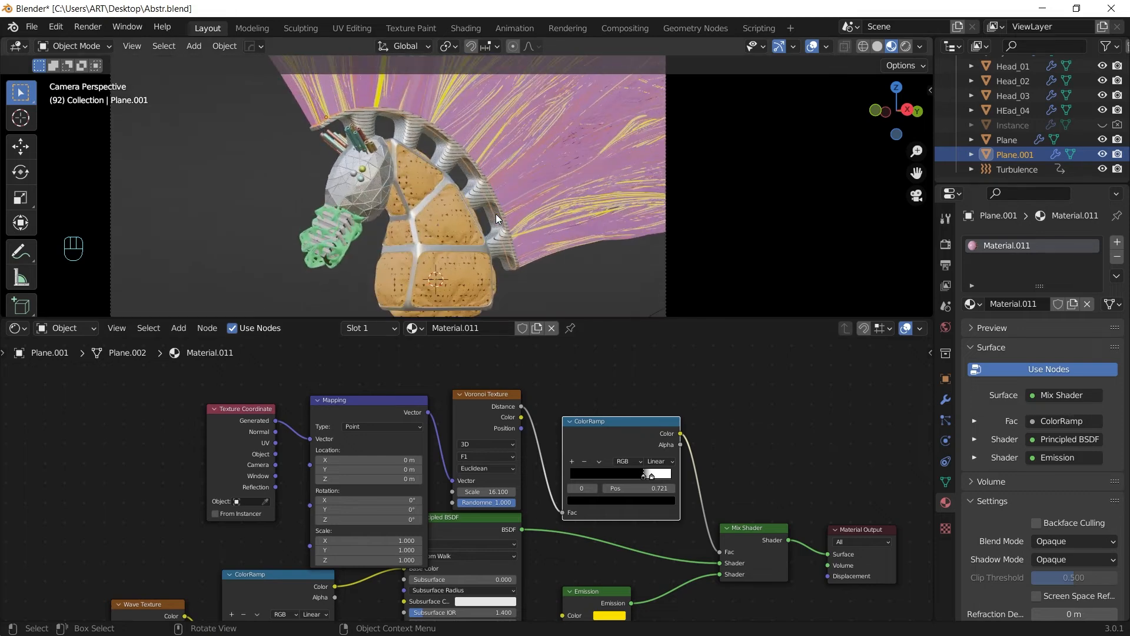
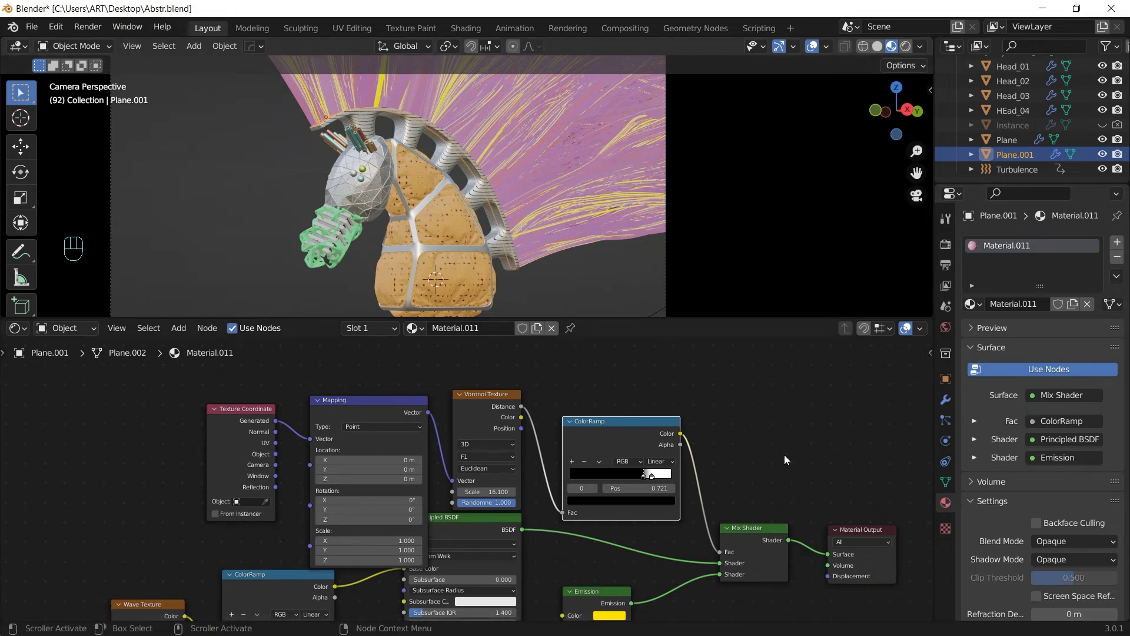
{"action": "key", "text": "ctrl+s"}
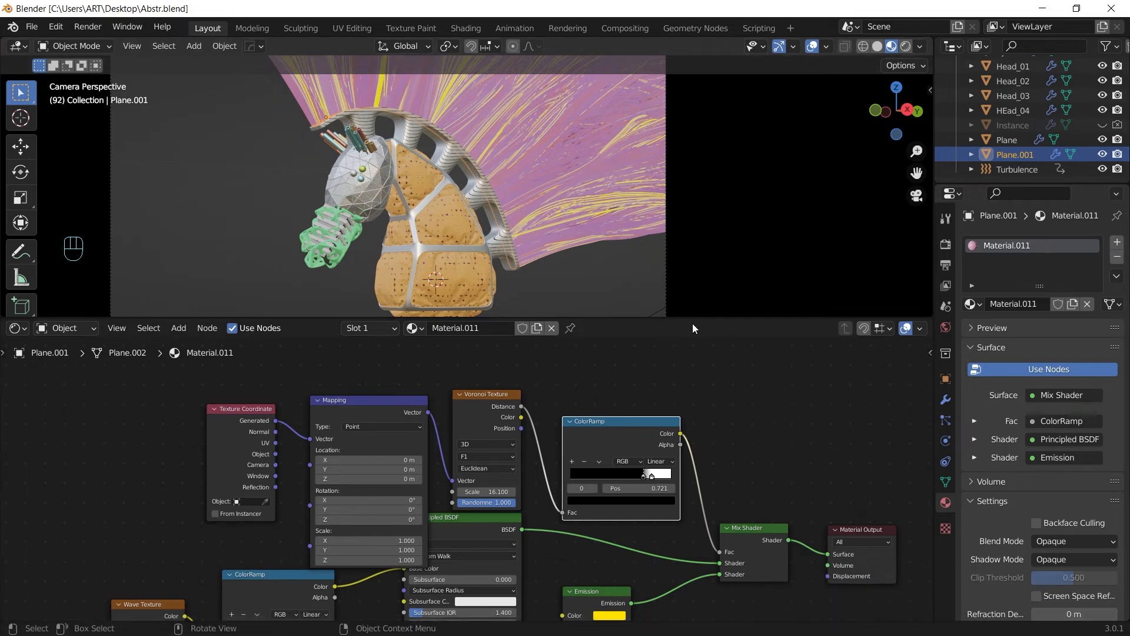
Enlarge the 3D viewport, add a plane mesh, and scale it up to backdrop size.
{"action": "left_click_drag", "start_coordinate": [700, 318], "coordinate": [701, 501]}
{"action": "key", "text": "shift+a"}
{"action": "mouse_move", "coordinate": [562, 265]}
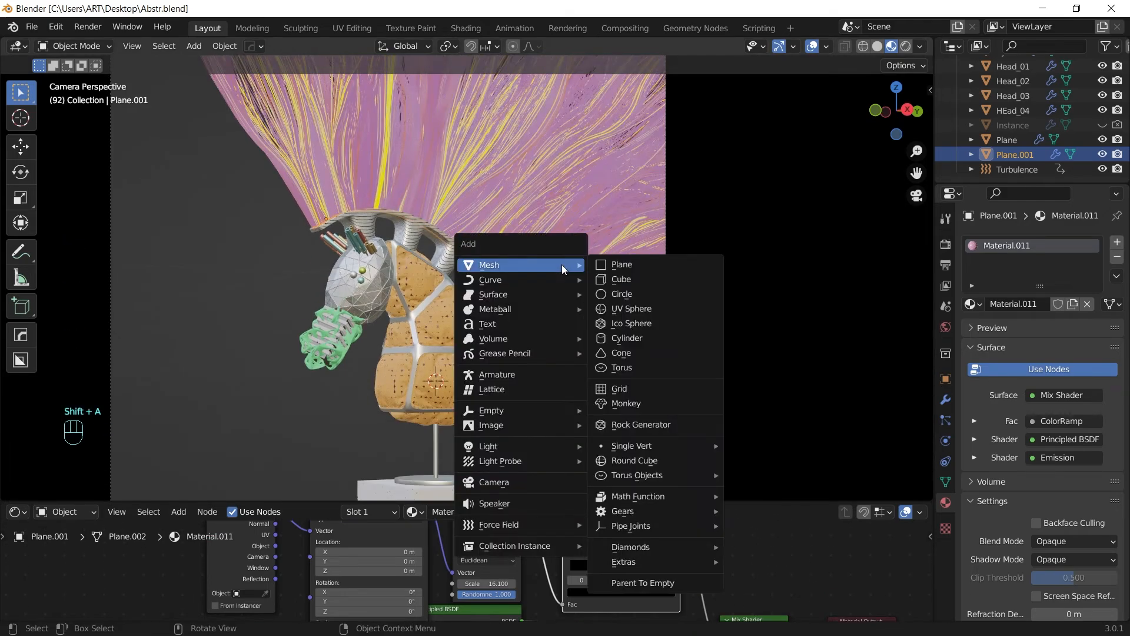
{"action": "left_click", "coordinate": [637, 266]}
{"action": "middle_click_drag", "start_coordinate": [549, 316], "coordinate": [549, 361]}
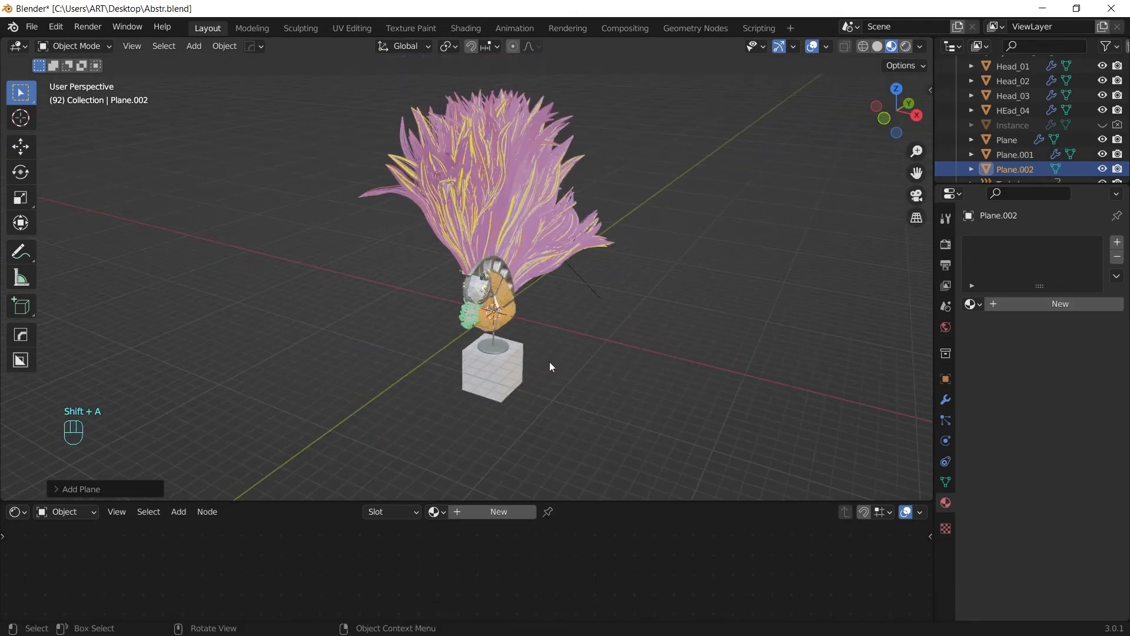
{"action": "key", "text": "s"}
{"action": "left_click", "coordinate": [643, 291]}
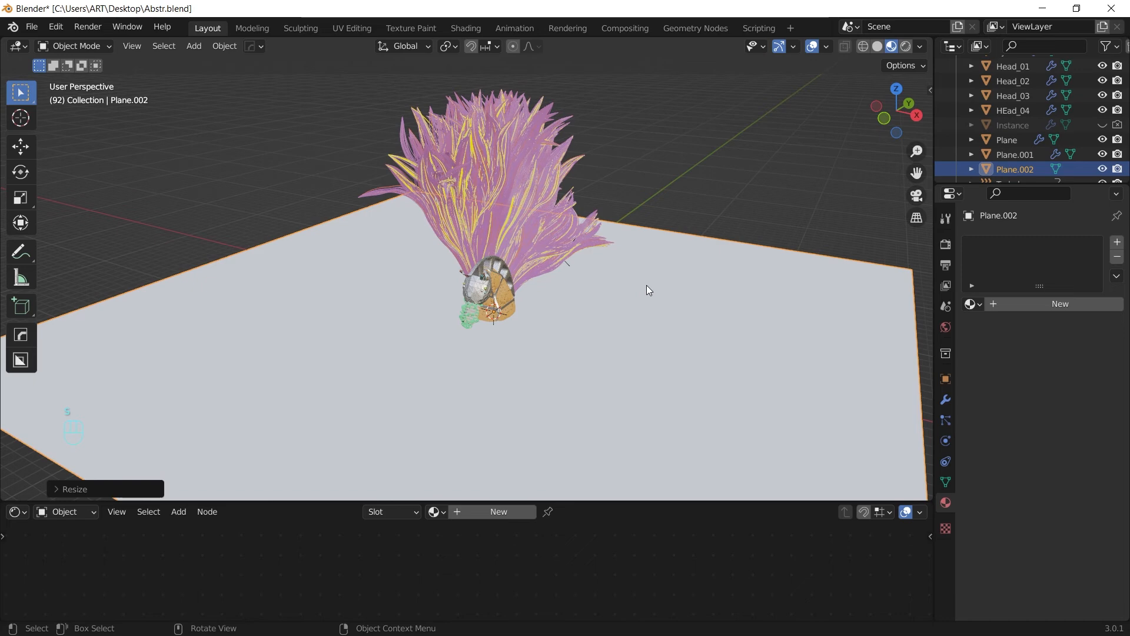
Rotate the plane 90° about the Y axis and move it along negative X to stand behind the character.
{"action": "type", "text": "ry90"}
{"action": "key", "text": "Return"}
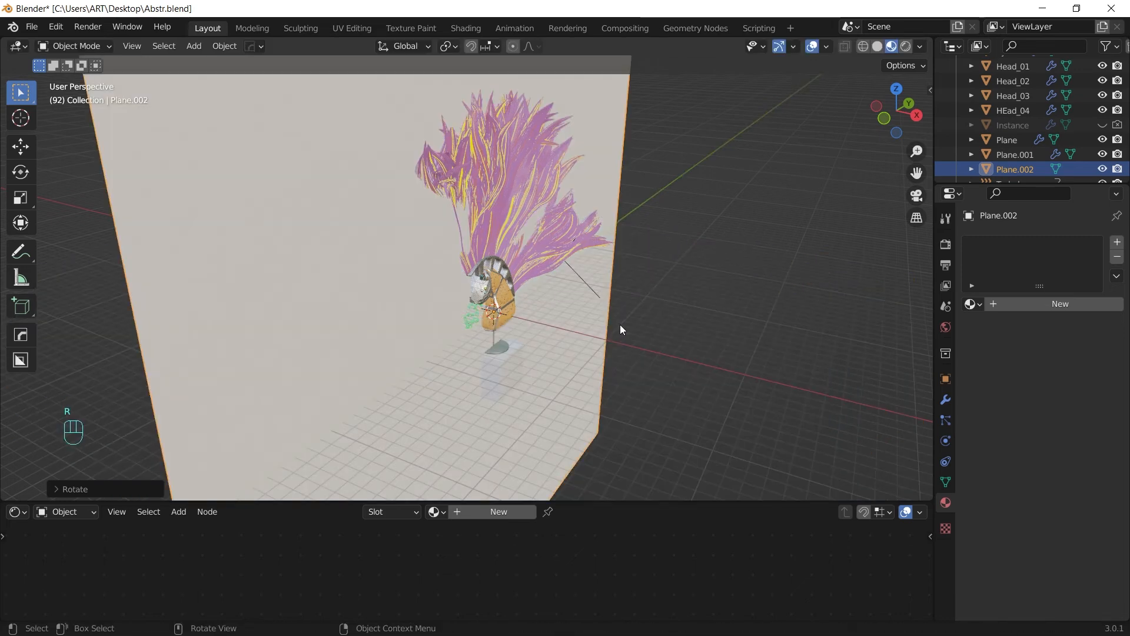
{"action": "middle_click_drag", "start_coordinate": [620, 330], "coordinate": [676, 318]}
{"action": "key", "text": "g"}
{"action": "key", "text": "x"}
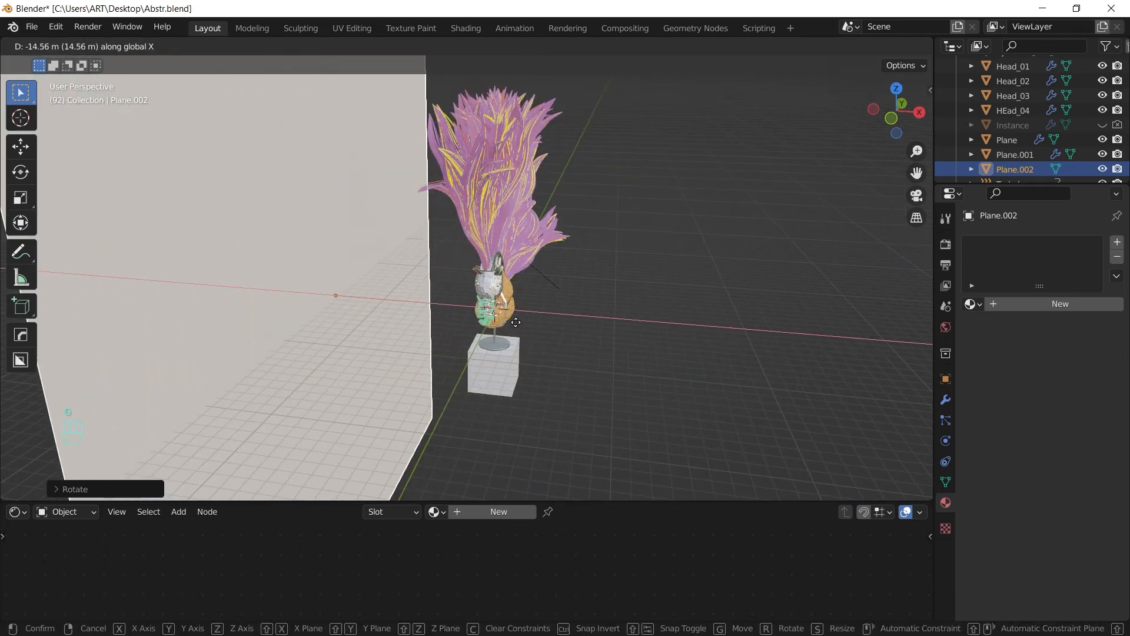
{"action": "left_click", "coordinate": [500, 321]}
Give the backdrop plane a new material with a light blue Base Color (RGB 0.191, 0.569, 0.800).
{"action": "left_click", "coordinate": [1060, 303]}
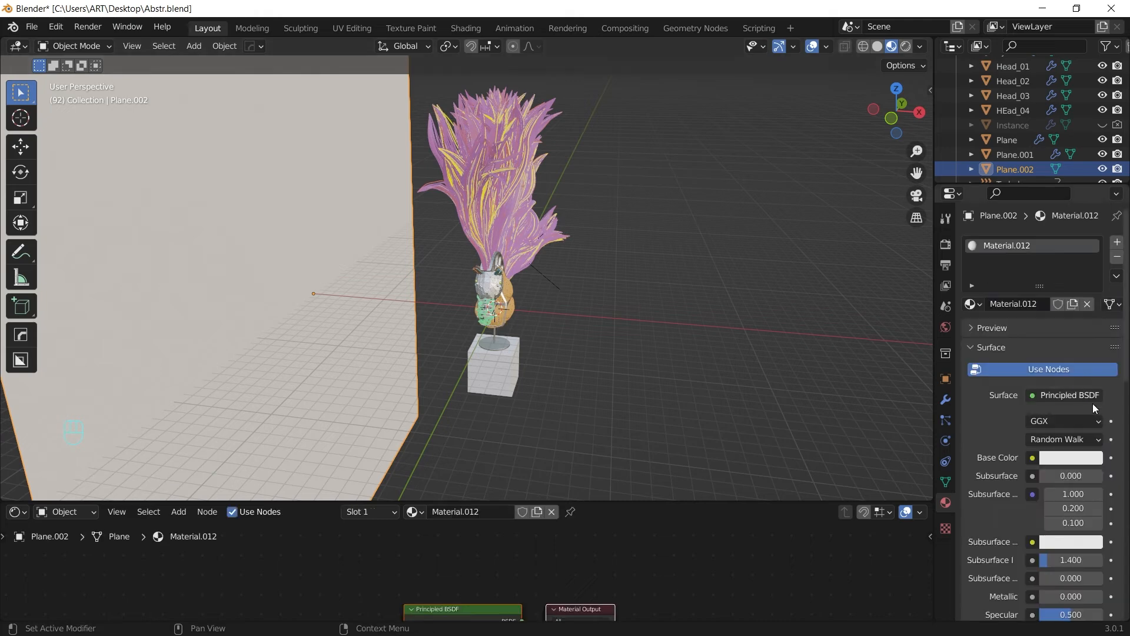
{"action": "left_click", "coordinate": [1089, 459]}
{"action": "left_click", "coordinate": [1037, 272]}
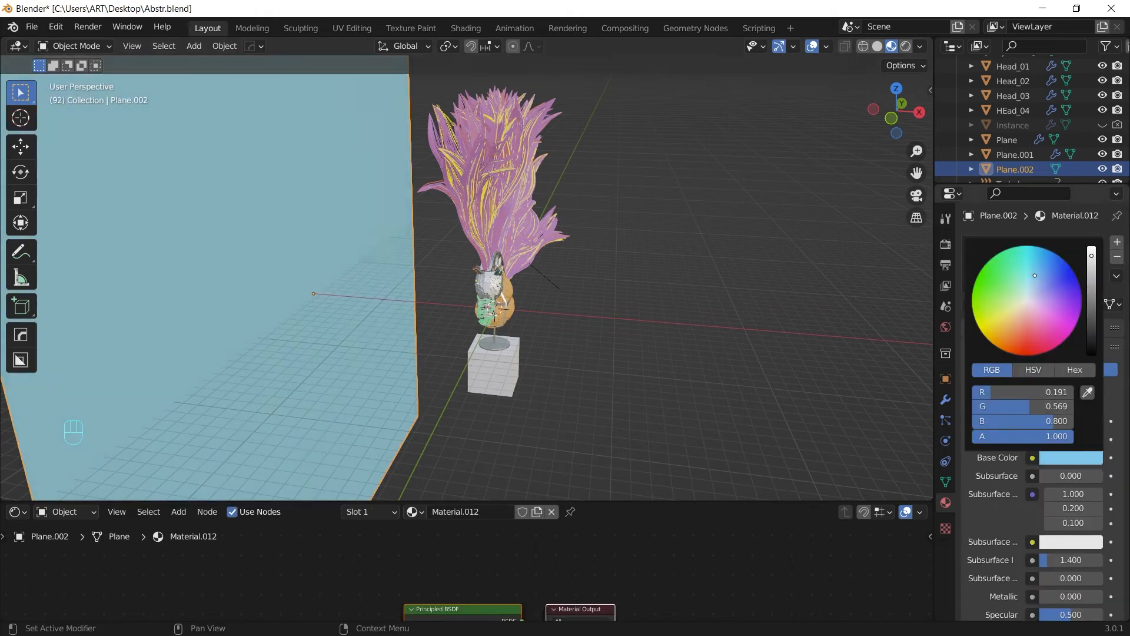
Hide the viewport's tool strip and switch the viewport shading to Rendered.
{"action": "middle_click_drag", "start_coordinate": [645, 351], "coordinate": [683, 270]}
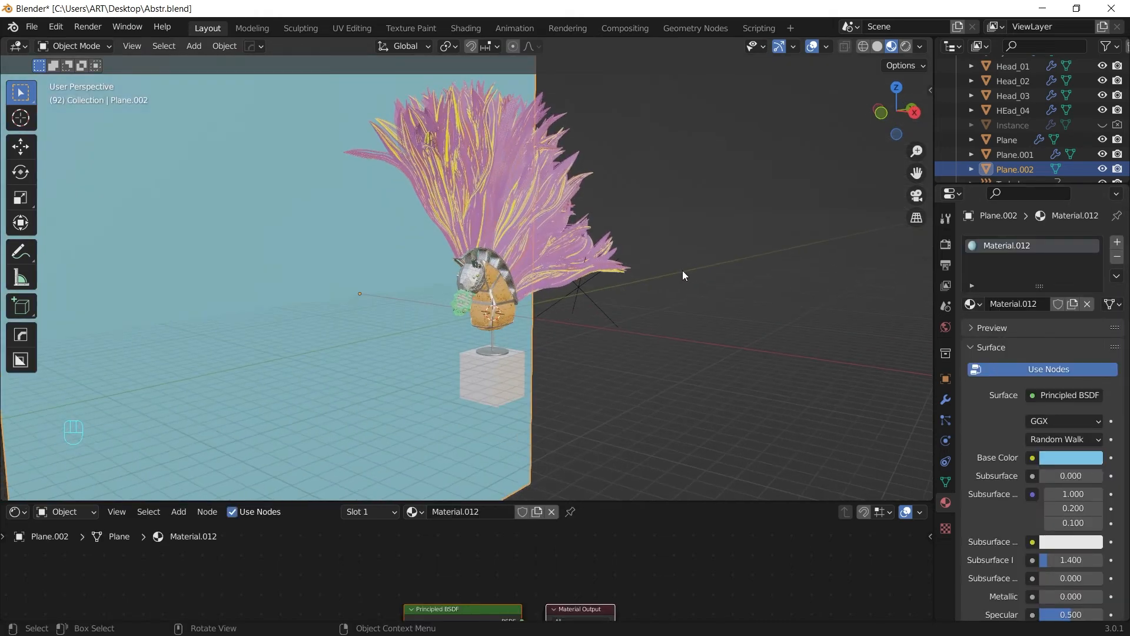
{"action": "key", "text": "t"}
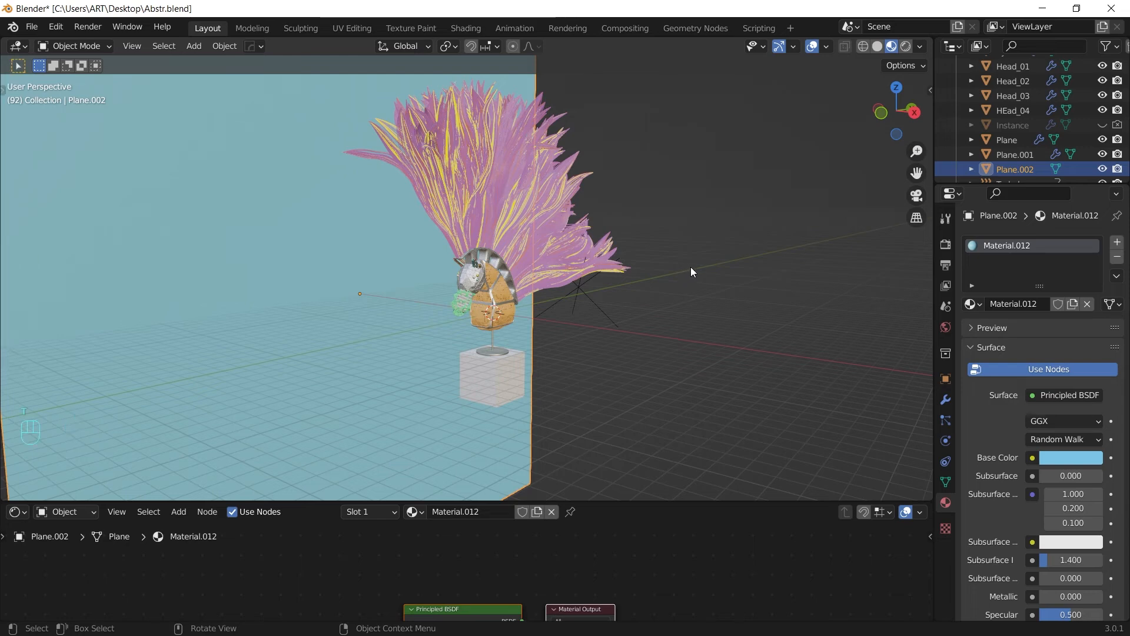
{"action": "key", "text": "z"}
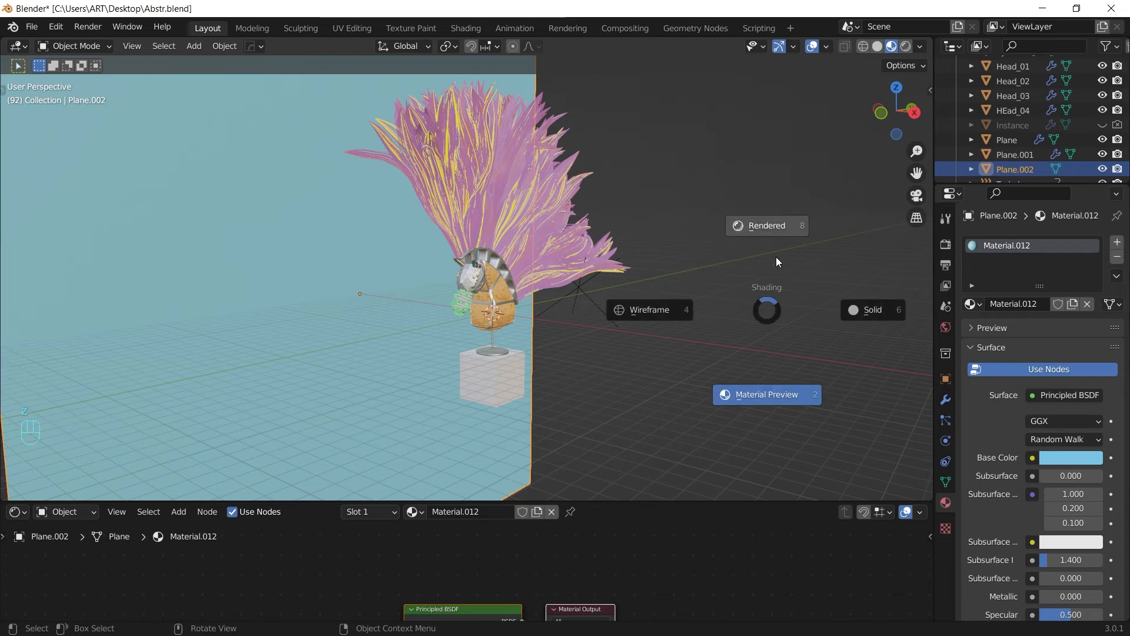
{"action": "left_click", "coordinate": [781, 231]}
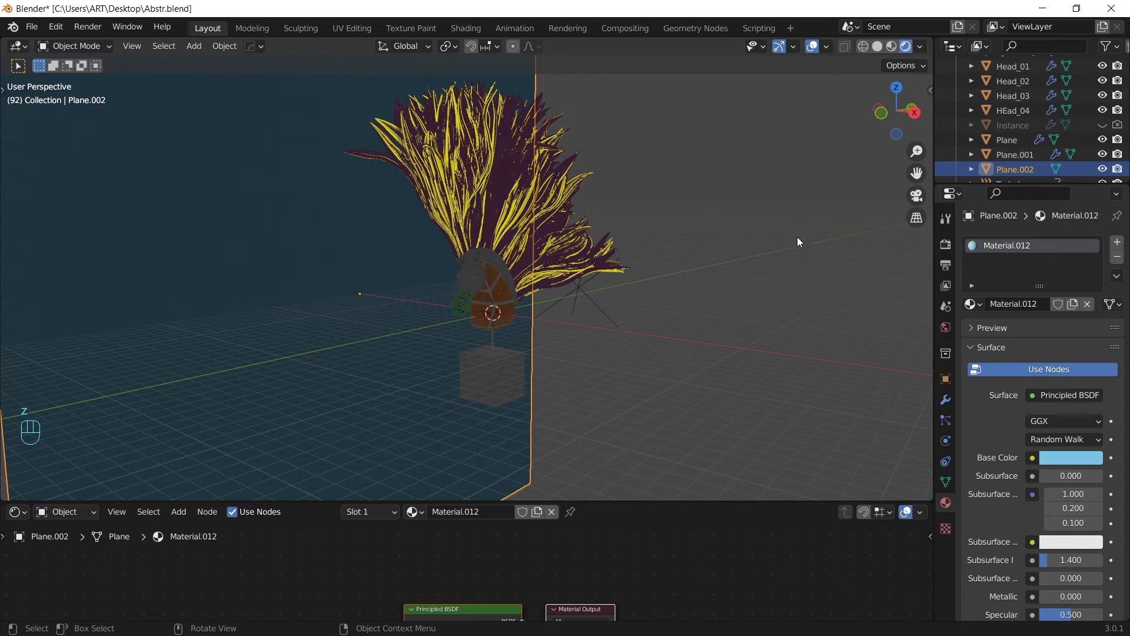
Set the world Color to an Environment Texture and load the adams_place_bridge_4k HDRI from the HDRI folder.
{"action": "left_click", "coordinate": [946, 245]}
{"action": "left_click", "coordinate": [948, 327]}
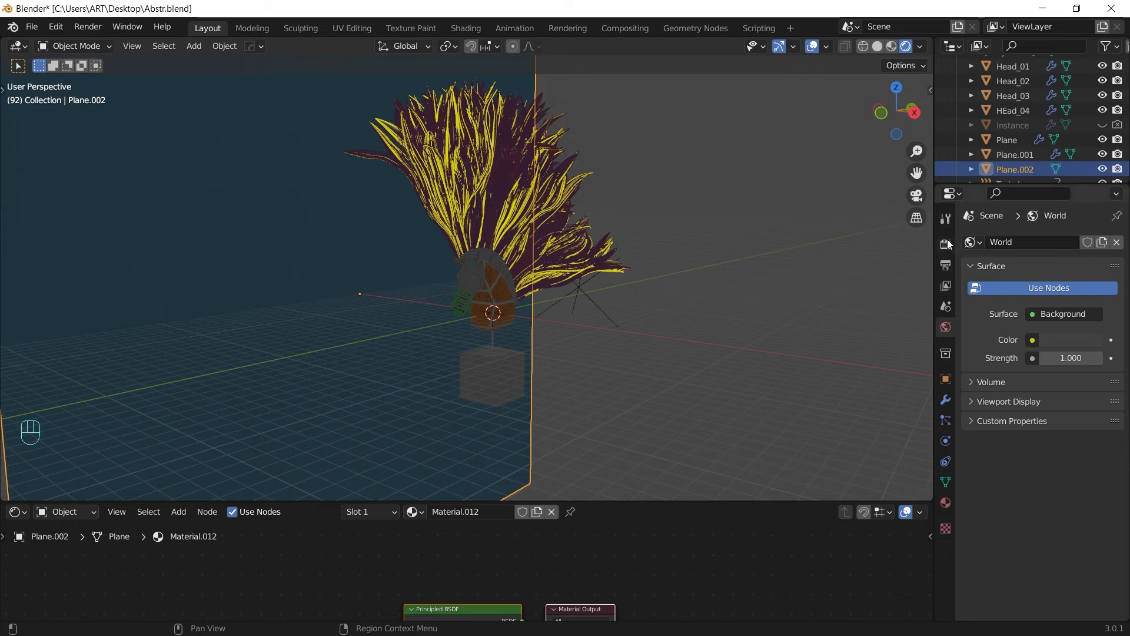
{"action": "left_click", "coordinate": [1033, 341]}
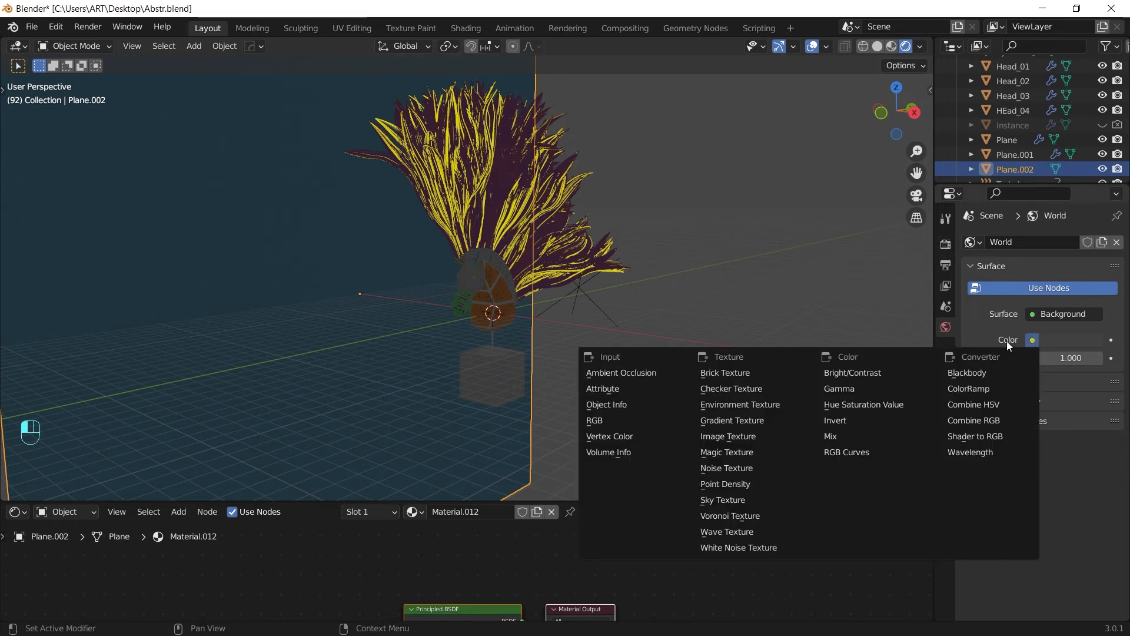
{"action": "left_click", "coordinate": [747, 404]}
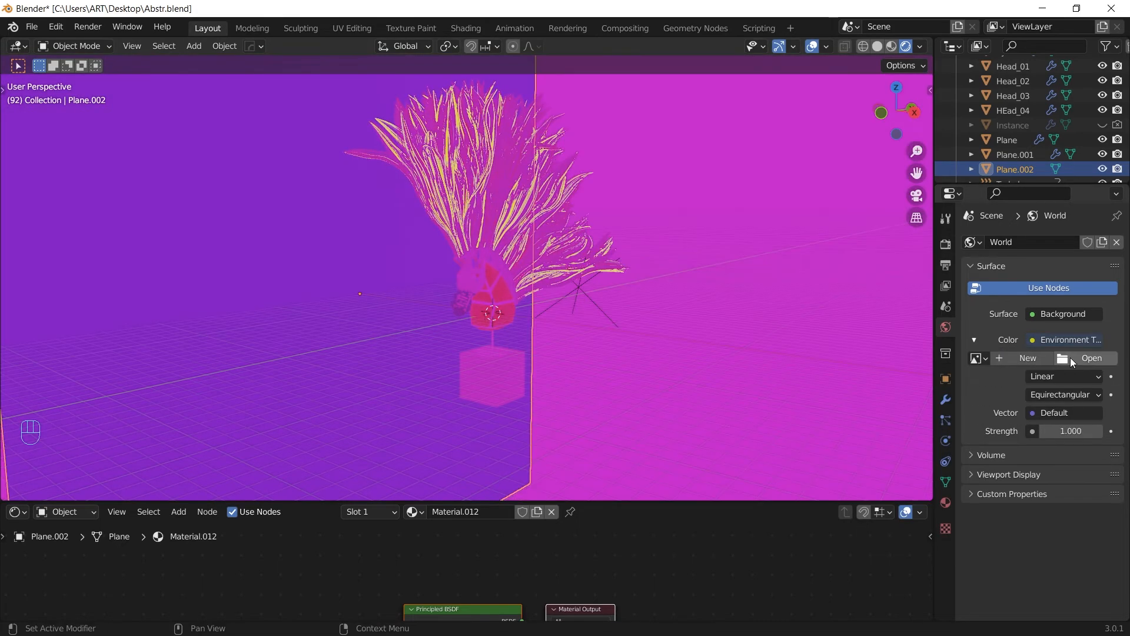
{"action": "left_click", "coordinate": [1075, 358]}
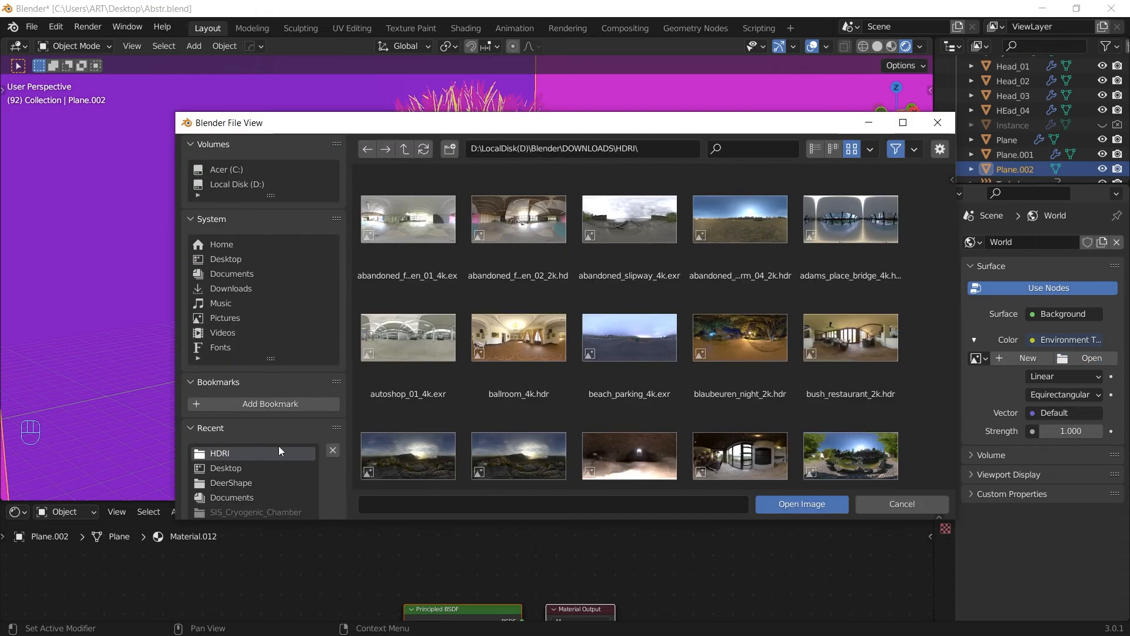
{"action": "double_click", "coordinate": [856, 232]}
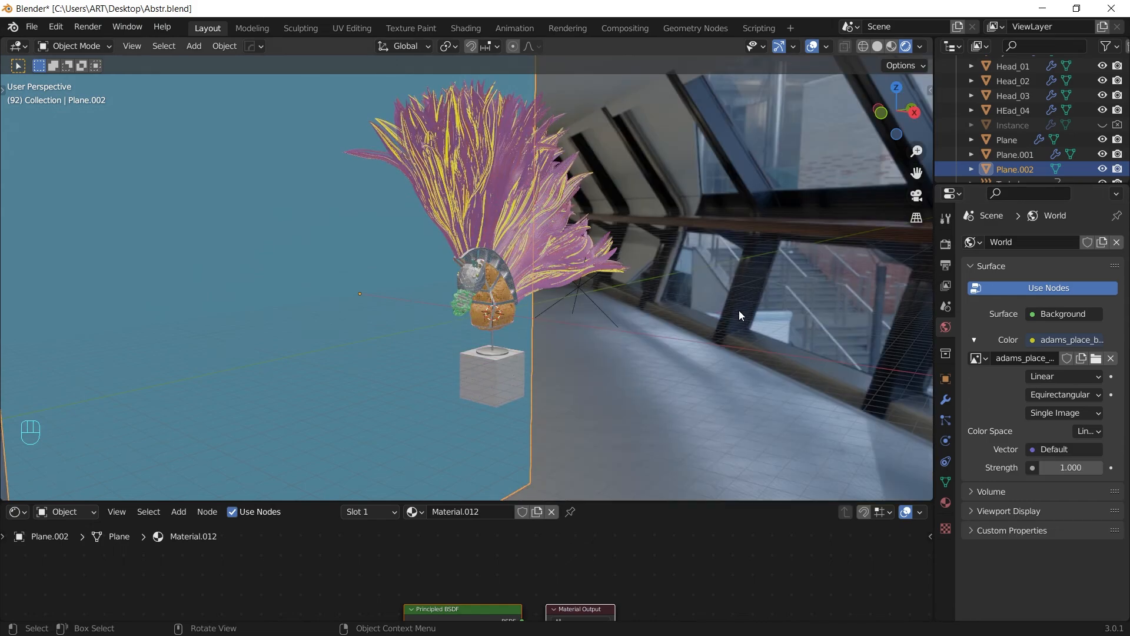
Return to the camera view and enable Ambient Occlusion, Bloom and Screen Space Reflections for the Eevee render.
{"action": "middle_click_drag", "start_coordinate": [659, 275], "coordinate": [576, 313]}
{"action": "key", "text": "KP_0"}
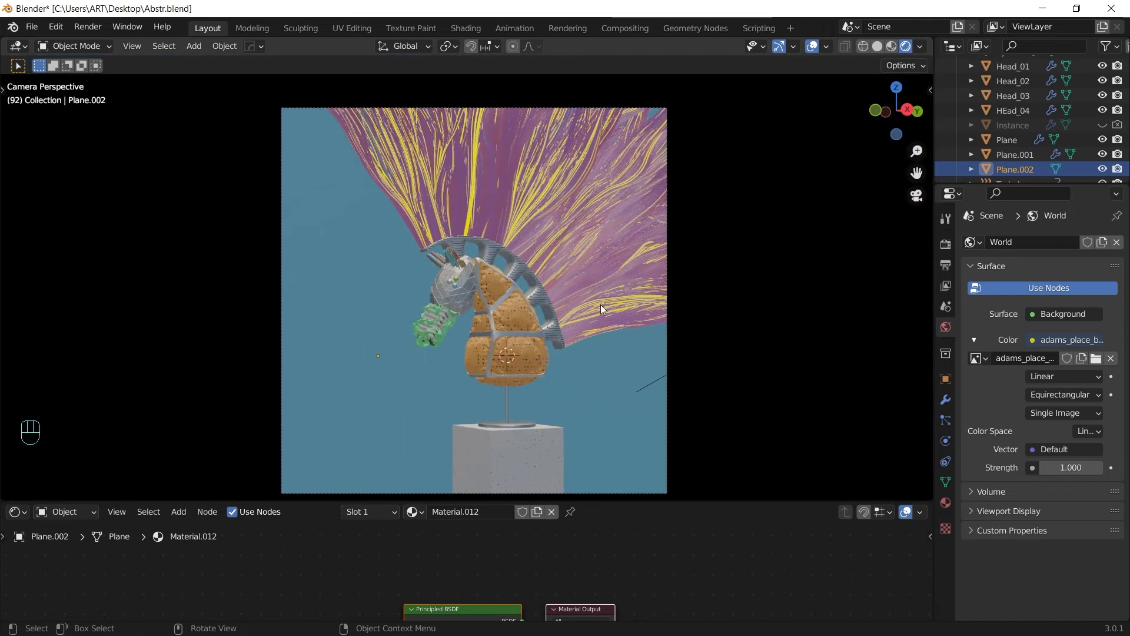
{"action": "left_click", "coordinate": [946, 244]}
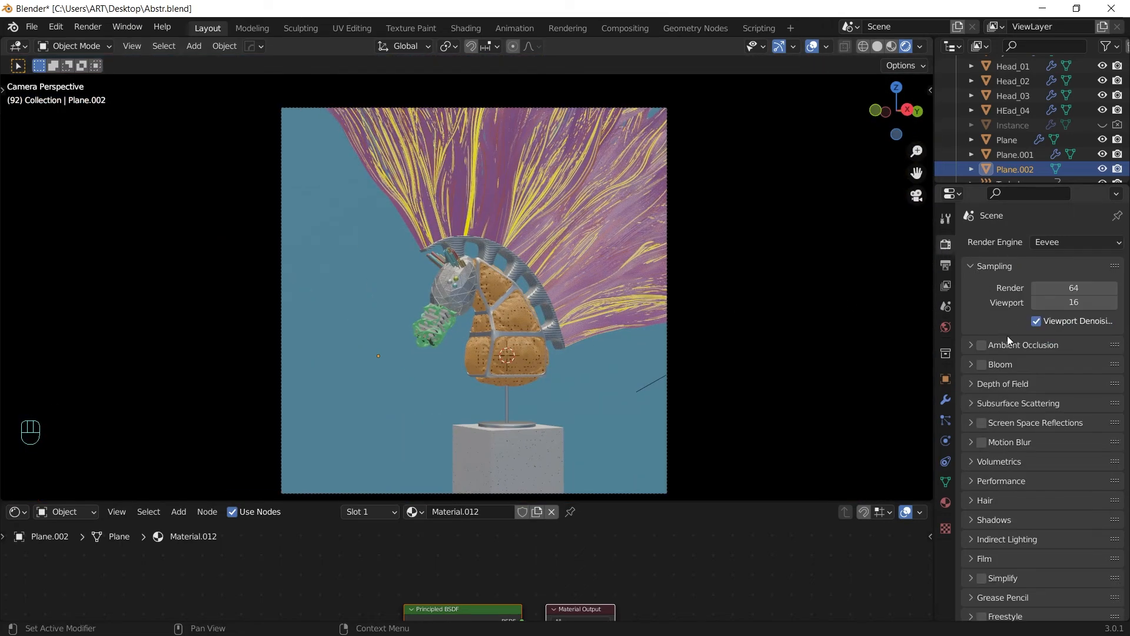
{"action": "left_click", "coordinate": [981, 346]}
{"action": "left_click", "coordinate": [981, 364]}
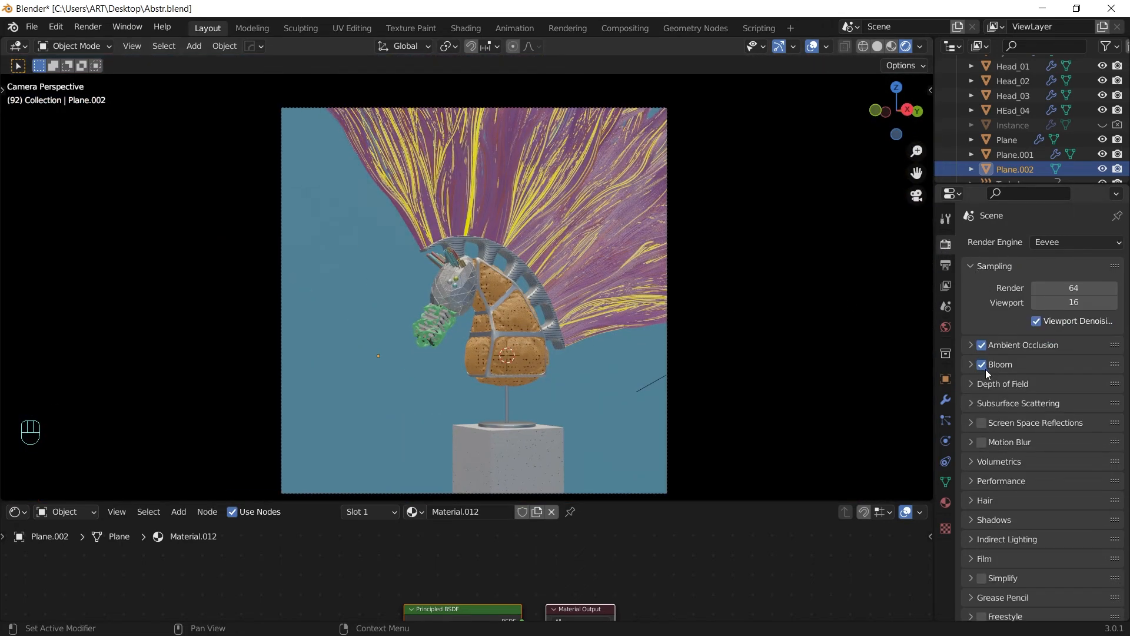
{"action": "left_click", "coordinate": [981, 423]}
{"action": "scroll", "coordinate": [1004, 434], "scroll_direction": "down", "scroll_amount": 1}
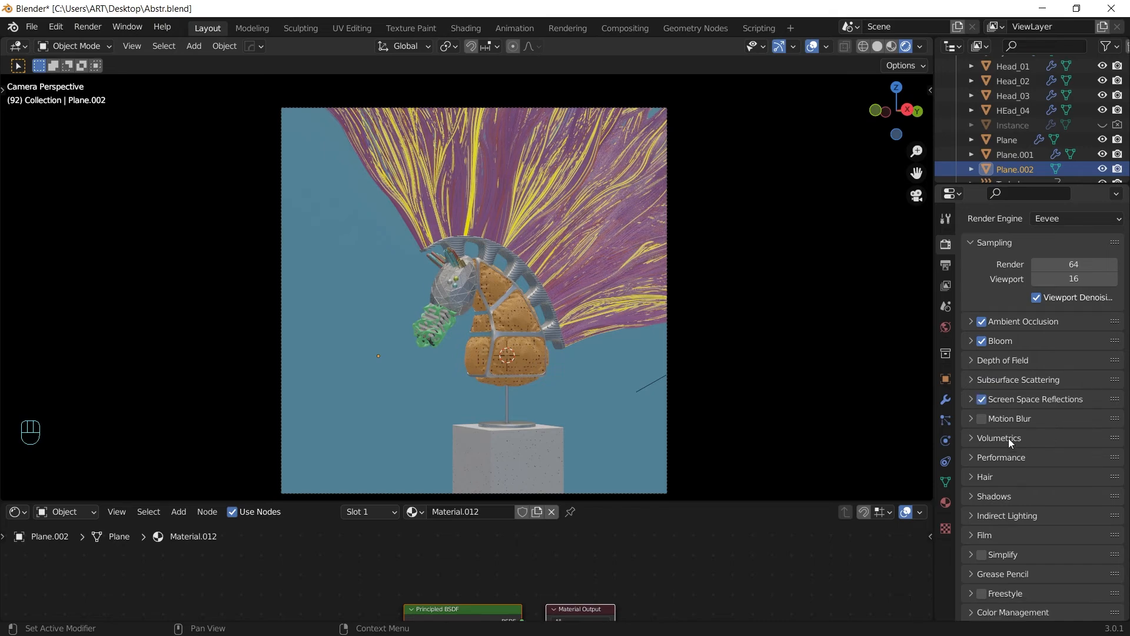
Try the Strip hair shape type on the character's mane up close and switch back to Strand for comparison.
{"action": "left_click", "coordinate": [976, 475]}
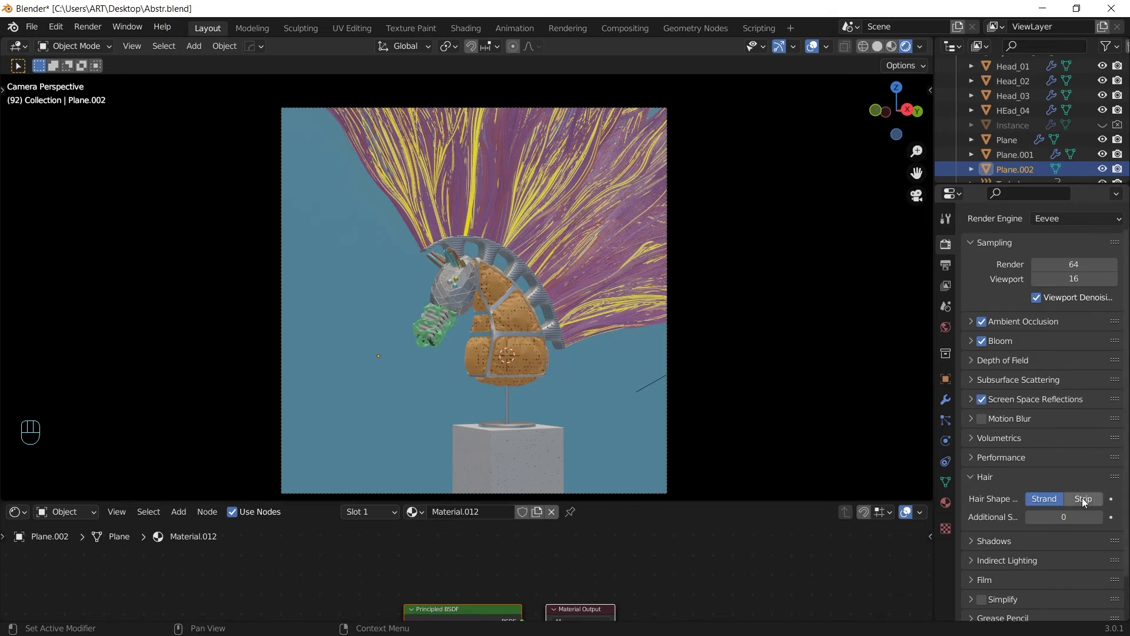
{"action": "left_click", "coordinate": [1081, 496]}
{"action": "scroll", "coordinate": [458, 206], "scroll_direction": "up", "scroll_amount": 1}
{"action": "scroll", "coordinate": [458, 206], "scroll_direction": "up", "scroll_amount": 2}
{"action": "middle_click_drag", "start_coordinate": [422, 185], "coordinate": [521, 265], "text": "shift"}
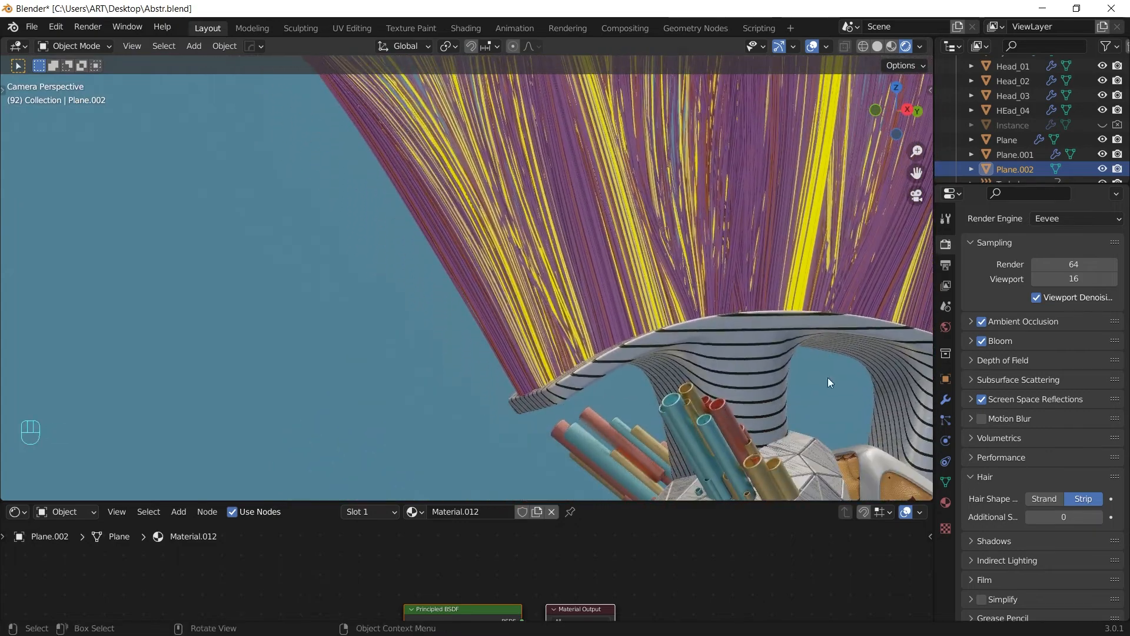
{"action": "left_click", "coordinate": [1057, 501]}
{"action": "scroll", "coordinate": [506, 294], "scroll_direction": "up", "scroll_amount": 3}
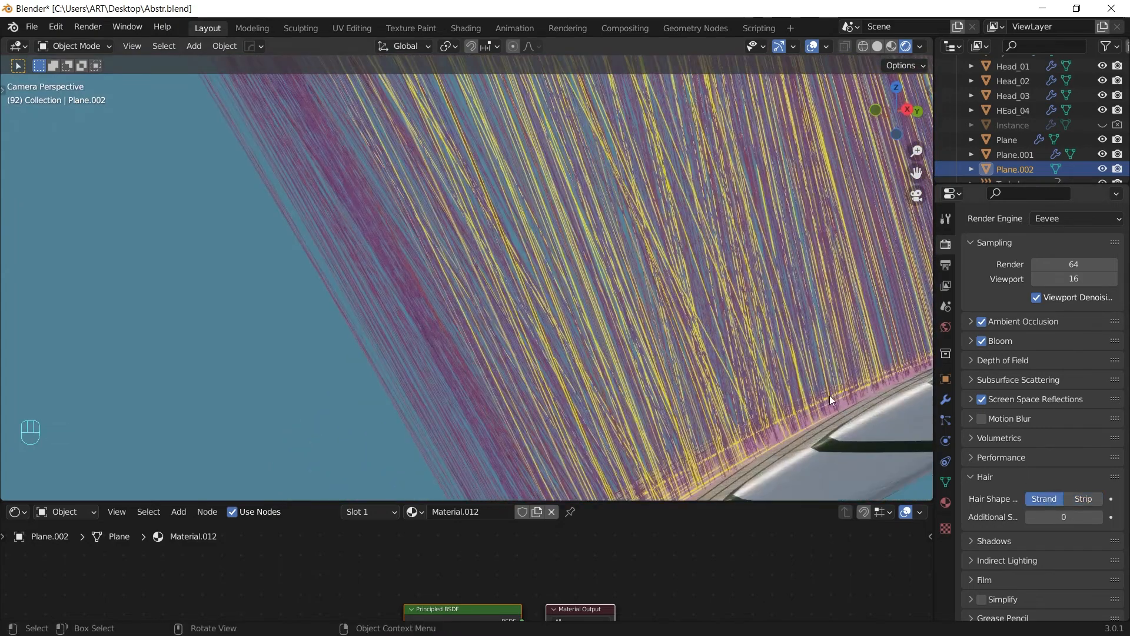
Set the Eevee hair shape type to Strip and check the mane across the character's head.
{"action": "left_click", "coordinate": [1094, 499]}
{"action": "scroll", "coordinate": [683, 315], "scroll_direction": "down", "scroll_amount": 3}
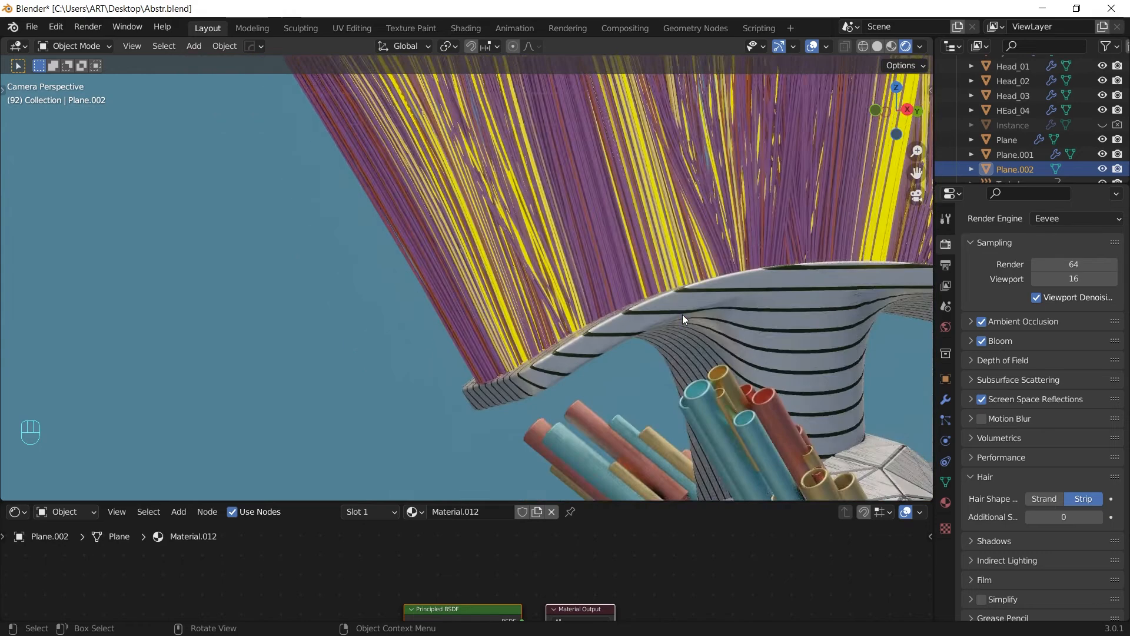
{"action": "scroll", "coordinate": [676, 324], "scroll_direction": "down", "scroll_amount": 3}
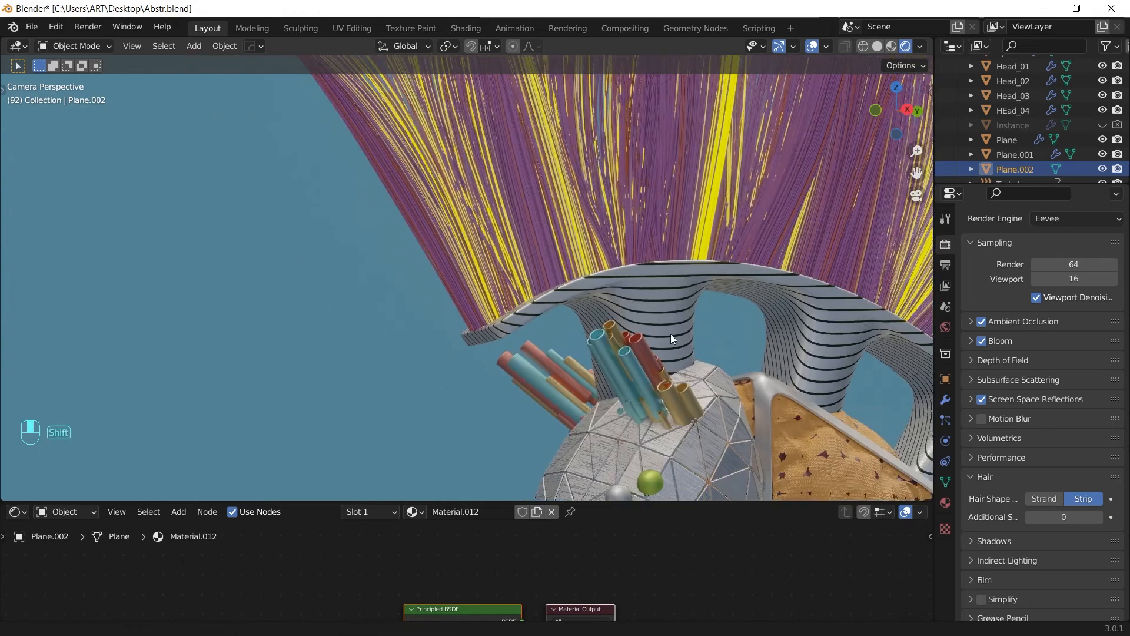
{"action": "scroll", "coordinate": [624, 255], "scroll_direction": "down", "scroll_amount": 2}
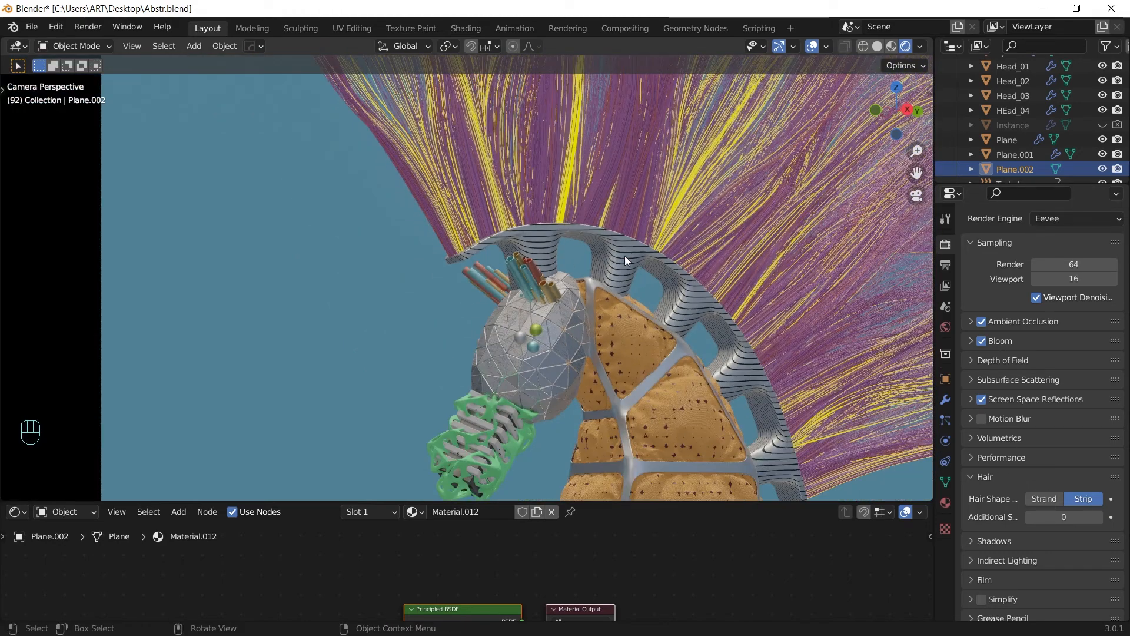
Set the Diameter Root in the mane particle system's Hair Shape settings to 2 m and inspect the thicker strands.
{"action": "left_click", "coordinate": [664, 192]}
{"action": "left_click", "coordinate": [946, 420]}
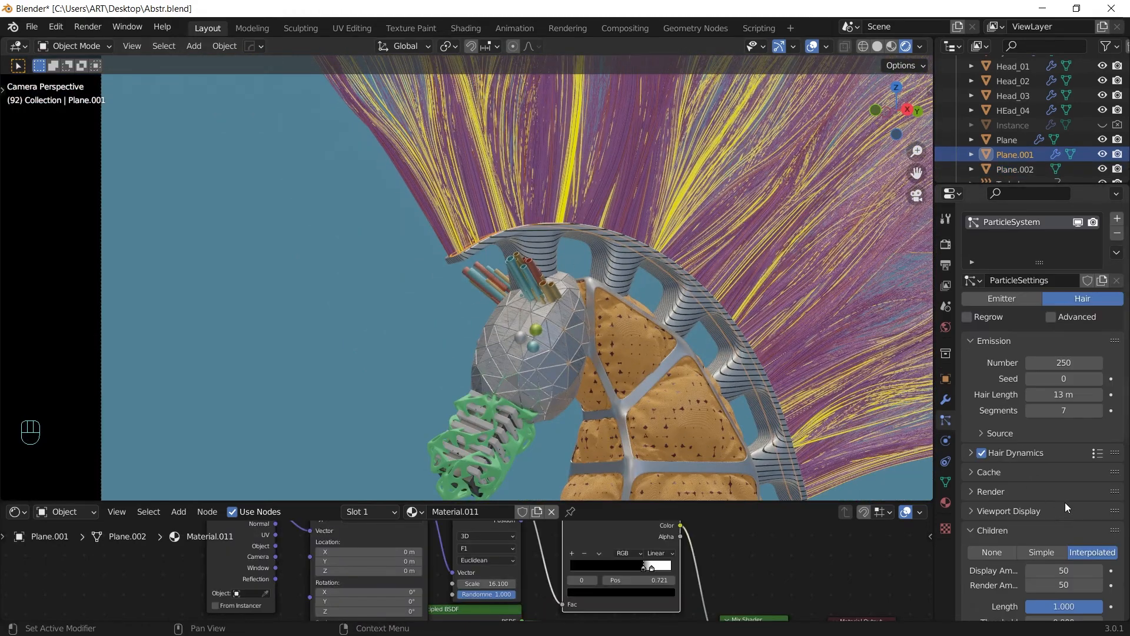
{"action": "scroll", "coordinate": [1065, 503], "scroll_direction": "down", "scroll_amount": 5}
{"action": "left_click", "coordinate": [990, 393]}
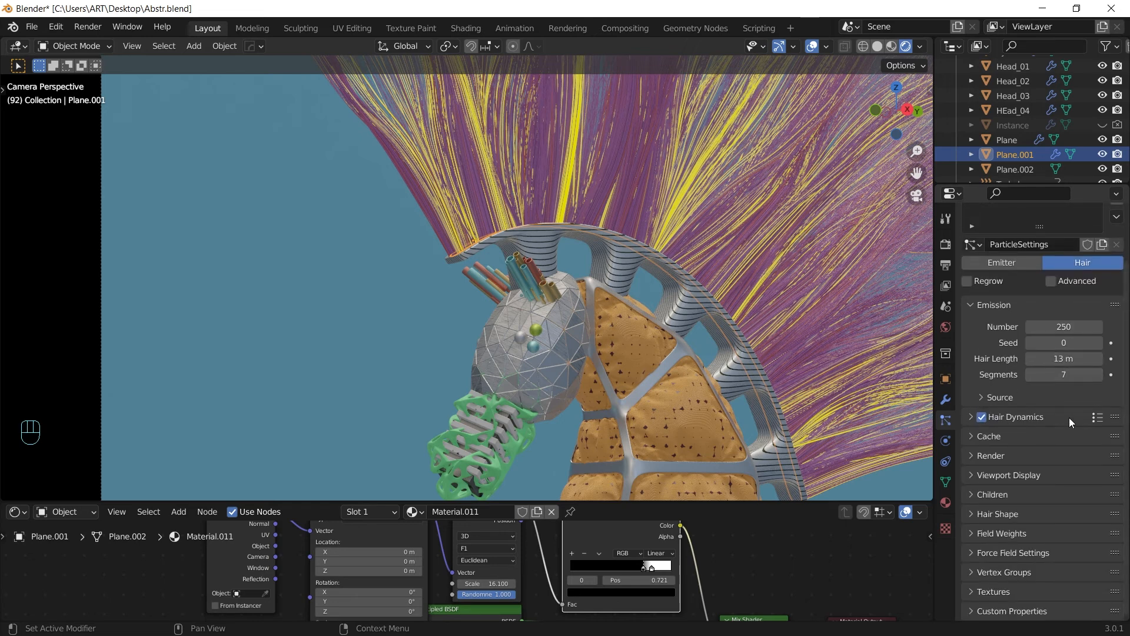
{"action": "left_click", "coordinate": [979, 510]}
{"action": "scroll", "coordinate": [1060, 465], "scroll_direction": "down", "scroll_amount": 4}
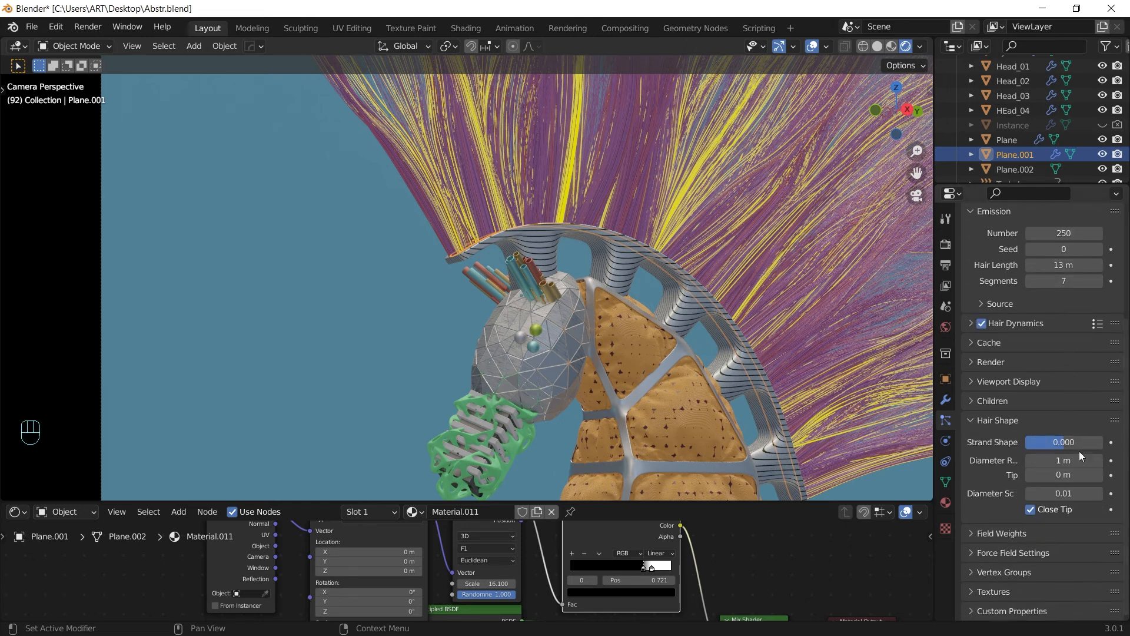
{"action": "left_click", "coordinate": [1049, 461]}
{"action": "type", "text": "2"}
{"action": "key", "text": "Return"}
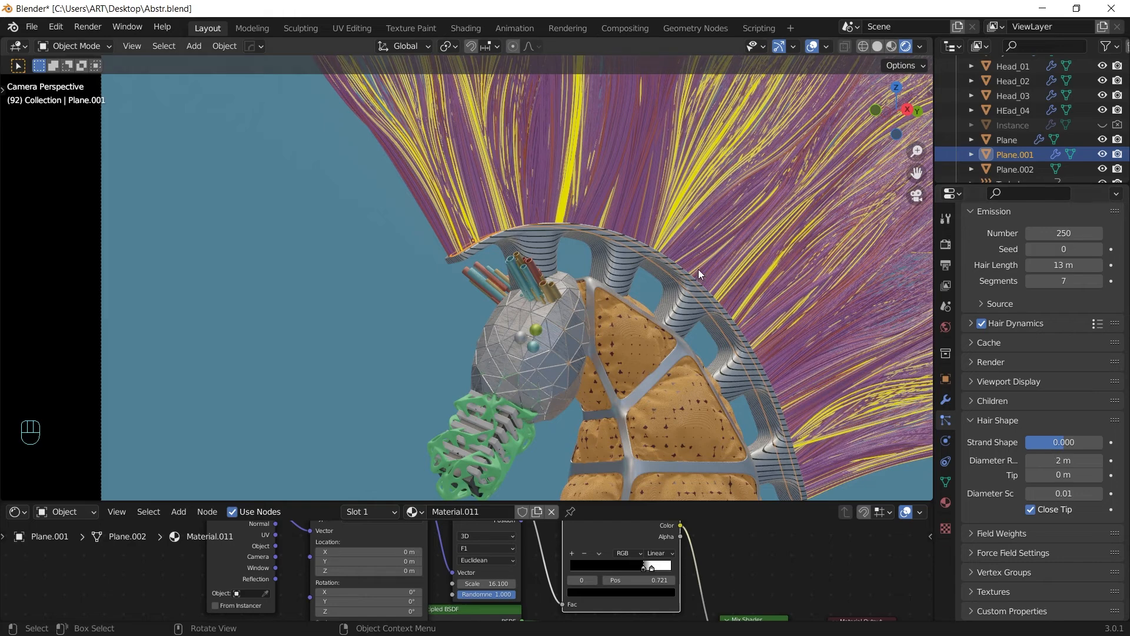
{"action": "scroll", "coordinate": [694, 231], "scroll_direction": "up", "scroll_amount": 5}
{"action": "middle_click_drag", "start_coordinate": [512, 254], "coordinate": [582, 407], "text": "shift"}
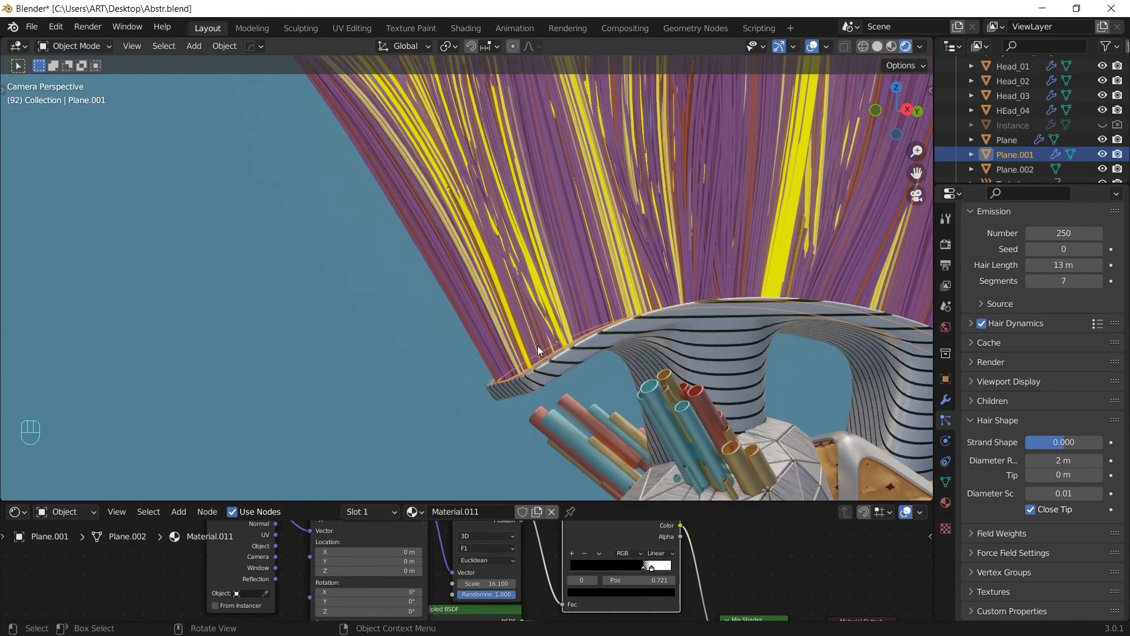
{"action": "scroll", "coordinate": [538, 345], "scroll_direction": "down", "scroll_amount": 5}
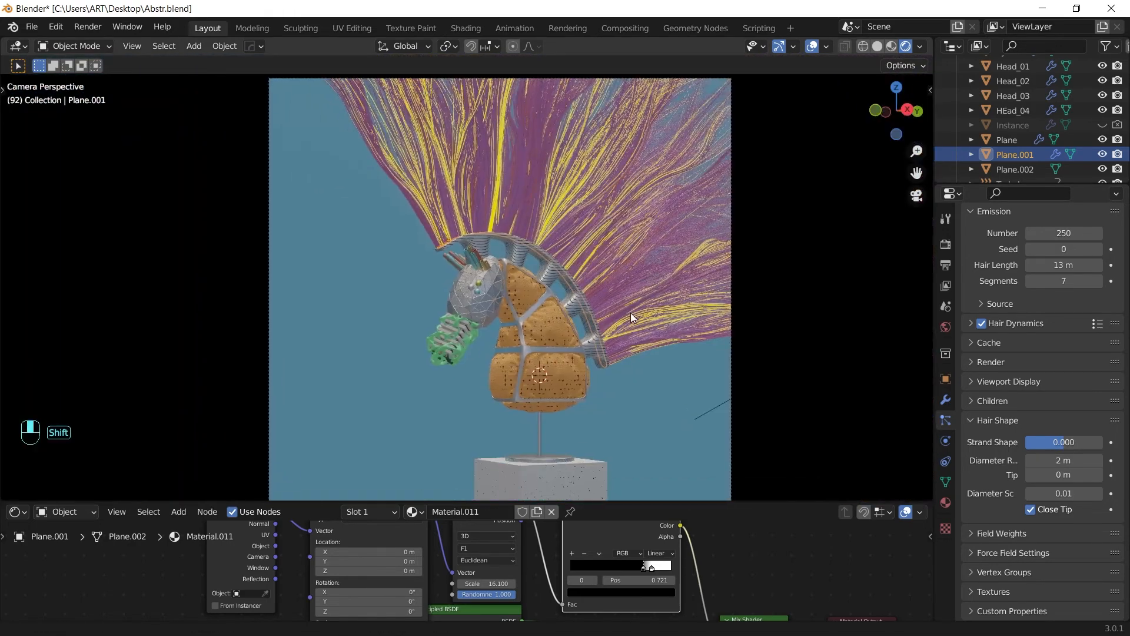
{"action": "left_click", "coordinate": [973, 419]}
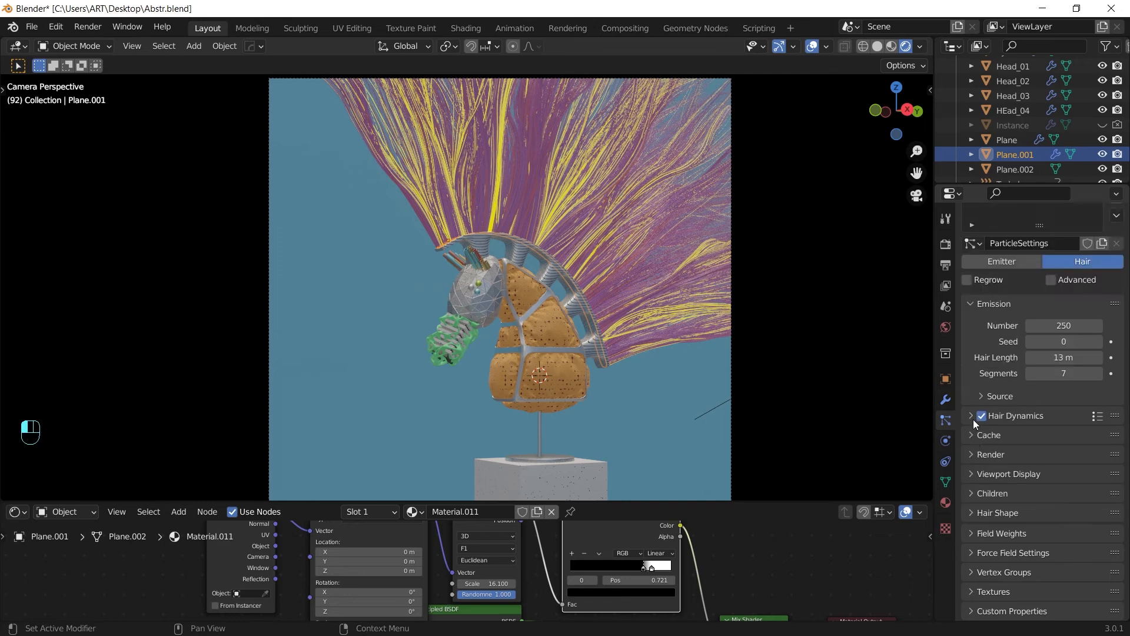
Set the render's Color Management Look to Very High Contrast after trying High Contrast.
{"action": "left_click", "coordinate": [946, 245]}
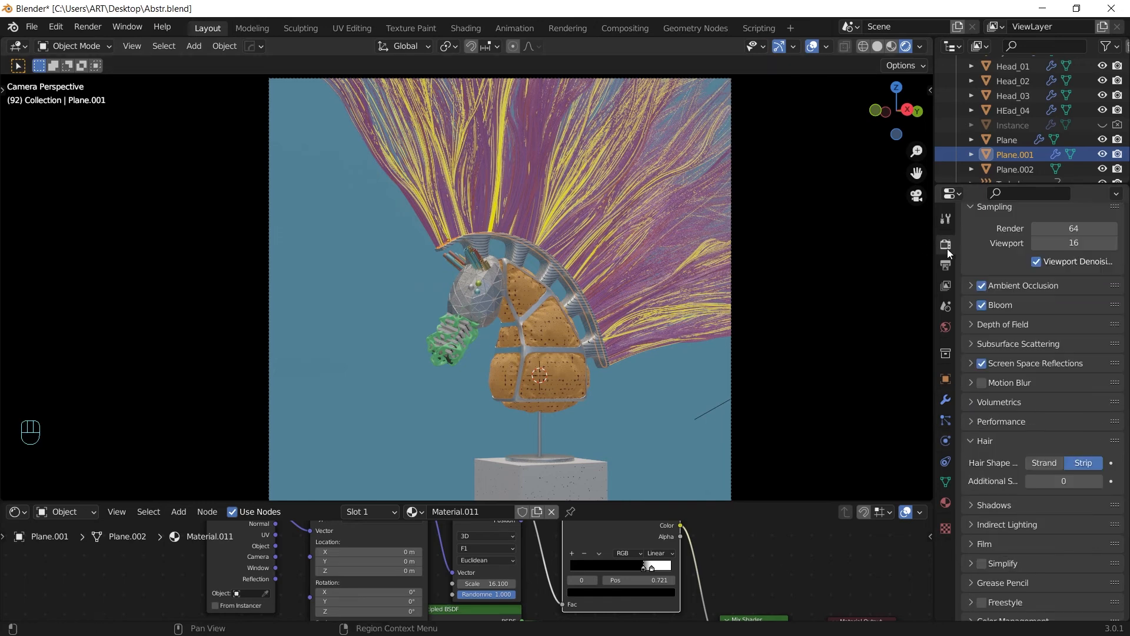
{"action": "scroll", "coordinate": [1090, 450], "scroll_direction": "down", "scroll_amount": 1}
{"action": "left_click", "coordinate": [970, 612]}
{"action": "scroll", "coordinate": [1062, 429], "scroll_direction": "down", "scroll_amount": 5}
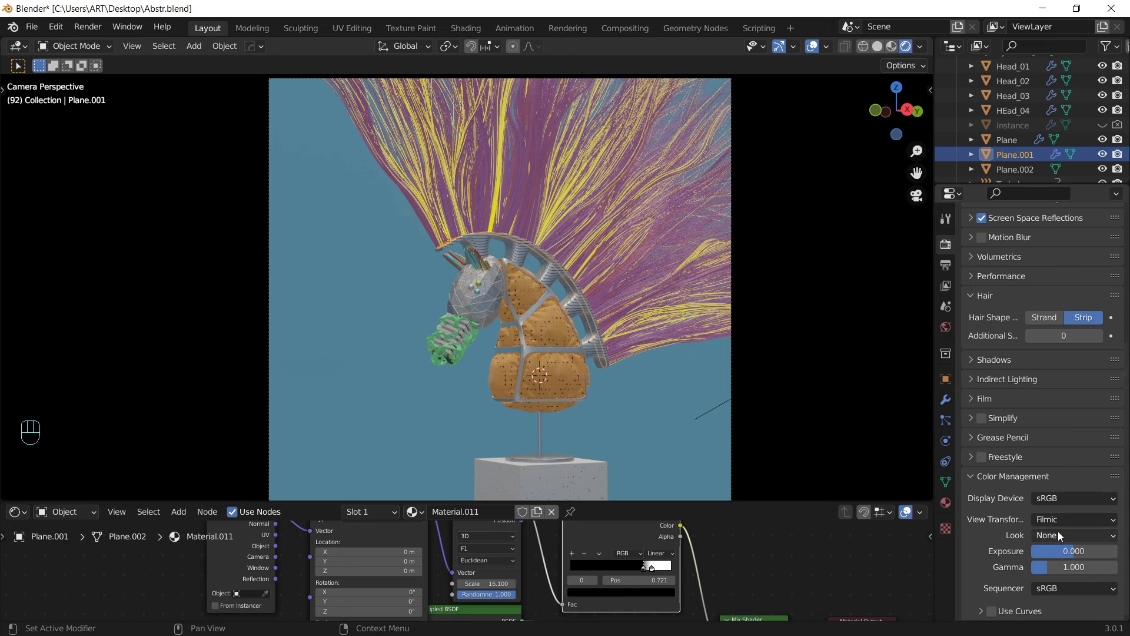
{"action": "left_click", "coordinate": [1057, 532]}
{"action": "left_click", "coordinate": [1033, 486]}
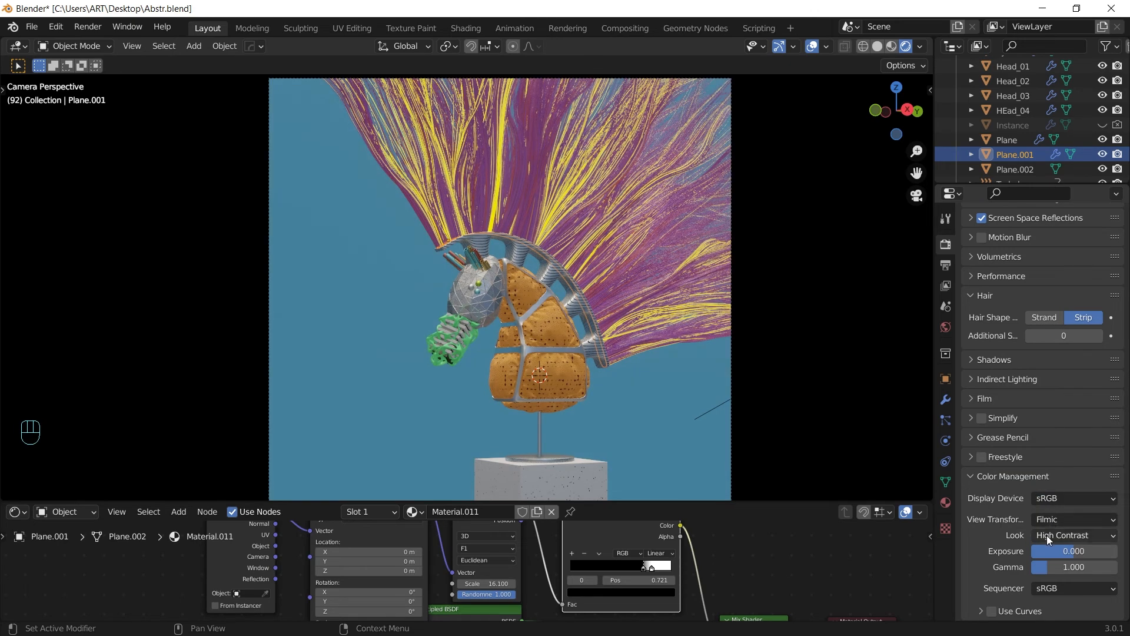
{"action": "left_click", "coordinate": [1046, 535]}
{"action": "left_click", "coordinate": [1044, 501]}
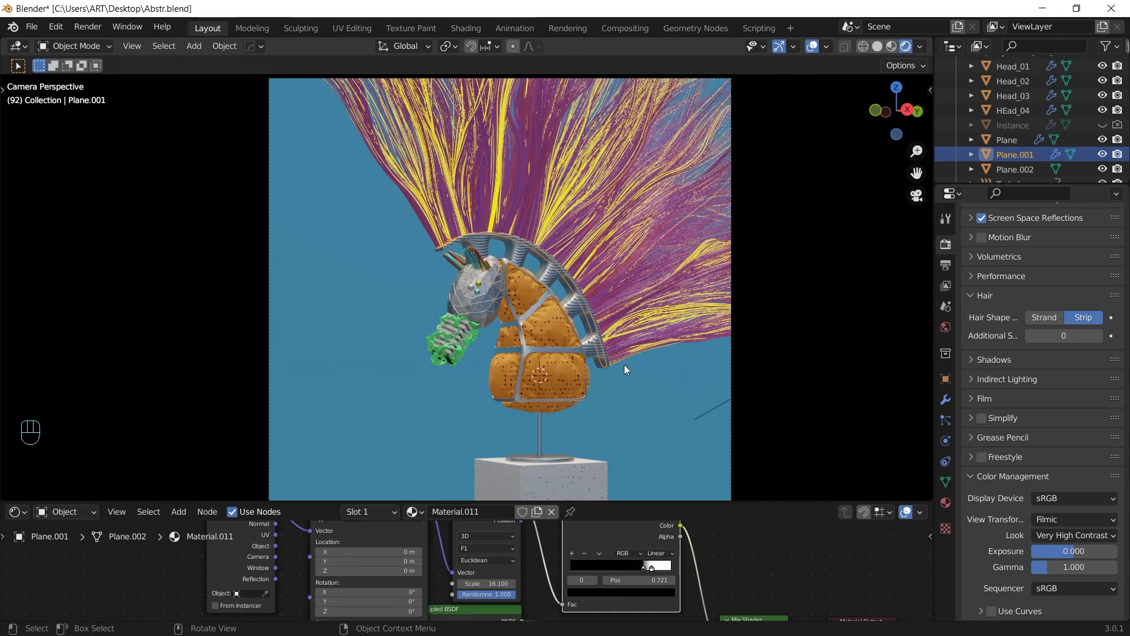
Split the 3D viewport into two side-by-side views and show the left one as an enlarged Rendered camera view.
{"action": "scroll", "coordinate": [624, 364], "scroll_direction": "down", "scroll_amount": 1}
{"action": "middle_click_drag", "start_coordinate": [596, 426], "coordinate": [615, 356], "text": "shift"}
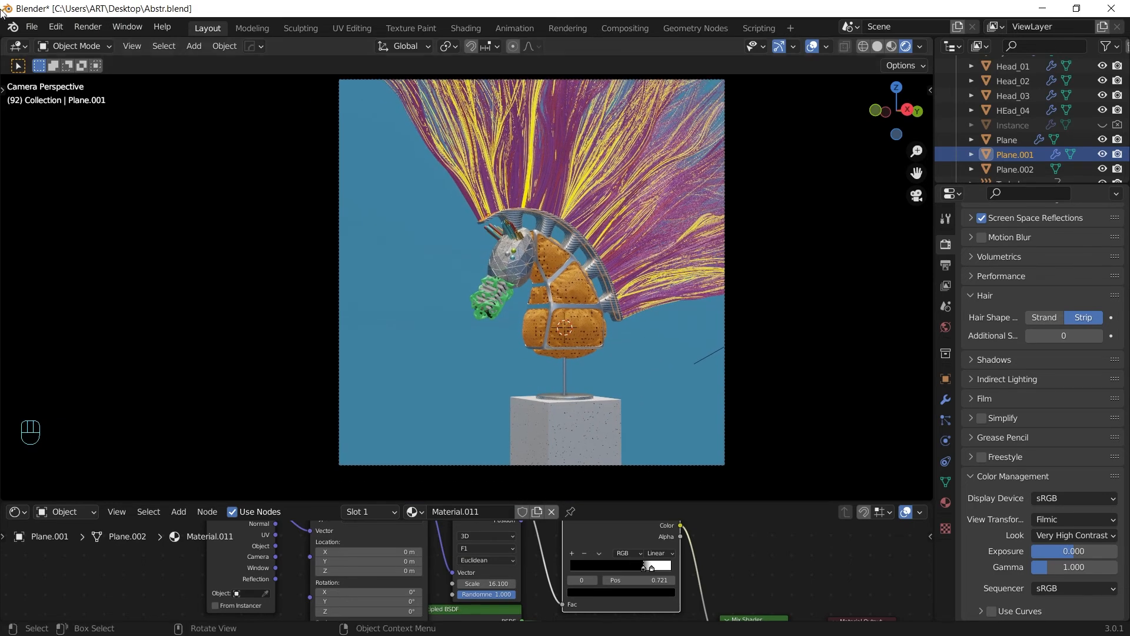
{"action": "left_click_drag", "start_coordinate": [2, 43], "coordinate": [458, 101]}
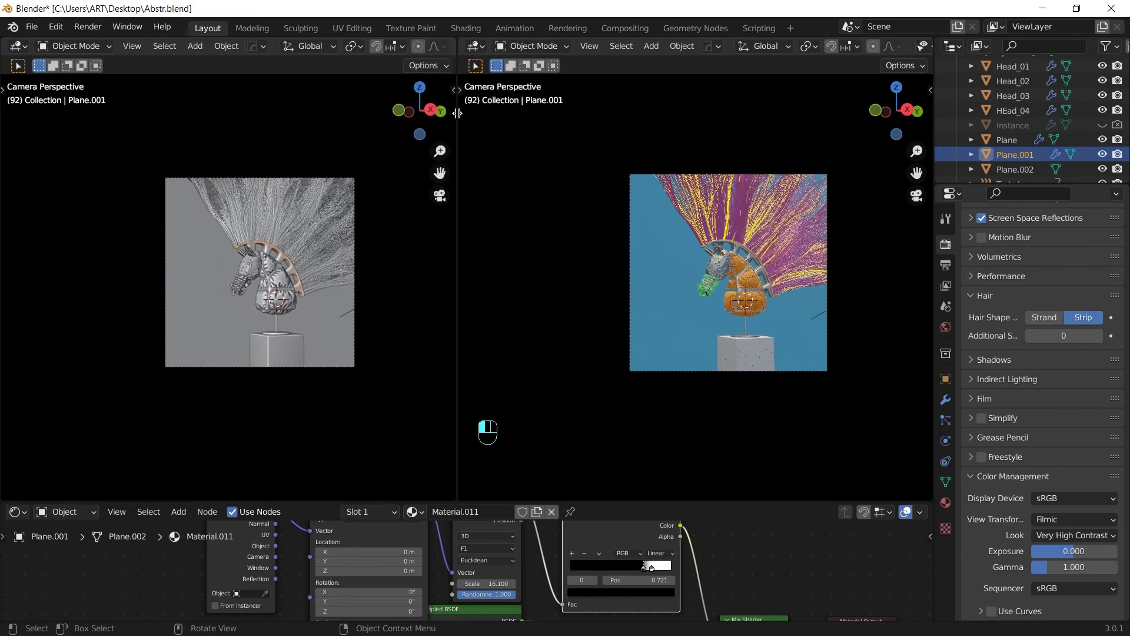
{"action": "scroll", "coordinate": [225, 299], "scroll_direction": "up", "scroll_amount": 4}
{"action": "key", "text": "z"}
{"action": "middle_click_drag", "start_coordinate": [227, 154], "coordinate": [124, 163], "text": "shift"}
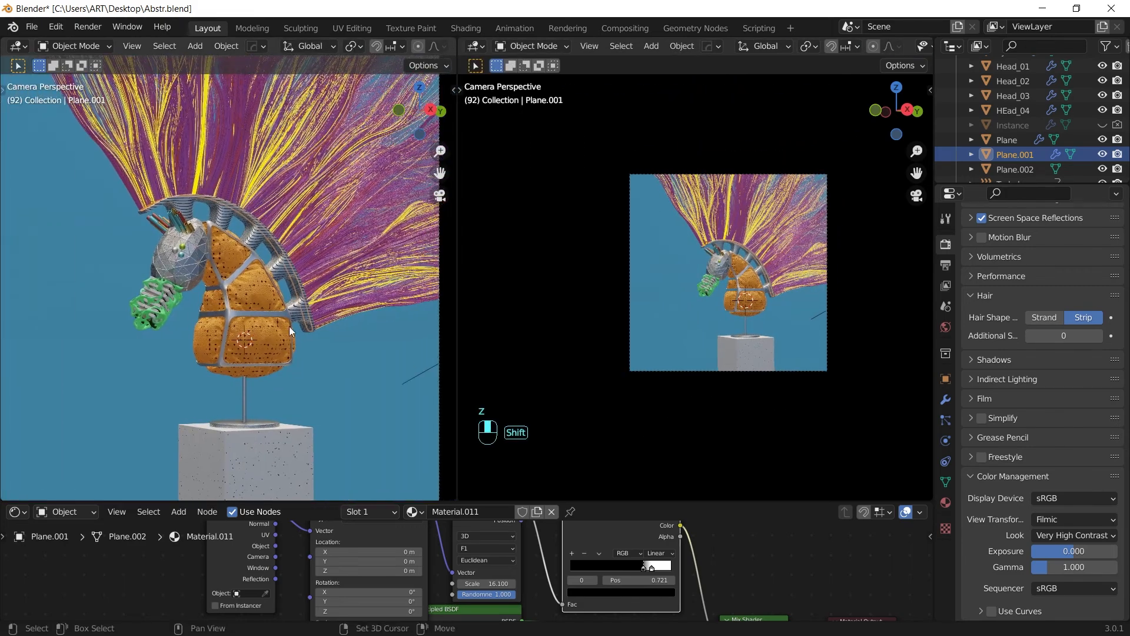
Orbit the second view out of the camera, add an Area light and place it in front of the horse head.
{"action": "mouse_move", "coordinate": [668, 268]}
{"action": "middle_mouse_down"}
{"action": "mouse_move", "coordinate": [735, 272]}
{"action": "mouse_move", "coordinate": [760, 298]}
{"action": "mouse_move", "coordinate": [684, 306]}
{"action": "middle_mouse_up"}
{"action": "key", "text": "z"}
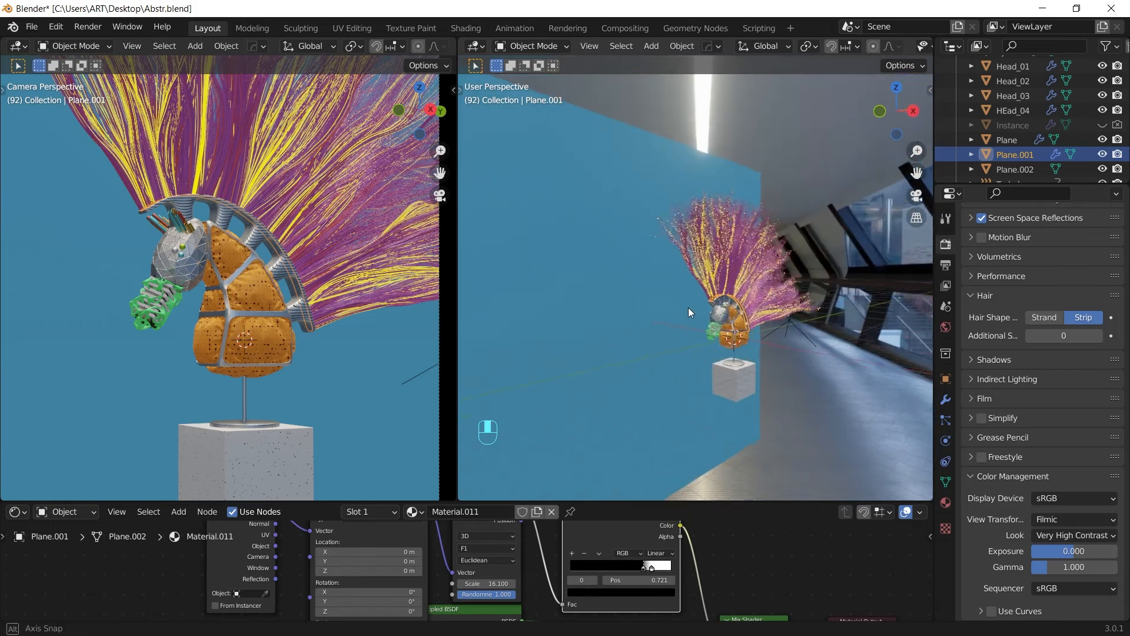
{"action": "middle_click_drag", "start_coordinate": [741, 353], "coordinate": [702, 299], "text": "shift"}
{"action": "key", "text": "shift+a"}
{"action": "mouse_move", "coordinate": [705, 288]}
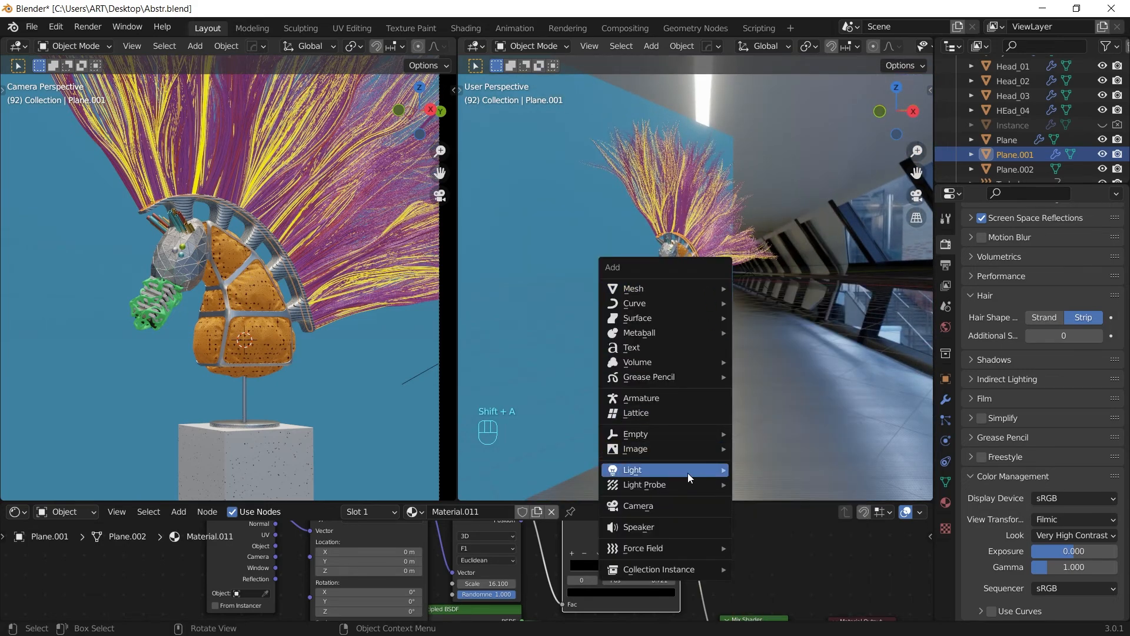
{"action": "mouse_move", "coordinate": [689, 474]}
{"action": "left_click", "coordinate": [772, 521]}
{"action": "key", "text": "g"}
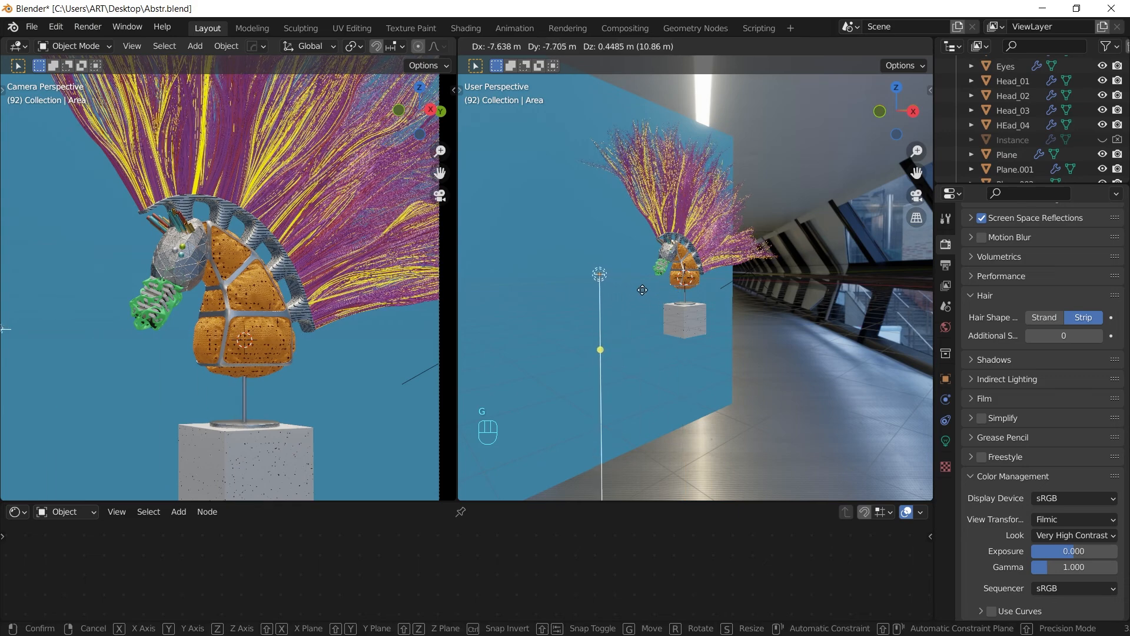
{"action": "left_click", "coordinate": [651, 341]}
Aim the area light at the horse head and refine its angle and position from the top view.
{"action": "left_click_drag", "start_coordinate": [610, 350], "coordinate": [683, 265]}
{"action": "middle_click_drag", "start_coordinate": [689, 266], "coordinate": [749, 362]}
{"action": "key", "text": "grave"}
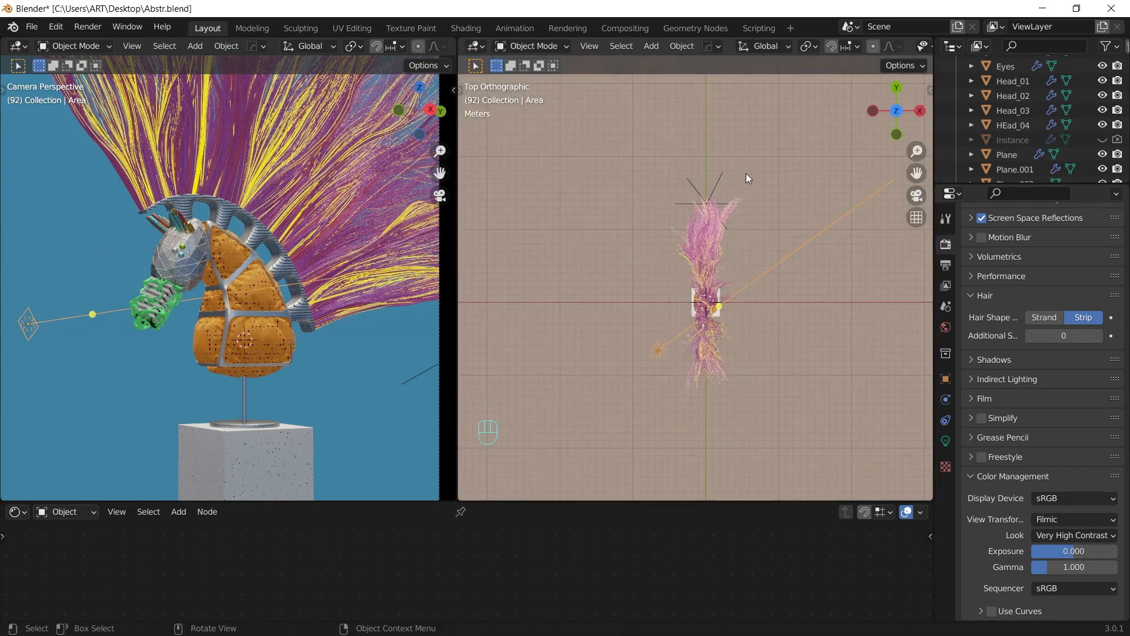
{"action": "key", "text": "r"}
{"action": "left_click", "coordinate": [745, 296]}
{"action": "key", "text": "g"}
{"action": "left_click", "coordinate": [748, 303]}
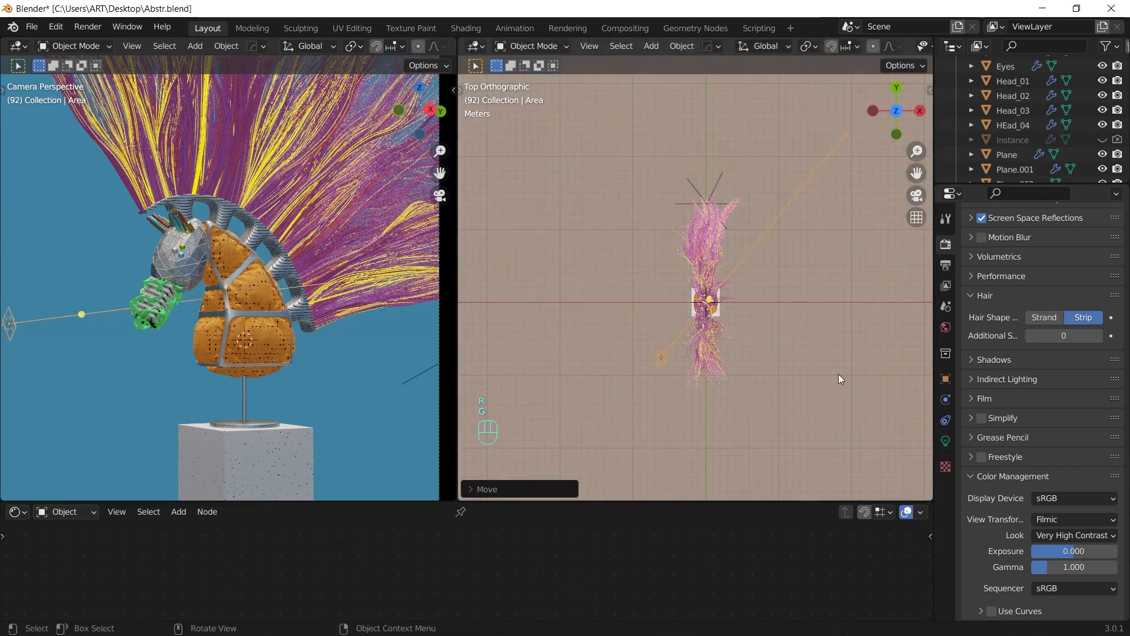
Set the area light's Power to 3000 W and its Size to 5 m.
{"action": "left_click", "coordinate": [945, 441]}
{"action": "middle_click_drag", "start_coordinate": [802, 441], "coordinate": [797, 328]}
{"action": "left_click", "coordinate": [1069, 342]}
{"action": "type", "text": "3"}
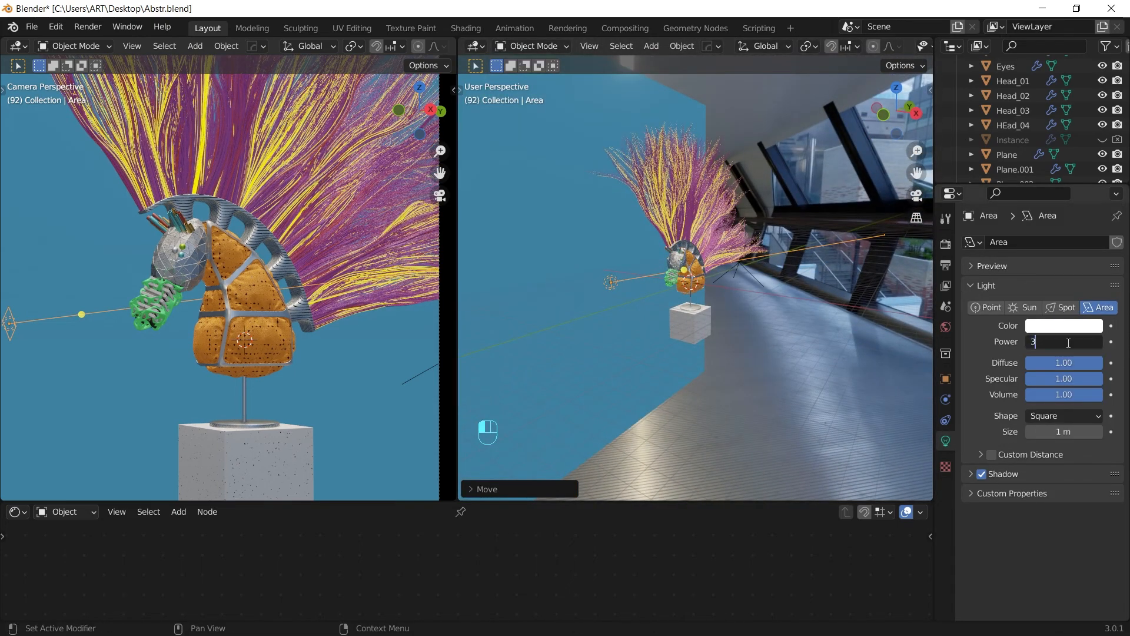
{"action": "type", "text": "000"}
{"action": "key", "text": "Return"}
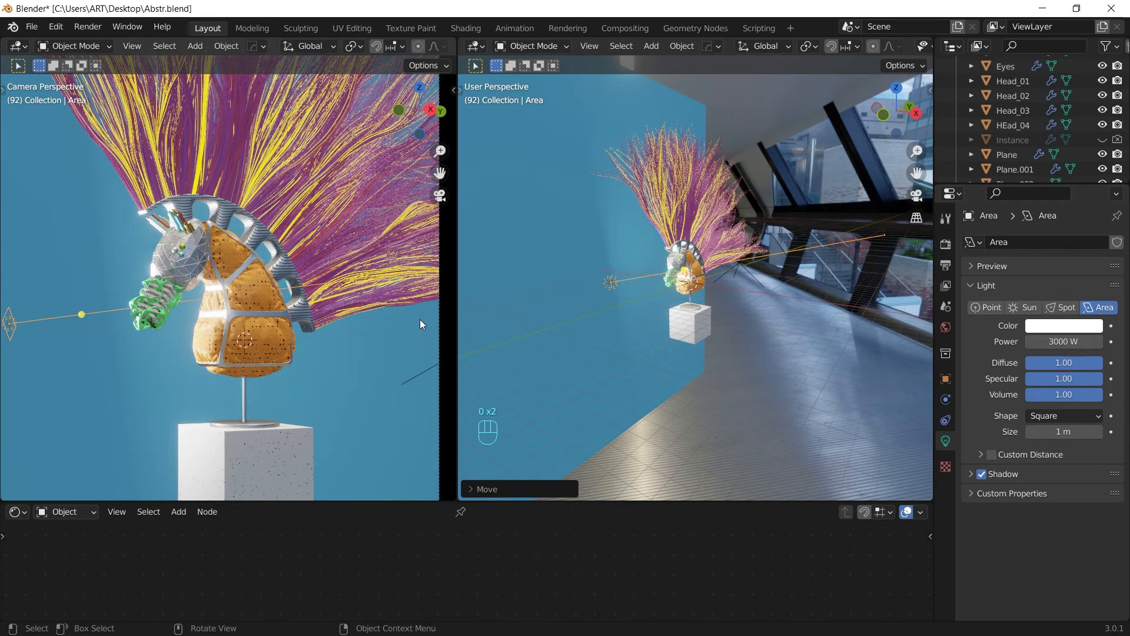
{"action": "left_click", "coordinate": [1066, 432]}
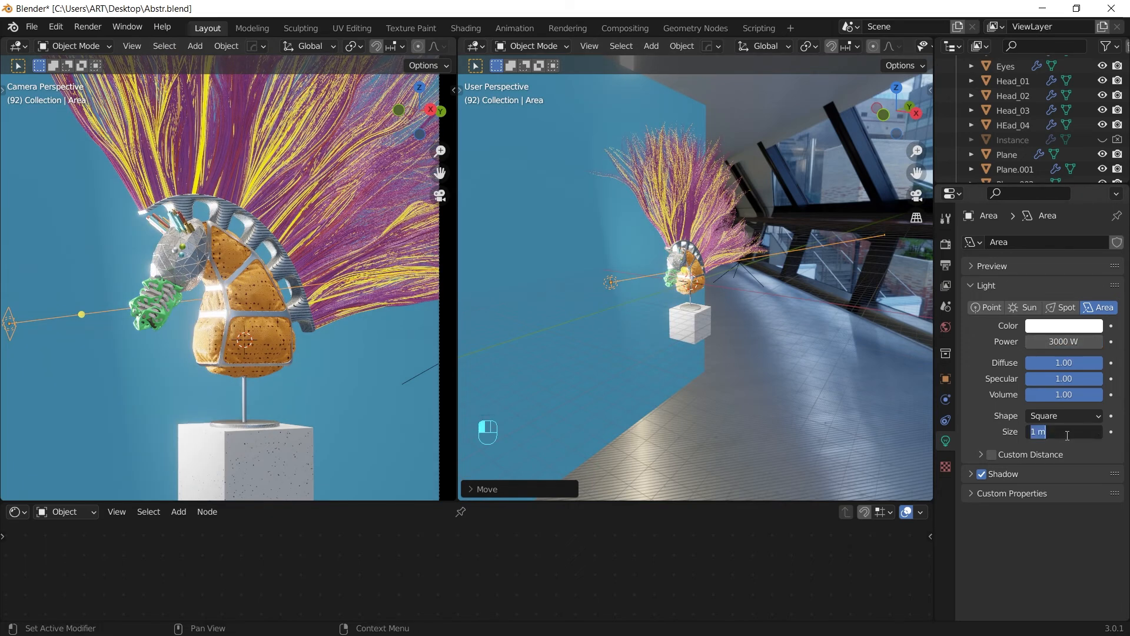
{"action": "type", "text": "5"}
{"action": "key", "text": "Return"}
Try a Size of 6 m for the area light and undo the change.
{"action": "left_click", "coordinate": [1067, 434]}
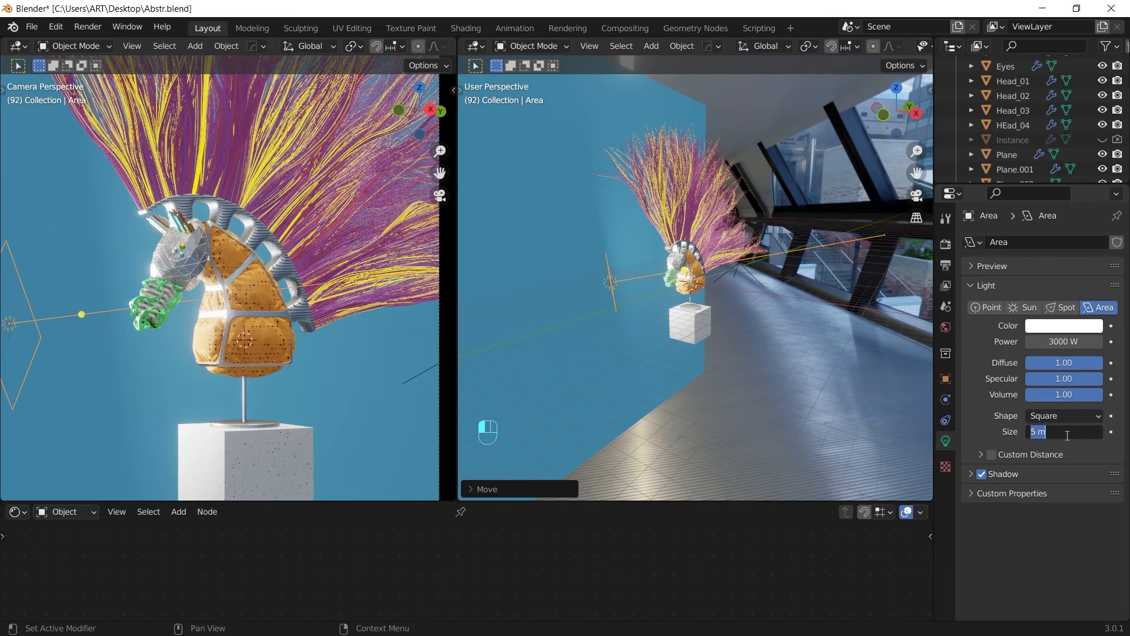
{"action": "type", "text": "6"}
{"action": "key", "text": "Return"}
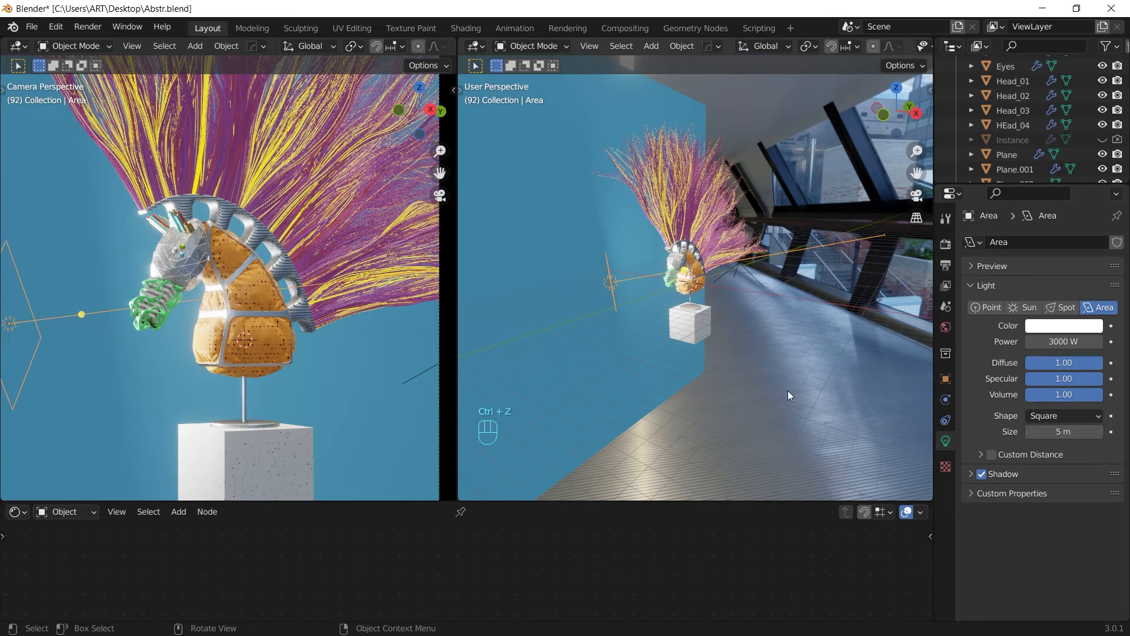
{"action": "key", "text": "ctrl+z"}
Rotate the area light in the top view and shift it slightly beside the horse head.
{"action": "key", "text": "KP_7"}
{"action": "key", "text": "r"}
{"action": "left_click", "coordinate": [804, 218]}
{"action": "key", "text": "g"}
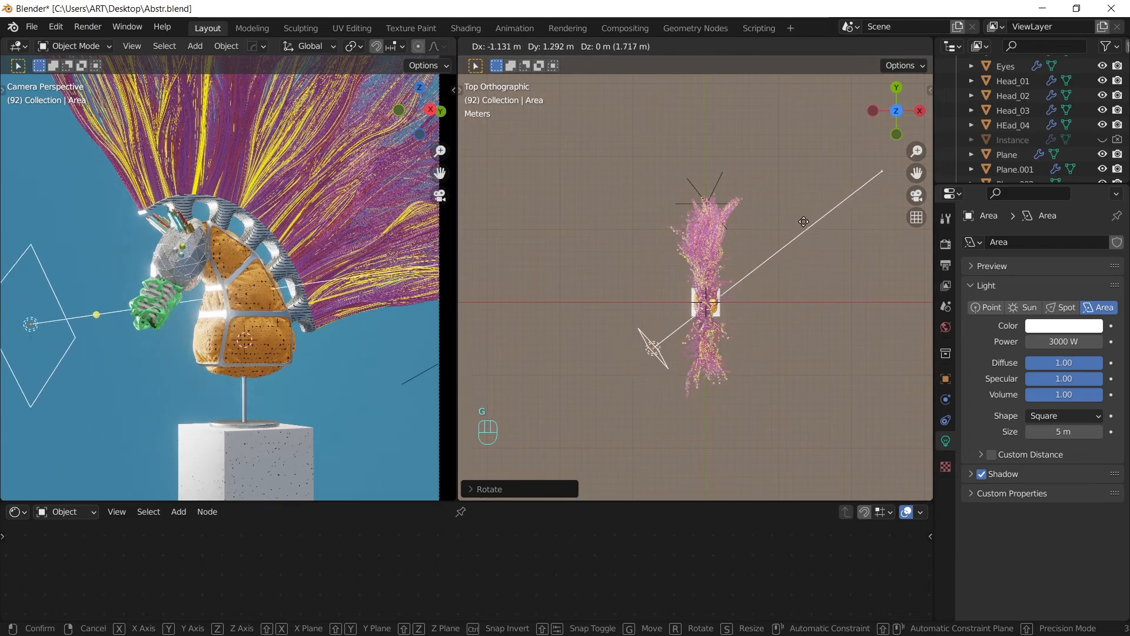
{"action": "left_click", "coordinate": [800, 246]}
{"action": "middle_click_drag", "start_coordinate": [782, 230], "coordinate": [751, 274]}
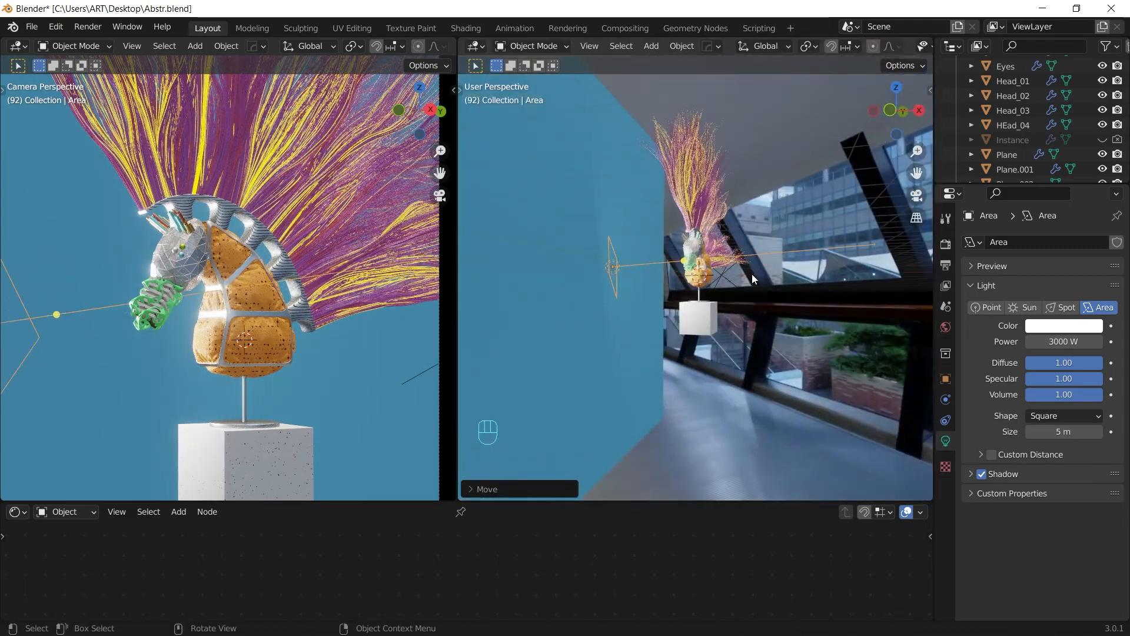
Try a lower position and an upward tilt for the area light, undo the tilt and raise the light to head height.
{"action": "key", "text": "g"}
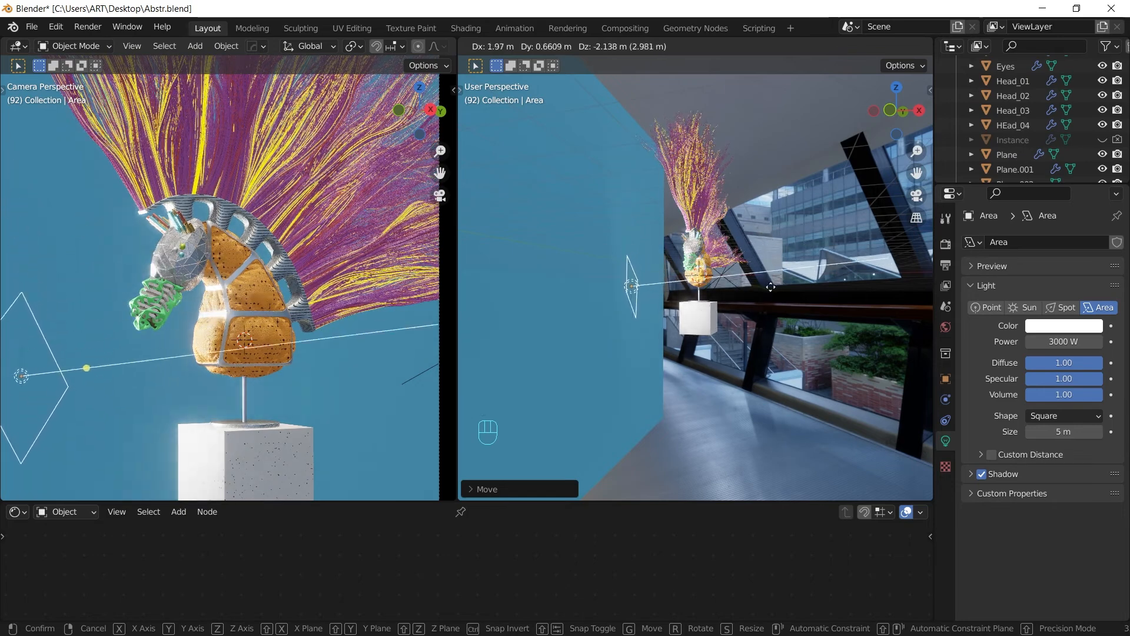
{"action": "left_click", "coordinate": [766, 269]}
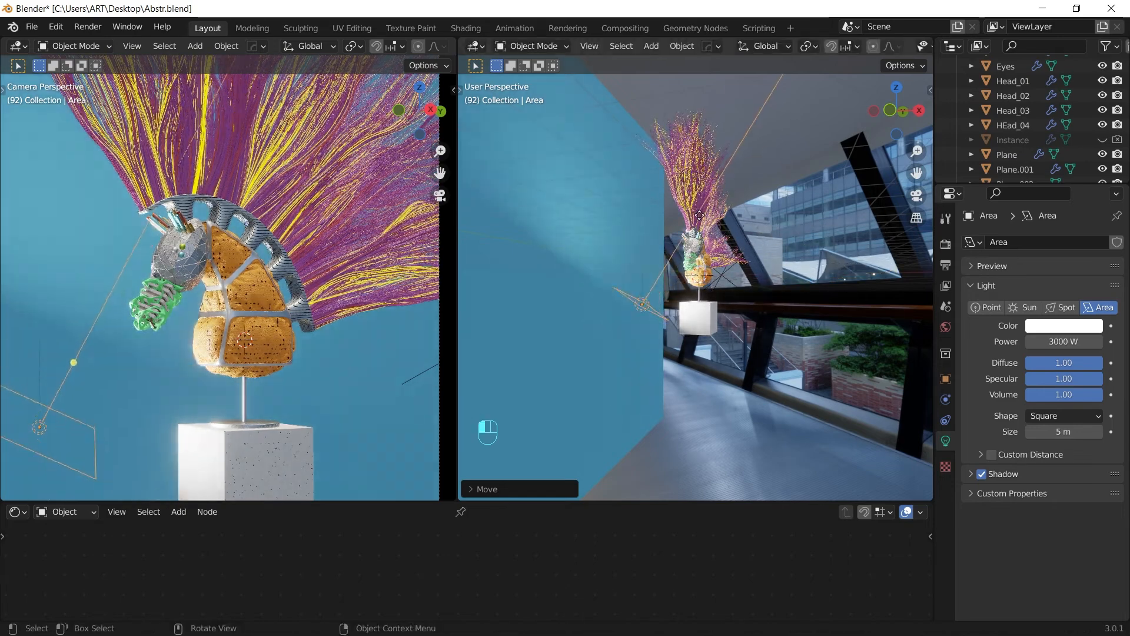
{"action": "key", "text": "ctrl+z"}
{"action": "middle_click_drag", "start_coordinate": [730, 279], "coordinate": [642, 271]}
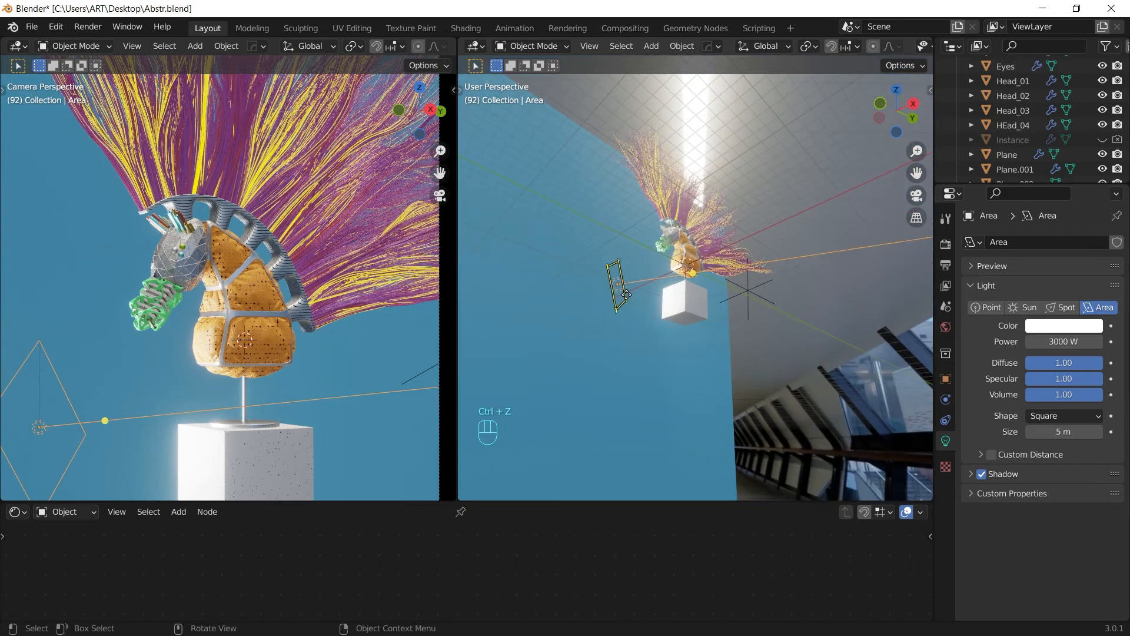
{"action": "key", "text": "g"}
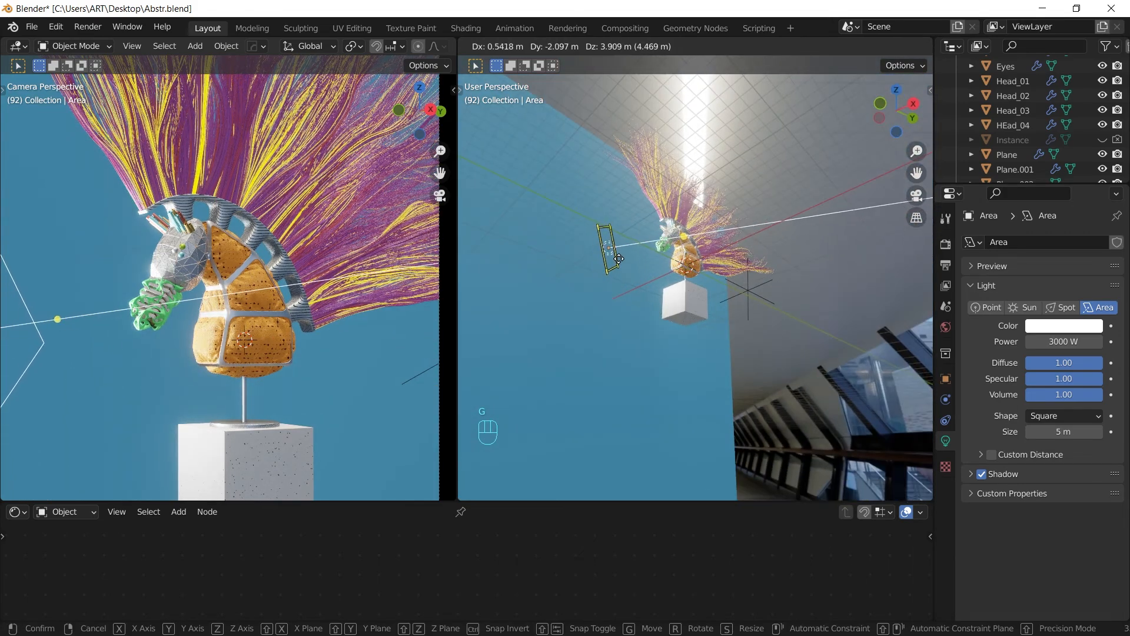
{"action": "left_click", "coordinate": [594, 254]}
Tint the area light pink with RGB 1.000, 0.386, 0.937.
{"action": "middle_click_drag", "start_coordinate": [595, 255], "coordinate": [812, 382]}
{"action": "left_click", "coordinate": [1054, 330]}
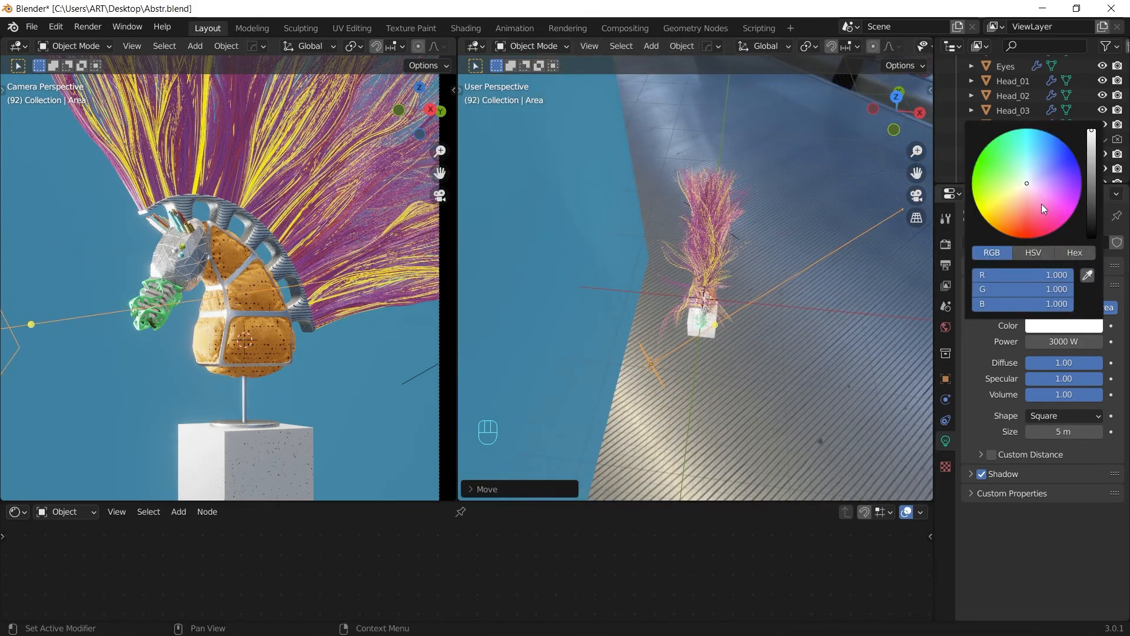
{"action": "left_click_drag", "start_coordinate": [1044, 208], "coordinate": [1042, 195]}
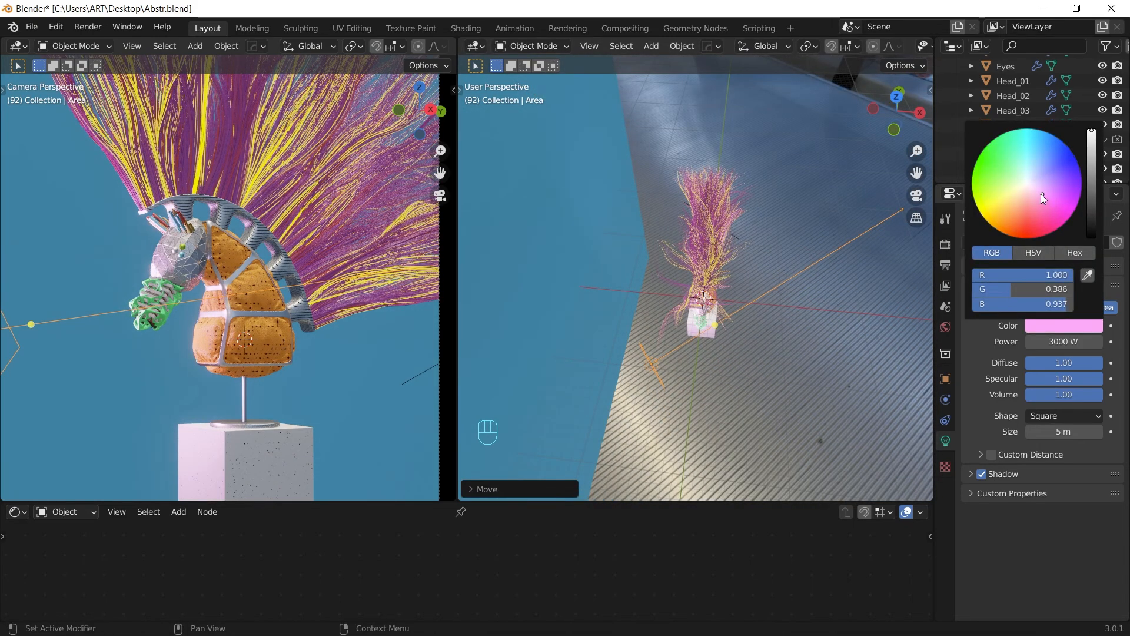
Duplicate the pink area light in the top view, place the copy on the opposite side and aim it at the horse head.
{"action": "middle_click_drag", "start_coordinate": [820, 264], "coordinate": [792, 331]}
{"action": "key", "text": "grave"}
{"action": "left_click", "coordinate": [790, 276]}
{"action": "key", "text": "shift+d"}
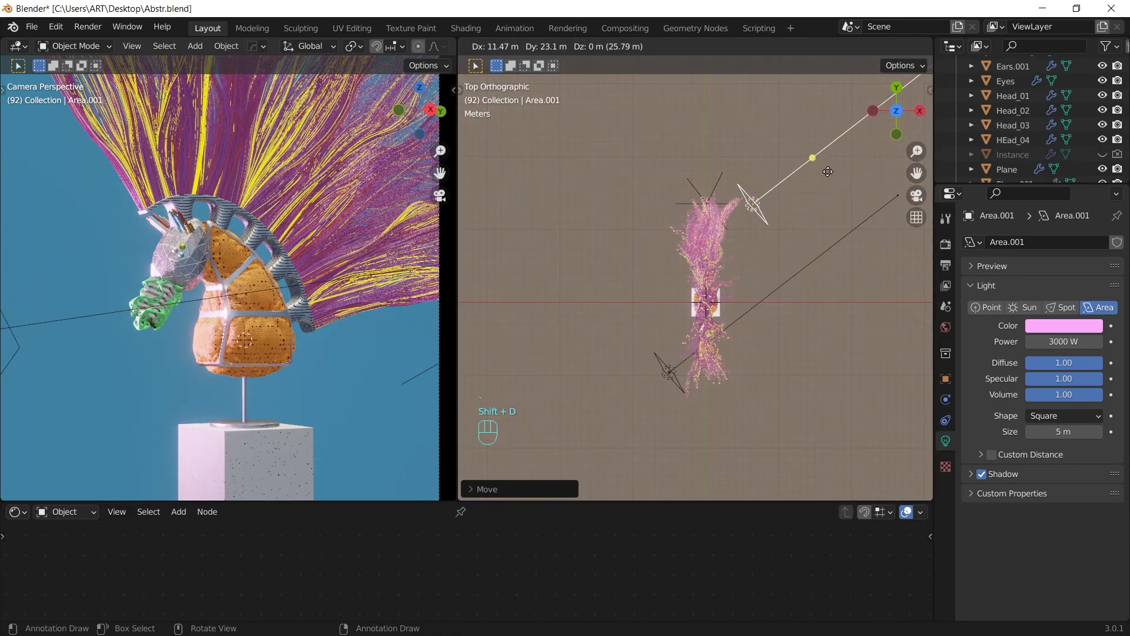
{"action": "left_click", "coordinate": [852, 173]}
{"action": "left_click_drag", "start_coordinate": [840, 136], "coordinate": [568, 372]}
{"action": "middle_click_drag", "start_coordinate": [569, 373], "coordinate": [538, 206]}
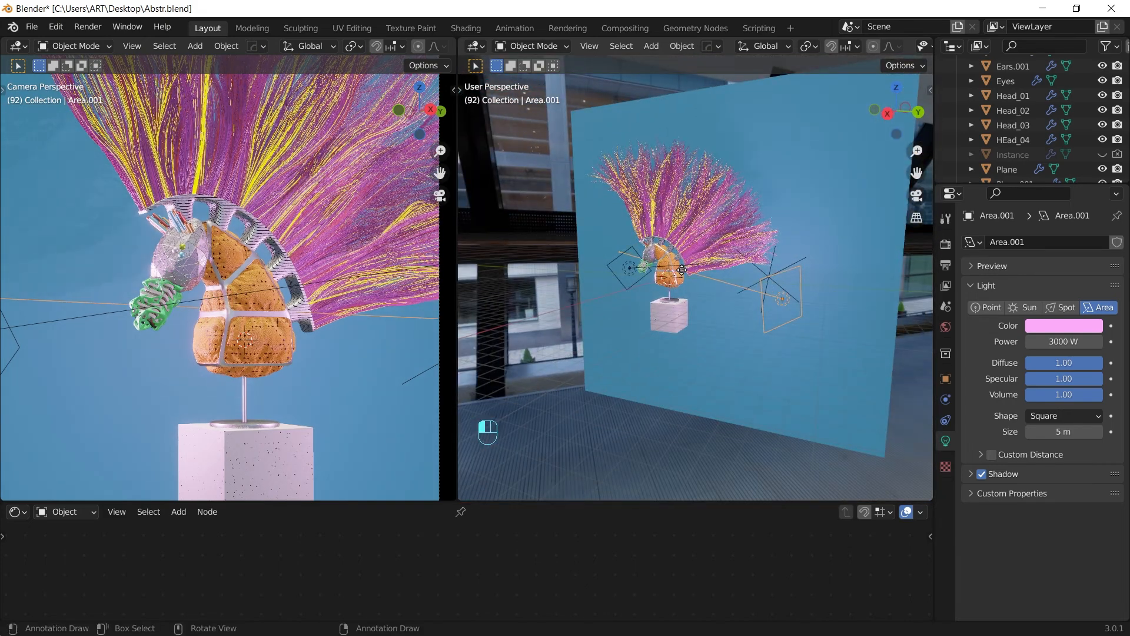
{"action": "left_click_drag", "start_coordinate": [682, 269], "coordinate": [672, 246]}
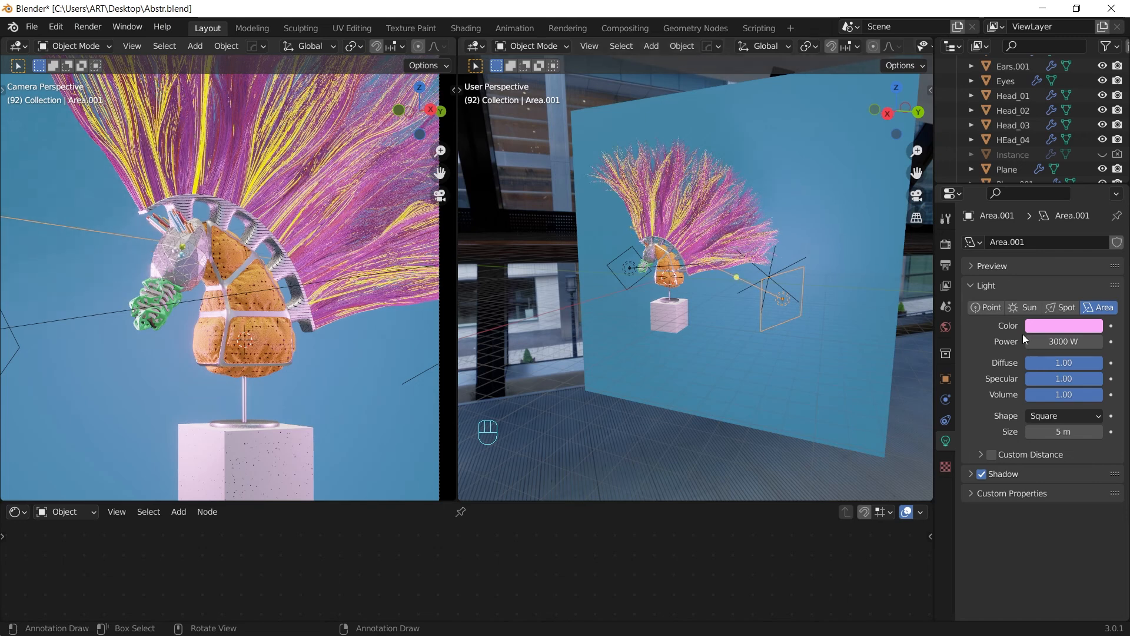
Tint the duplicated area light cyan with RGB 0.204, 0.877, 1.000 and set its power to 500 W.
{"action": "left_click", "coordinate": [1071, 326]}
{"action": "left_click_drag", "start_coordinate": [1049, 186], "coordinate": [1030, 155]}
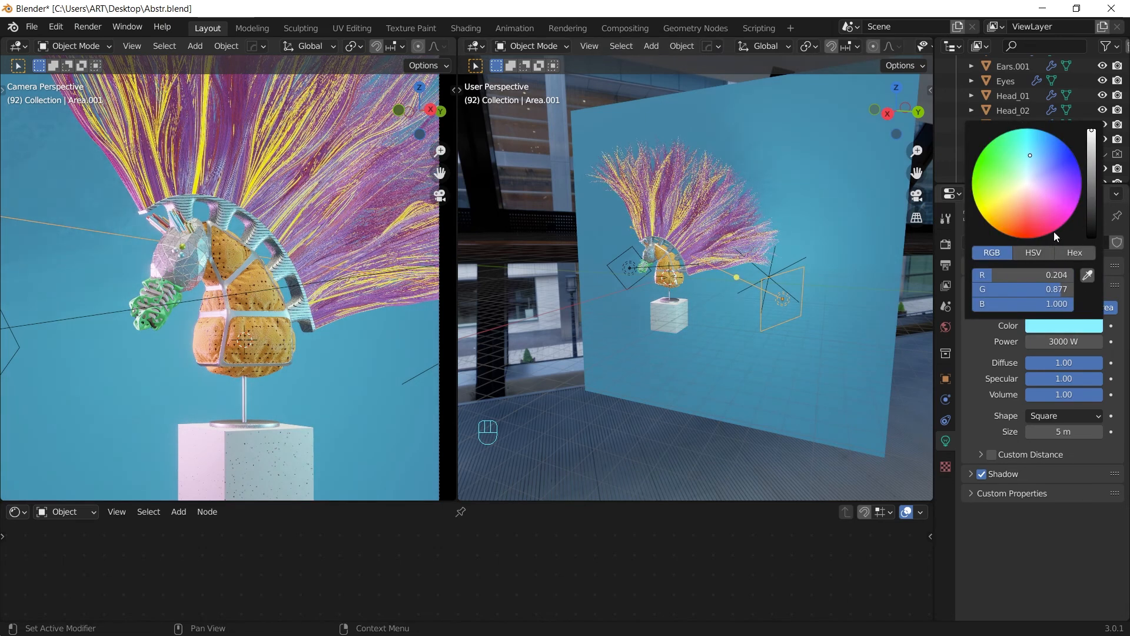
{"action": "left_click", "coordinate": [1068, 340]}
{"action": "type", "text": "50"}
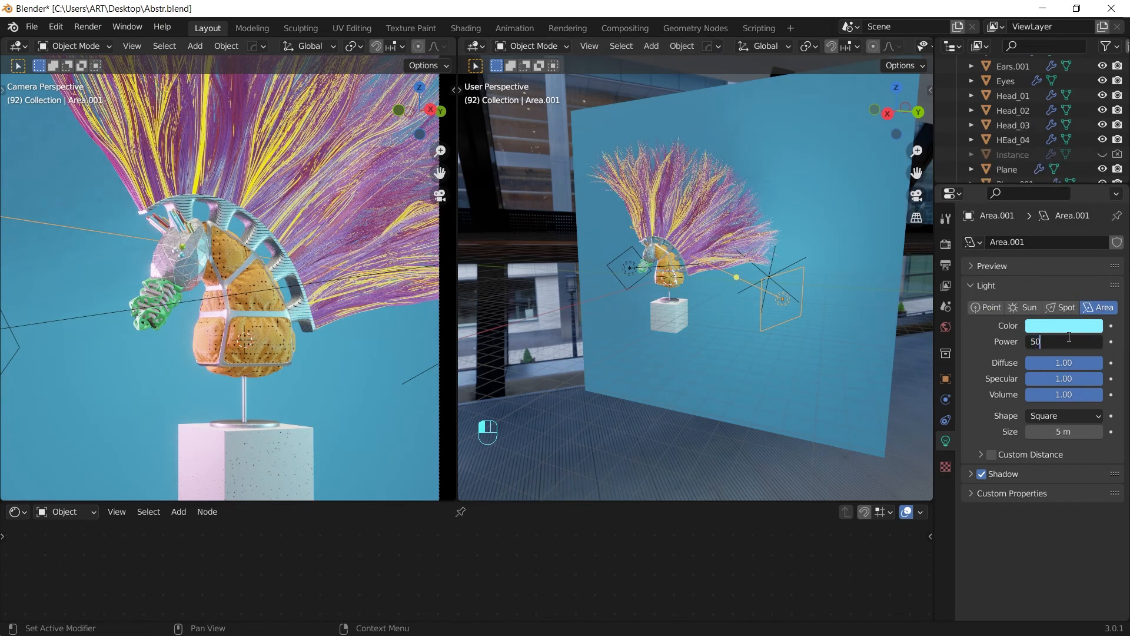
{"action": "type", "text": "0"}
{"action": "key", "text": "Return"}
{"action": "scroll", "coordinate": [327, 333], "scroll_direction": "down", "scroll_amount": 3}
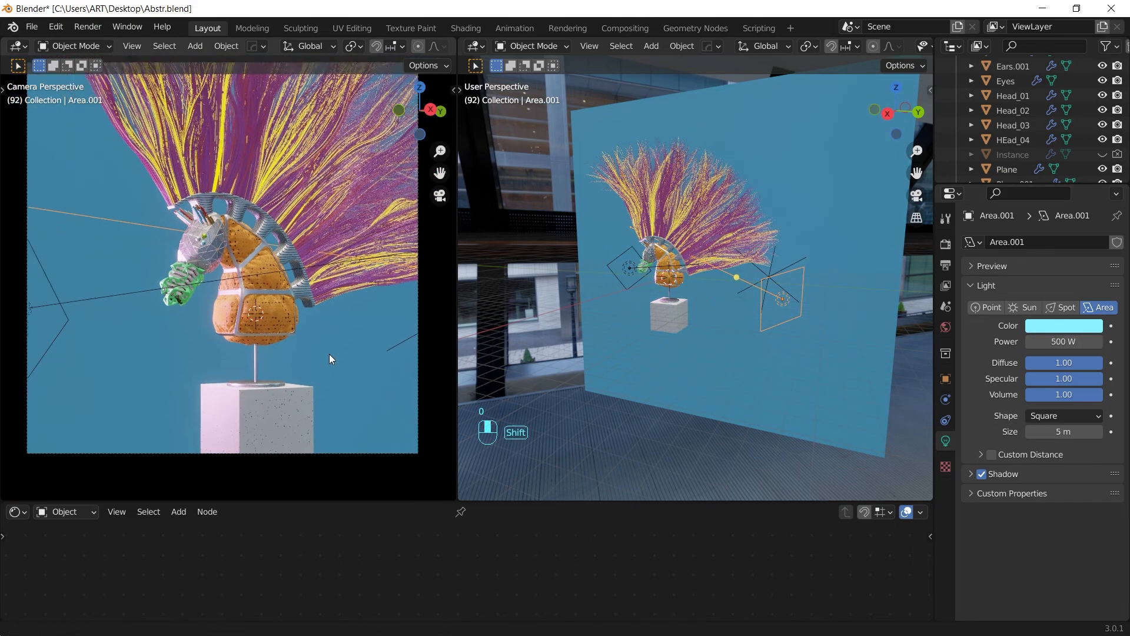
Select the camera and scale up its display in the scene.
{"action": "middle_click_drag", "start_coordinate": [676, 283], "coordinate": [704, 279]}
{"action": "left_click", "coordinate": [720, 275]}
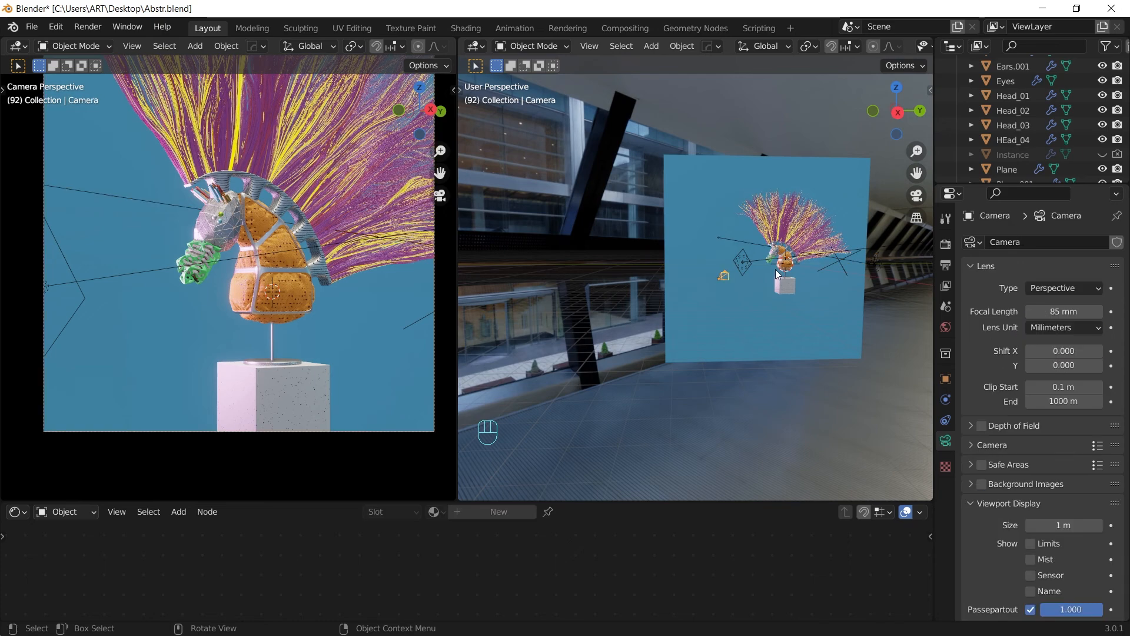
{"action": "key", "text": "s"}
{"action": "left_click", "coordinate": [764, 283]}
Enable the camera's depth of field and sample its focus distance from the horse's face.
{"action": "mouse_move", "coordinate": [764, 287]}
{"action": "middle_mouse_down"}
{"action": "mouse_move", "coordinate": [721, 269]}
{"action": "mouse_move", "coordinate": [661, 275]}
{"action": "middle_mouse_up"}
{"action": "scroll", "coordinate": [721, 270], "scroll_direction": "up", "scroll_amount": 2}
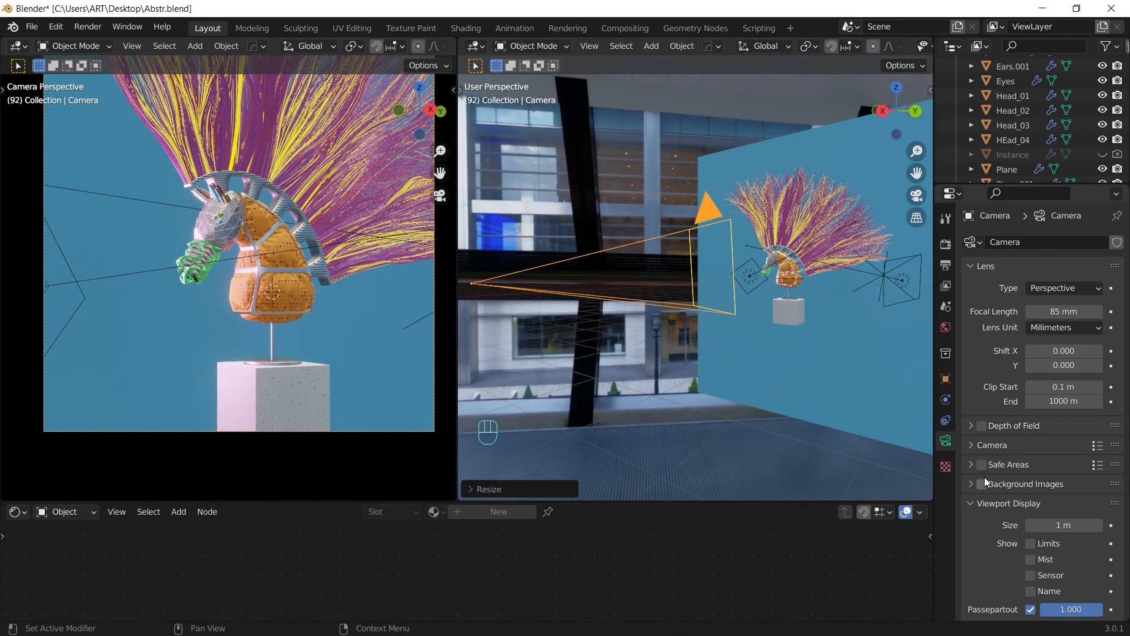
{"action": "left_click", "coordinate": [982, 426]}
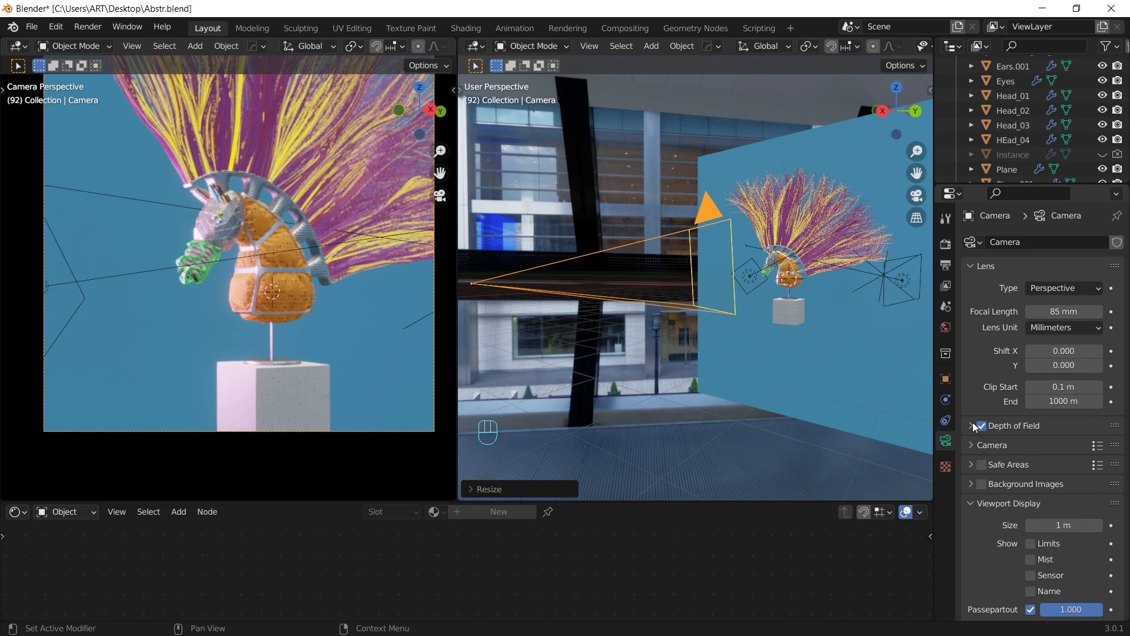
{"action": "left_click", "coordinate": [972, 426]}
{"action": "scroll", "coordinate": [322, 261], "scroll_direction": "up", "scroll_amount": 3}
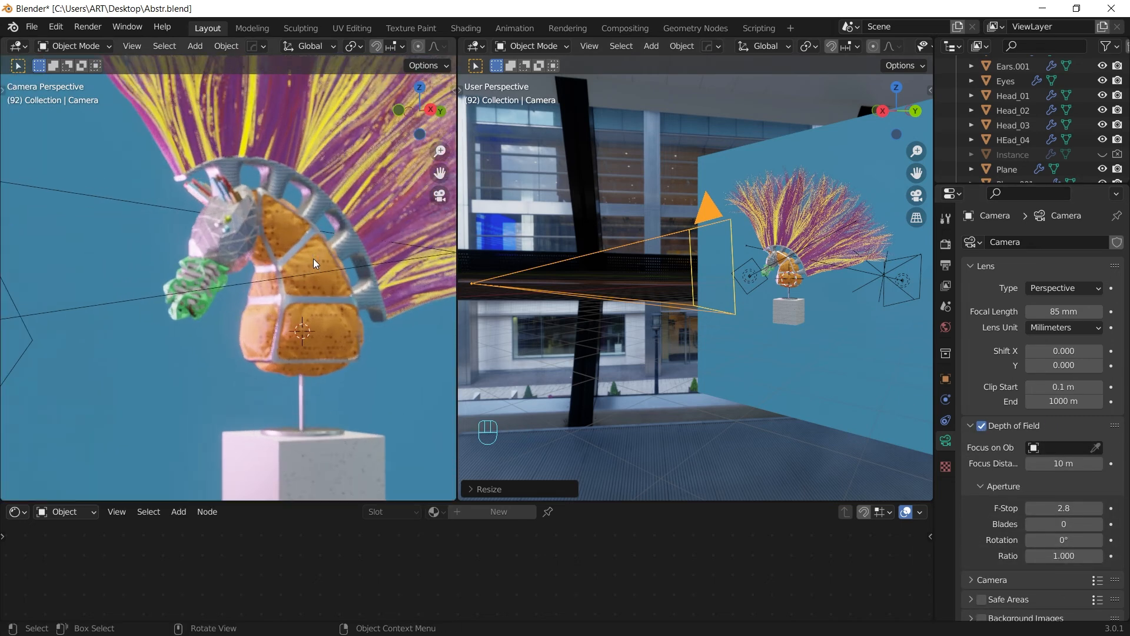
{"action": "key", "text": "e"}
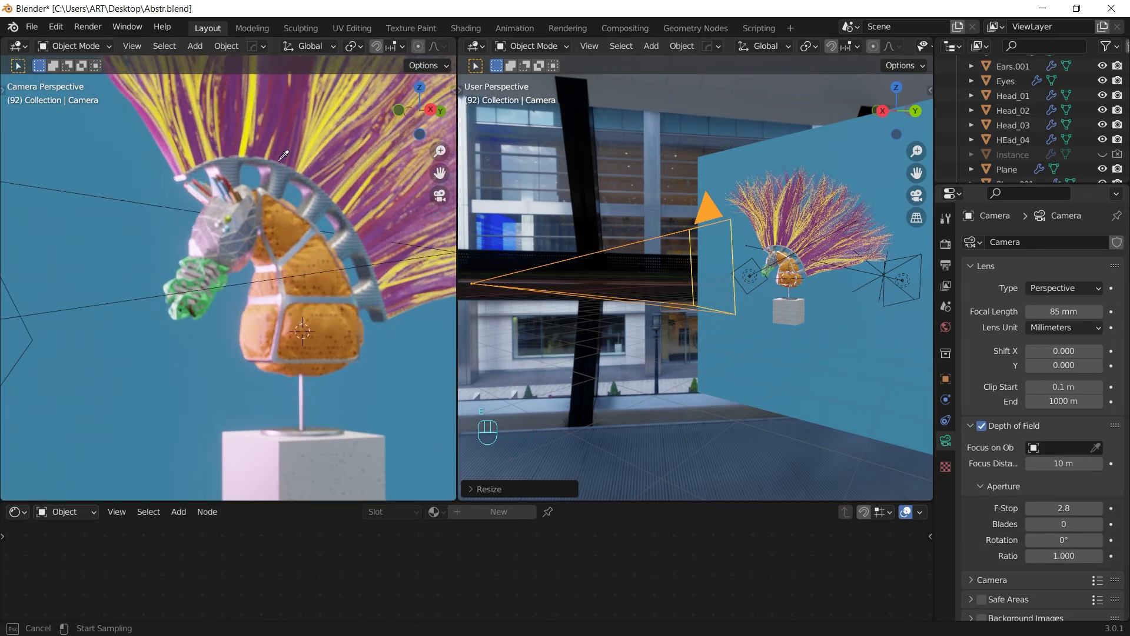
{"action": "left_click", "coordinate": [234, 241]}
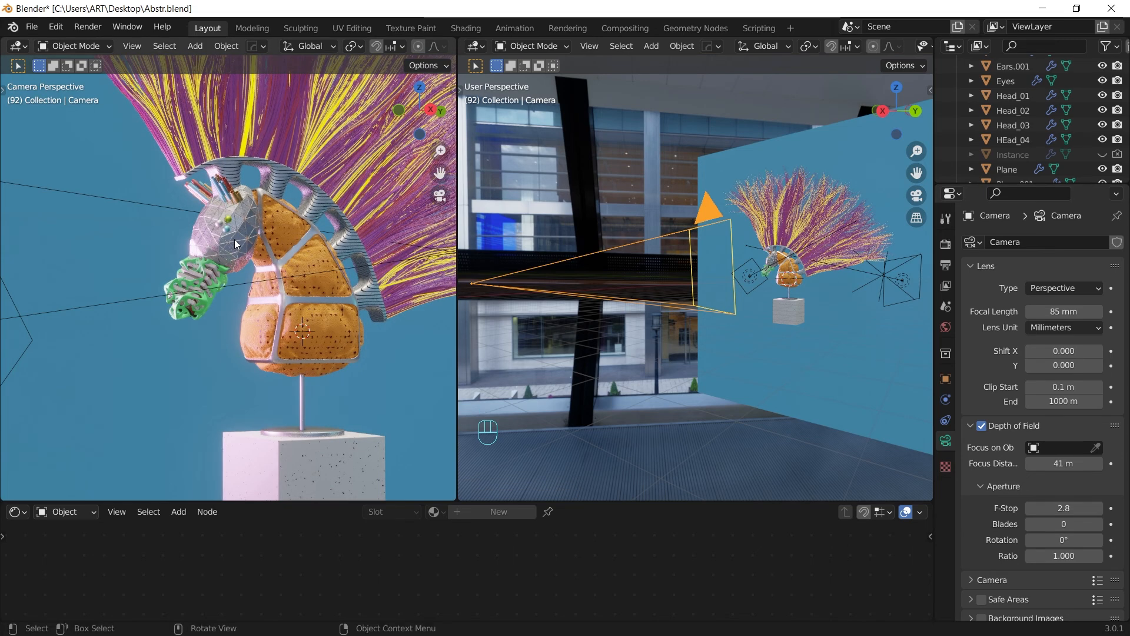
Lower the camera's F-Stop to 0.1 for a stronger background blur.
{"action": "left_click_drag", "start_coordinate": [1074, 507], "coordinate": [1030, 507]}
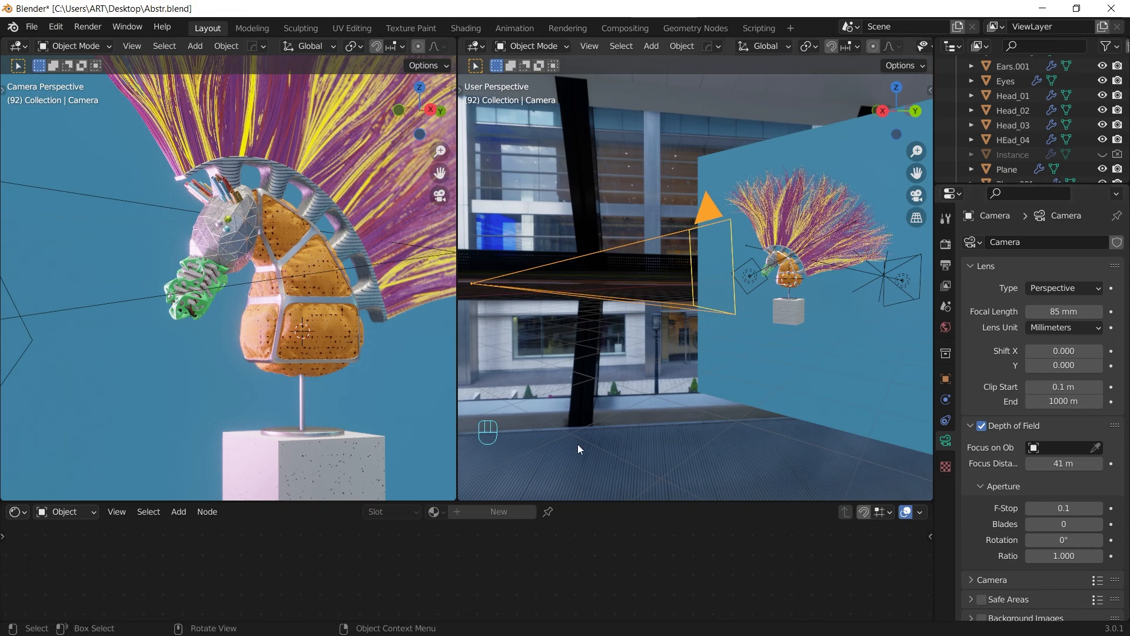
{"action": "middle_click_drag", "start_coordinate": [383, 257], "coordinate": [293, 289], "text": "shift"}
{"action": "scroll", "coordinate": [288, 305], "scroll_direction": "down", "scroll_amount": 2}
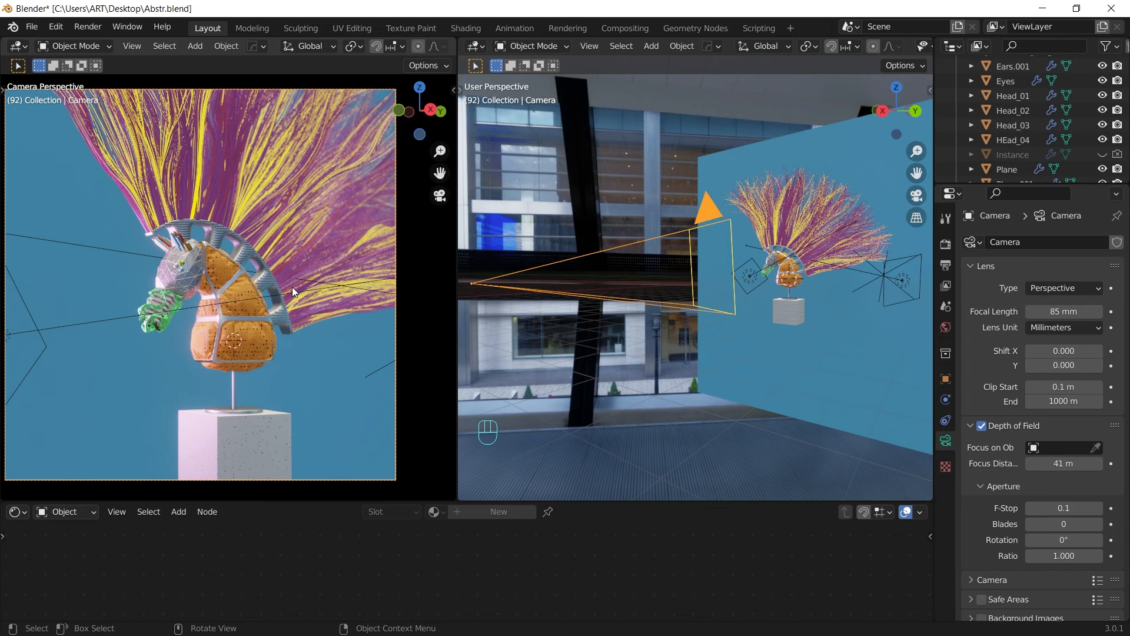
Replace the shader editor with the Timeline and shrink it to give the 3D viewports more height.
{"action": "left_click", "coordinate": [16, 515]}
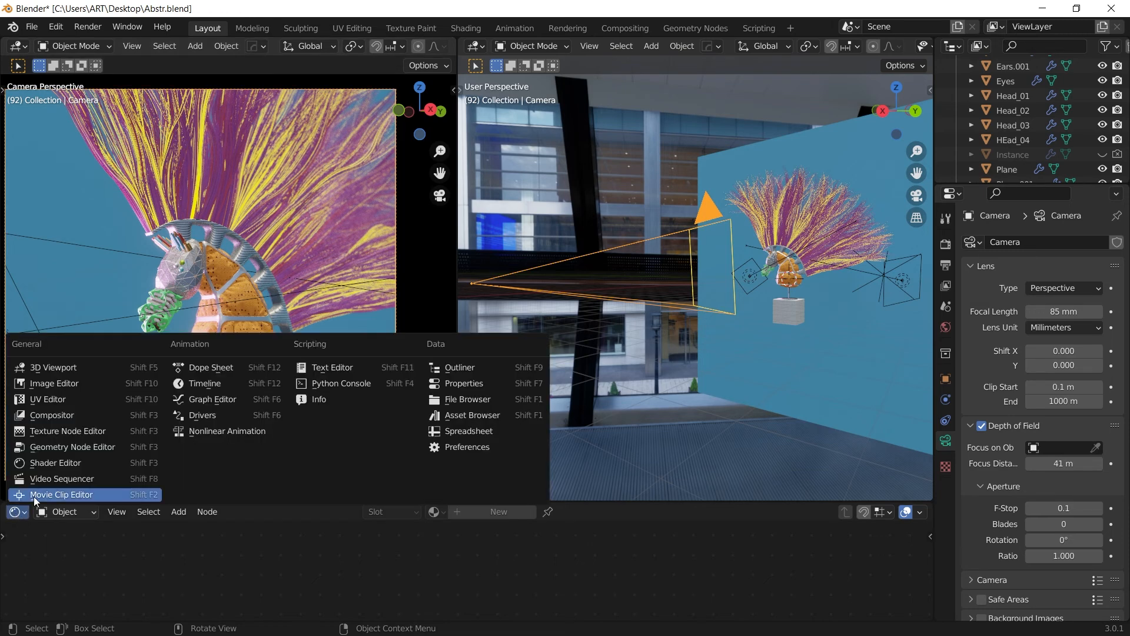
{"action": "left_click", "coordinate": [185, 387]}
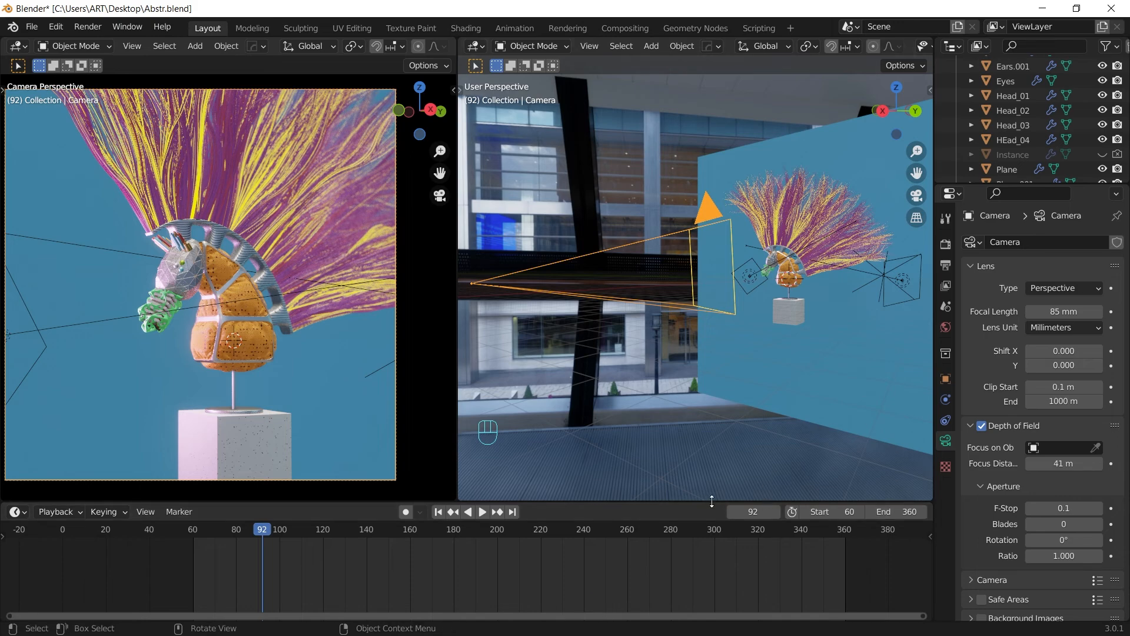
{"action": "left_click_drag", "start_coordinate": [711, 501], "coordinate": [712, 529]}
{"action": "mouse_move", "coordinate": [723, 443]}
{"action": "middle_mouse_down"}
{"action": "mouse_move", "coordinate": [756, 289]}
{"action": "mouse_move", "coordinate": [725, 345]}
{"action": "mouse_move", "coordinate": [598, 292]}
{"action": "mouse_move", "coordinate": [731, 308]}
{"action": "middle_mouse_up"}
{"action": "scroll", "coordinate": [756, 290], "scroll_direction": "up", "scroll_amount": 6}
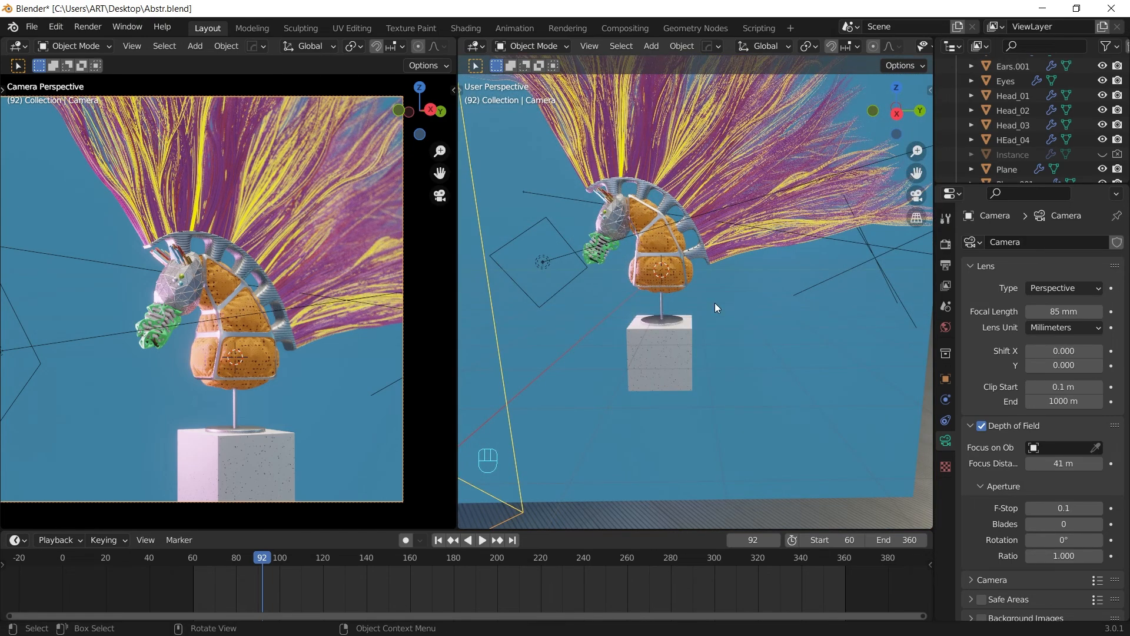
Set the render output folder to the Desktop and the file format to FFmpeg Video.
{"action": "left_click", "coordinate": [945, 266]}
{"action": "scroll", "coordinate": [1036, 342], "scroll_direction": "down", "scroll_amount": 4}
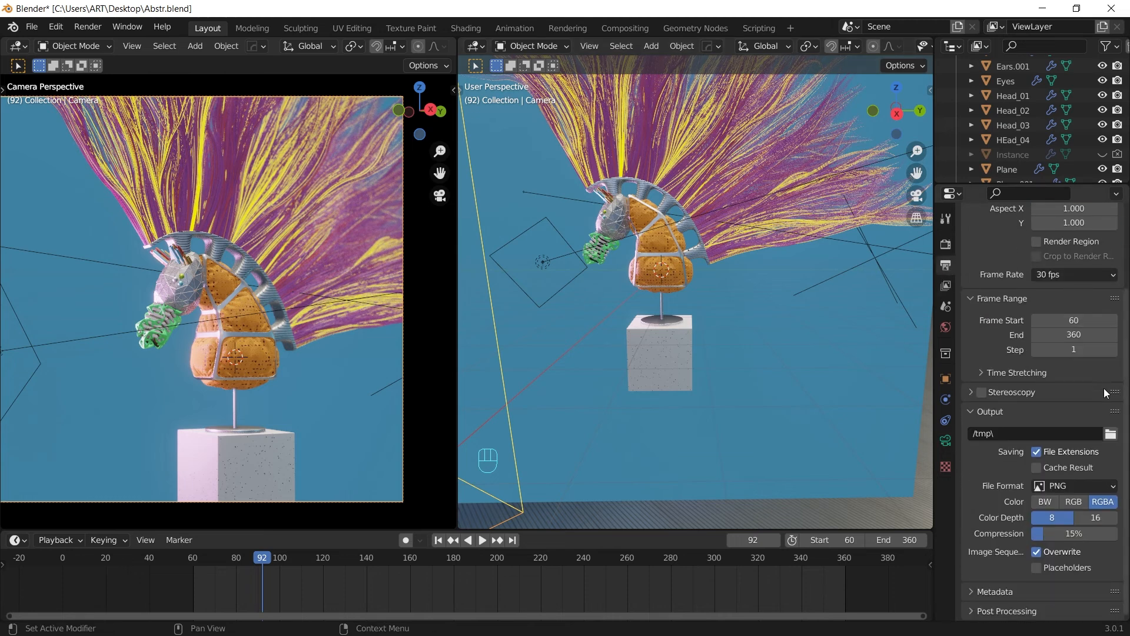
{"action": "left_click", "coordinate": [1111, 434]}
{"action": "left_click", "coordinate": [1077, 482]}
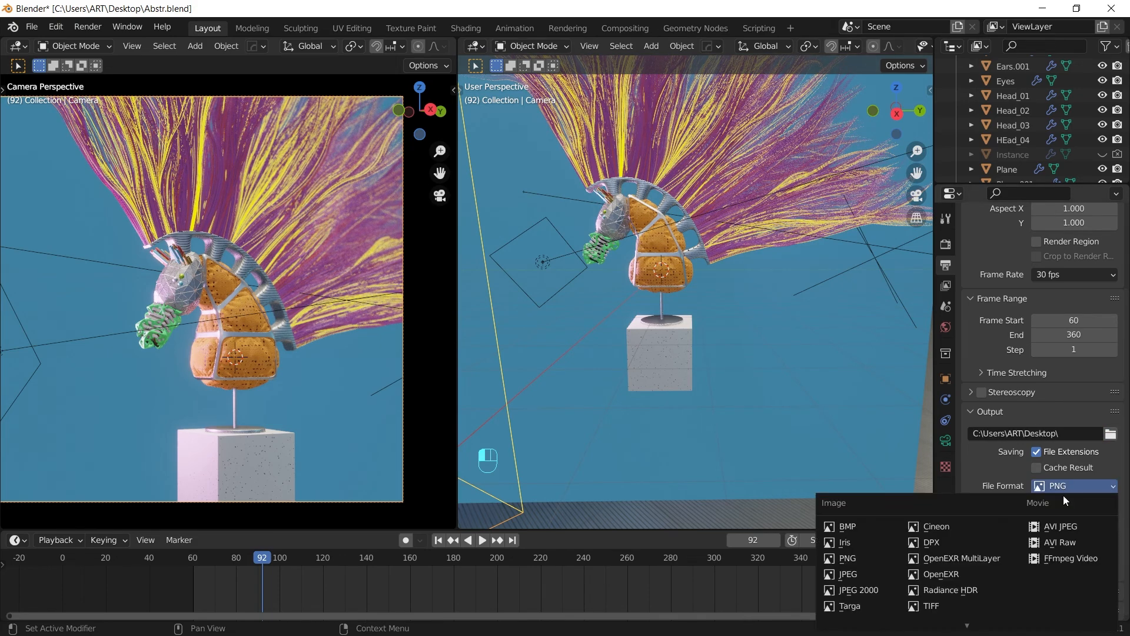
{"action": "left_click", "coordinate": [1050, 562]}
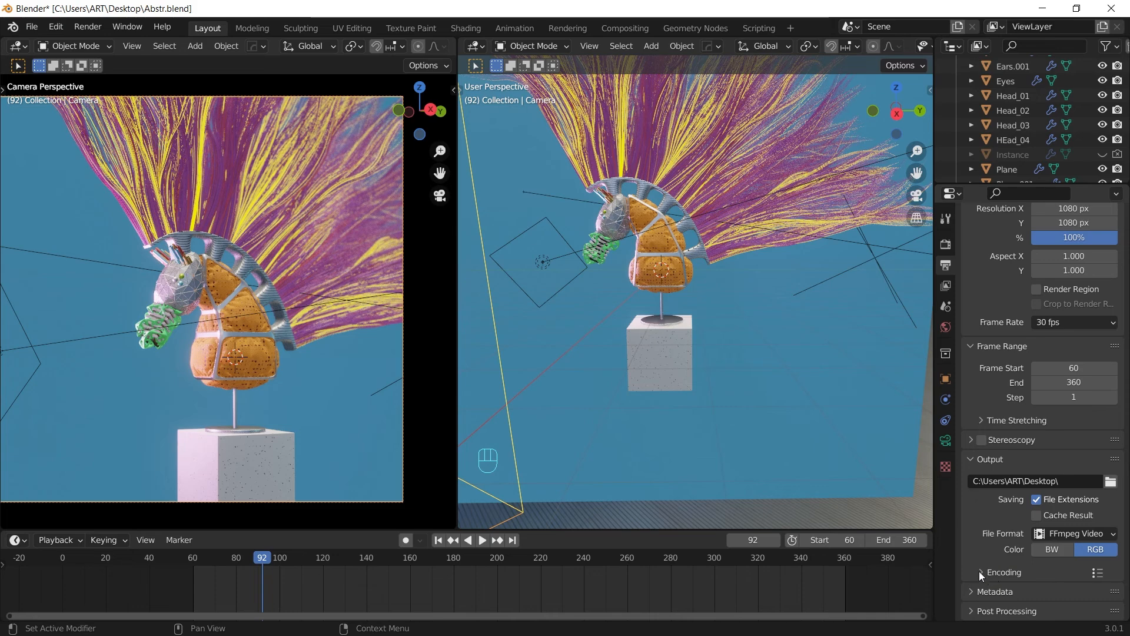
Set the video encoding to the MPEG-4 container with Perceptually Lossless output quality.
{"action": "left_click", "coordinate": [979, 571]}
{"action": "scroll", "coordinate": [1097, 472], "scroll_direction": "down", "scroll_amount": 4}
{"action": "left_click", "coordinate": [1083, 476]}
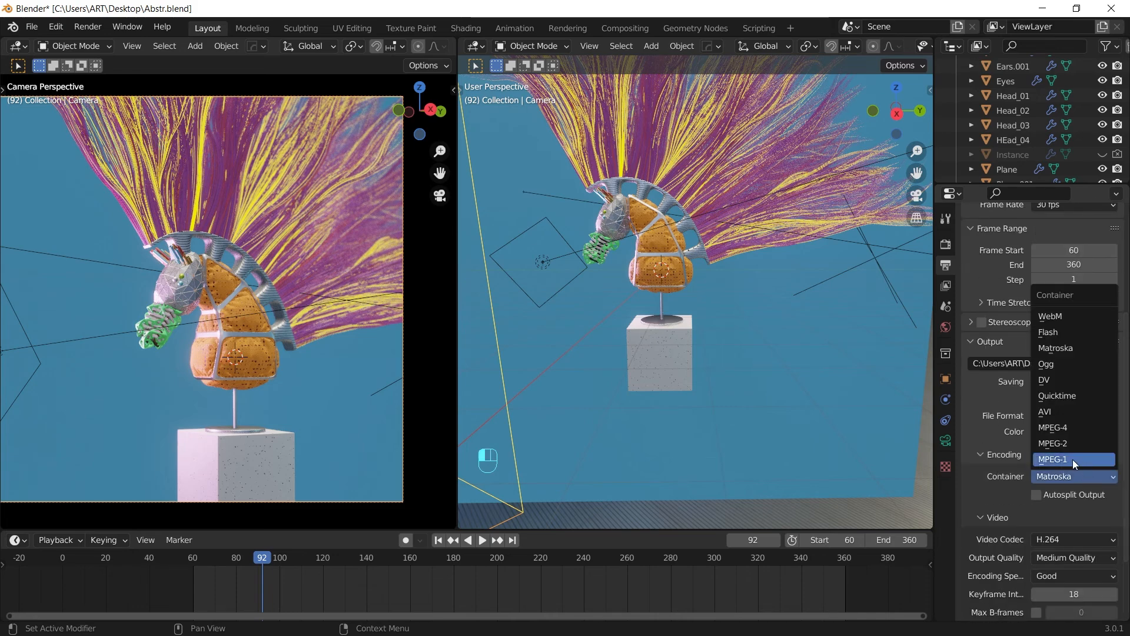
{"action": "left_click", "coordinate": [1065, 427]}
{"action": "scroll", "coordinate": [1078, 482], "scroll_direction": "down", "scroll_amount": 2}
{"action": "left_click", "coordinate": [1081, 507]}
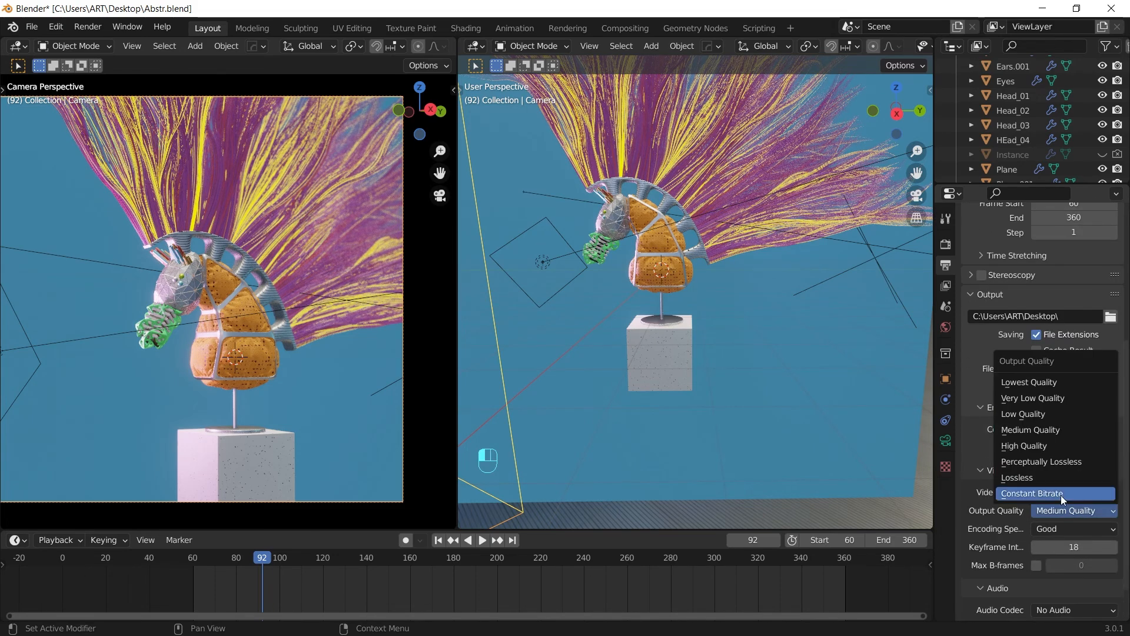
{"action": "left_click", "coordinate": [1033, 461]}
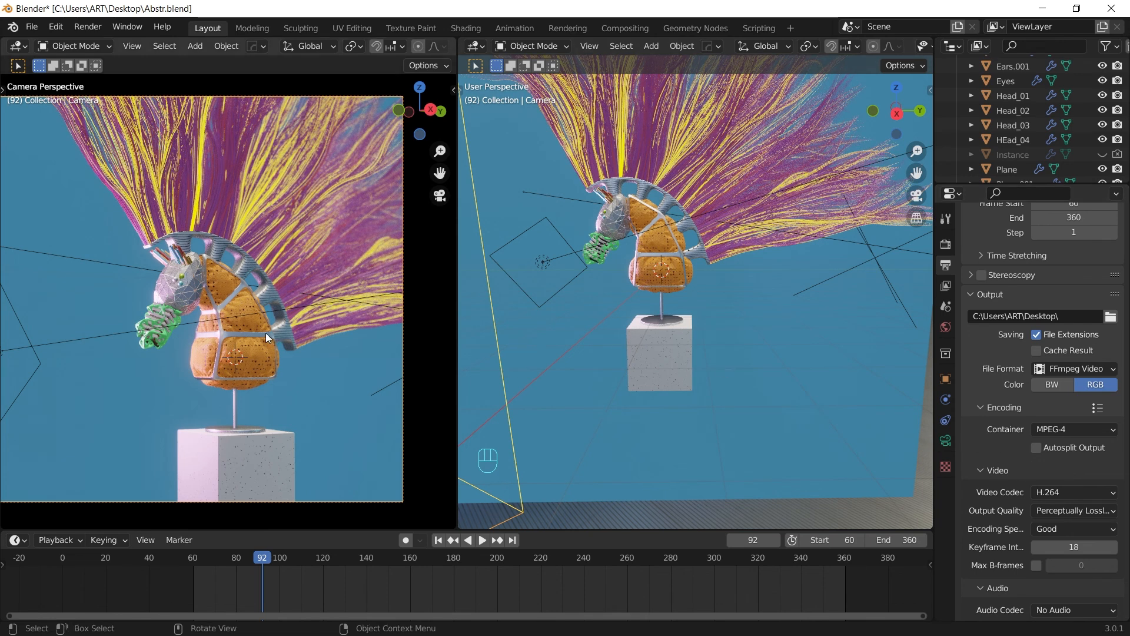
Hide the viewport overlays in the camera view.
{"action": "middle_click_drag", "start_coordinate": [214, 251], "coordinate": [251, 249], "text": "shift"}
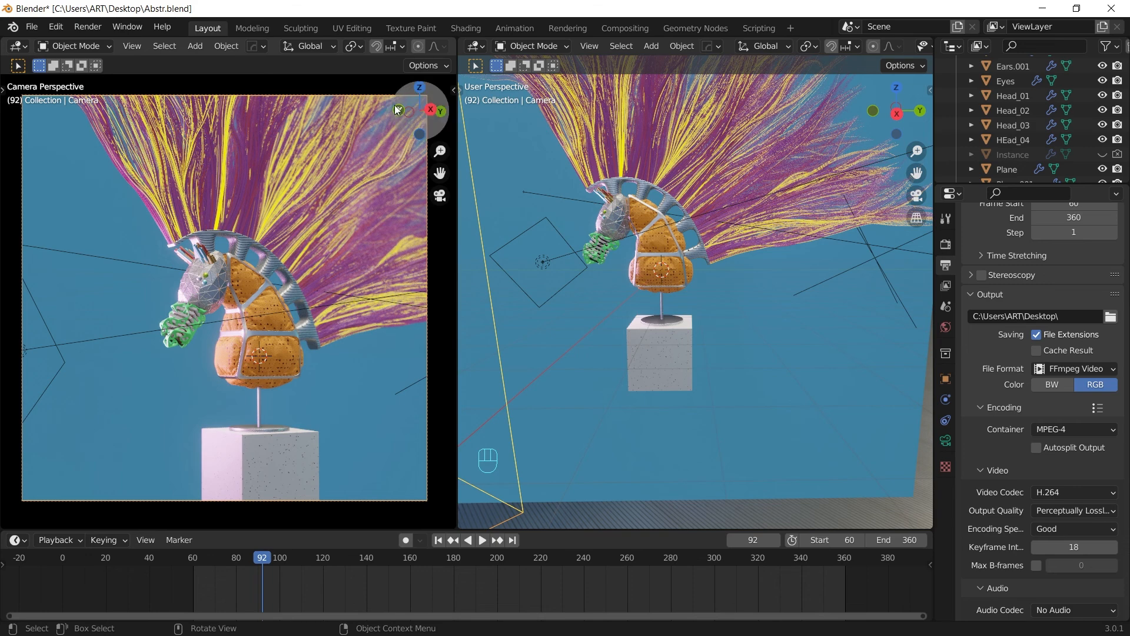
{"action": "scroll", "coordinate": [221, 63], "scroll_direction": "down", "scroll_amount": 2}
{"action": "scroll", "coordinate": [222, 62], "scroll_direction": "up", "scroll_amount": 4}
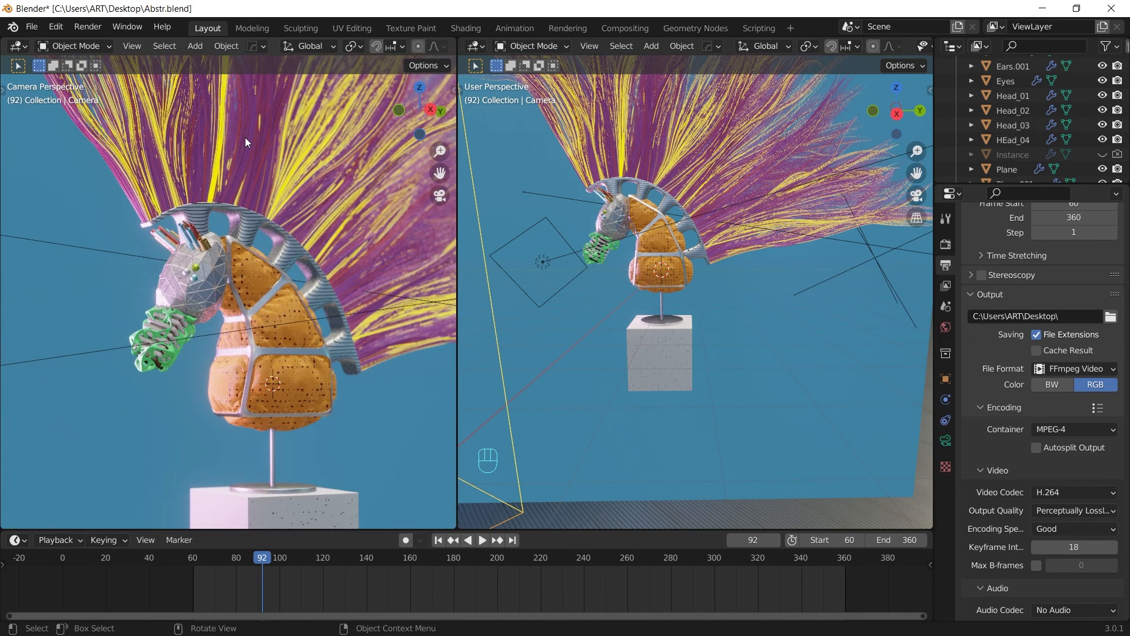
{"action": "scroll", "coordinate": [245, 137], "scroll_direction": "down", "scroll_amount": 2}
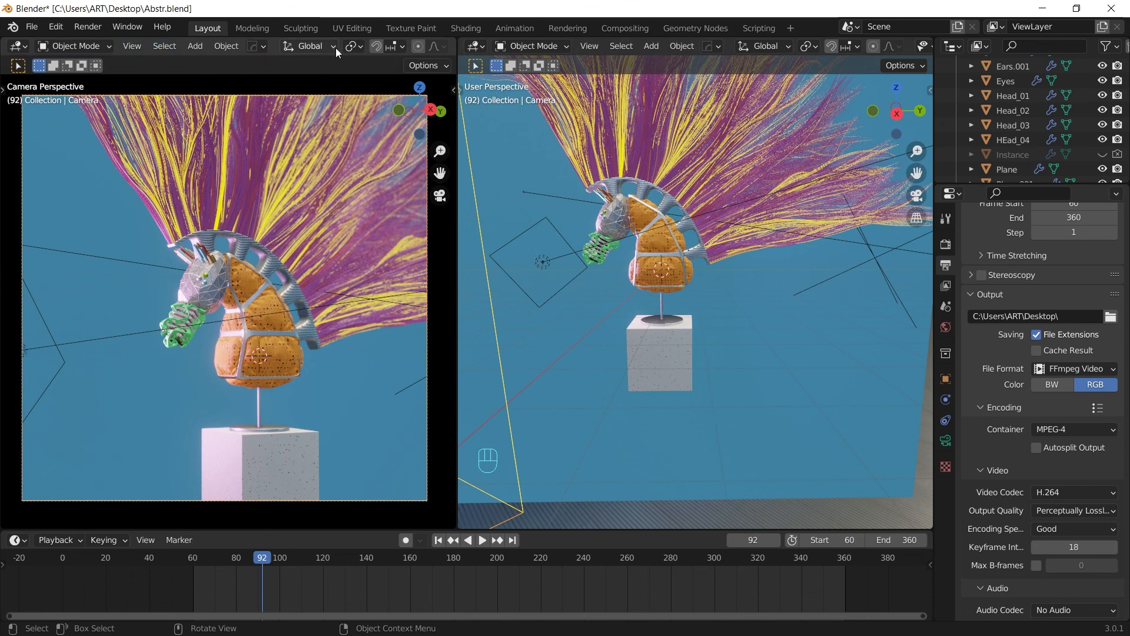
{"action": "scroll", "coordinate": [335, 48], "scroll_direction": "down", "scroll_amount": 4}
{"action": "left_click", "coordinate": [385, 46]}
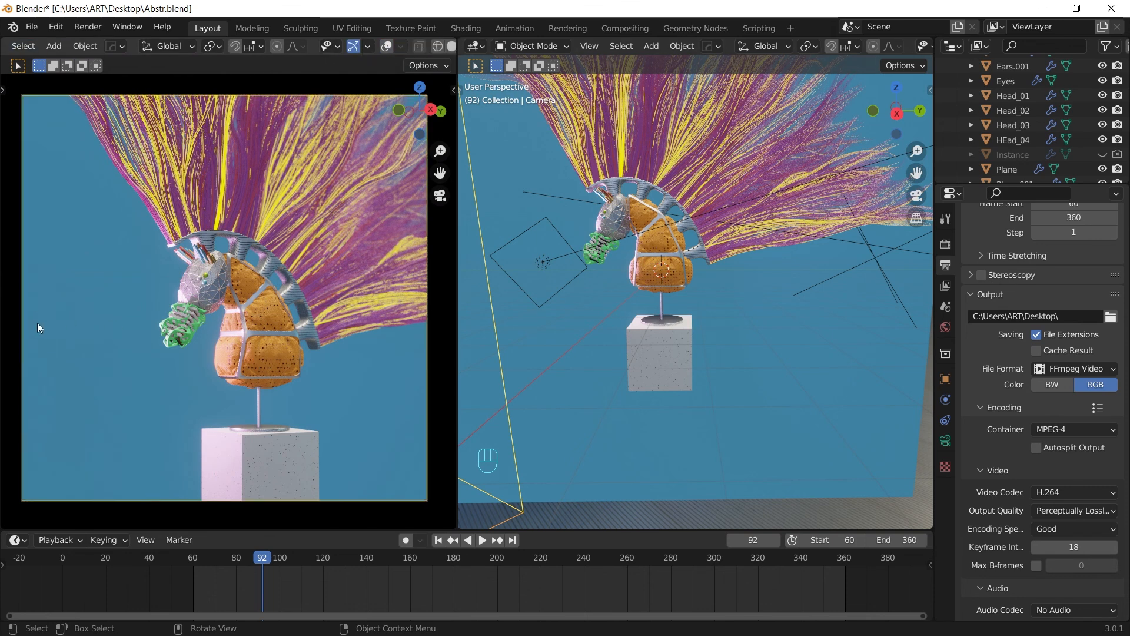
Start a viewport render of the animation from the camera view.
{"action": "scroll", "coordinate": [167, 48], "scroll_direction": "up", "scroll_amount": 4}
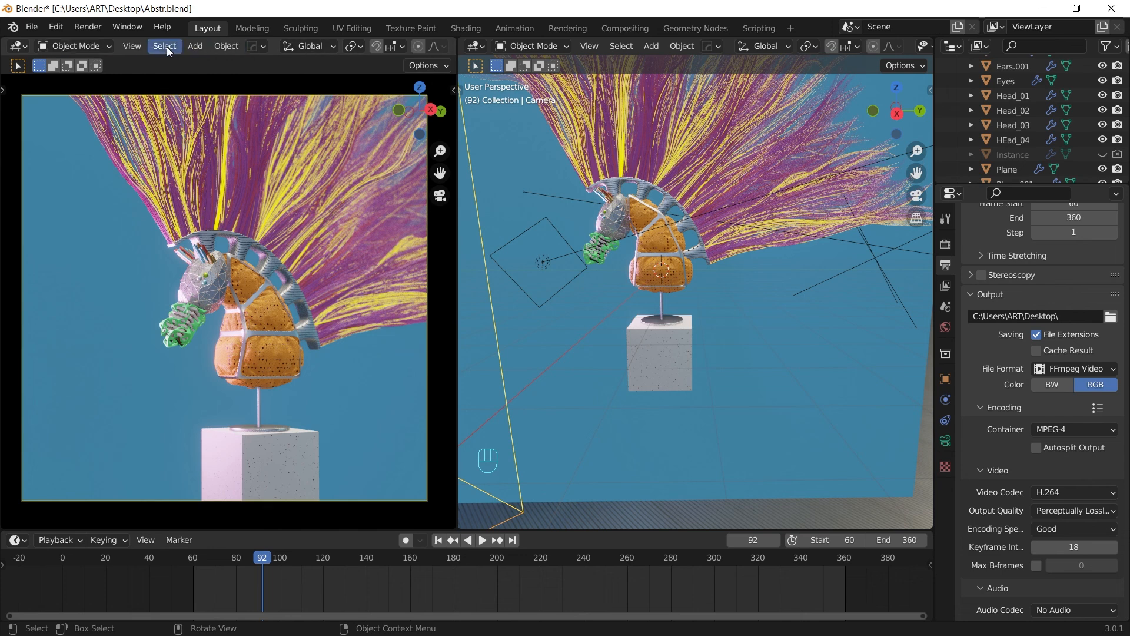
{"action": "left_click", "coordinate": [136, 47]}
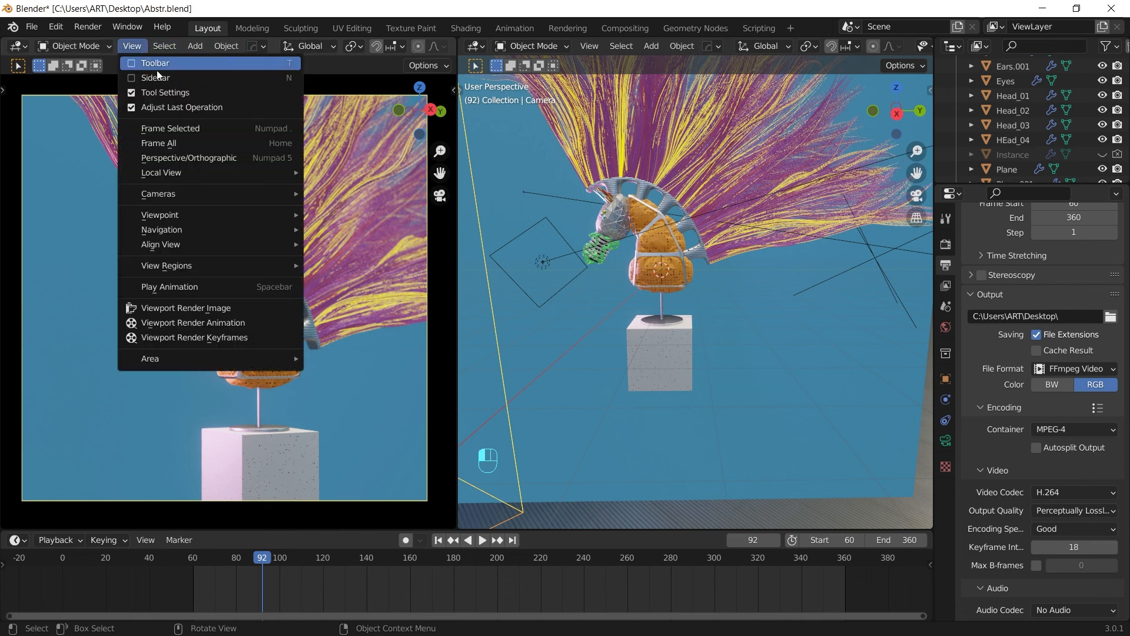
{"action": "left_click", "coordinate": [208, 324]}
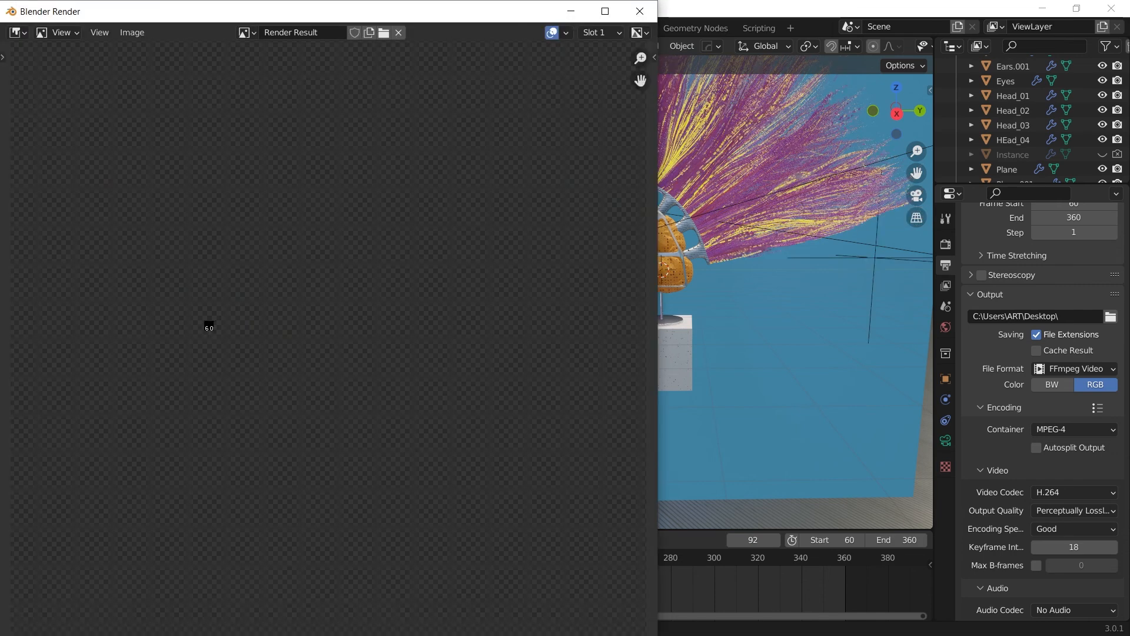